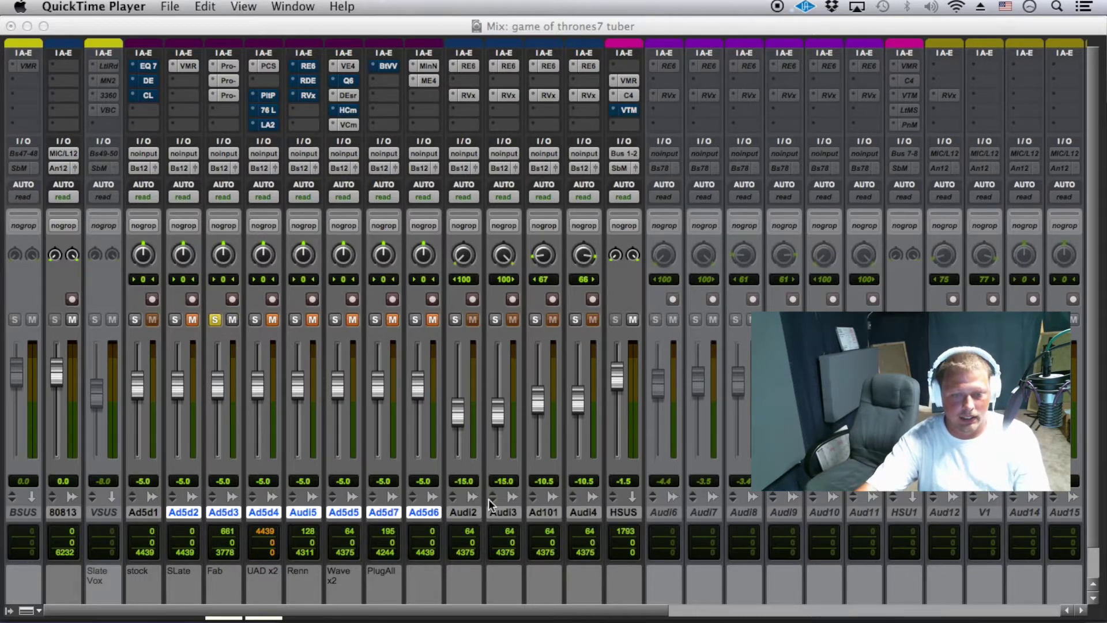
Select the four tracks from Audi2 to Audi4 in the mixer and examine their clips in the Edit window.
scroll(454, 500, down, 3)
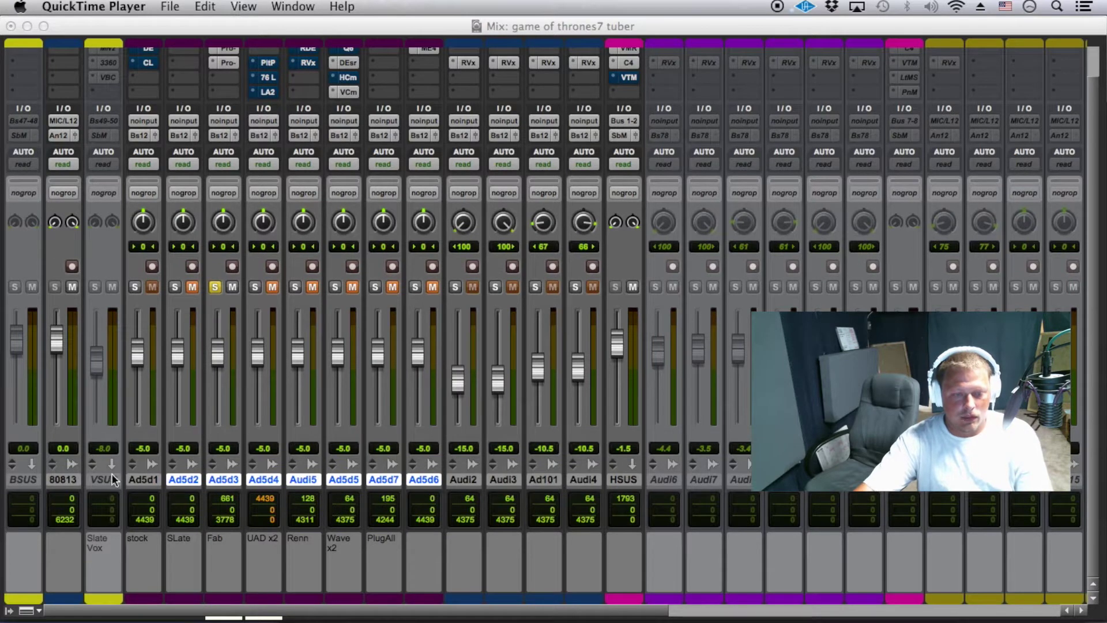
click(142, 478)
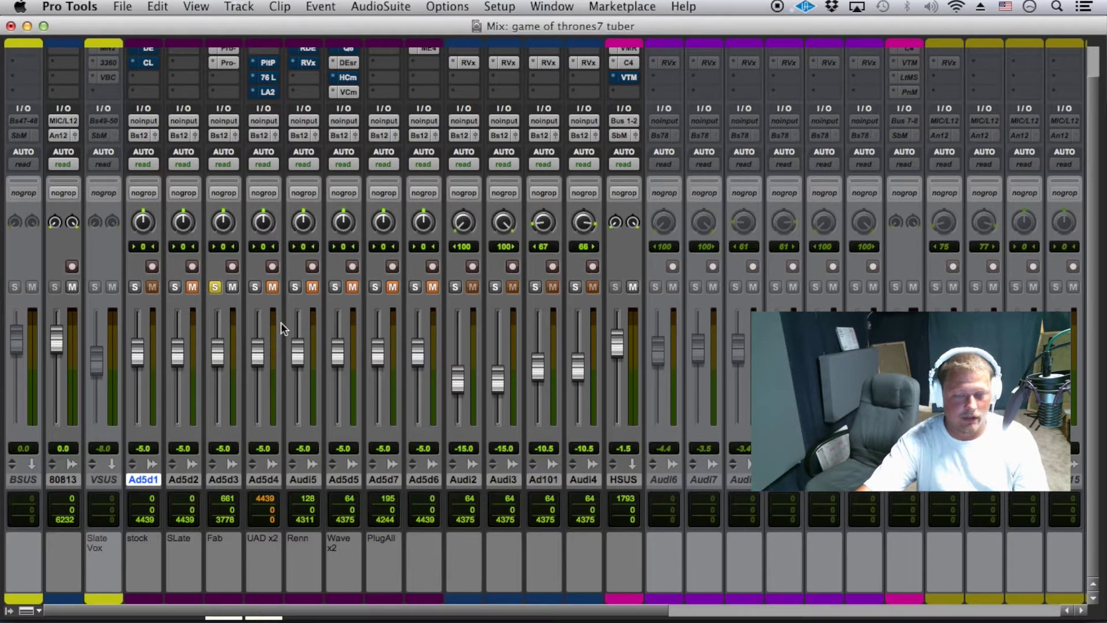
click(478, 479)
shift+click(575, 480)
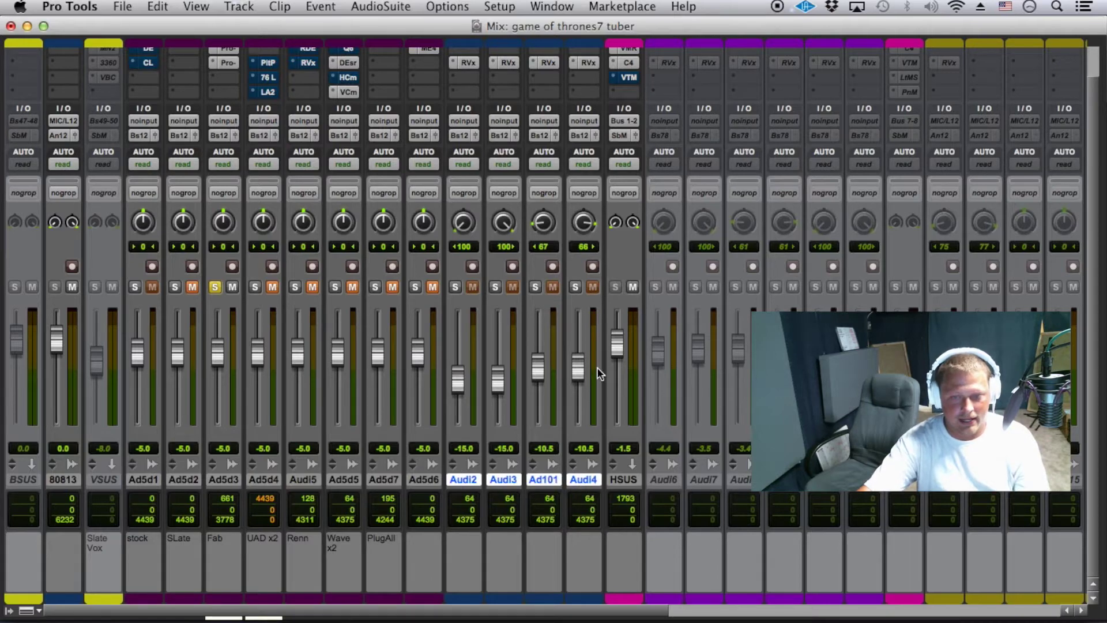
key(super+equal)
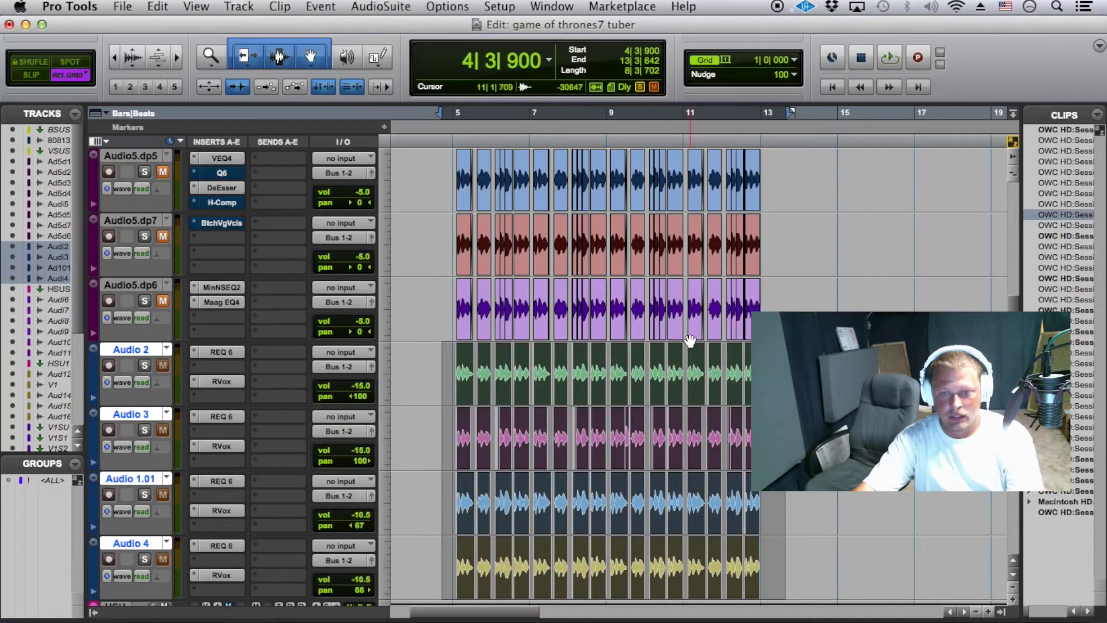
scroll(455, 398, down, 3)
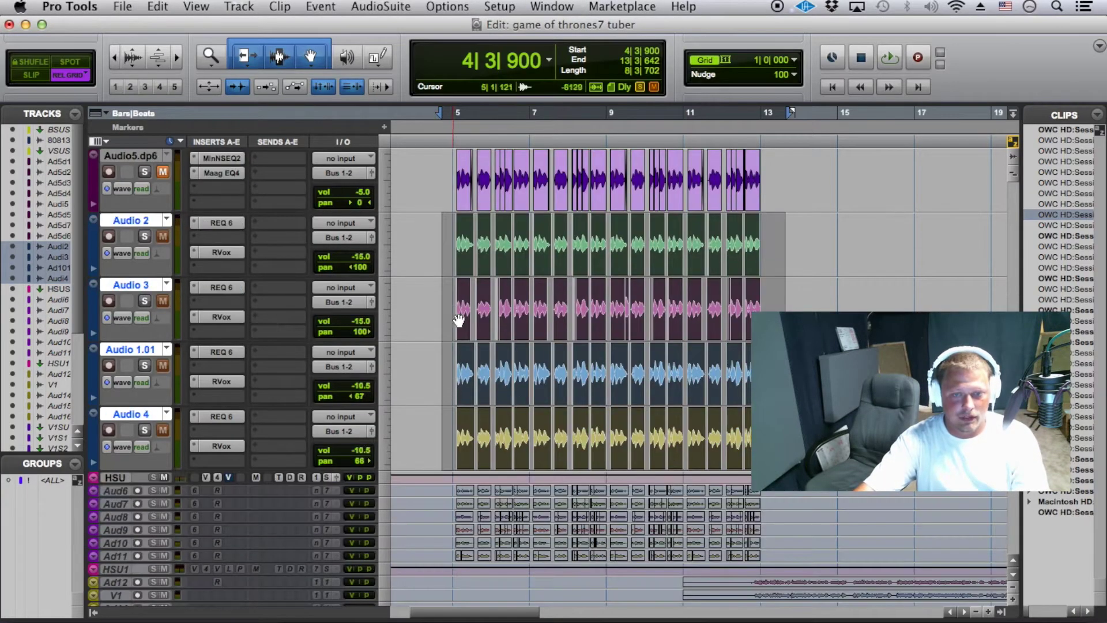
key(super+equal)
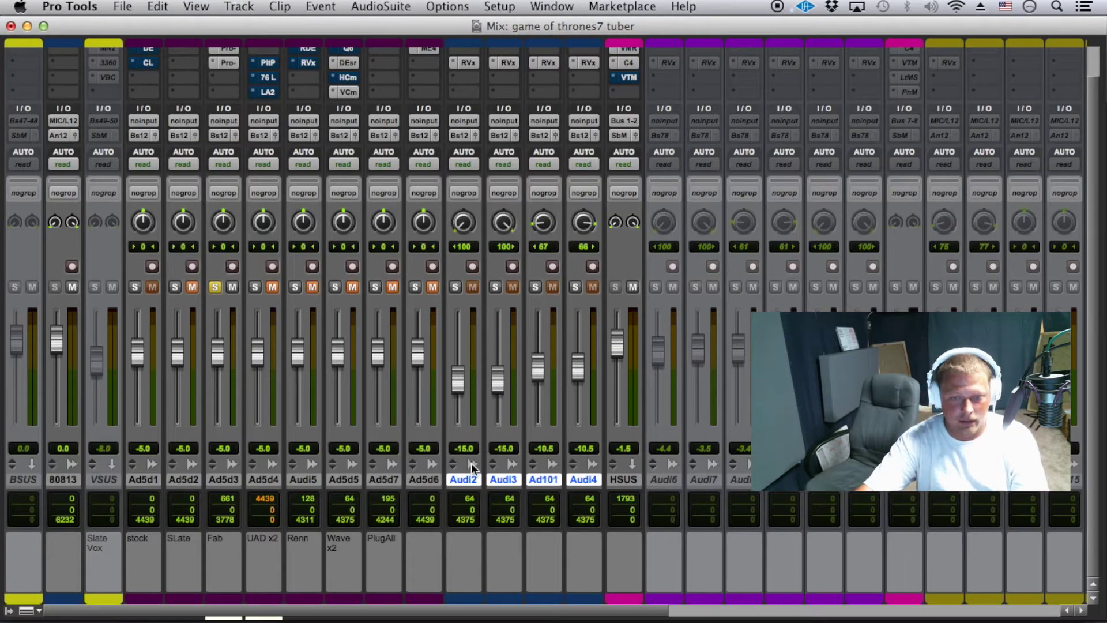
Highlight Audi2, the Ad101 and Audi4 pair, all four of these tracks with Ad5d1, and finally the HSUS bus.
click(466, 479)
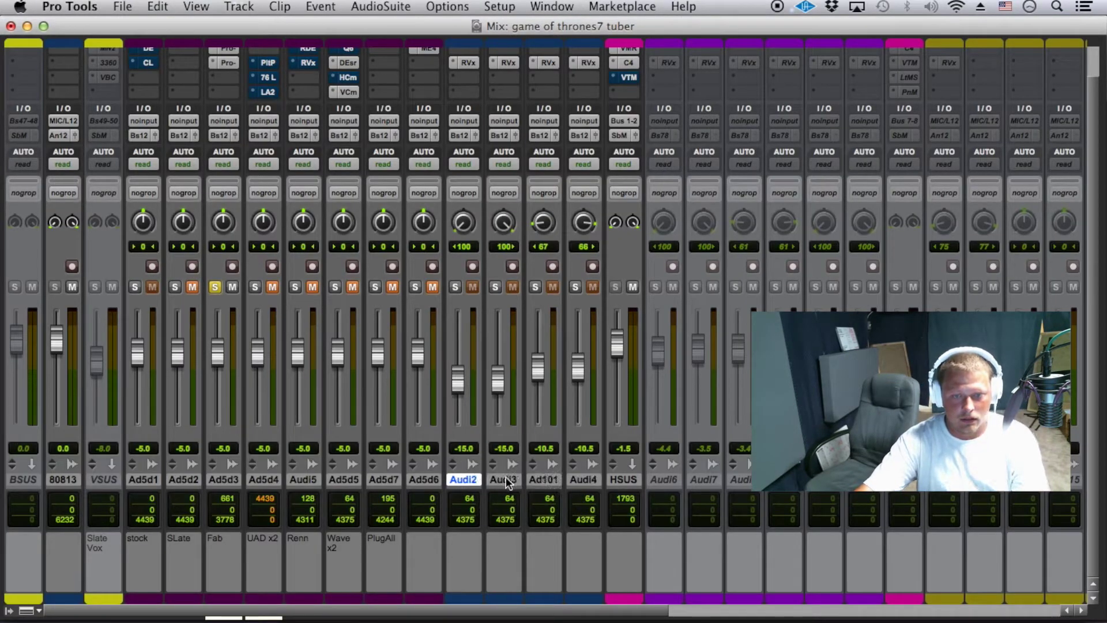
click(544, 479)
shift+click(584, 479)
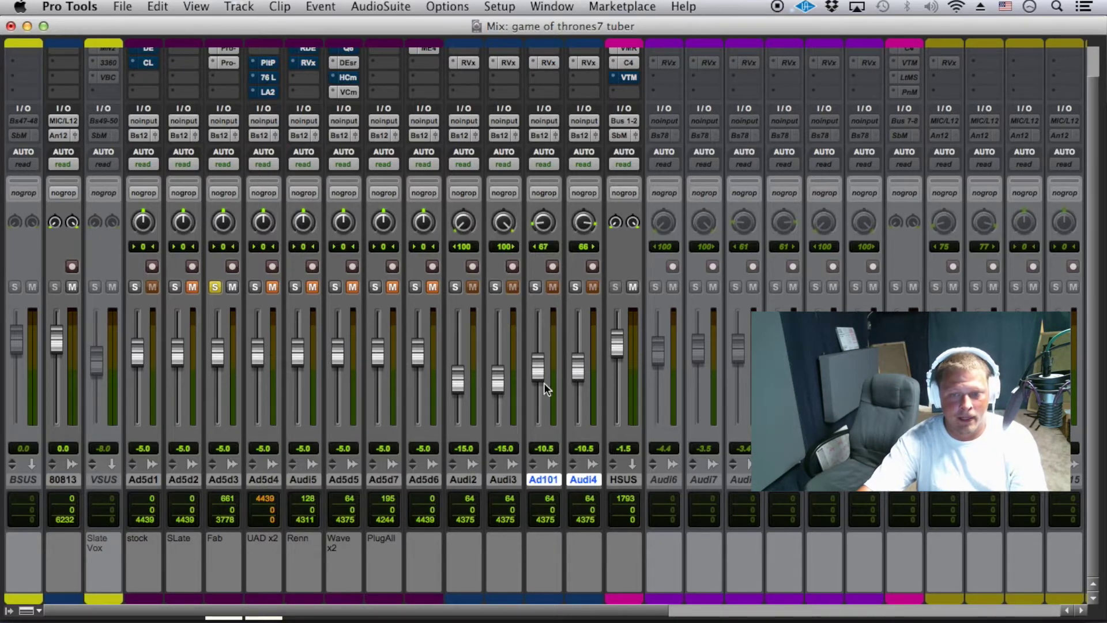
shift+click(464, 482)
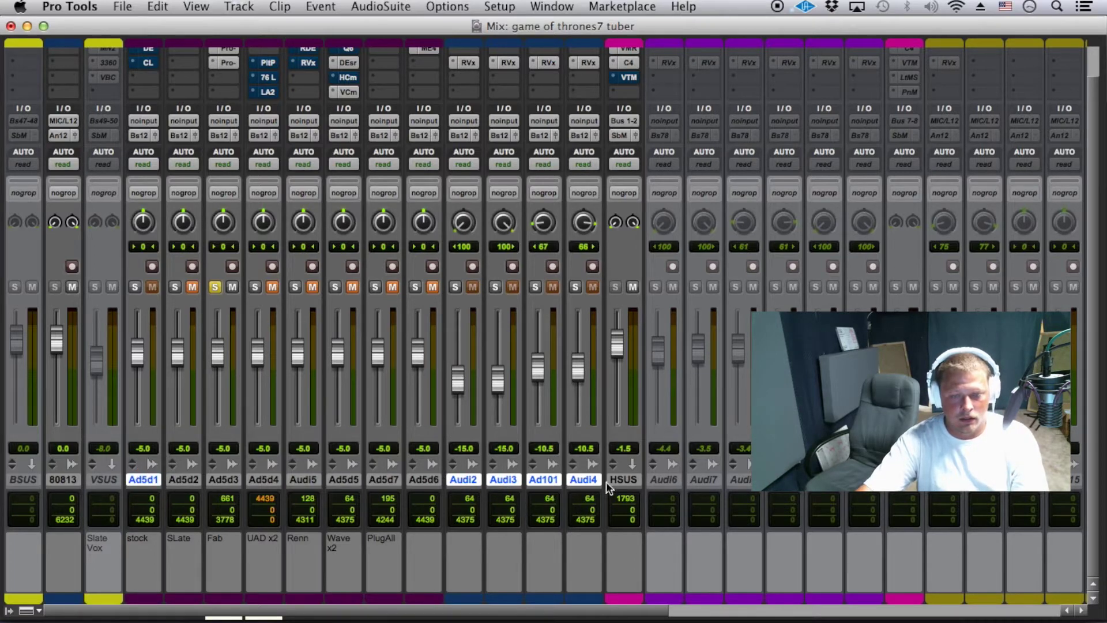
click(626, 479)
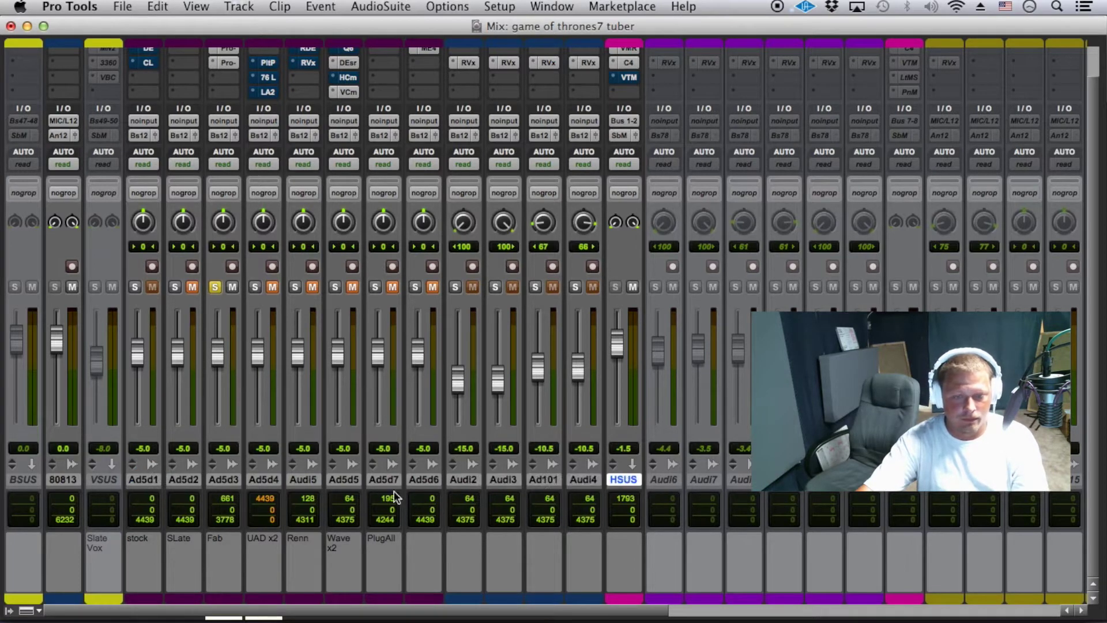
Highlight all the vocal copies from Ad5d1 to Ad5d6, only Ad5d1 with Audi2, Audi3, Ad101 and Audi4, and finally HSUS.
click(424, 480)
shift+click(144, 480)
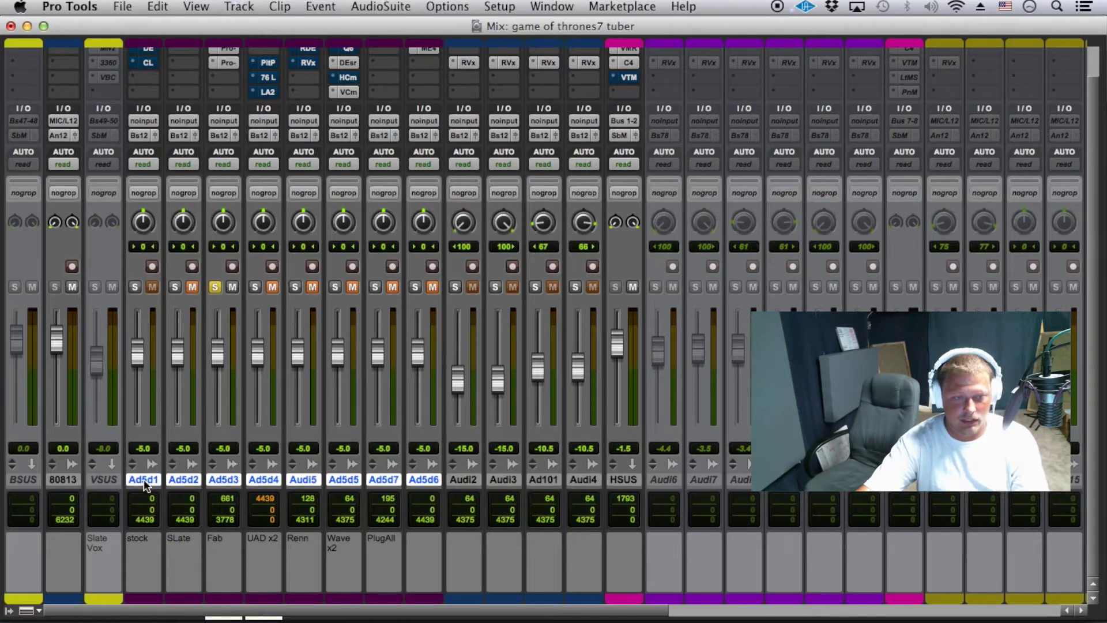
click(144, 479)
super+click(462, 478)
super+click(502, 478)
super+click(550, 478)
super+click(584, 479)
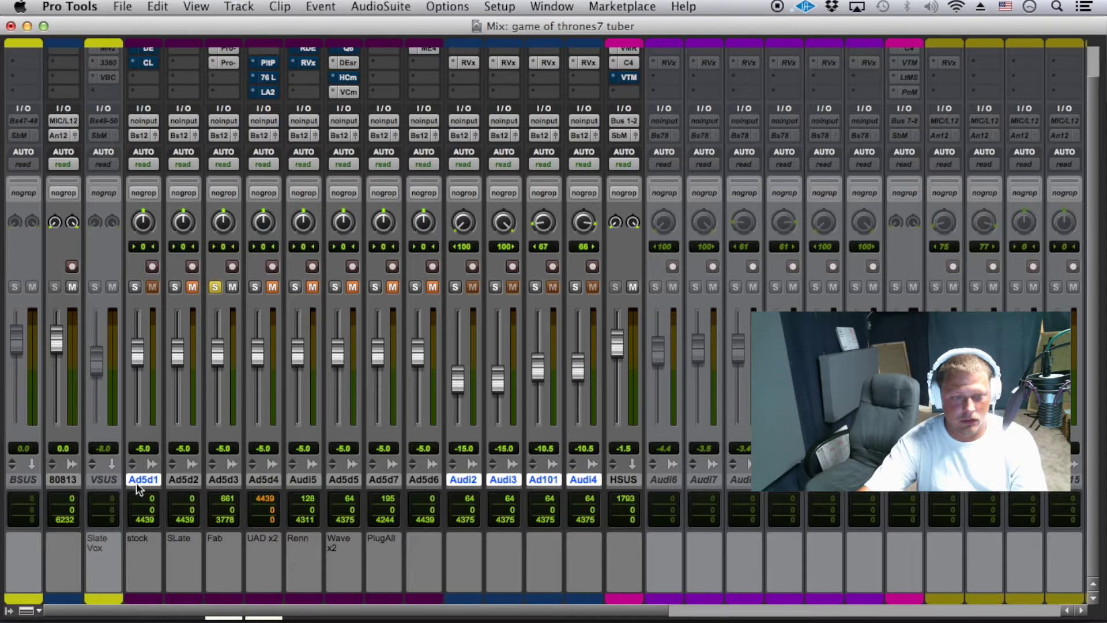
click(617, 481)
Go through the vocal copies from Ad5d1 to Ad5d6 and review the insert chain on each.
scroll(631, 452, up, 3)
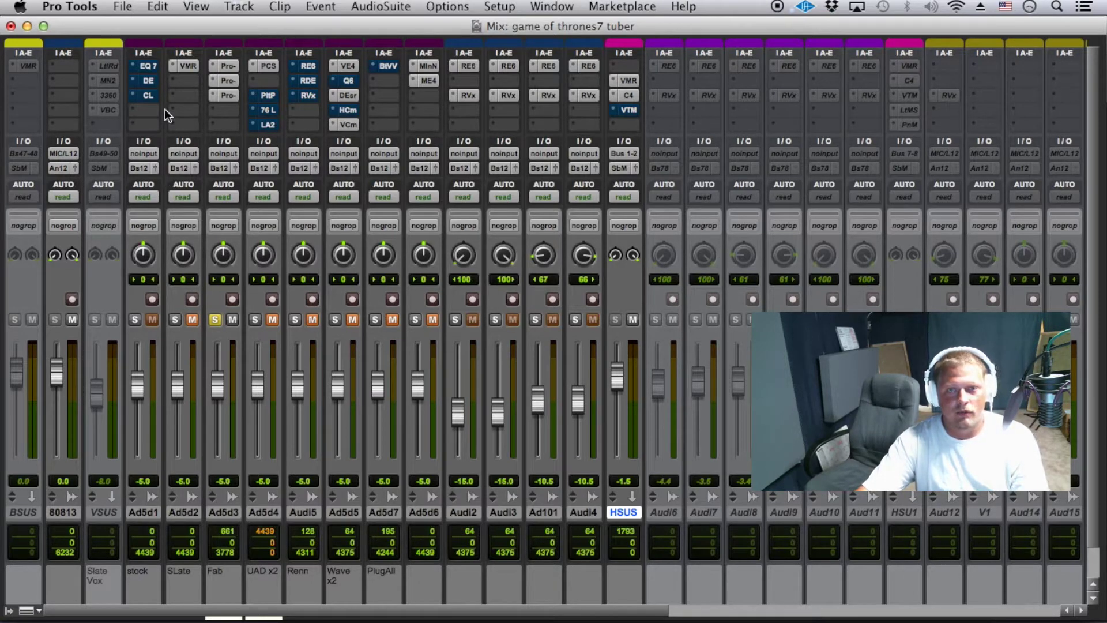
click(144, 514)
click(186, 512)
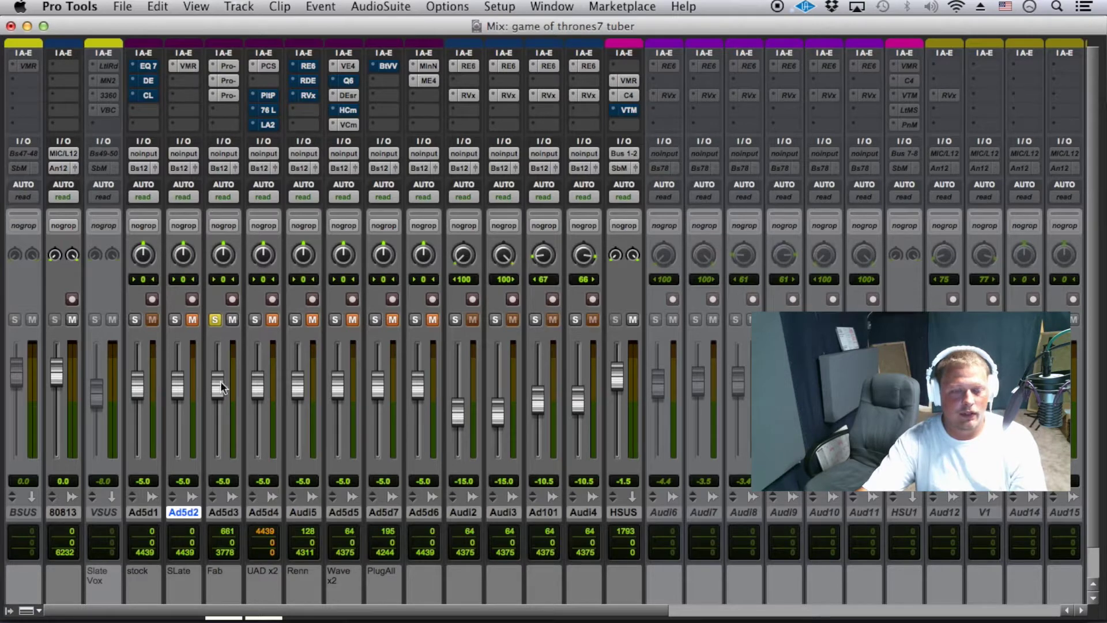
click(231, 511)
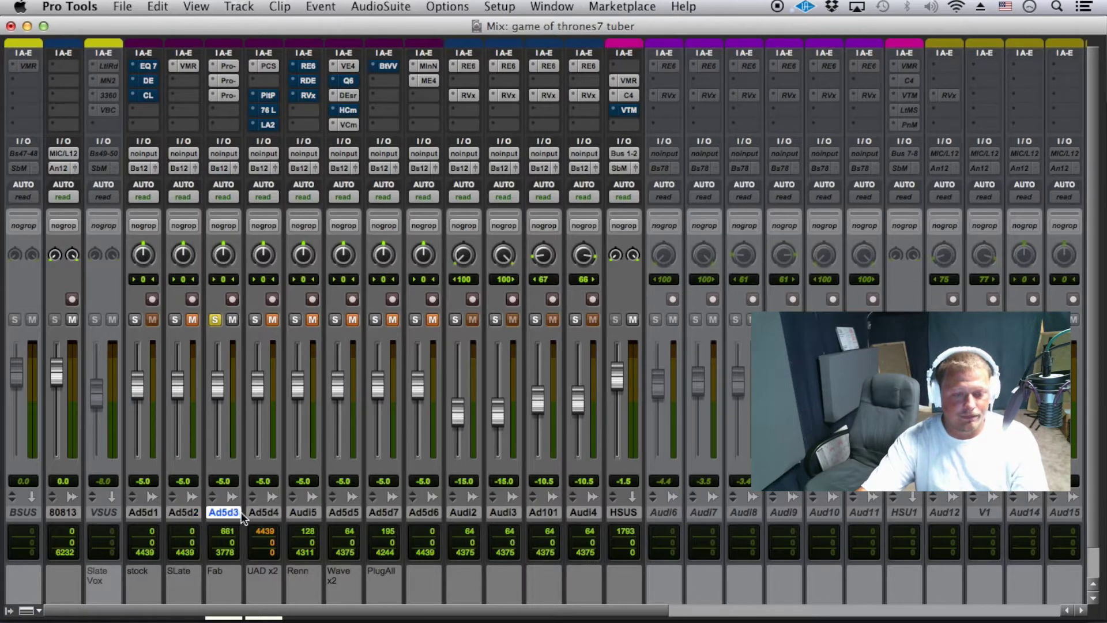
click(257, 510)
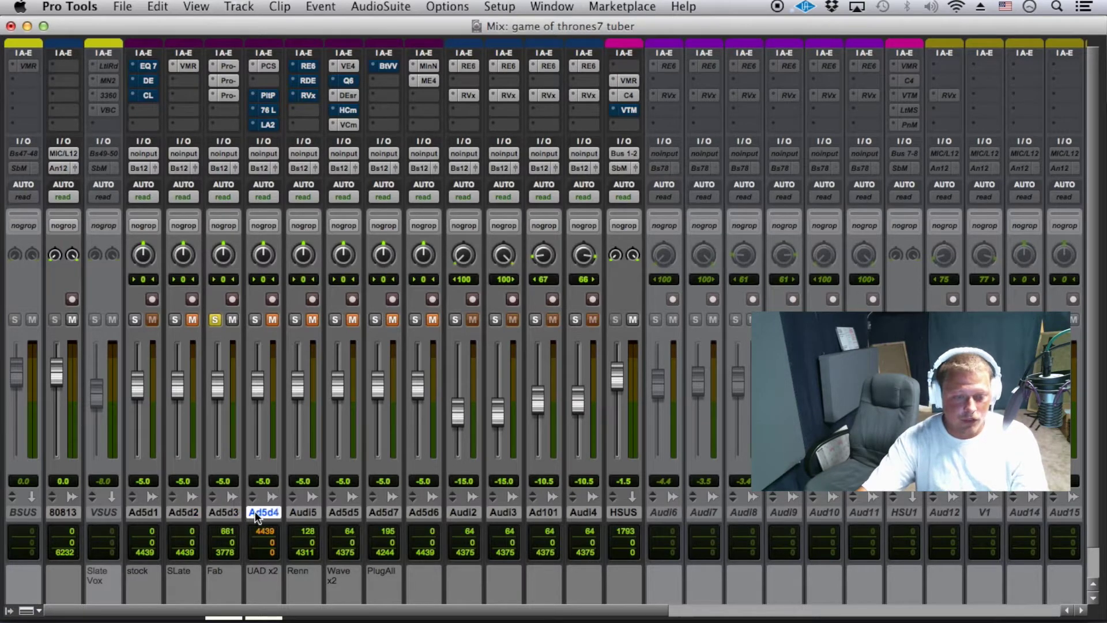
click(297, 510)
shift+click(332, 511)
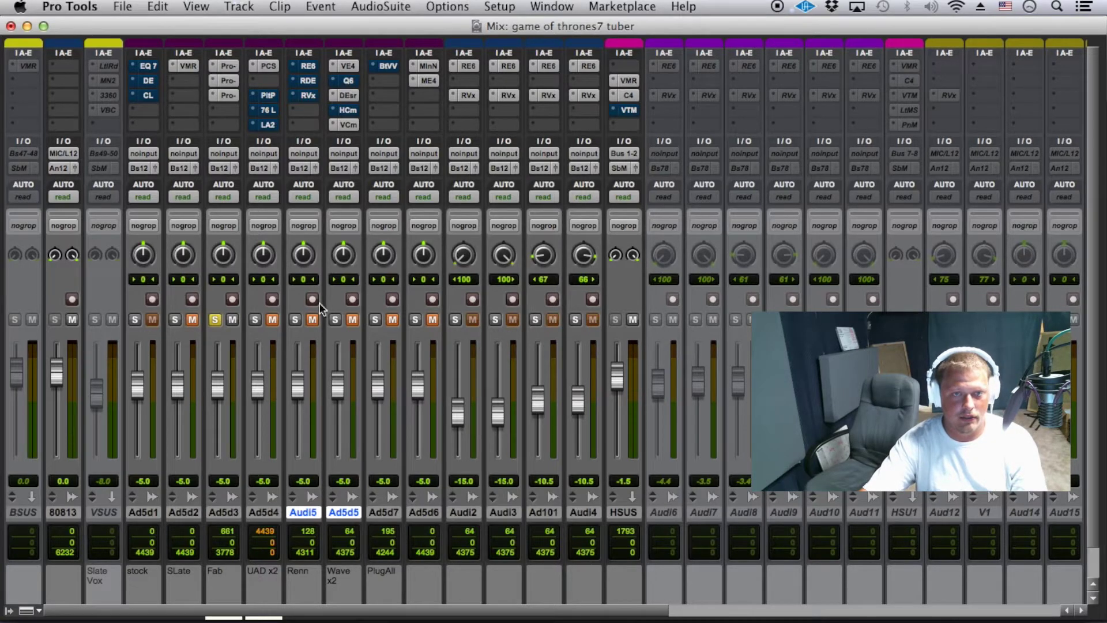
click(384, 512)
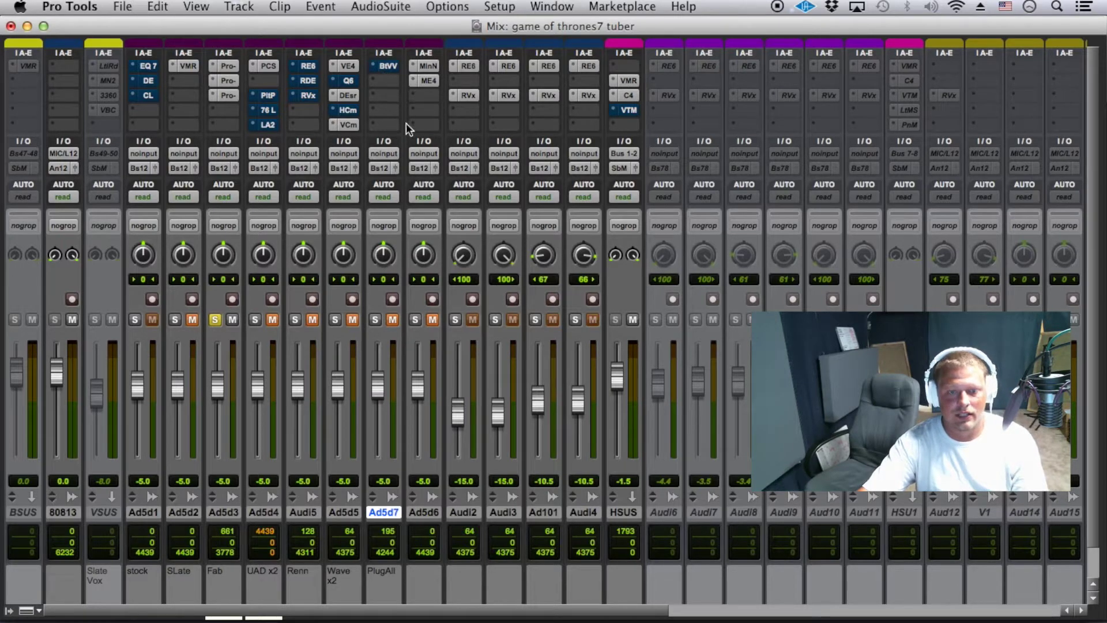
click(421, 512)
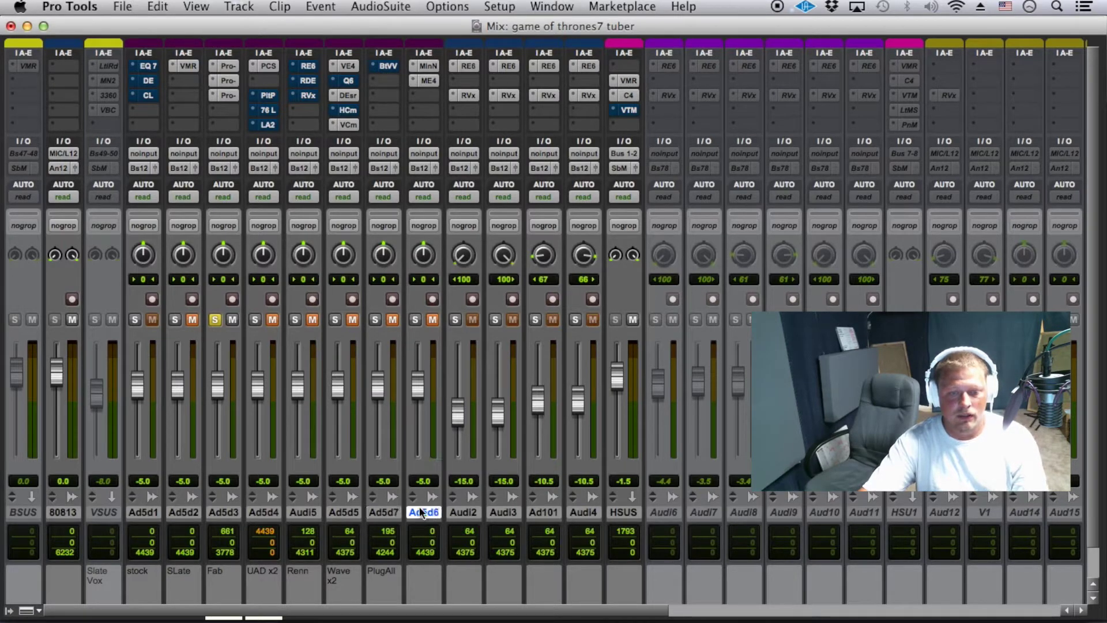
Label the Ad5d6 track with the comment "Plug ALli".
click(427, 574)
text(Plug)
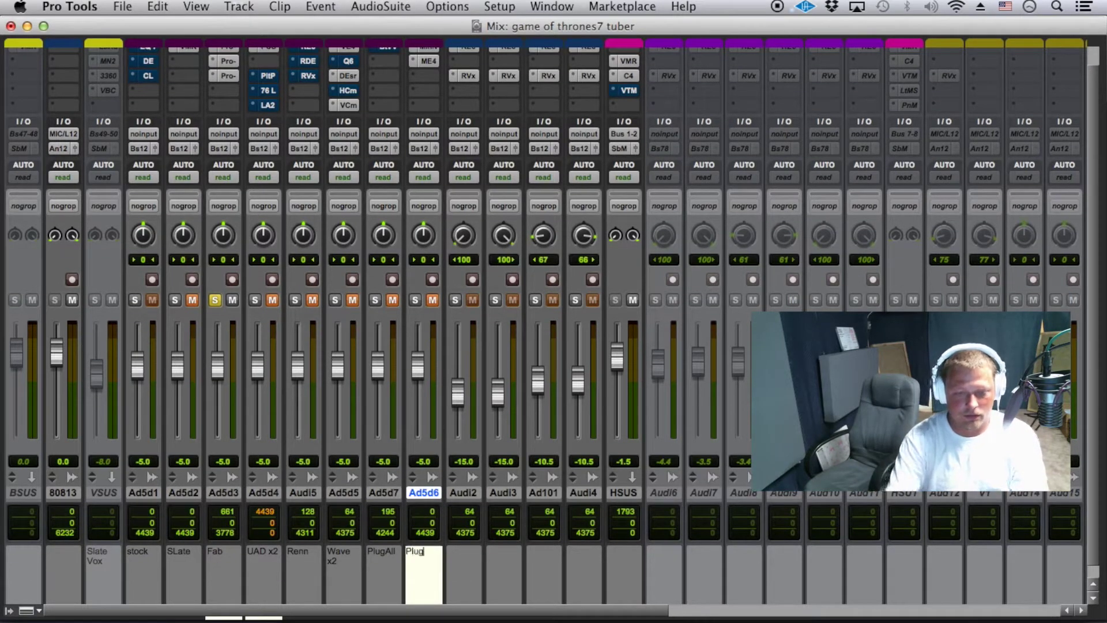
text( All)
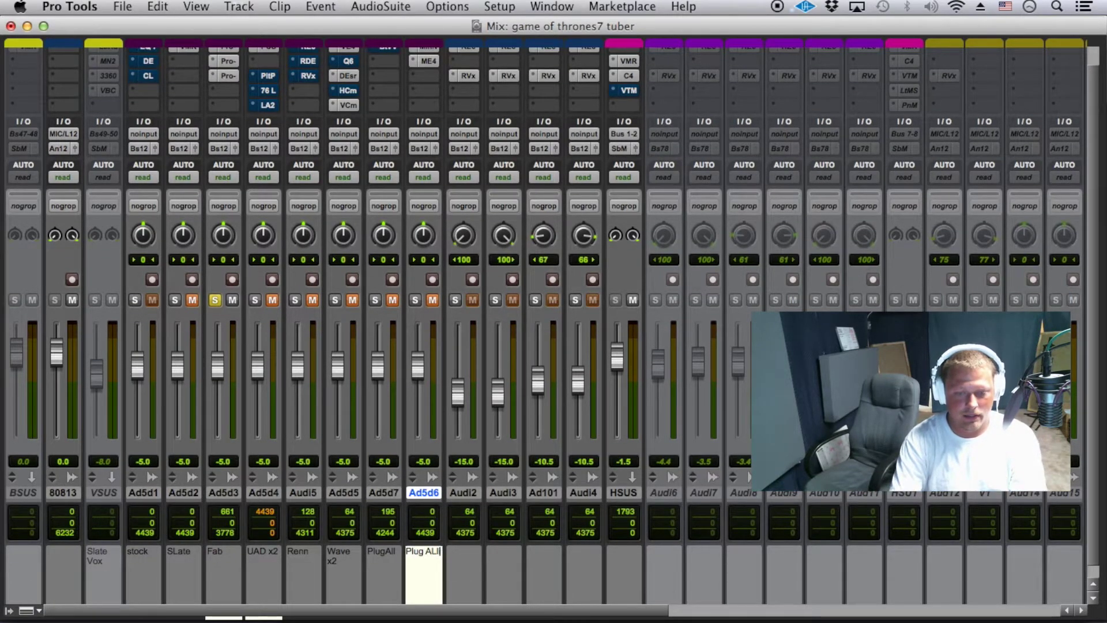
key(Return)
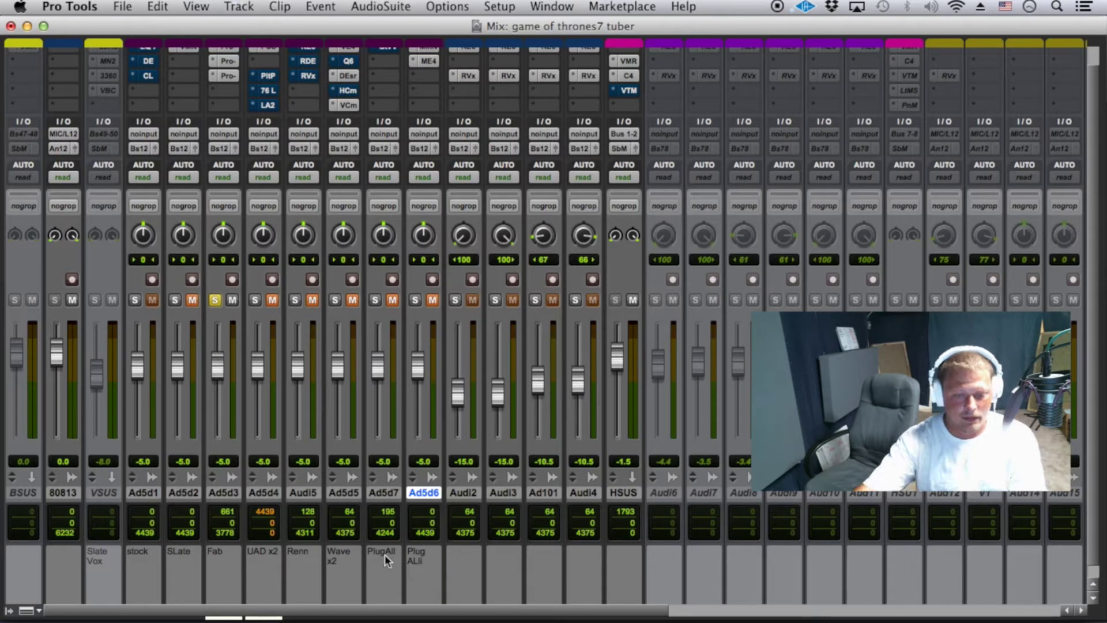
Replace the Ad5d7 track's comment with "Wave BV".
click(383, 557)
text(Wave )
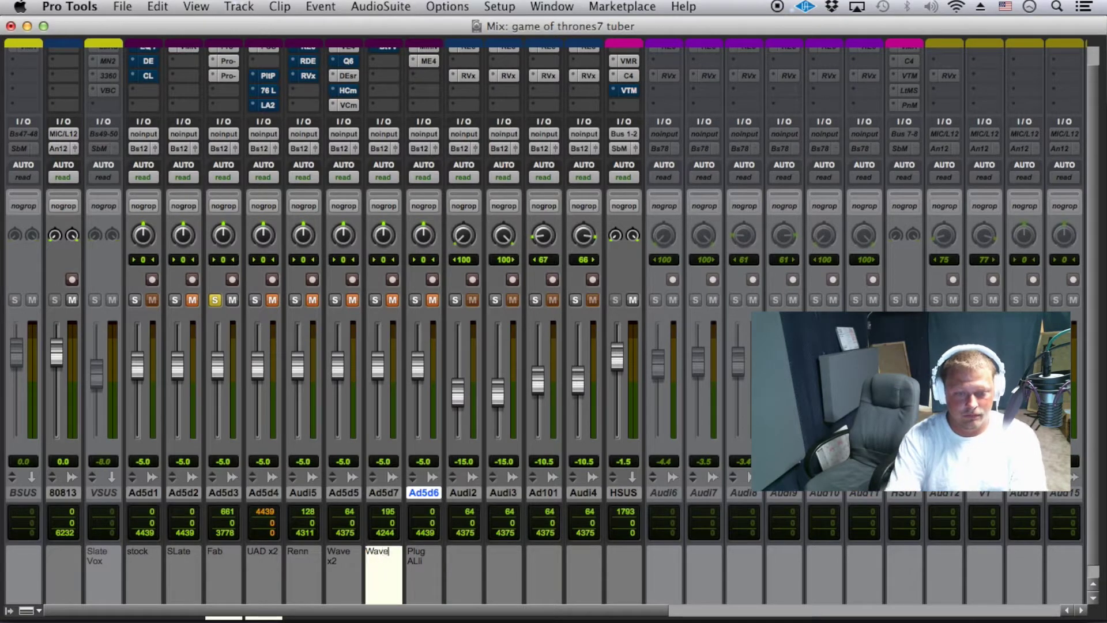
text(BV)
key(Return)
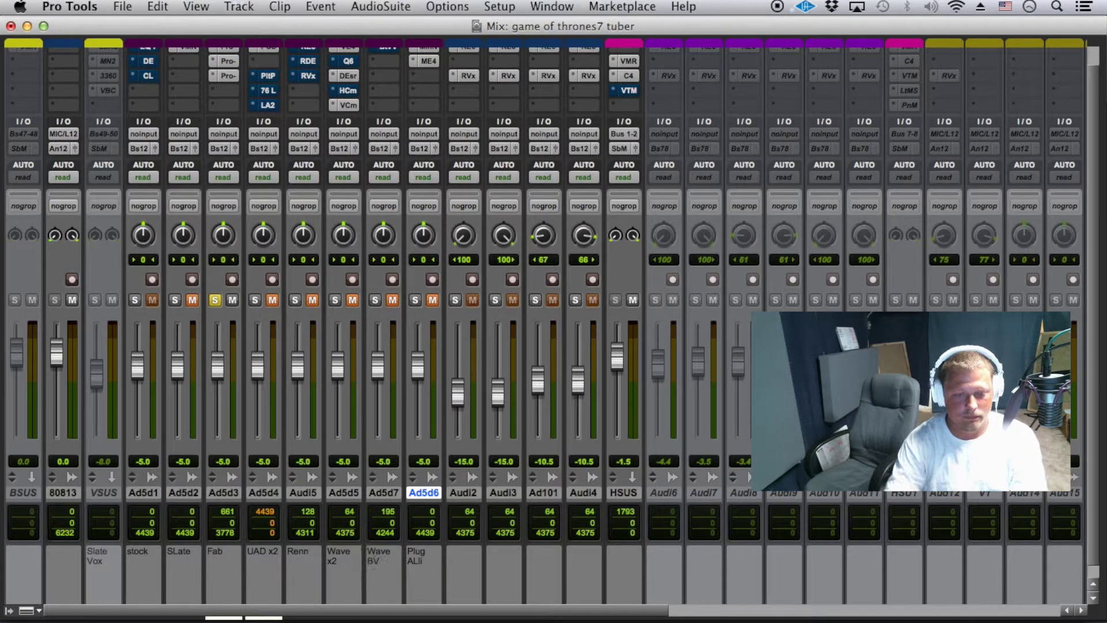
Solo the Ad5d1 track and open its EQ3 7-Band insert, placing the plug-in window below the insert slots.
scroll(387, 514, up, 1)
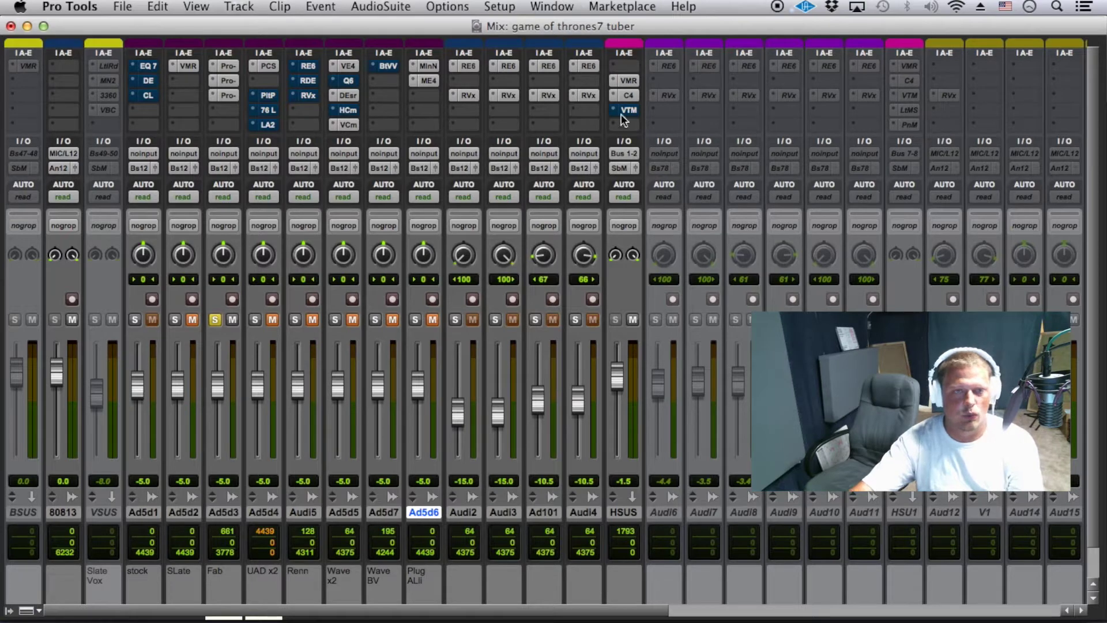
scroll(109, 408, down, 2)
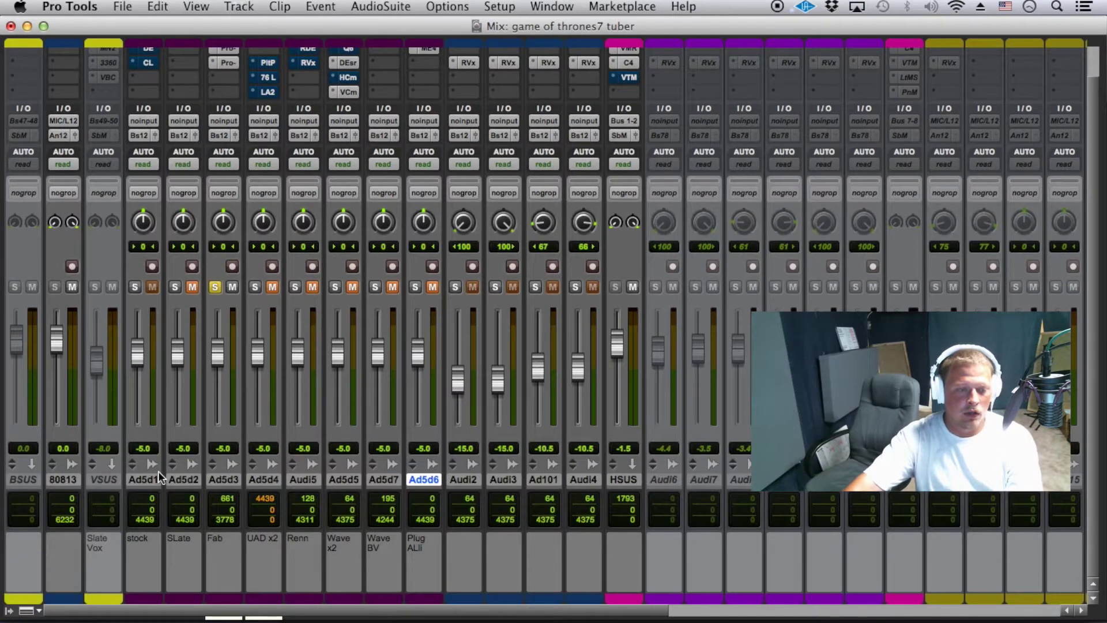
click(135, 288)
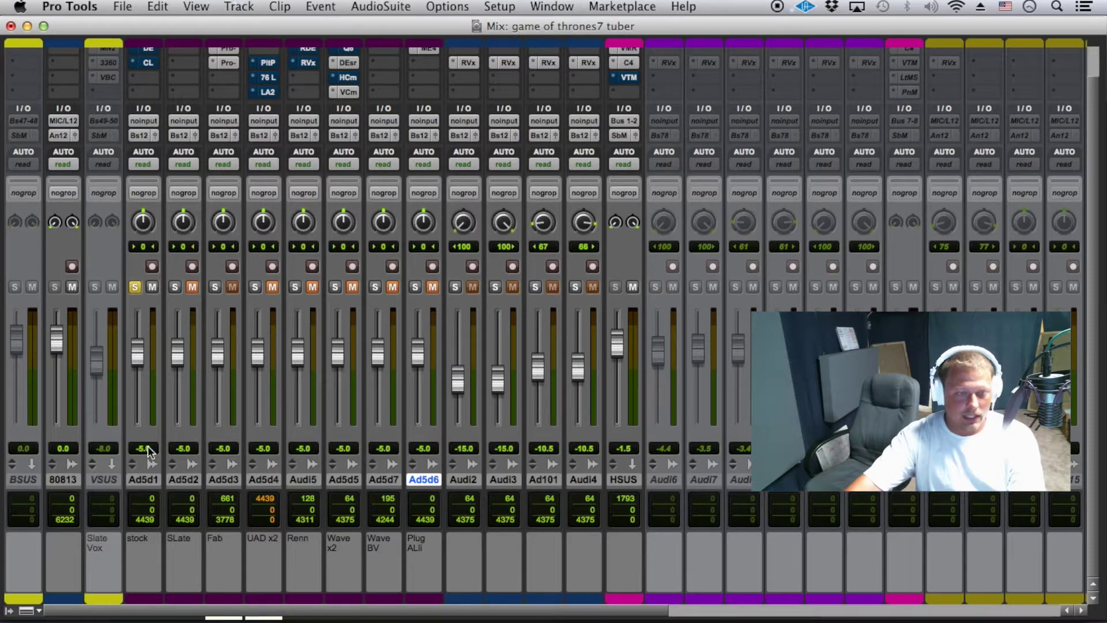
scroll(147, 410, up, 2)
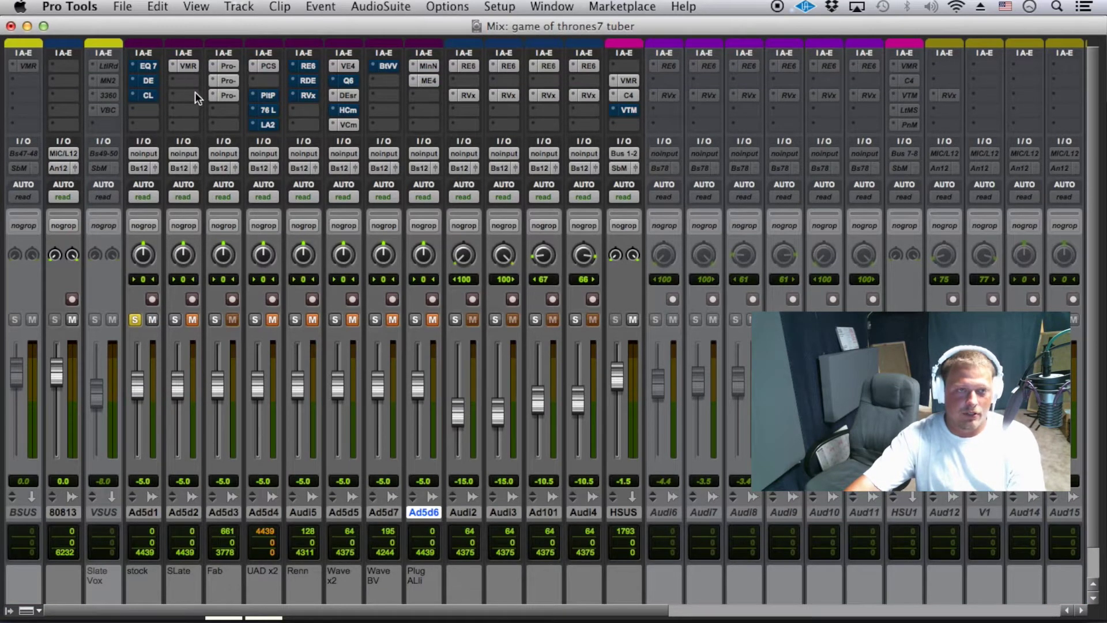
click(153, 67)
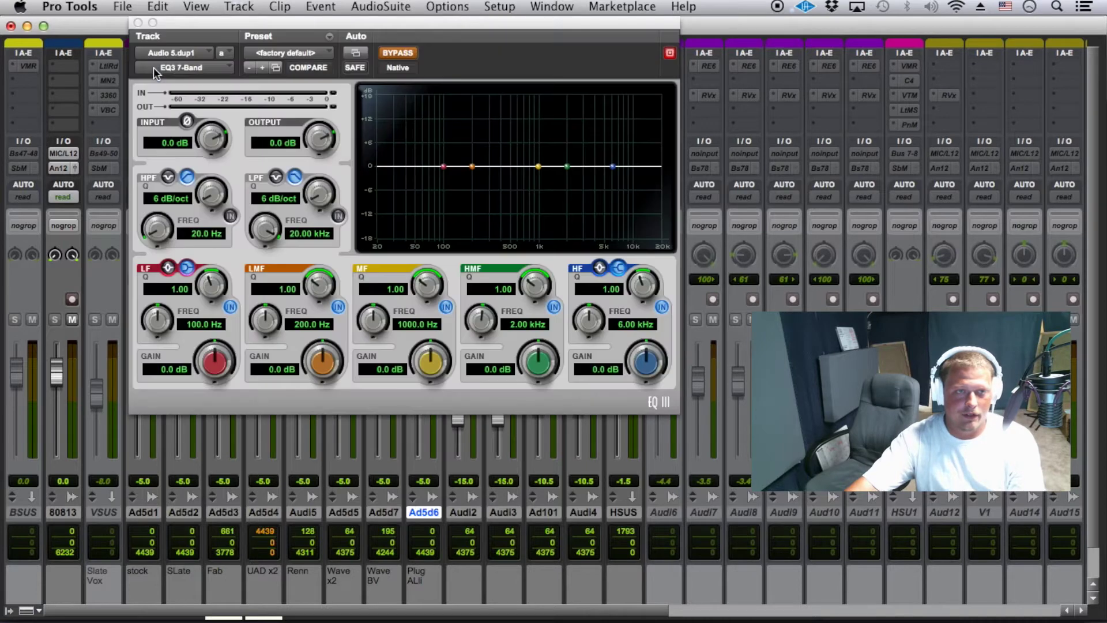
drag(369, 23, 448, 142)
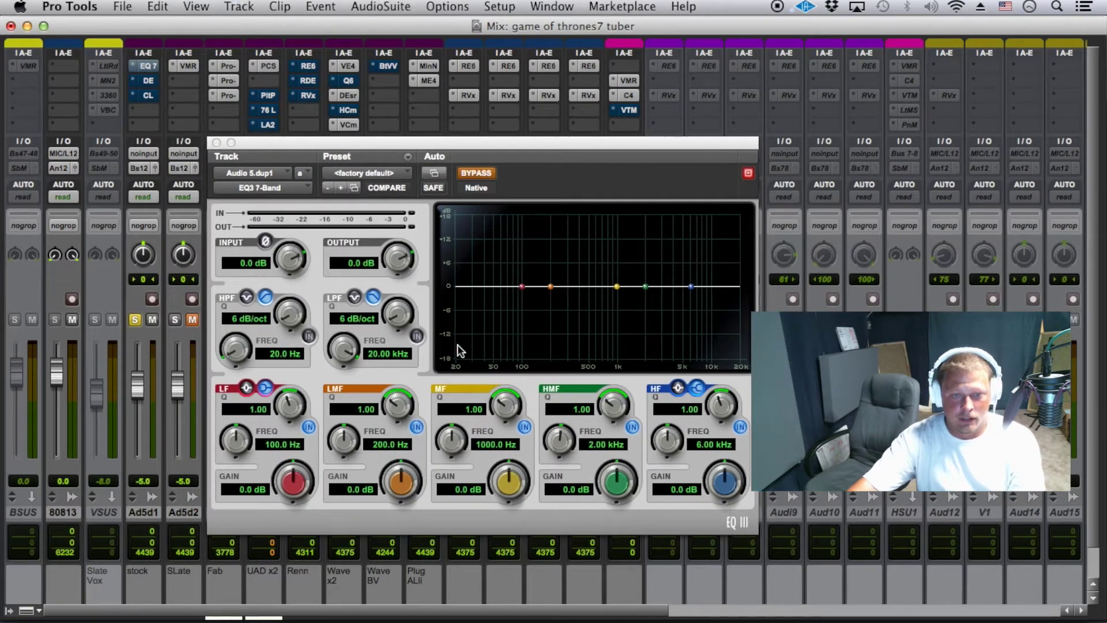
Take the EQ out of bypass, with LF at 8.0 dB, Q 1.10 and switched off, and LMF at -4.0 dB, 181.1 Hz.
drag(292, 488, 307, 430)
drag(291, 411, 294, 403)
click(468, 175)
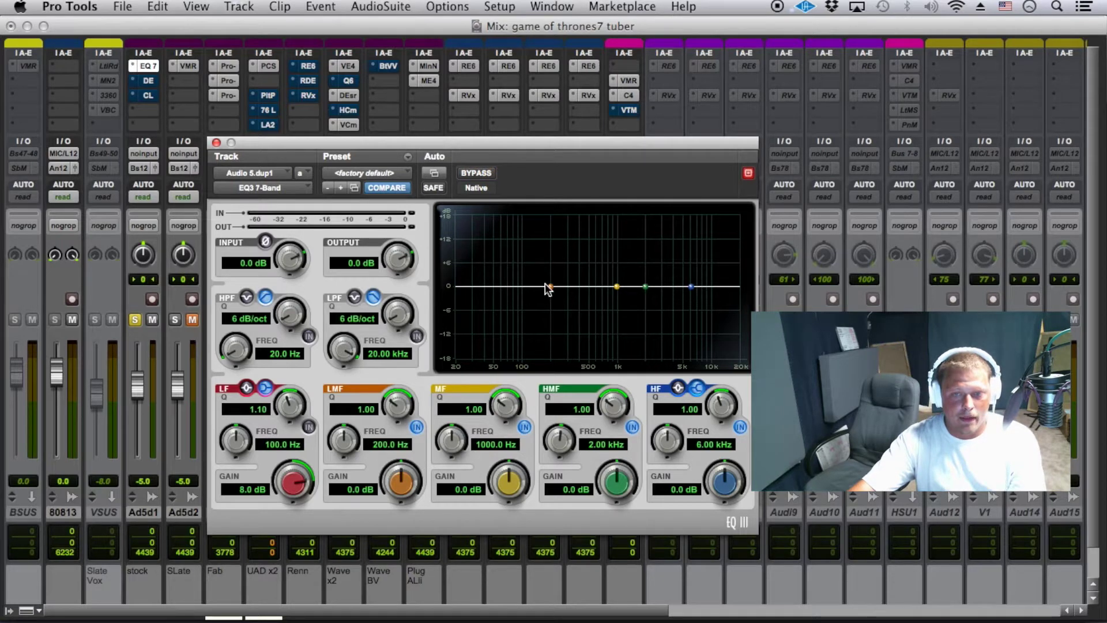
mouse_move(549, 285)
mouse_down()
mouse_move(548, 257)
mouse_move(546, 303)
mouse_up()
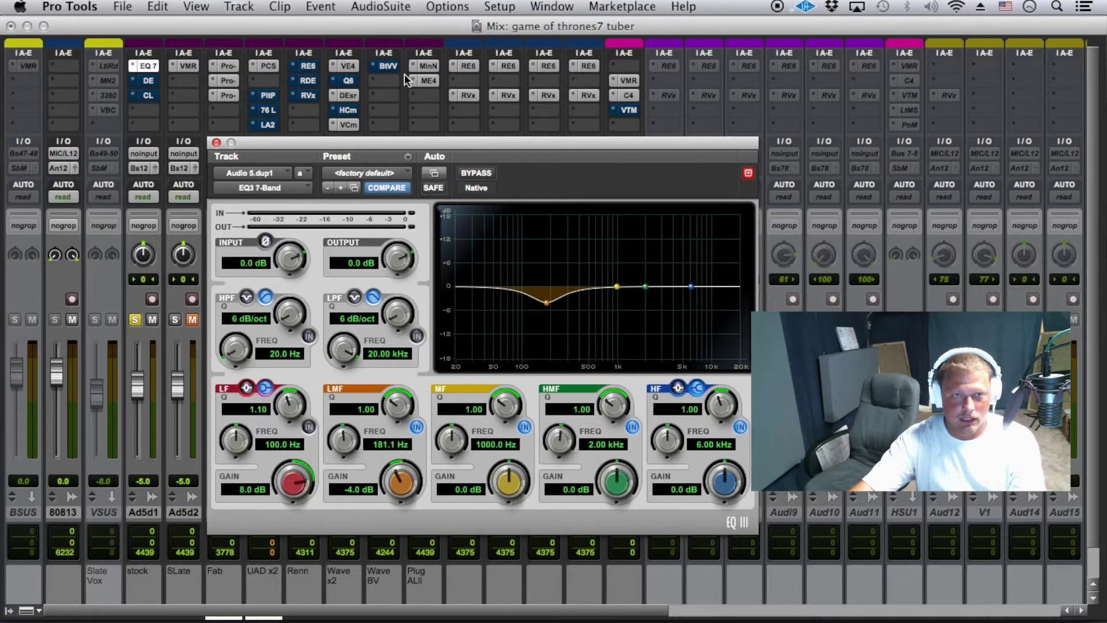
Open the FabFilter Pro-Q 2 insert on the Ad5d3 track, solo that track and start playback.
click(228, 95)
click(229, 67)
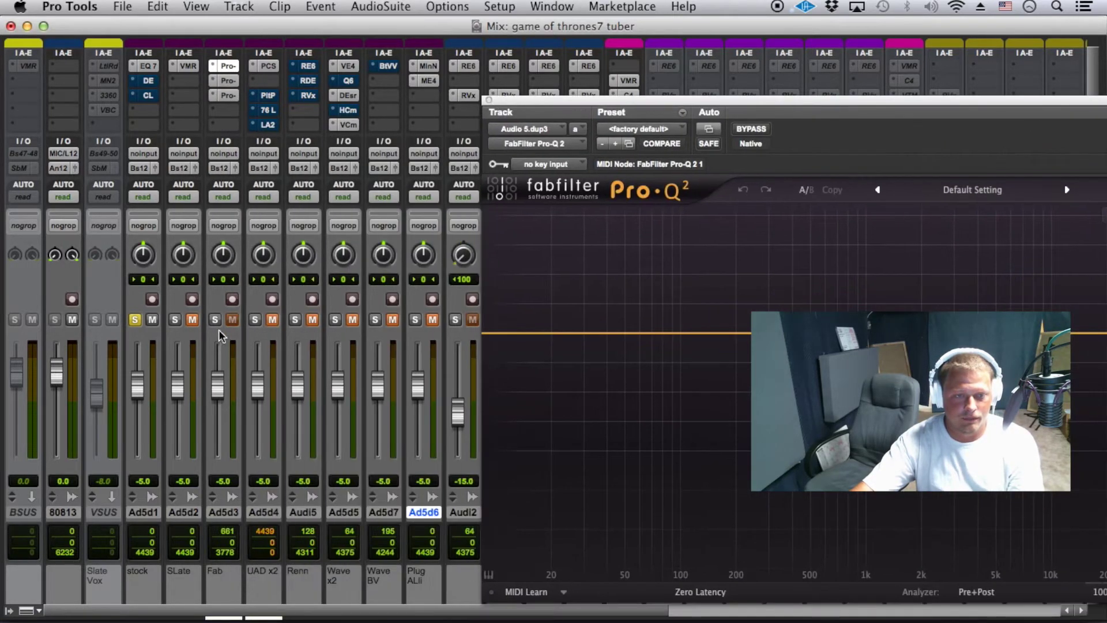
click(215, 320)
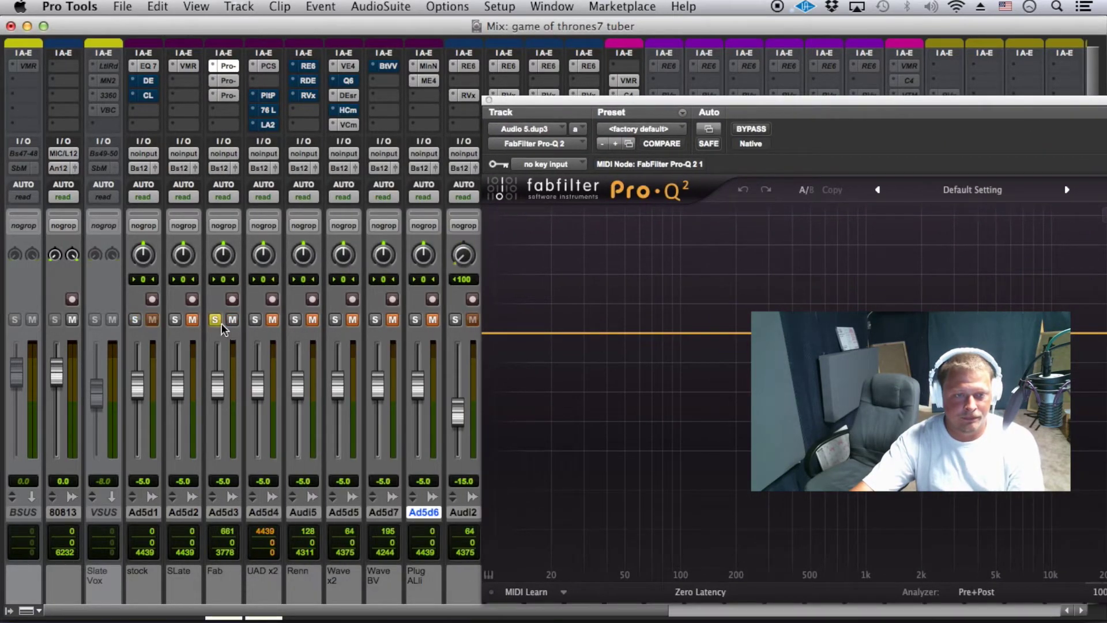
key(space)
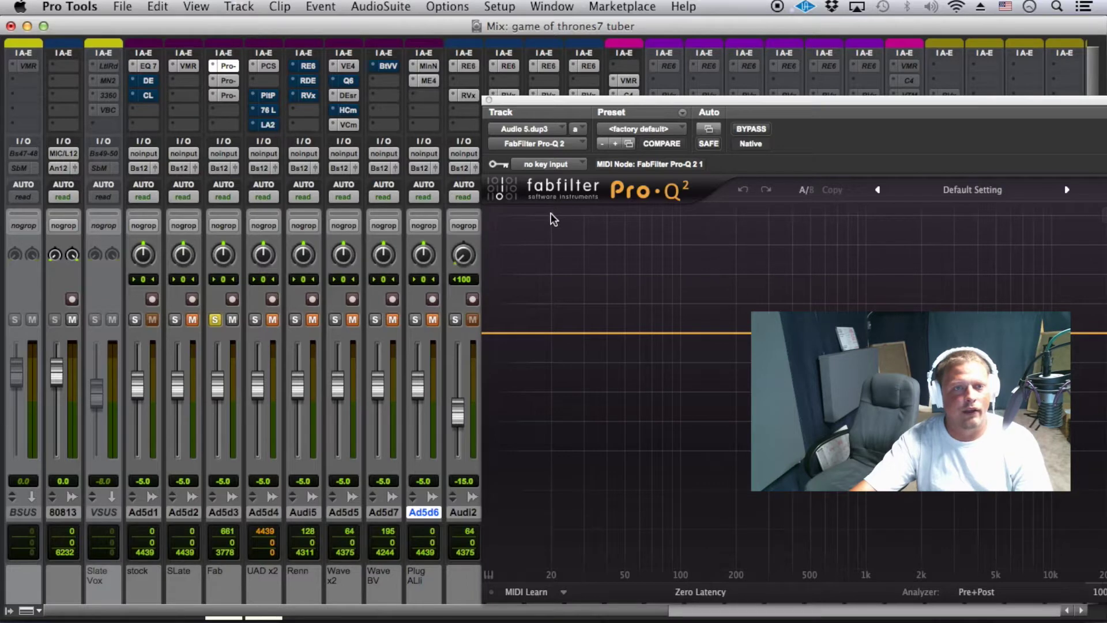
Close the Pro-Q 2 window and solo the Ad5d1 track in place of Ad5d3.
click(488, 101)
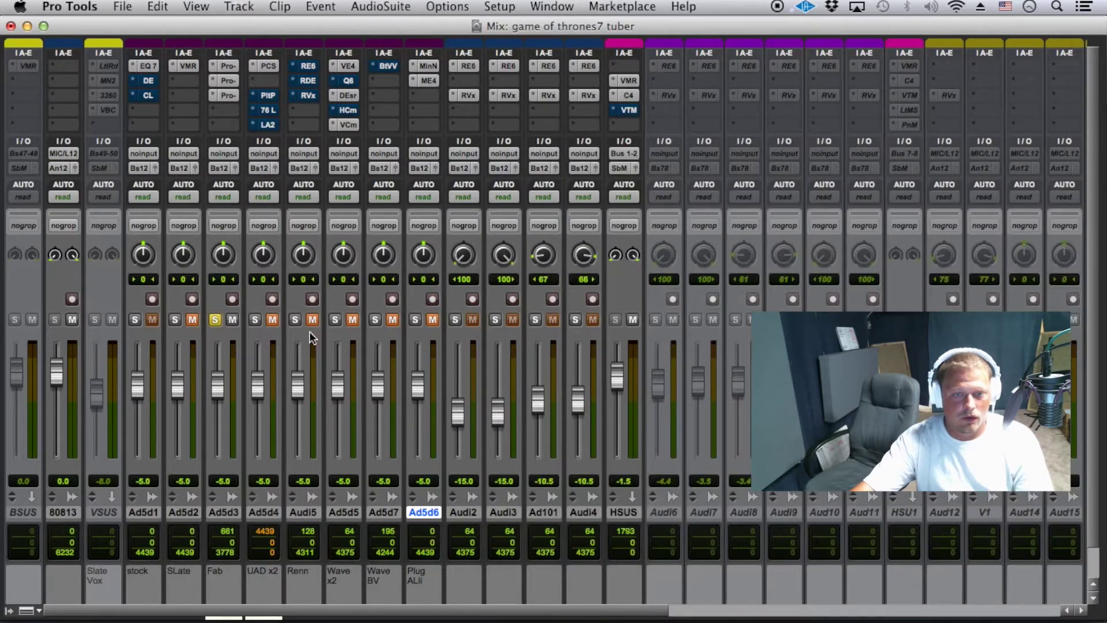
click(133, 511)
click(135, 319)
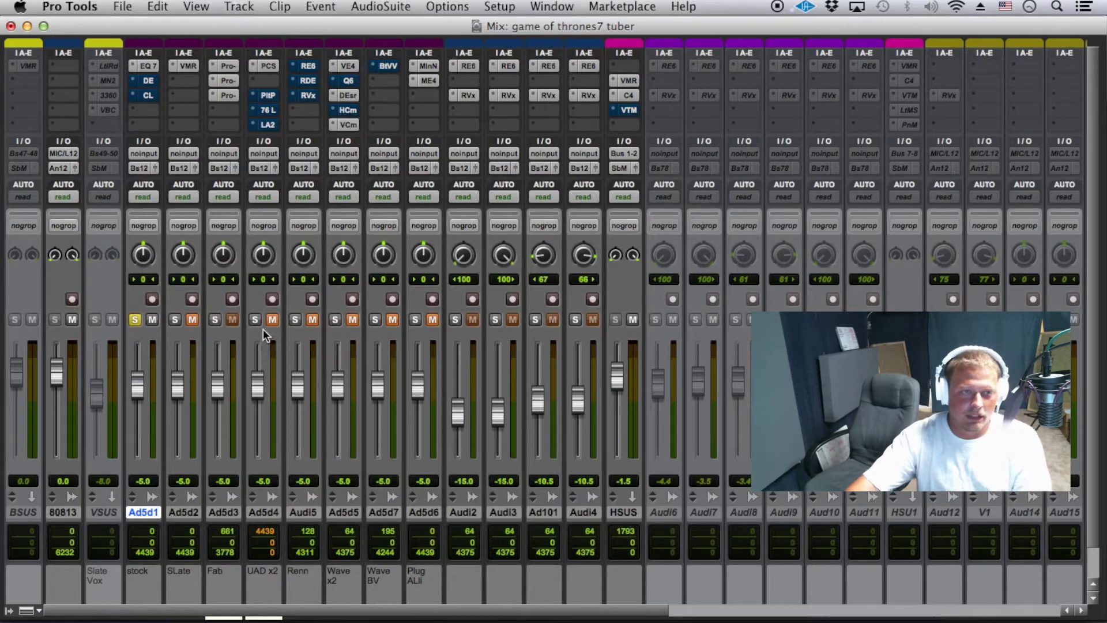
View the EQ3 7-Band, Dyn3 De-Esser and Dyn3 Compressor/Limiter inserts on the Ad5d1 track in turn, and close the plug-in window.
click(147, 67)
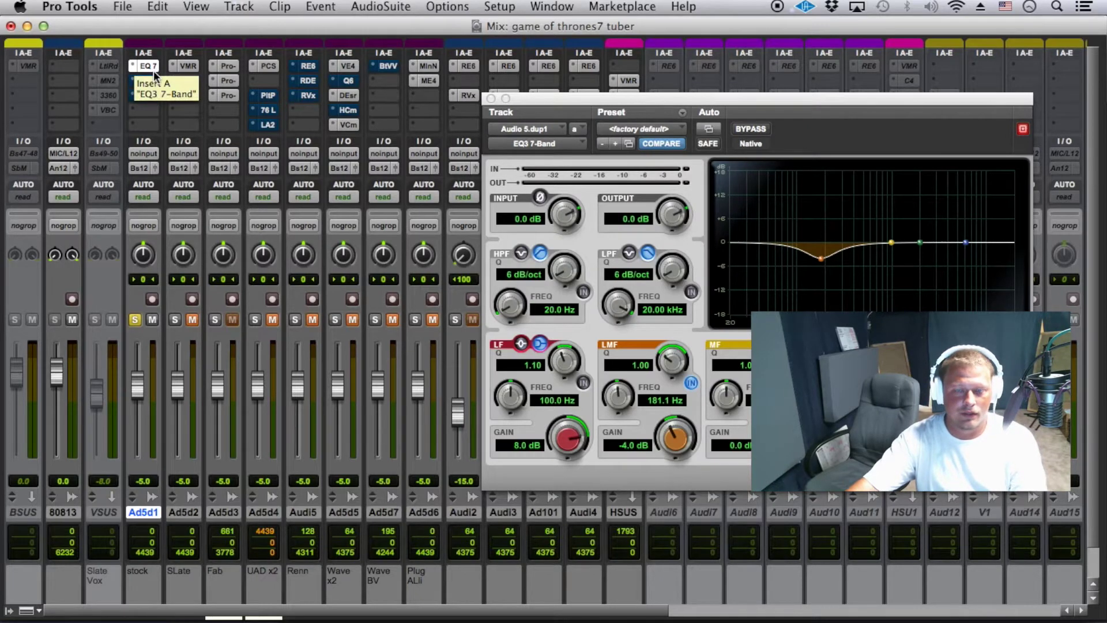
click(153, 81)
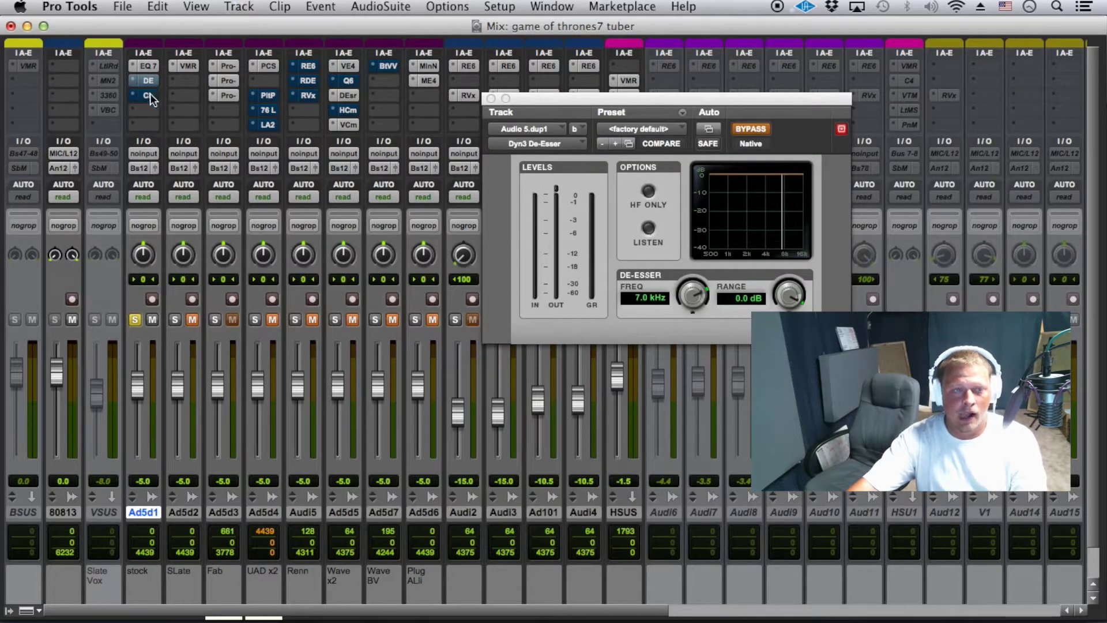
click(150, 94)
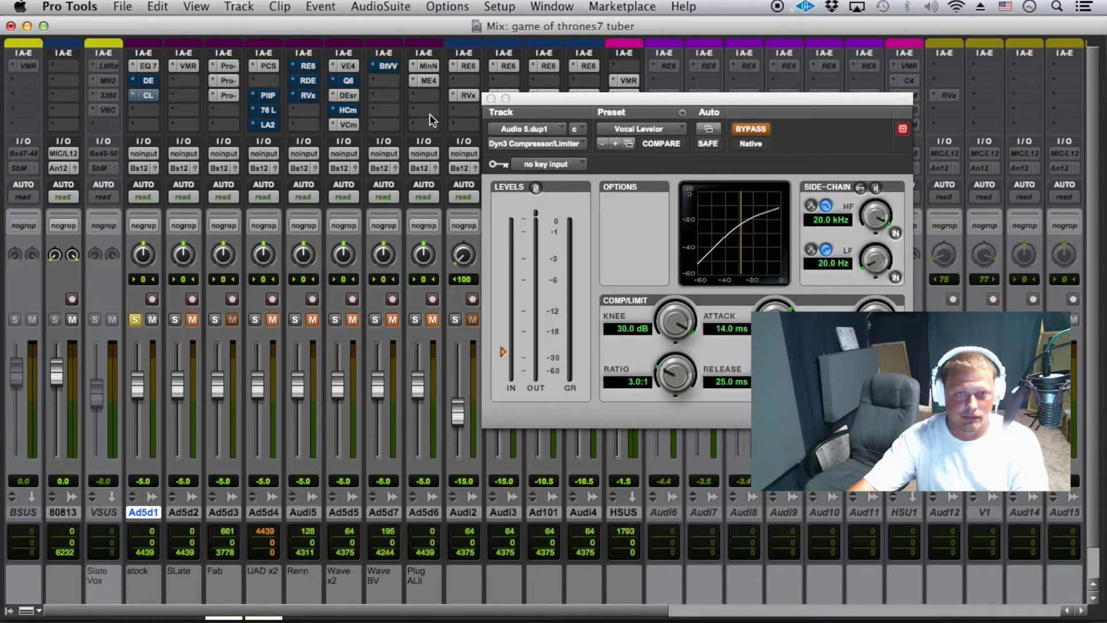
click(491, 98)
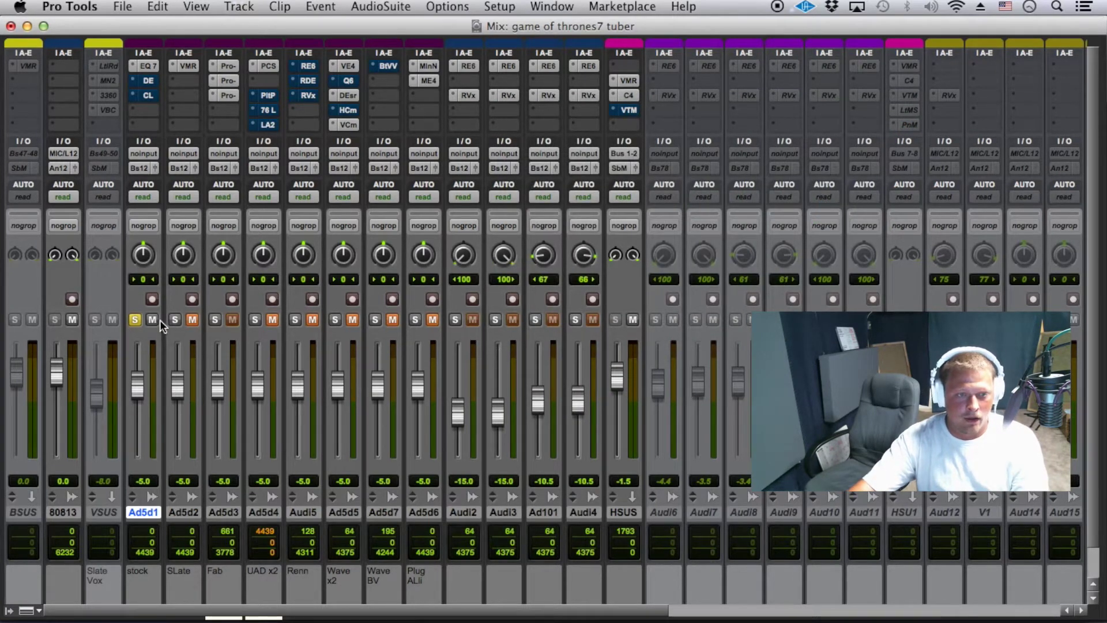
Unsolo the Ad5d1 track and select the tracks from Audi6 through Audi11.
click(134, 321)
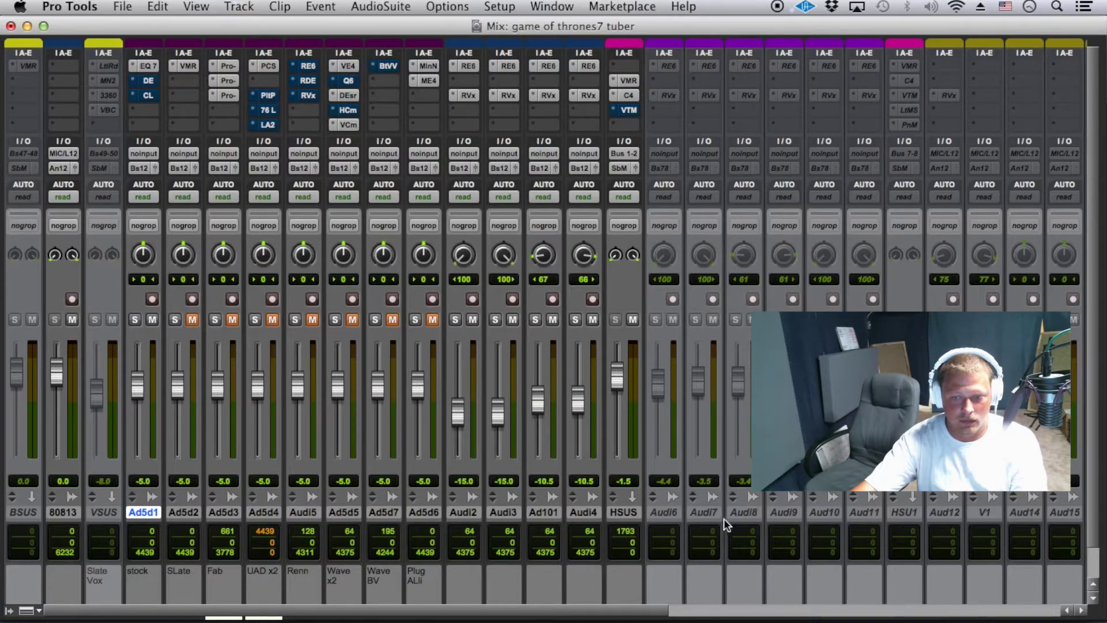
click(681, 513)
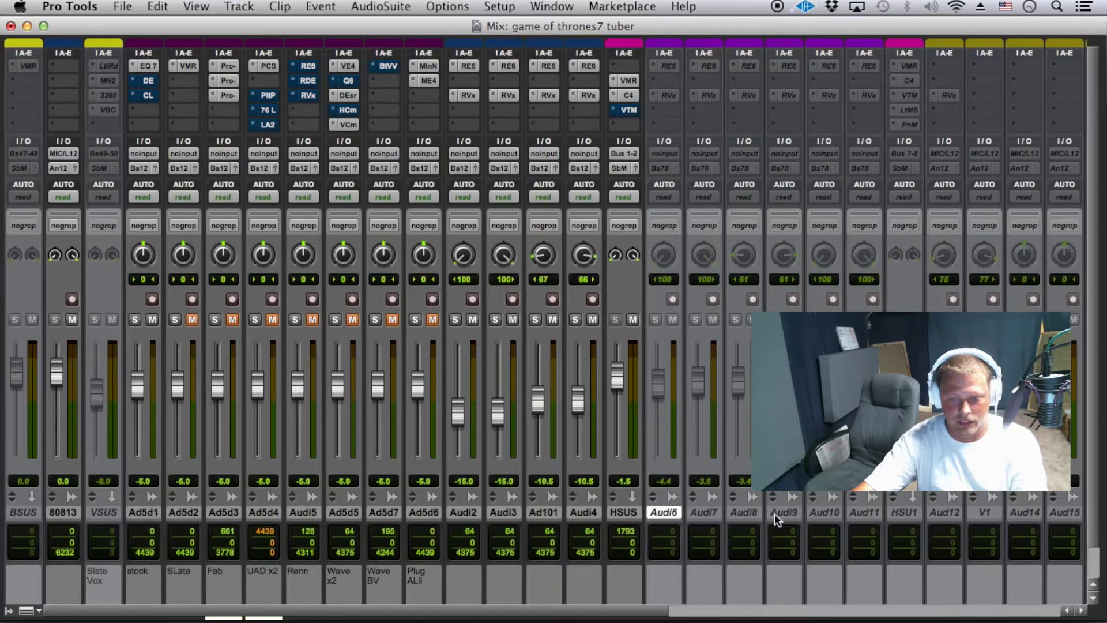
shift+click(862, 513)
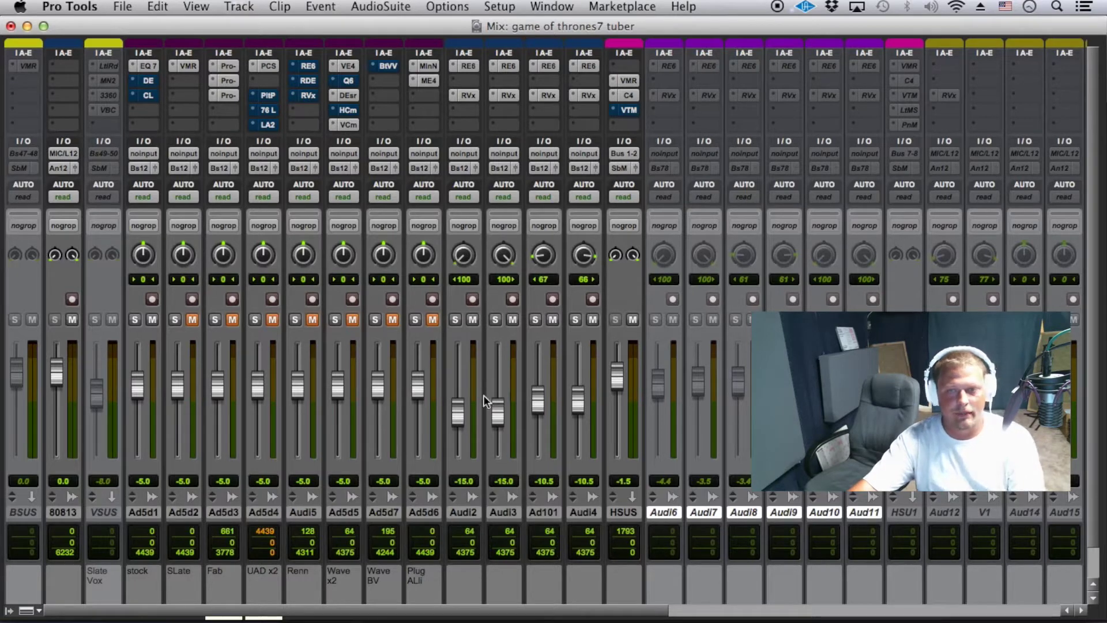
Play the session from bar 5 in the Edit window, bring the duplicated vocal tracks into view, and stop playback.
key(super+equal)
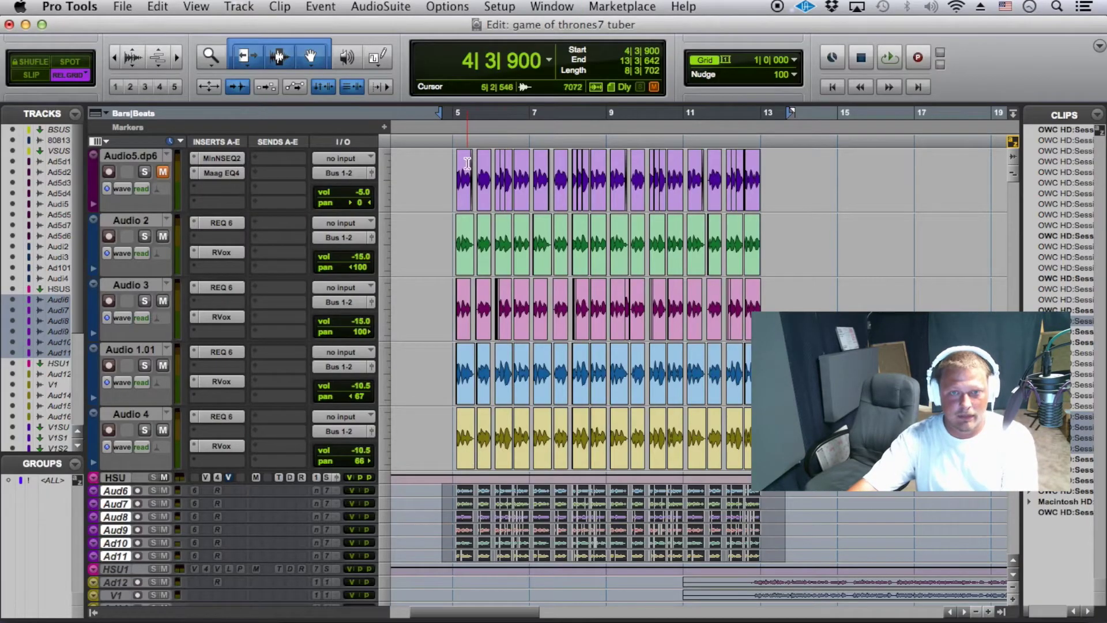
click(455, 115)
key(space)
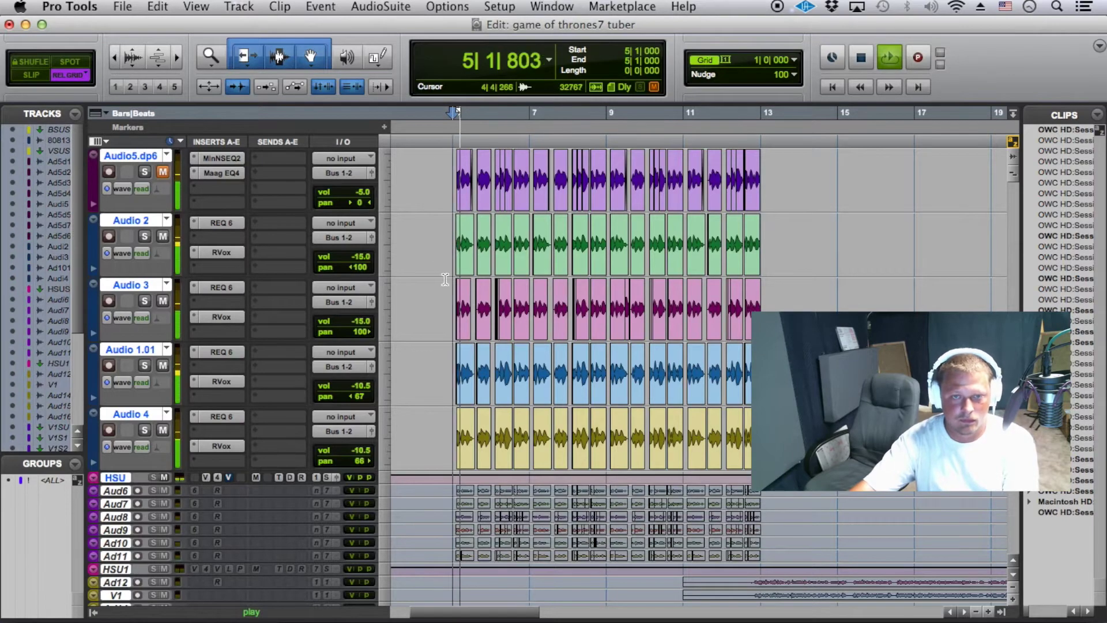
scroll(412, 350, up, 4)
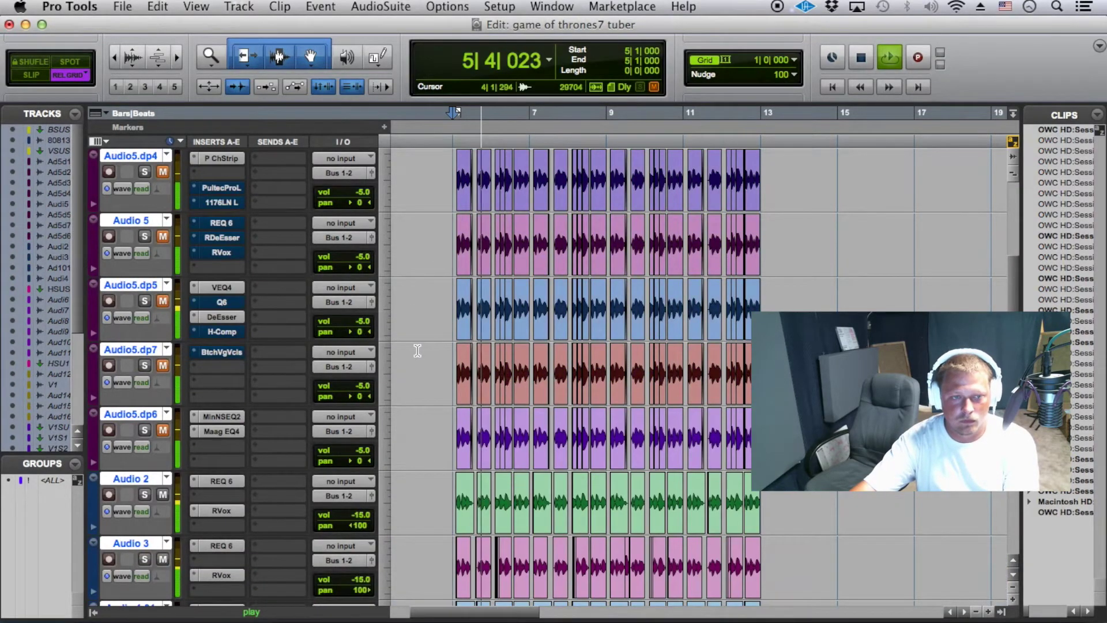
scroll(412, 350, up, 4)
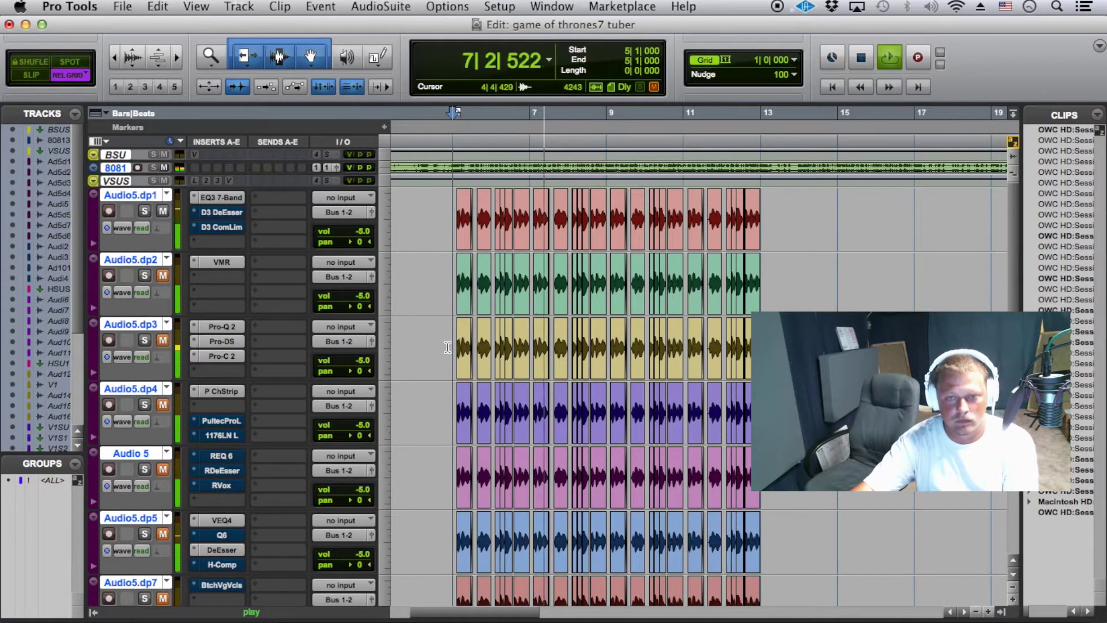
key(space)
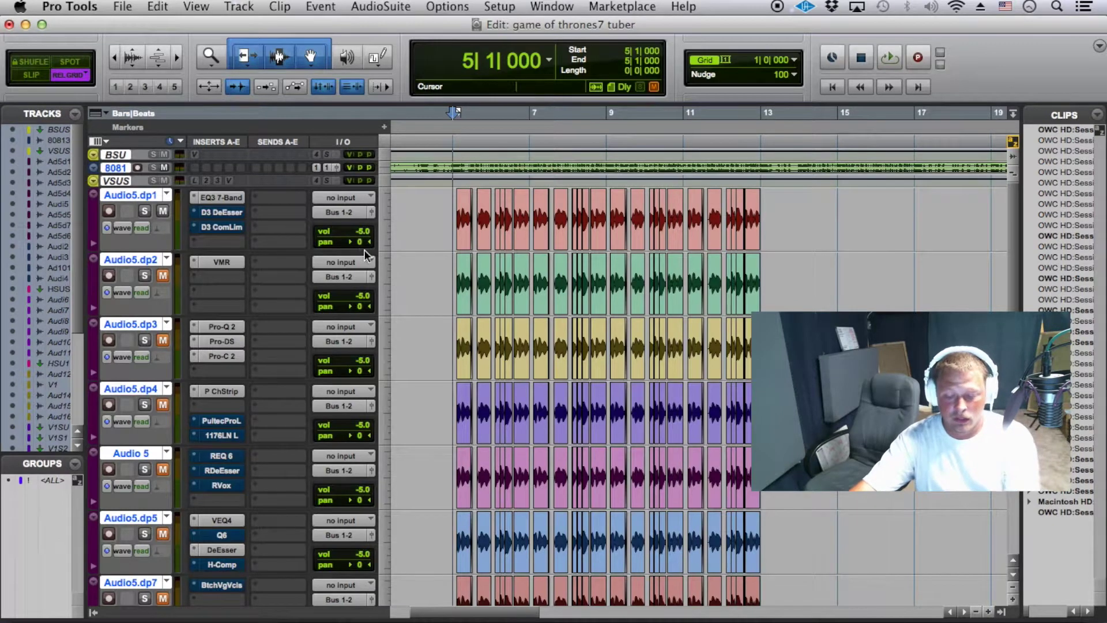
Return to the Mix window, mute the Audi2, Audi3, Ad101 and Audi4 tracks, and solo Ad5d1.
key(super+equal)
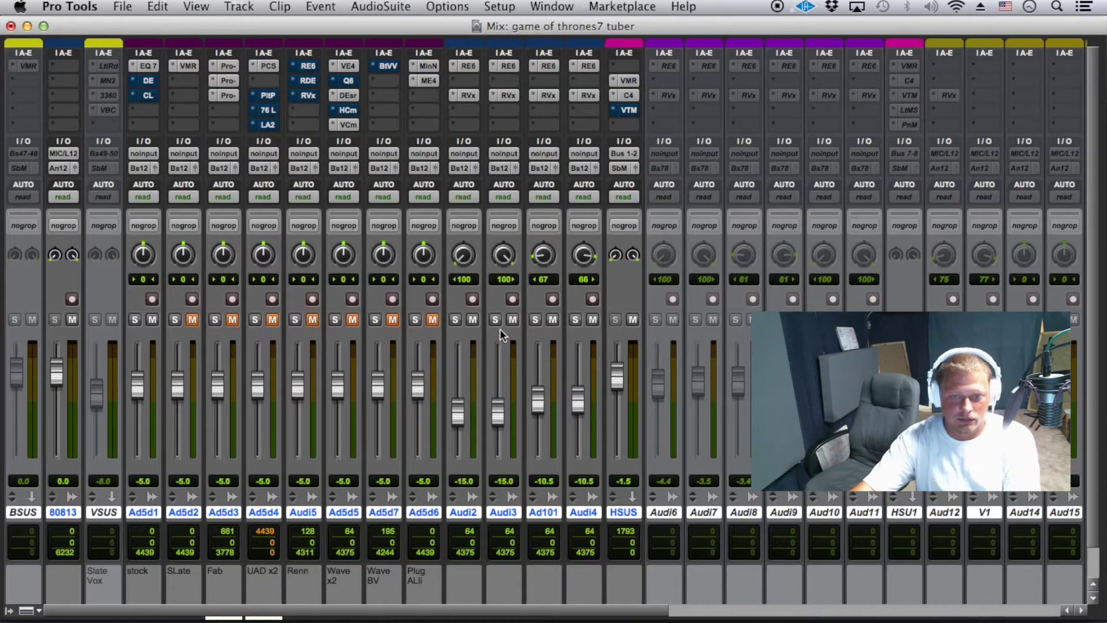
click(472, 319)
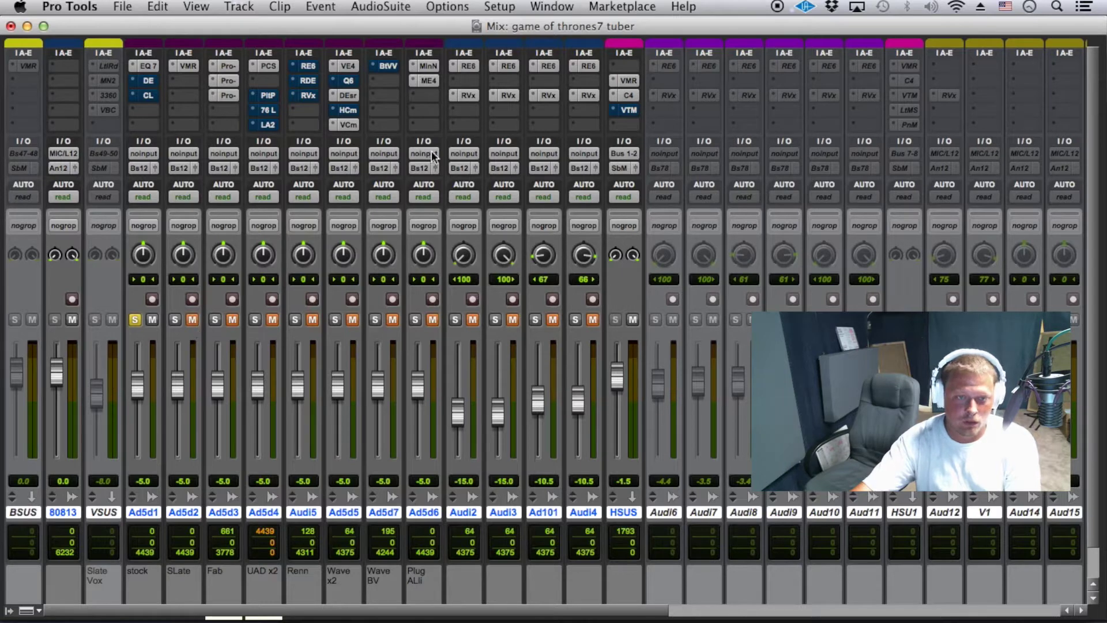
Set the LMF band of Ad5d1's EQ3 7-Band to -0.5 dB at 167.3 Hz, and load the Vox Start preset.
click(148, 66)
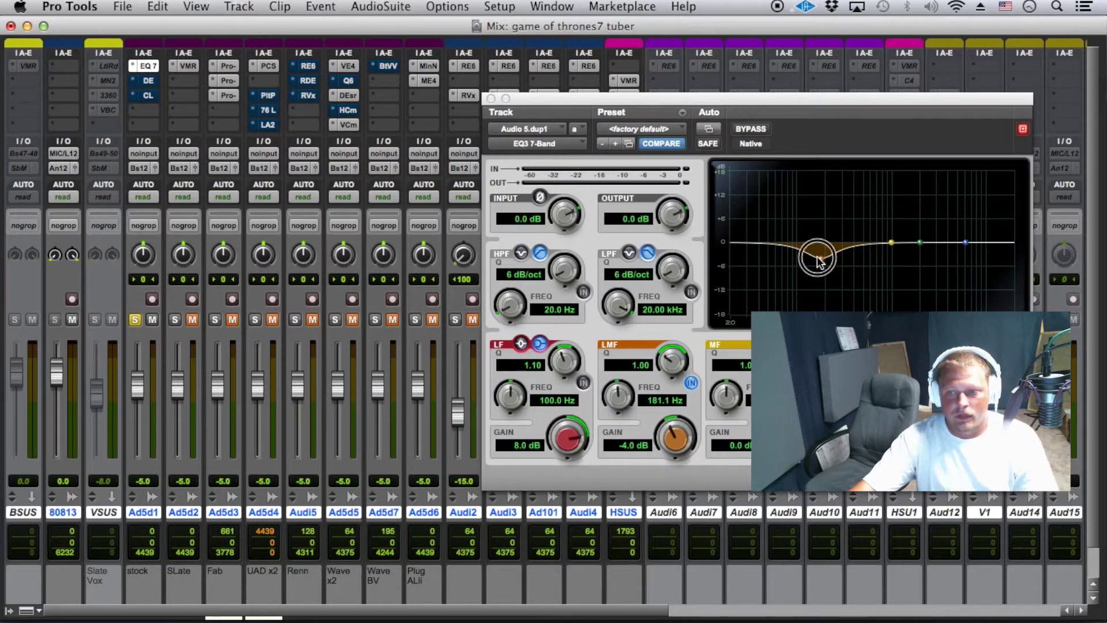
drag(819, 260, 818, 244)
click(653, 125)
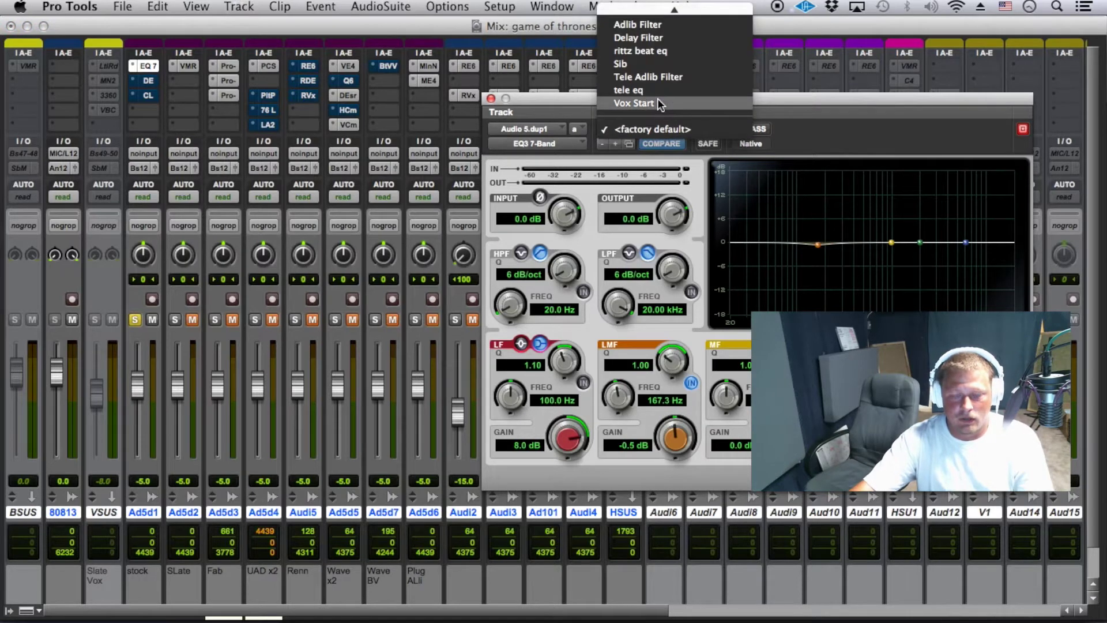
click(657, 102)
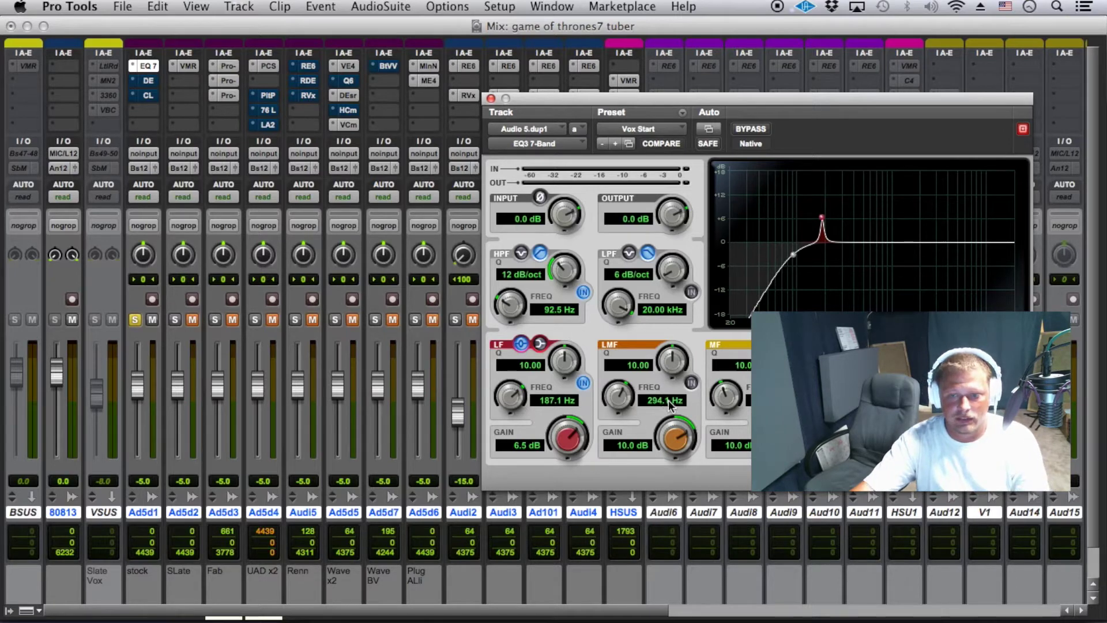
click(692, 383)
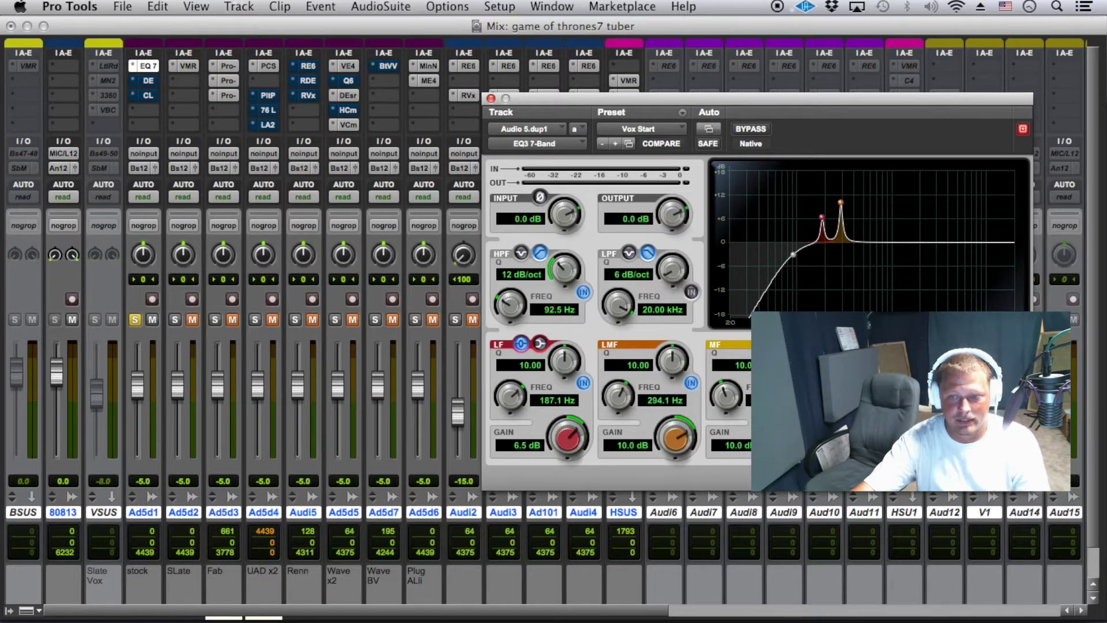
click(800, 383)
click(692, 383)
click(799, 383)
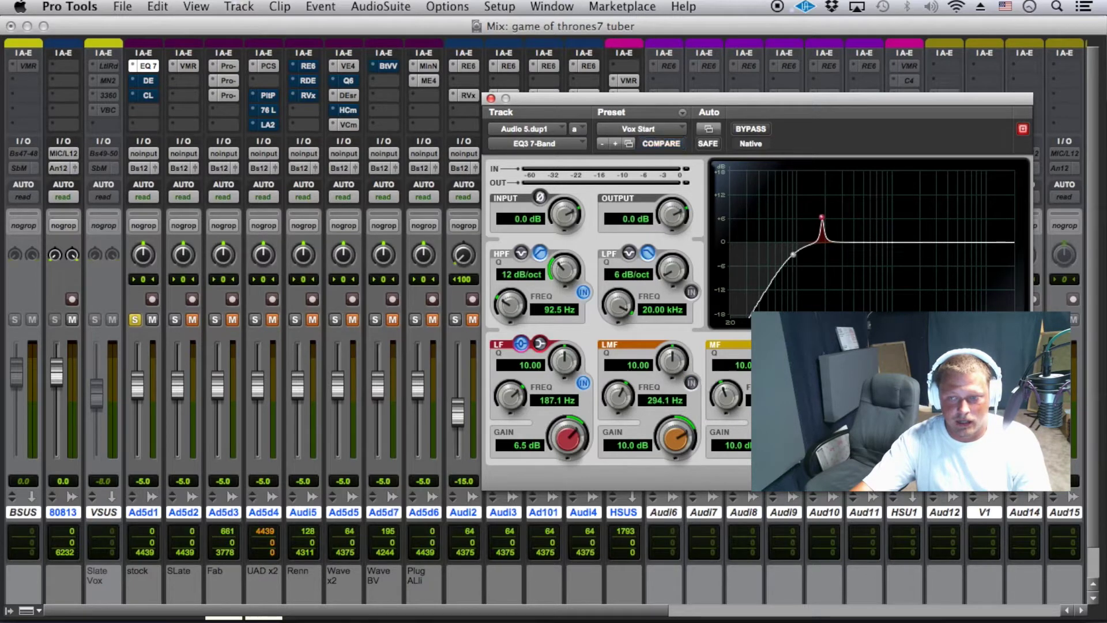
Switch in the EQ's LMF, MF, HMF and HF bands, toggling the LF band out and back in.
click(583, 383)
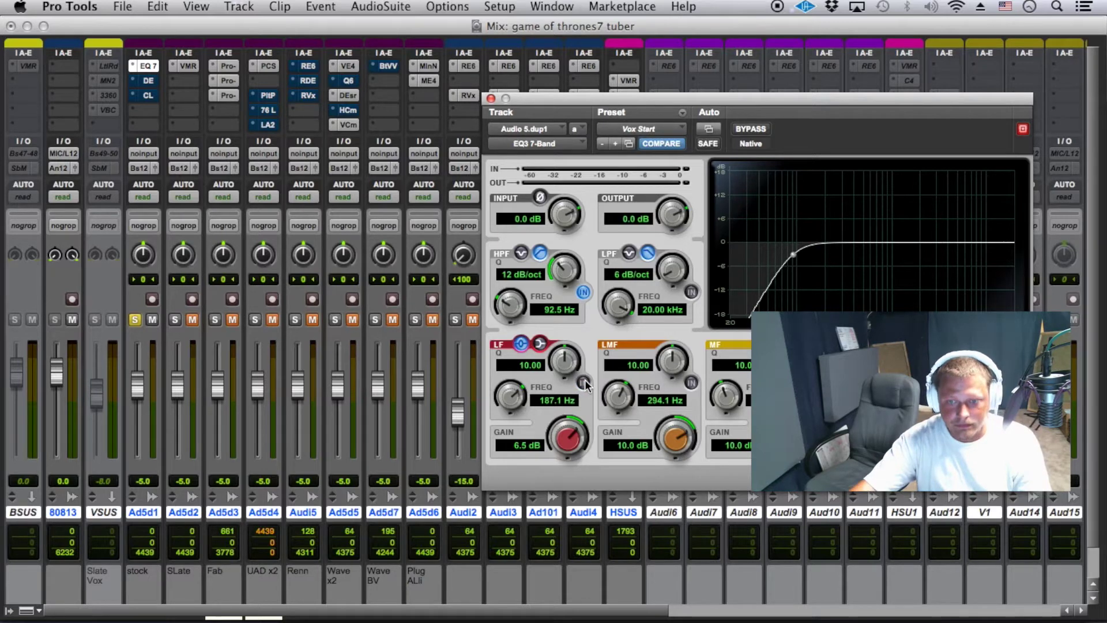
click(692, 384)
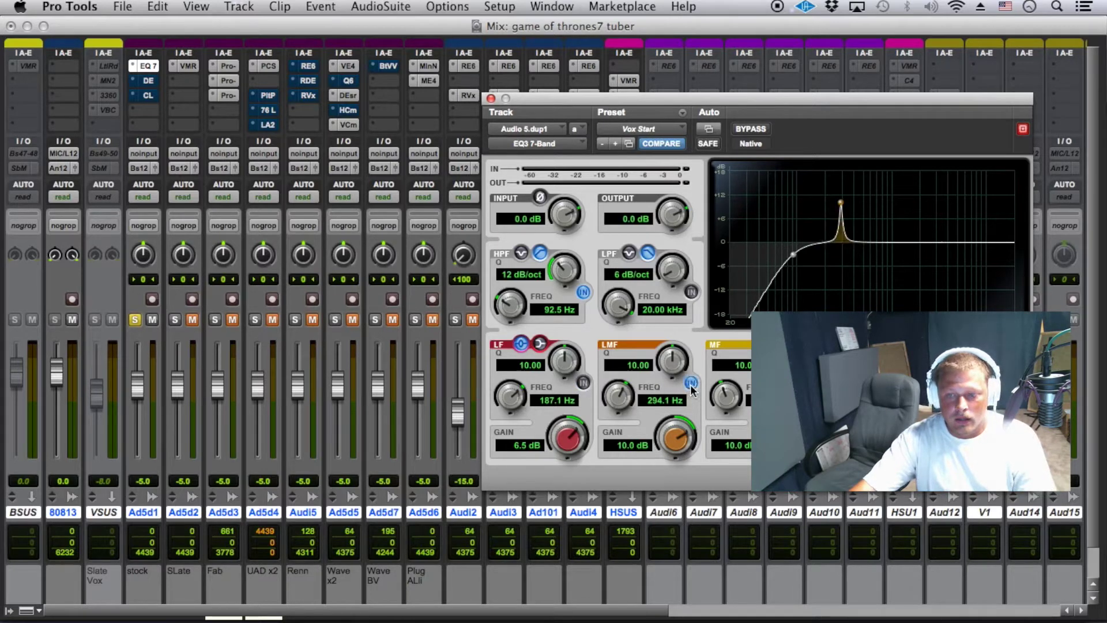
click(800, 383)
click(908, 383)
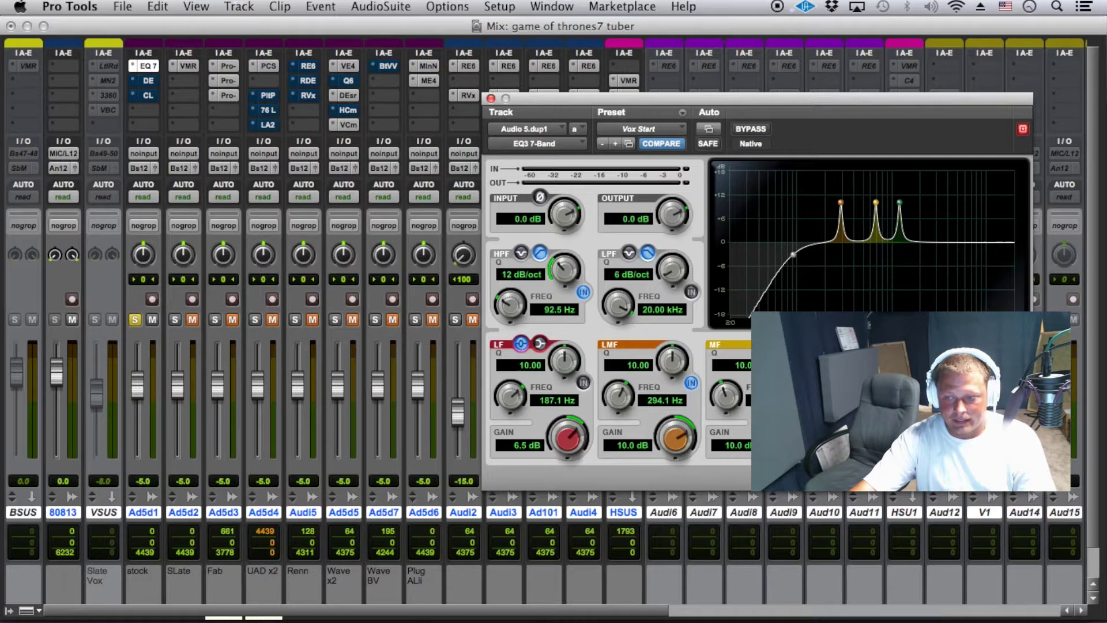
click(1015, 383)
click(584, 382)
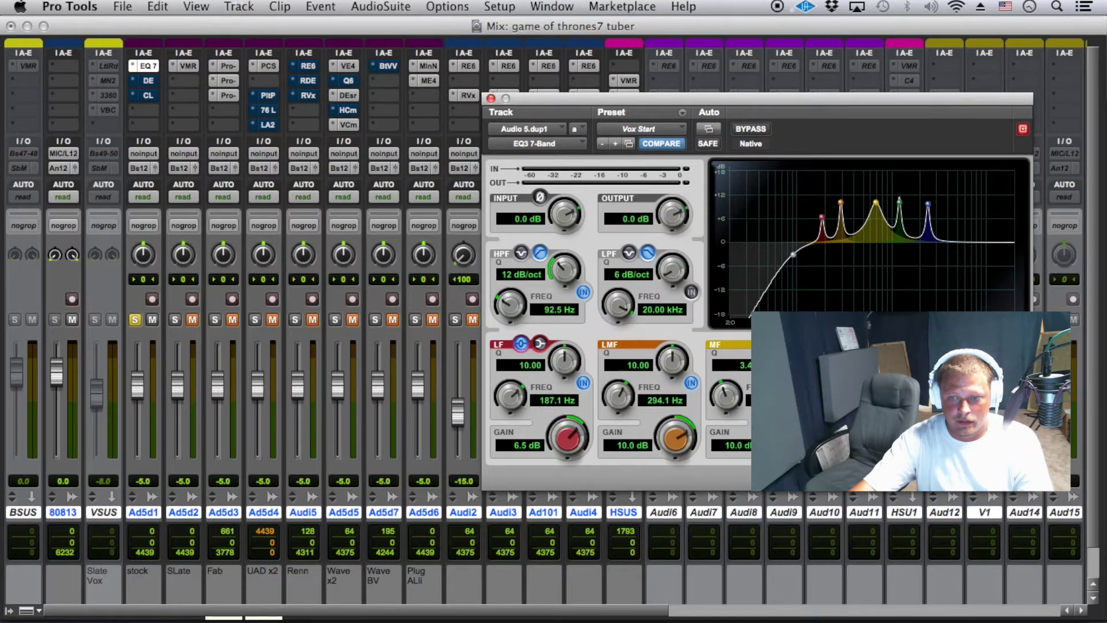
click(790, 294)
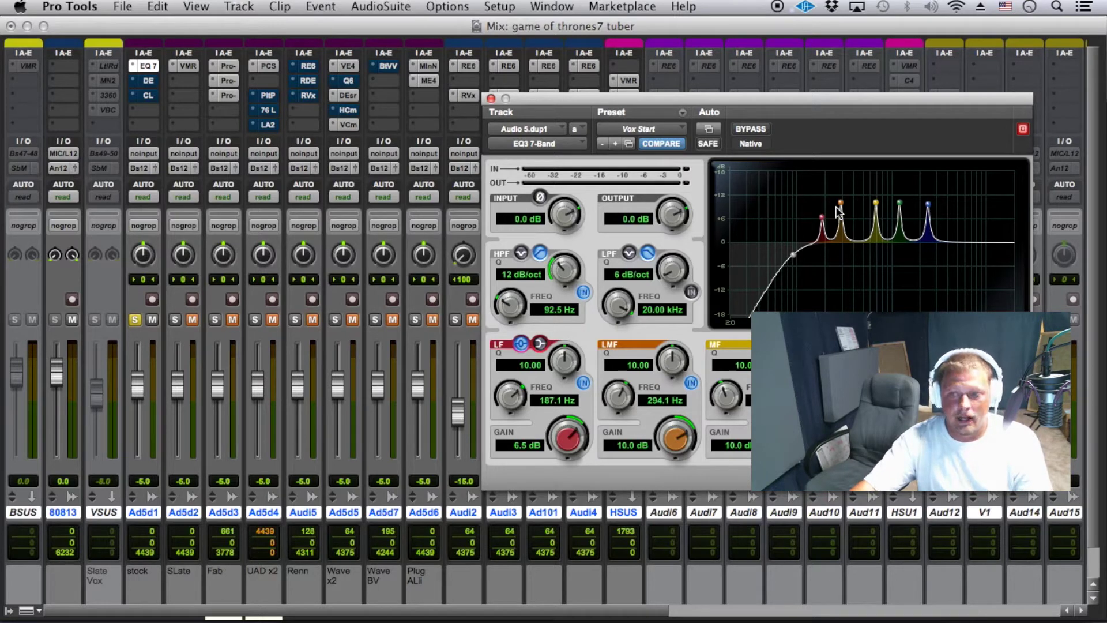
View the Dyn3 De-Esser and Compressor/Limiter inserts on Ad5d1, followed by the Virtual Mix Rack insert on Ad5d2.
click(148, 82)
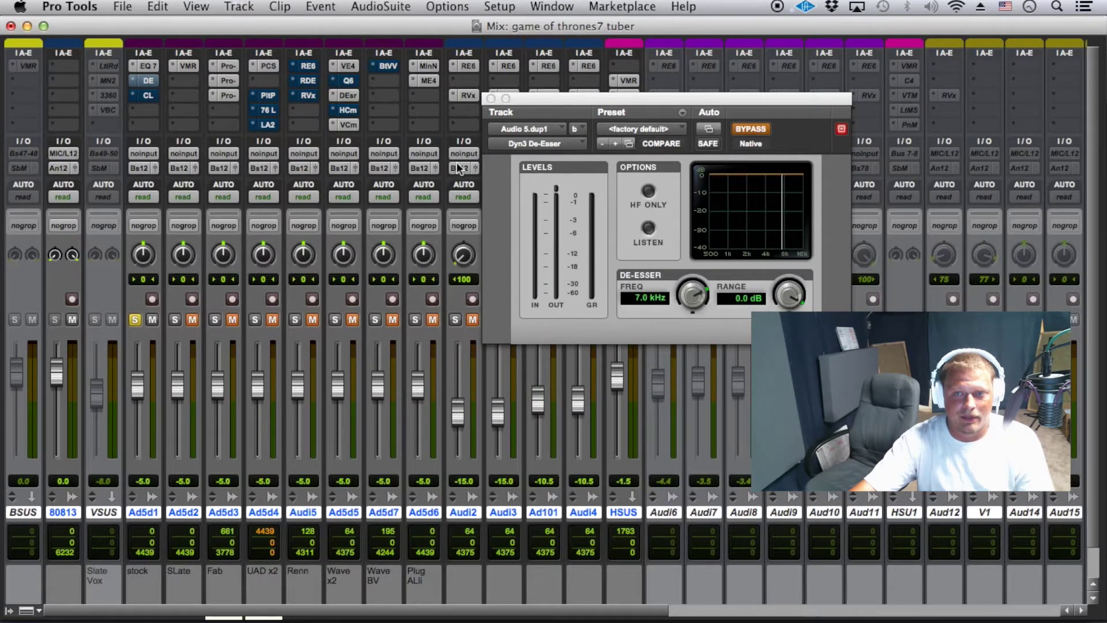
click(148, 95)
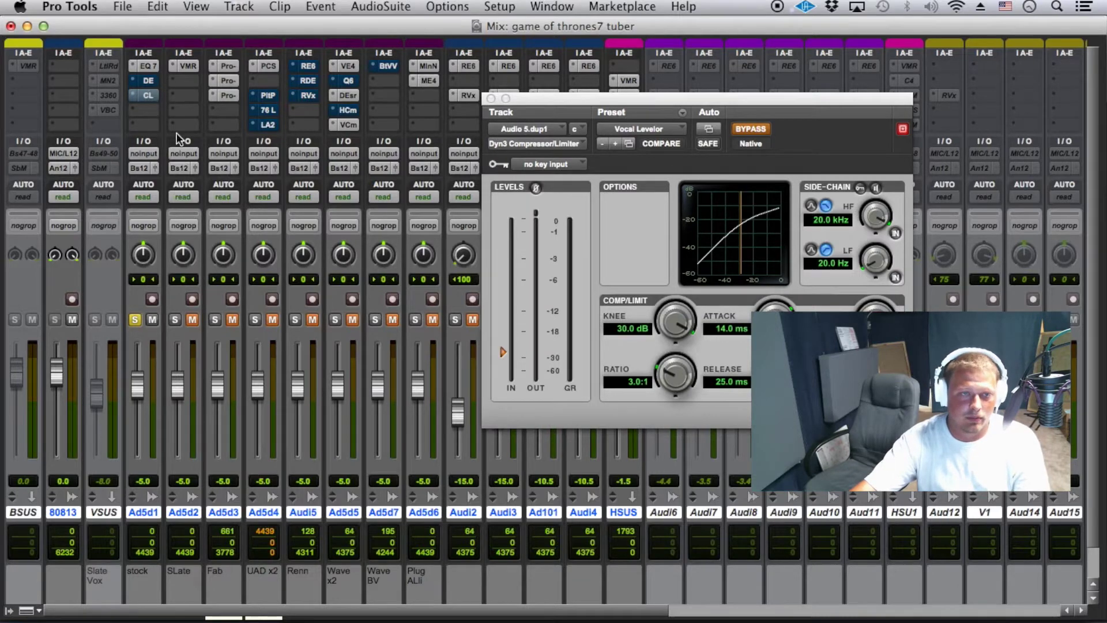
click(186, 66)
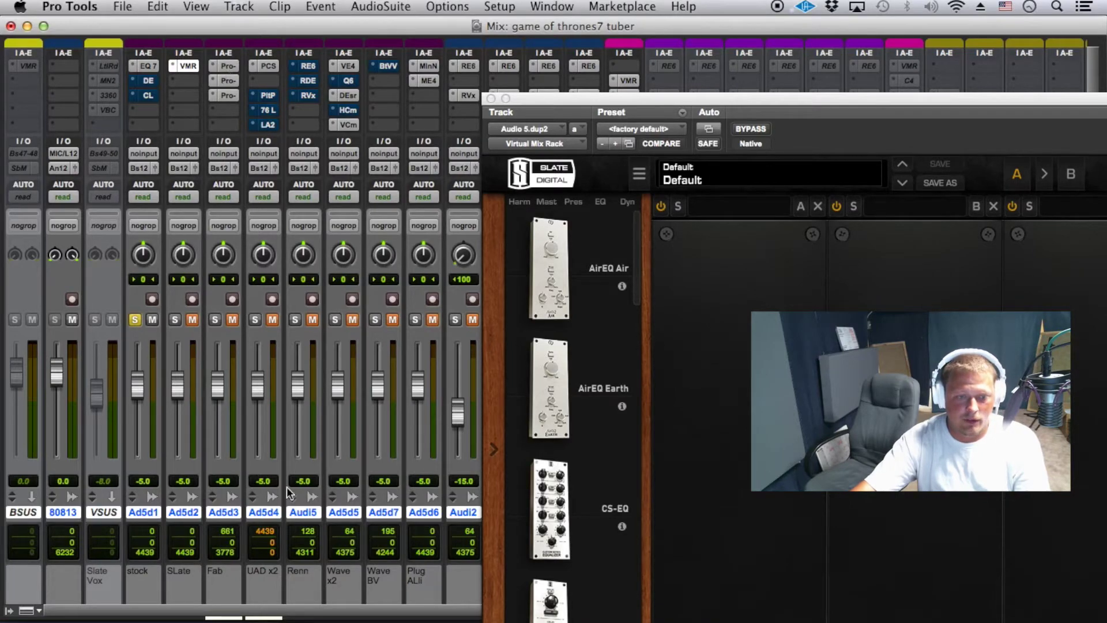
View the UAD Precision Channel Strip, Pultec Pro and LA-2A inserts on Ad5d4, placing the plug-in window clear of that track's insert slots.
click(274, 66)
drag(600, 115, 423, 68)
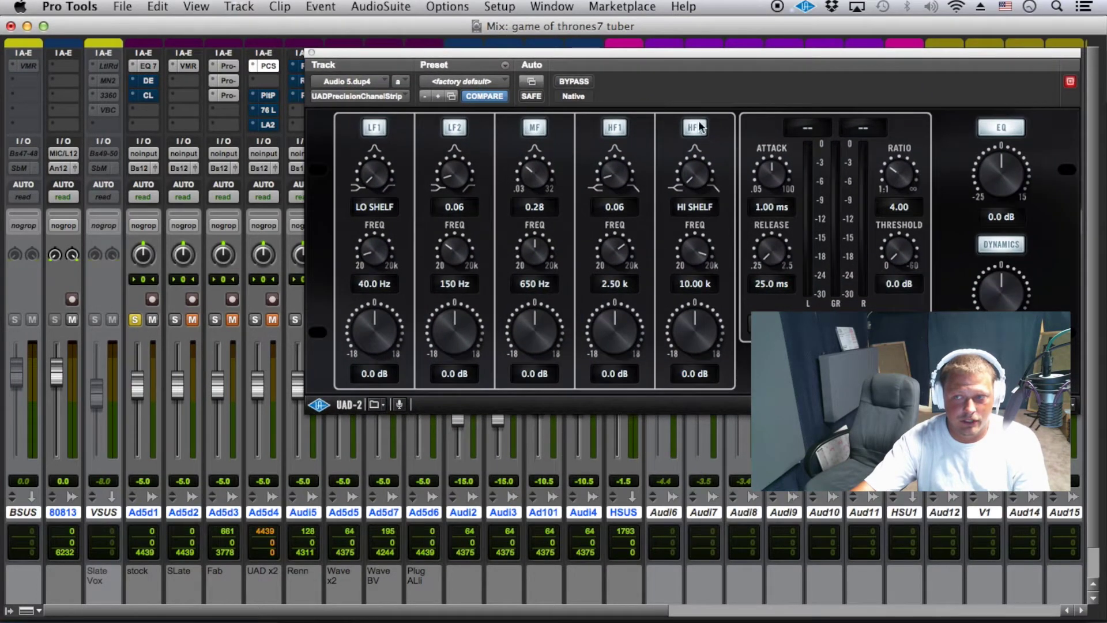
drag(331, 53, 427, 46)
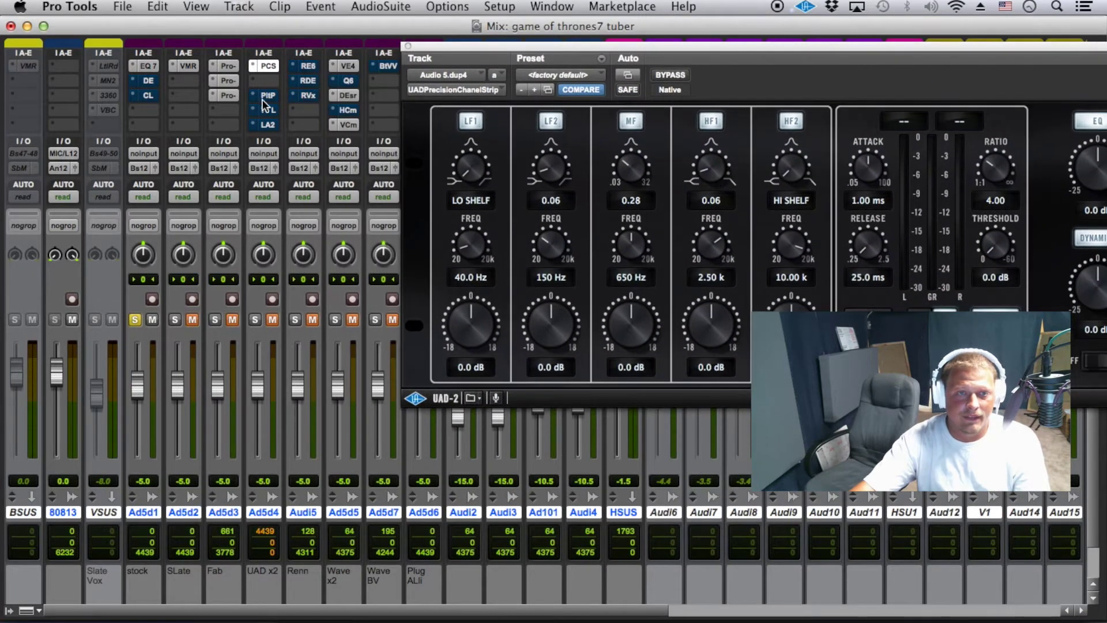
click(268, 95)
click(268, 123)
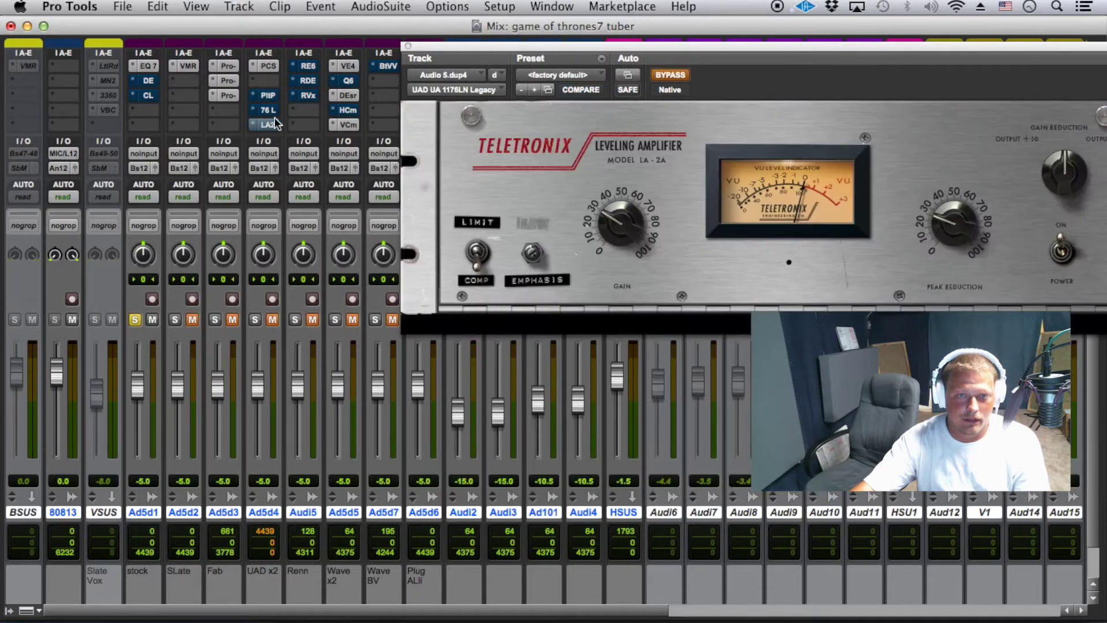
View the Renaissance REQ 6, RDeEsser and RVox inserts on the Audi5 track, ending on the RDeEsser.
click(308, 67)
click(313, 81)
click(310, 97)
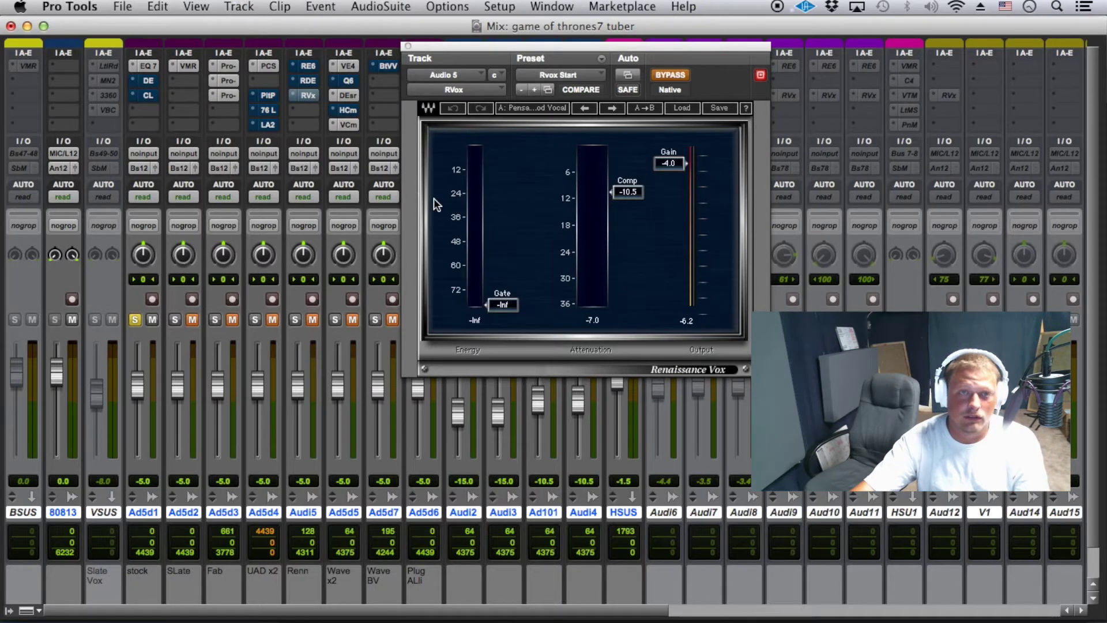
click(304, 64)
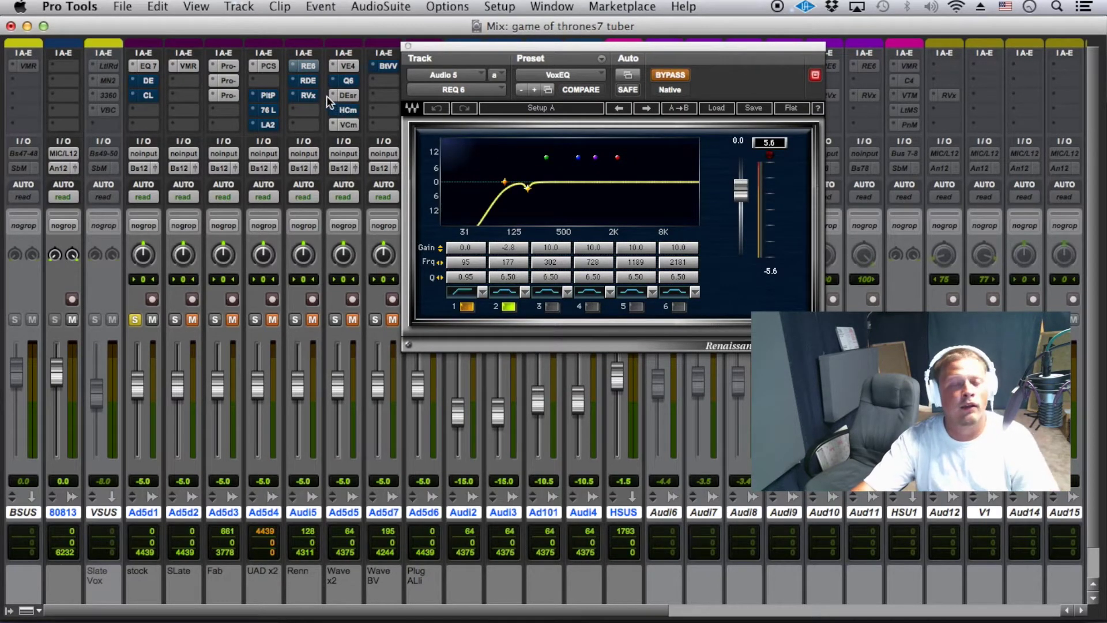
click(308, 82)
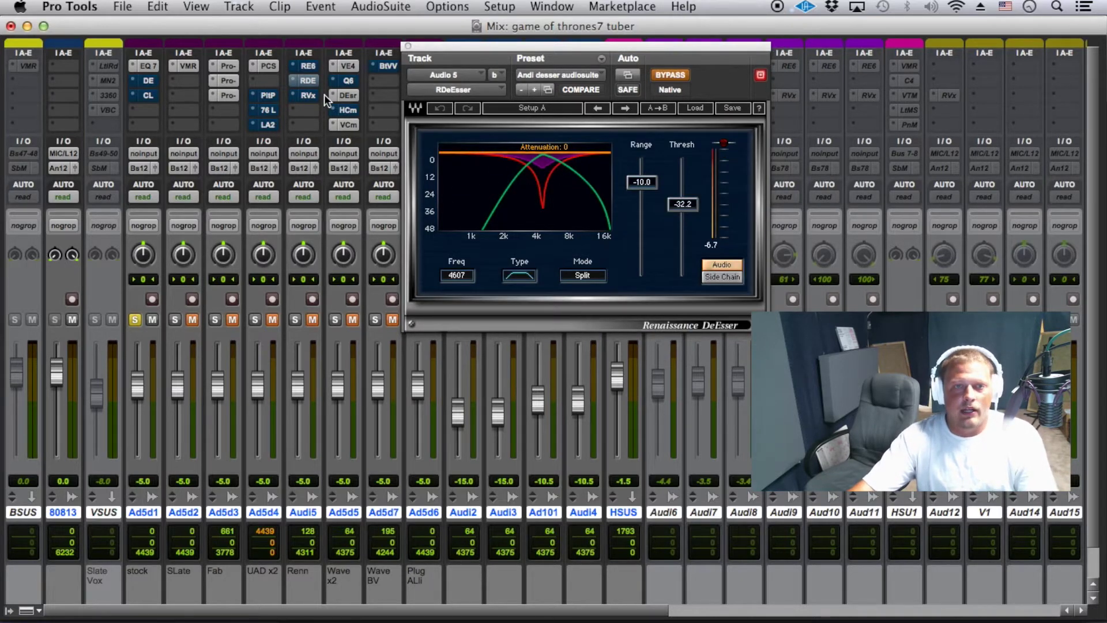
Review the three Renaissance inserts on Audi5 again, ending on RVox, and place its window clear of the other tracks' inserts.
click(315, 67)
click(313, 81)
click(312, 95)
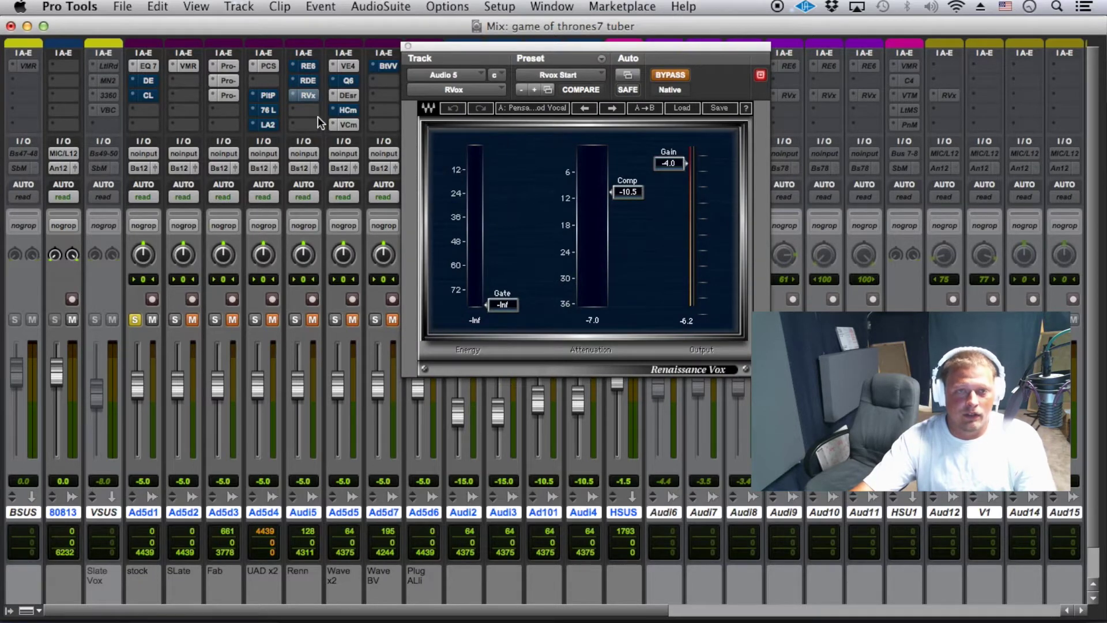
drag(416, 46, 701, 95)
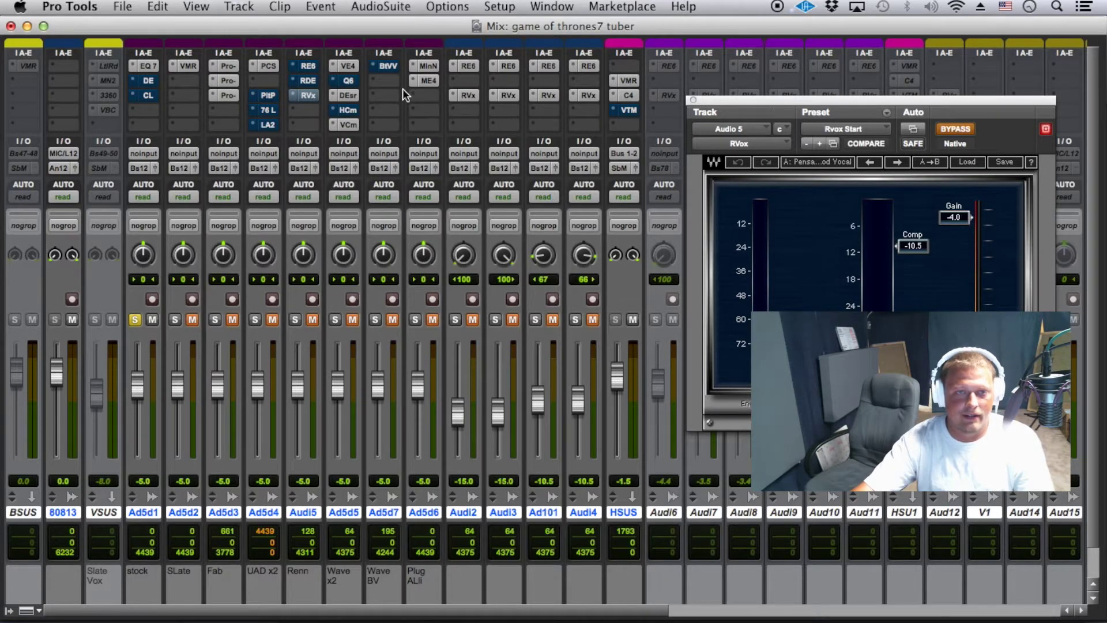
View the EQ3 7-Band, De-Esser and Dyn3 Compressor/Limiter inserts on Ad5d1, and close the plug-in window.
click(152, 67)
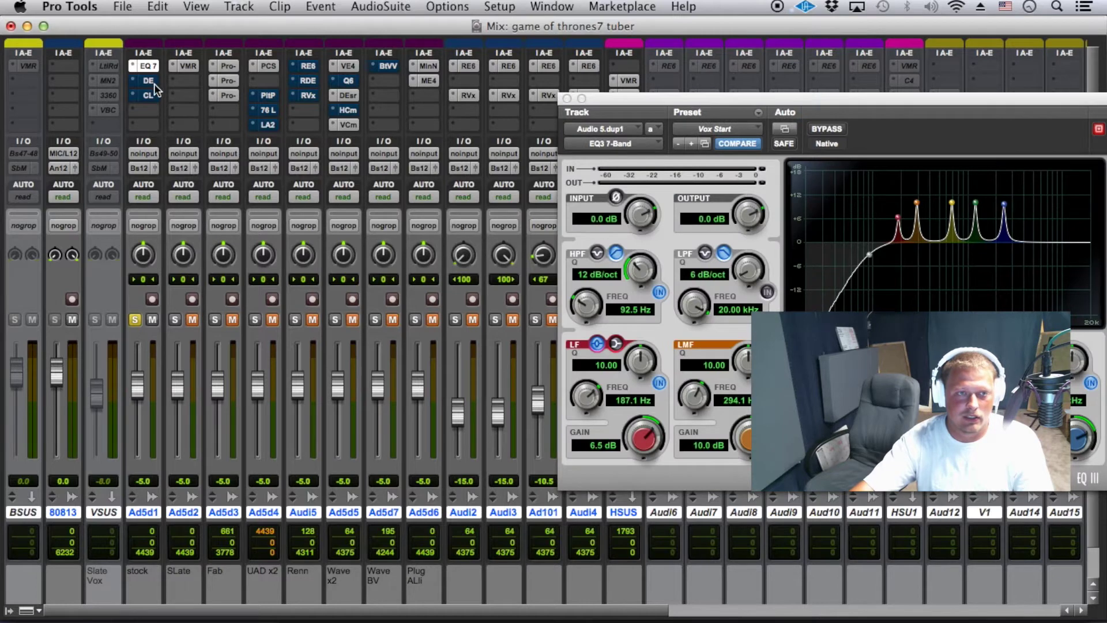
click(150, 82)
click(148, 96)
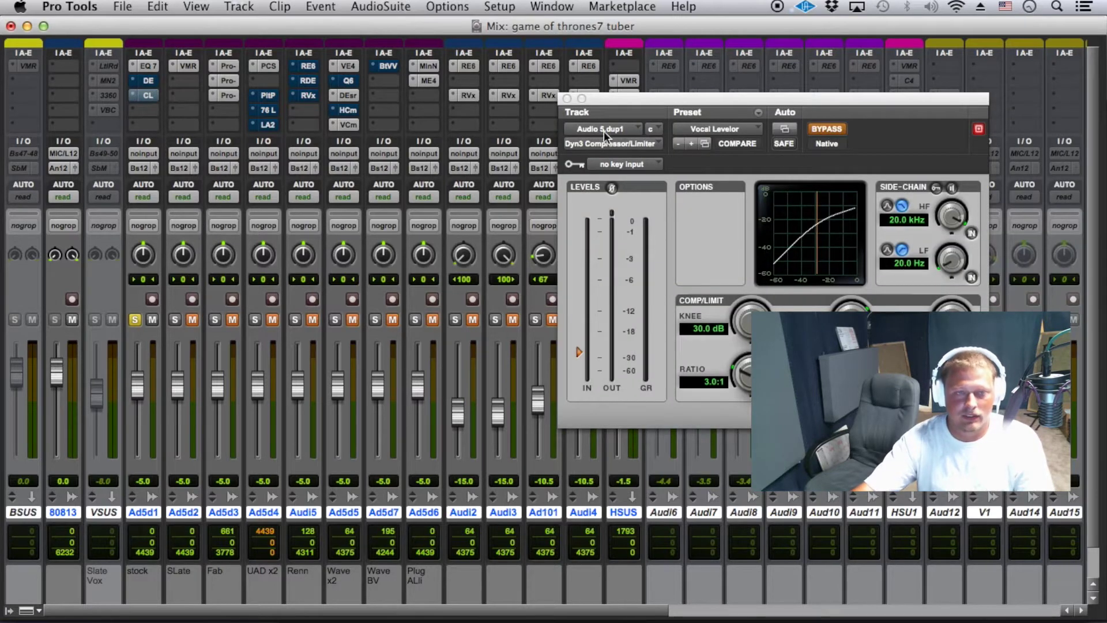
drag(603, 102, 674, 84)
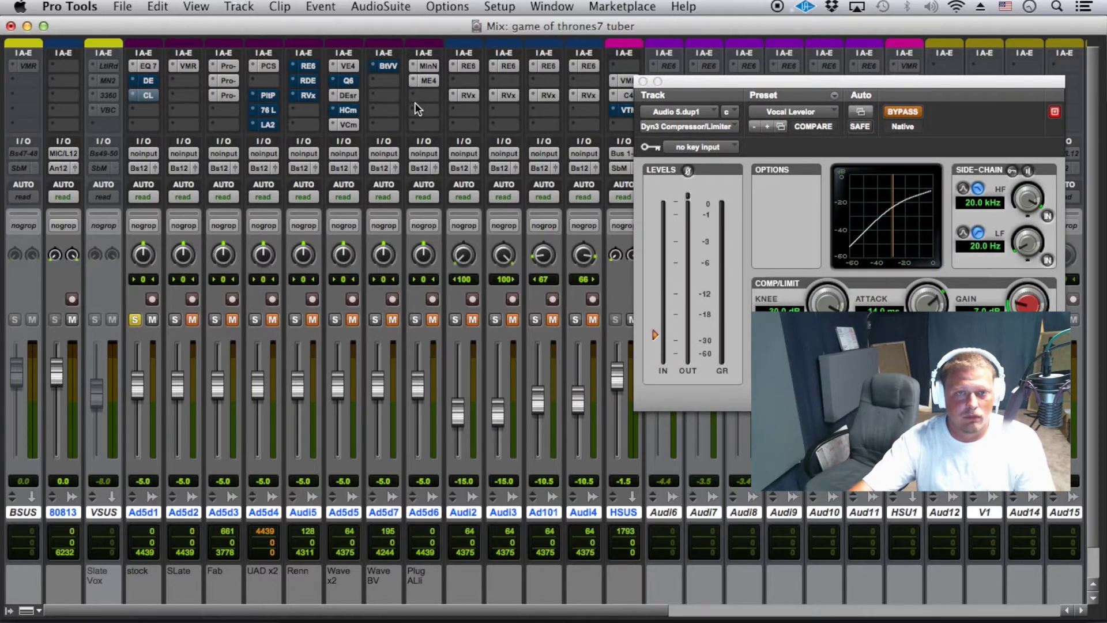
click(643, 81)
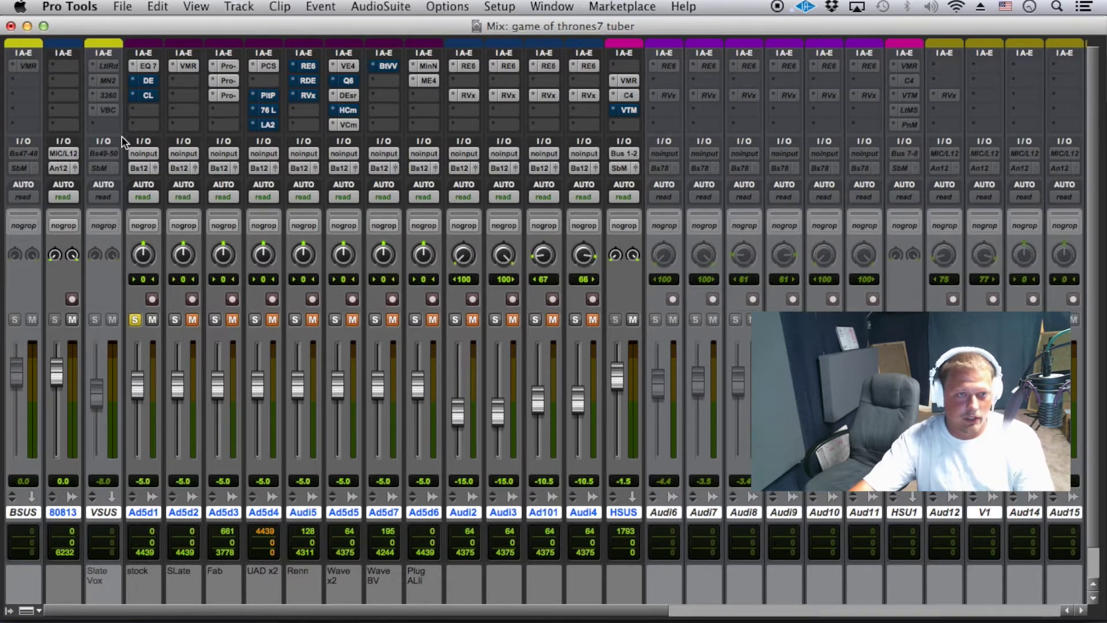
Reopen the EQ3 7-Band on Ad5d1 and load its factory default preset.
click(148, 66)
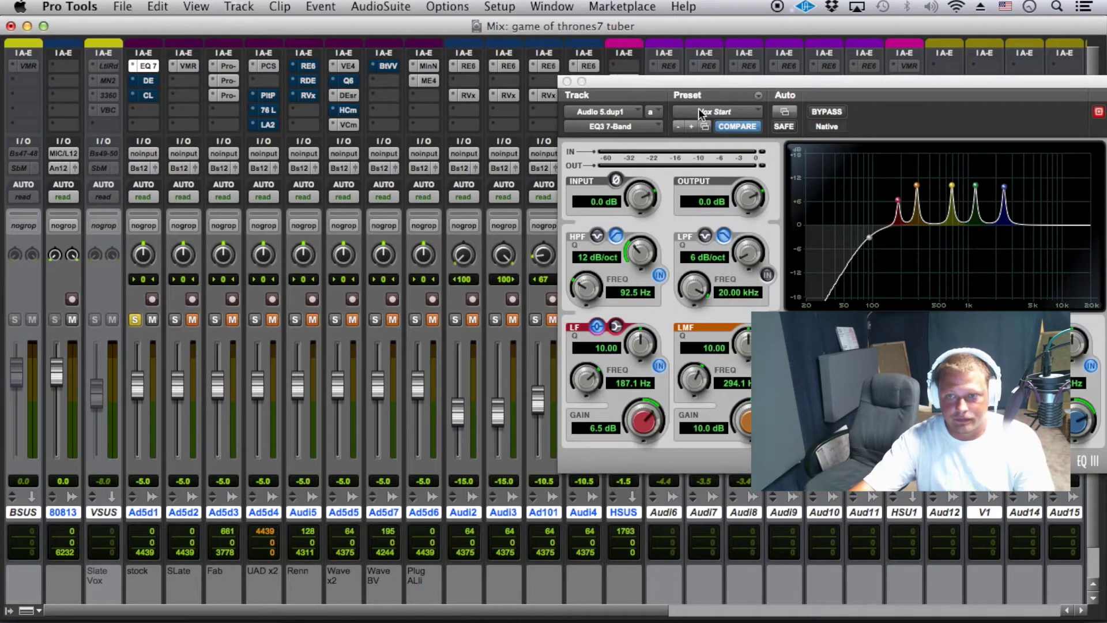
click(702, 110)
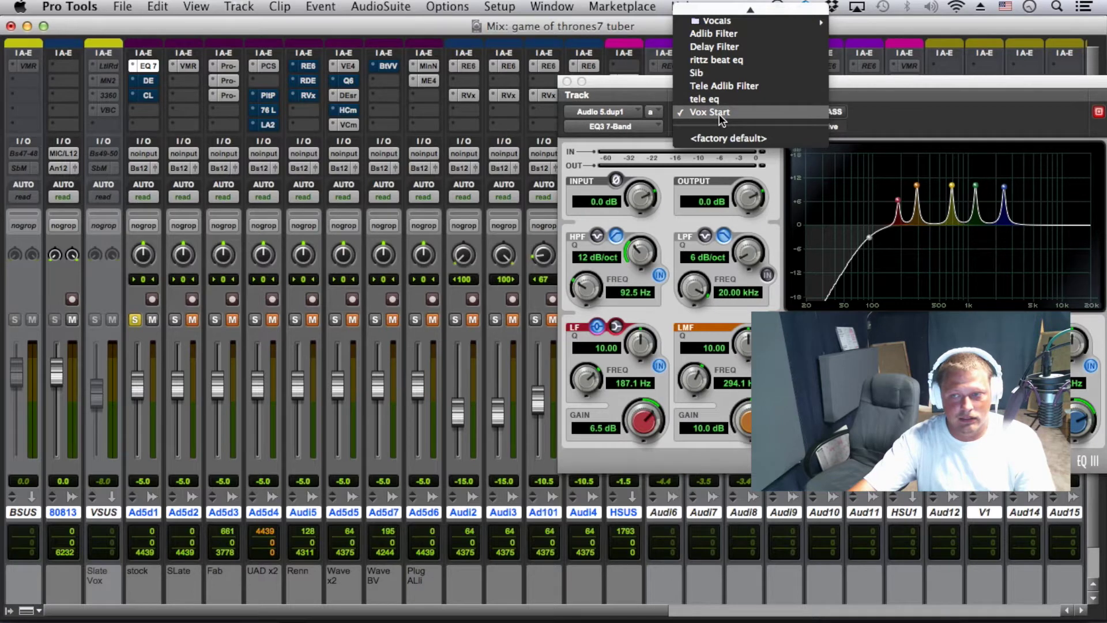
click(719, 139)
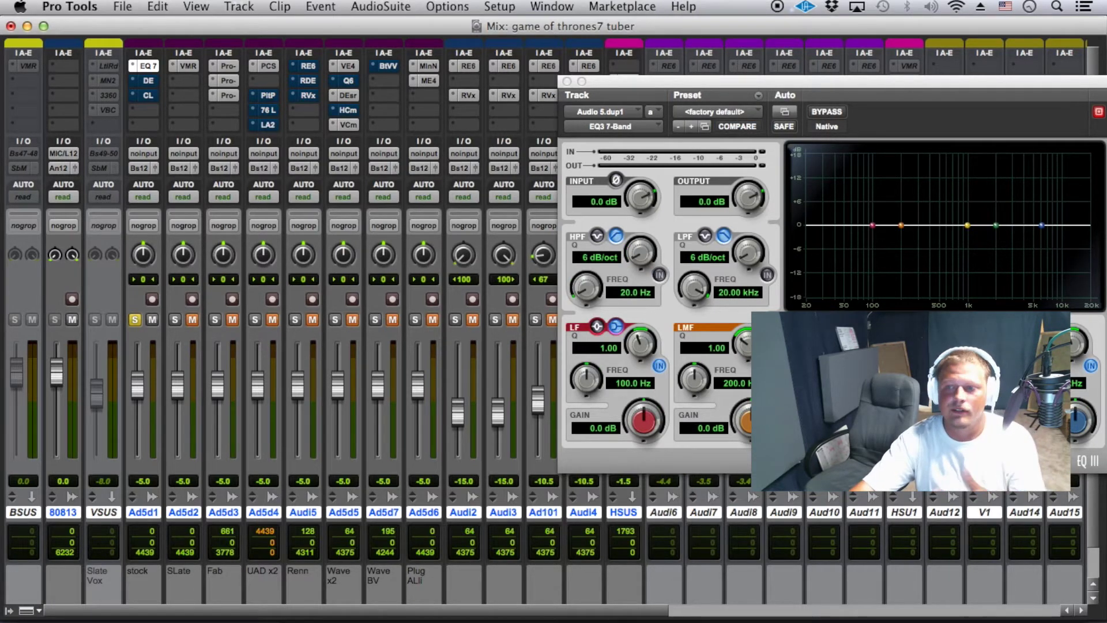
click(737, 113)
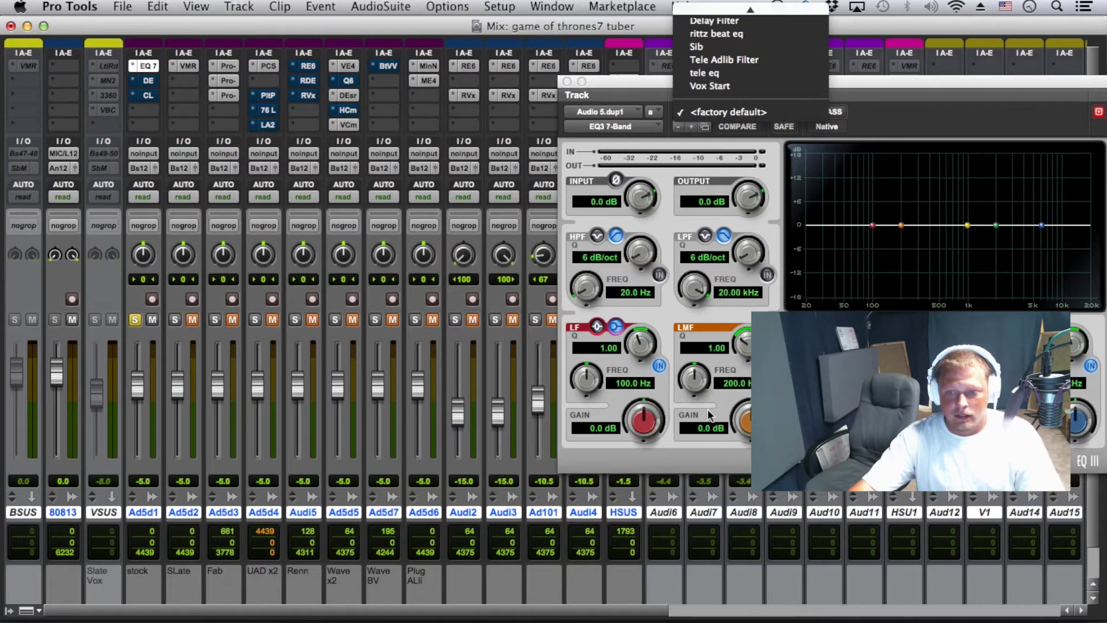
Raise narrow EQ peaks on the LMF band at 8.8 dB with Q 10.00 and on the MF and HMF bands.
click(748, 328)
drag(743, 420, 761, 382)
drag(751, 344, 760, 247)
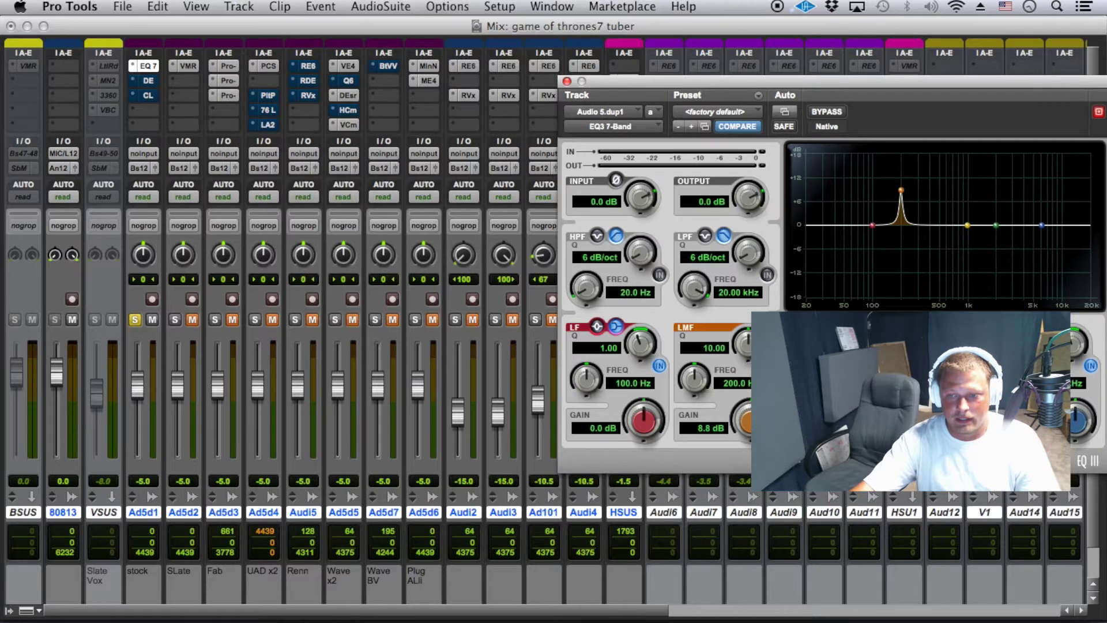
drag(860, 420, 865, 315)
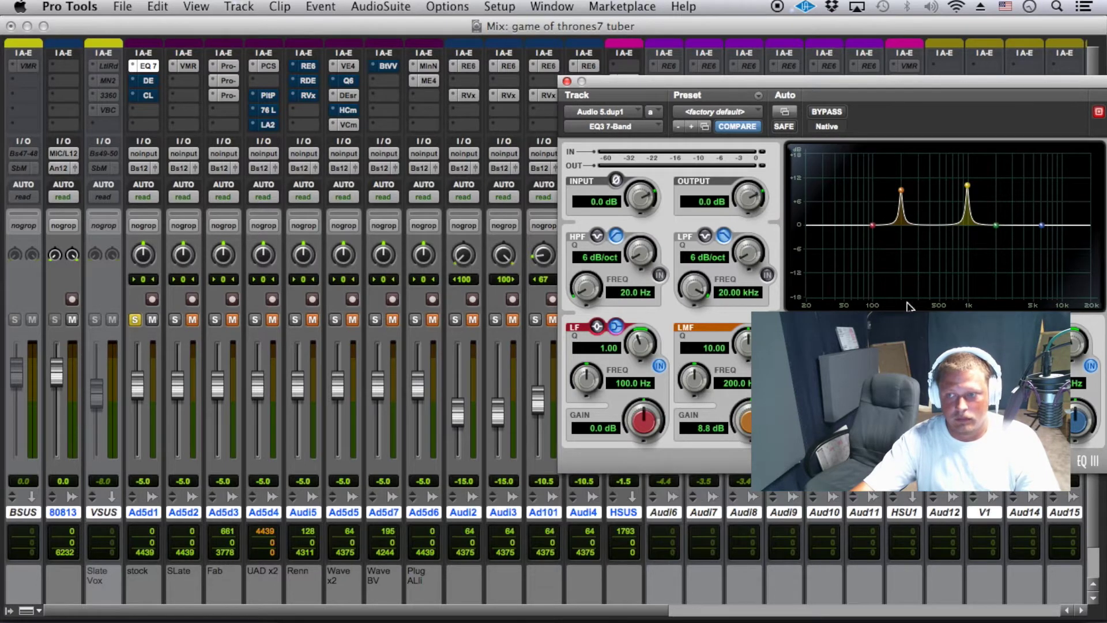
drag(967, 420, 968, 366)
Cut the EQ's LF band to -11.2 dB at 75.6 Hz and compare its peak shape with the shelf.
drag(868, 231, 860, 270)
click(598, 327)
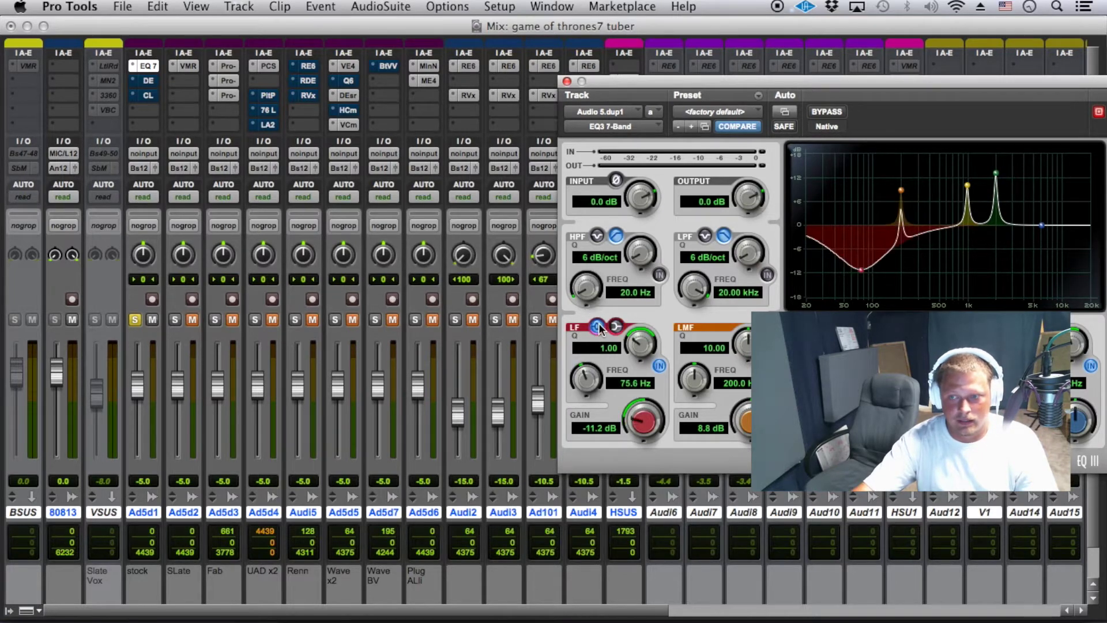
click(617, 326)
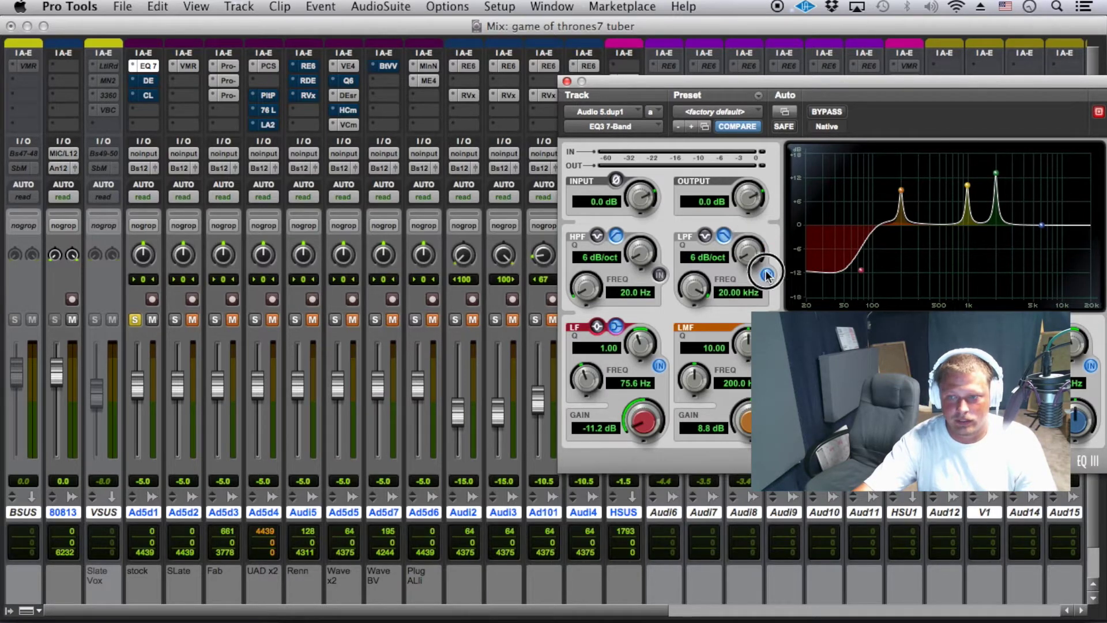
Switch in the high-pass filter at 12 dB/oct and 63.4 Hz, and make the LF band an 8.9 dB peak with Q 10.00.
click(659, 276)
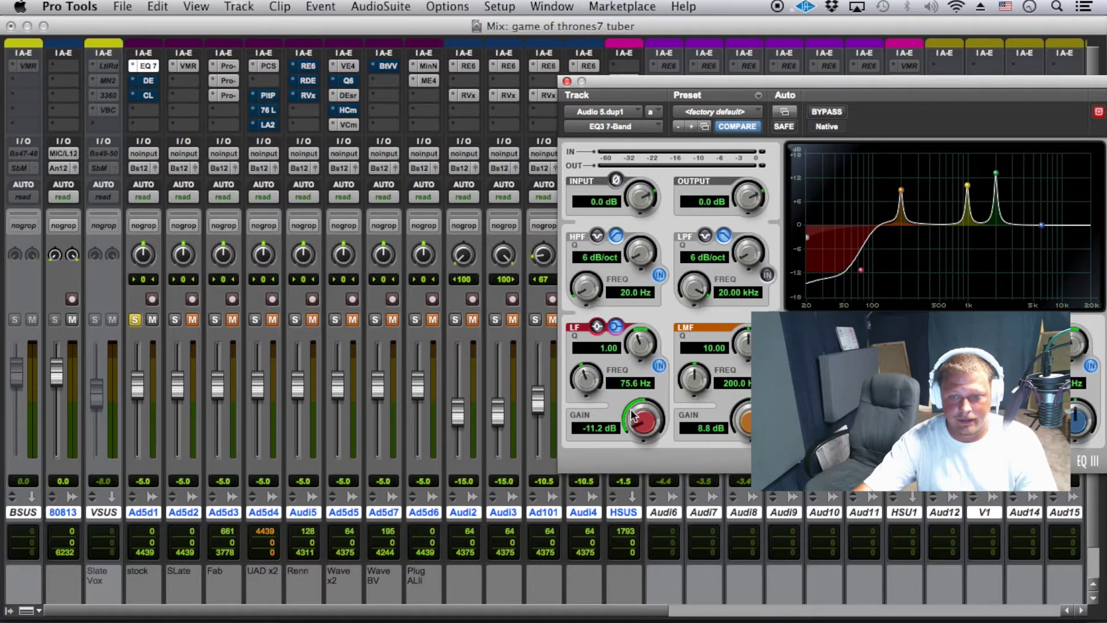
click(599, 327)
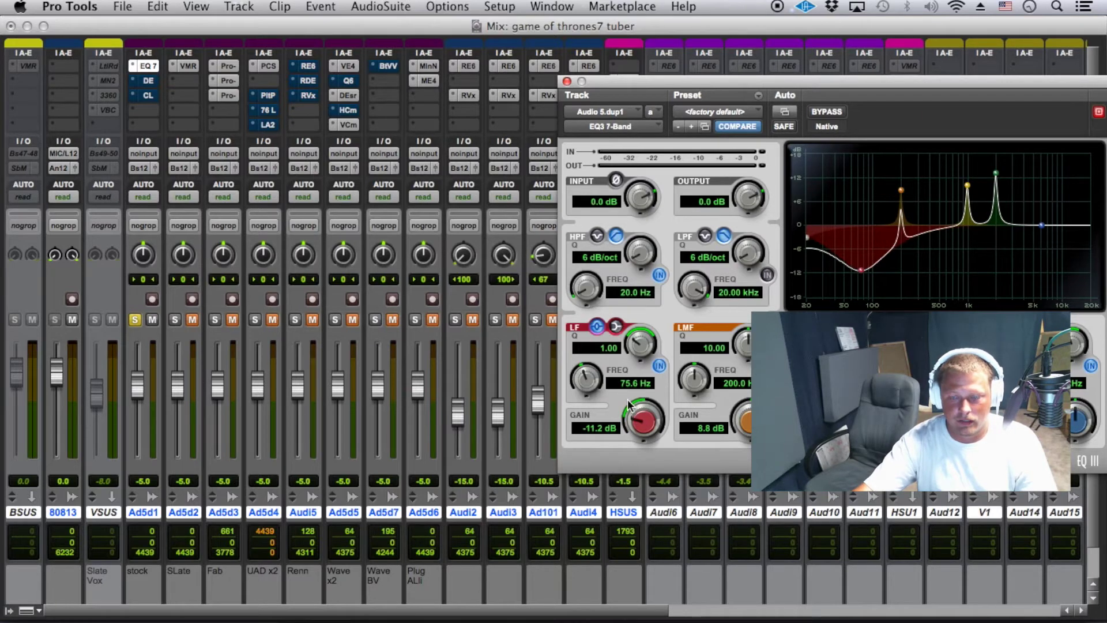
drag(645, 418, 662, 242)
drag(657, 429, 654, 374)
drag(609, 287, 643, 222)
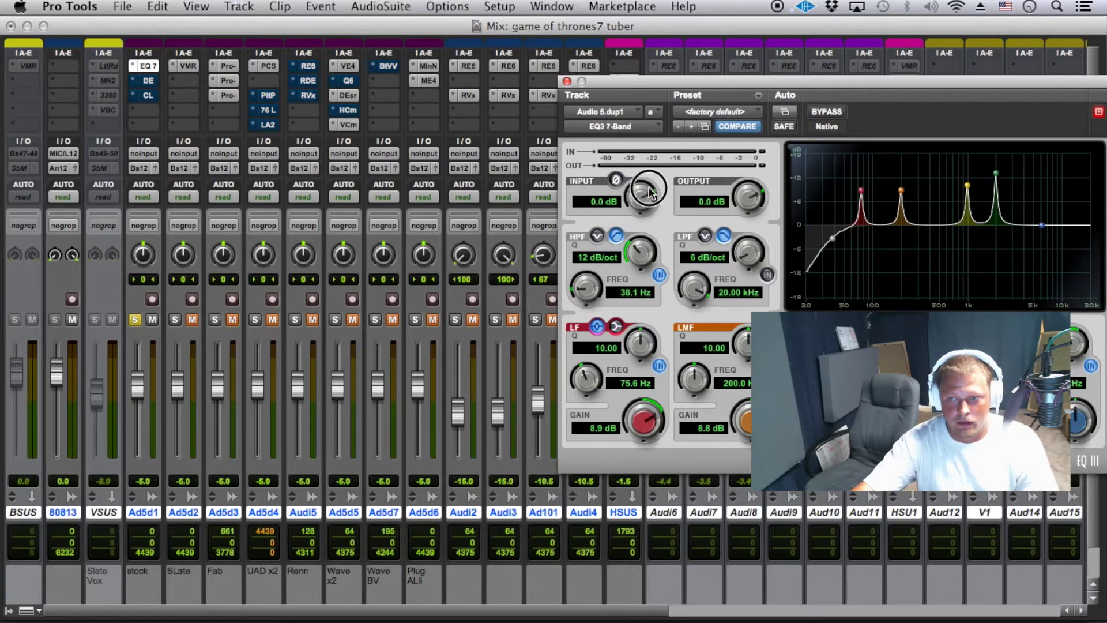
drag(579, 293, 603, 288)
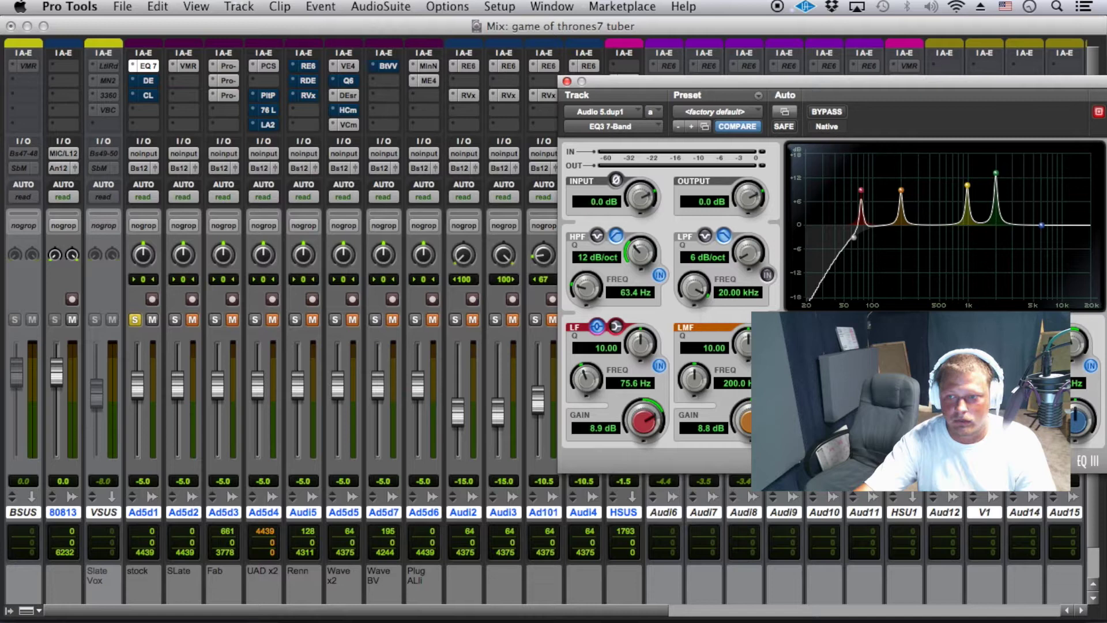
Load the Vox Start preset in the EQ and move the LF peak to 164.0 Hz at 7.9 dB.
click(728, 112)
click(738, 91)
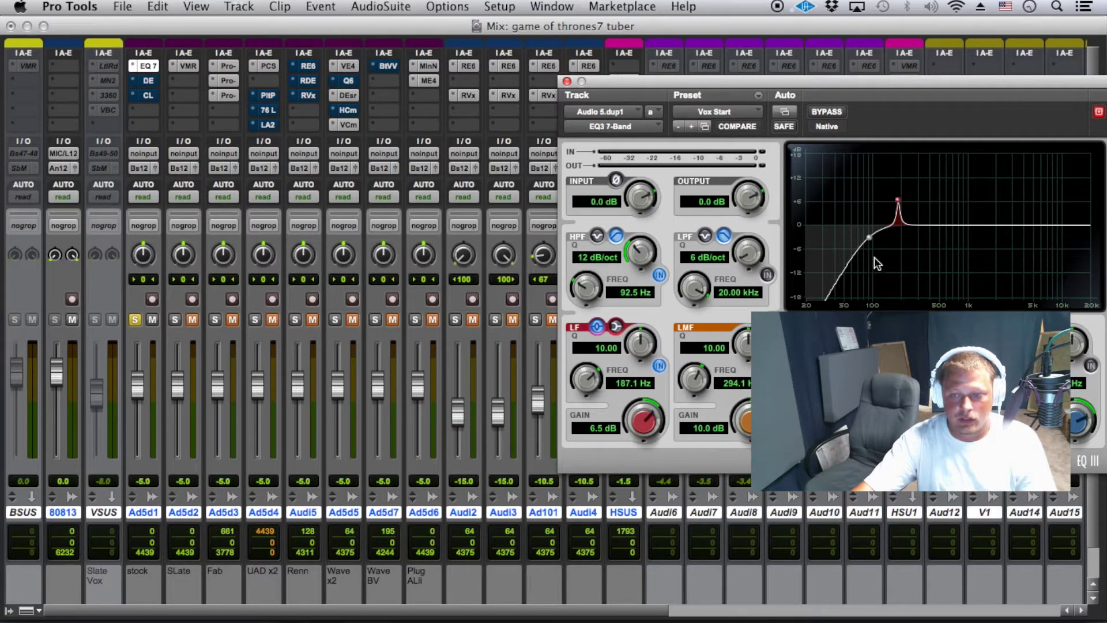
drag(898, 201, 893, 195)
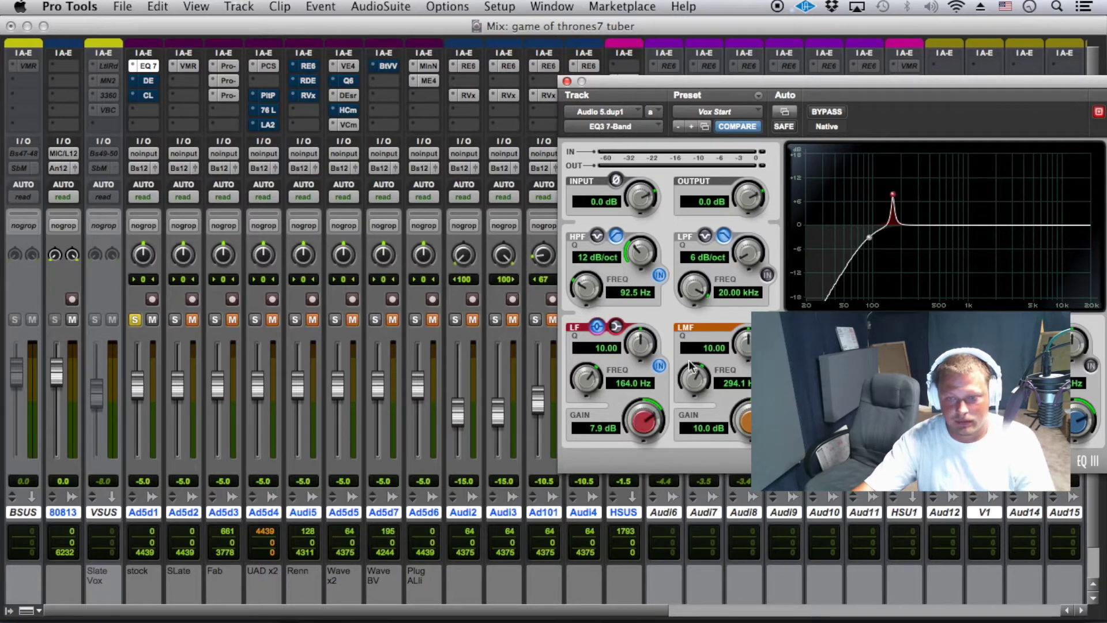
Sweep the high-pass filter frequency up and back, settling it at 99.7 Hz.
drag(589, 298, 597, 288)
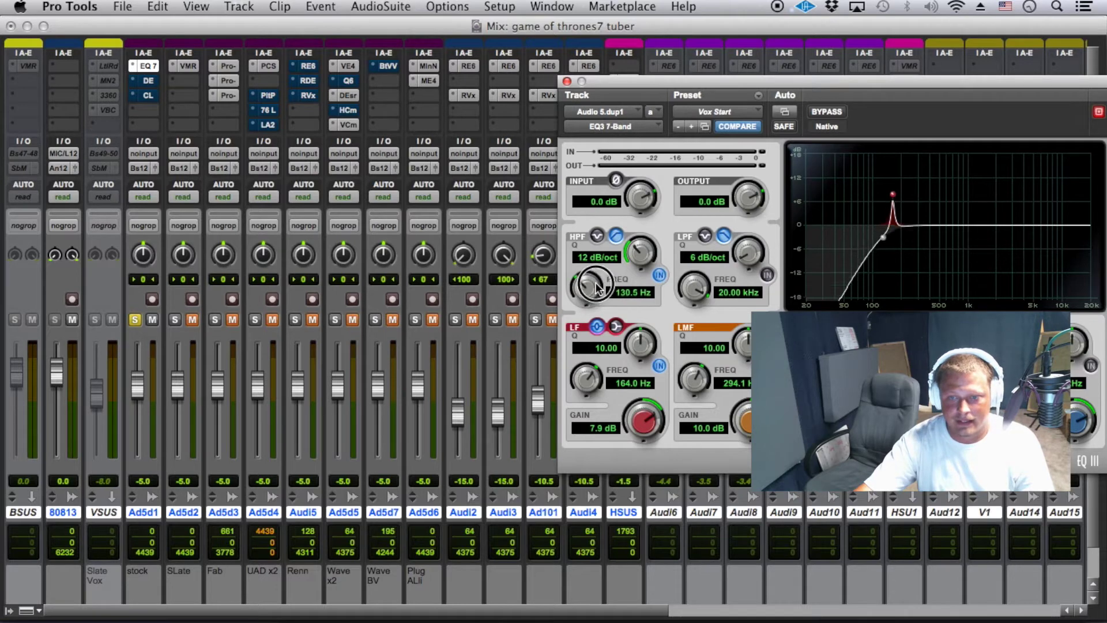
drag(595, 293, 588, 298)
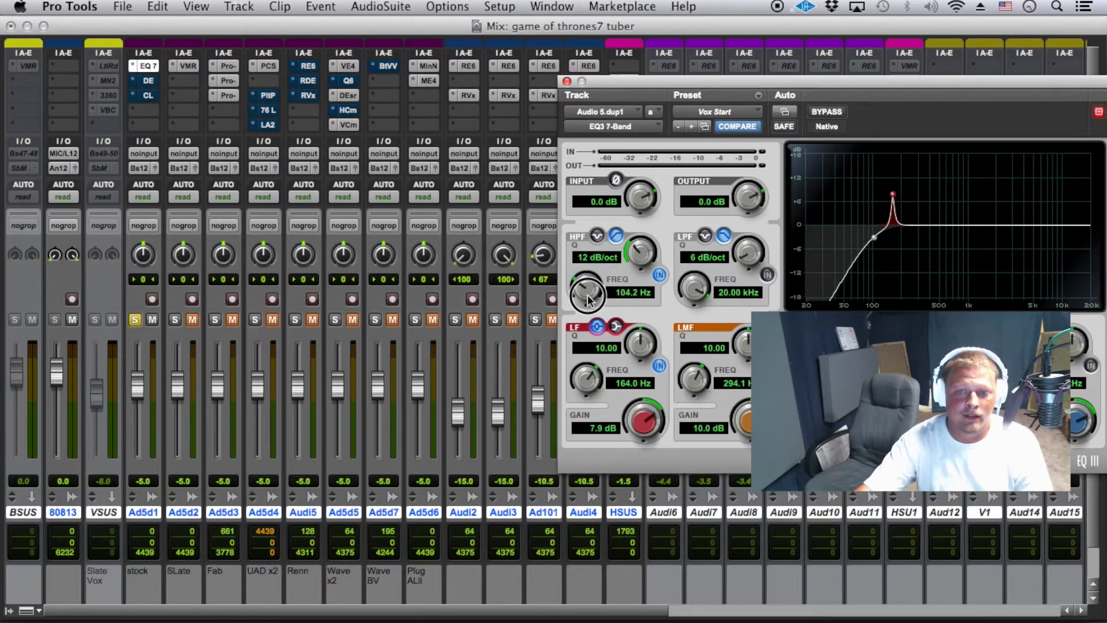
drag(587, 298, 585, 293)
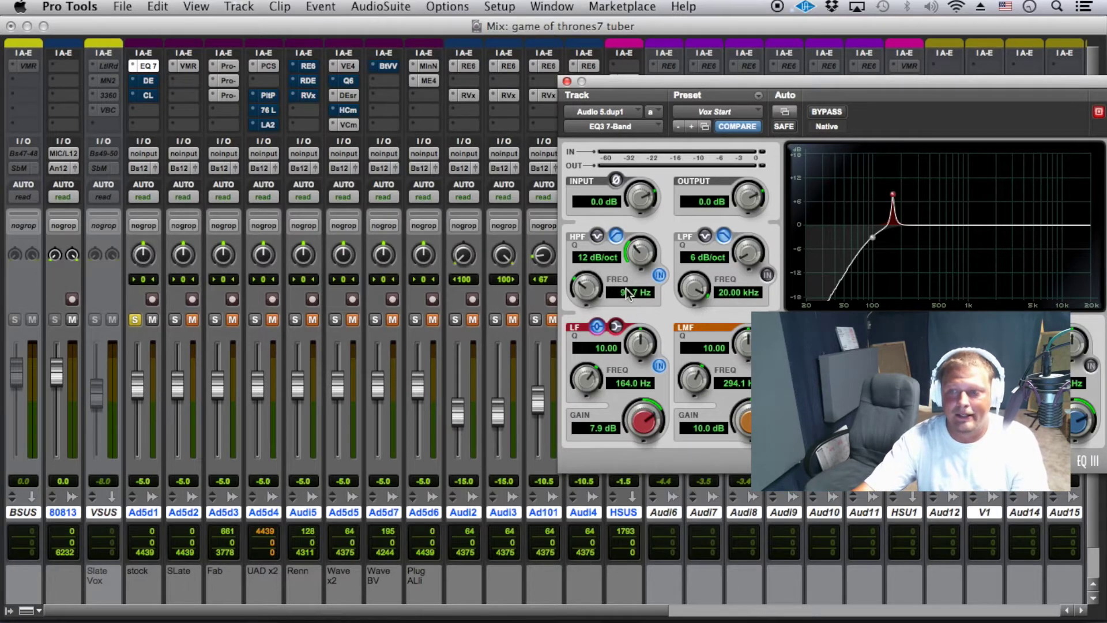
Play the session with the 80813 track muted and sweep the LF peak to 157.5 Hz at 10.1 dB.
key(space)
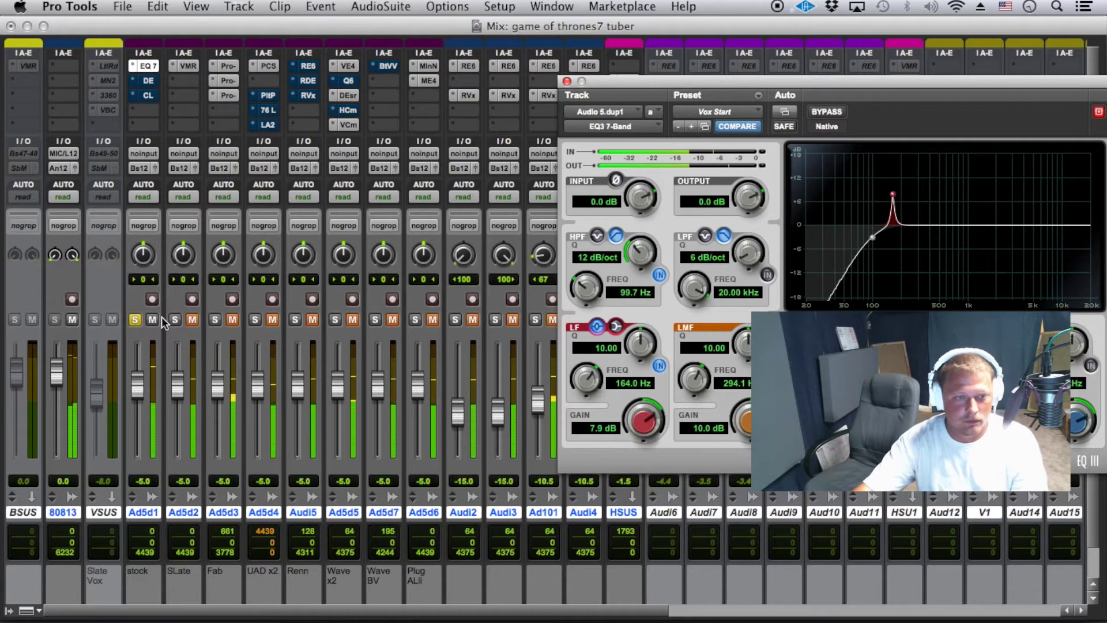
click(72, 320)
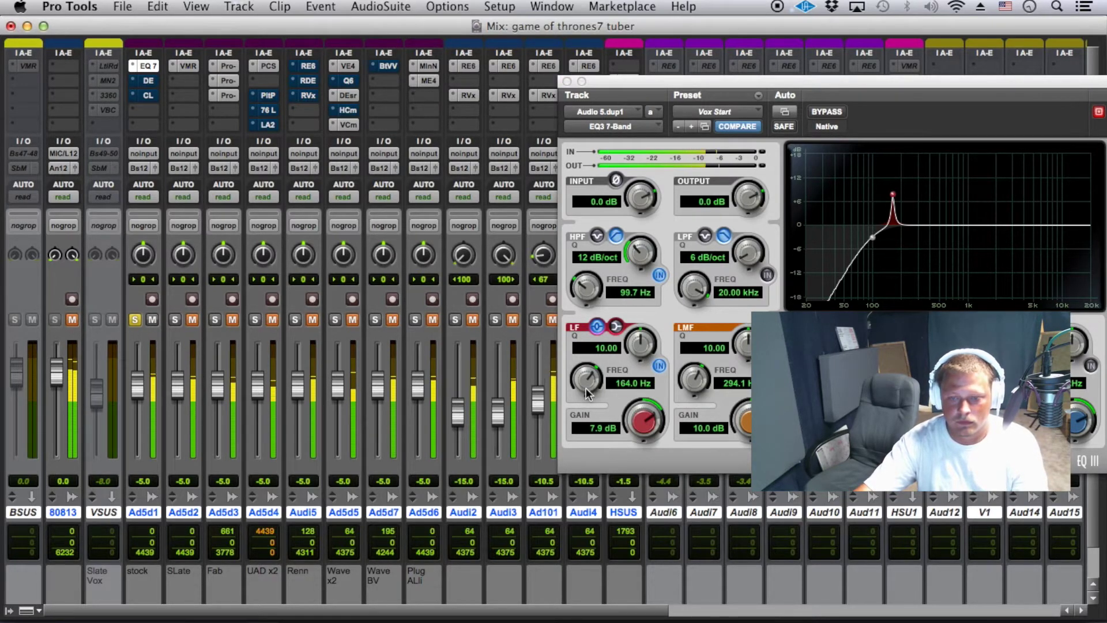
drag(586, 390, 598, 383)
drag(644, 419, 587, 417)
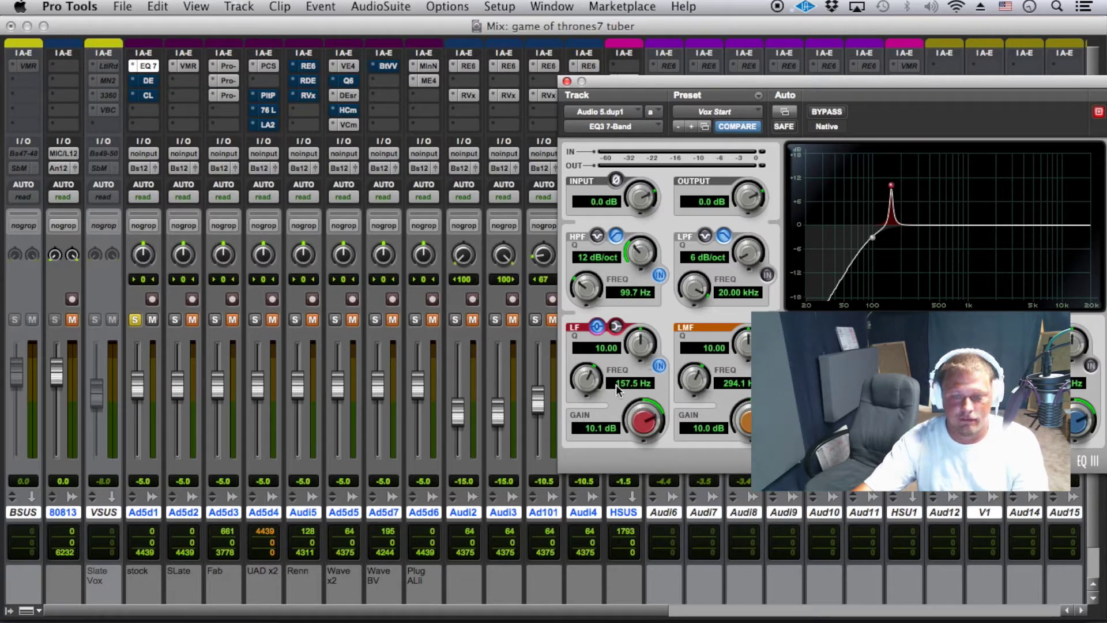
Cut the LF band to -1.9 dB and change it from a peak to a low shelf with Q 2.00.
drag(651, 422, 626, 468)
drag(640, 350, 628, 362)
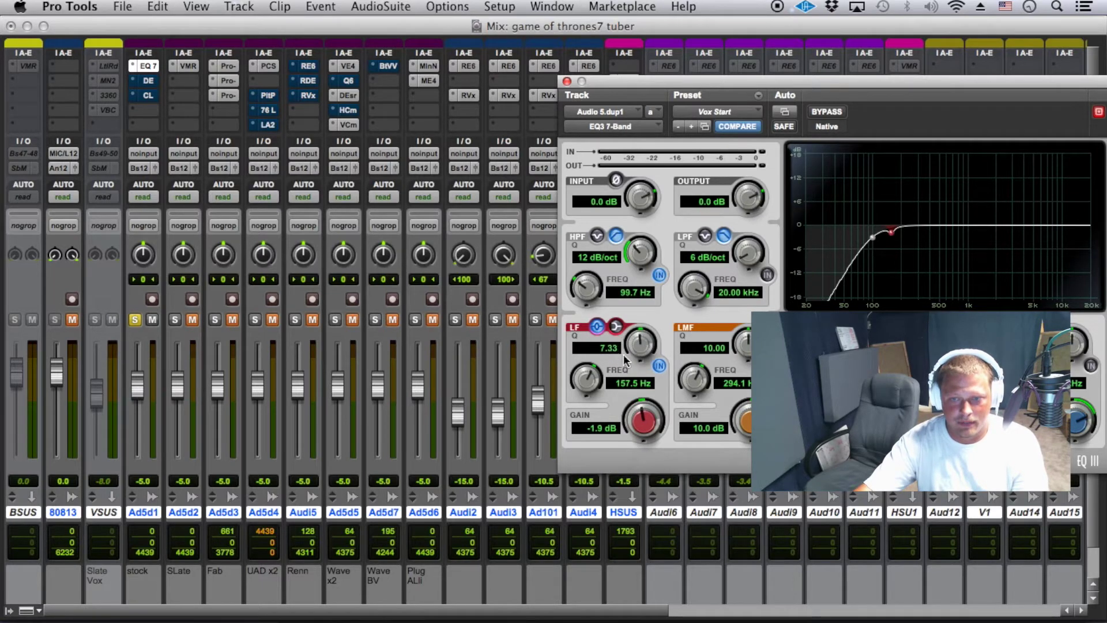
click(617, 327)
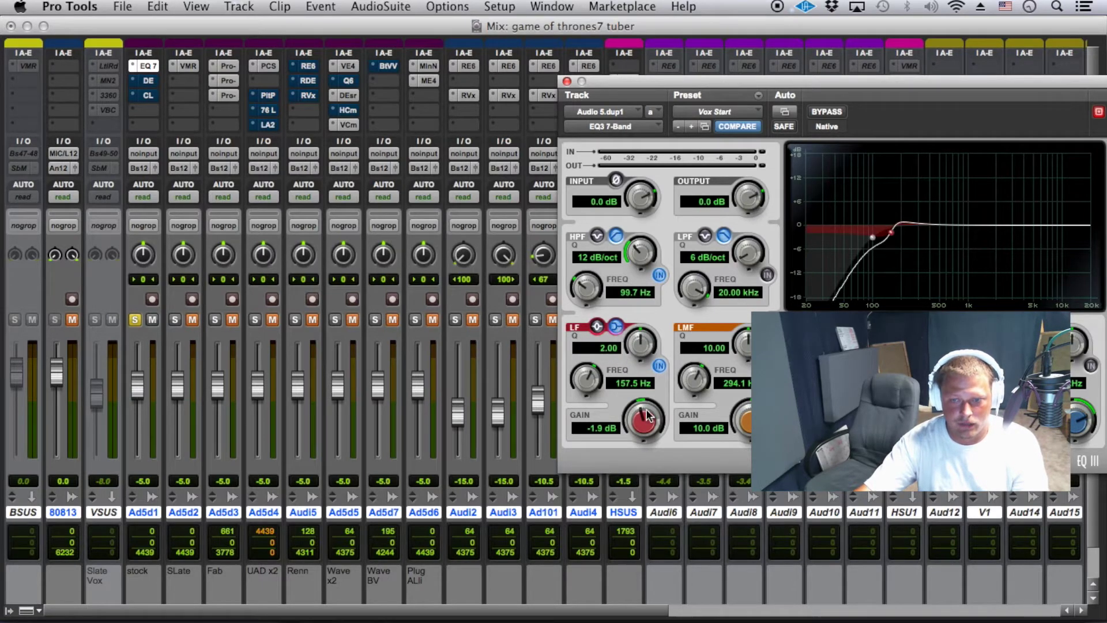
mouse_move(632, 345)
mouse_down()
mouse_move(631, 377)
mouse_move(636, 359)
mouse_up()
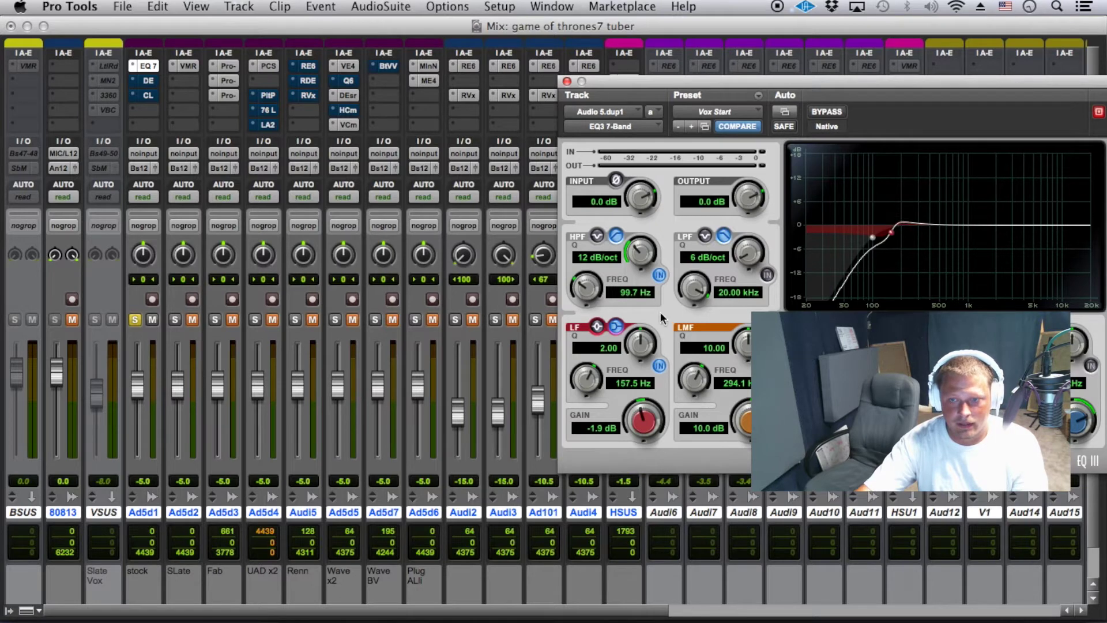
Refine the LF shelf to Q 1.17, 174.9 Hz and -2.2 dB gain.
drag(652, 340, 638, 363)
drag(644, 432, 642, 438)
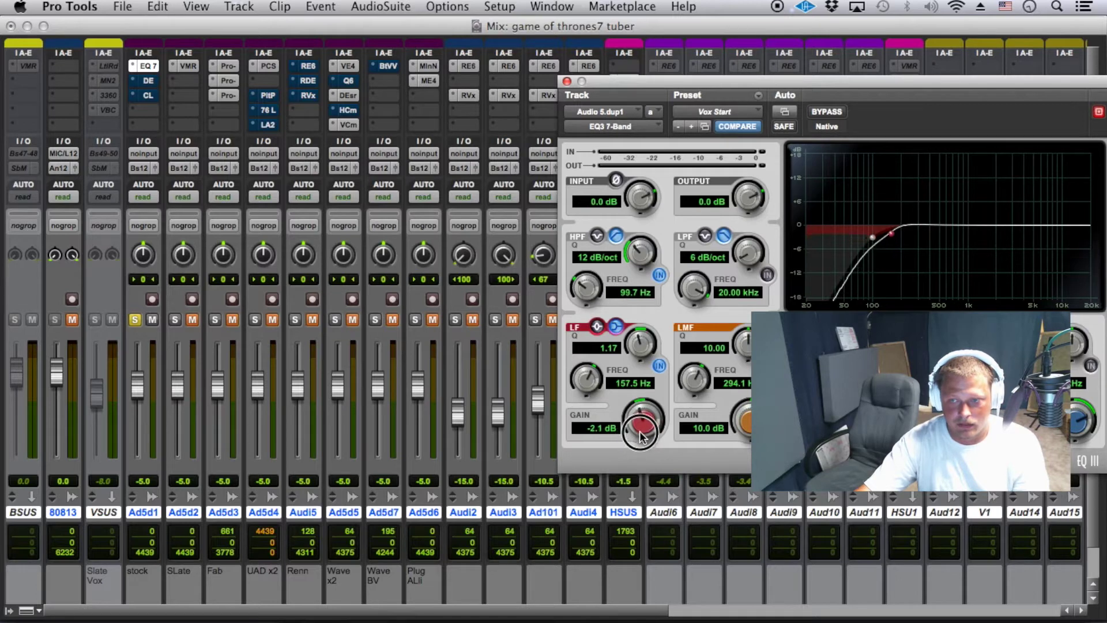
drag(603, 382, 607, 381)
drag(642, 423, 642, 428)
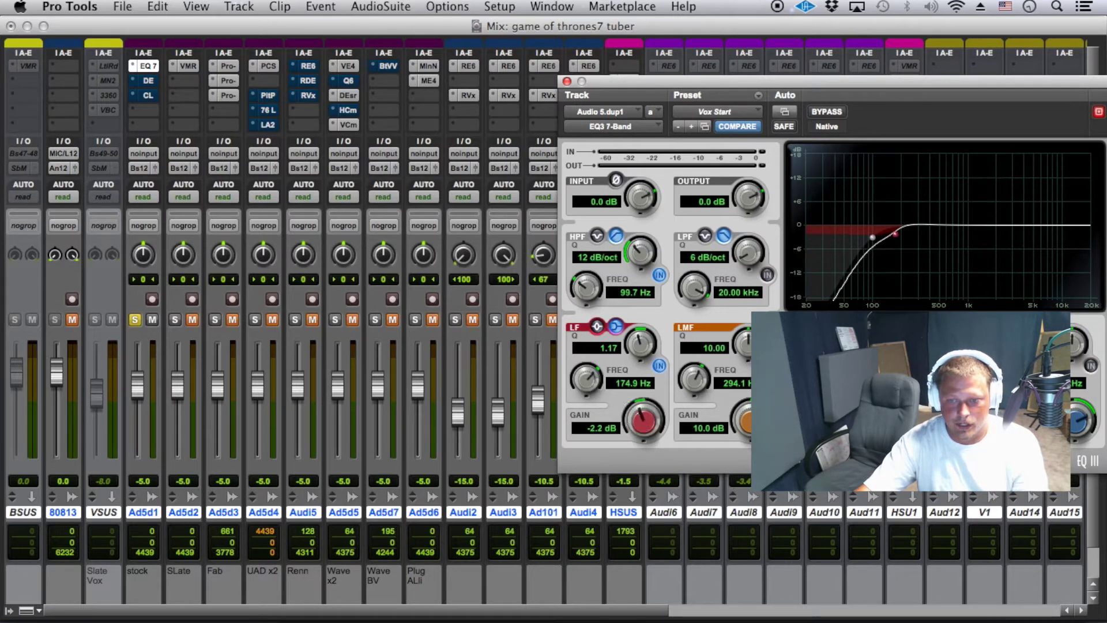
Switch in the LMF band, sweep its narrow peak to 269.4 Hz, and cut its gain to -1.8 dB.
click(767, 365)
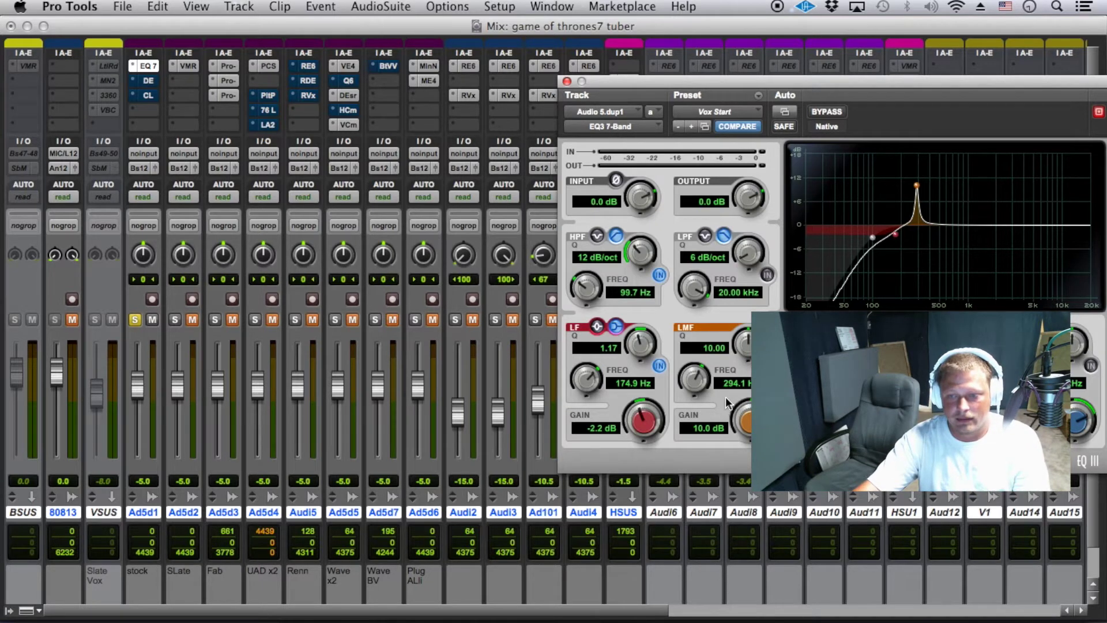
mouse_move(704, 389)
mouse_down()
mouse_move(698, 406)
mouse_move(703, 394)
mouse_up()
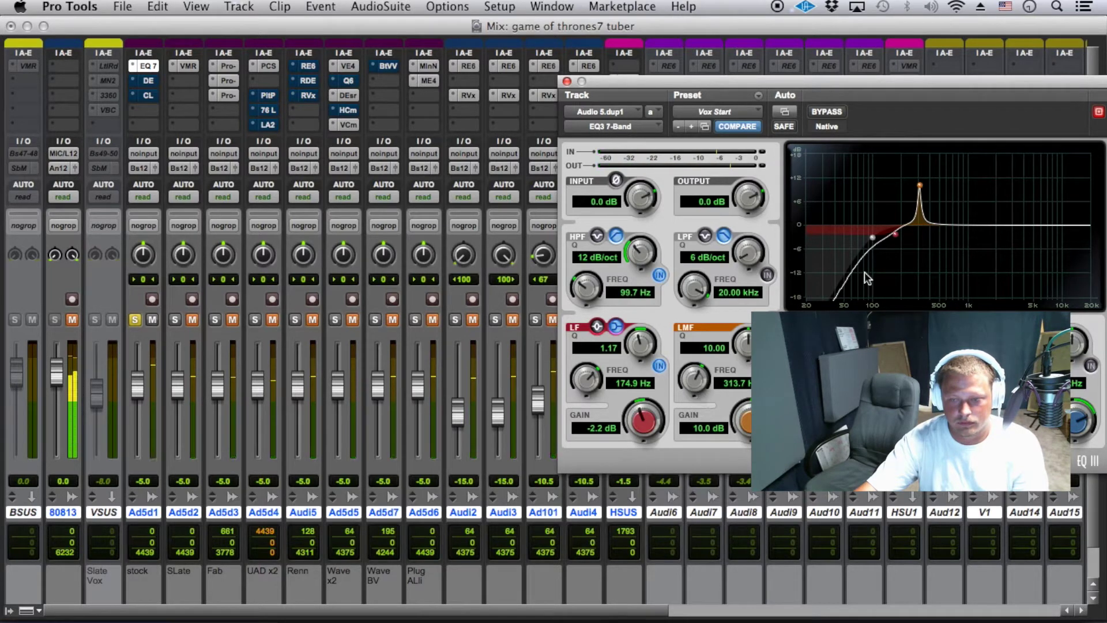
drag(920, 186, 913, 191)
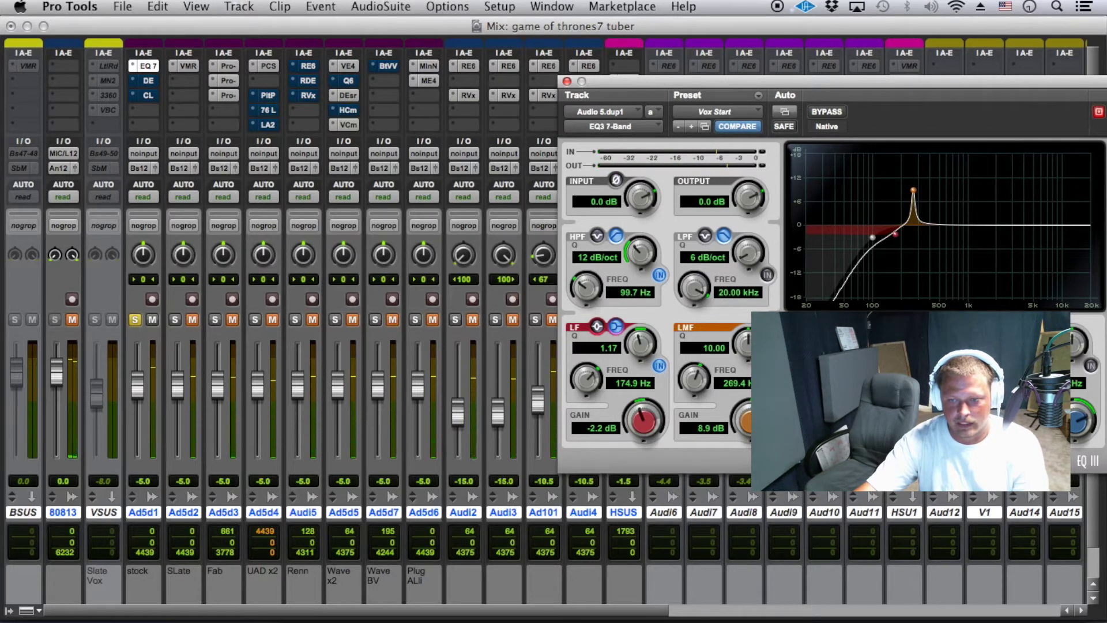
drag(743, 422, 740, 446)
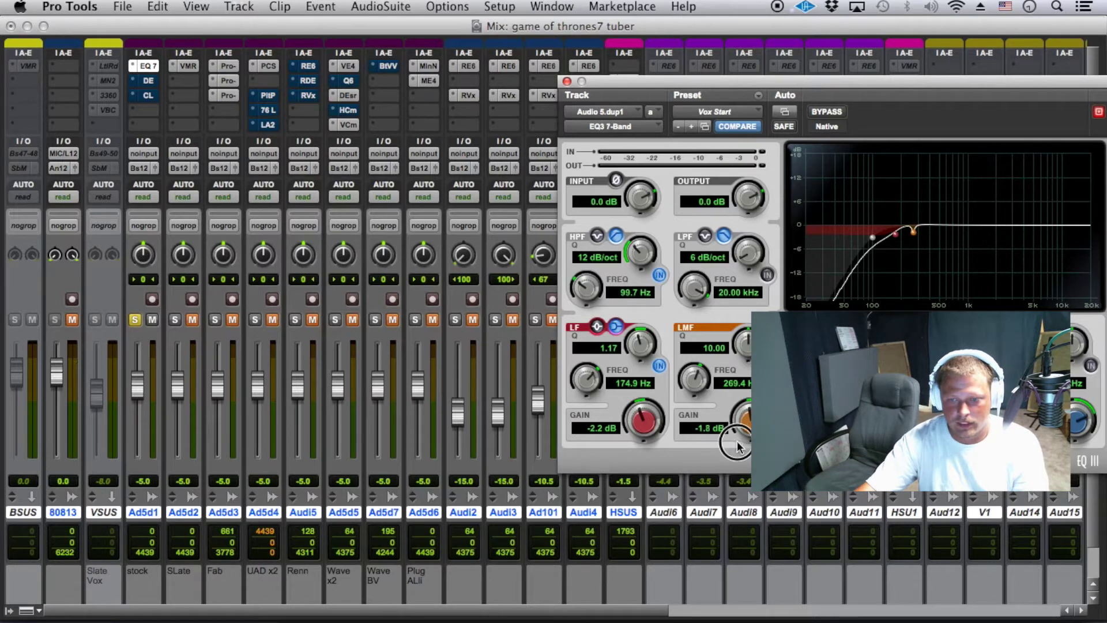
Refine the LMF cut to Q 6.03 and -1.9 dB gain.
mouse_move(737, 444)
mouse_down()
mouse_move(732, 470)
mouse_move(740, 451)
mouse_up()
drag(740, 345, 737, 365)
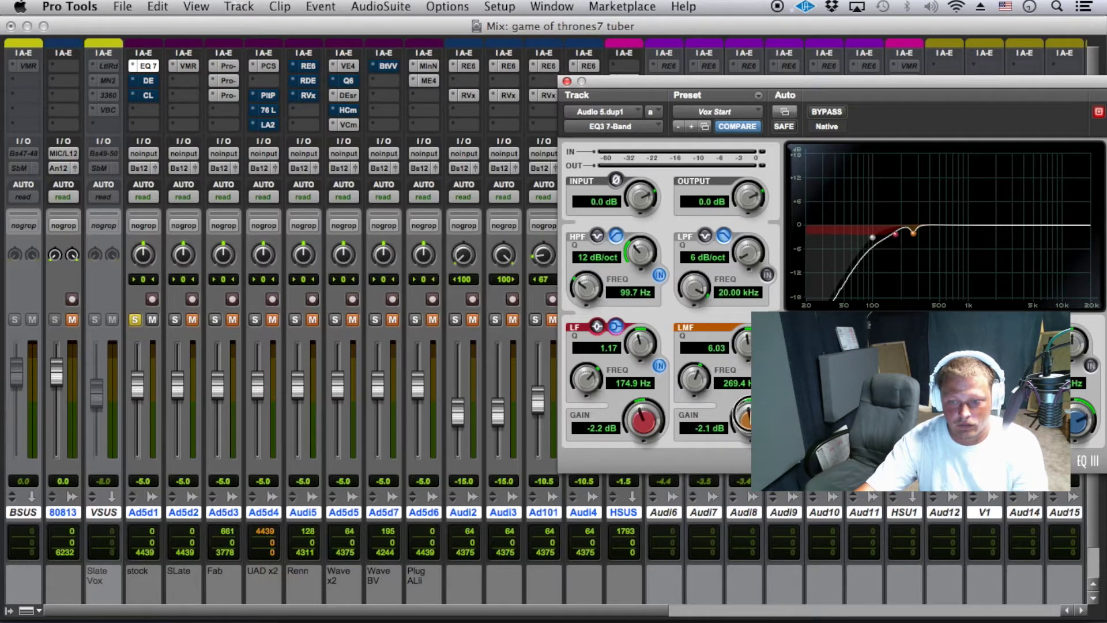
drag(751, 415, 751, 412)
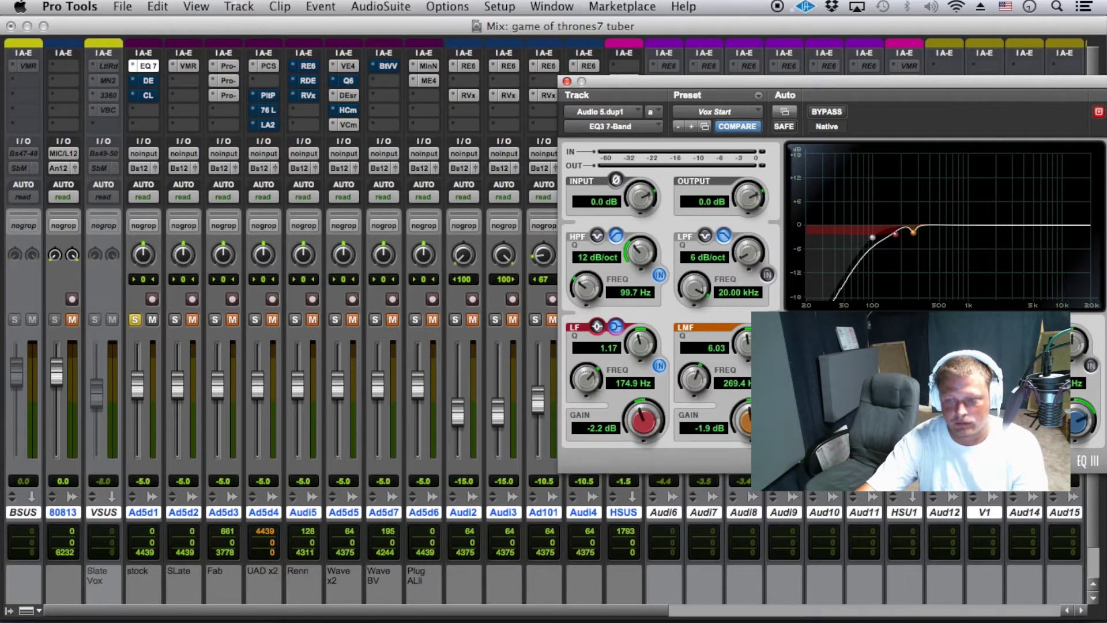
Switch in the MF band and sweep its narrow peak to about 600 Hz during playback.
click(875, 365)
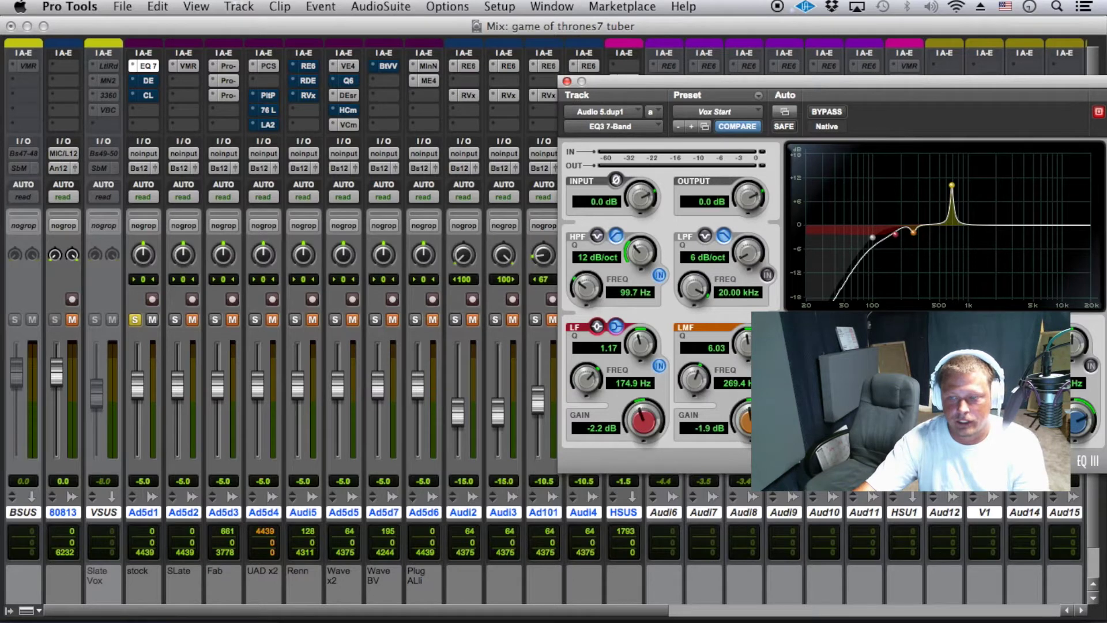
key(space)
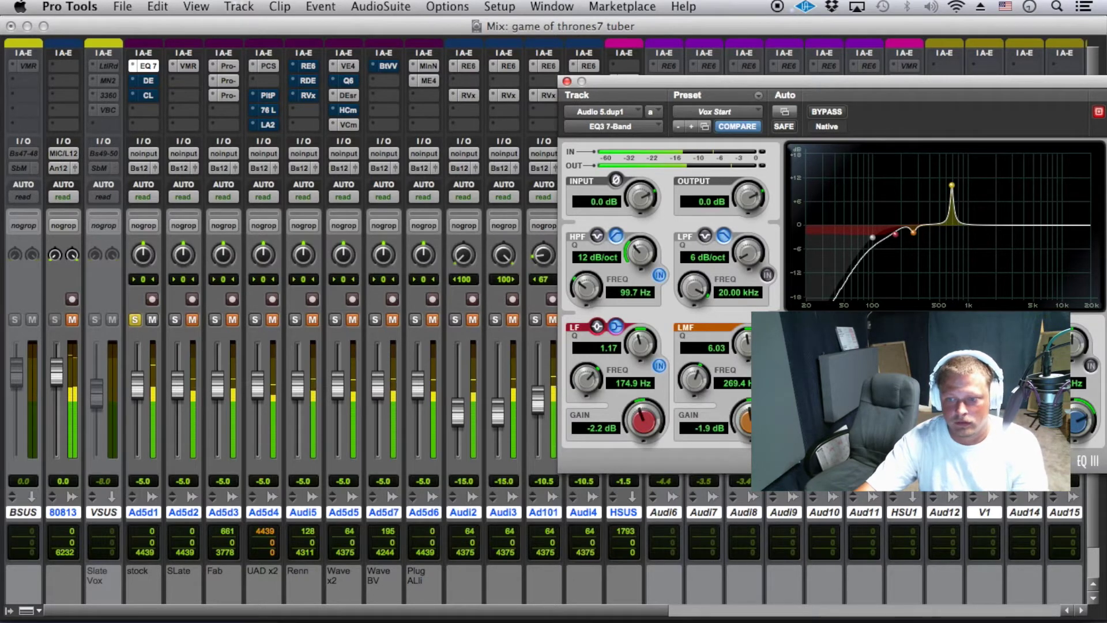
drag(802, 379, 802, 384)
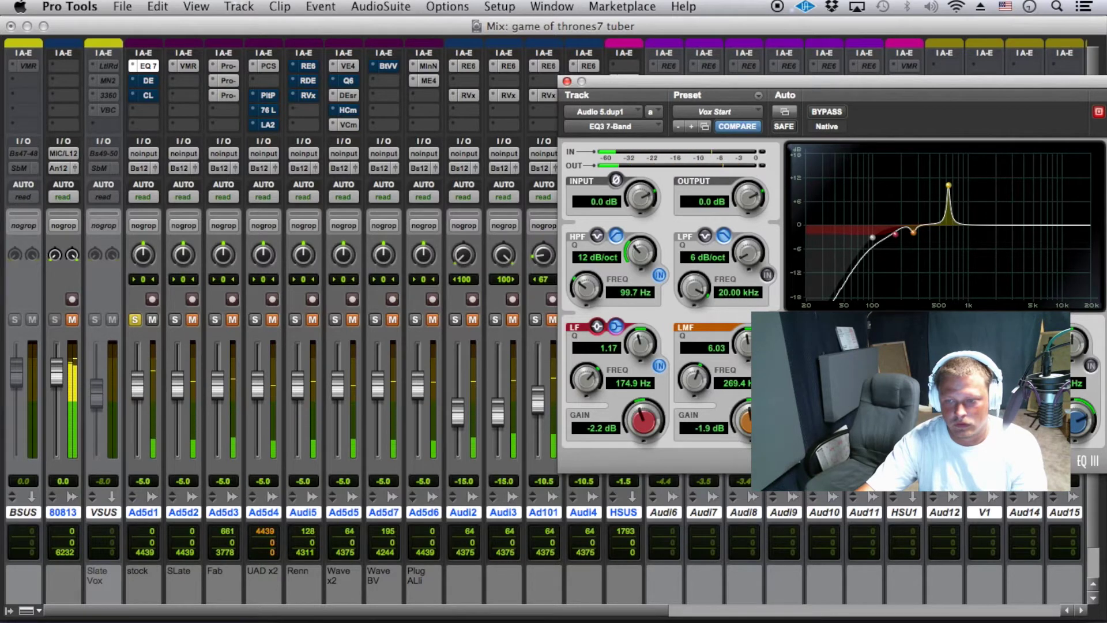
drag(802, 384, 802, 385)
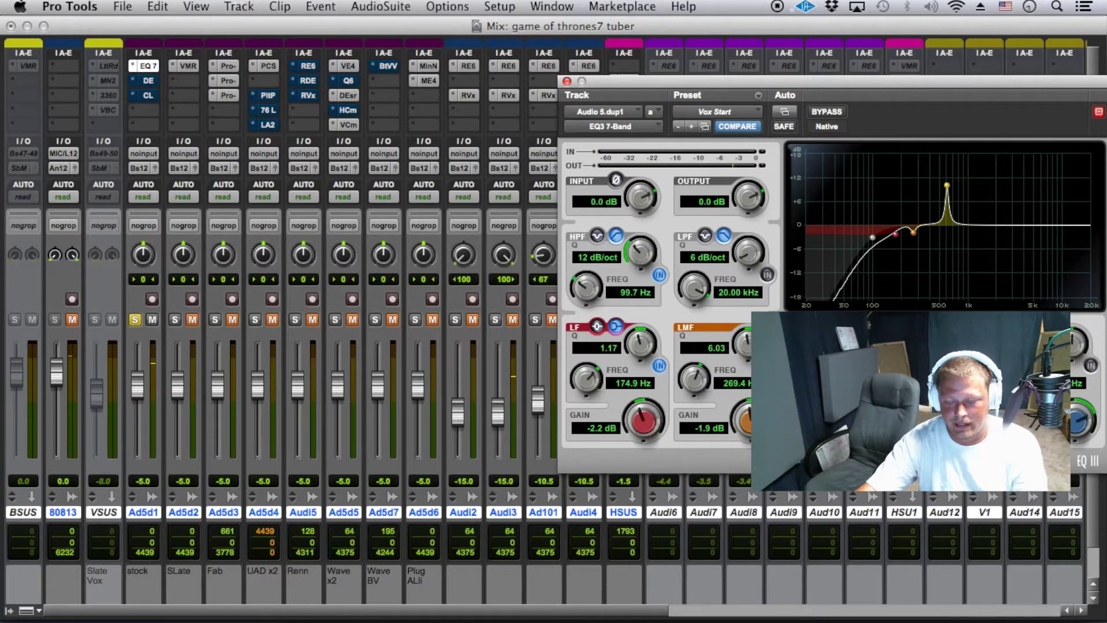
Cut the MF band to about -2 dB, broaden its Q for comparison, and narrow it again.
drag(860, 421, 860, 434)
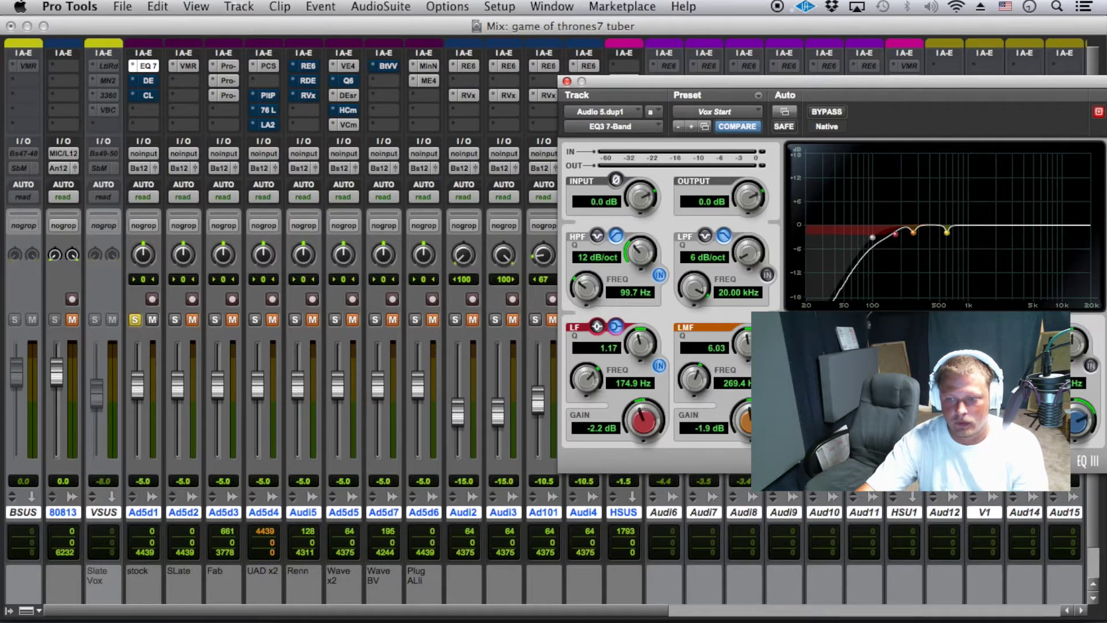
drag(856, 344, 857, 369)
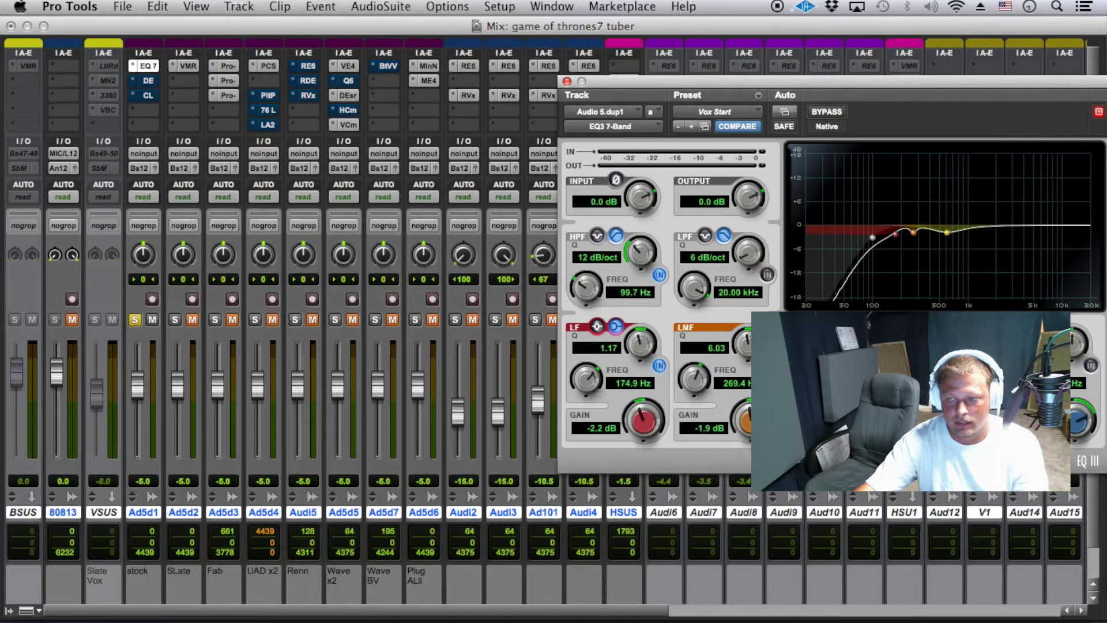
drag(857, 344, 856, 323)
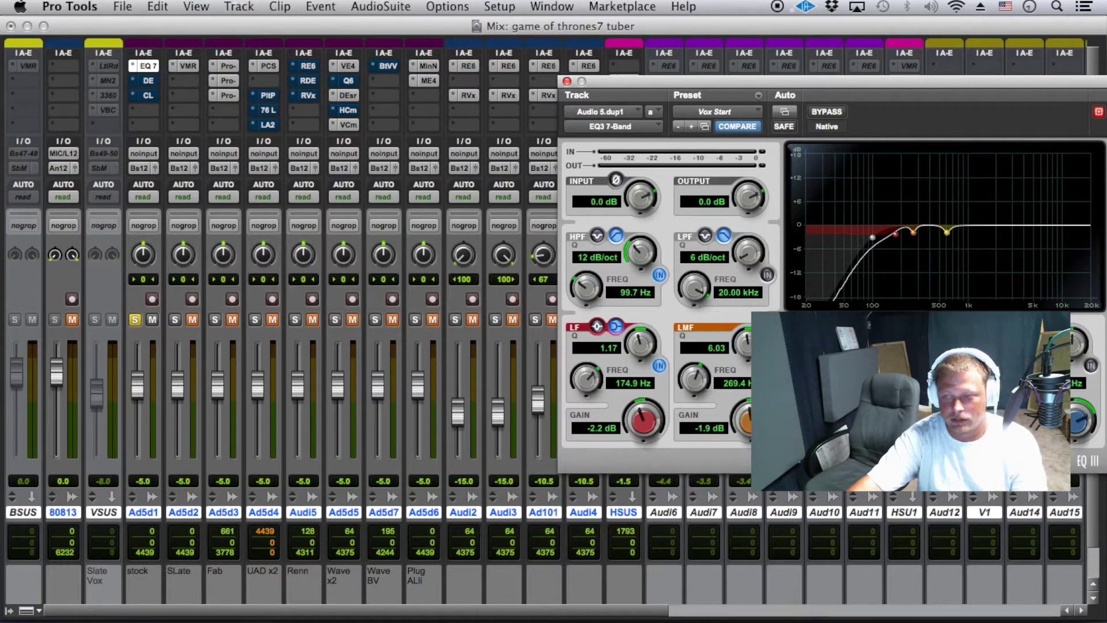
Switch in the HMF band, sweep its narrow peak to about 1 kHz during playback, and cut its gain to about -2 dB.
click(984, 365)
key(space)
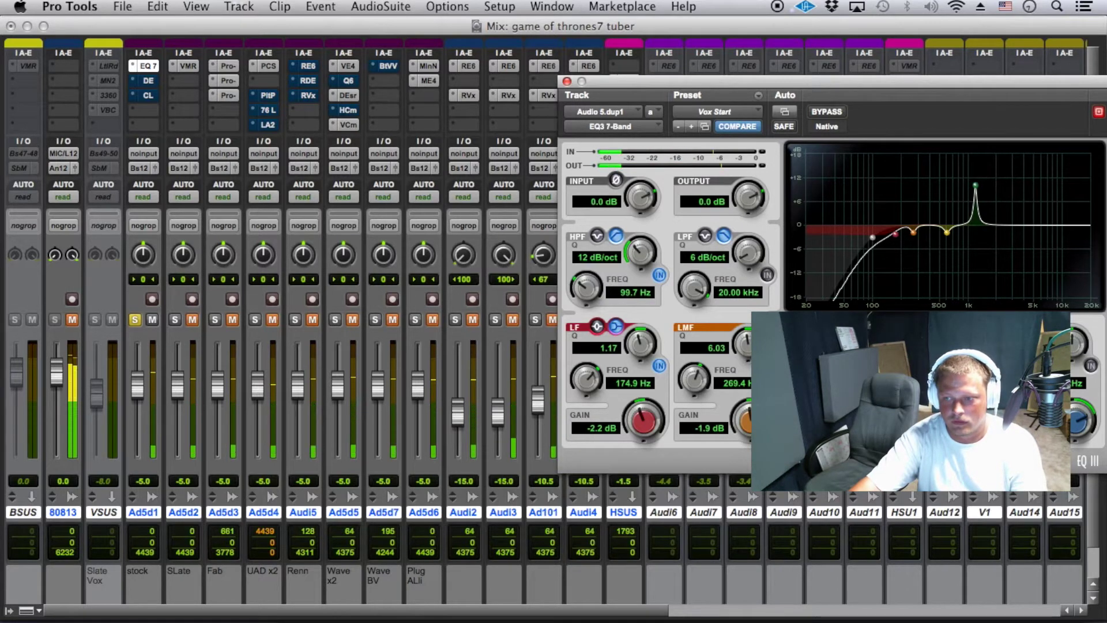
drag(910, 379, 910, 380)
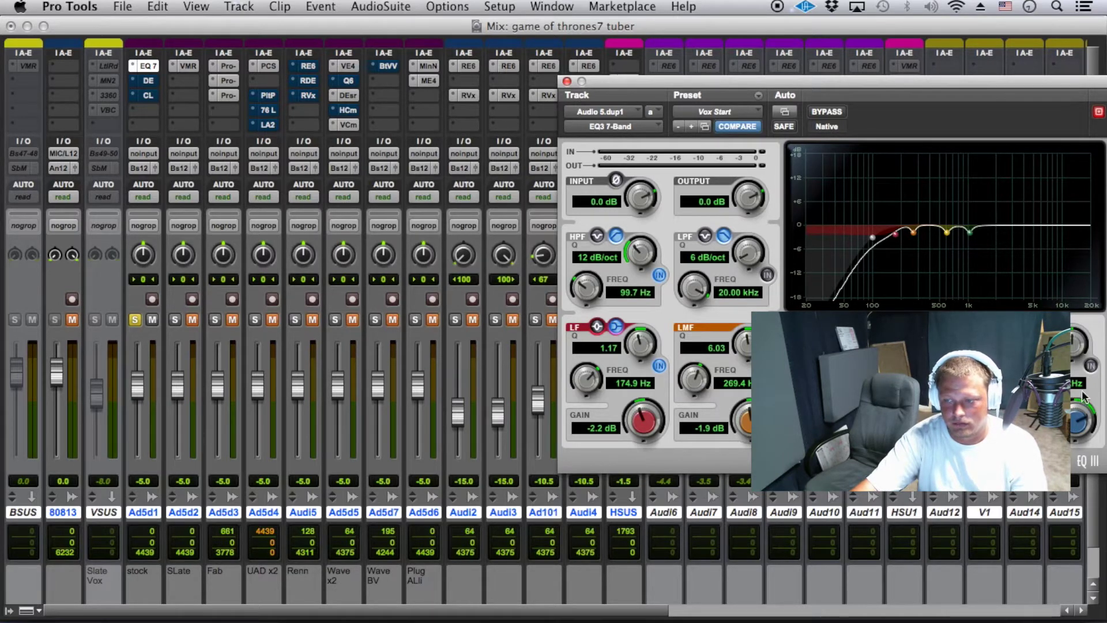
Switch in the HF band, sweep its narrow peak to about 2 kHz, and cut its gain to about -1 dB.
click(1092, 366)
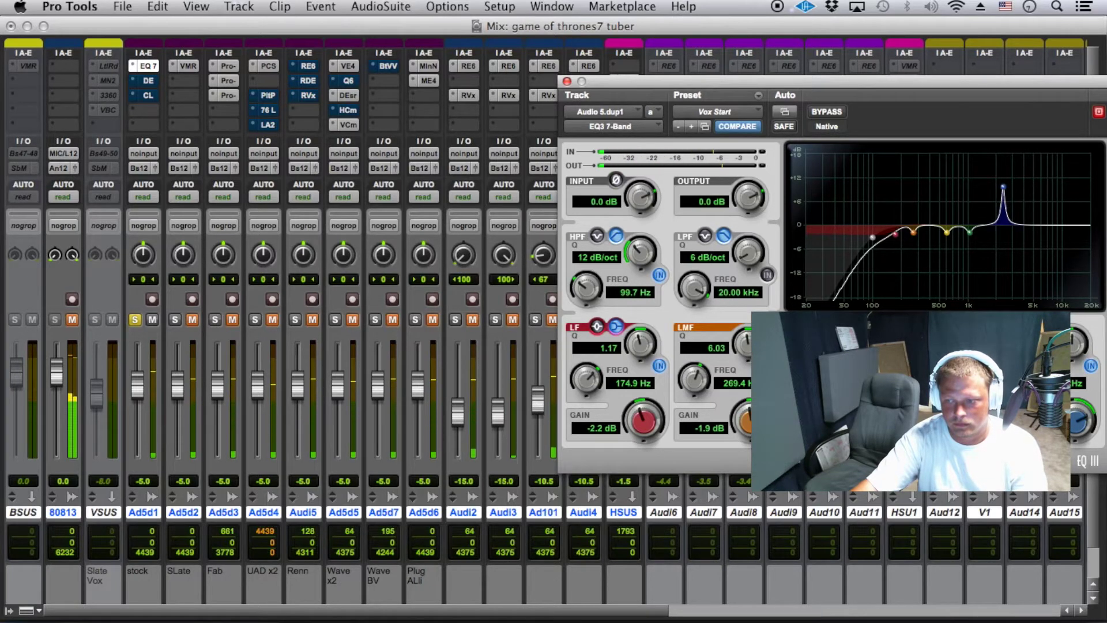
drag(1018, 379, 1018, 386)
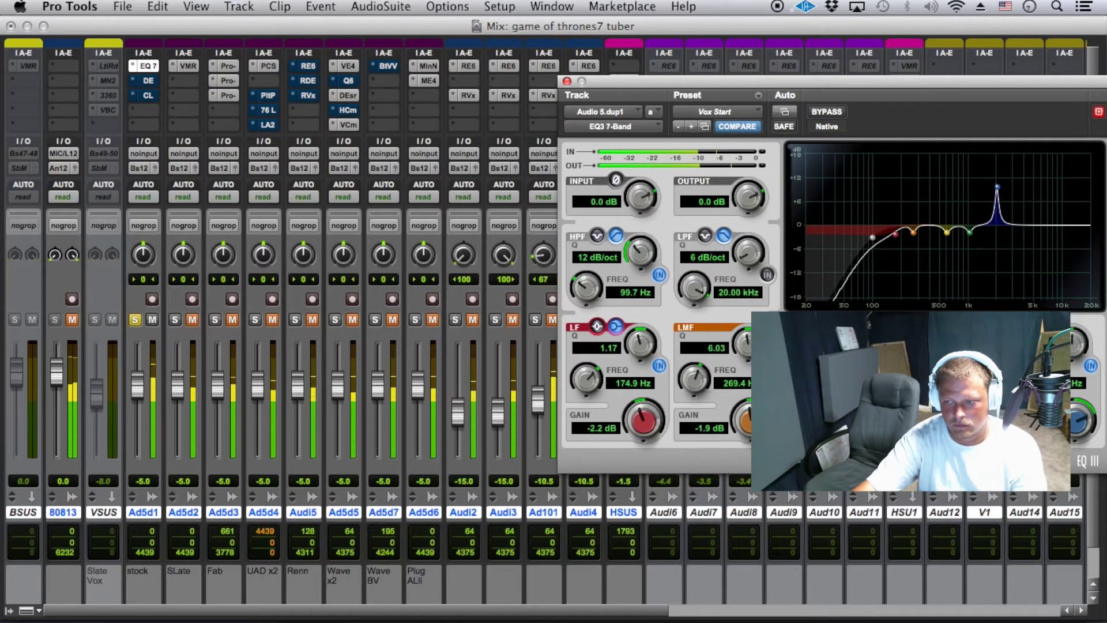
drag(1018, 386, 1018, 386)
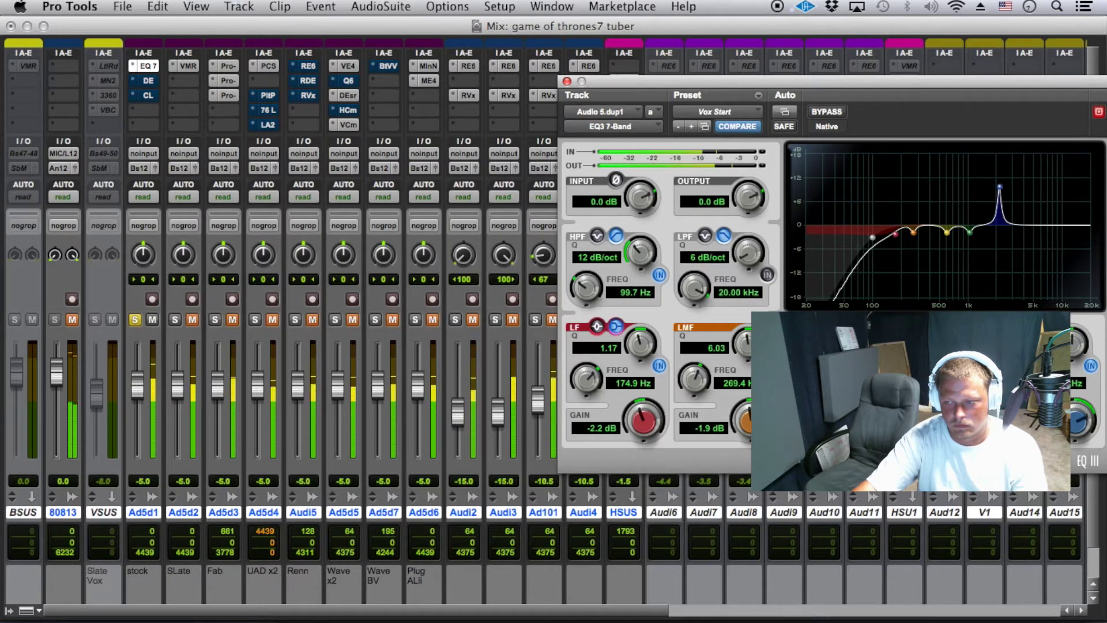
drag(1092, 420, 1089, 449)
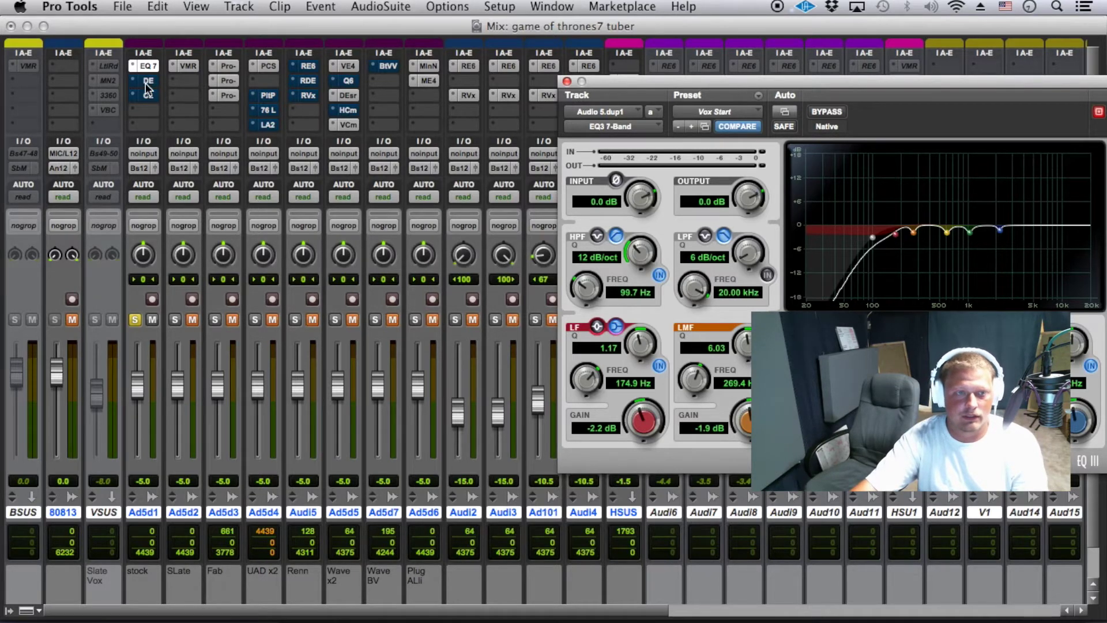
Play the vocal and compare it with the EQ3 7-Band bypassed and active on the stock track.
key(space)
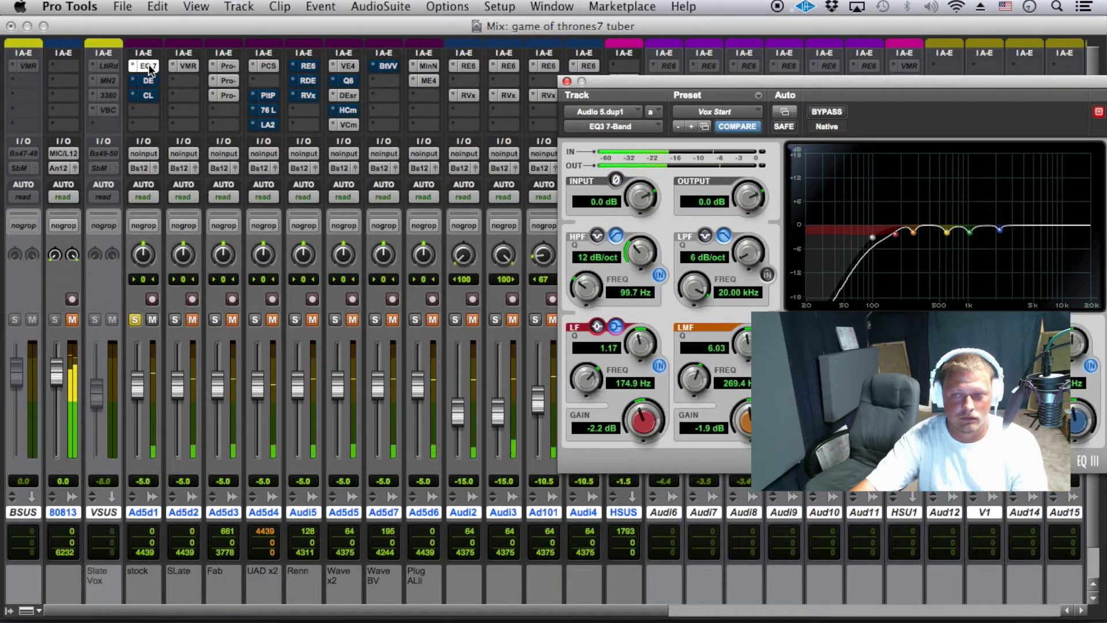
super+click(148, 67)
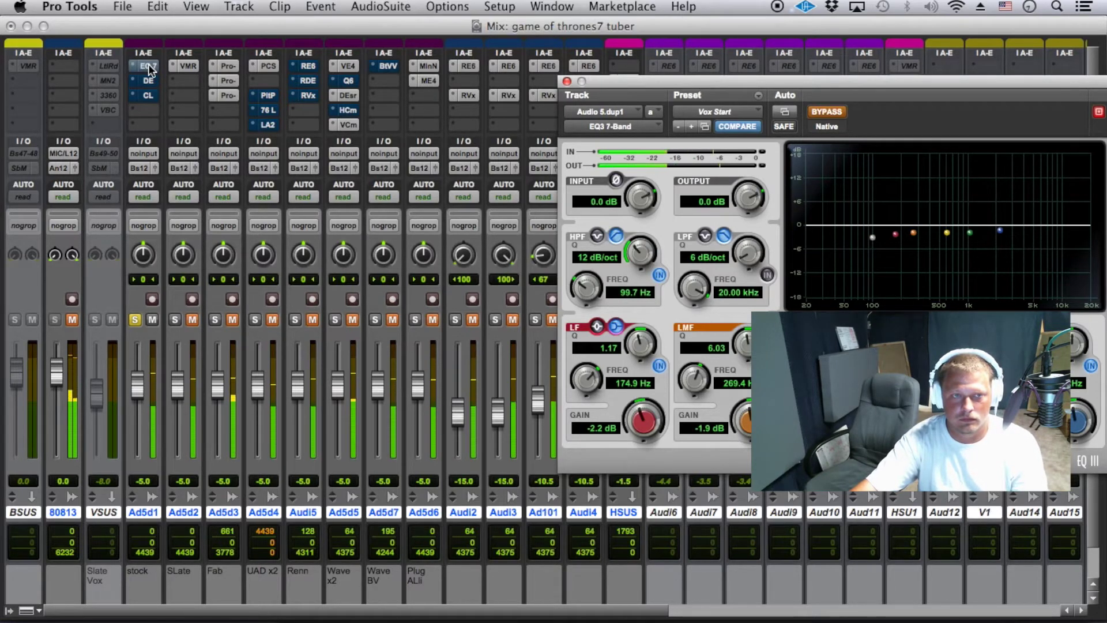
super+click(148, 66)
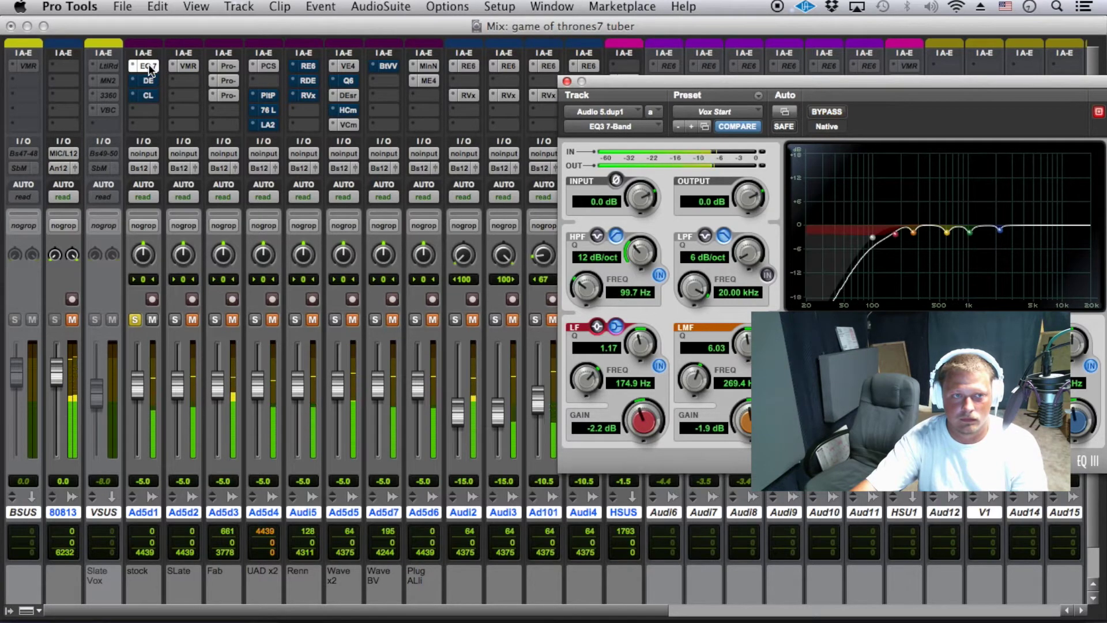
Open the stock track's Dyn3 De-Esser, compare the Male De-Ess presets, and load Male De-Ess HF.
click(151, 80)
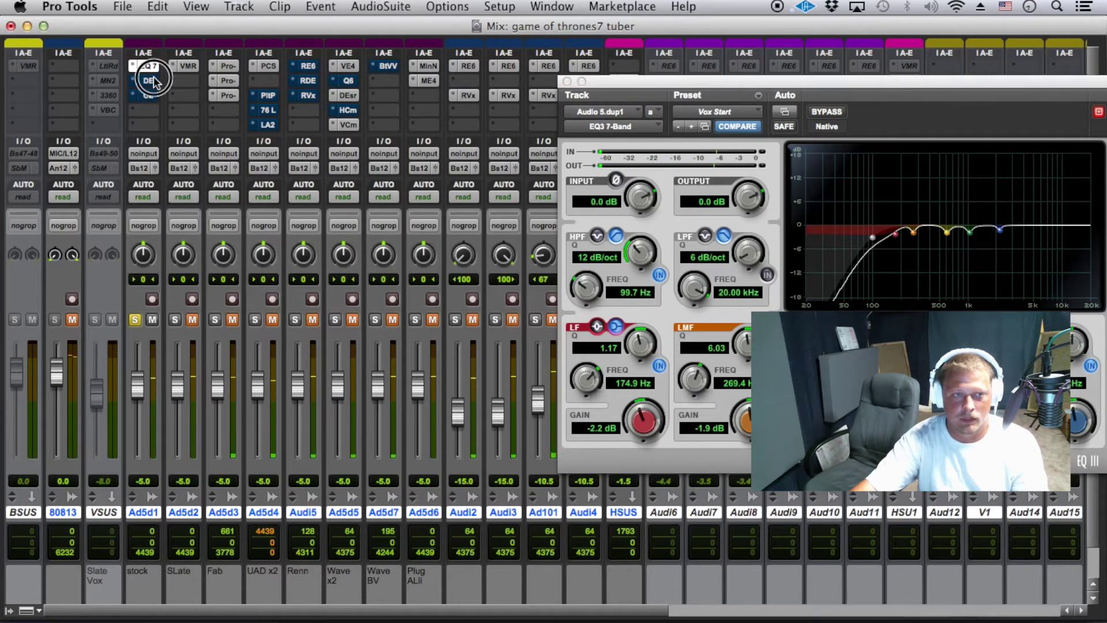
click(718, 112)
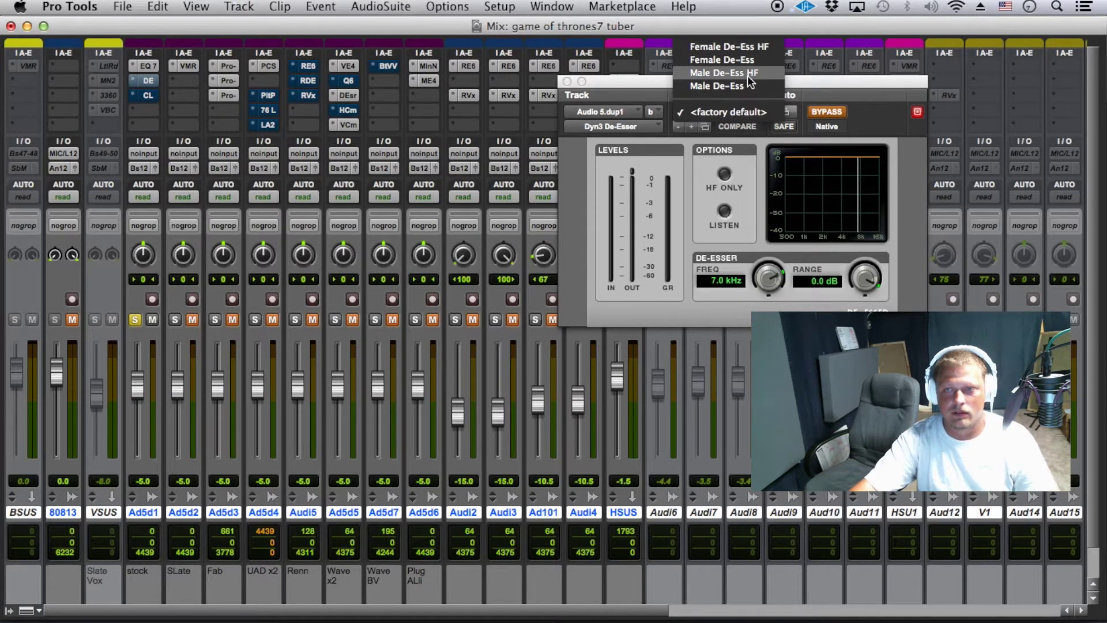
click(748, 77)
click(737, 113)
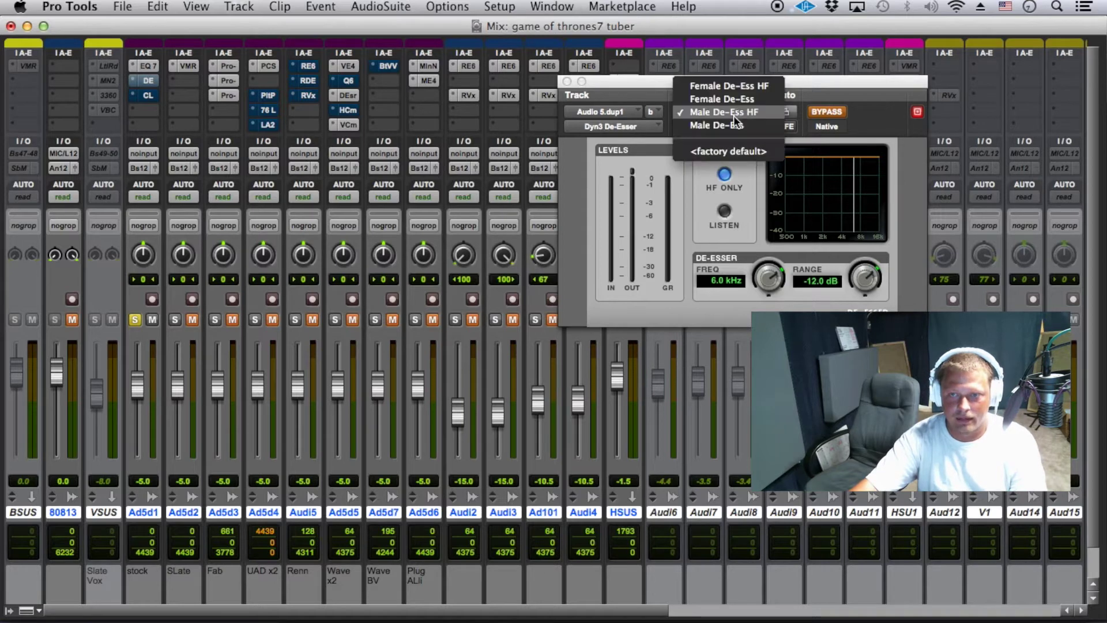
click(735, 118)
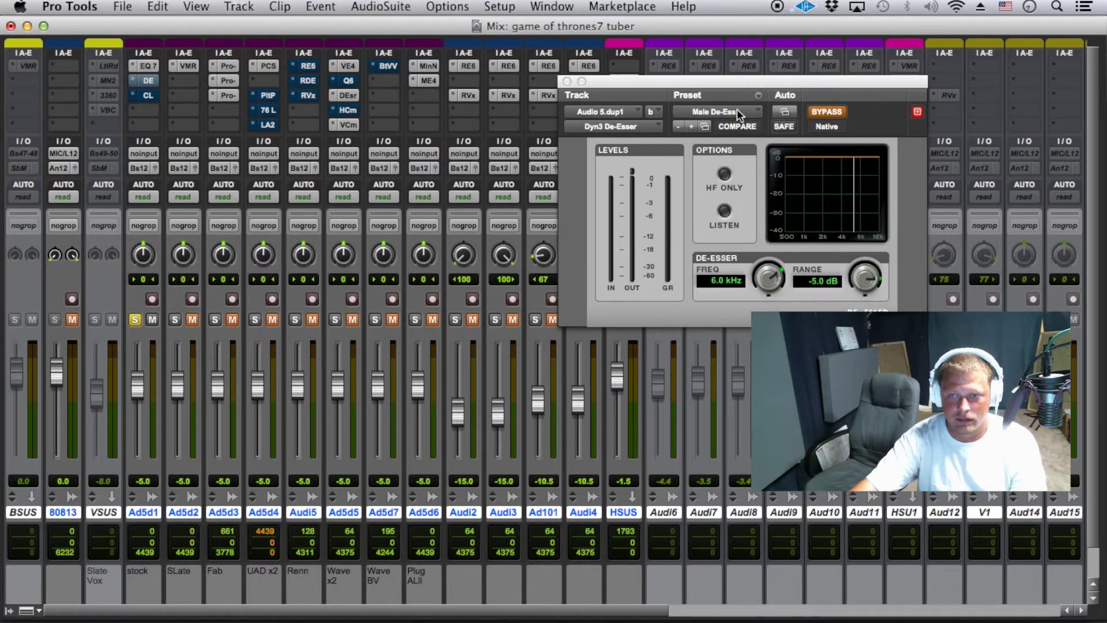
click(737, 111)
click(741, 99)
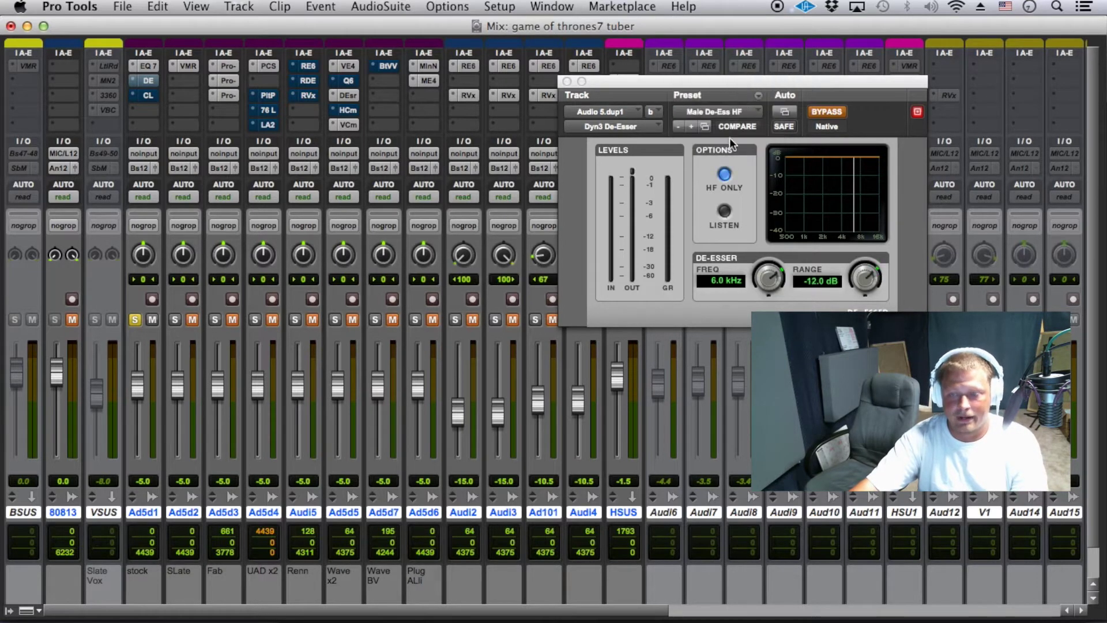
Take the De-Esser out of bypass during playback, with HF Only off and Listen on.
key(space)
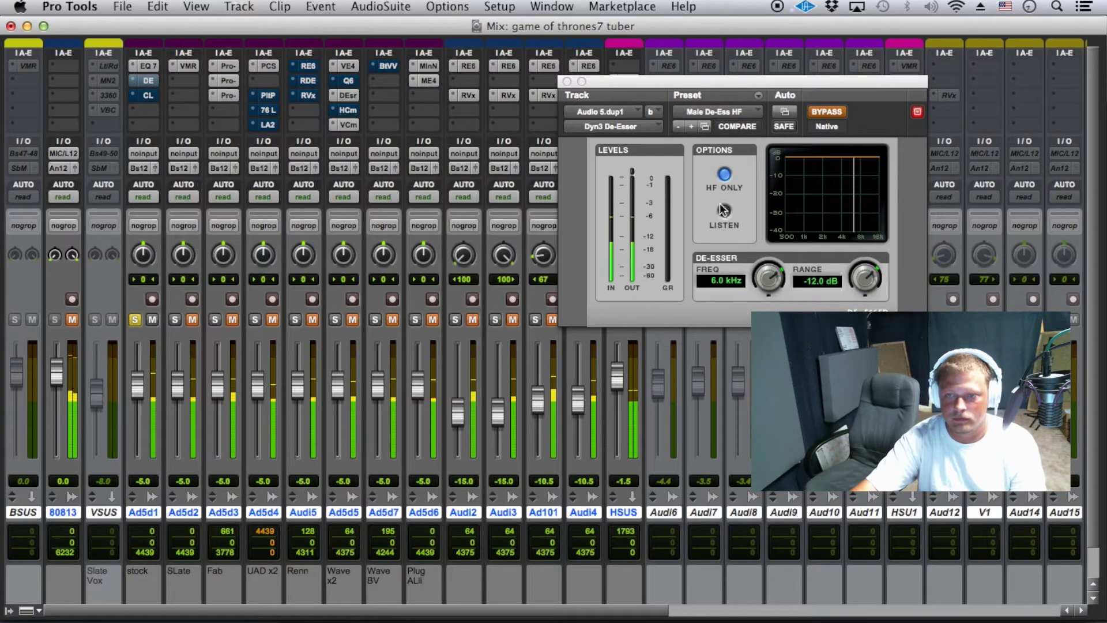
click(725, 175)
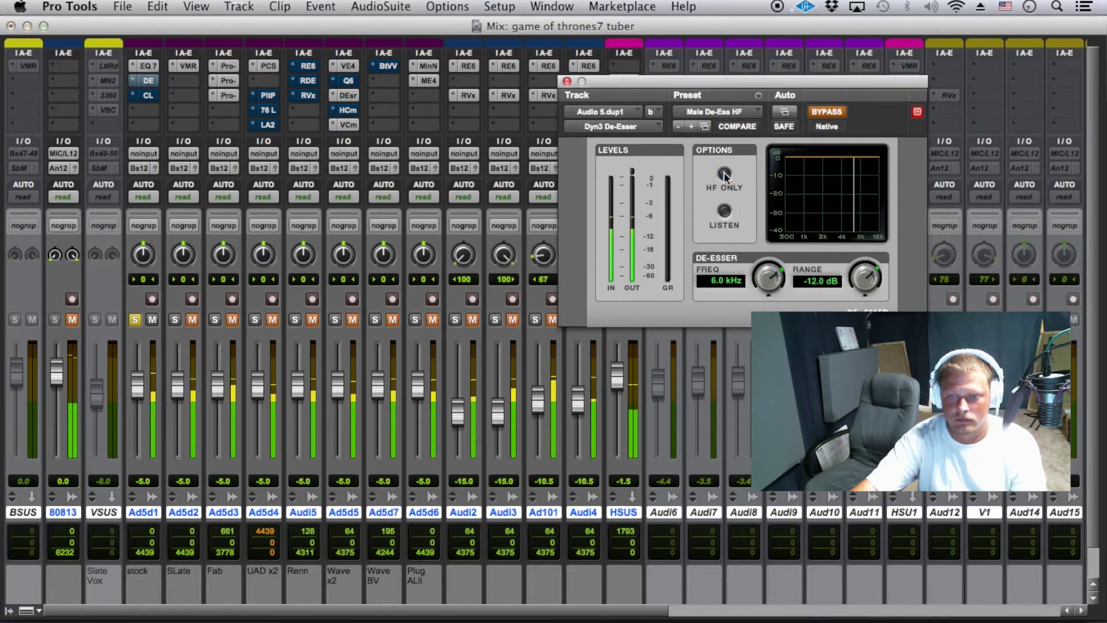
click(826, 111)
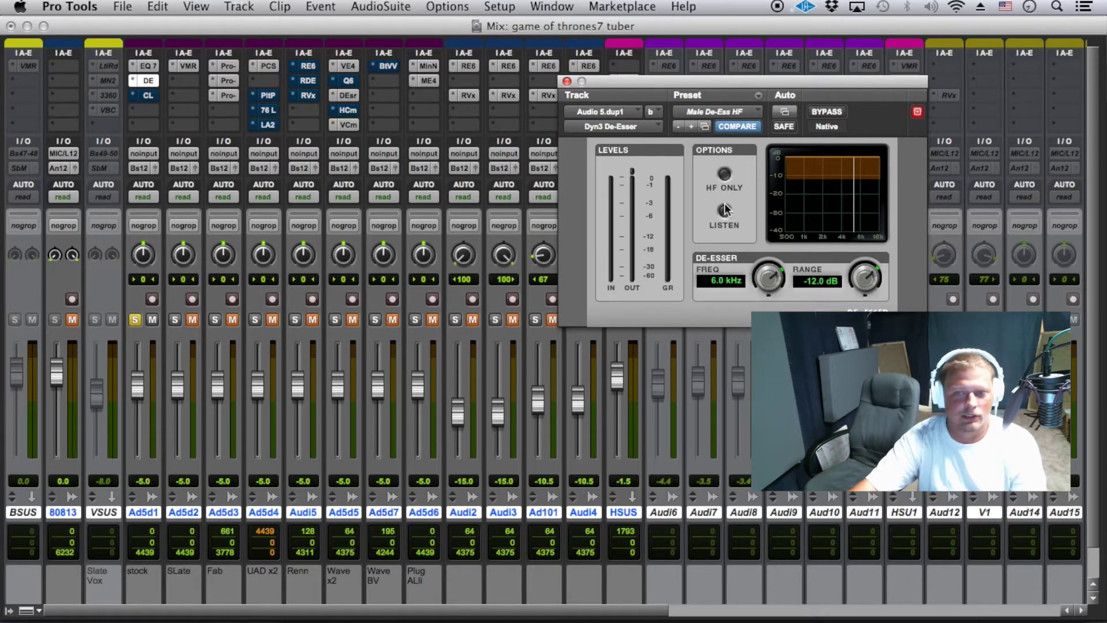
key(space)
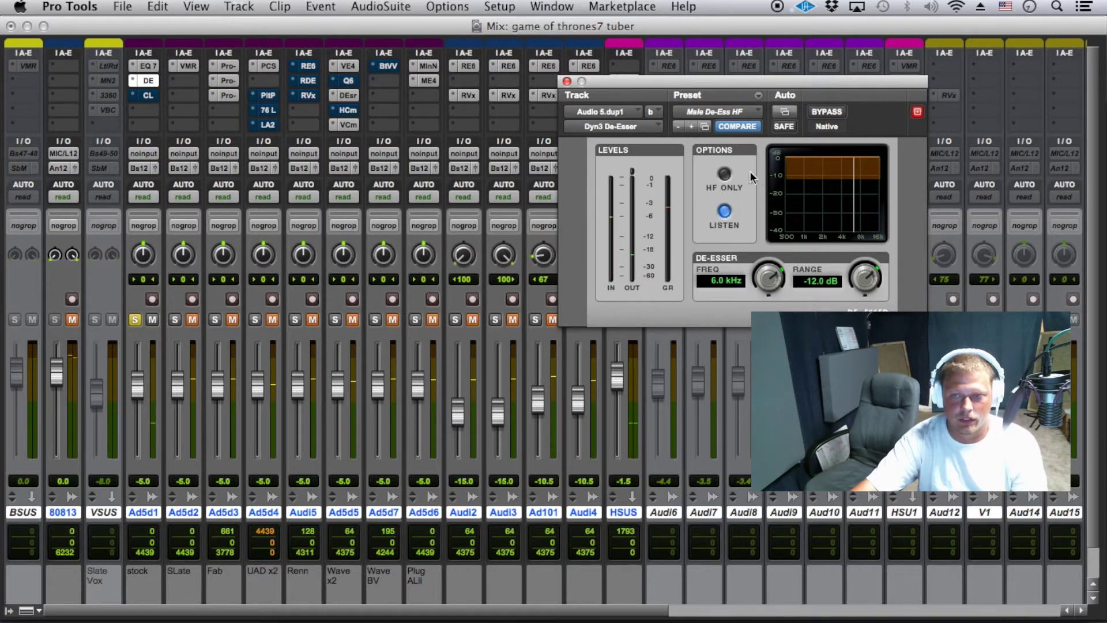
Compare HF Only on and off with Listen engaged, leave it on, and set the De-Esser frequency to 5.0 kHz.
click(725, 174)
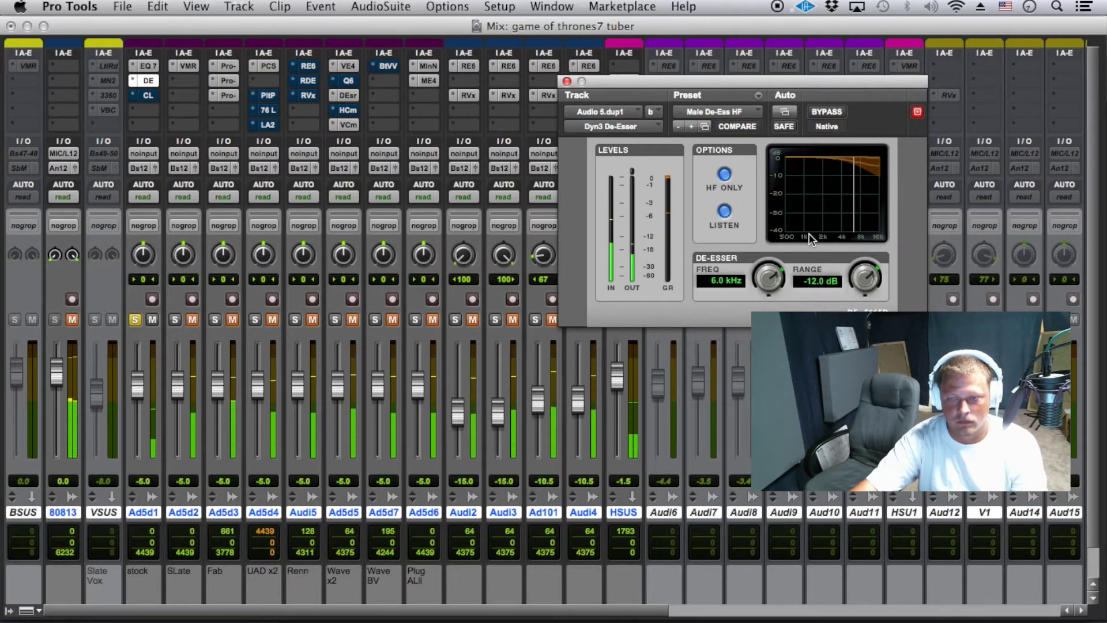
click(725, 178)
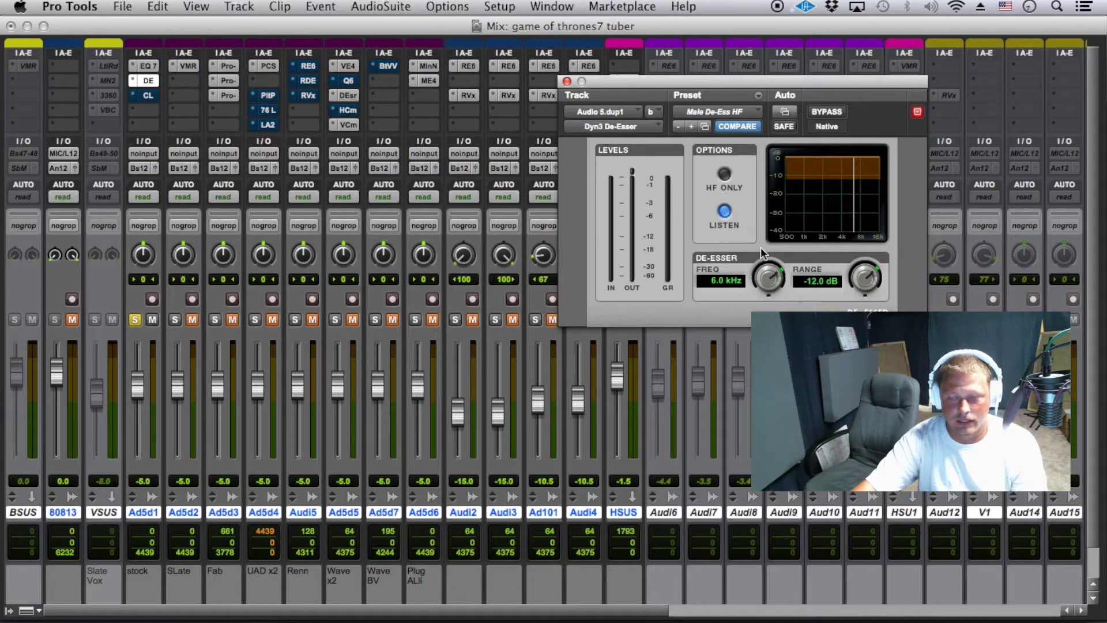
click(725, 175)
click(725, 175)
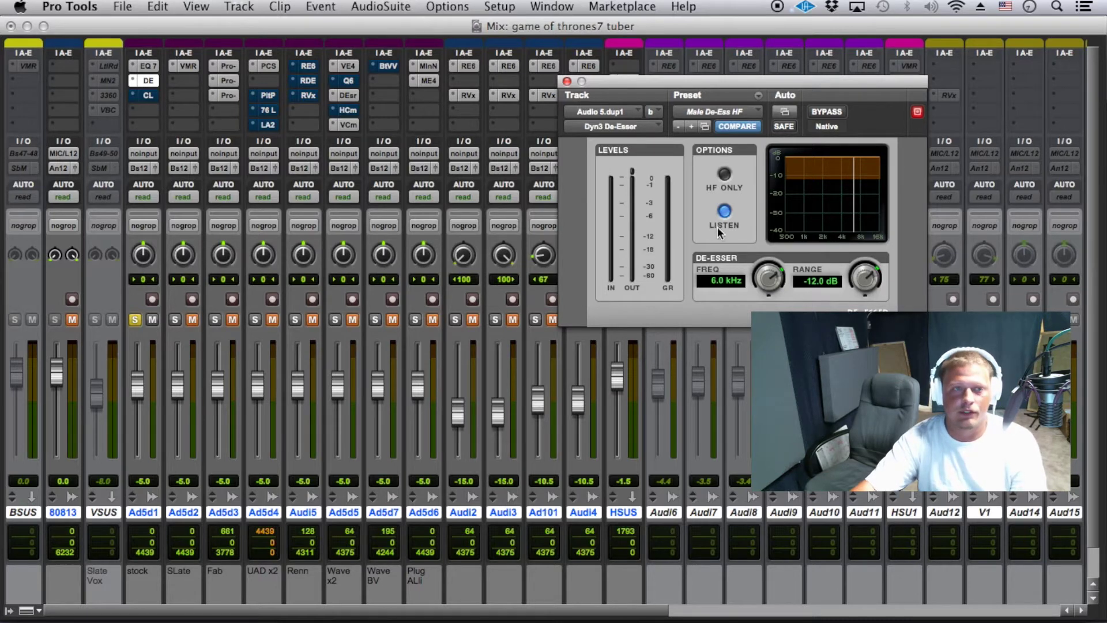
click(724, 173)
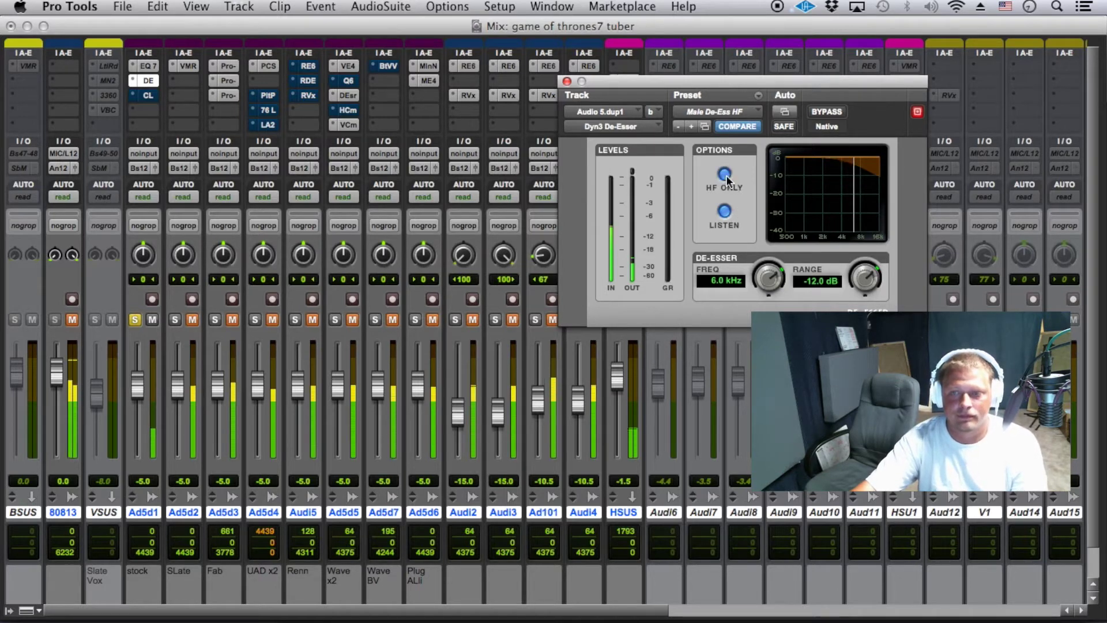
mouse_move(767, 275)
mouse_down()
mouse_move(744, 322)
mouse_move(753, 307)
mouse_up()
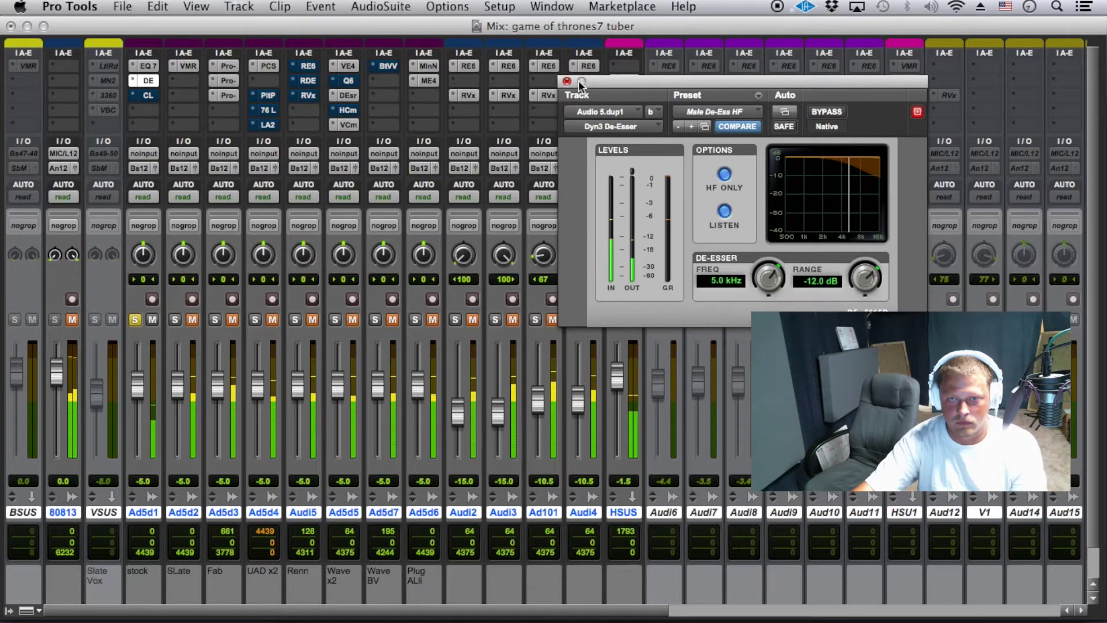
Close the De-Esser, switch to the Edit window, and audition the vocal from 6|3|064.
click(567, 81)
key(super+equal)
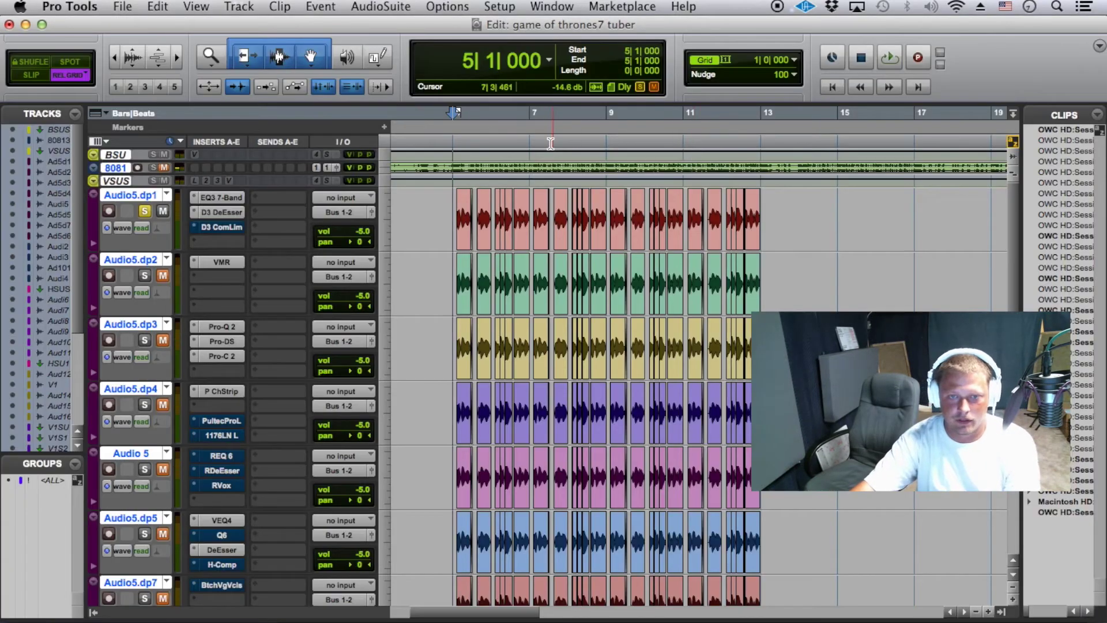
drag(509, 114, 512, 114)
key(space)
click(516, 115)
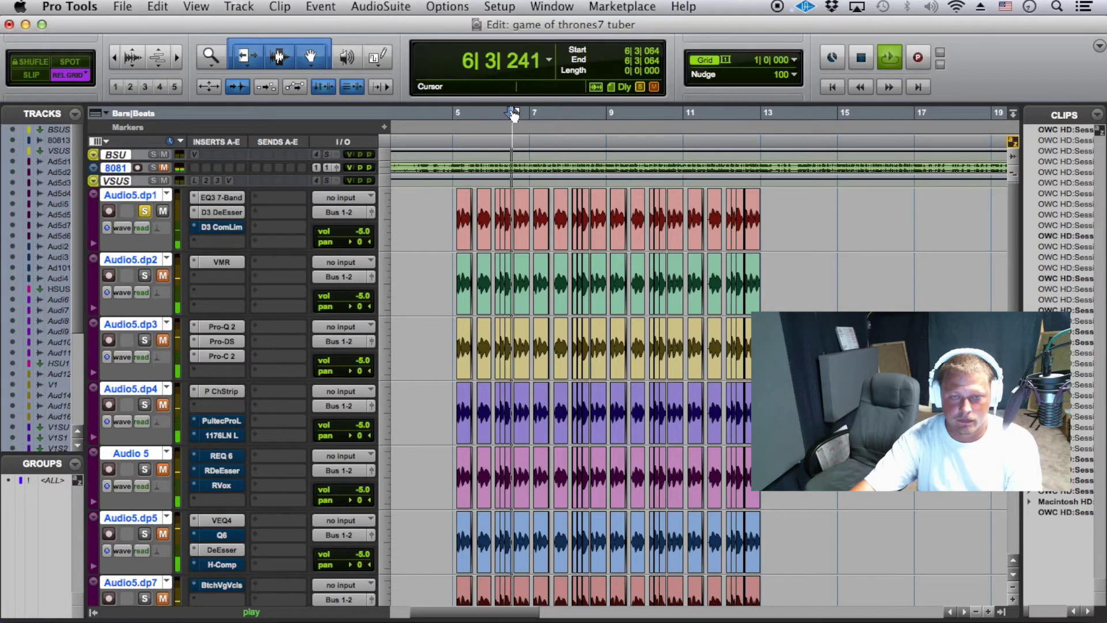
key(super+bracketright)
key(super+bracketright)
key(space)
key(super+bracketright)
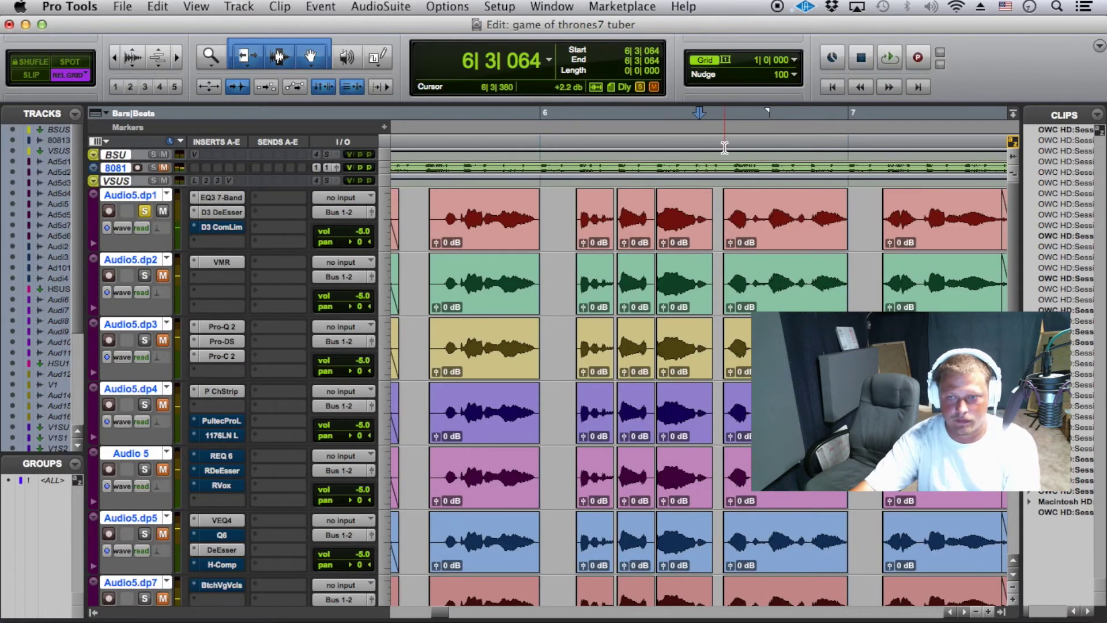
Audition the vocal from 6|1|000, and play the passage selected from about 6|2|464 toward the start of bar 7.
click(657, 132)
key(space)
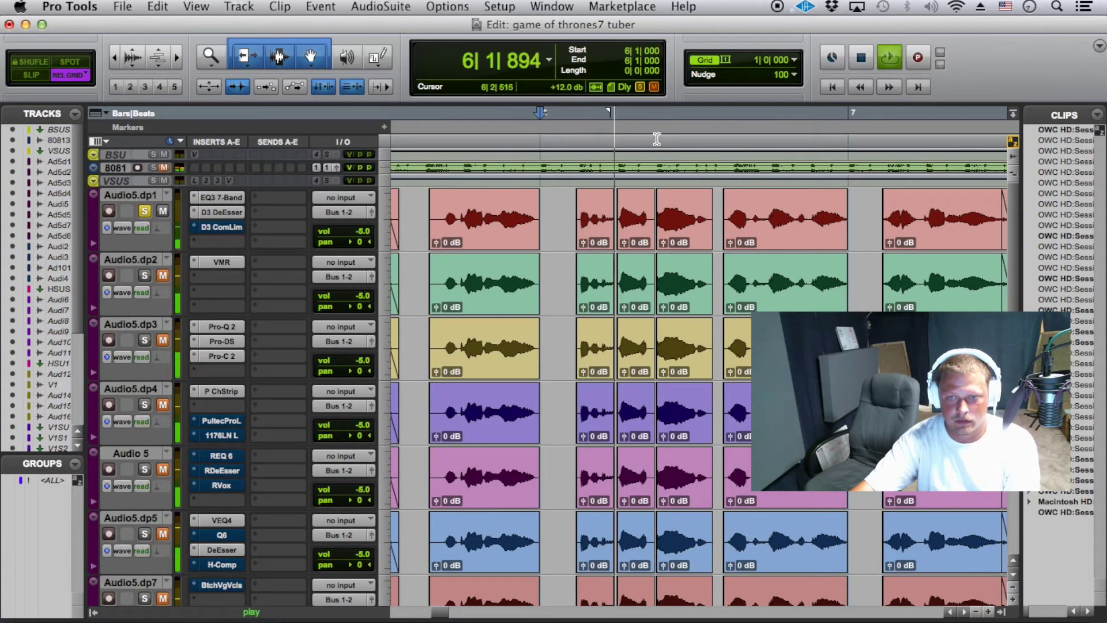
drag(657, 126, 818, 138)
key(space)
key(space)
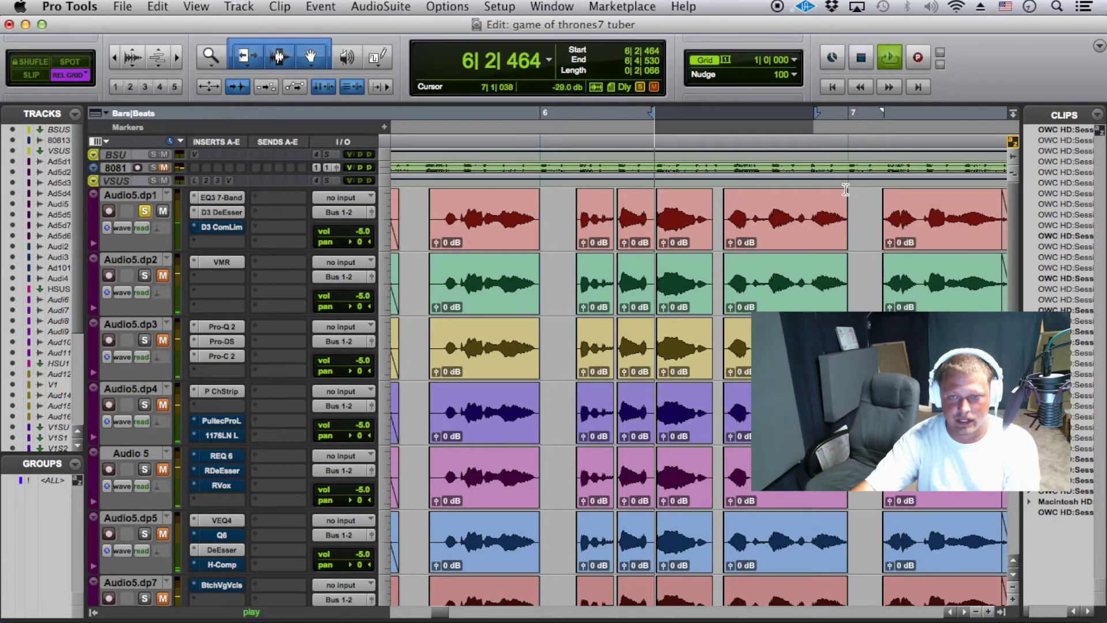
Reopen the stock track's De-Esser from the Mix window, keep the frequency at 5.0 kHz, set the range to -8.0 dB, and save.
key(super+equal)
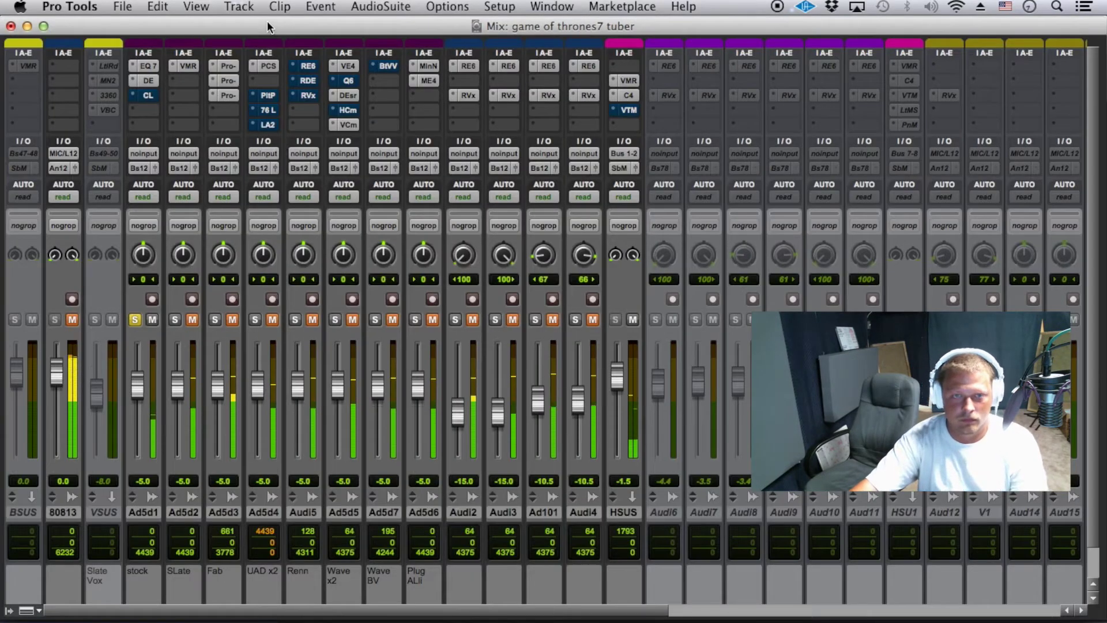
click(145, 81)
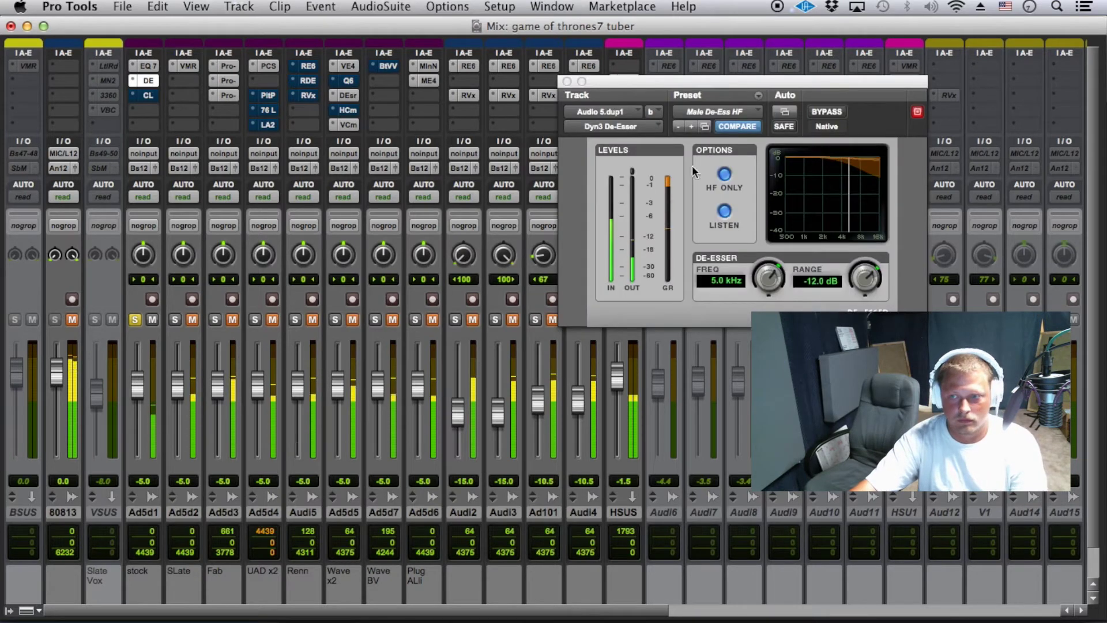
drag(768, 276, 767, 287)
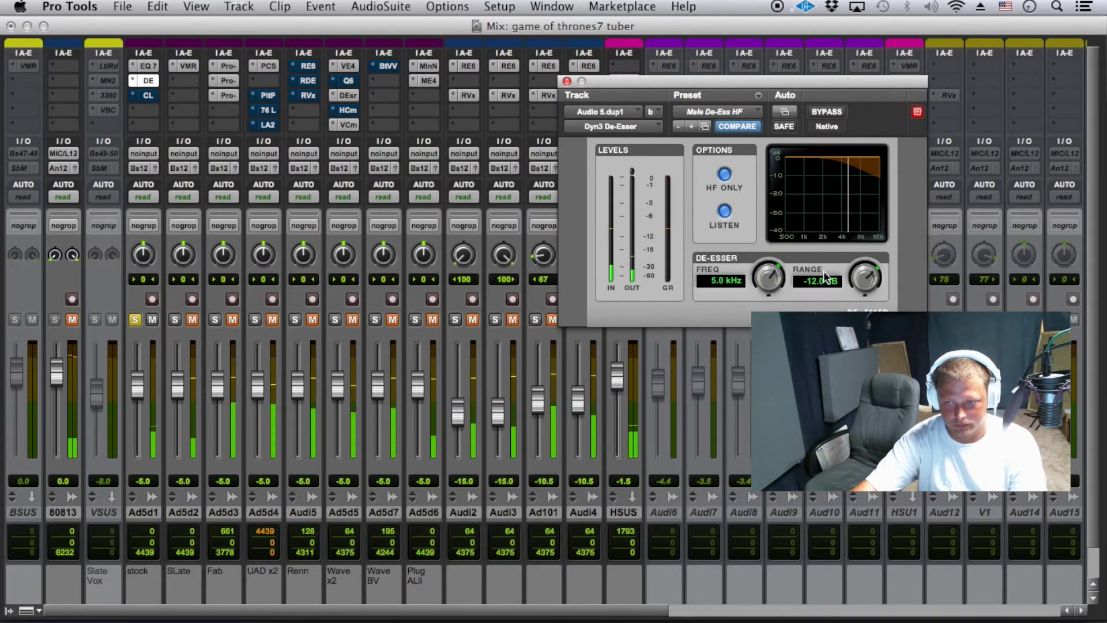
key(super+s)
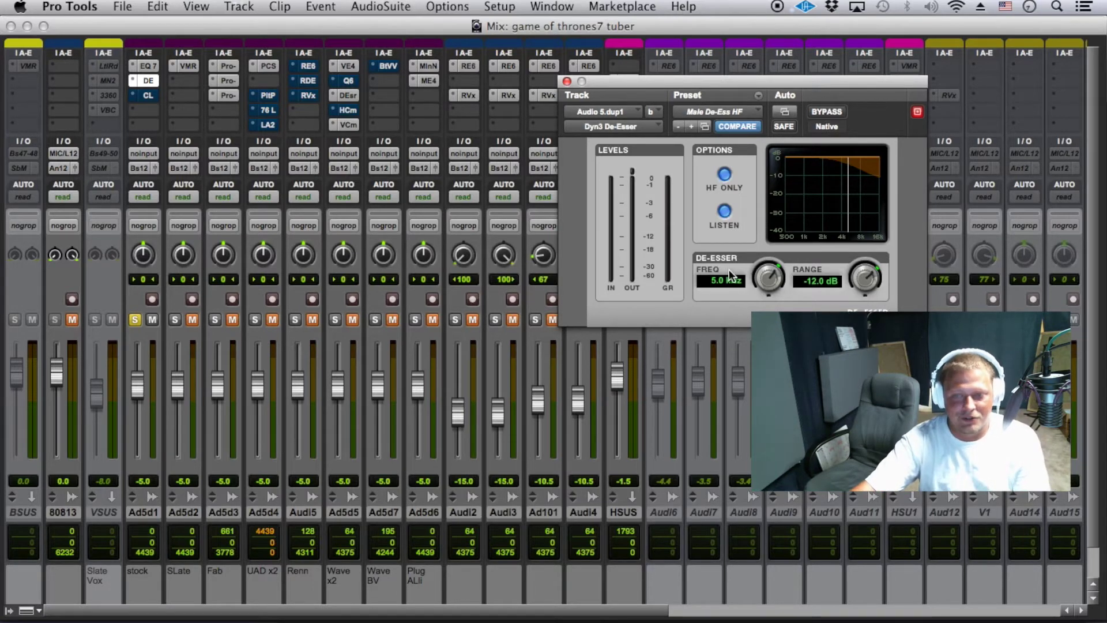
key(space)
mouse_move(866, 299)
mouse_down()
mouse_move(880, 282)
mouse_move(865, 307)
mouse_up()
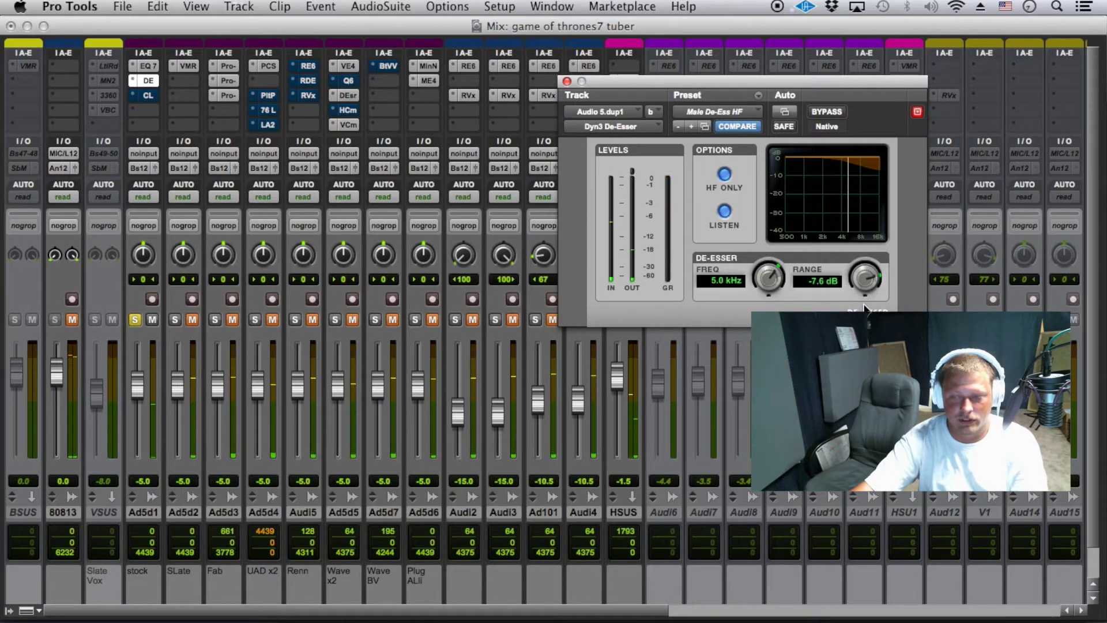
drag(873, 274, 872, 277)
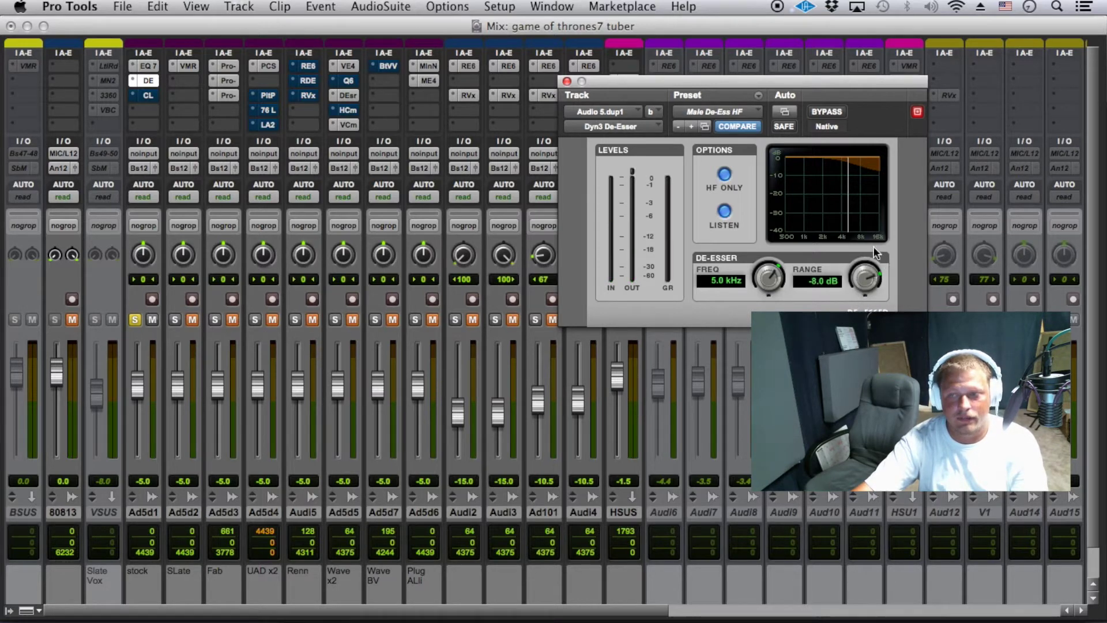
key(super+s)
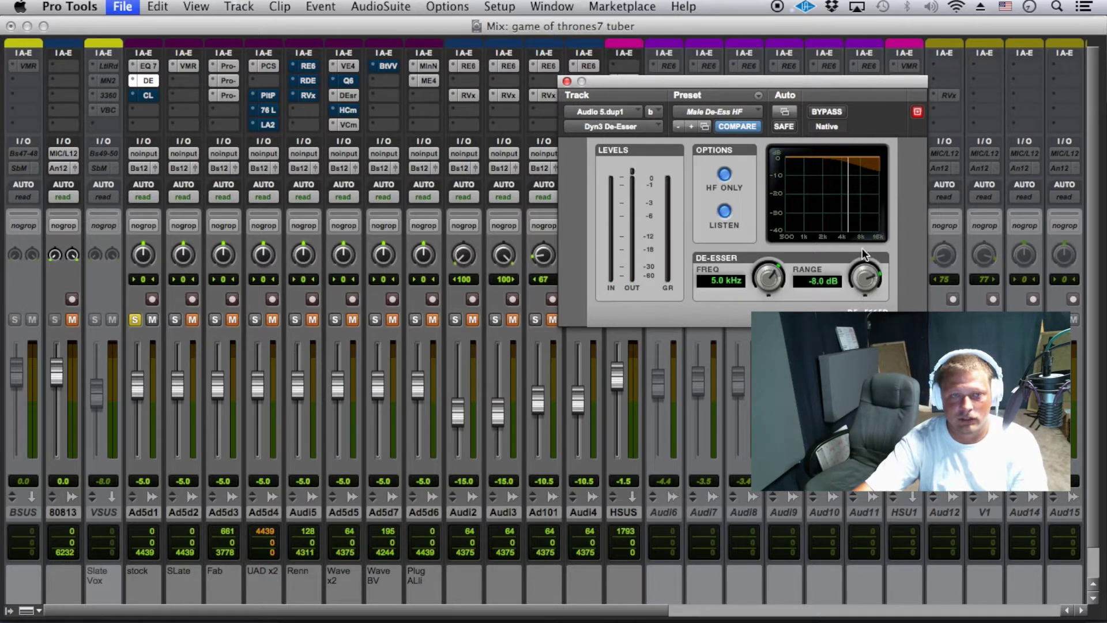
Turn off the De-Esser's Listen, set its range to -4.8 dB during playback, and compare the vocal with and without bypass.
click(727, 214)
key(super+s)
key(space)
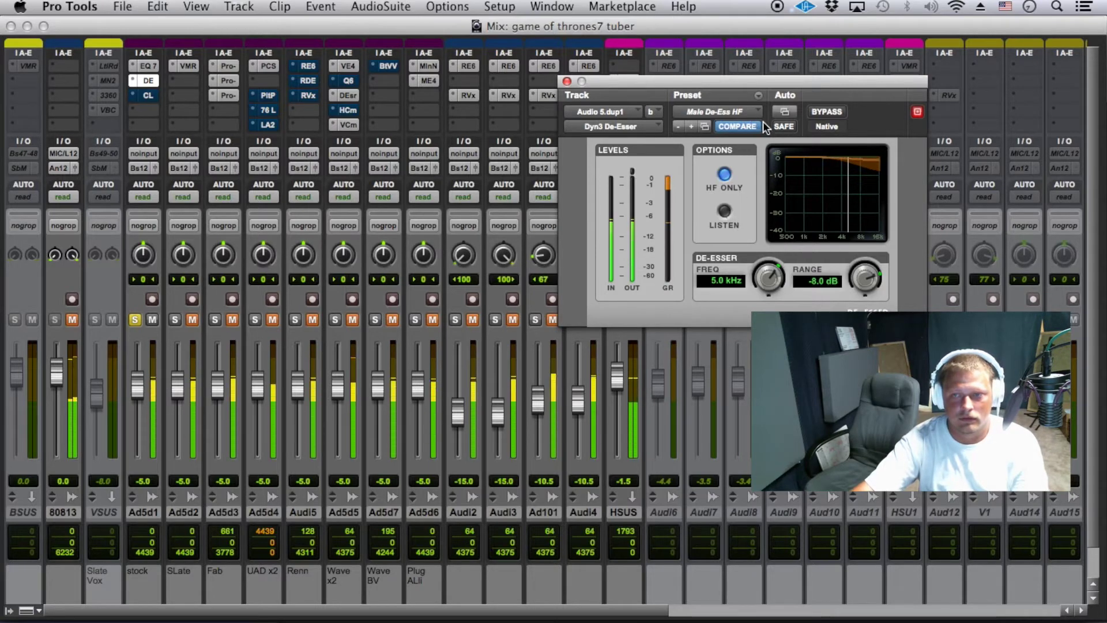
drag(867, 290, 871, 286)
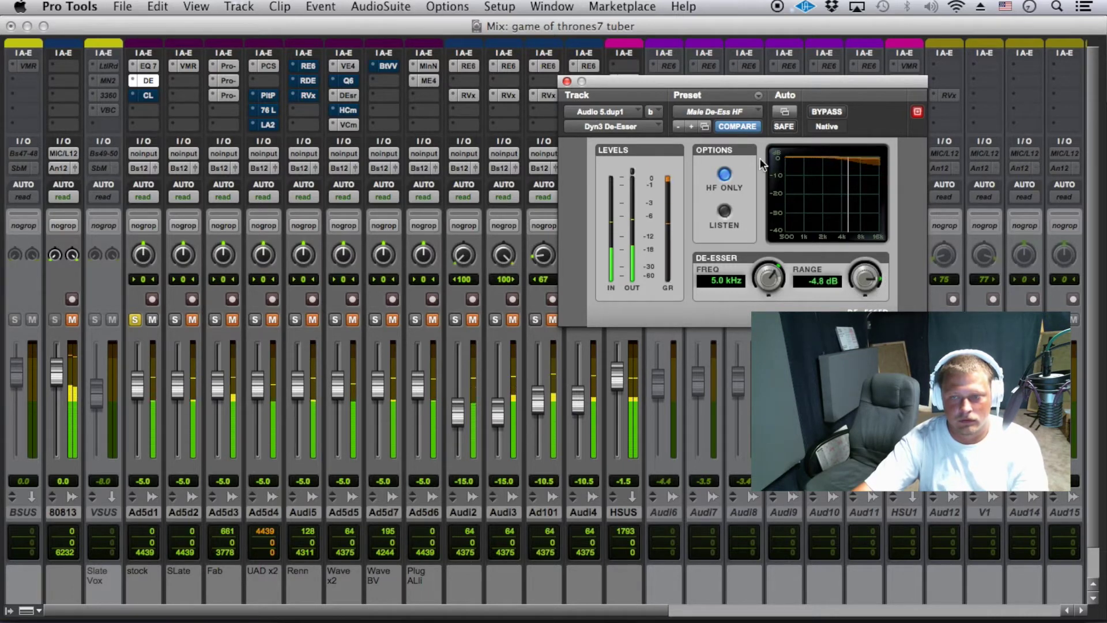
click(828, 113)
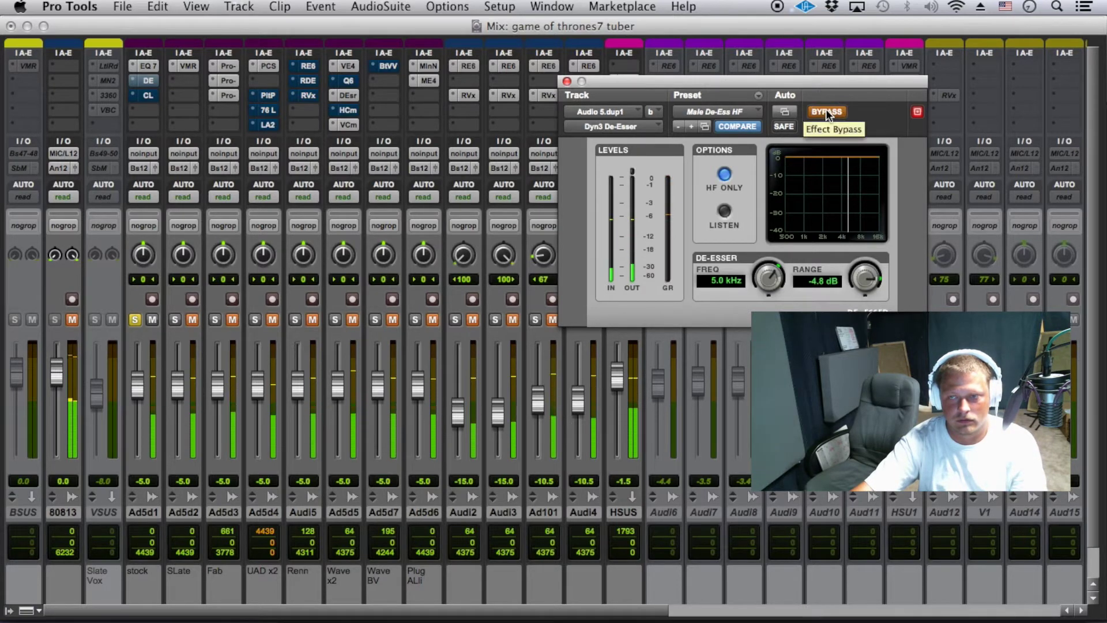
click(826, 112)
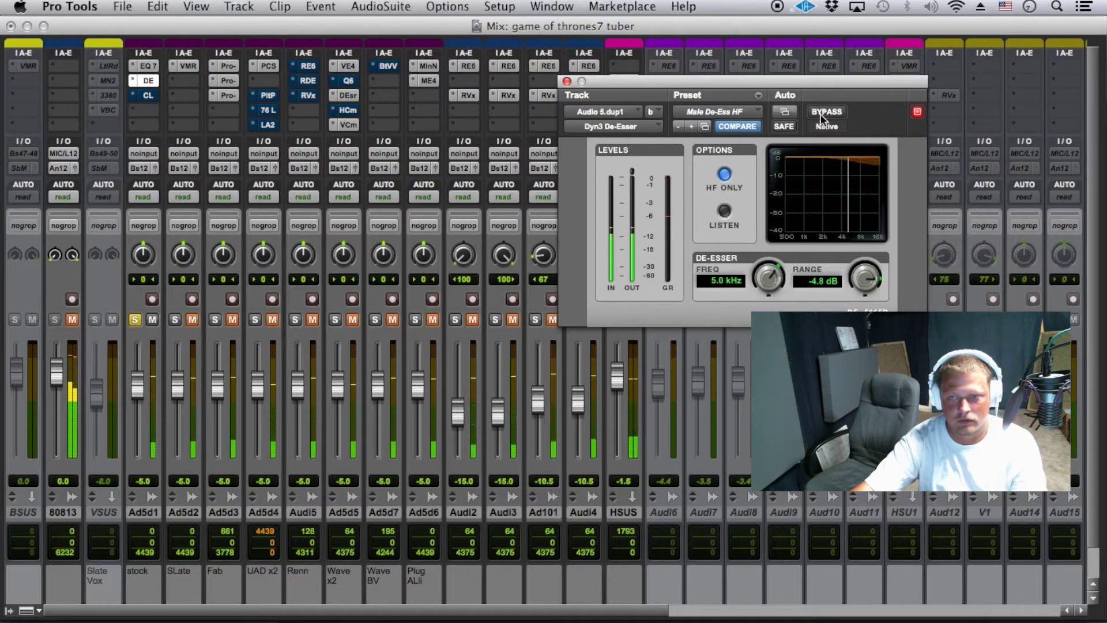
Activate the stock track's Dyn3 Compressor/Limiter, and set the playback start to 5|1|365 in the Edit window before returning to the Mix window.
click(149, 95)
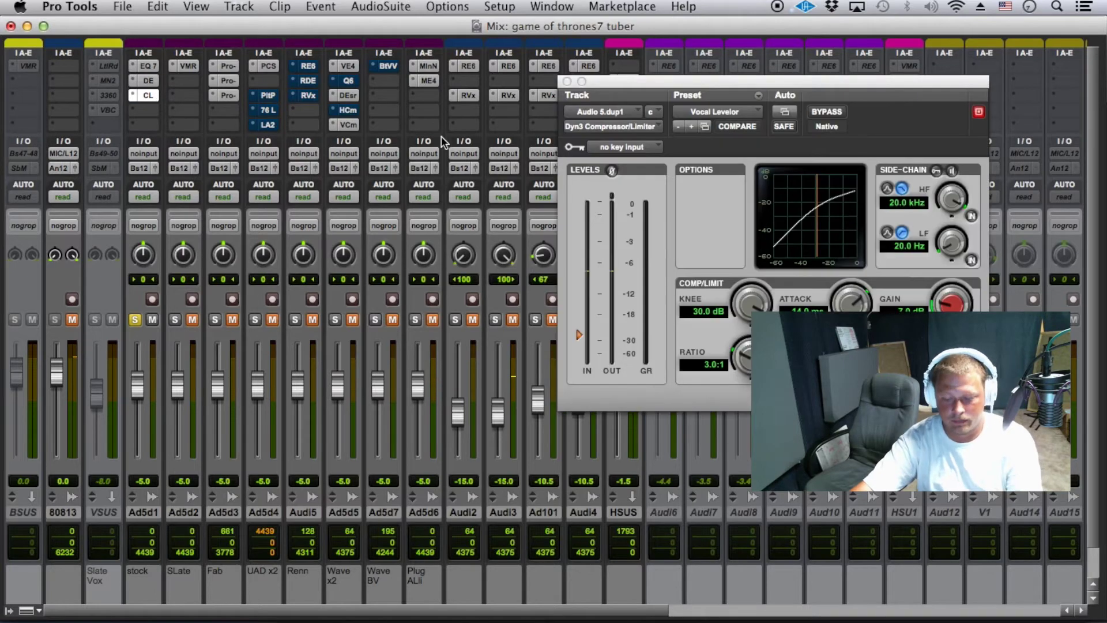
key(super+equal)
key(r)
key(r)
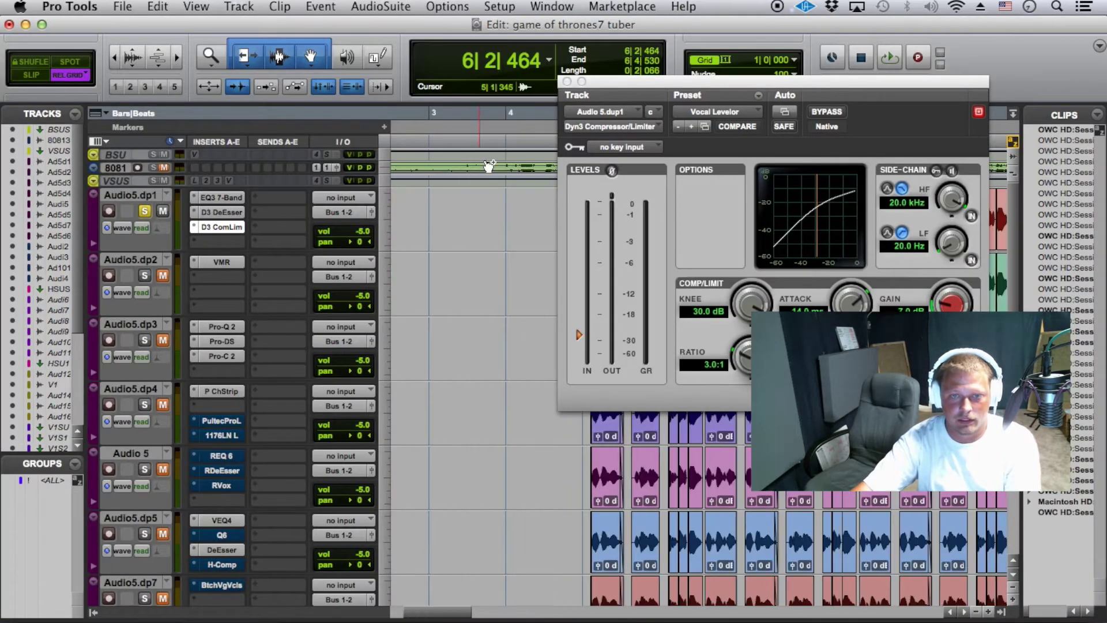
click(567, 83)
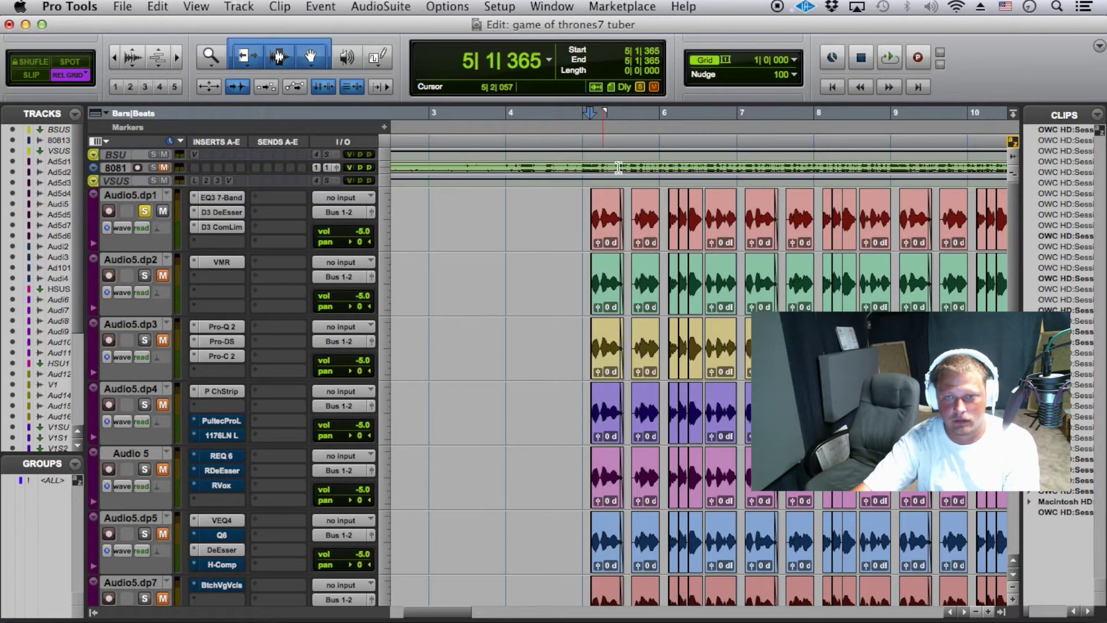
key(super+equal)
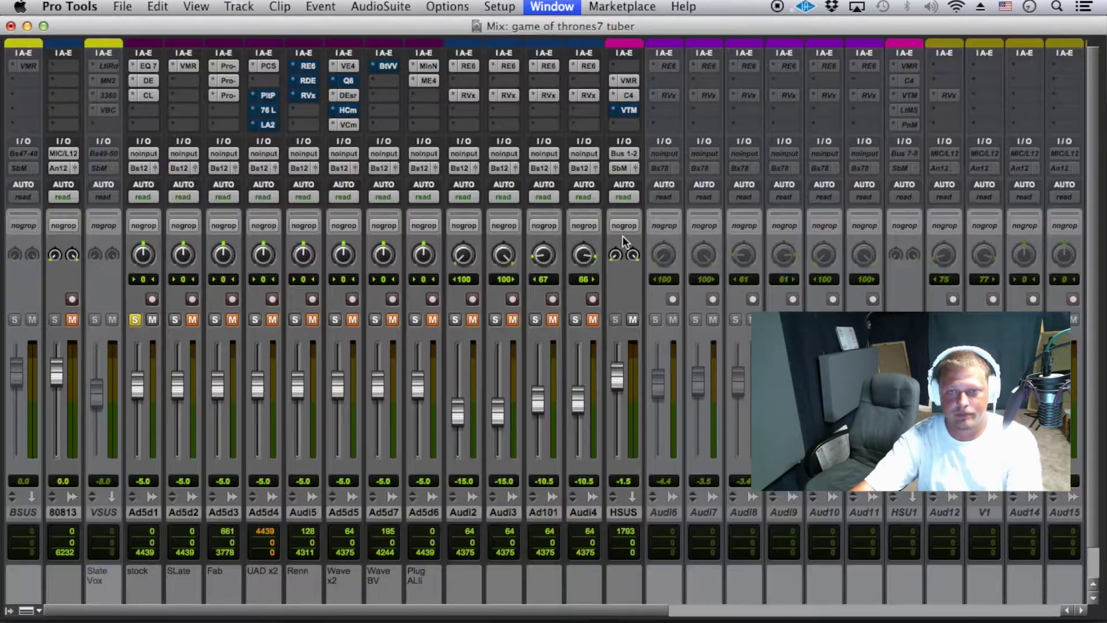
Open the stock track's compressor, compare the factory default and Vocal Comp presets during playback, load Vocal Levelor, and save.
click(149, 95)
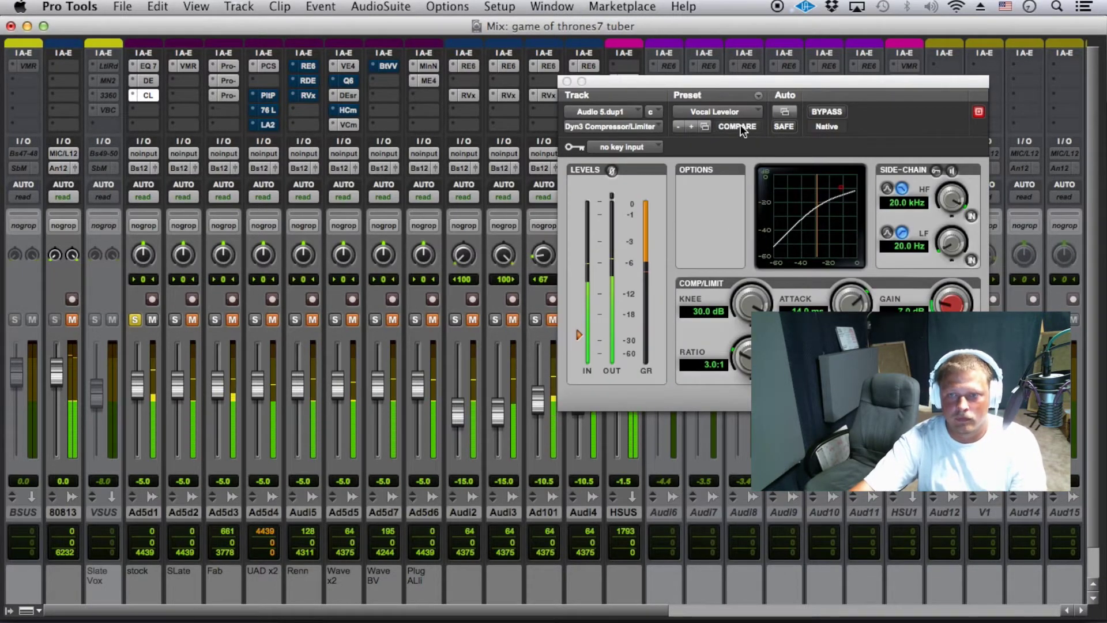
click(744, 113)
click(750, 139)
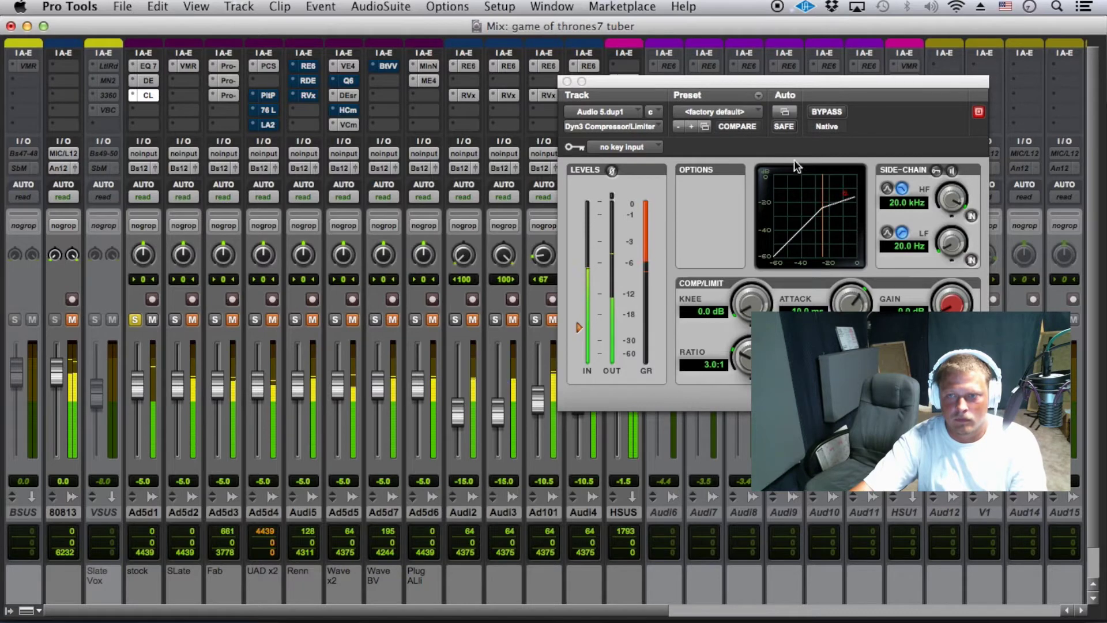
click(744, 113)
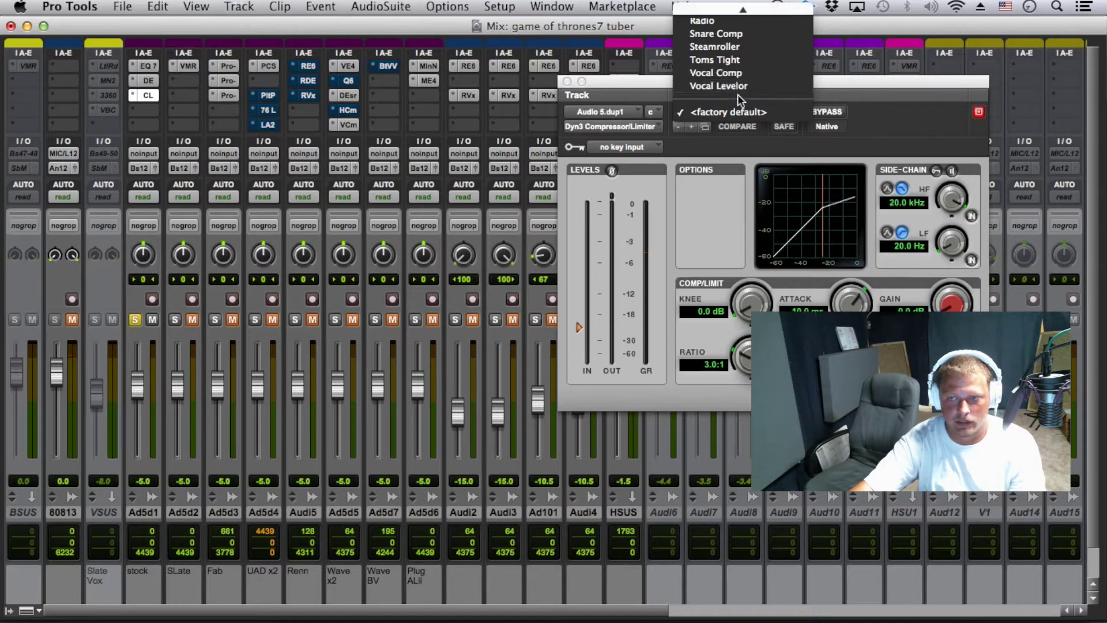
click(732, 73)
key(super+s)
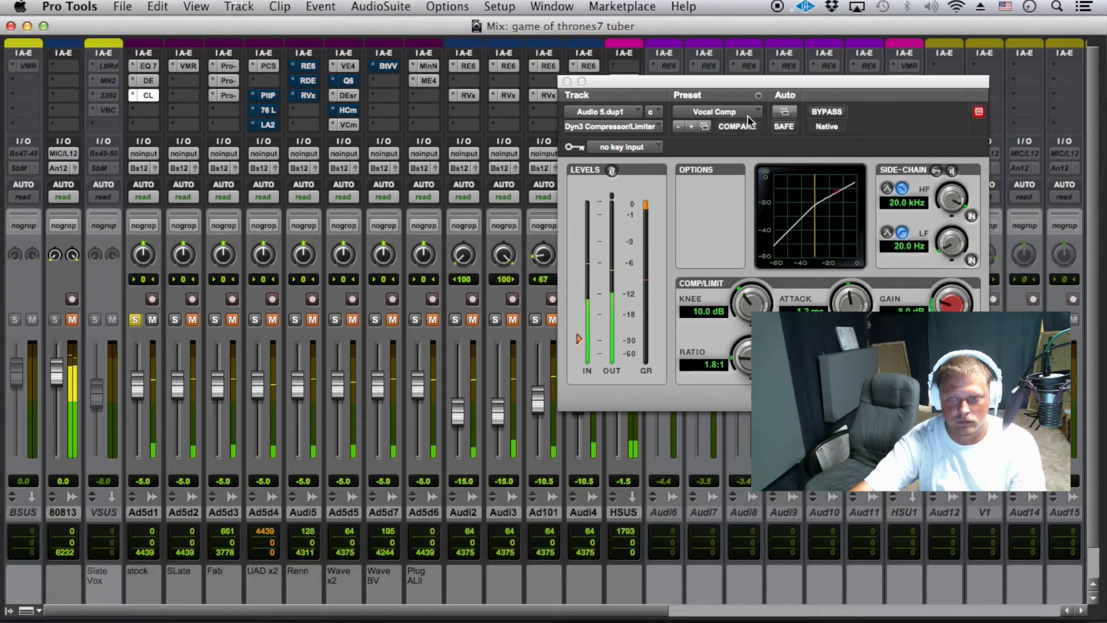
click(741, 111)
click(742, 124)
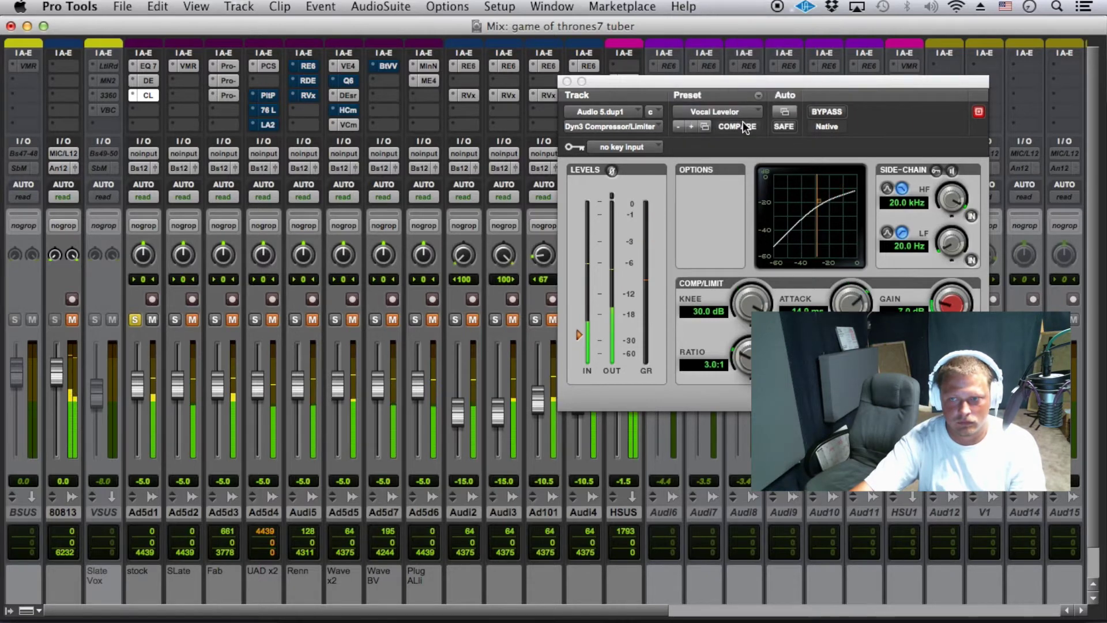
key(super+s)
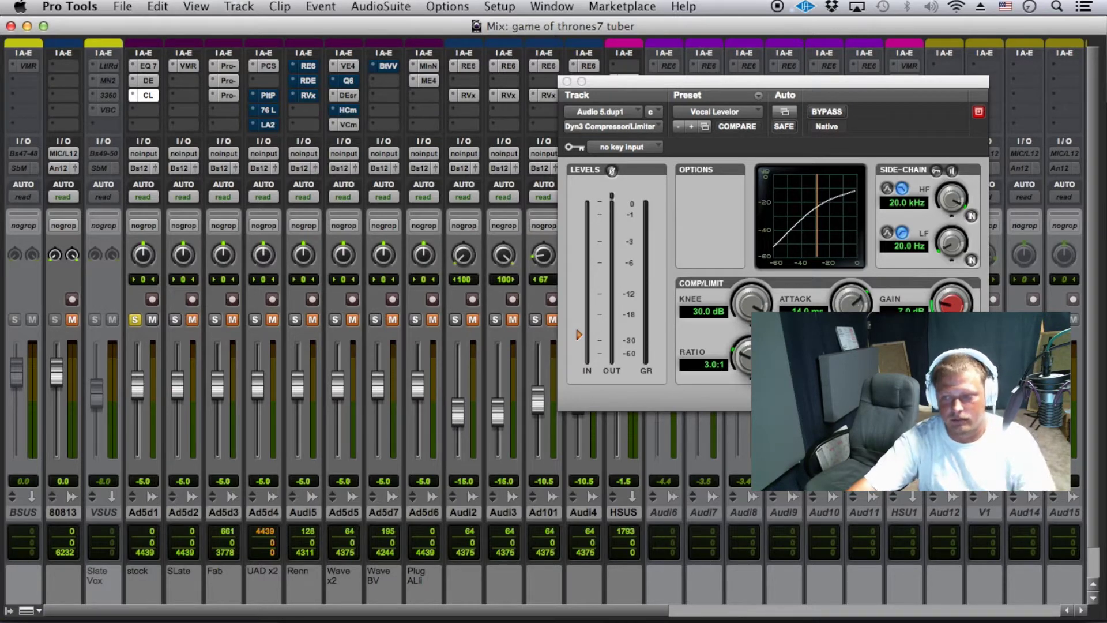
Set the compressor's ratio to 3.5:1 and its knee to 15.1 dB, audition the result, and save the session.
key(space)
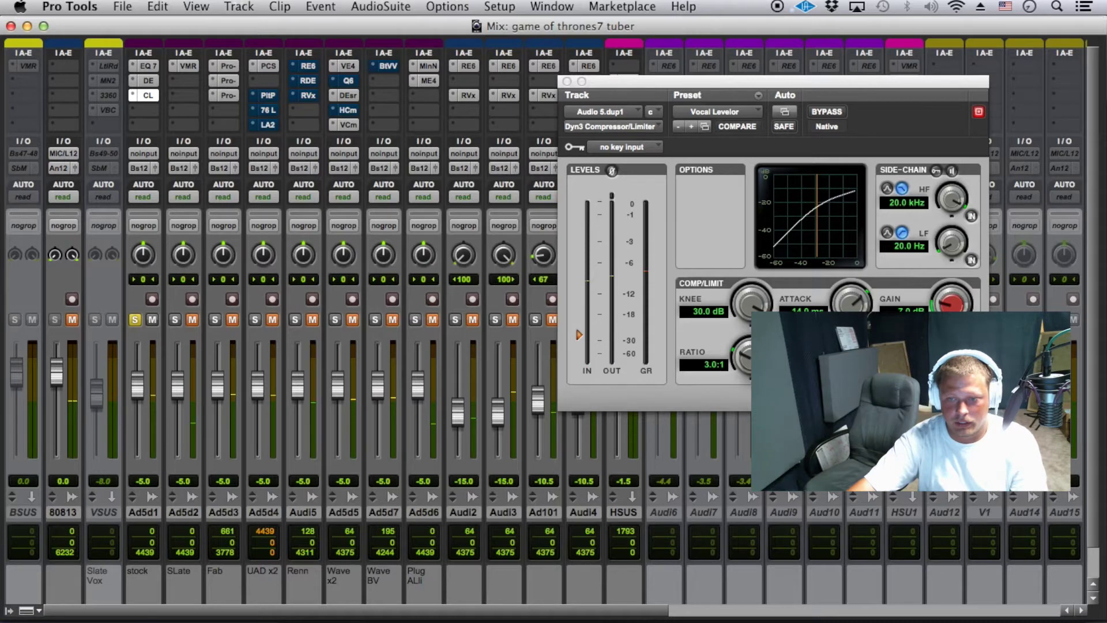
drag(747, 360, 747, 352)
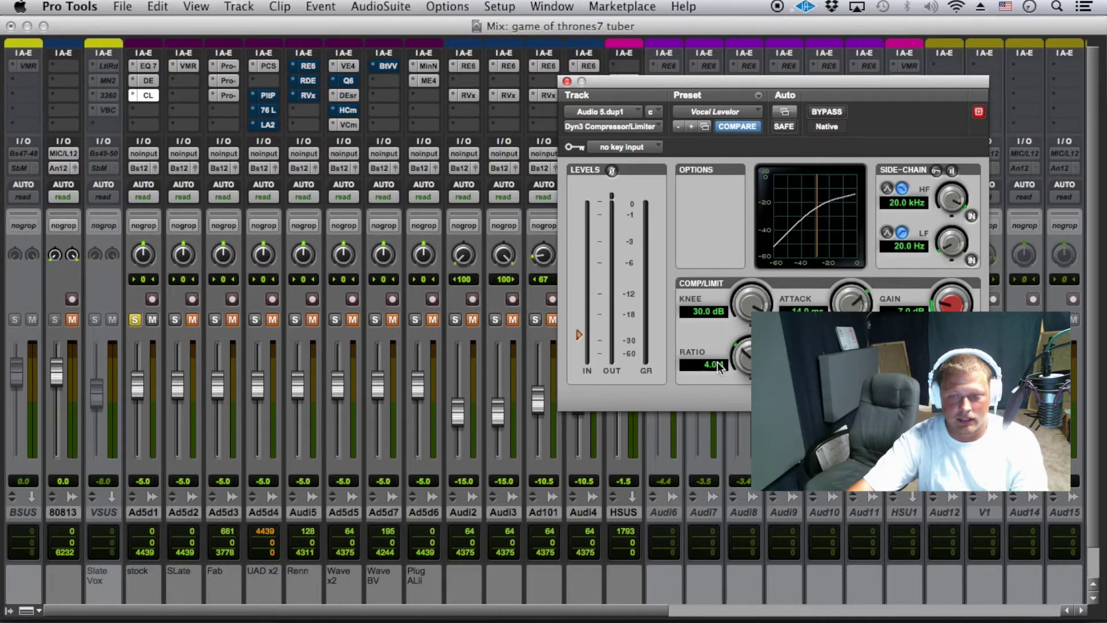
mouse_move(743, 362)
mouse_down()
mouse_move(736, 379)
mouse_move(741, 358)
mouse_up()
key(super+s)
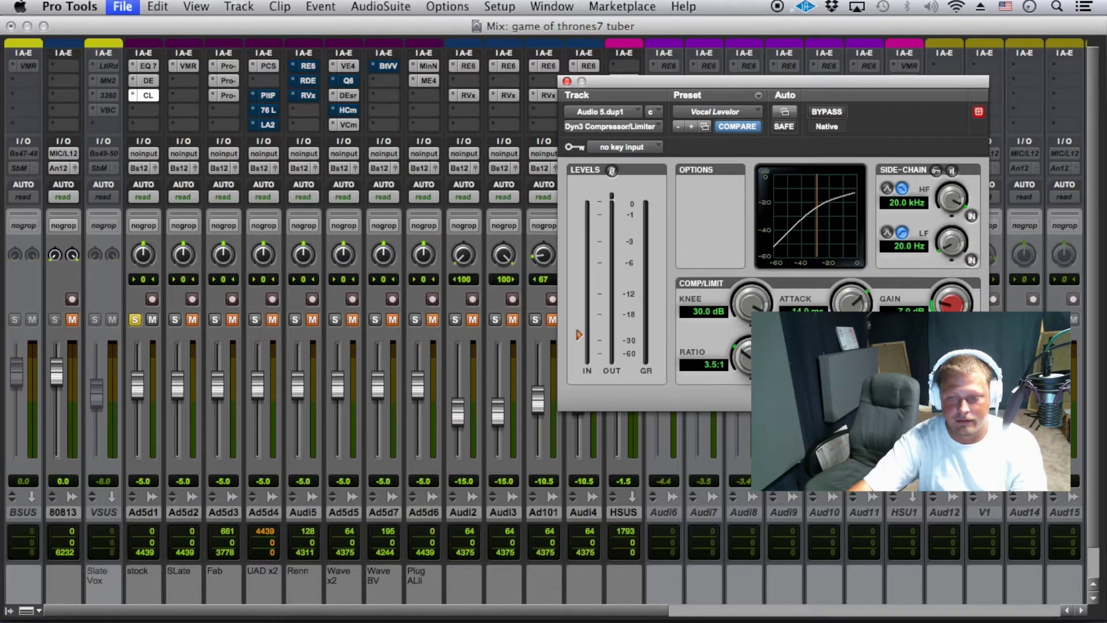
drag(752, 304, 748, 337)
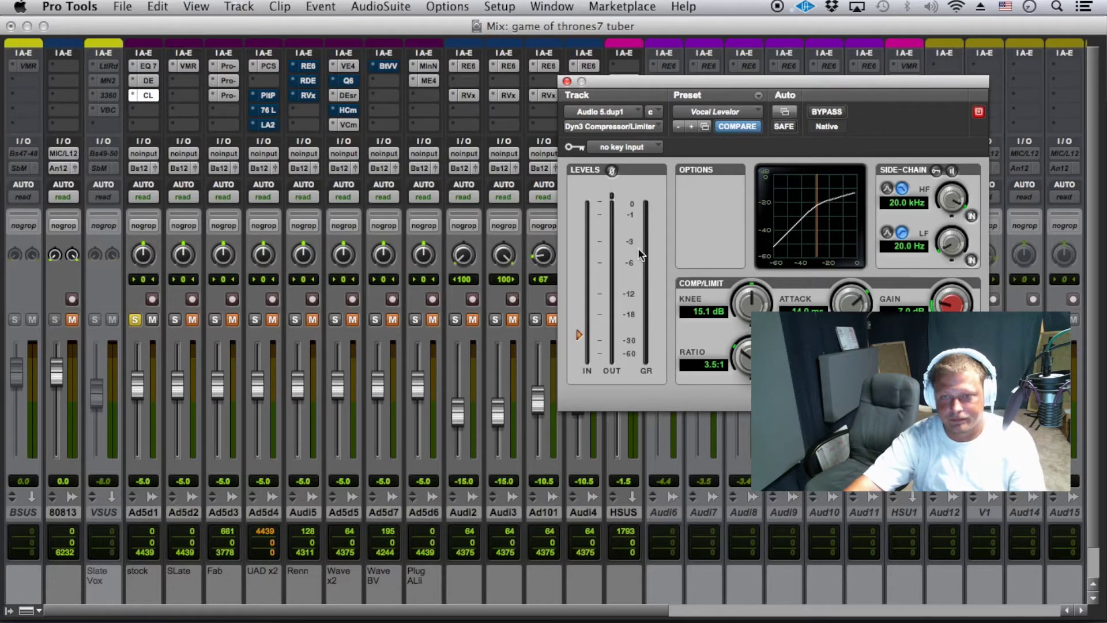
key(space)
key(super+s)
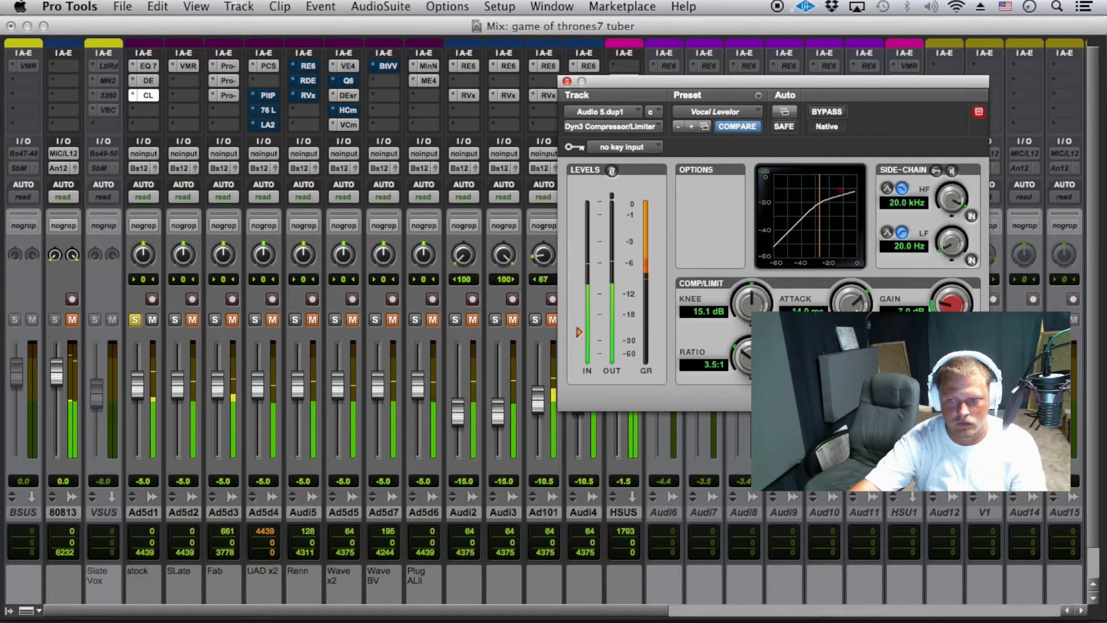
Compare the compressor's slowest attack, 300.0 ms, with its fastest, 10.0 µs, during playback.
drag(854, 300, 859, 271)
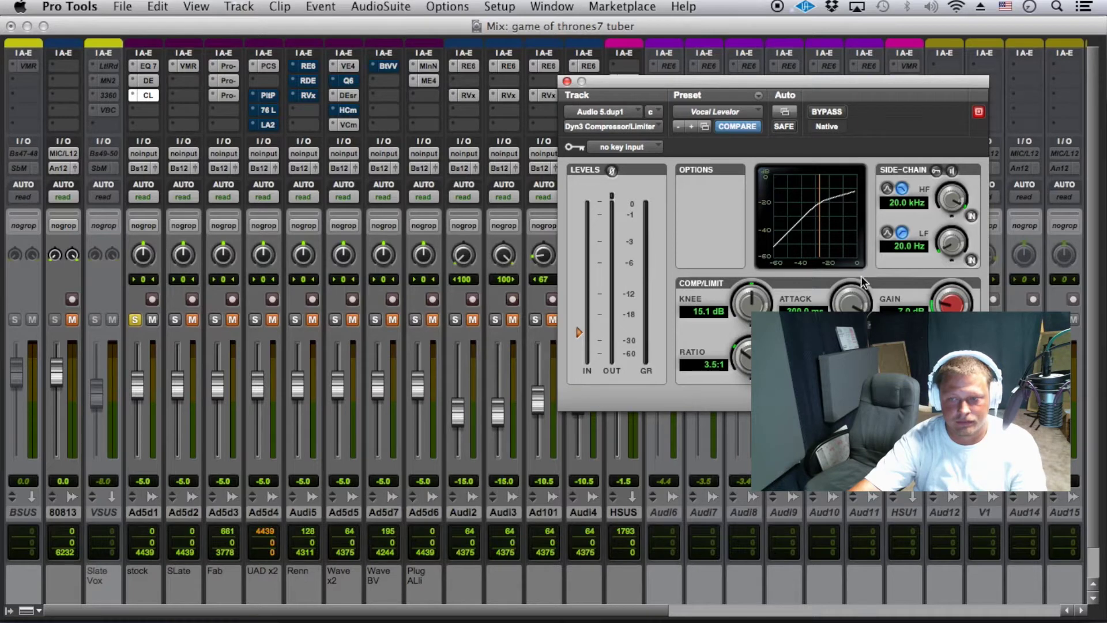
key(space)
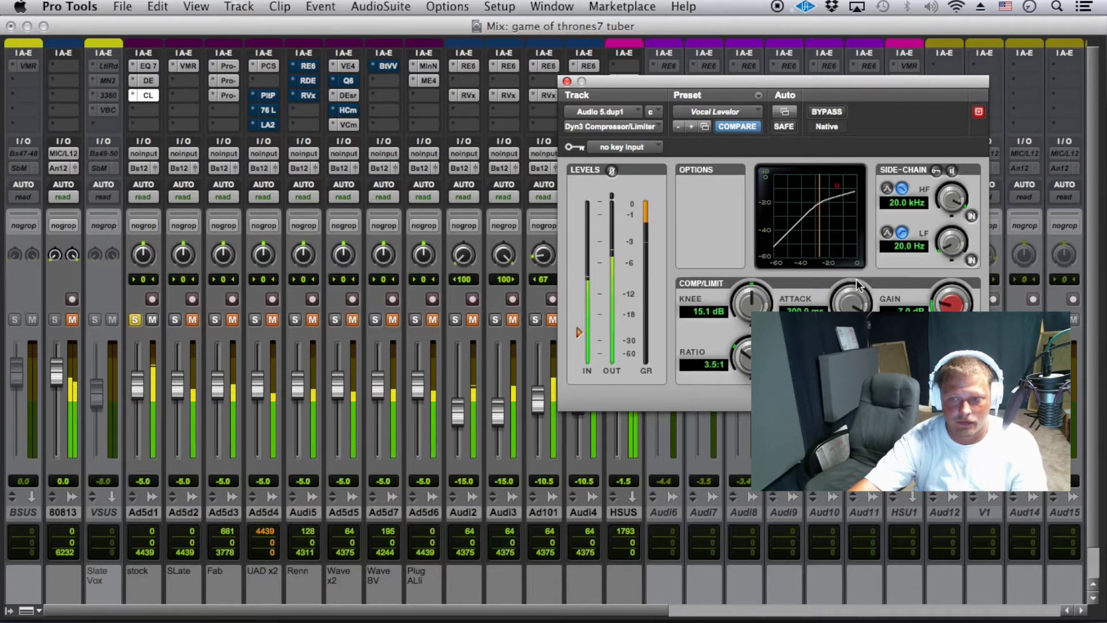
drag(855, 281, 775, 542)
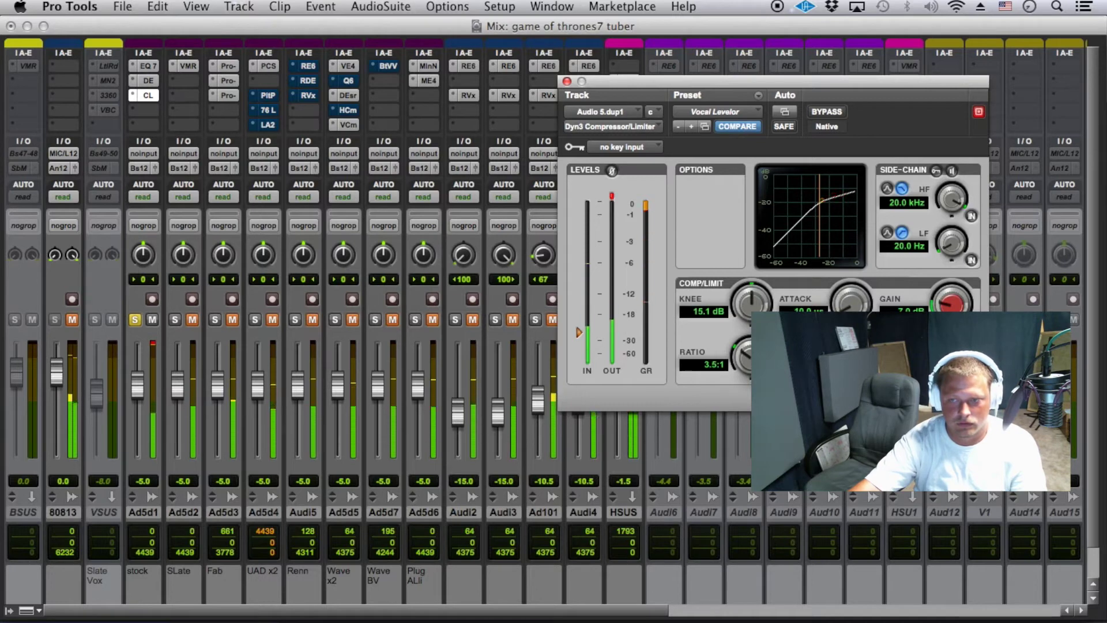
Raise the compressor's attack gradually while auditioning the vocal, bringing it to 4.2 ms.
drag(866, 292, 862, 278)
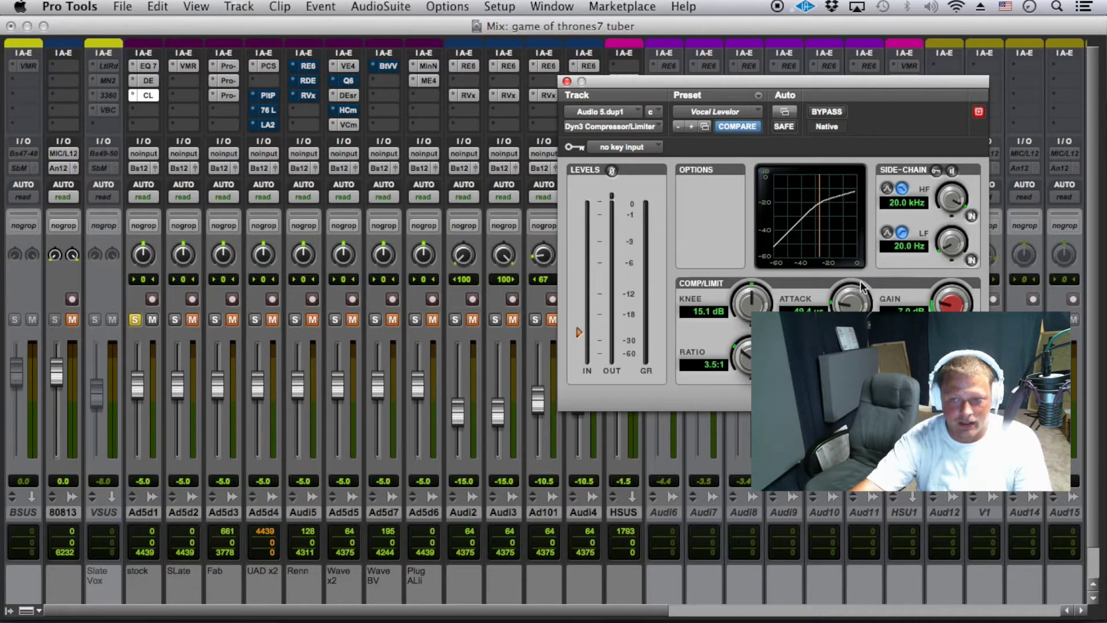
drag(861, 304, 866, 295)
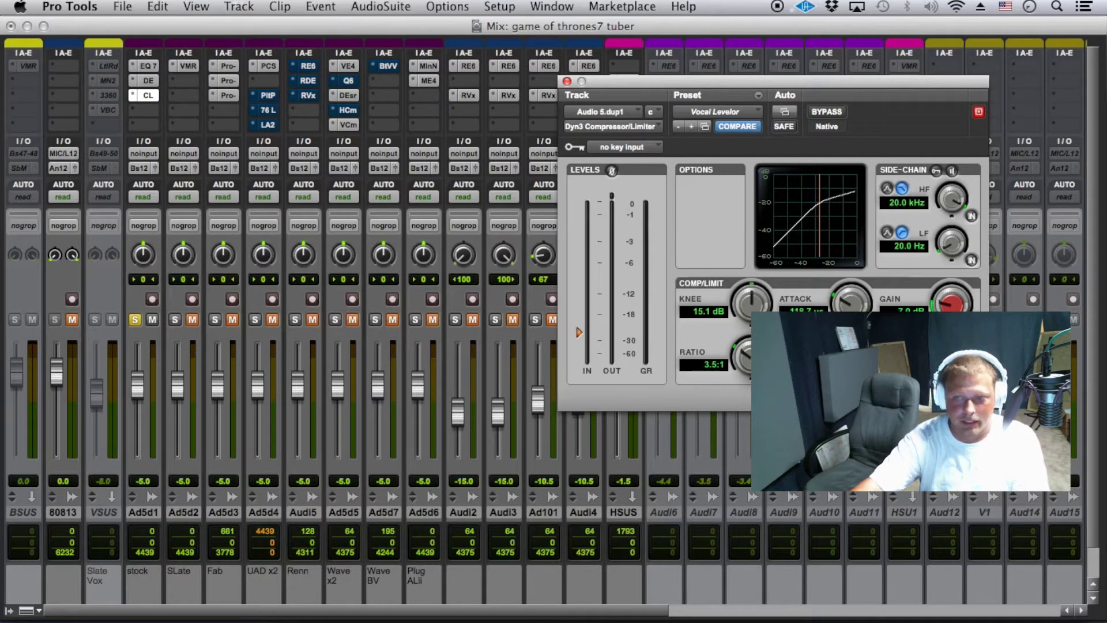
drag(861, 309, 870, 292)
key(space)
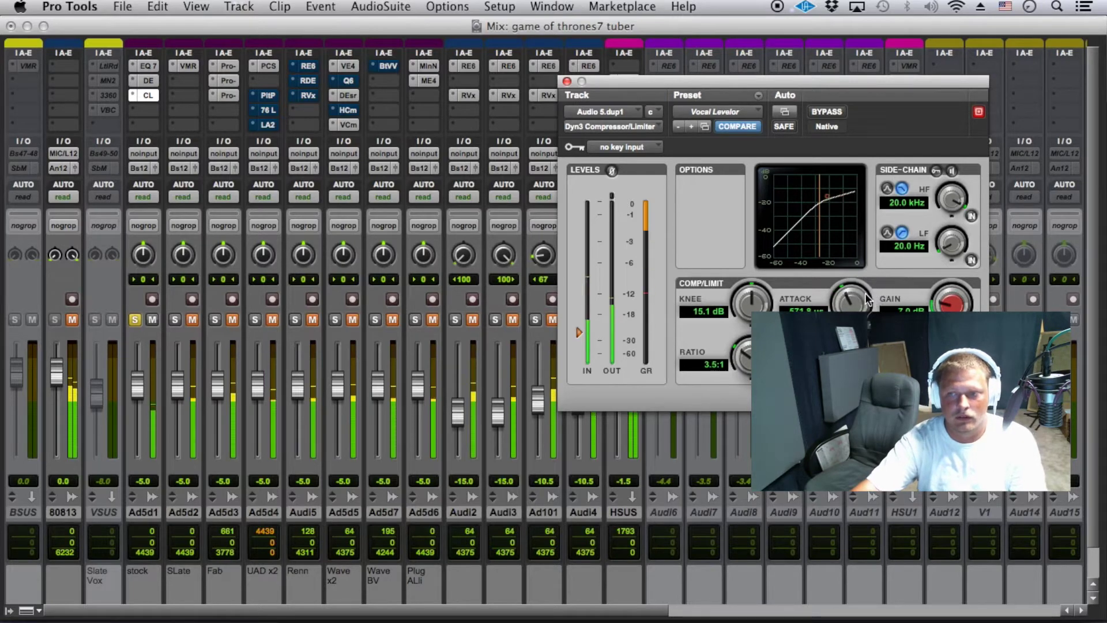
drag(870, 299, 886, 279)
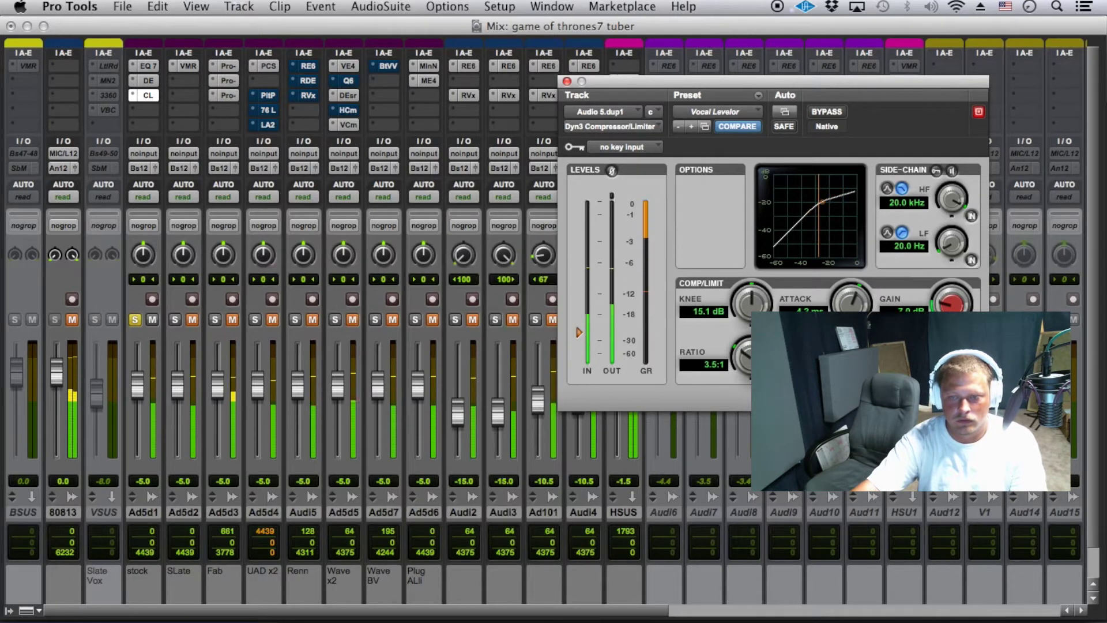
Raise the stock track's compressor threshold while auditioning the vocal, and stop playback.
drag(952, 356, 951, 344)
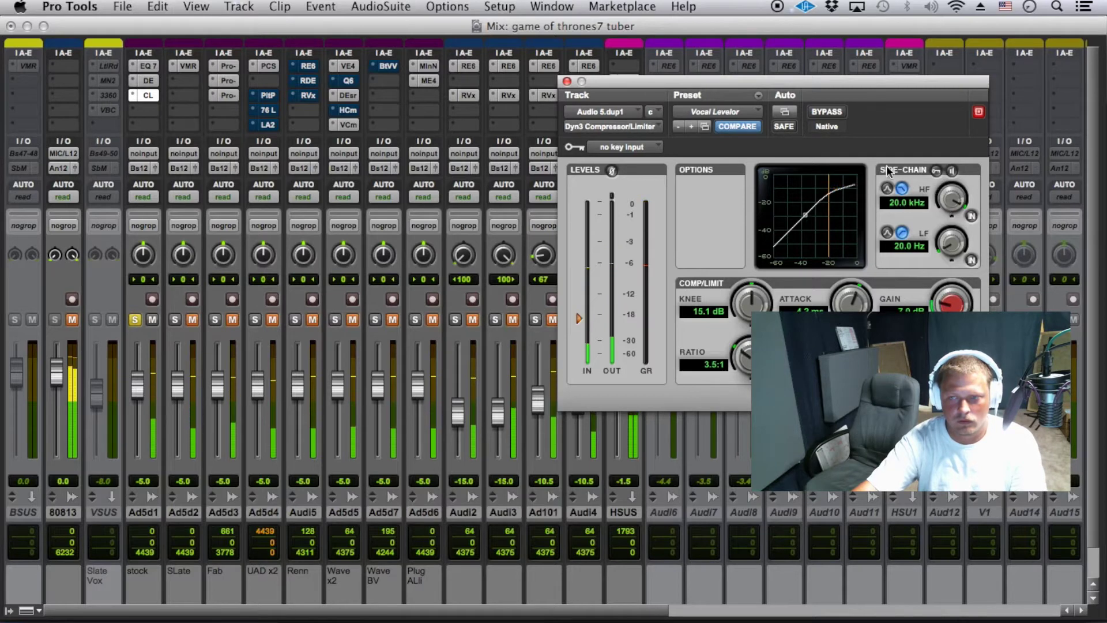
key(space)
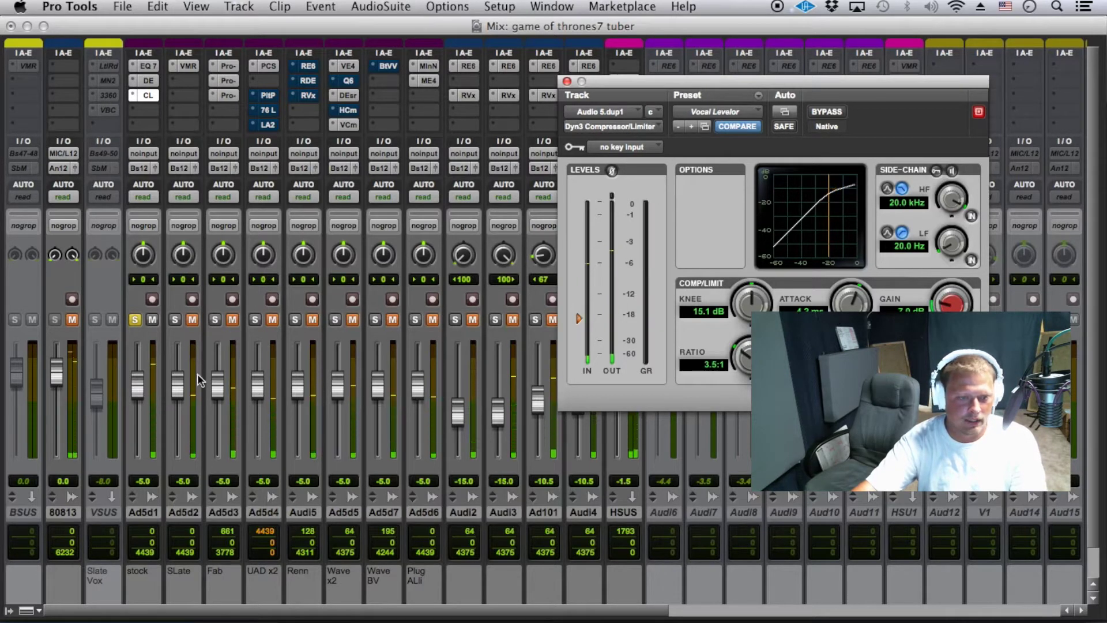
Bypass the remaining active inserts on the SLate, Fab, UAD x2, Wave x2 and Plug ALli vocal tracks.
ctrl+super+click(228, 95)
ctrl+super+click(228, 81)
ctrl+super+click(228, 66)
ctrl+super+click(188, 66)
ctrl+super+click(268, 66)
ctrl+super+click(348, 66)
ctrl+super+click(348, 80)
ctrl+super+click(348, 95)
ctrl+super+click(348, 124)
key(space)
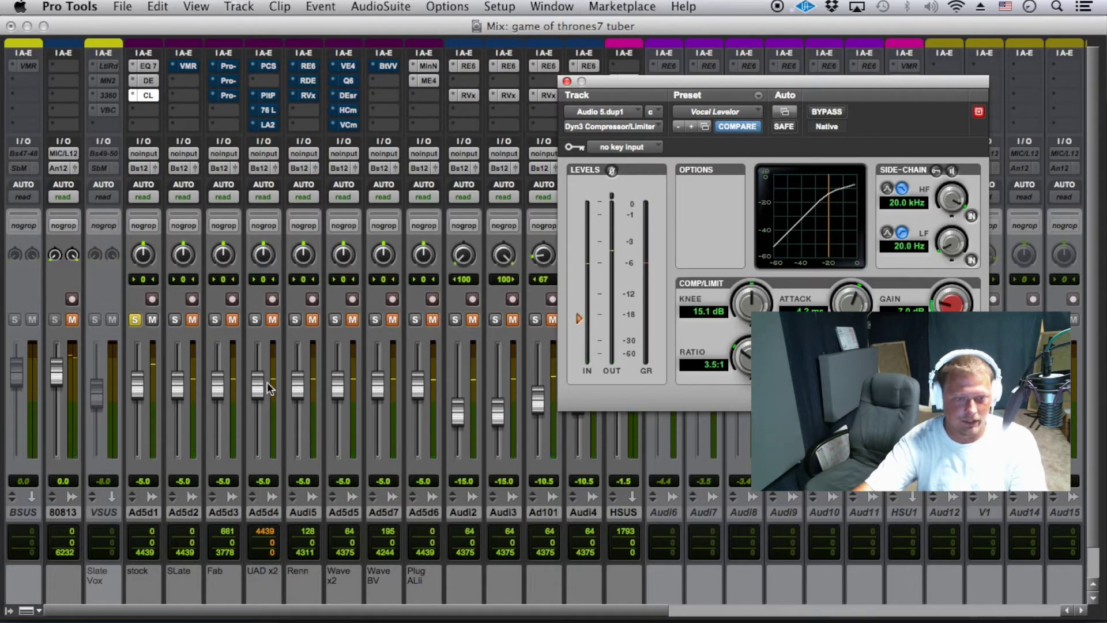
key(space)
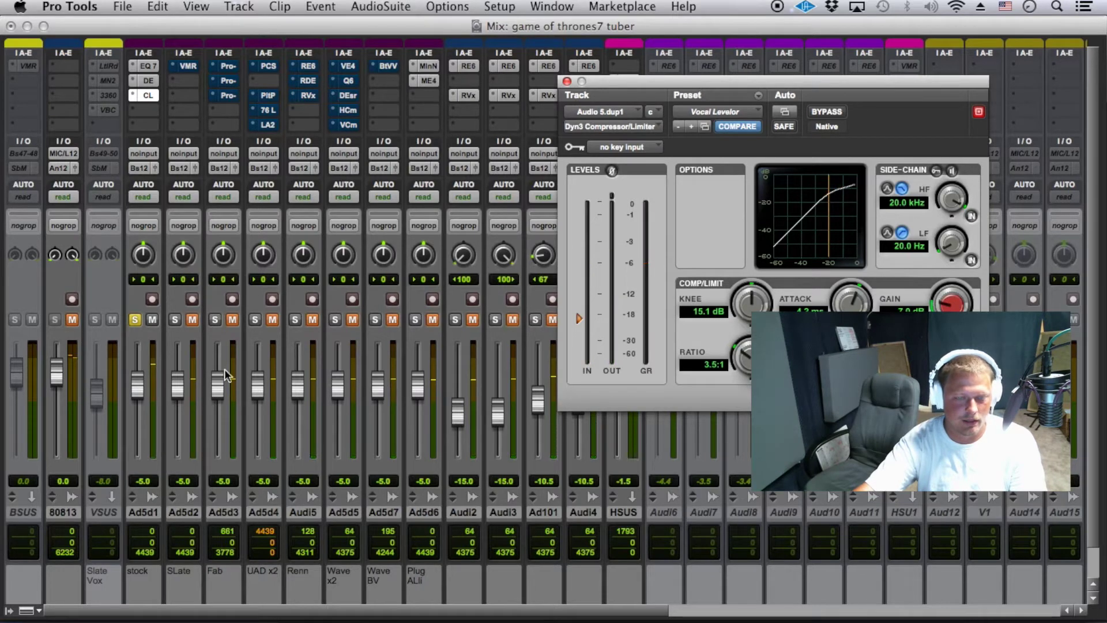
super+click(427, 80)
super+click(427, 65)
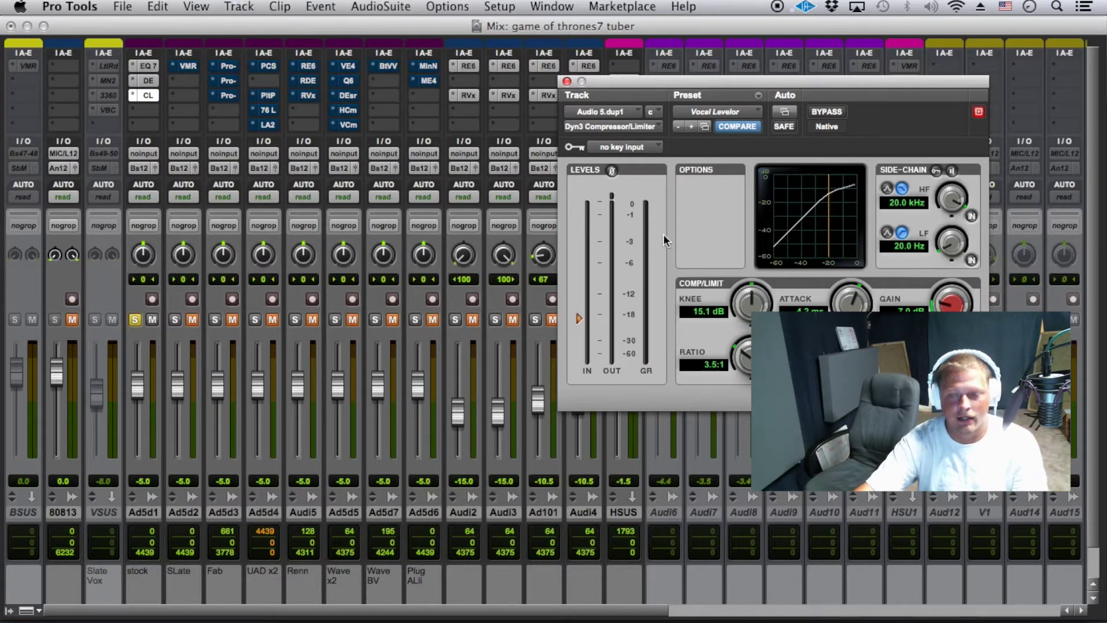
Reset the compressor's makeup gain to 0.0 dB and compare playback levels with the compressor active and bypassed.
alt+click(961, 308)
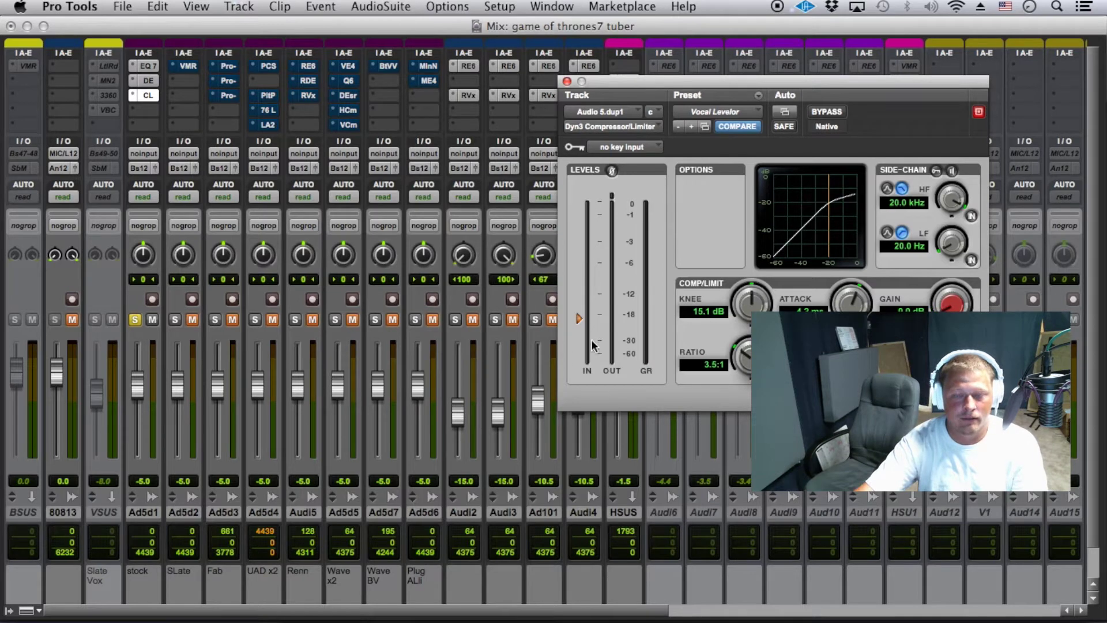
key(space)
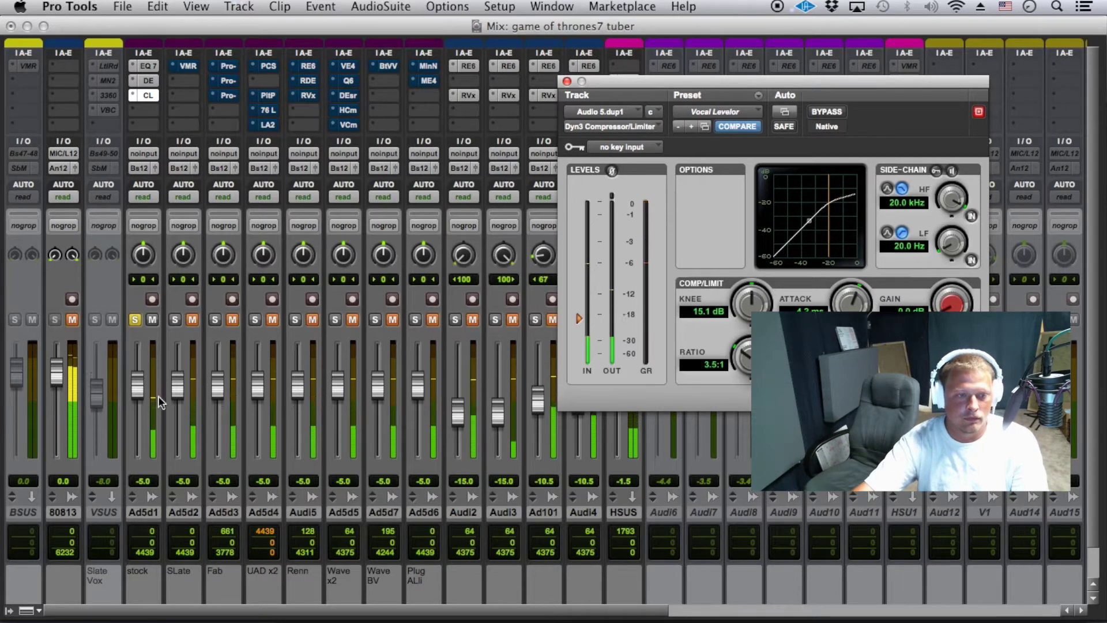
key(space)
click(809, 111)
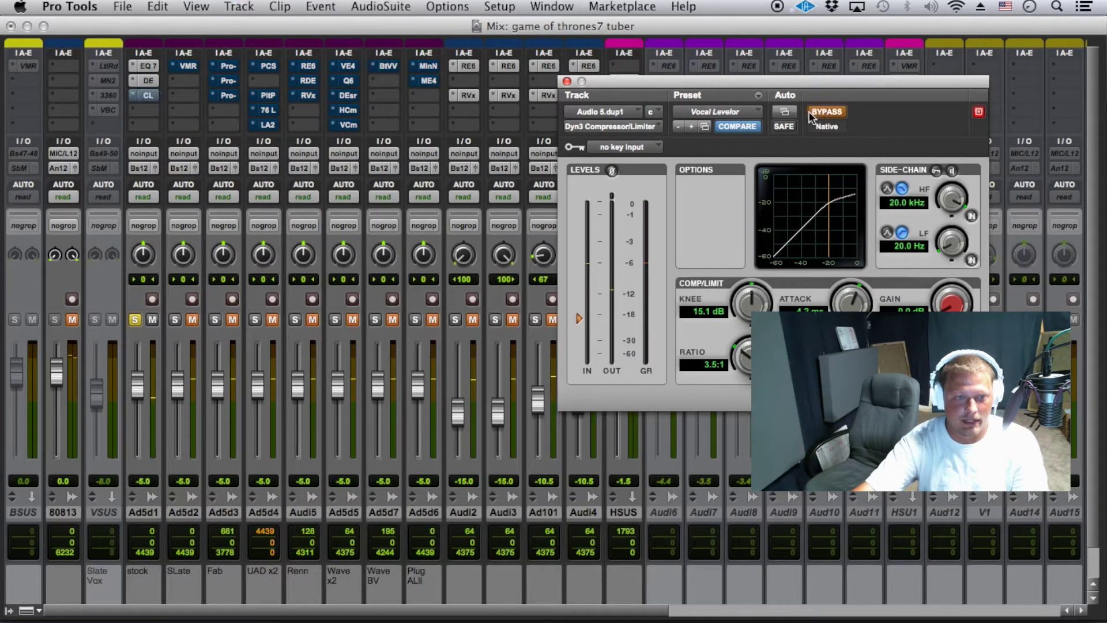
key(space)
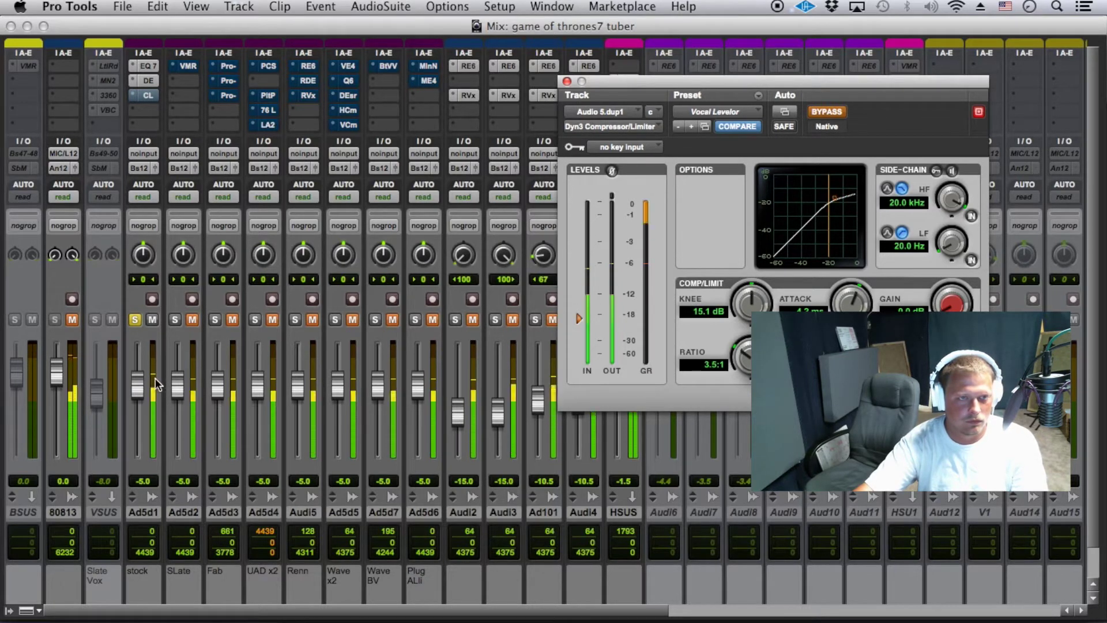
key(space)
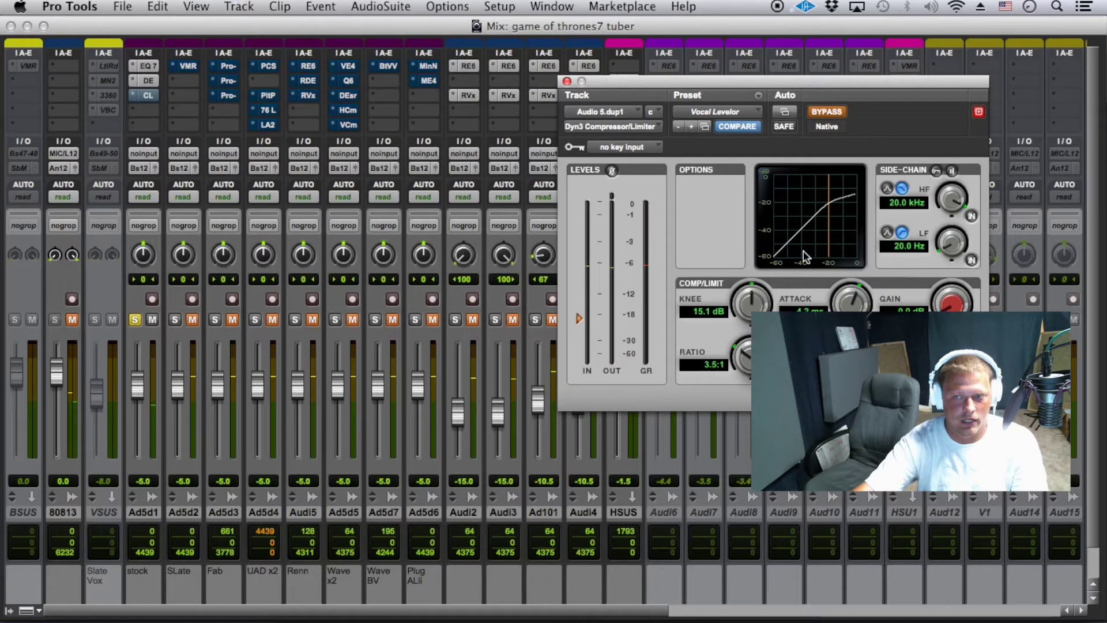
click(828, 111)
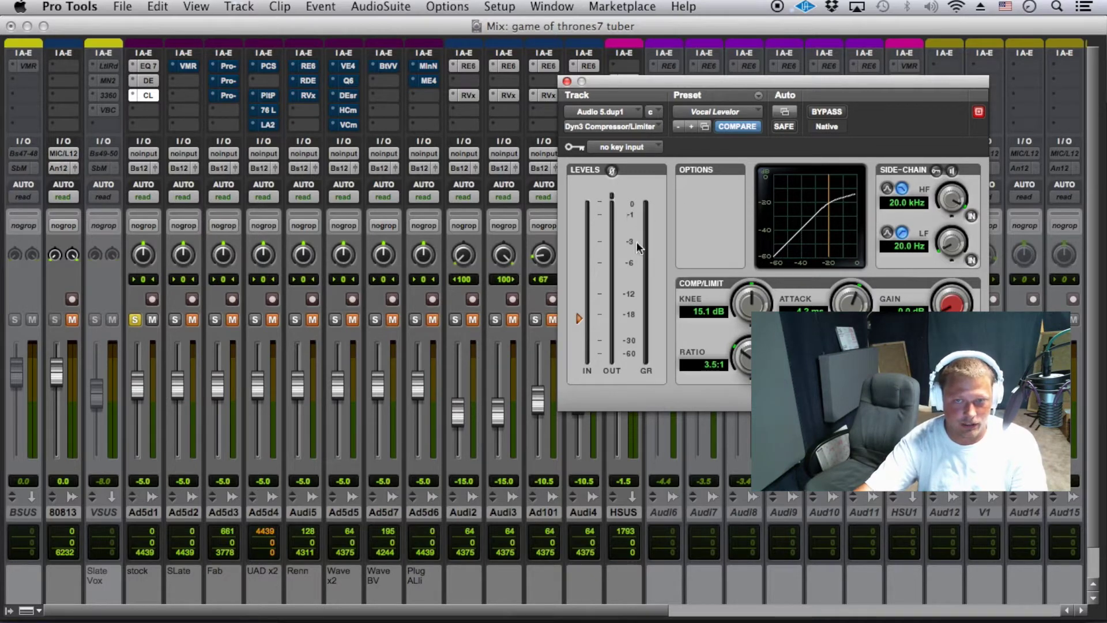
key(space)
key(space)
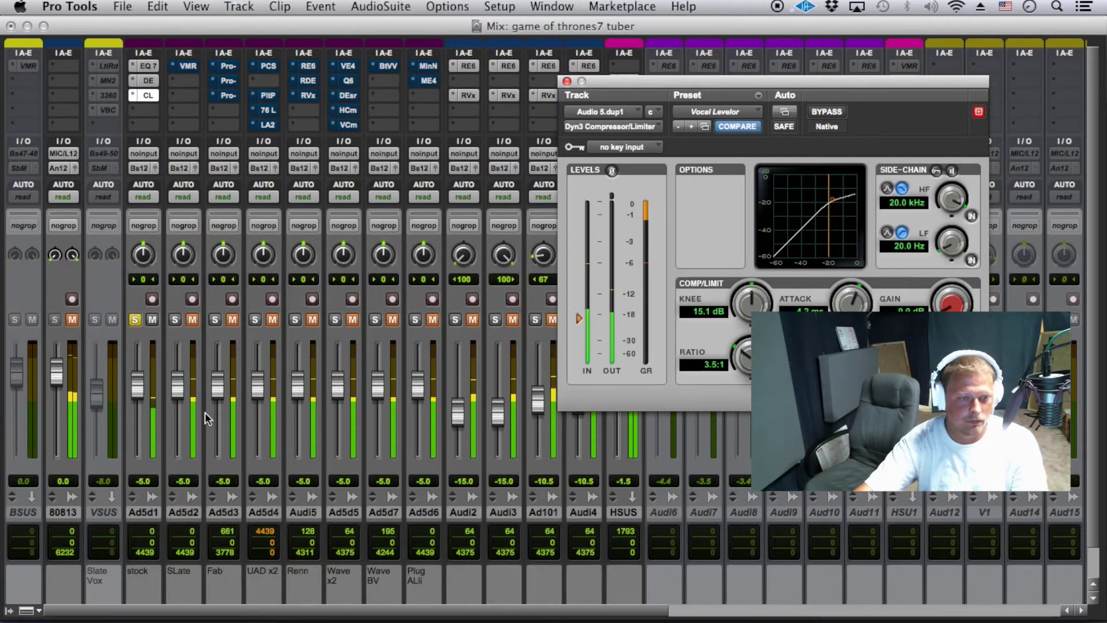
Set the compressor's makeup gain to 4.5 dB during playback, stop, and save the session.
mouse_move(943, 307)
mouse_down()
mouse_move(953, 296)
mouse_move(947, 305)
mouse_up()
key(space)
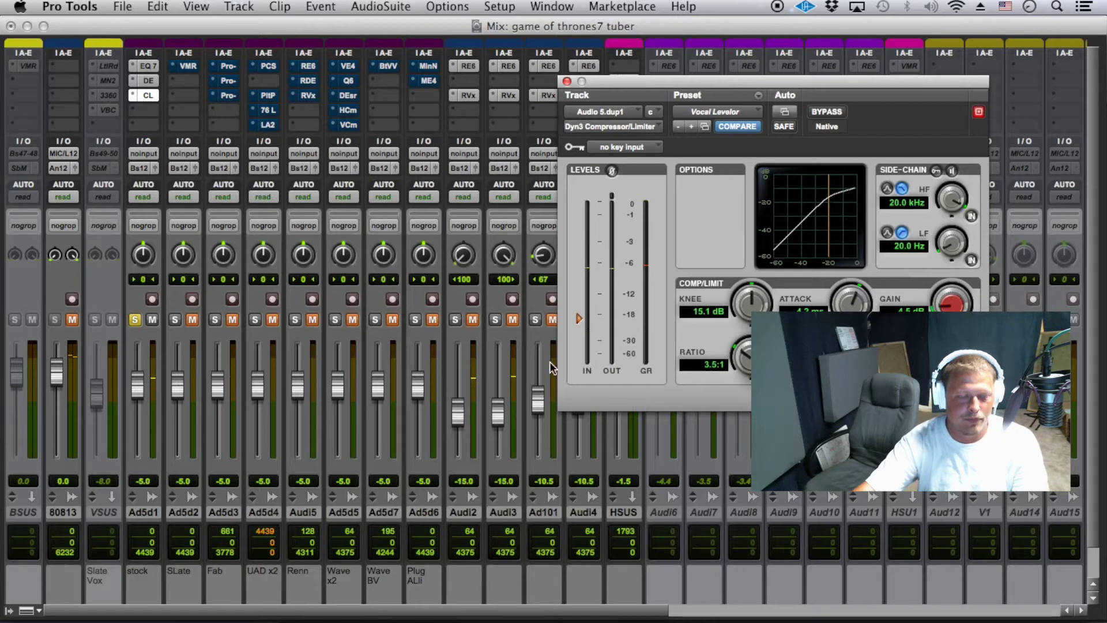
key(super+s)
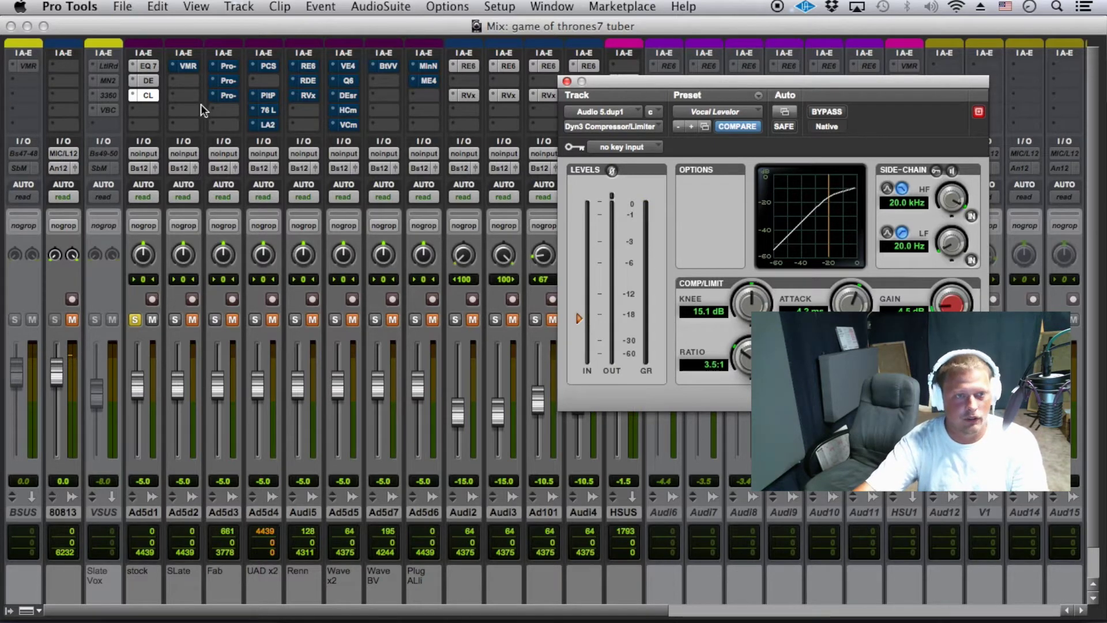
Compare the stock vocal with its EQ, de-esser and compressor bypassed and re-enabled during playback.
super+click(152, 96)
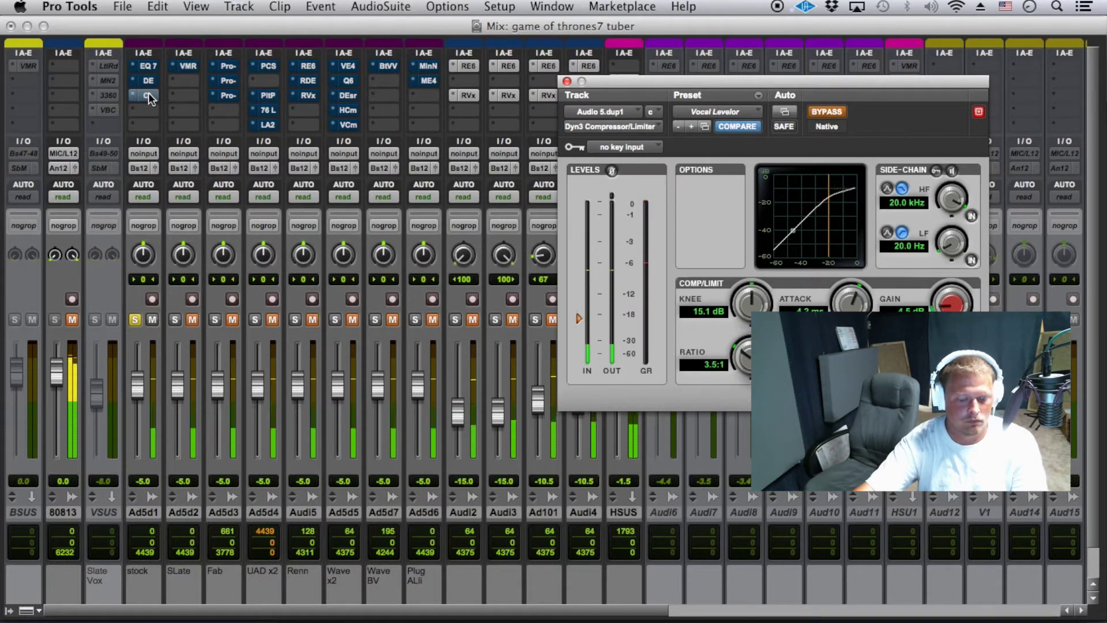
key(super+s)
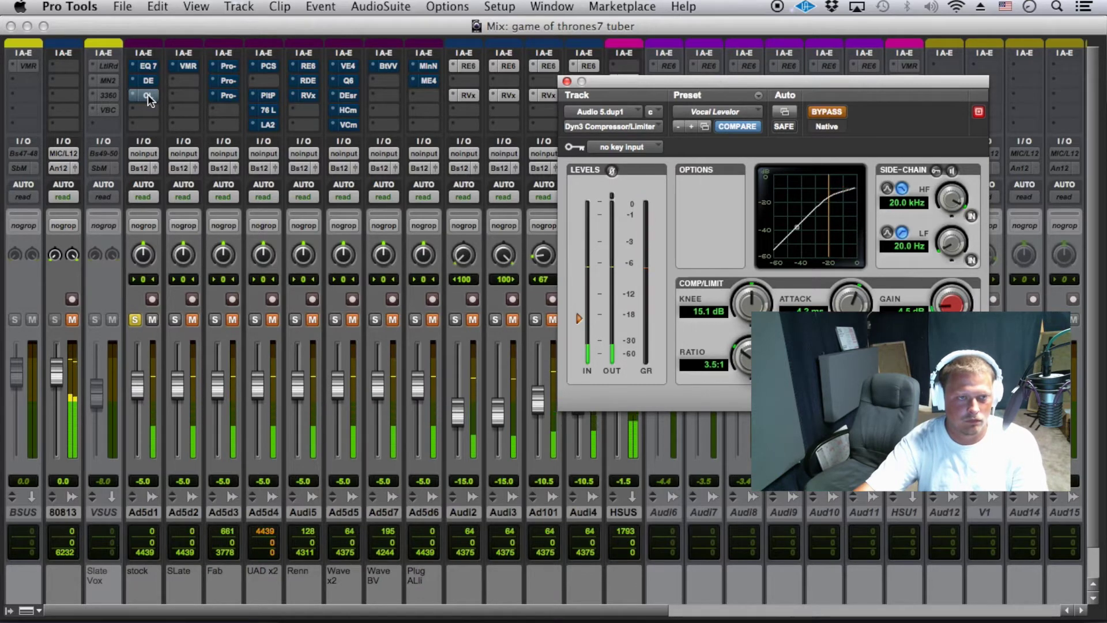
super+click(147, 95)
super+click(147, 81)
super+click(150, 65)
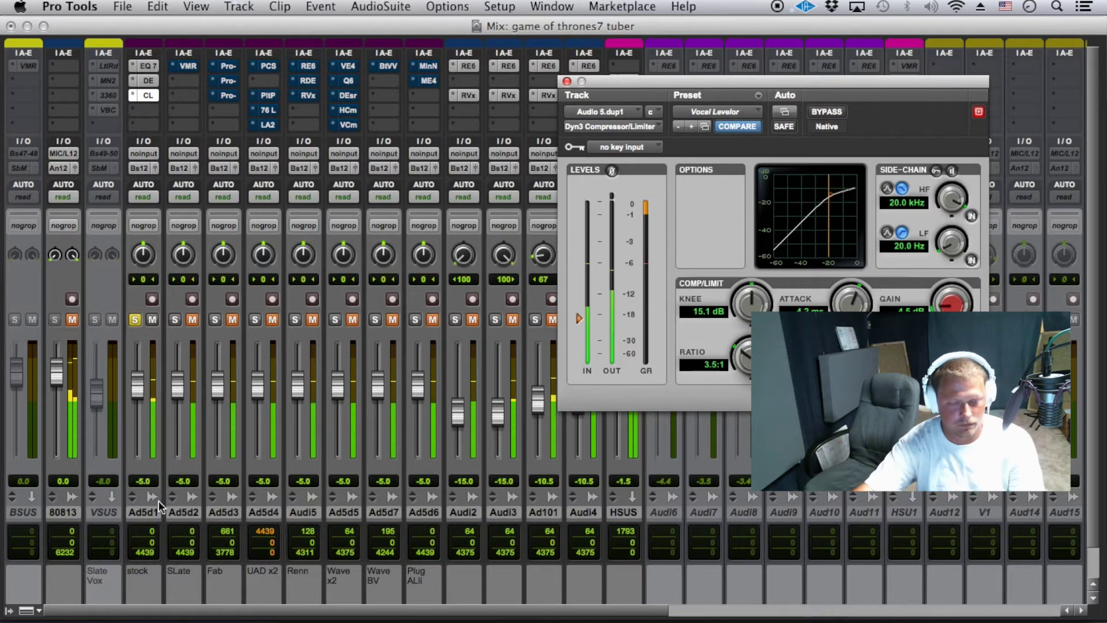
Duplicate the stock vocal track together with its plug-in chain.
right_click(141, 511)
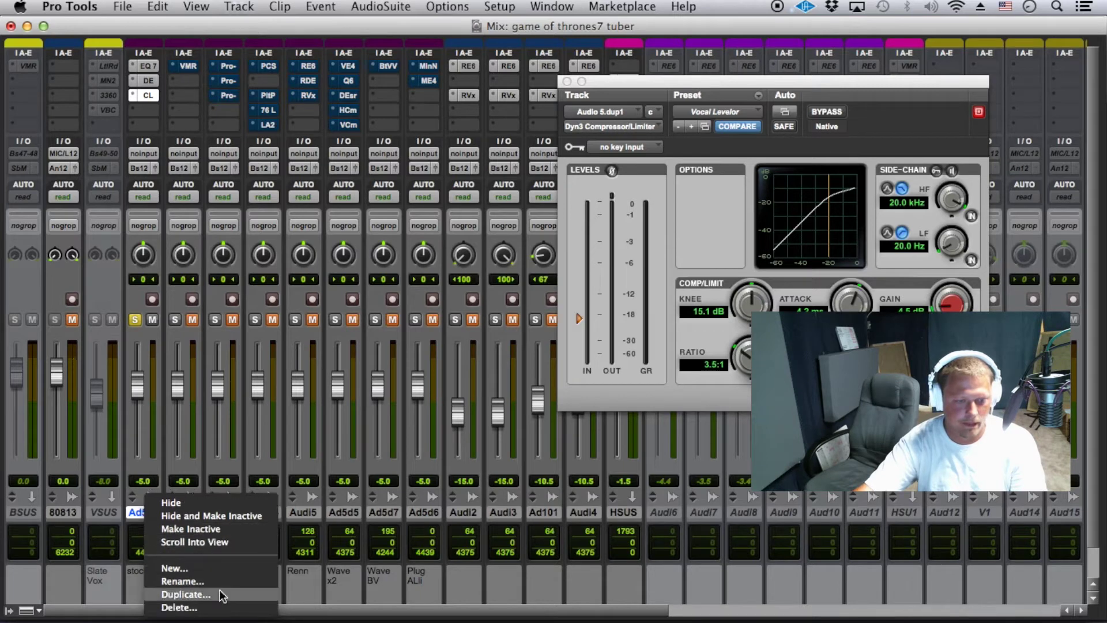
click(220, 589)
click(626, 382)
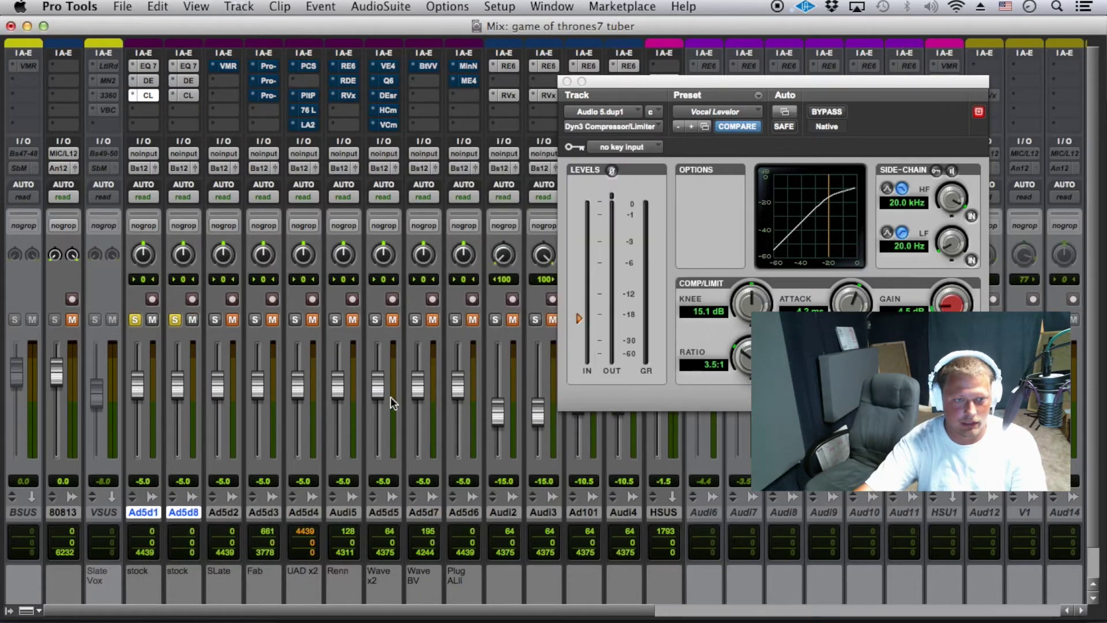
Bypass all three inserts on the original stock track, unsolo it, and save the session.
super+click(146, 92)
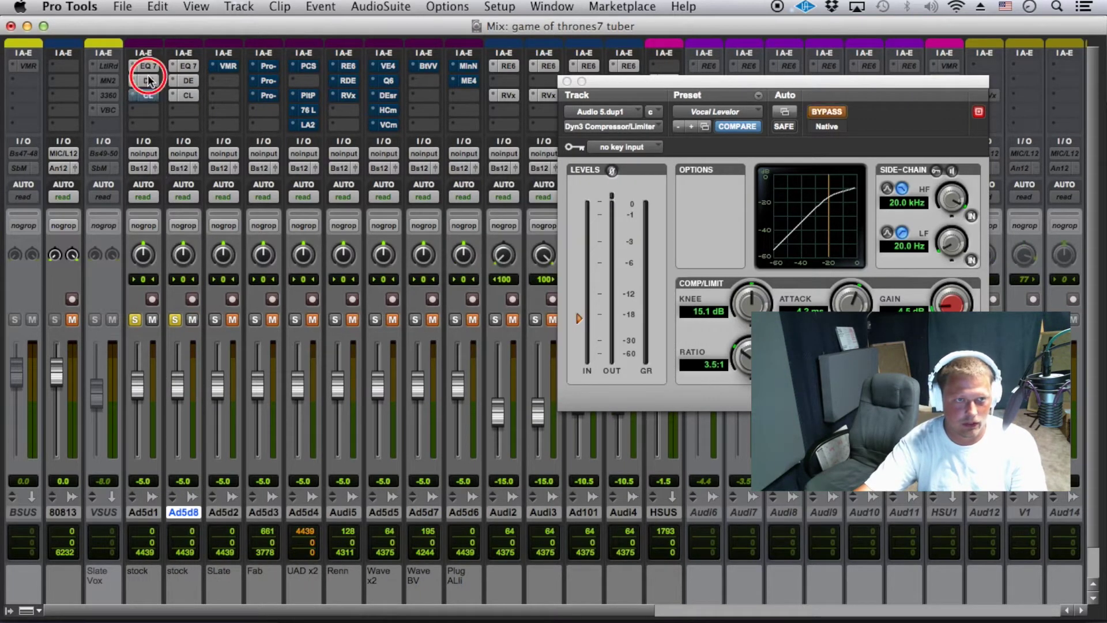
click(135, 319)
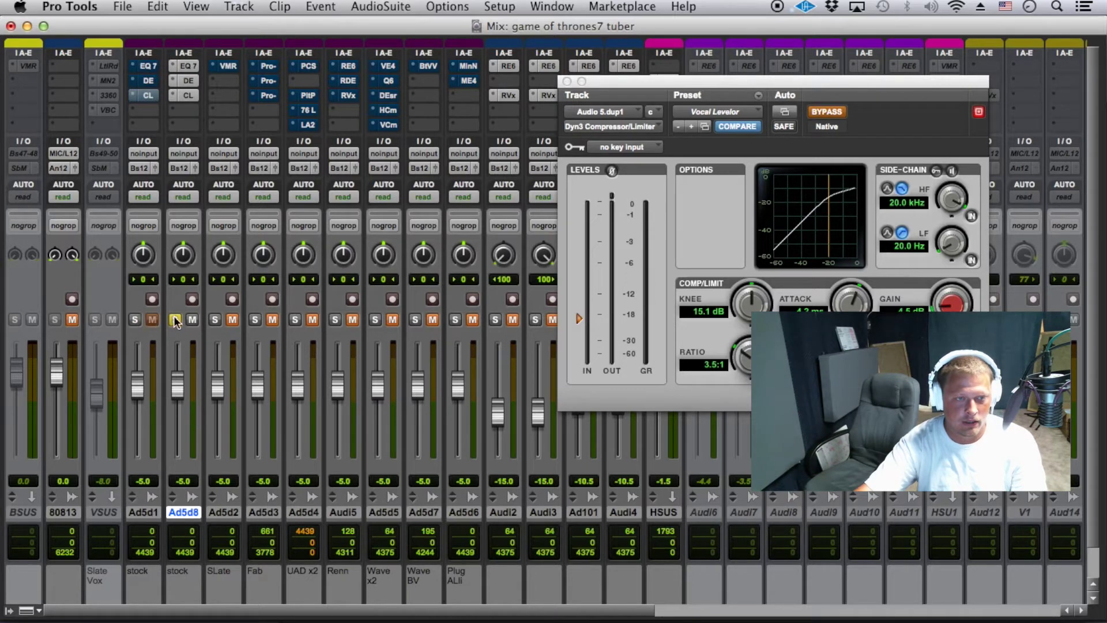
key(super+s)
Play the vocal and compare the bypassed original with the processed duplicate by alternating their solos.
key(space)
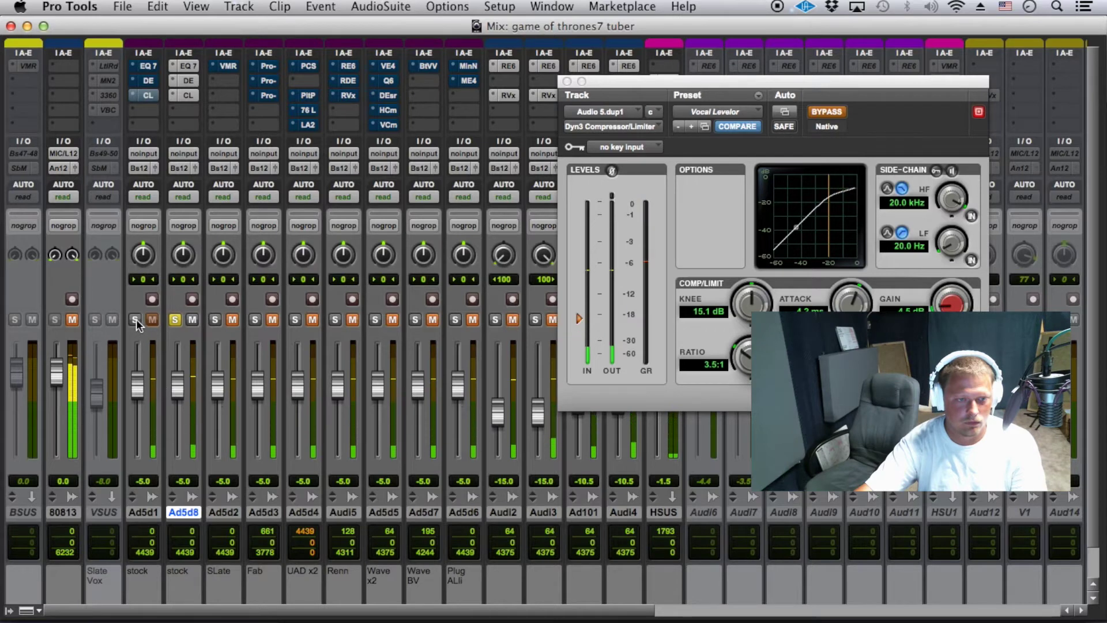
click(136, 320)
click(176, 320)
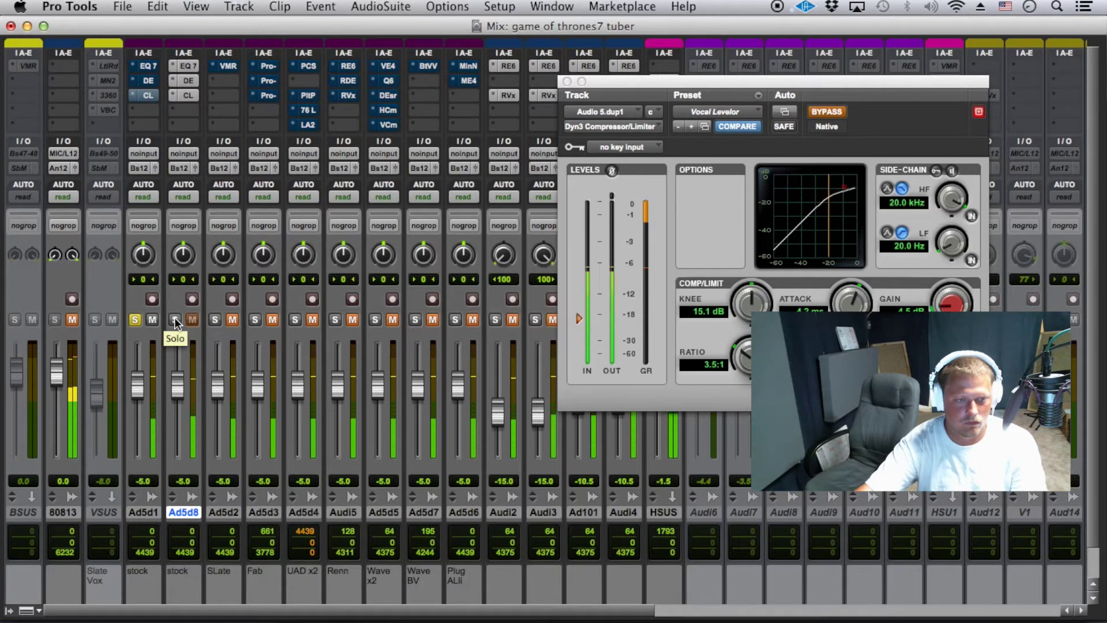
click(175, 319)
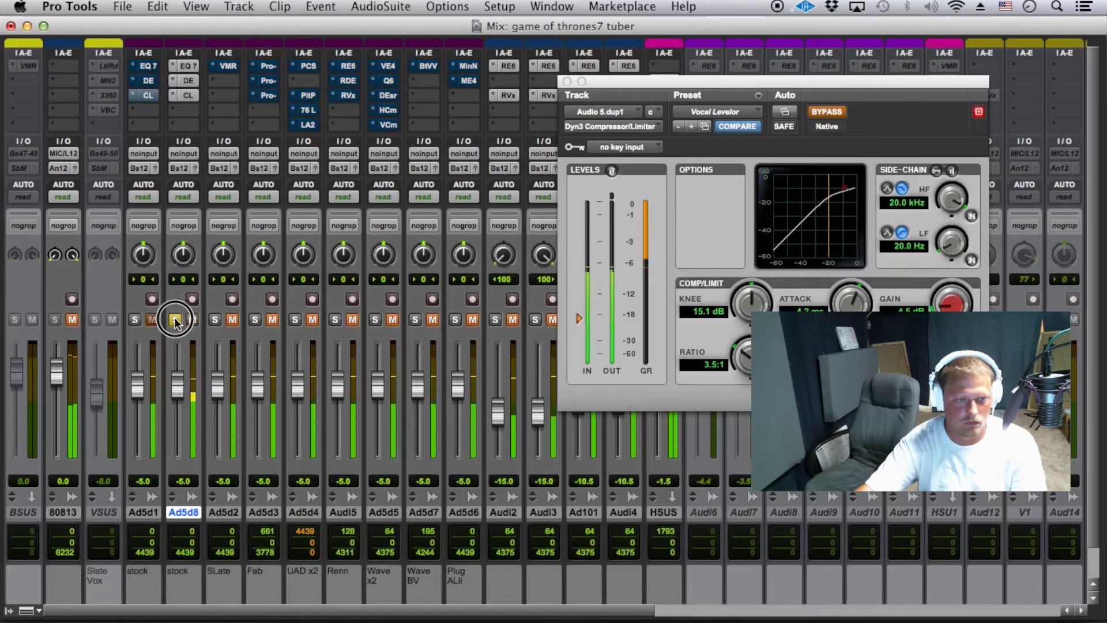
Adjust the original track's compressor gain to 5.5 dB, compare both stock tracks by solo, set it to 5.0 dB, and save.
drag(939, 307, 941, 298)
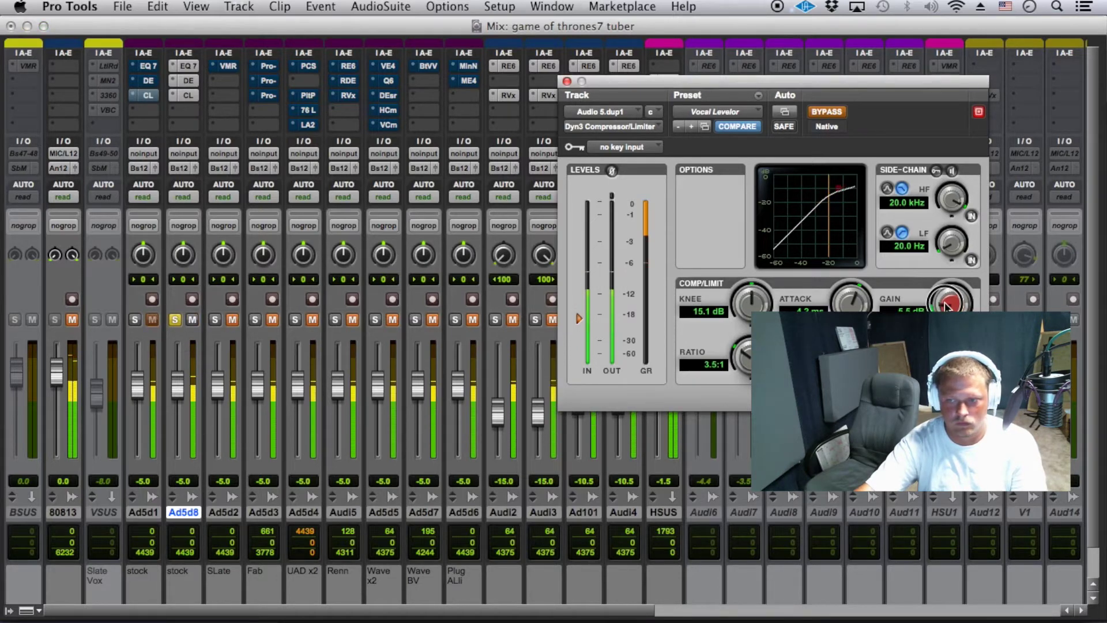
click(135, 320)
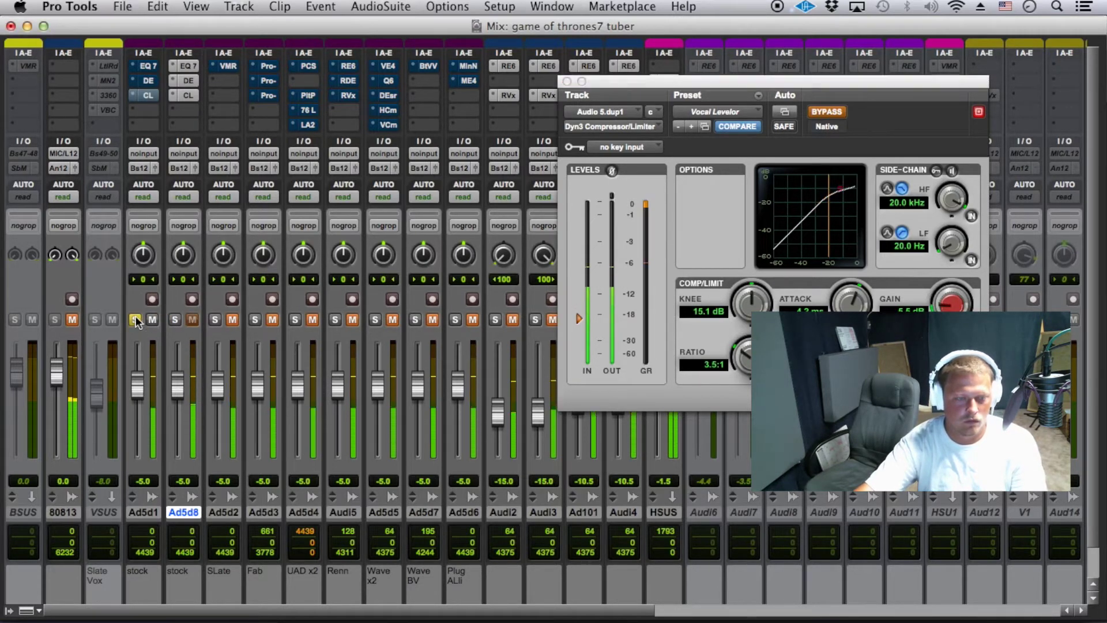
click(179, 320)
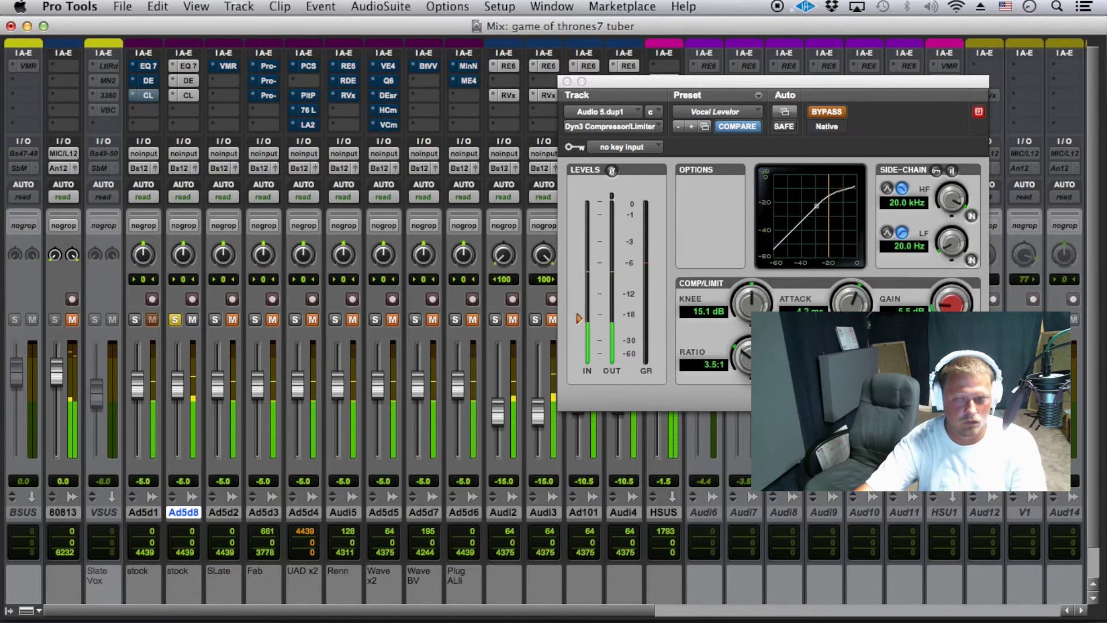
drag(949, 304, 944, 307)
key(super+s)
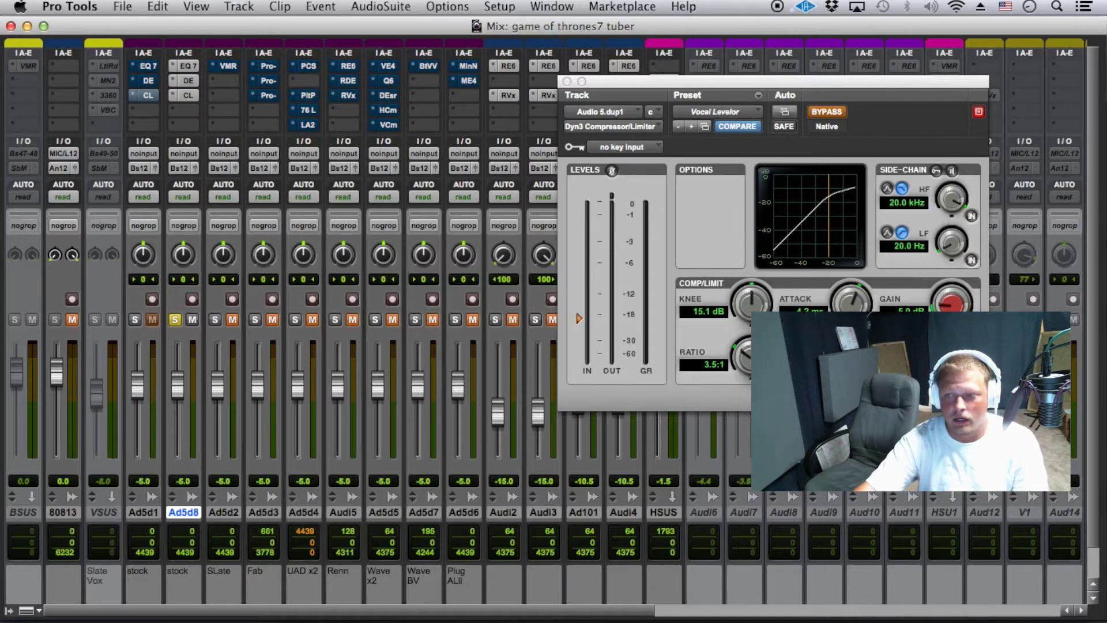
Raise the original track's compressor gain to 8.7 dB, solo that track, and return the gain to 5.0 dB.
drag(952, 303, 959, 256)
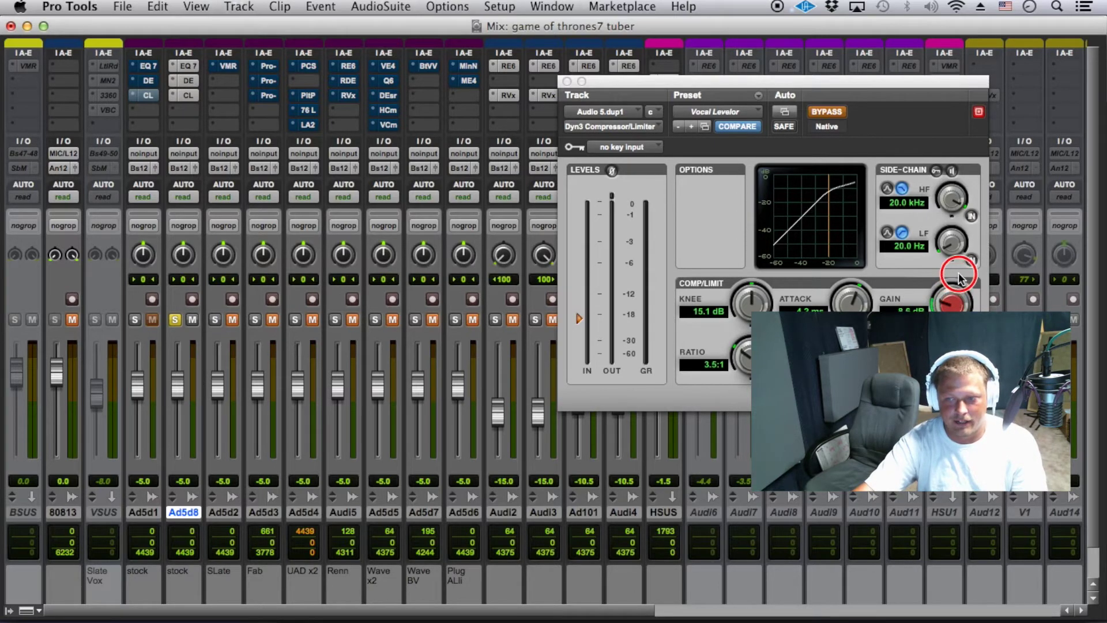
click(135, 321)
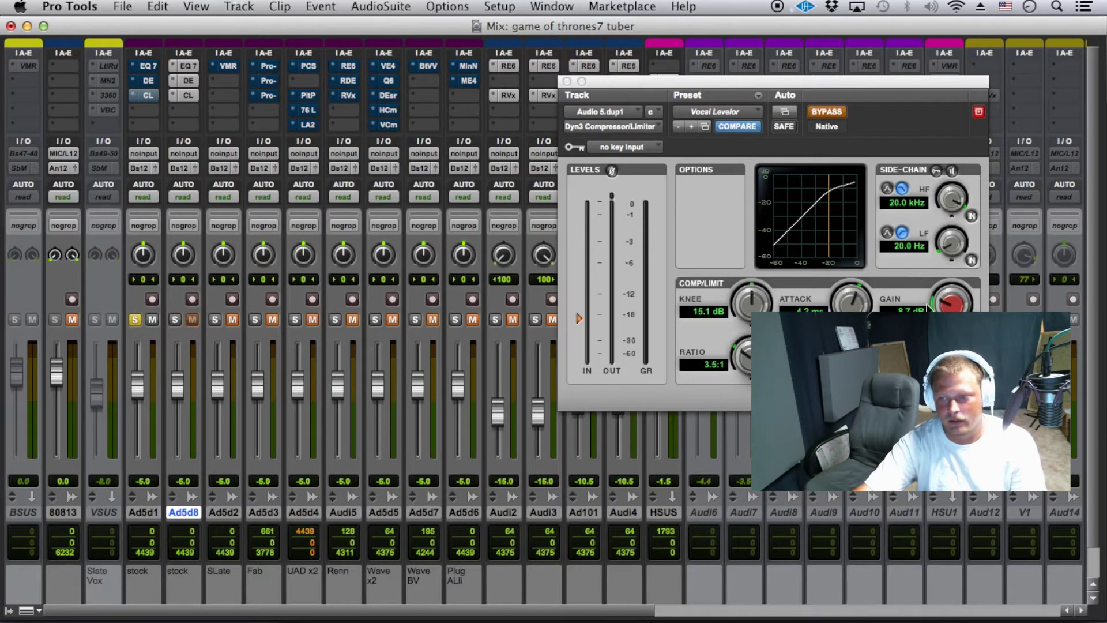
drag(928, 307, 930, 343)
Postpone the system update reminder until tomorrow and save the session.
click(1084, 63)
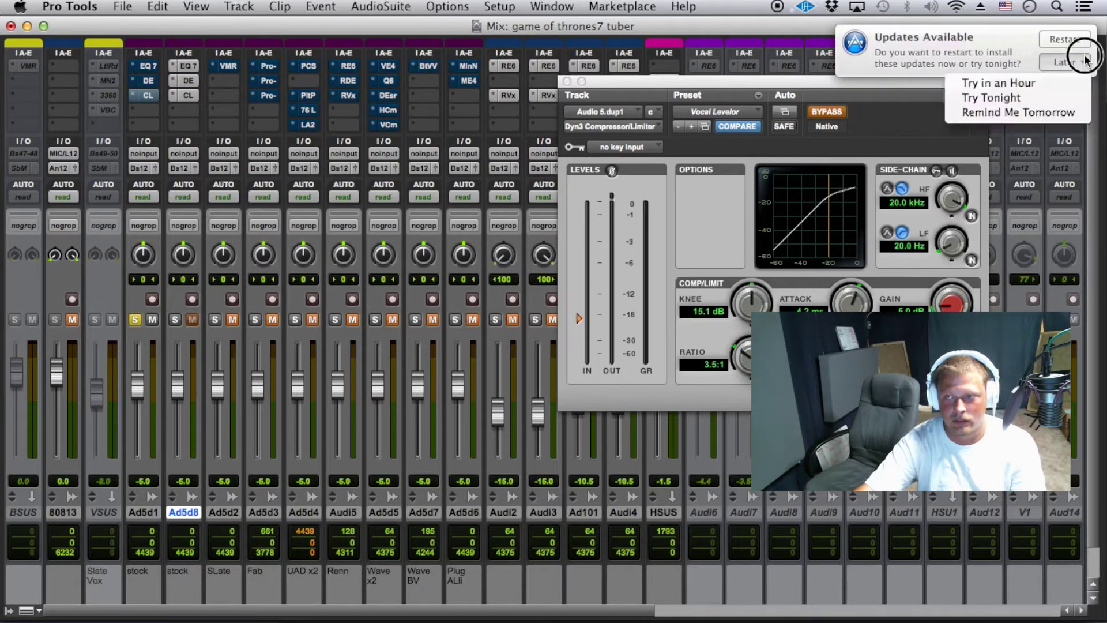
click(1080, 113)
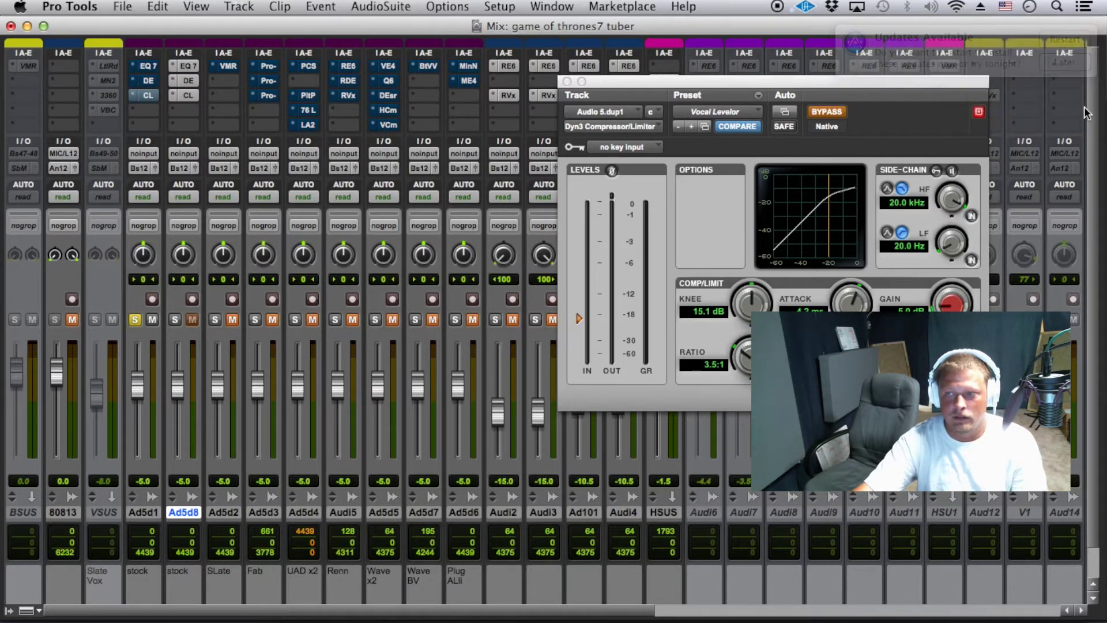
key(super+s)
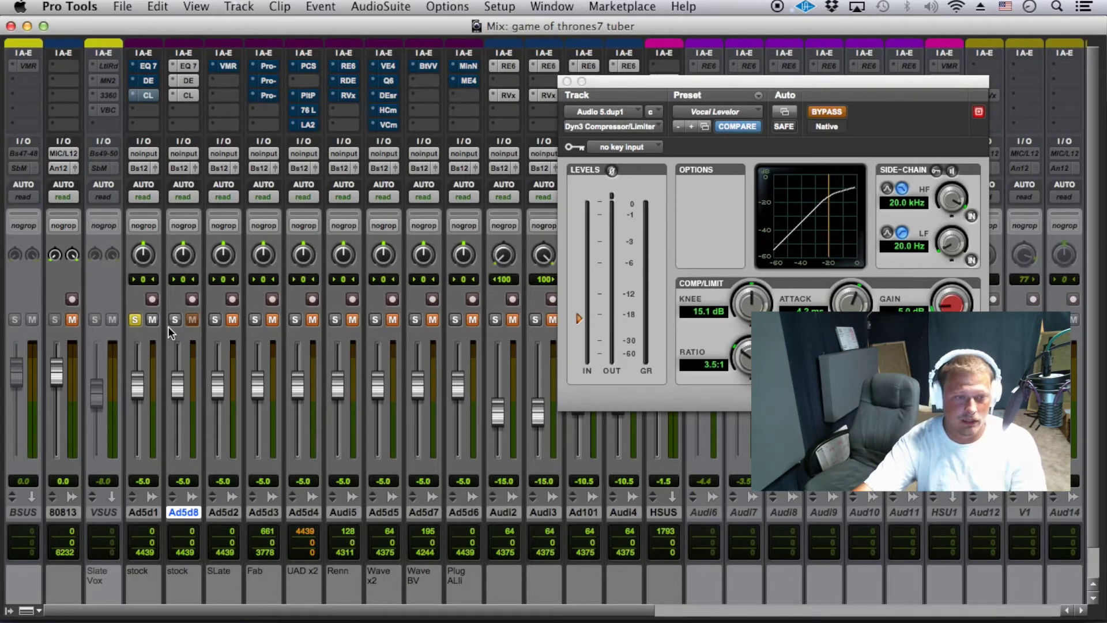
Play the vocal, compare the bypassed original with the processed stock duplicate by alternating their solos, and save the session.
key(space)
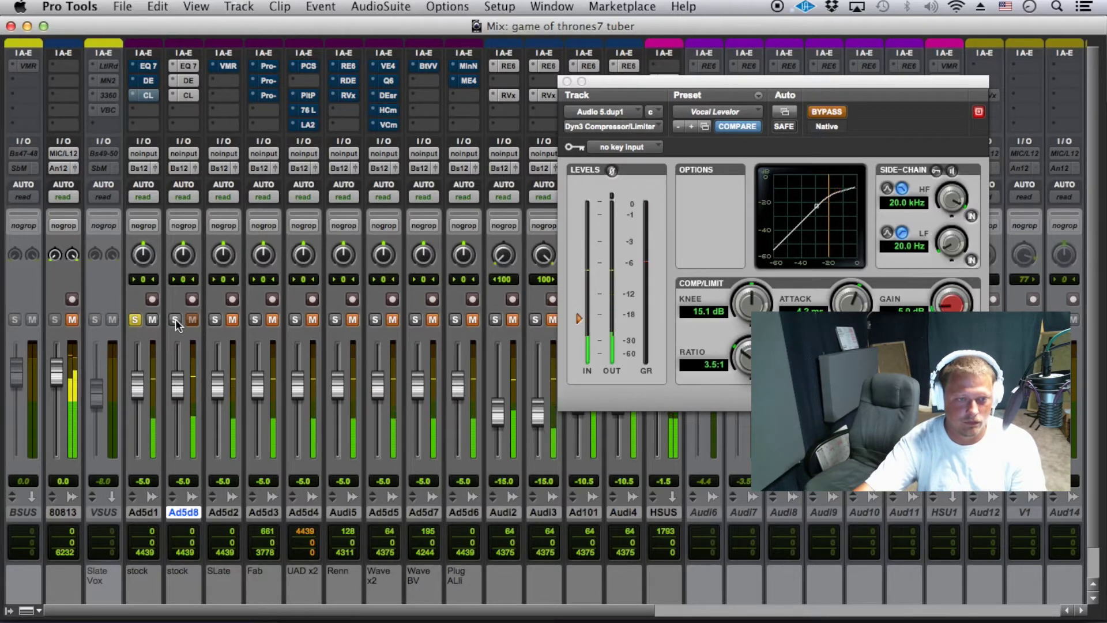
click(175, 320)
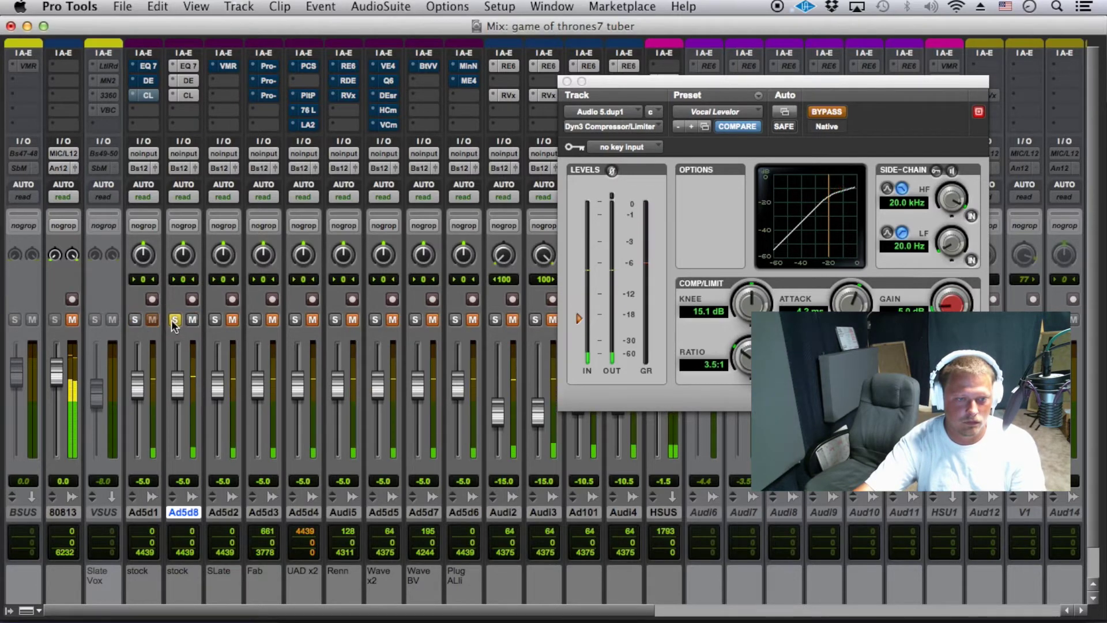
click(137, 321)
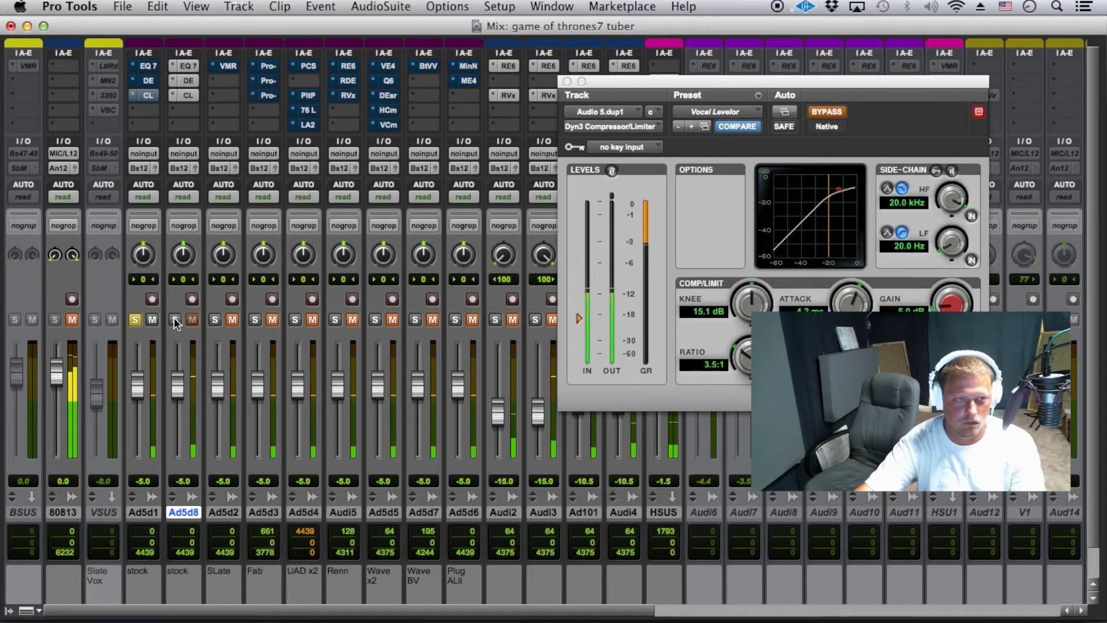
click(175, 320)
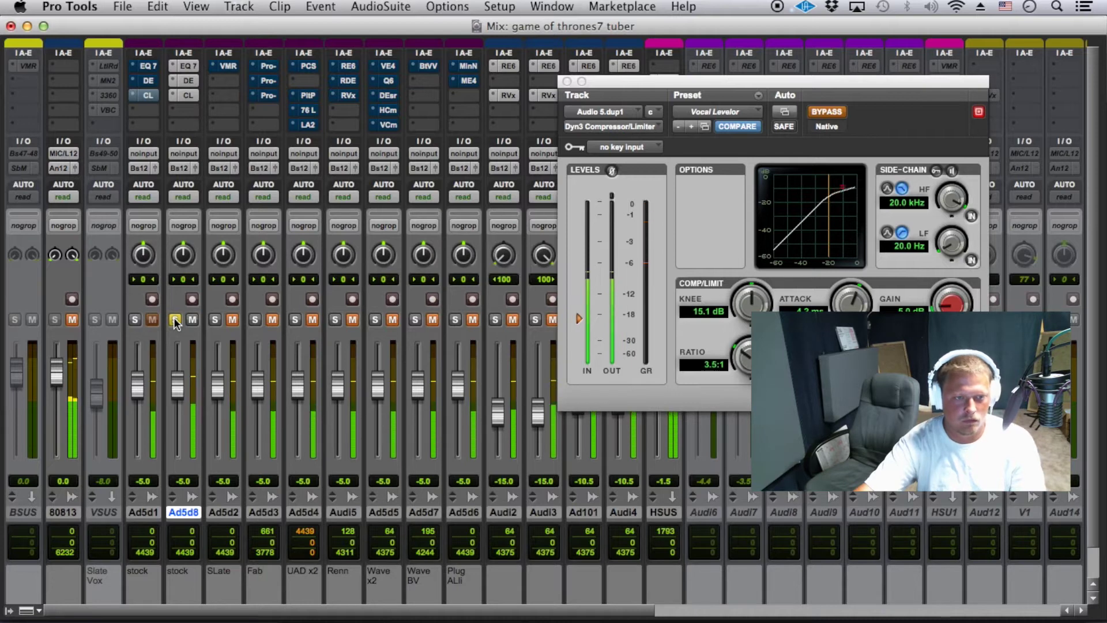
key(super+s)
key(space)
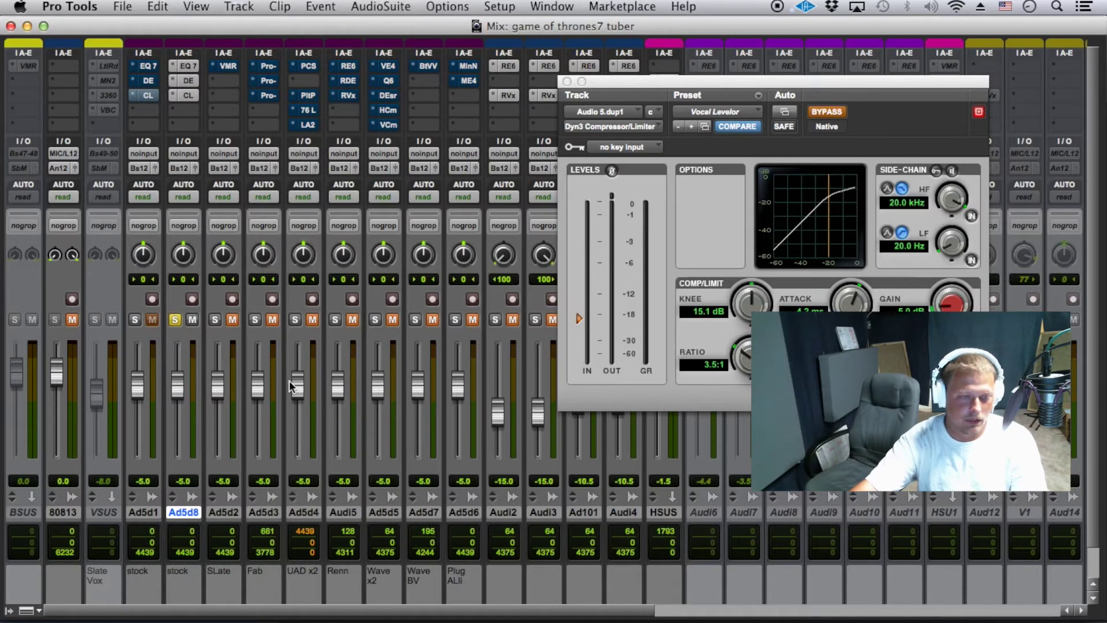
Try the bypassed original's fader at -3.5 dB against the processed duplicate using their solos, and return it to -5.0 dB.
drag(141, 383, 150, 345)
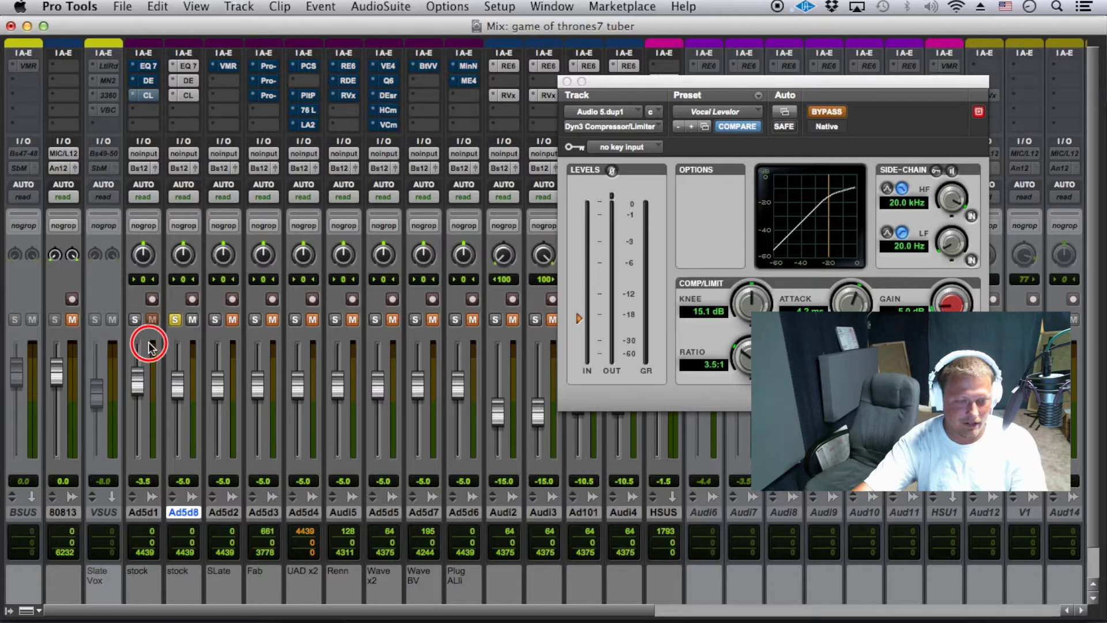
key(super+s)
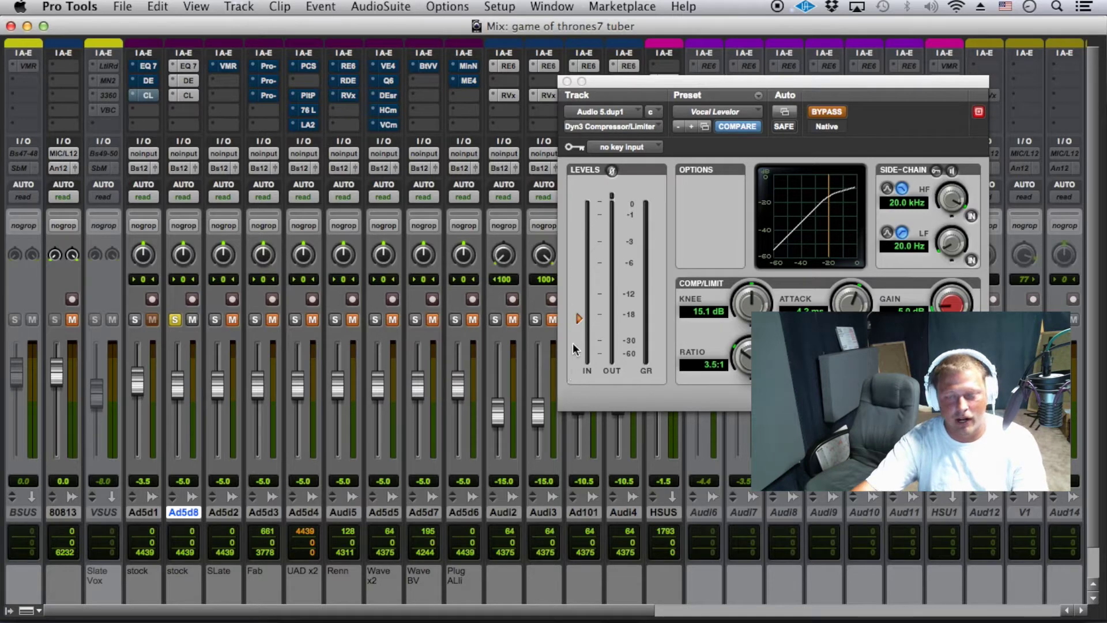
click(137, 321)
key(super+s)
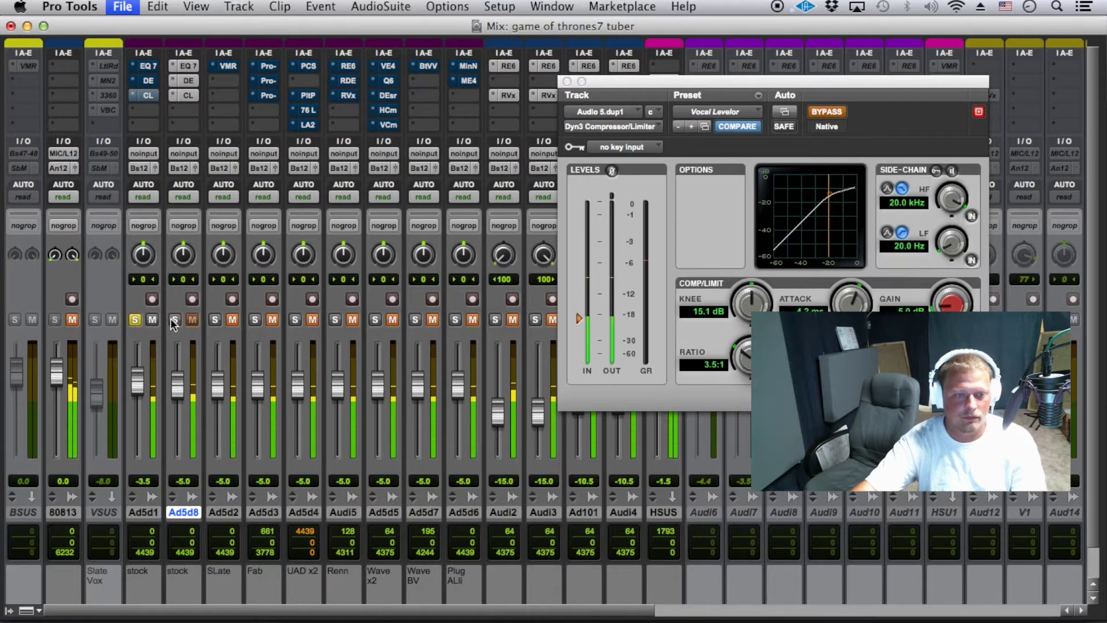
click(175, 321)
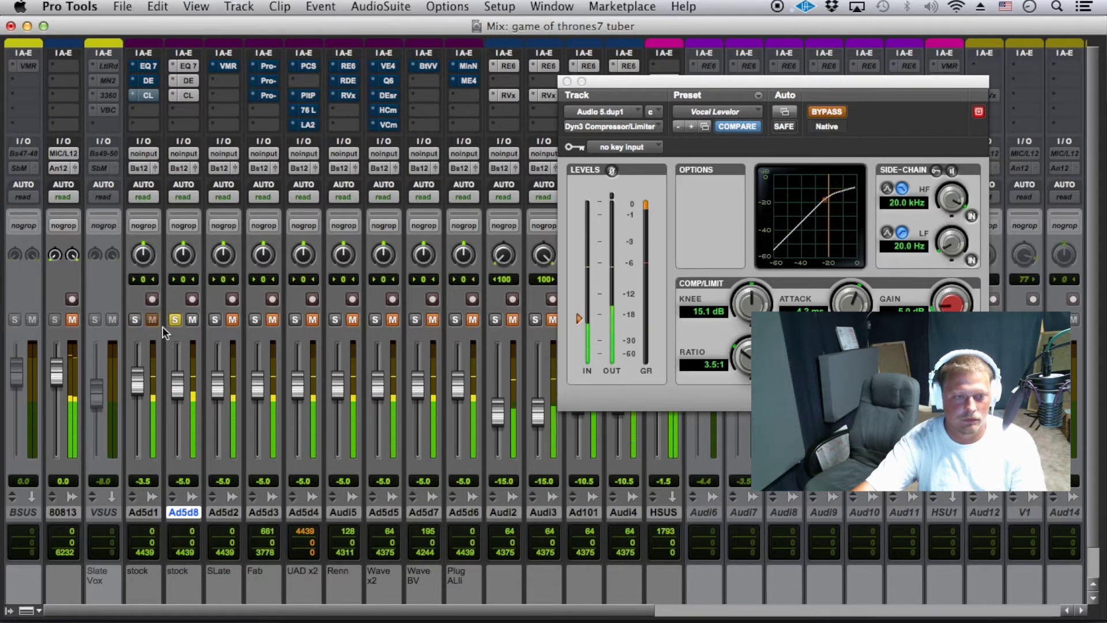
click(135, 319)
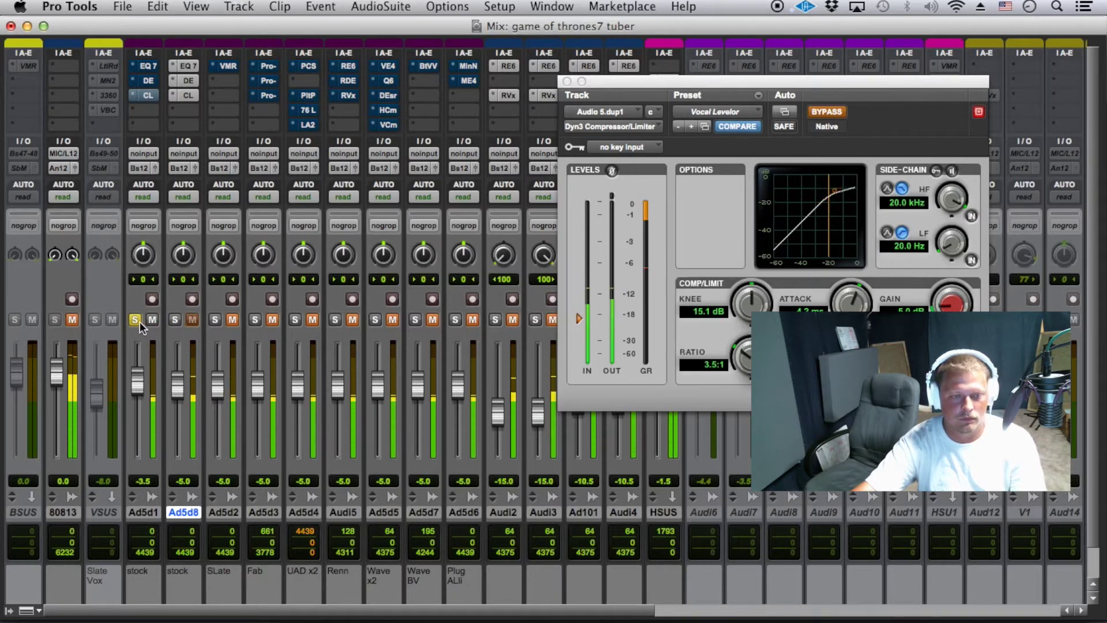
drag(136, 383, 132, 431)
key(super+s)
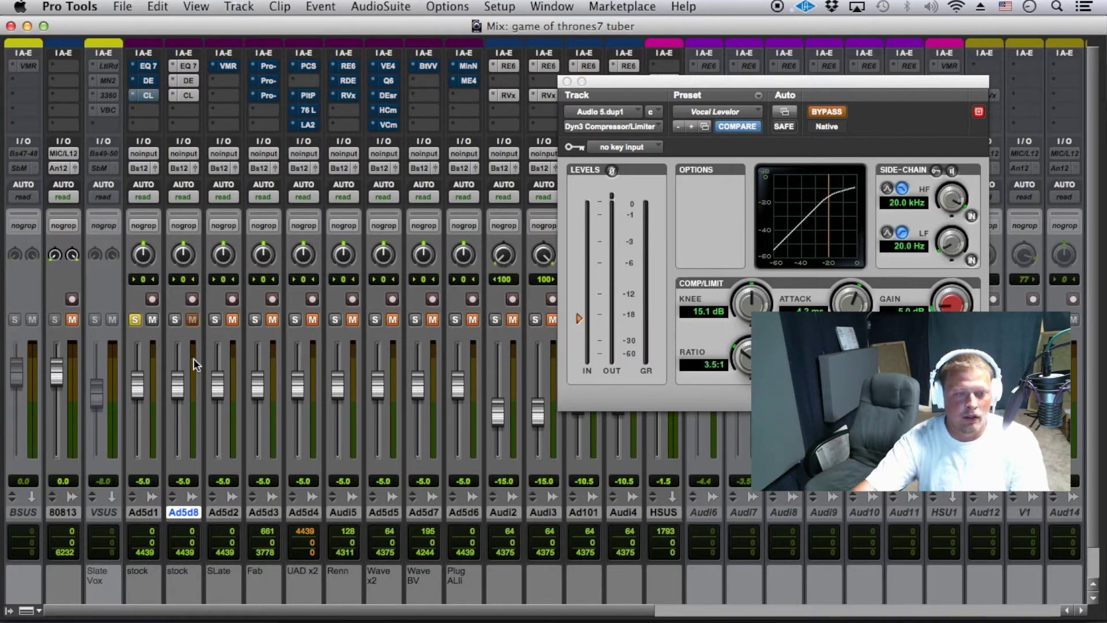
Solo the processed stock duplicate and review its compressor, de-esser and EQ settings.
click(176, 321)
click(216, 321)
key(super+s)
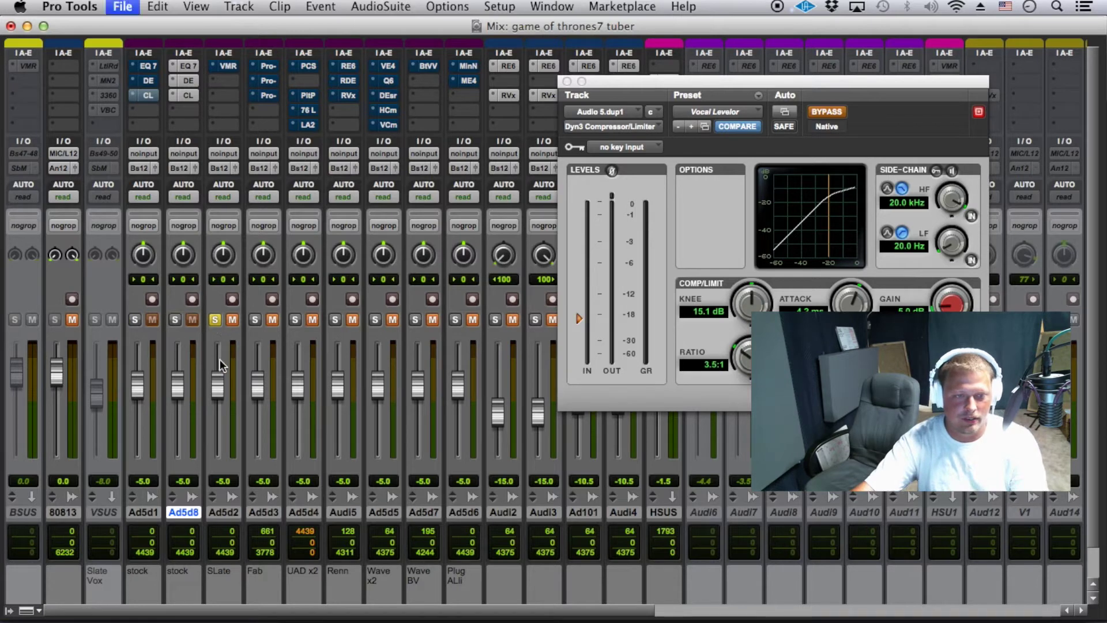
click(176, 321)
click(195, 93)
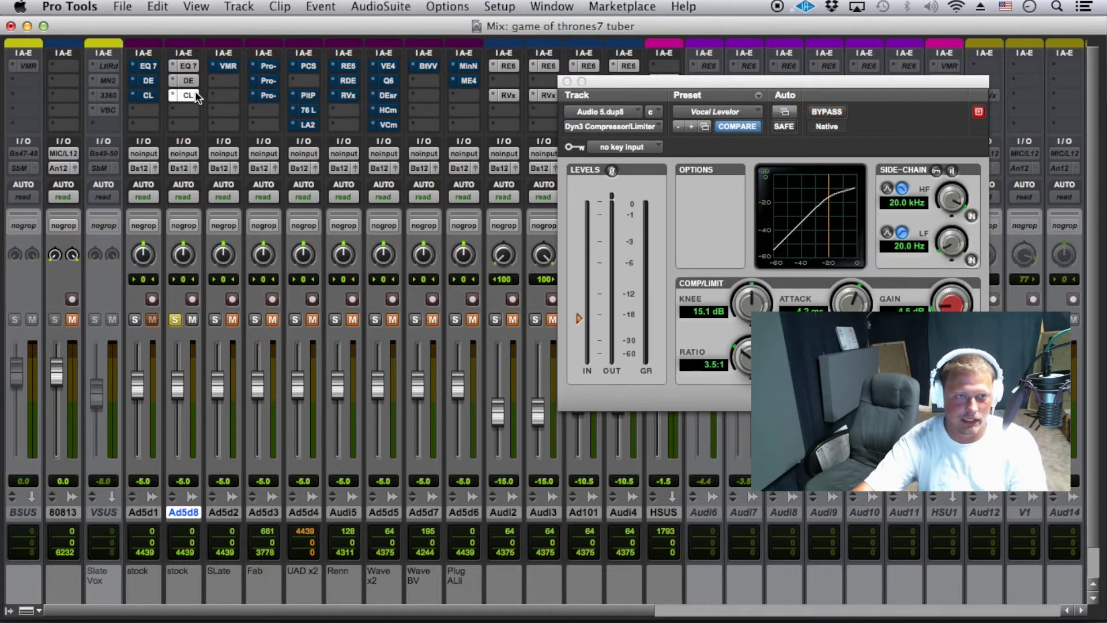
click(190, 80)
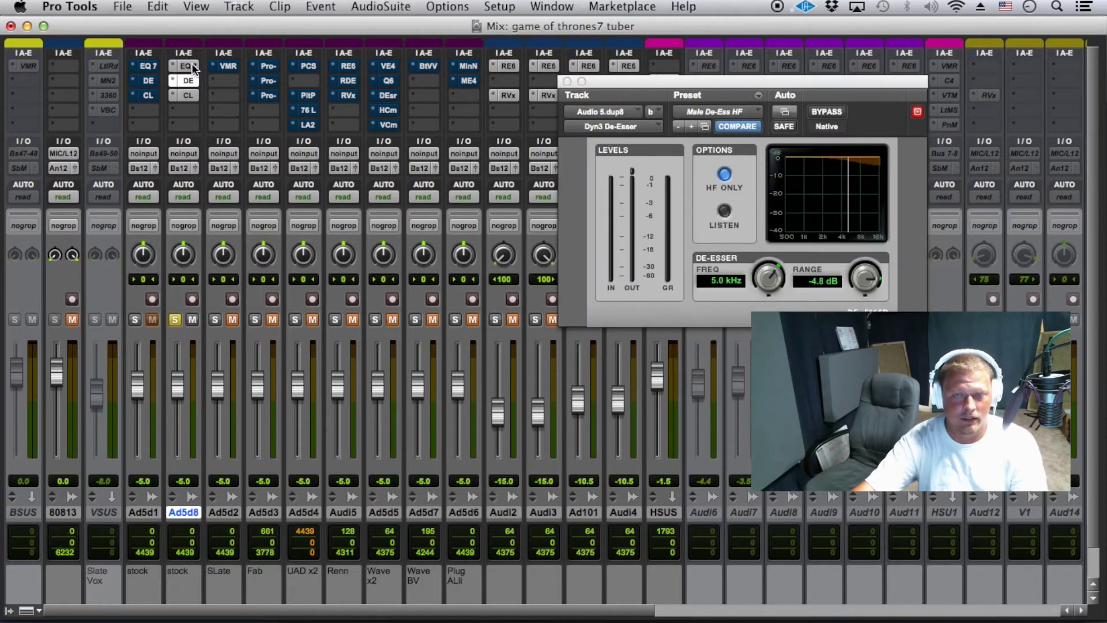
click(188, 67)
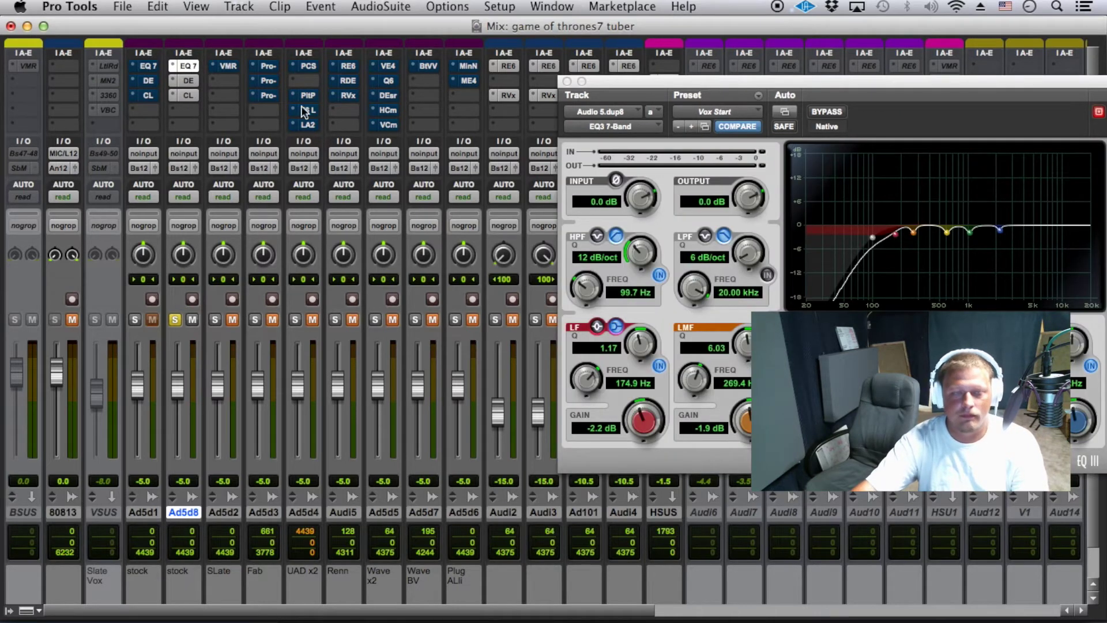
Open the Slate track's Virtual Mix Rack and browse its list of available modules.
click(230, 66)
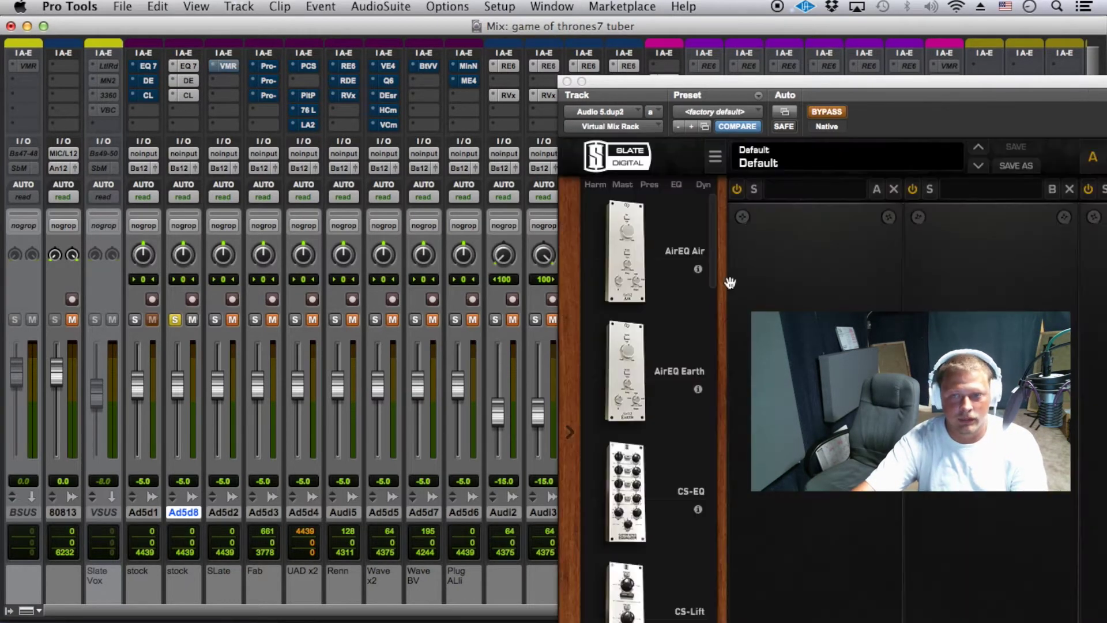
drag(698, 81, 529, 8)
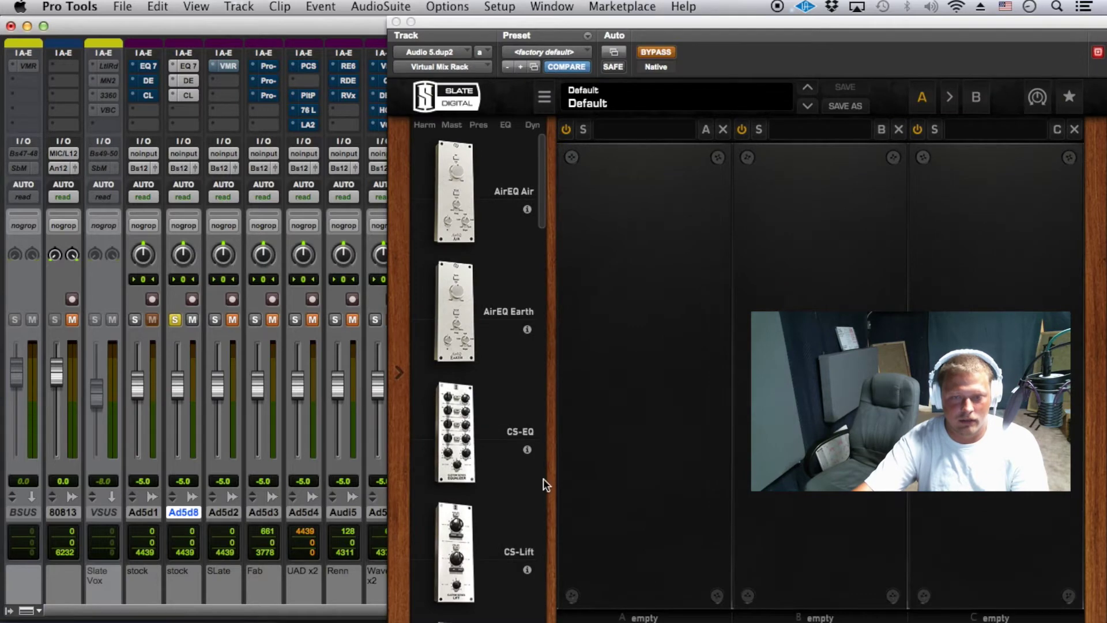
scroll(525, 507, down, 3)
scroll(529, 498, down, 15)
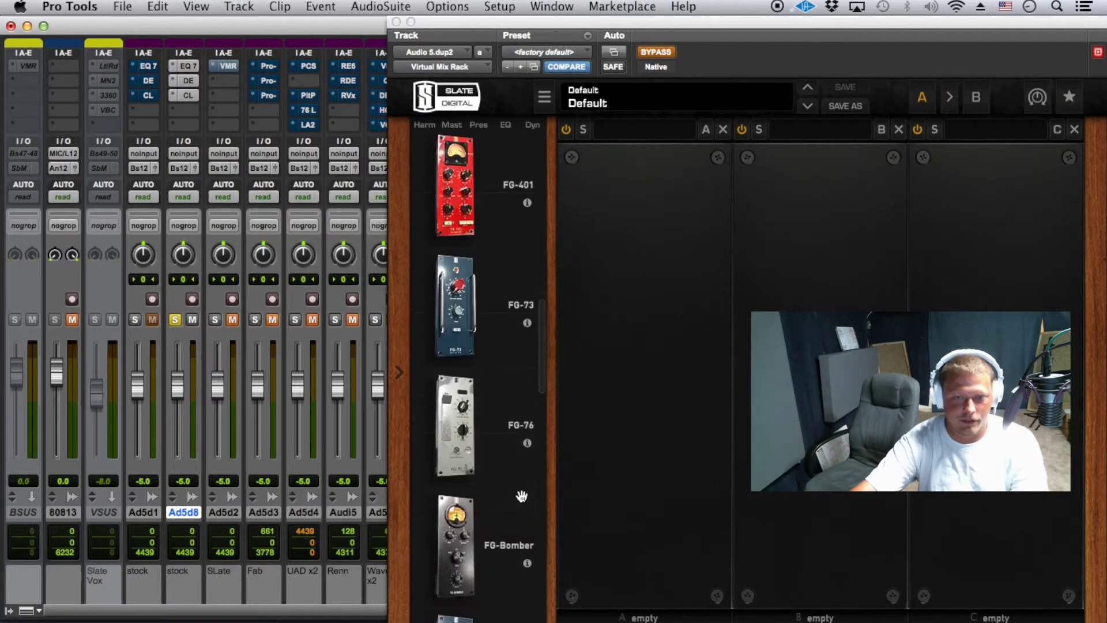
scroll(503, 473, down, 4)
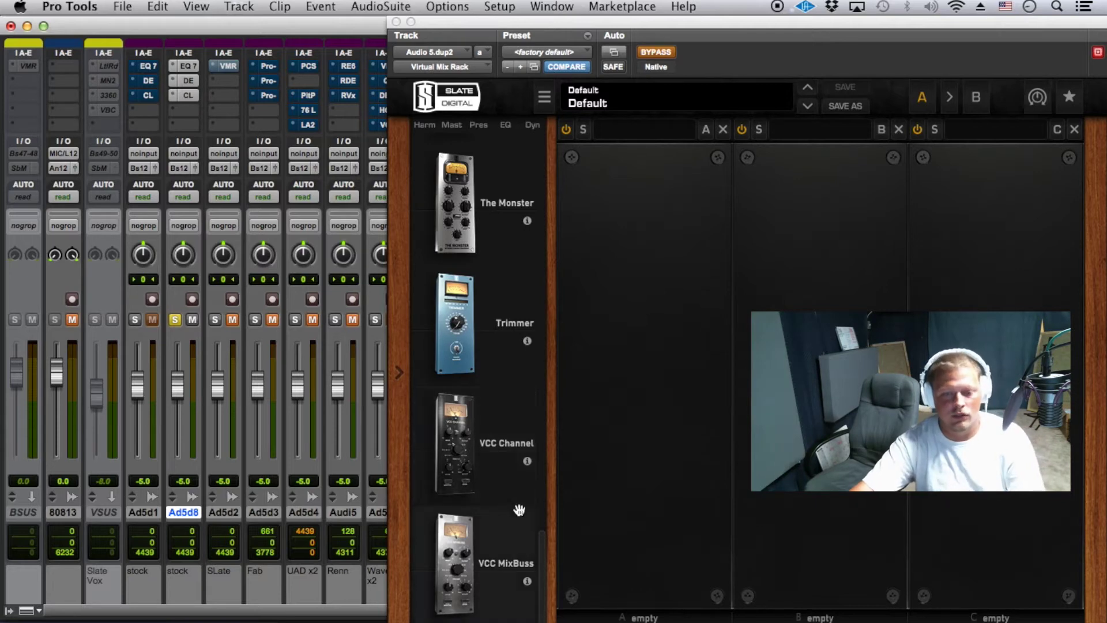
scroll(498, 473, up, 2)
scroll(497, 475, up, 10)
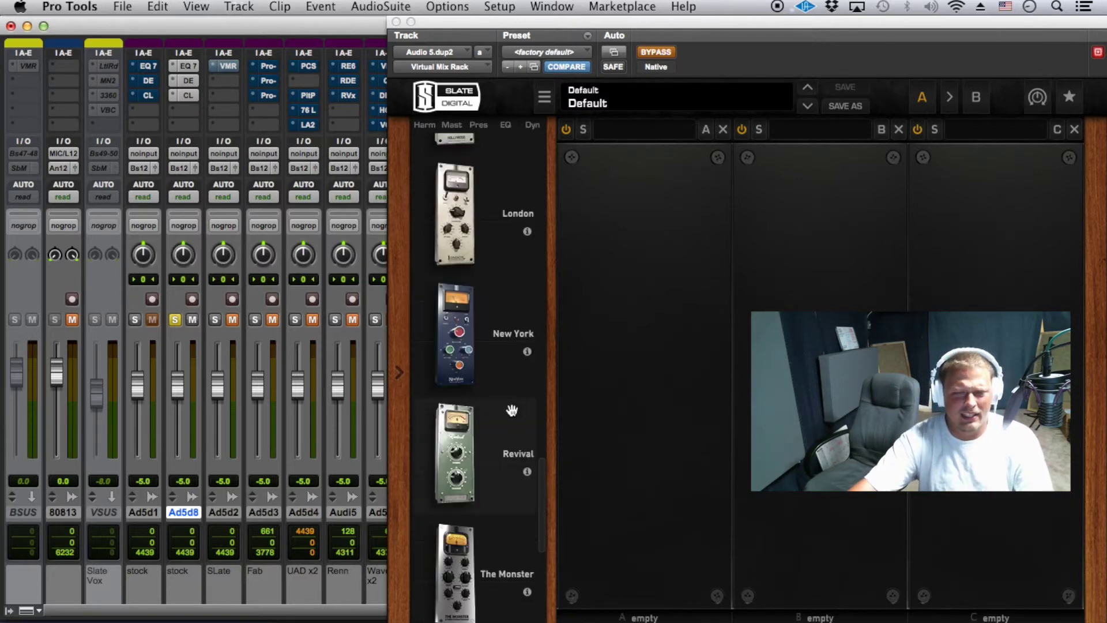
scroll(514, 426, up, 6)
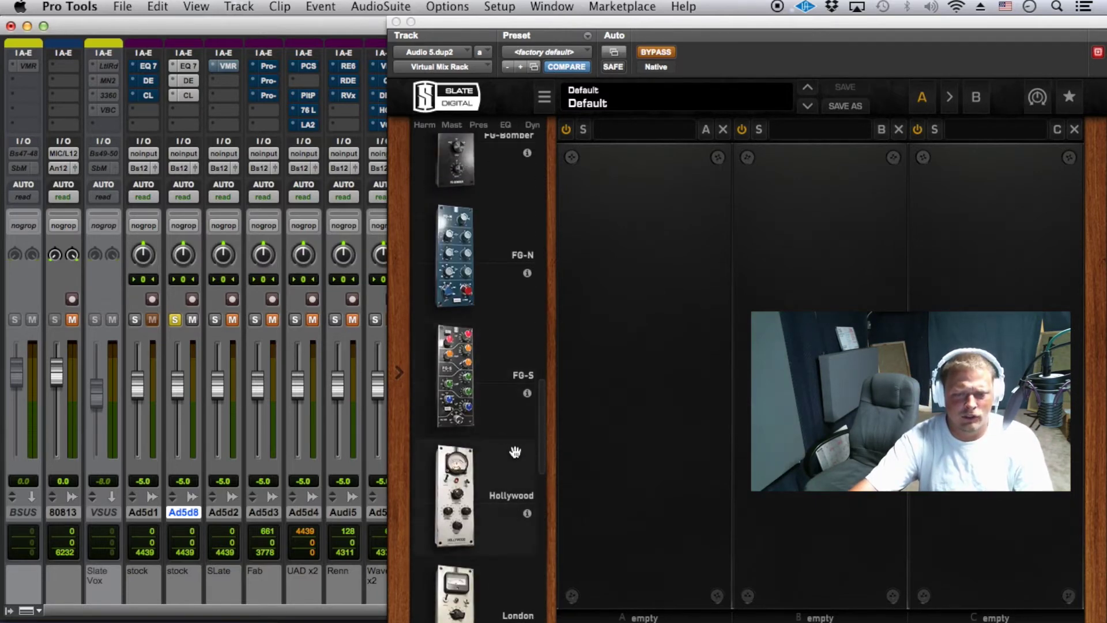
scroll(514, 449, up, 5)
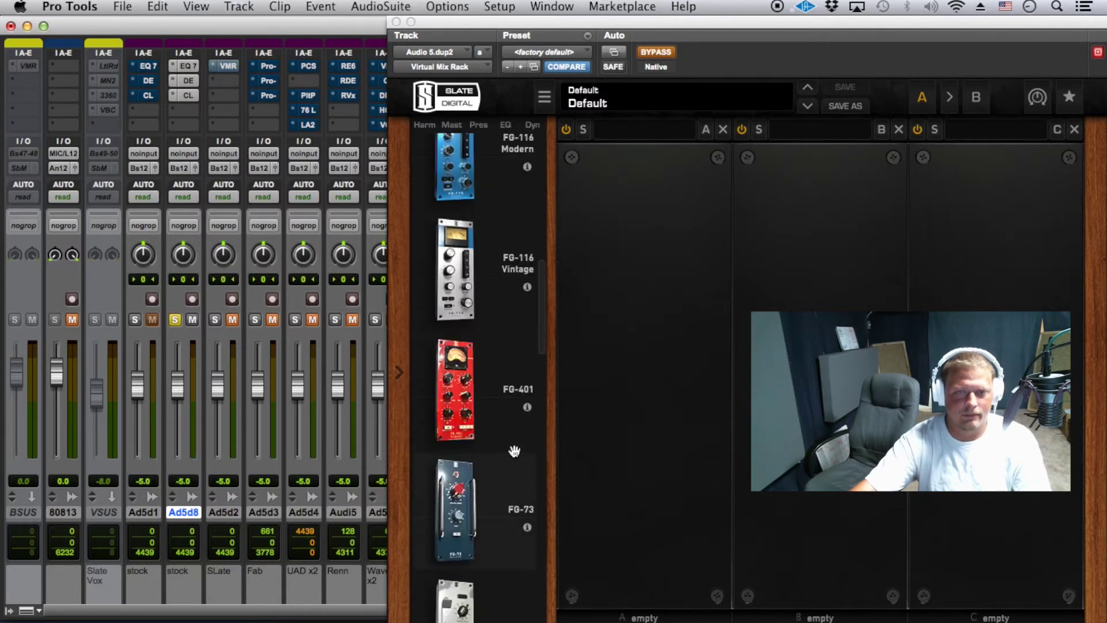
Move the Slate track's Virtual Mix Rack to the second insert slot and place a de-esser in the first.
drag(236, 61, 229, 84)
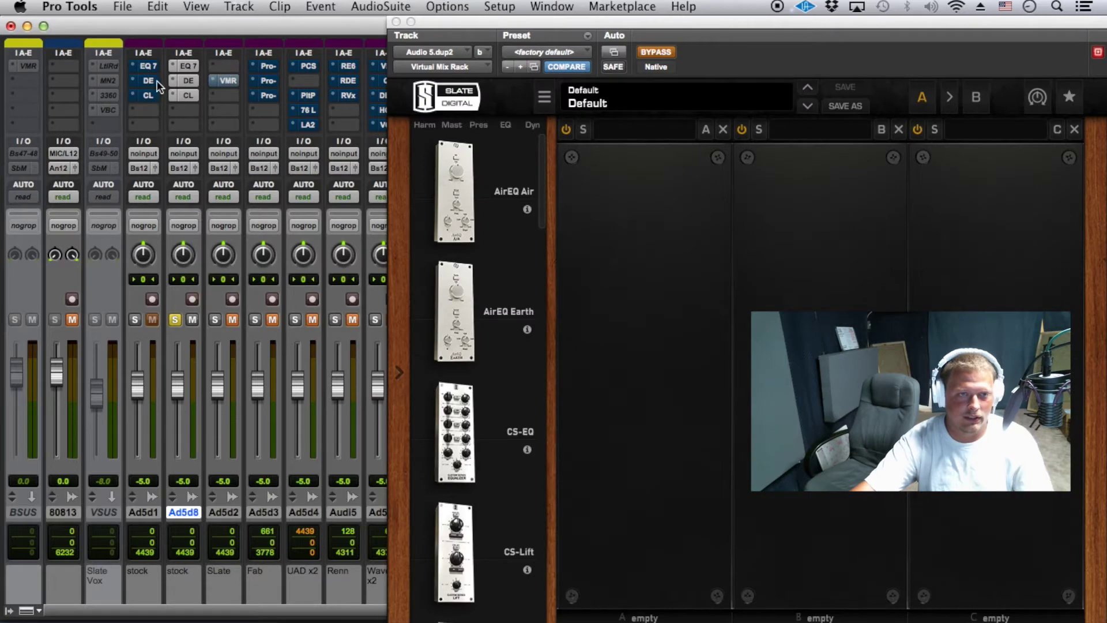
mouse_move(227, 80)
mouse_down()
mouse_move(219, 69)
mouse_move(227, 82)
mouse_up()
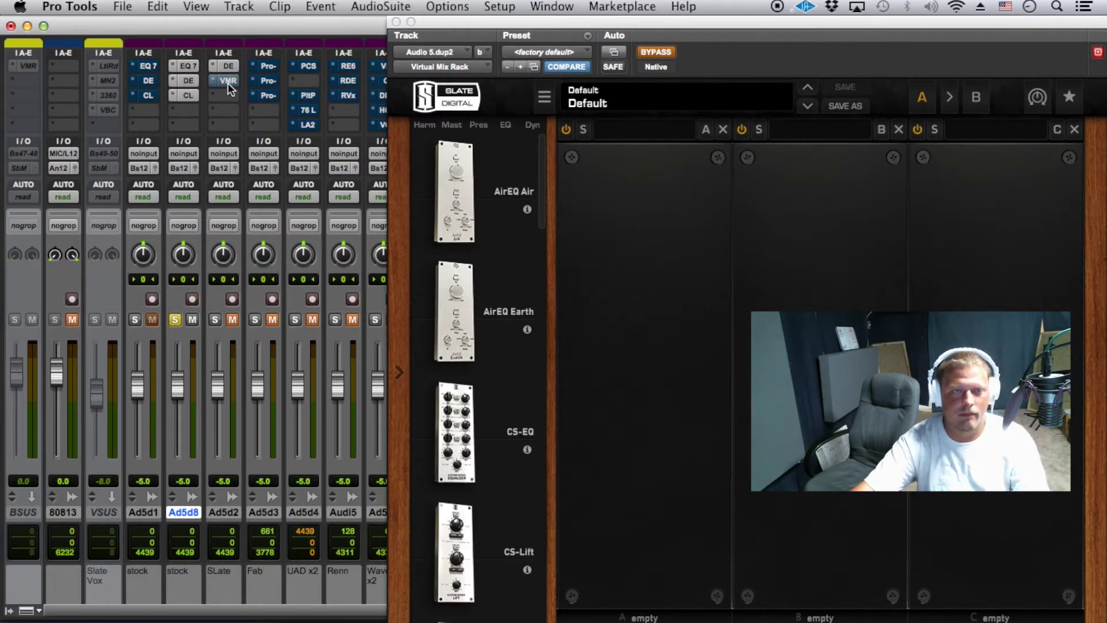
click(234, 81)
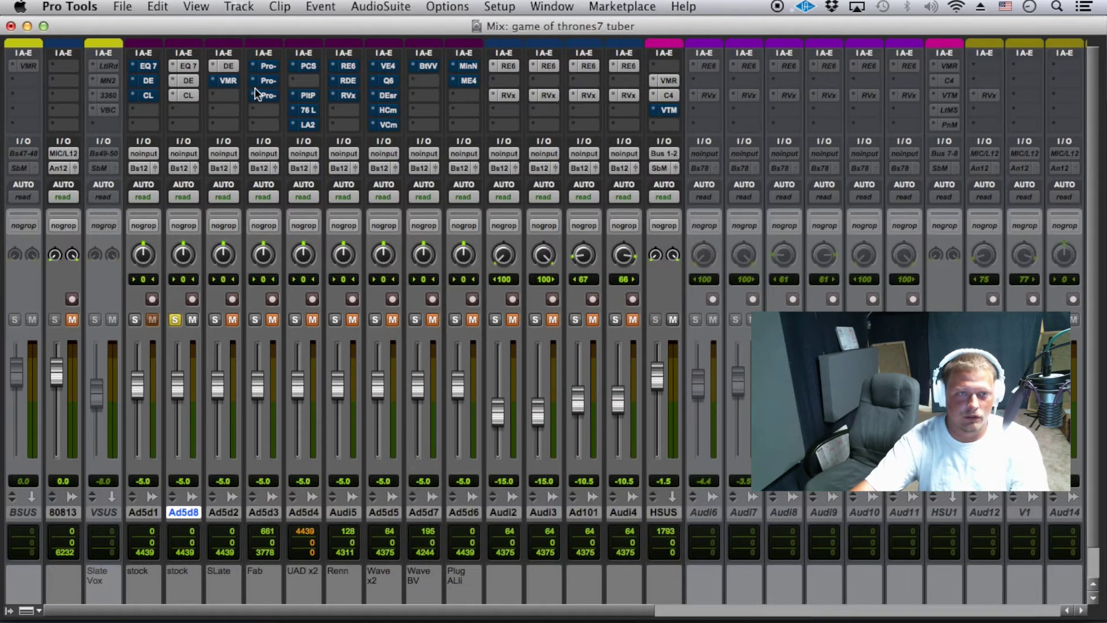
click(230, 82)
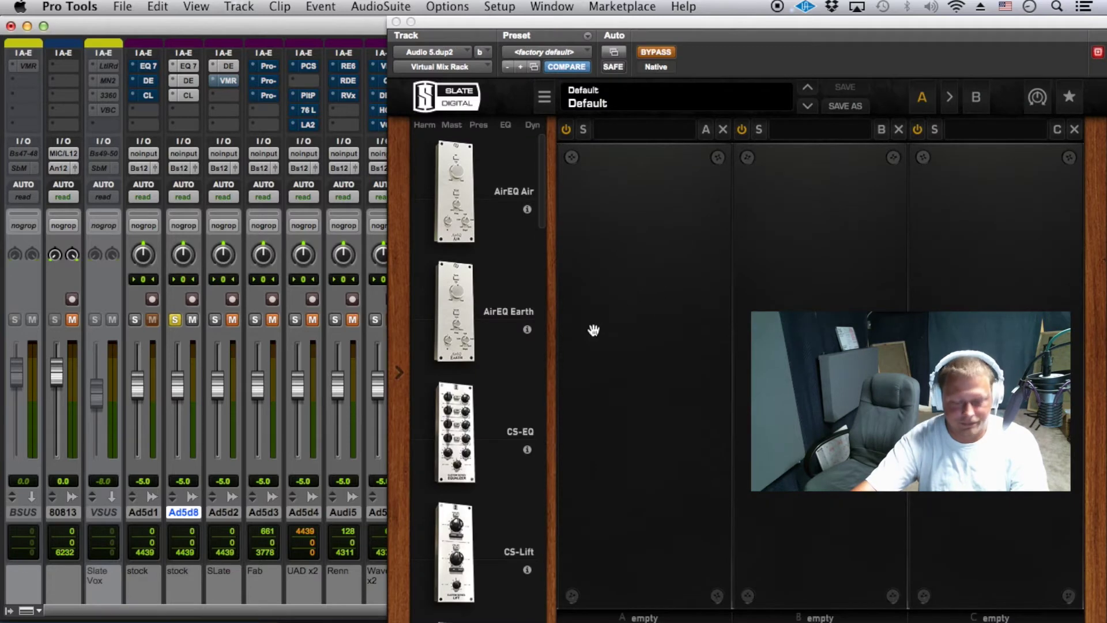
Load the FG-116 compressor into rack slot A and the FG-116 Vintage into slot B.
scroll(534, 294, down, 6)
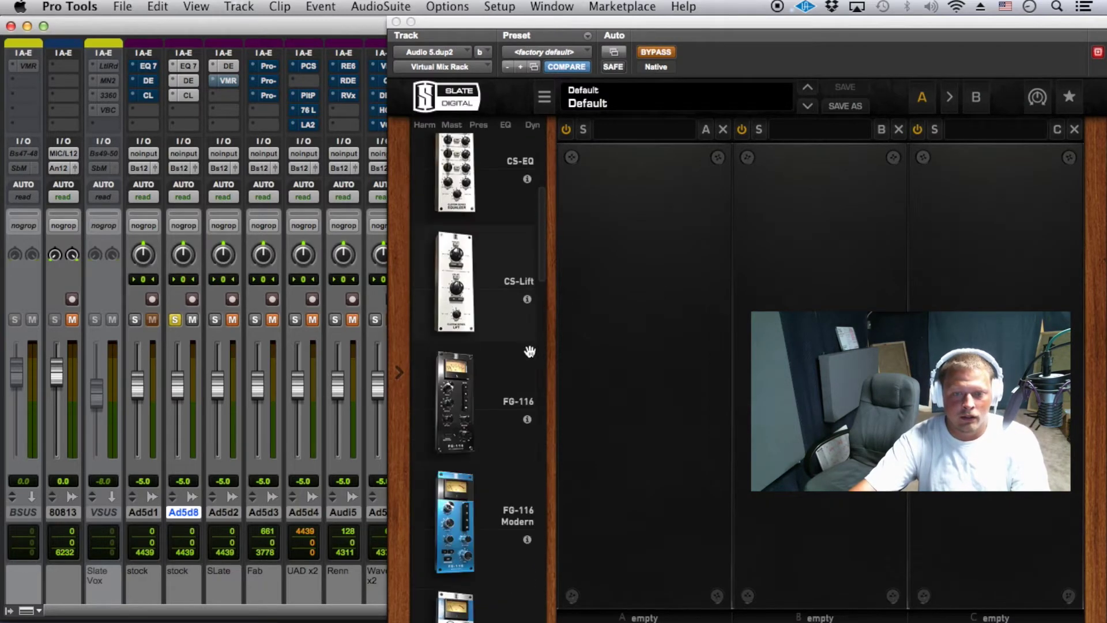
drag(513, 361, 629, 384)
scroll(496, 433, down, 5)
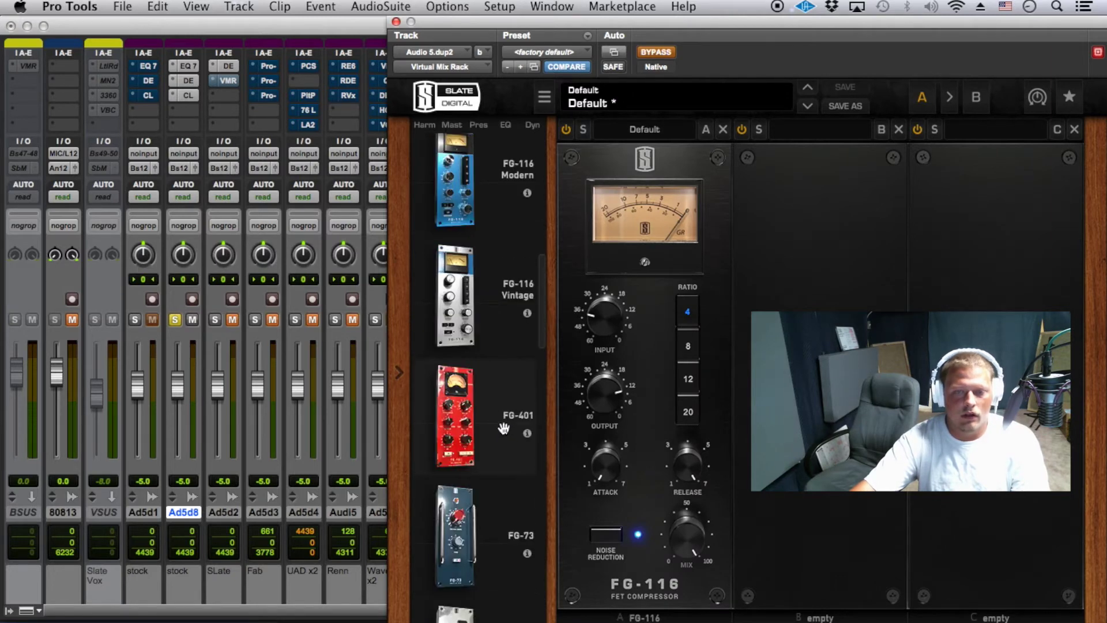
drag(494, 307, 838, 304)
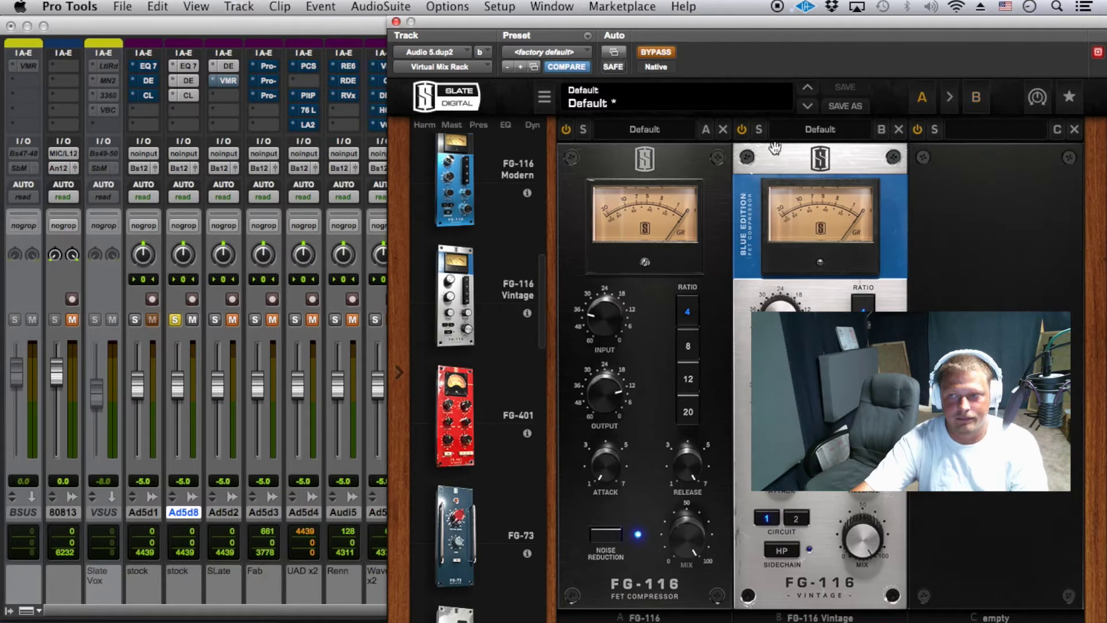
Switch the Virtual Mix Rack to setting B and turn off the FG-116 module in it.
click(976, 98)
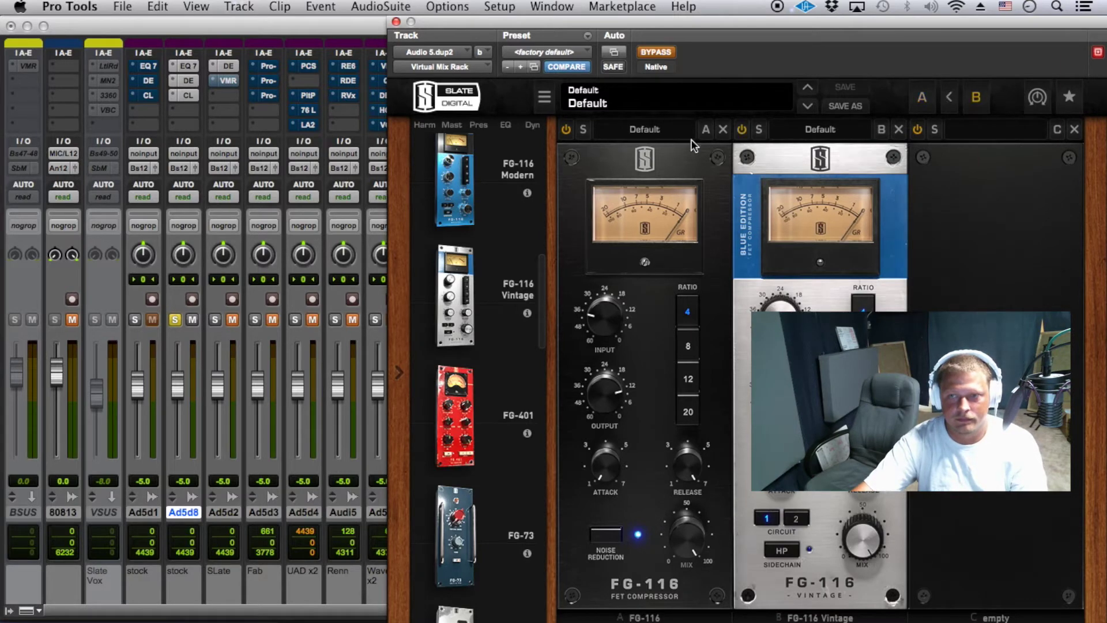
click(566, 129)
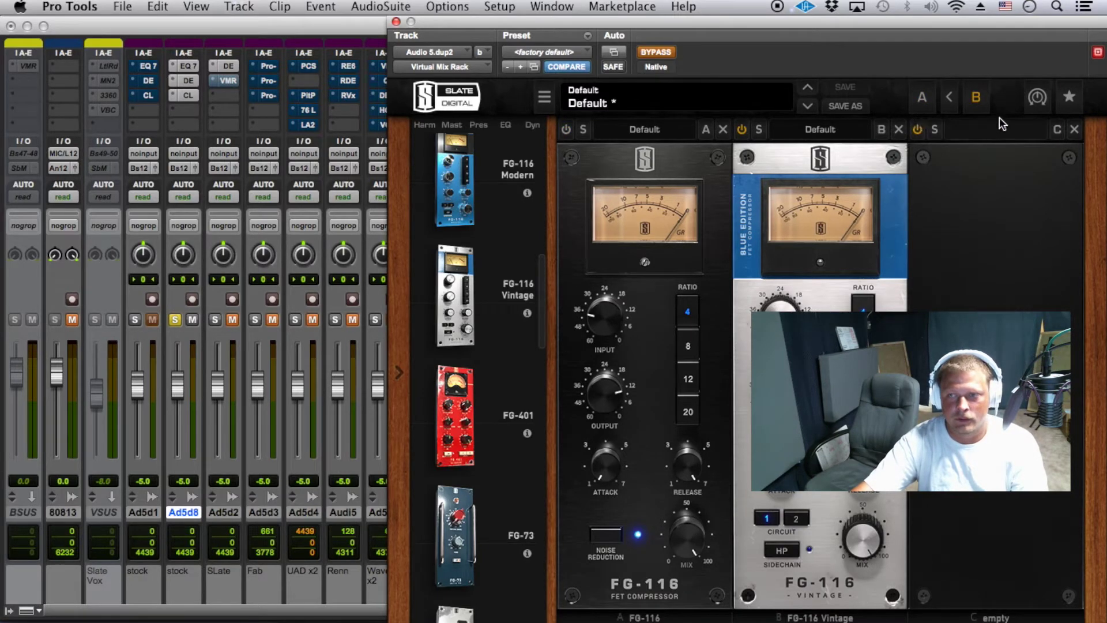
click(976, 98)
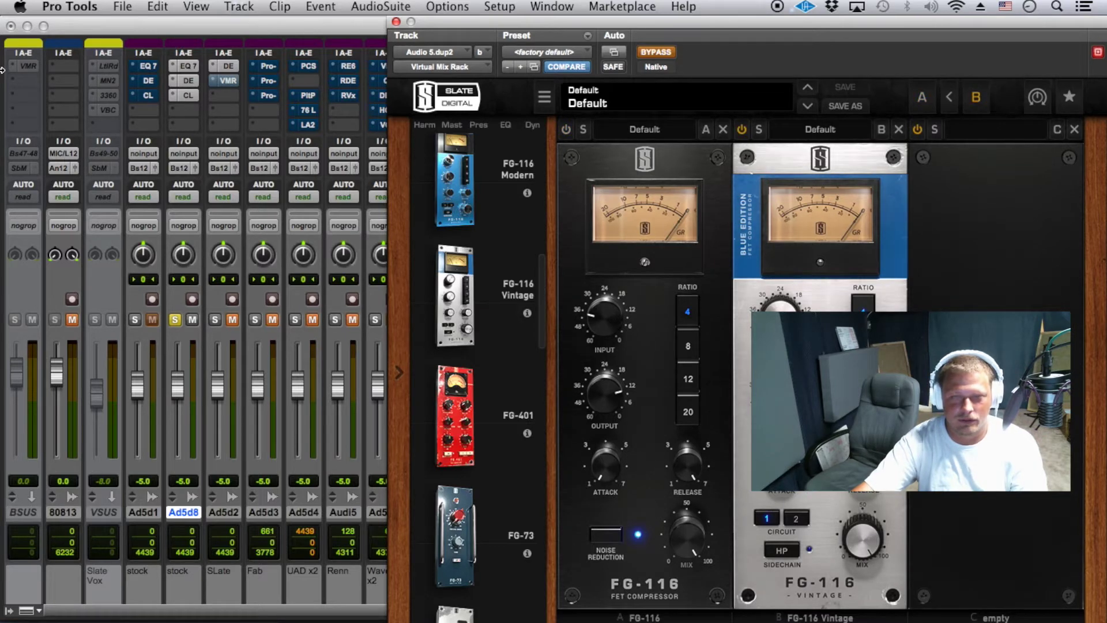
Solo the Slate track, take its Virtual Mix Rack out of bypass during playback, and save the session.
click(214, 319)
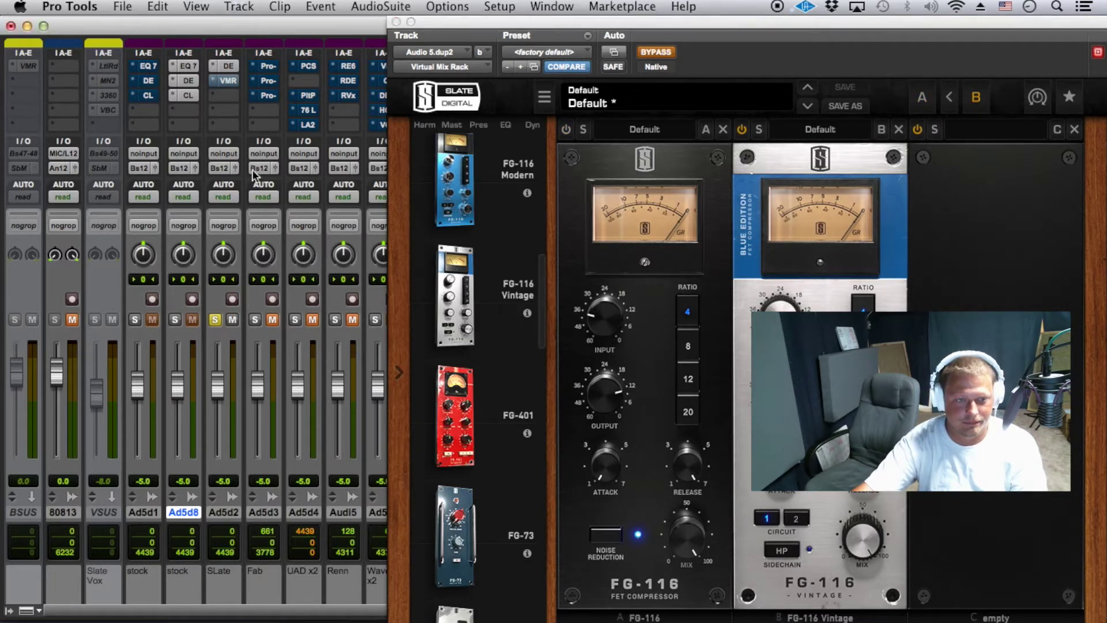
key(space)
key(super+s)
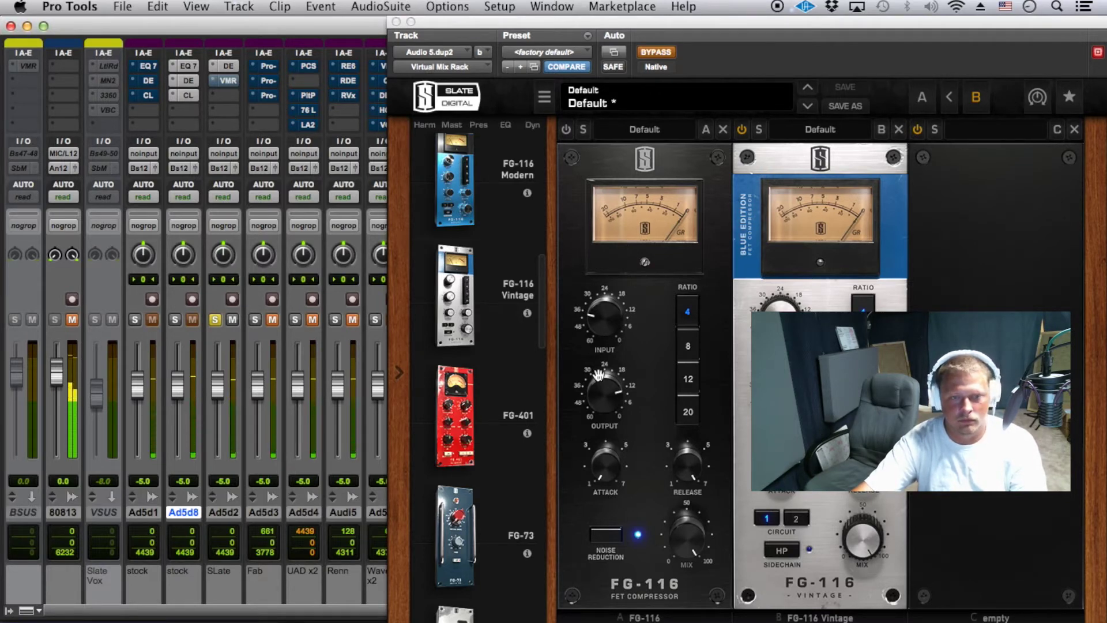
click(657, 51)
key(super+s)
Adjust the FG-116 Vintage's input level while the vocal plays, and stop playback.
click(797, 314)
drag(797, 311, 802, 306)
key(space)
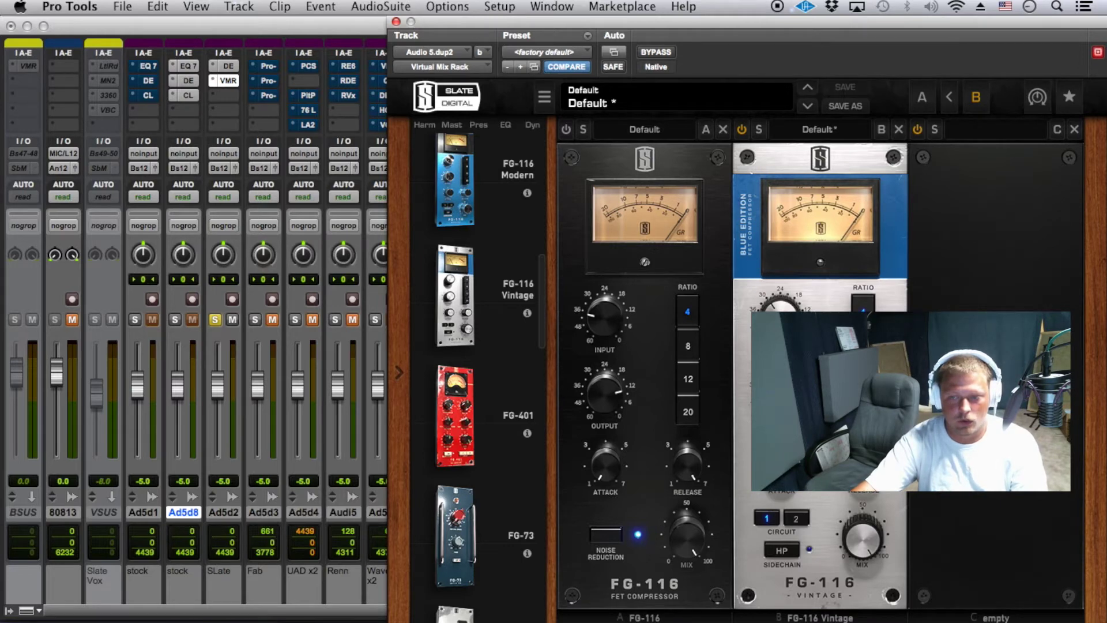
Try different thresholds on the stock duplicate track's Compressor/Limiter during playback, end at -19.6 dB, and save the session.
click(188, 94)
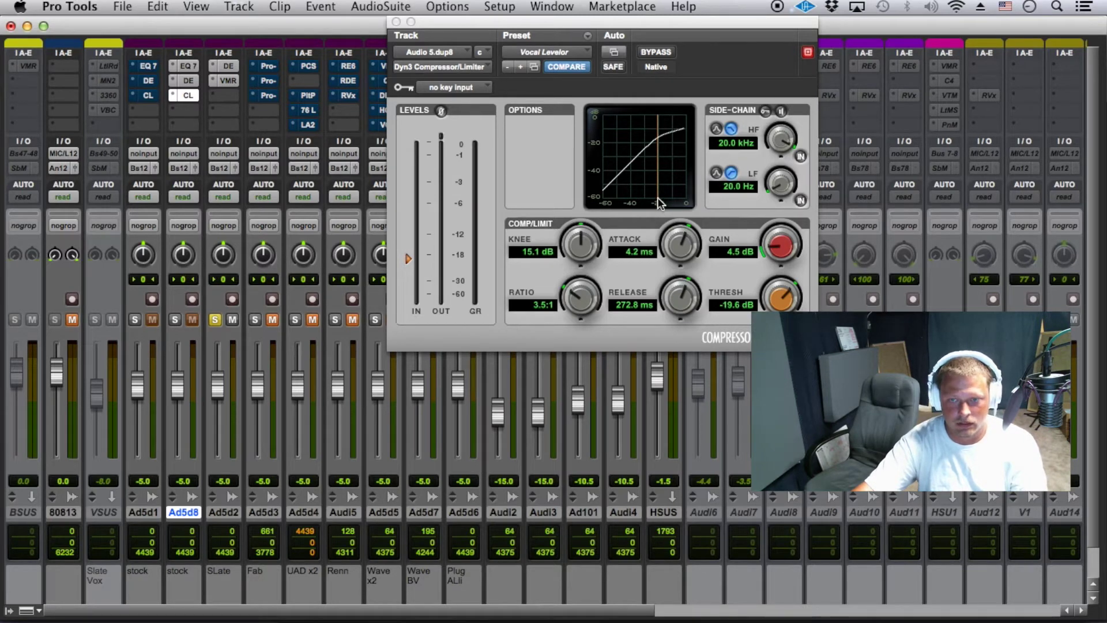
drag(788, 306, 779, 282)
key(space)
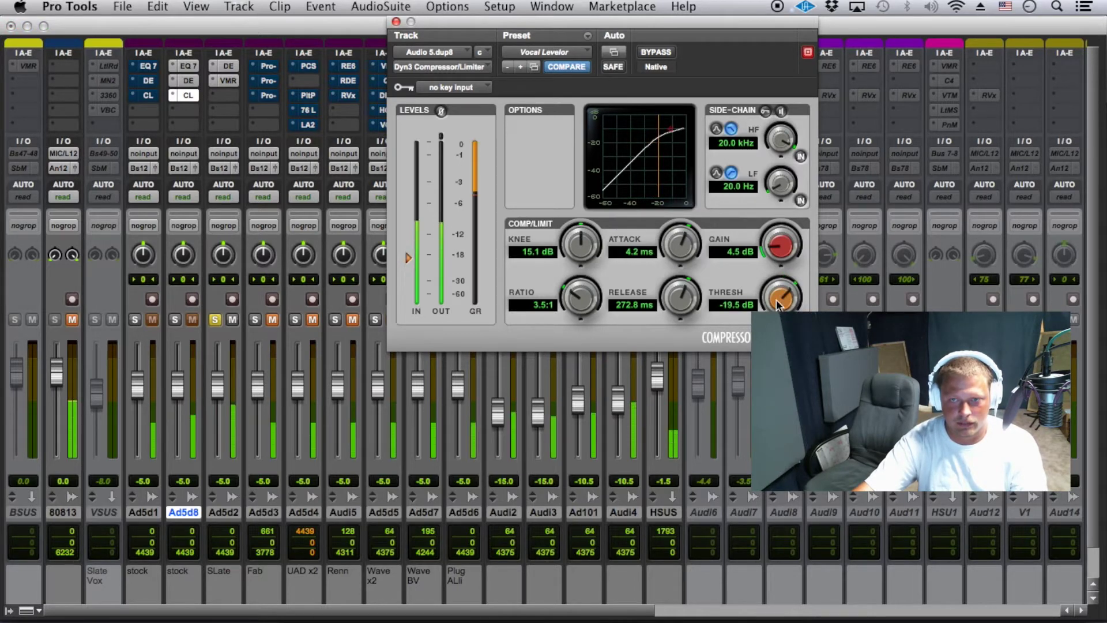
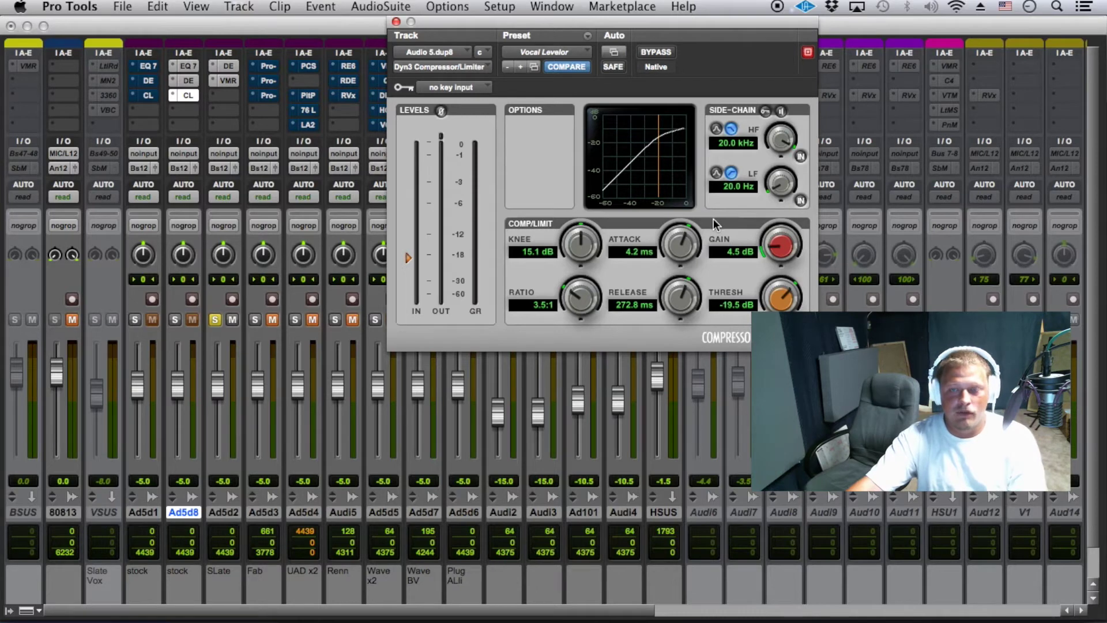
drag(781, 306, 751, 382)
key(space)
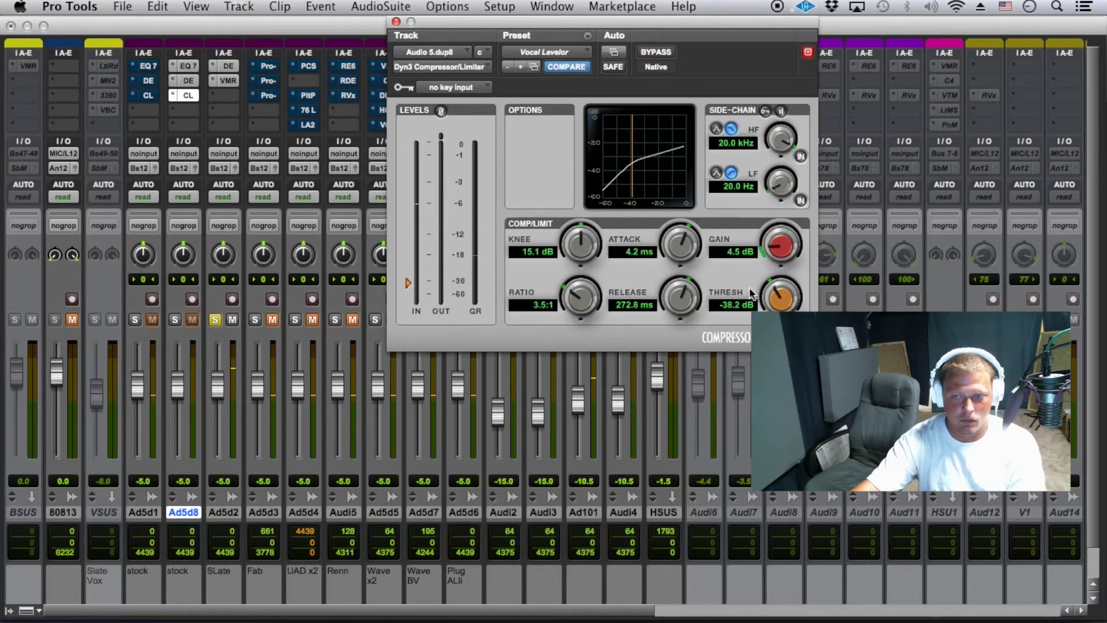
drag(792, 302, 814, 282)
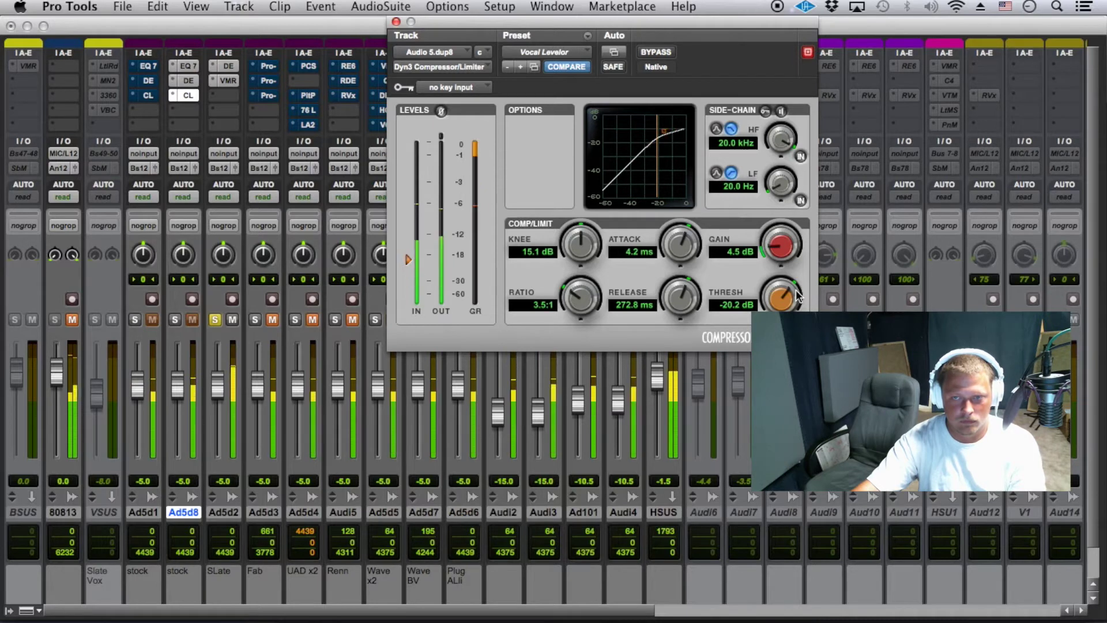
mouse_move(799, 296)
mouse_down()
mouse_move(750, 326)
mouse_move(784, 310)
mouse_up()
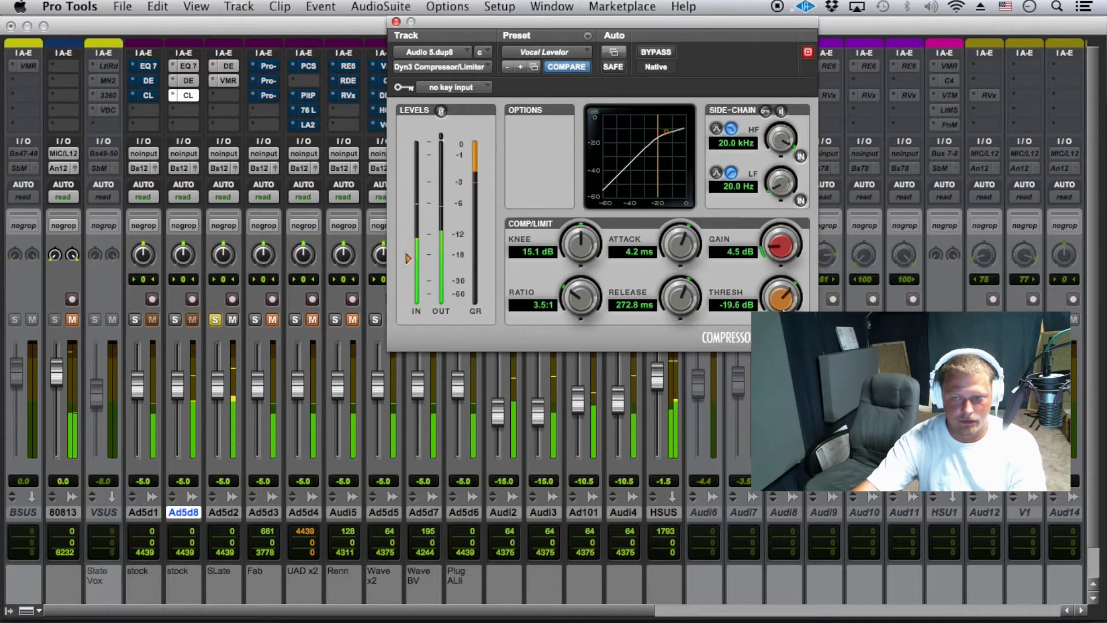
key(space)
key(super+s)
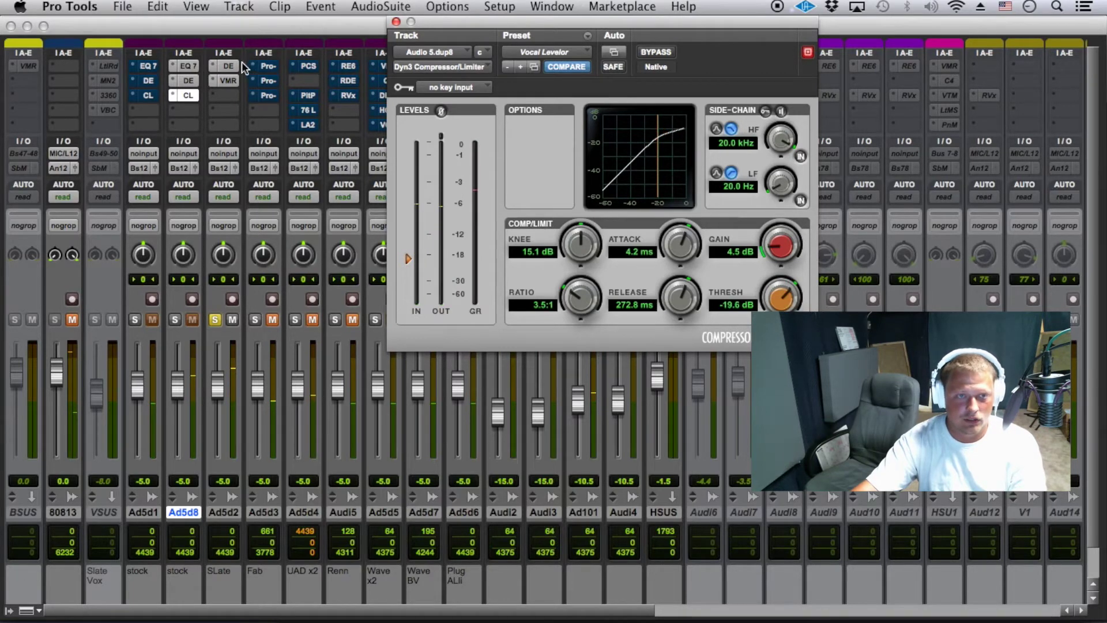
In the Slate track's Virtual Mix Rack, load the 1 vox silver preset on the FG-116 Vintage and 1 Vox on the FG-116.
click(230, 81)
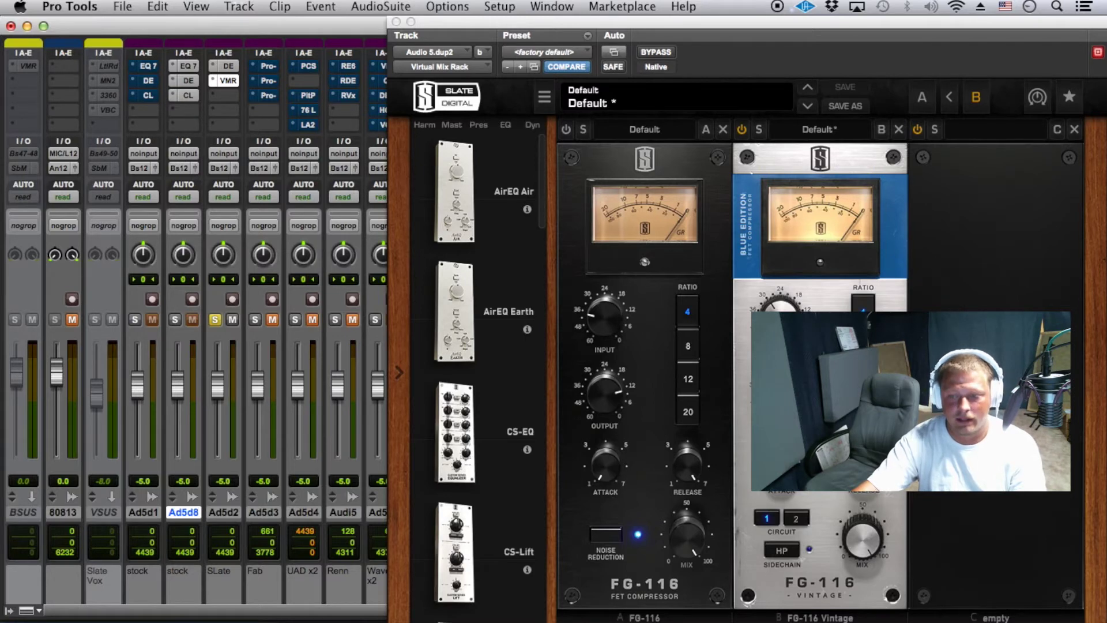
click(781, 465)
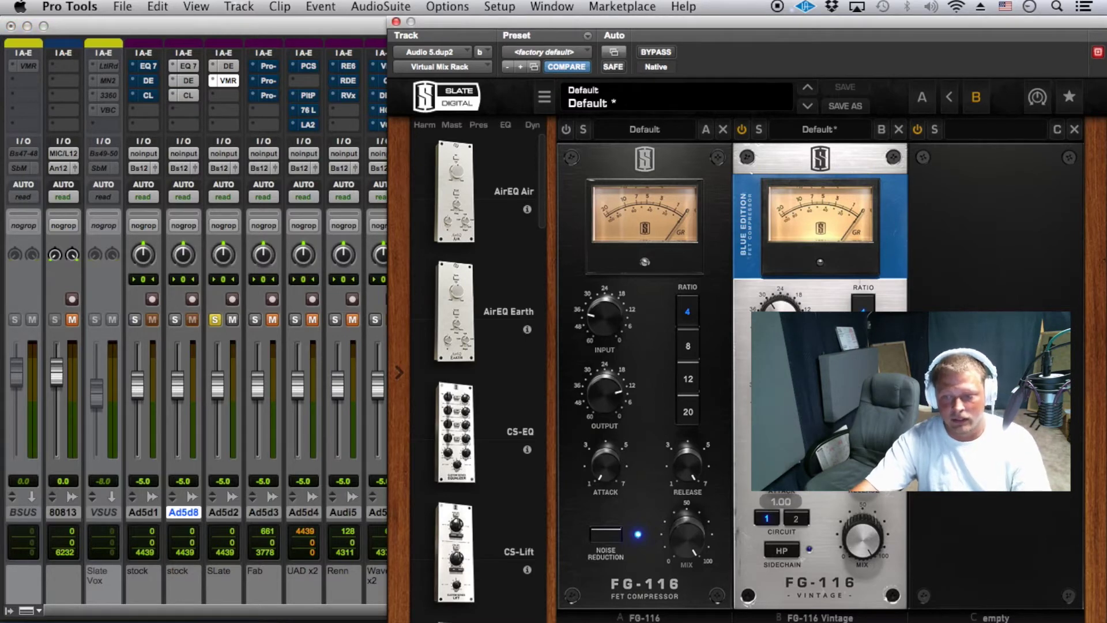
click(795, 131)
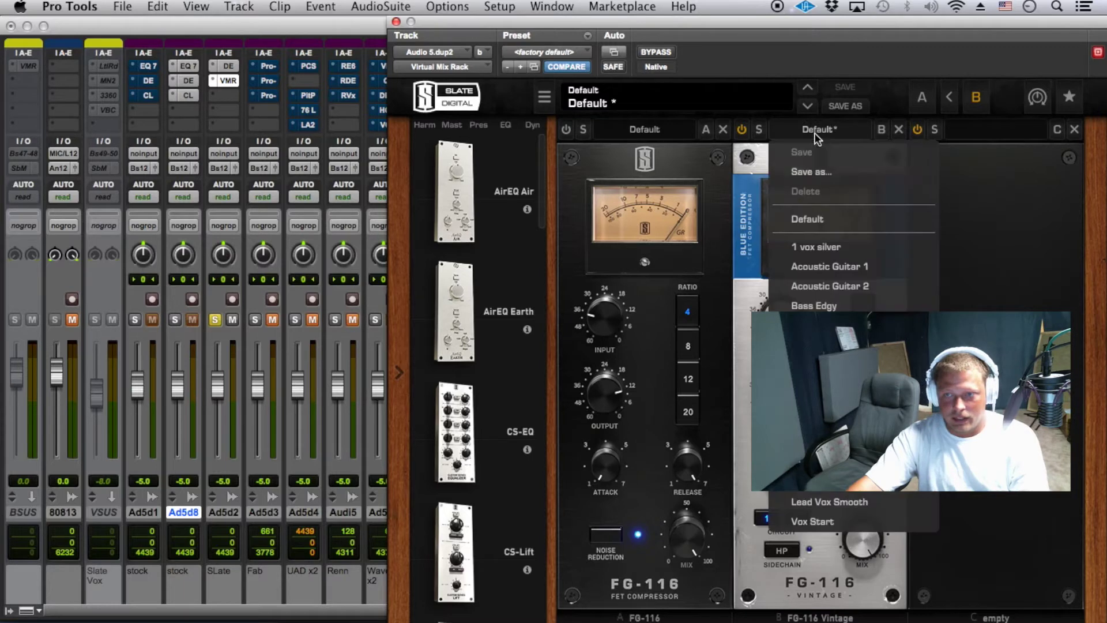
click(850, 247)
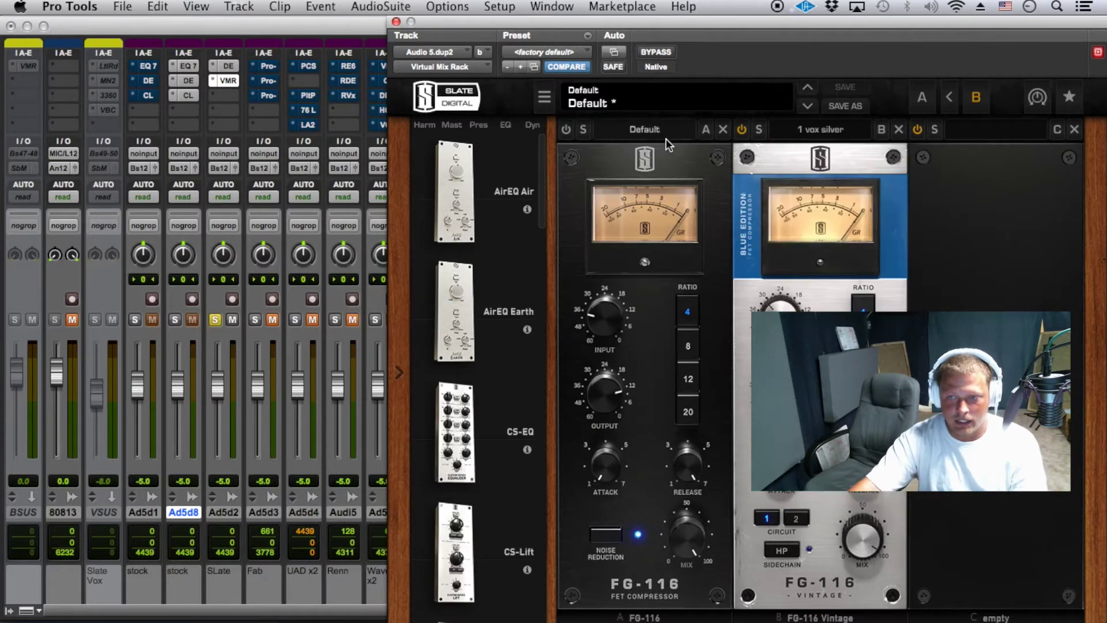
click(667, 131)
click(659, 247)
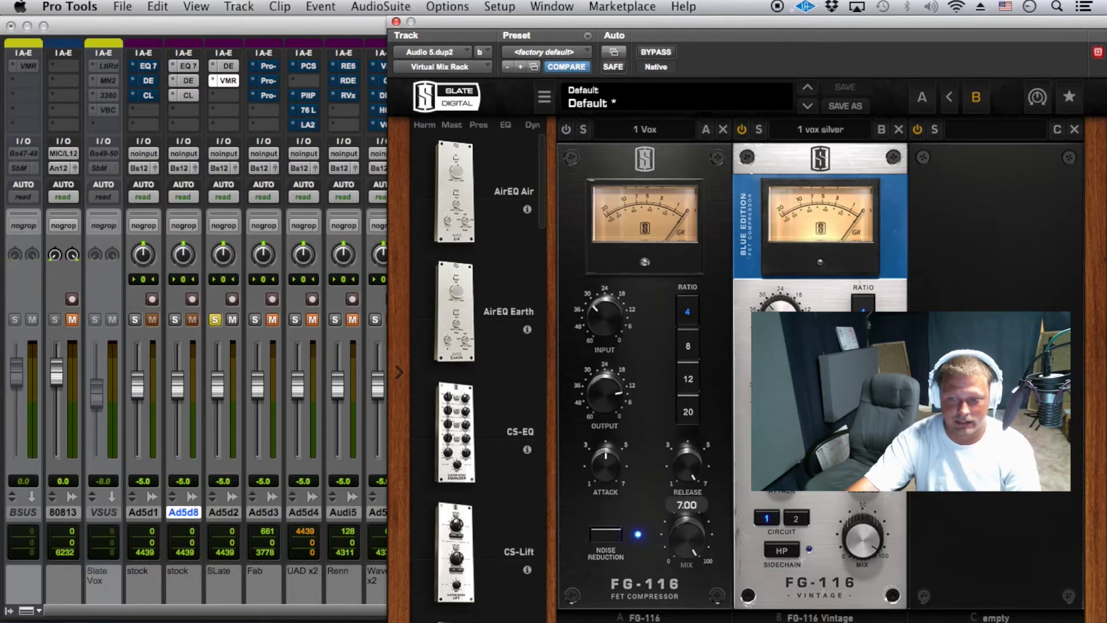
Fine-tune the FG-116 Vintage's mix and attack controls while the vocal plays.
mouse_move(860, 523)
mouse_down()
mouse_move(836, 532)
mouse_move(865, 534)
mouse_move(865, 522)
mouse_up()
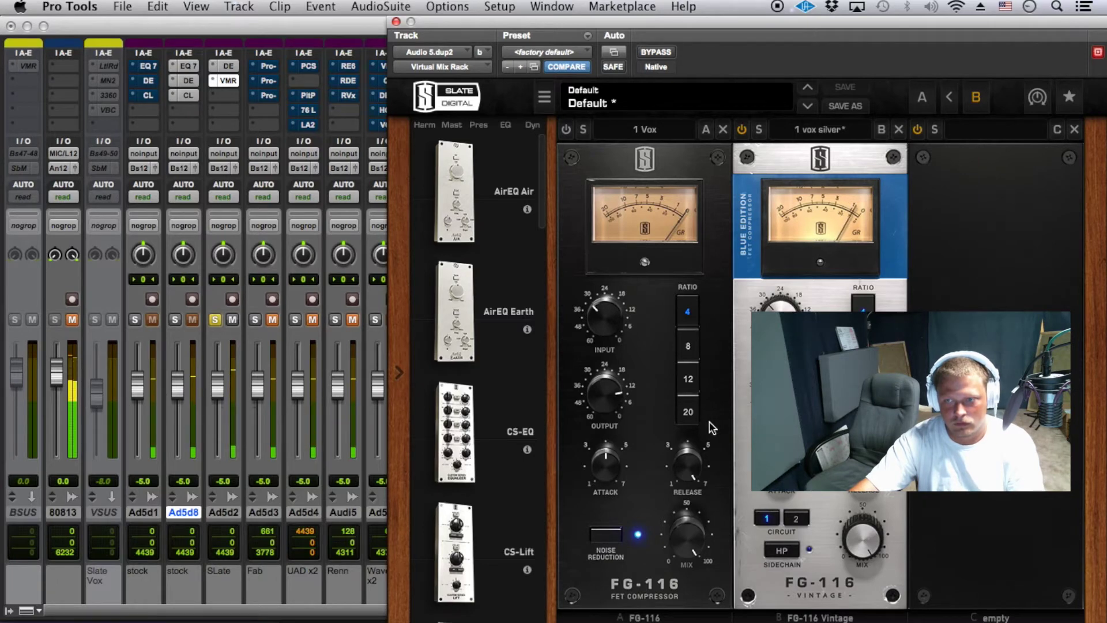
key(space)
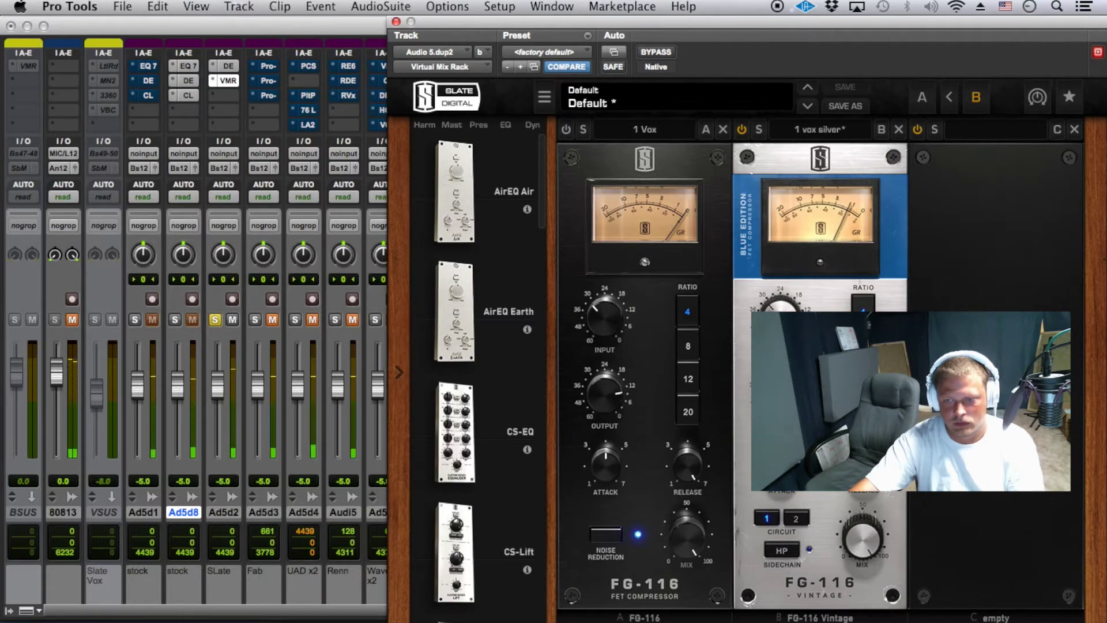
mouse_move(782, 465)
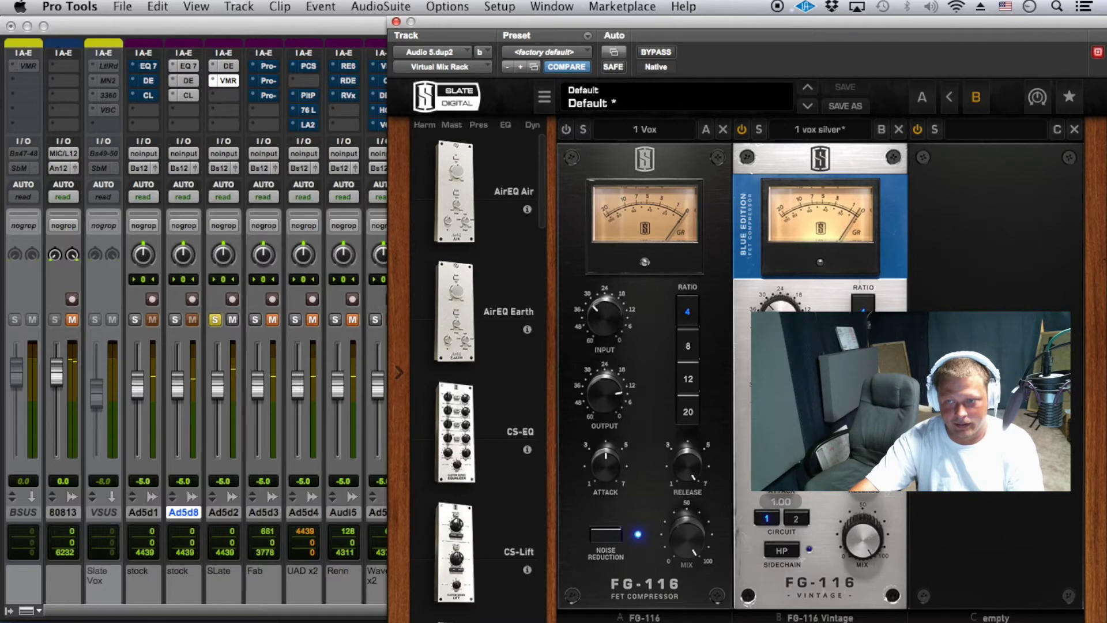
drag(781, 465, 887, 195)
drag(779, 473, 745, 503)
mouse_move(863, 466)
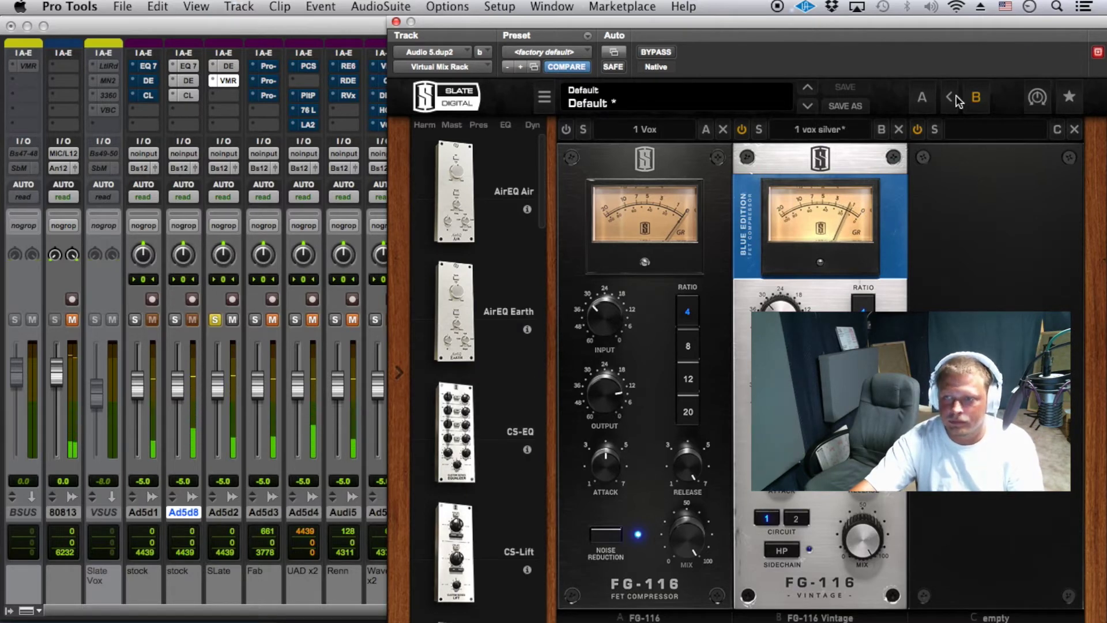
Switch the rack to snapshot A, try input and attack changes on the FG-116, and reset that module to its Default preset.
click(977, 98)
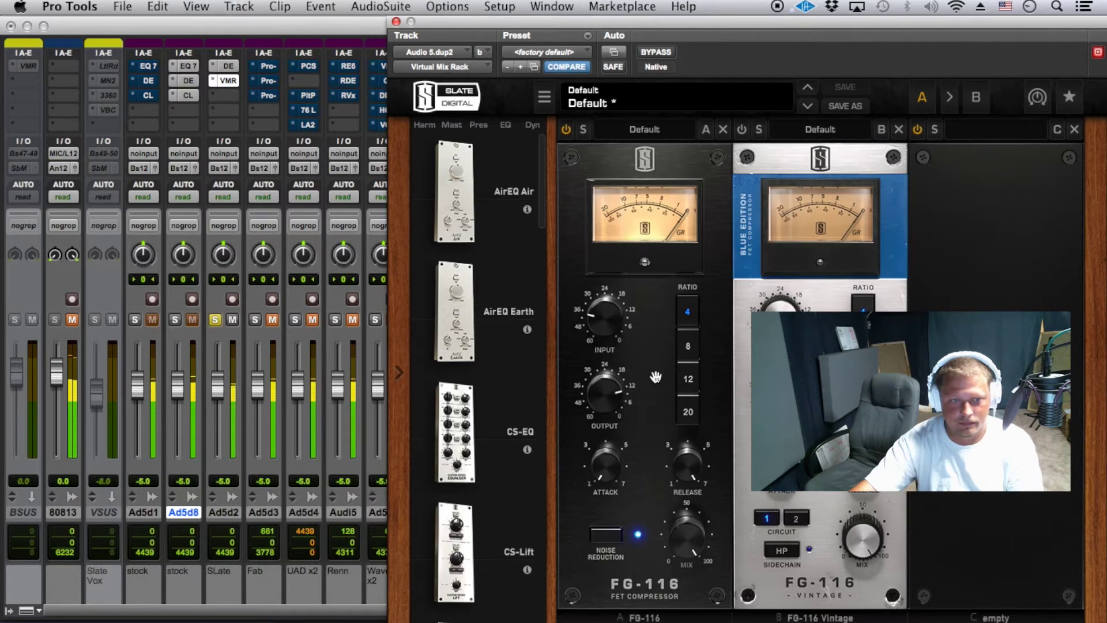
drag(615, 312, 619, 306)
drag(623, 441, 638, 410)
click(645, 129)
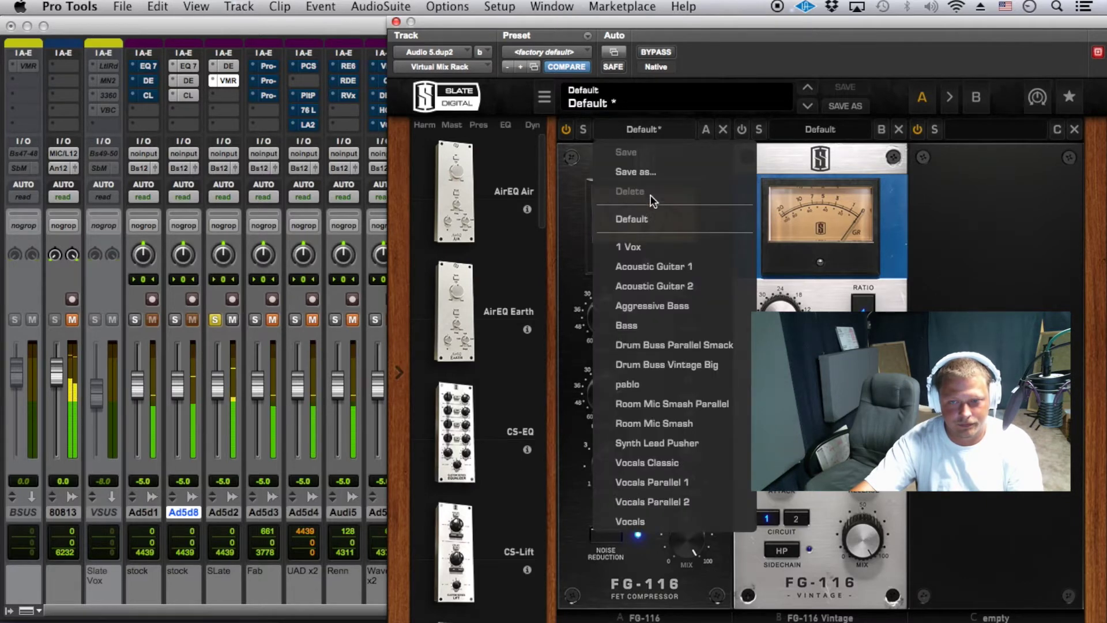
click(575, 178)
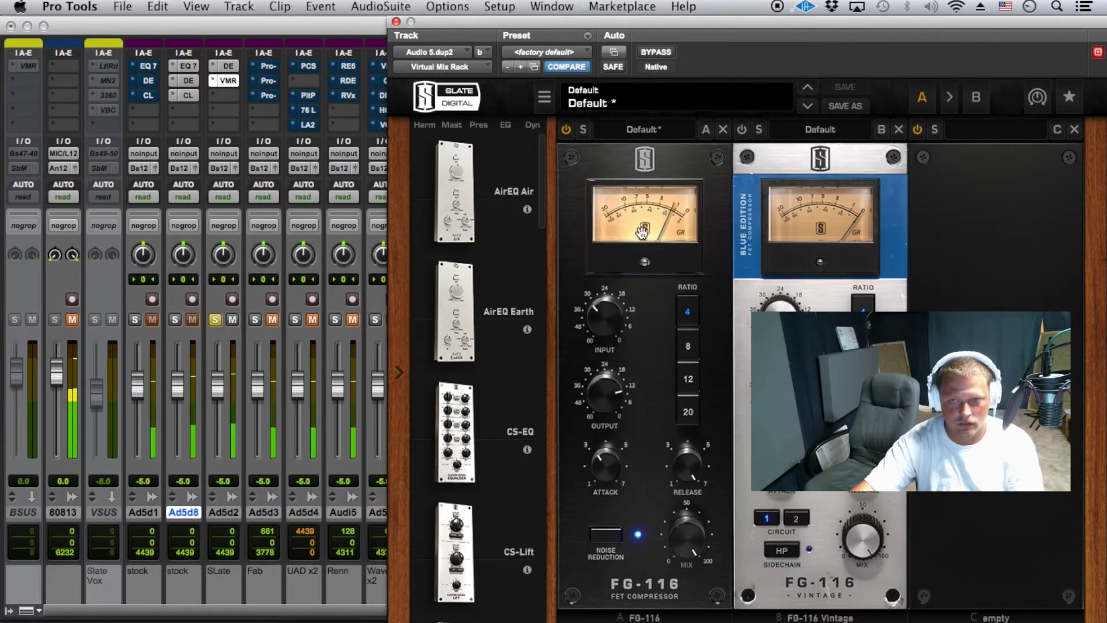
click(650, 128)
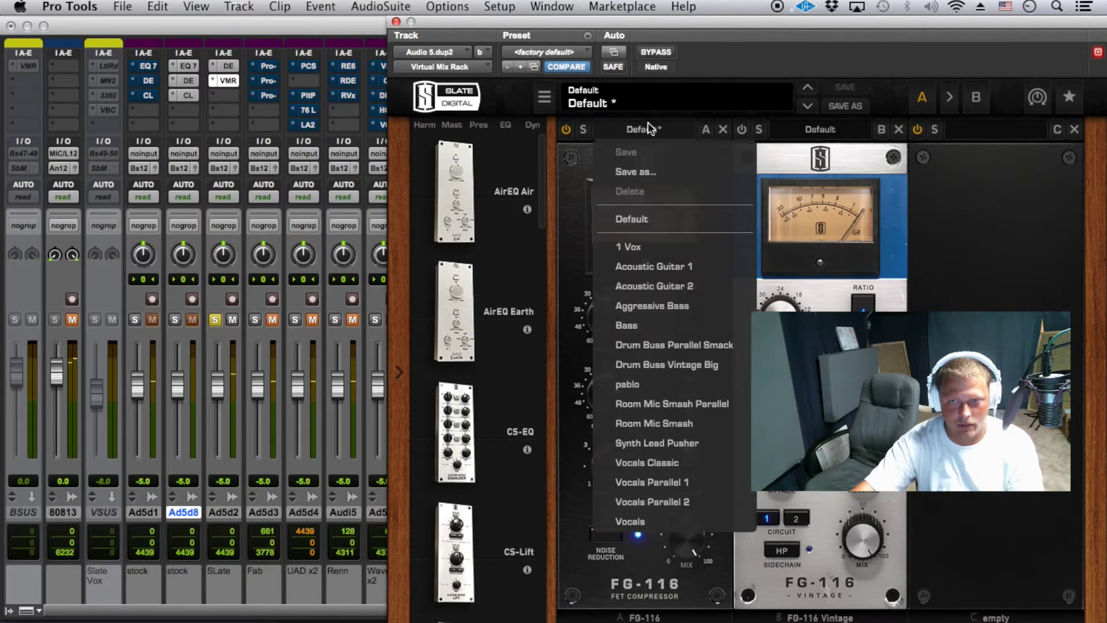
click(634, 217)
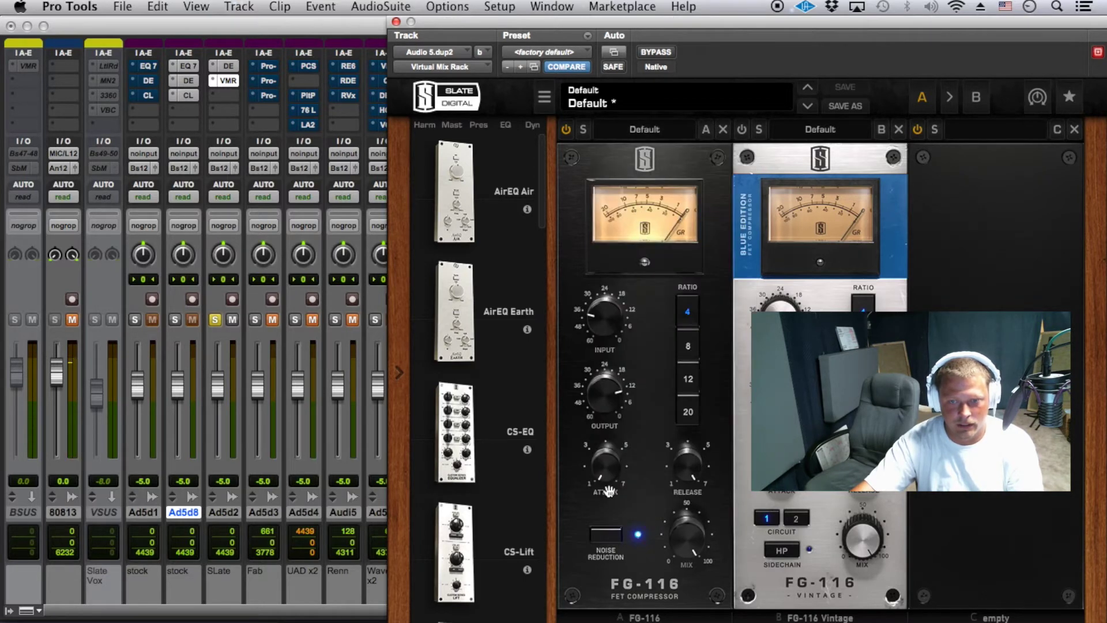
Set the FG-116's attack to its middle position and its input to about -32 dB, checking it against playback.
drag(614, 475, 634, 405)
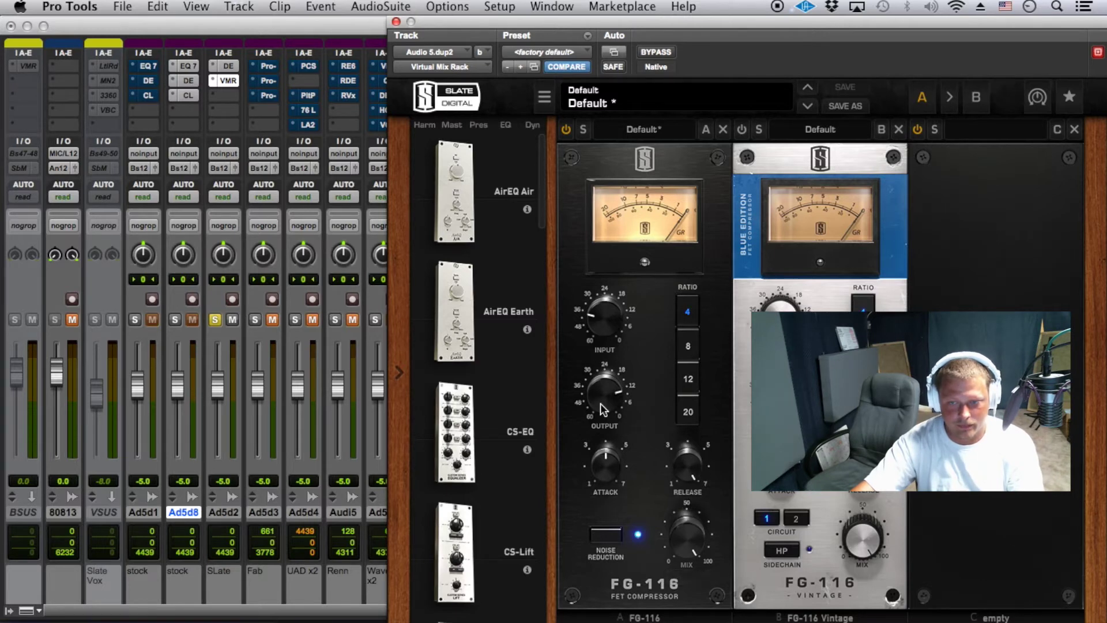
key(space)
mouse_move(604, 322)
mouse_down()
mouse_move(612, 300)
mouse_move(609, 310)
mouse_up()
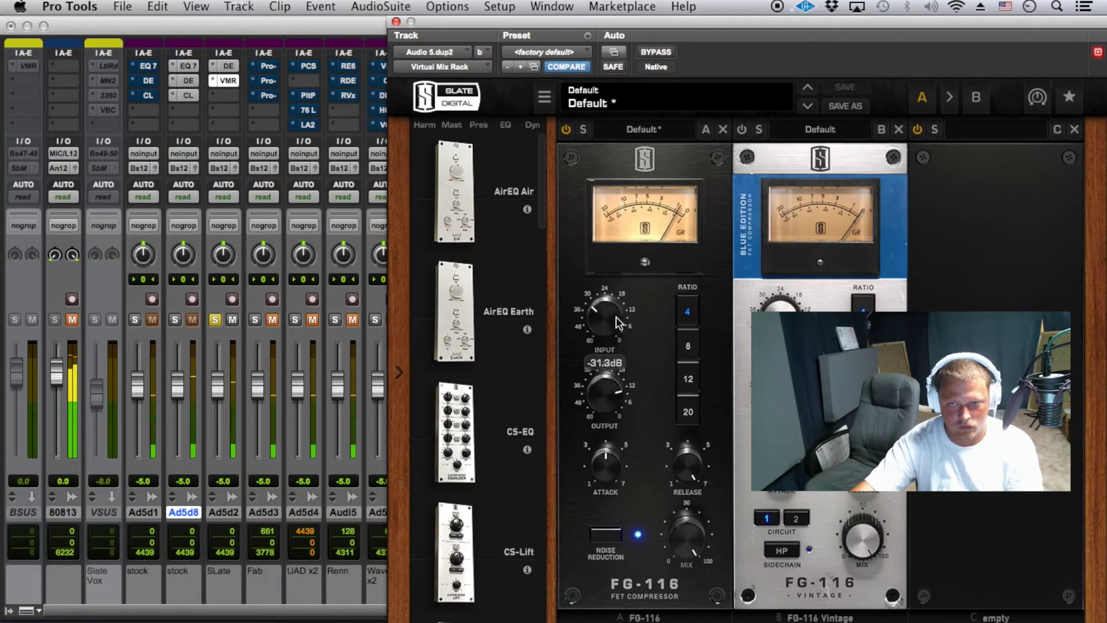
drag(614, 318, 616, 321)
click(687, 539)
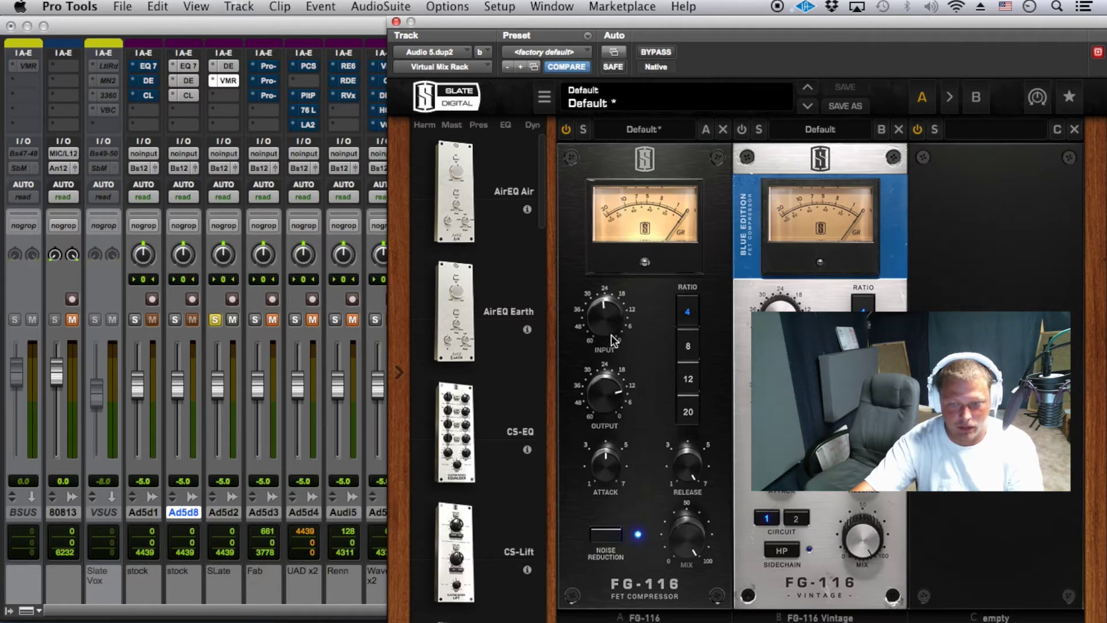
drag(608, 331, 606, 320)
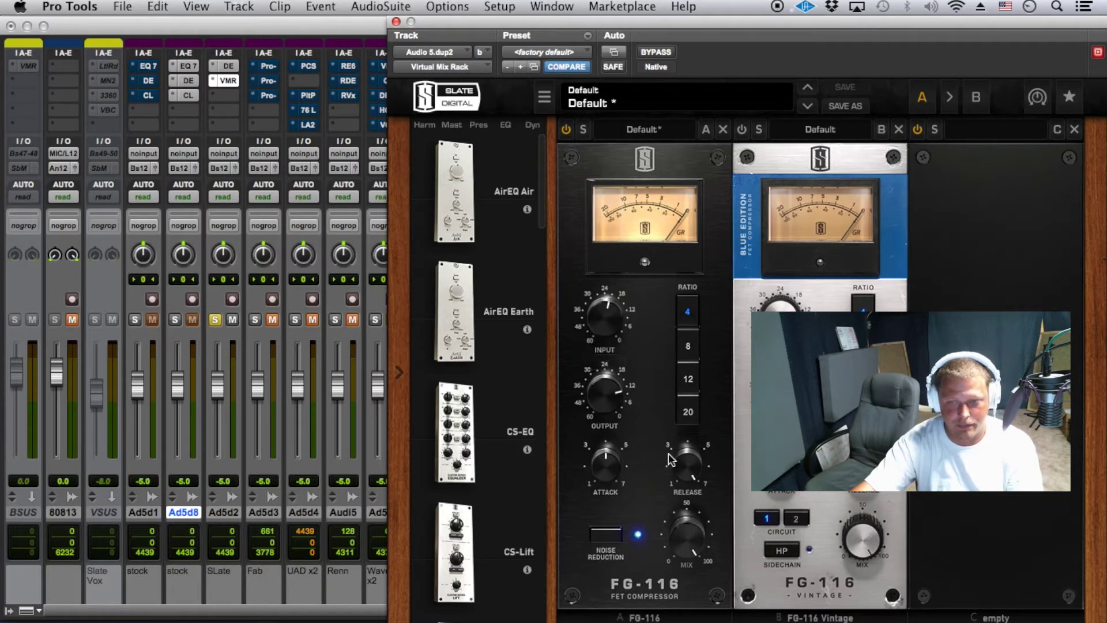
click(698, 542)
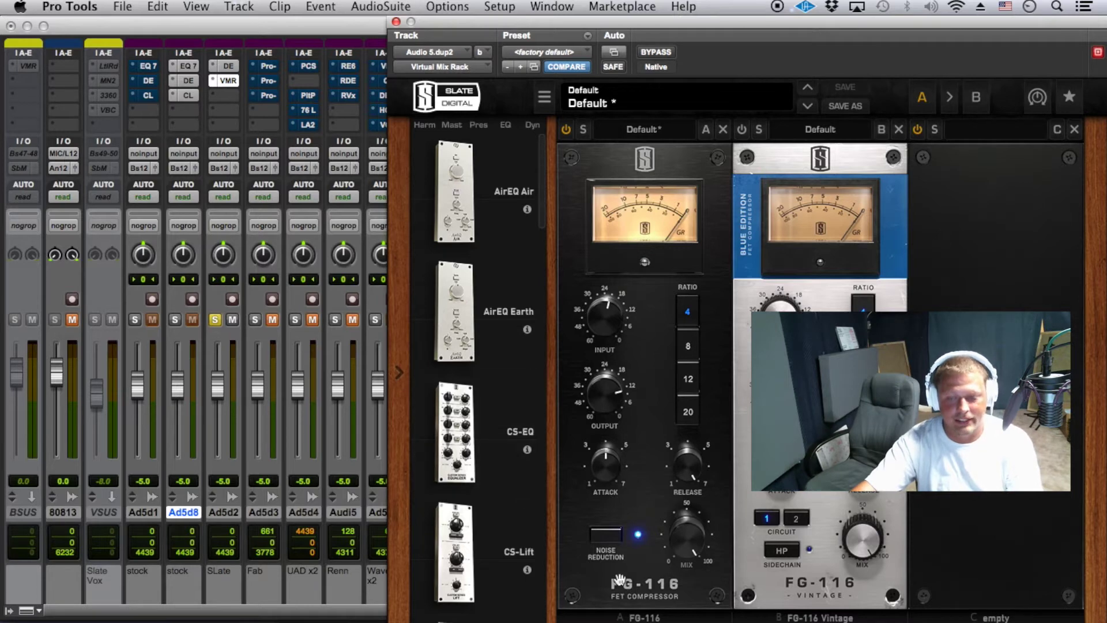
drag(619, 334, 604, 347)
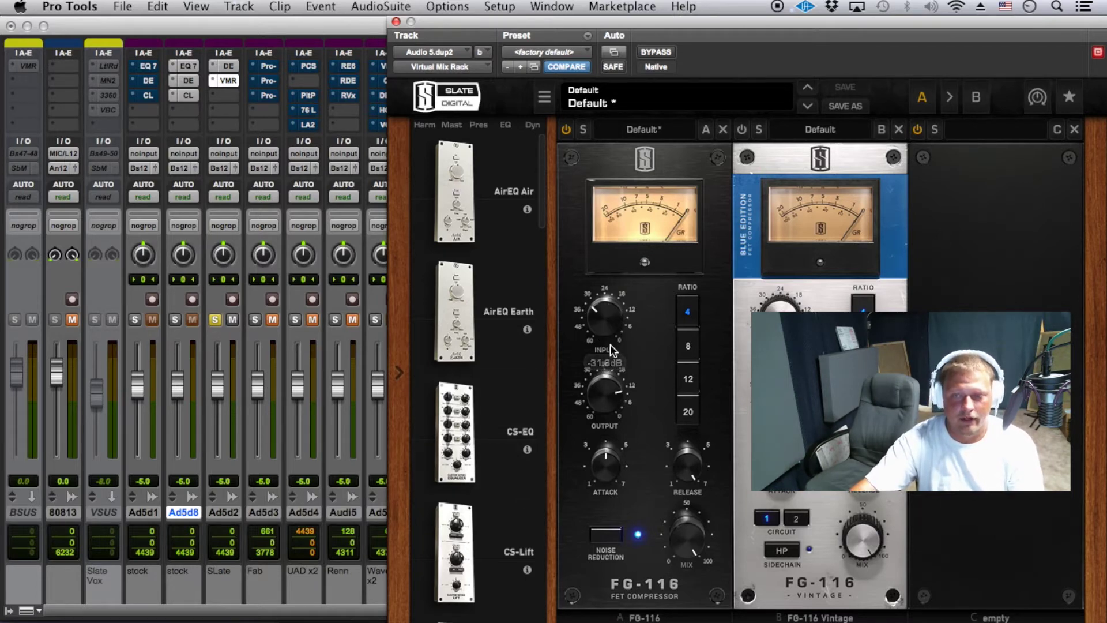
key(space)
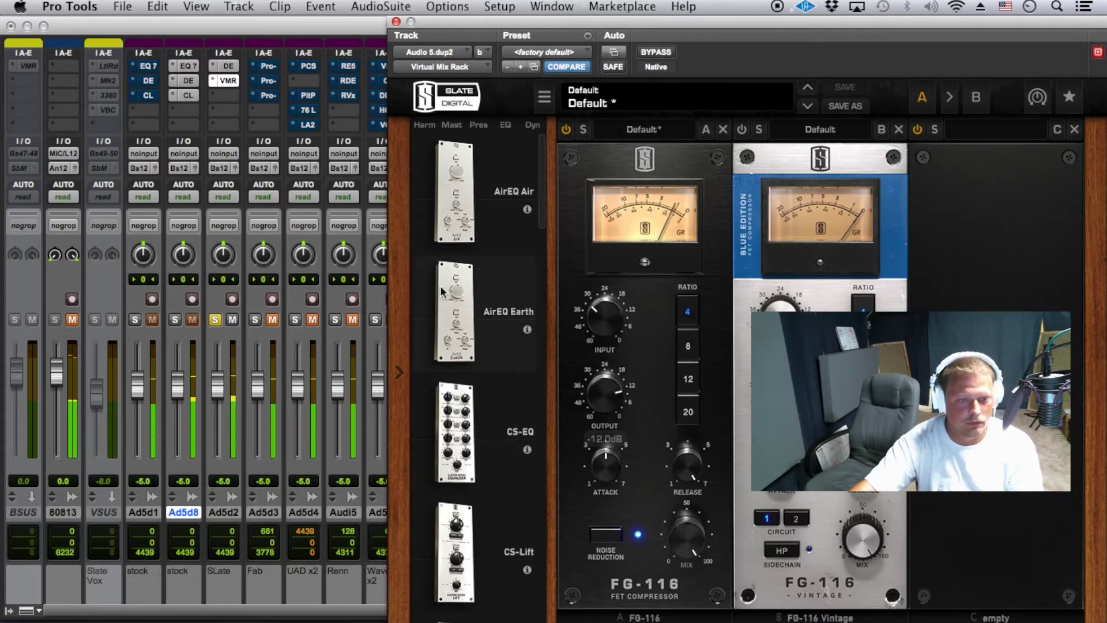
Compare rack snapshots A and B repeatedly while the vocal plays, ending on snapshot B.
click(978, 98)
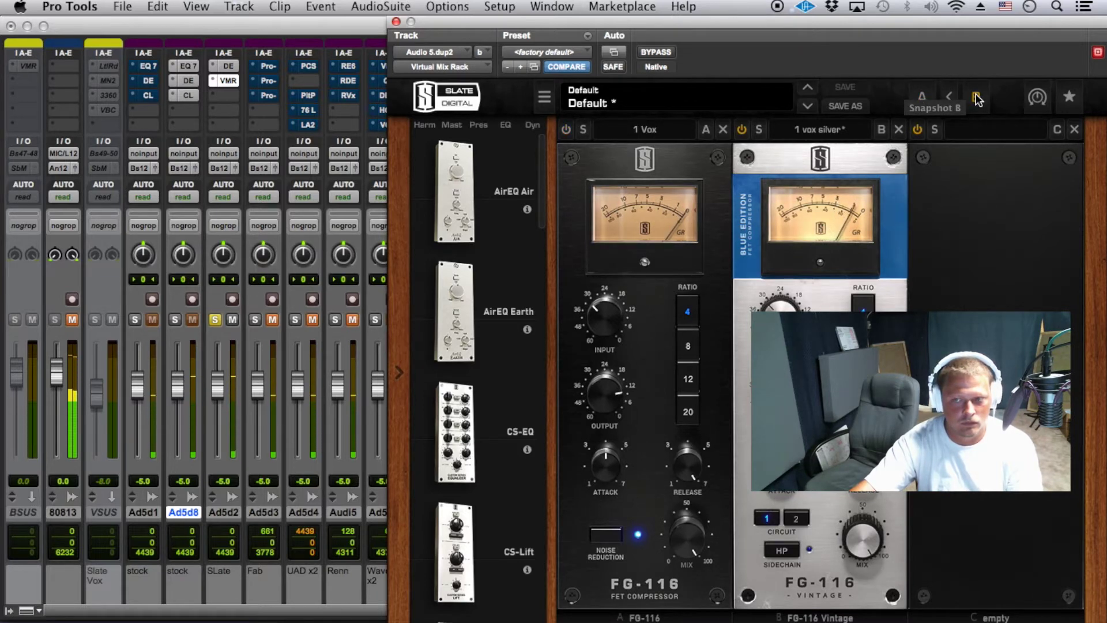
click(977, 98)
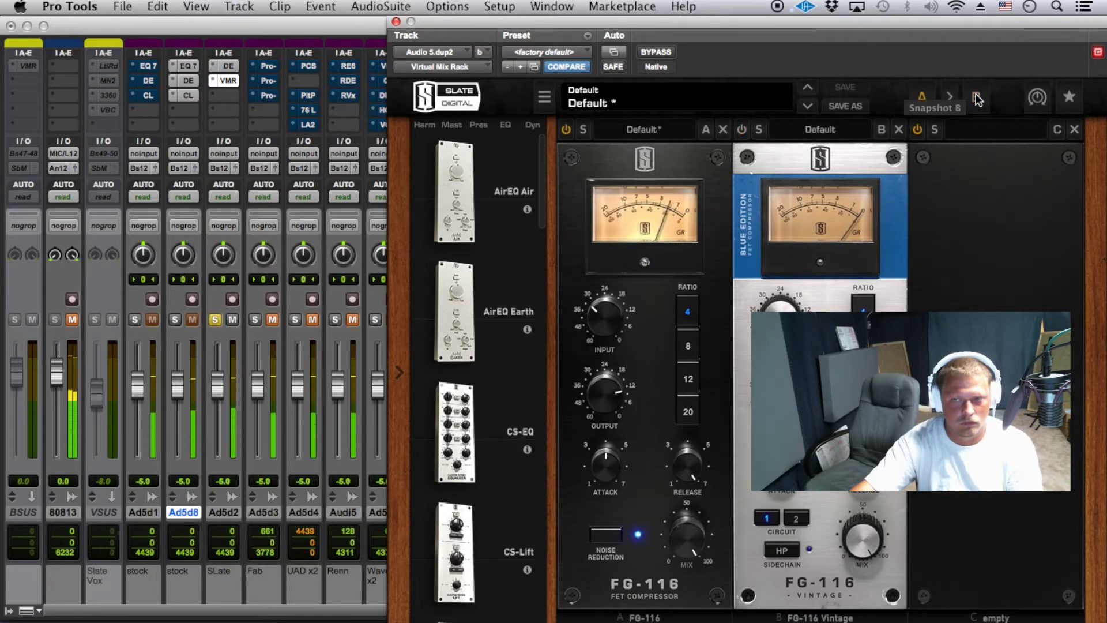
click(977, 98)
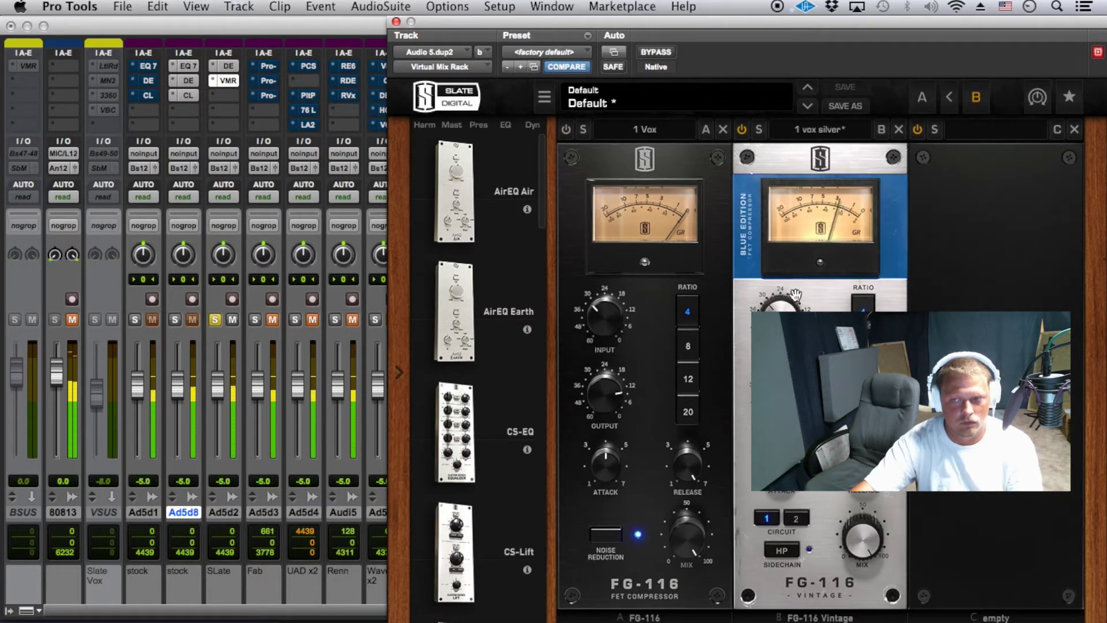
click(921, 96)
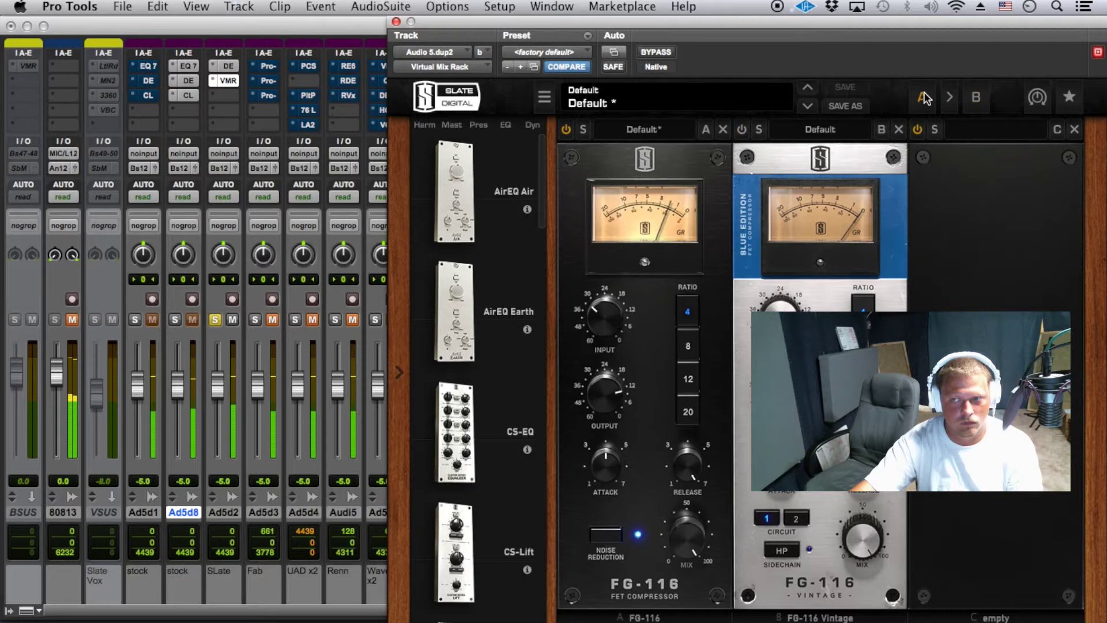
click(977, 100)
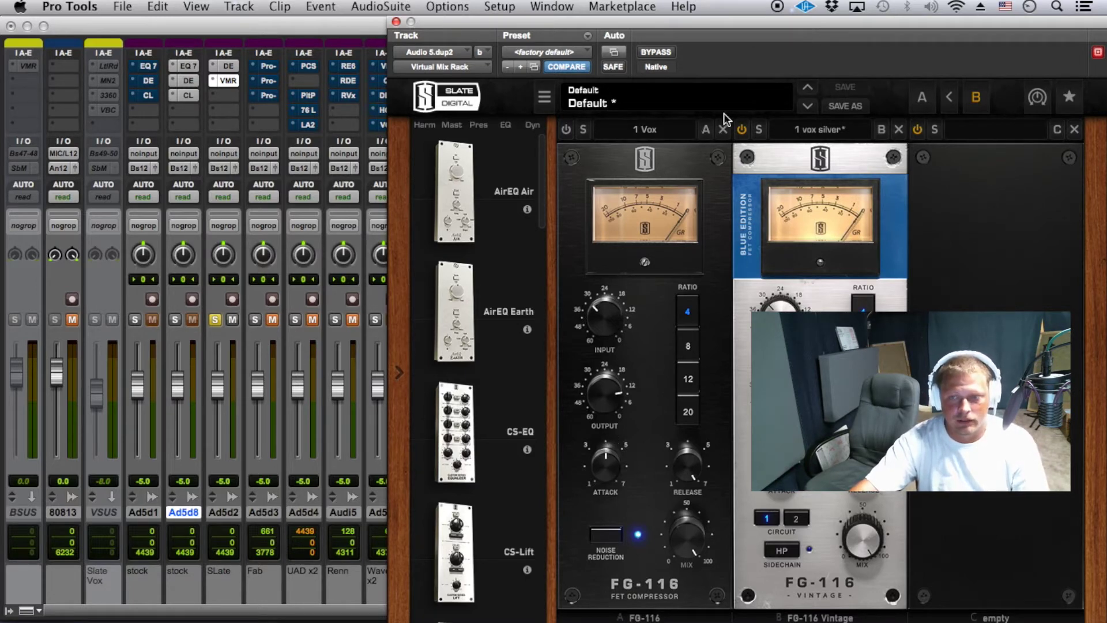
Replace the FG-116 in the first rack slot with the FG-S EQ module.
click(723, 129)
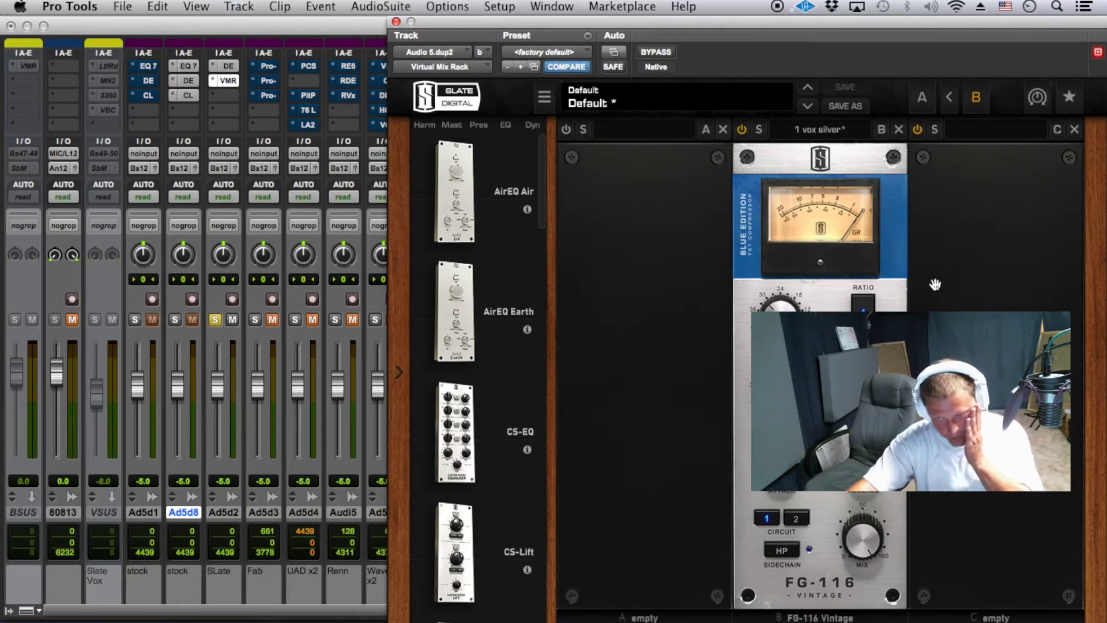
drag(778, 280, 695, 306)
drag(641, 268, 728, 340)
scroll(508, 354, down, 10)
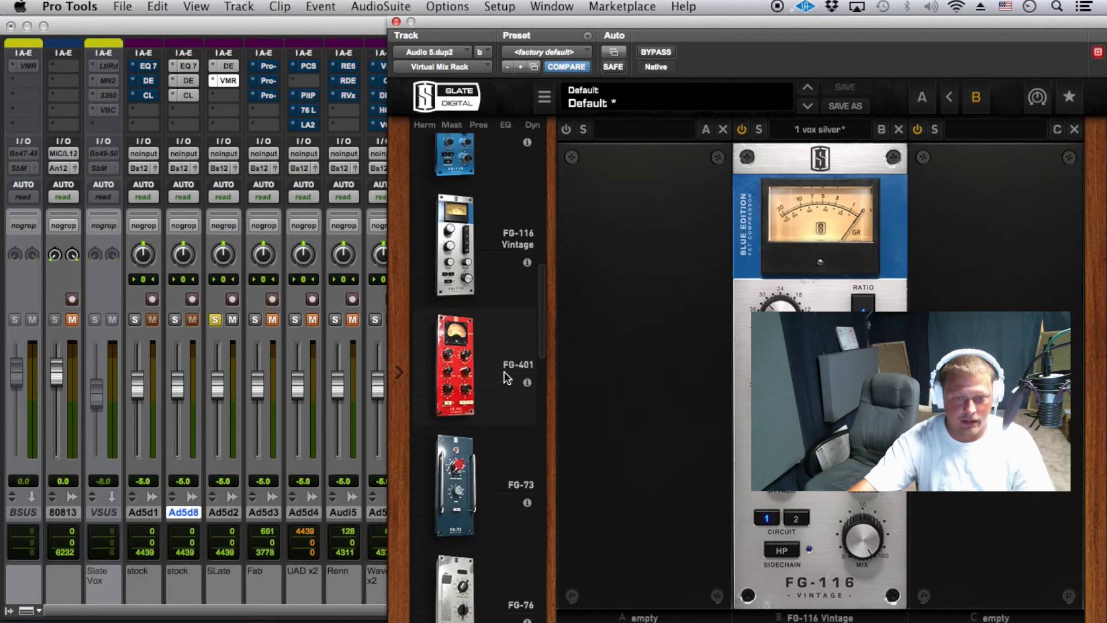
scroll(505, 375, down, 10)
drag(503, 390, 633, 376)
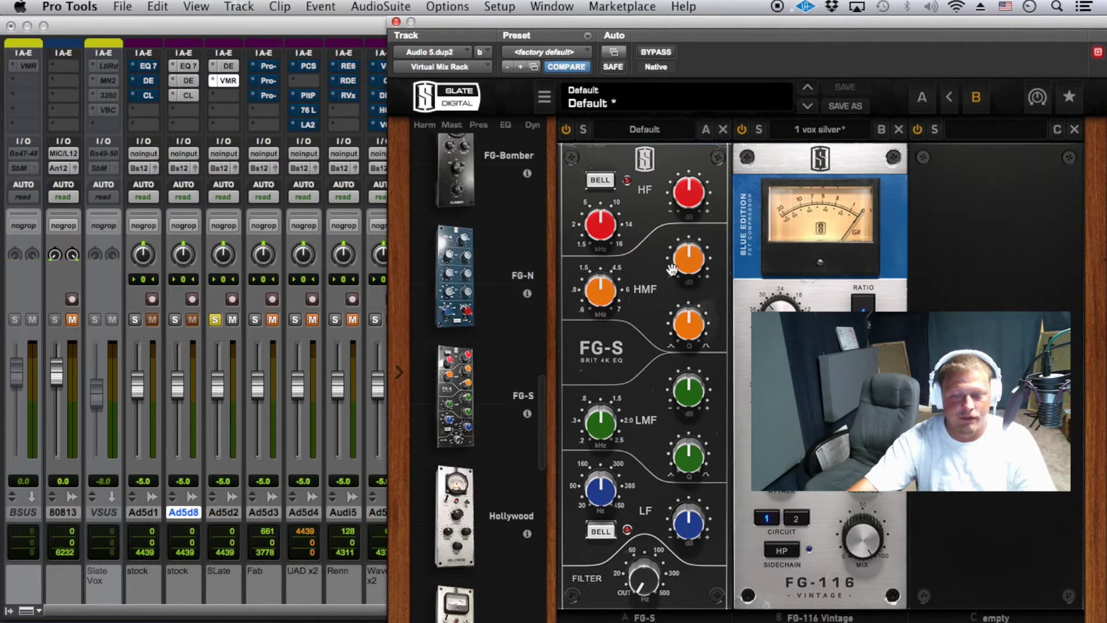
Add the CS-EQ module to the rack ahead of the FG-S.
scroll(503, 410, up, 10)
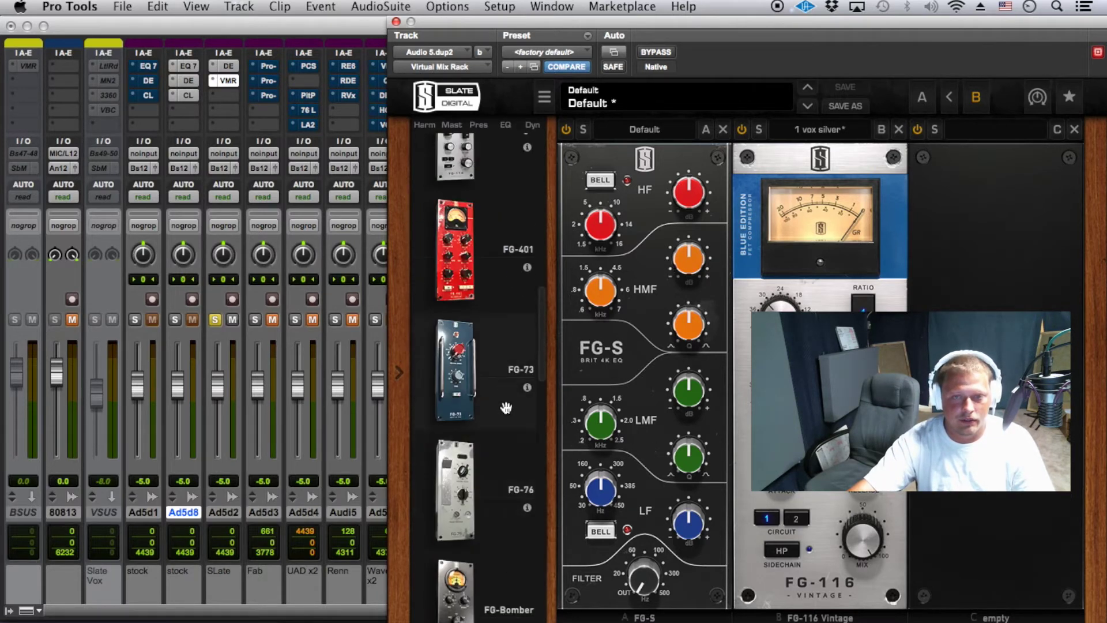
scroll(503, 409, up, 5)
drag(512, 161, 750, 304)
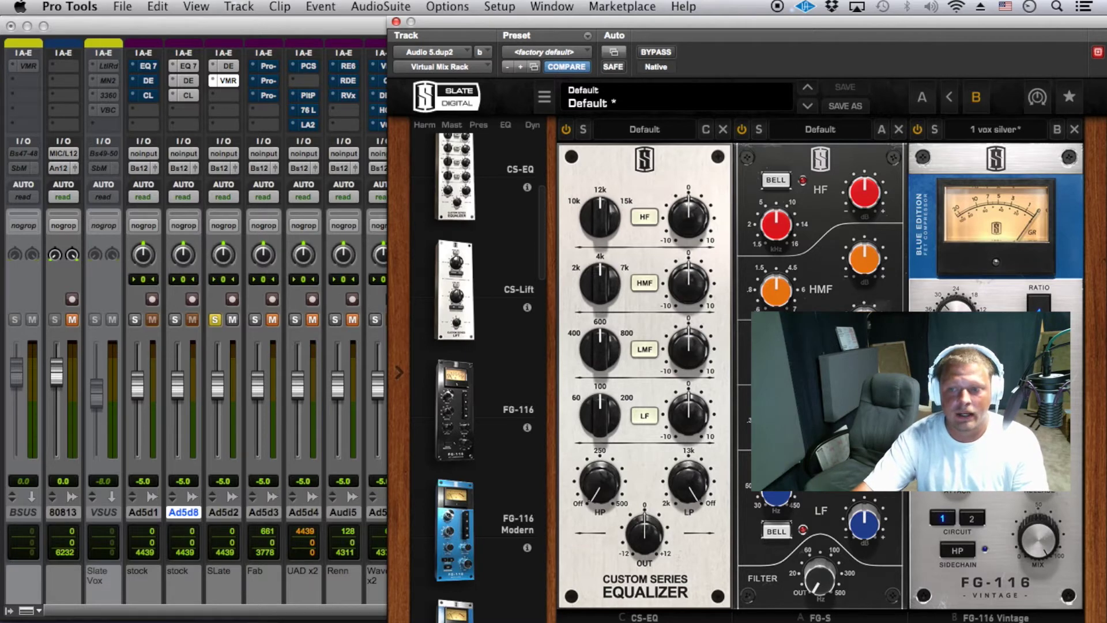
Display the EQ3 7-Band of Audio 5.dup8 alongside the Virtual Mix Rack of Audio 5.dup2.
click(148, 94)
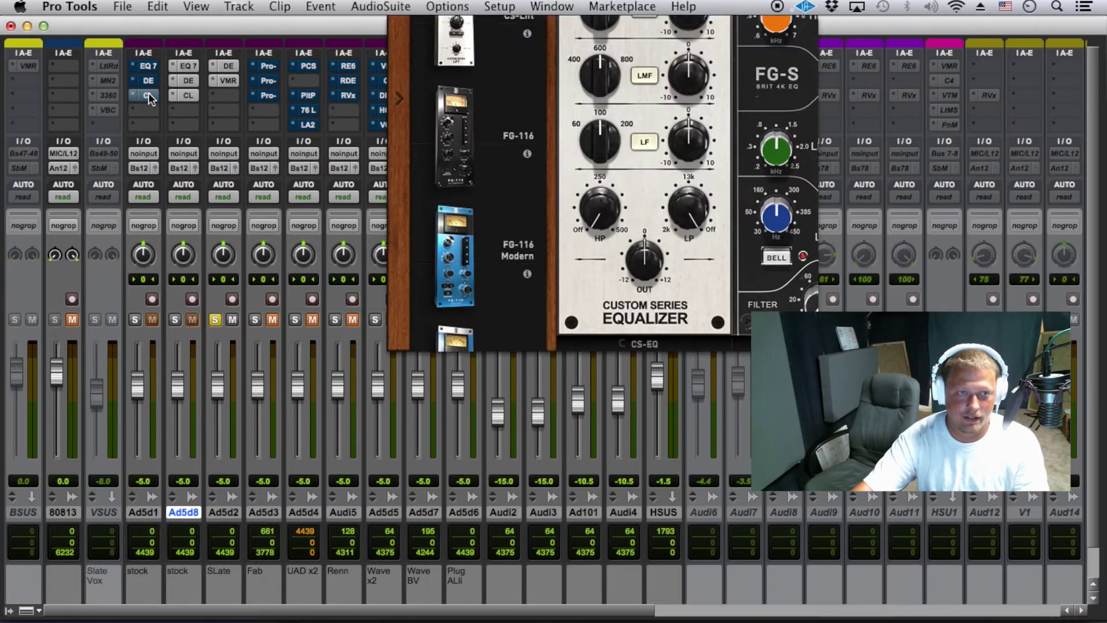
click(157, 69)
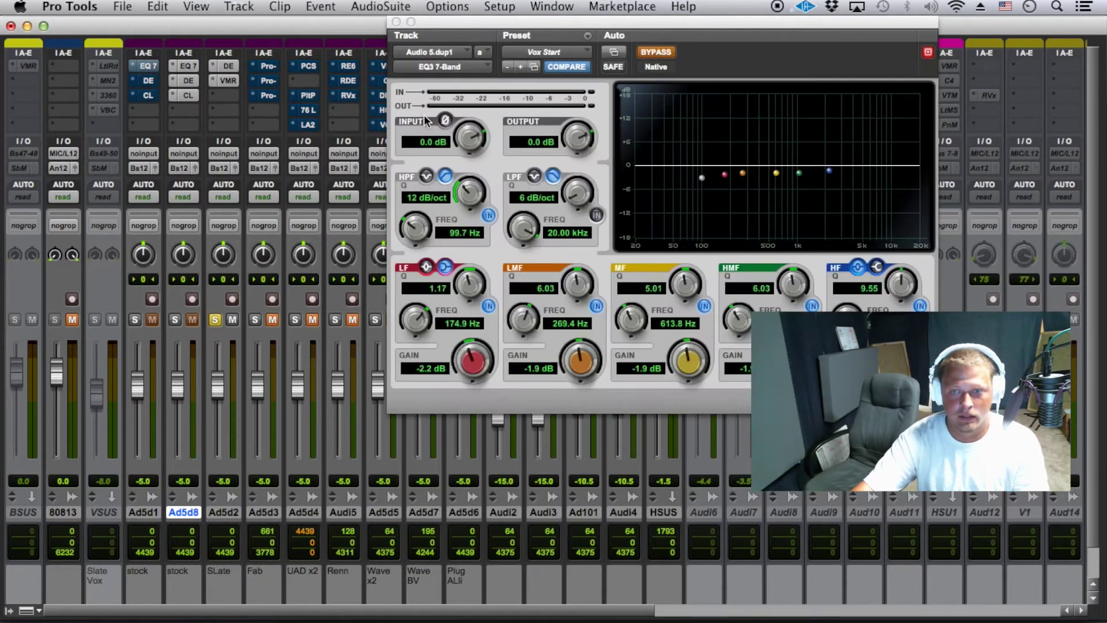
click(185, 66)
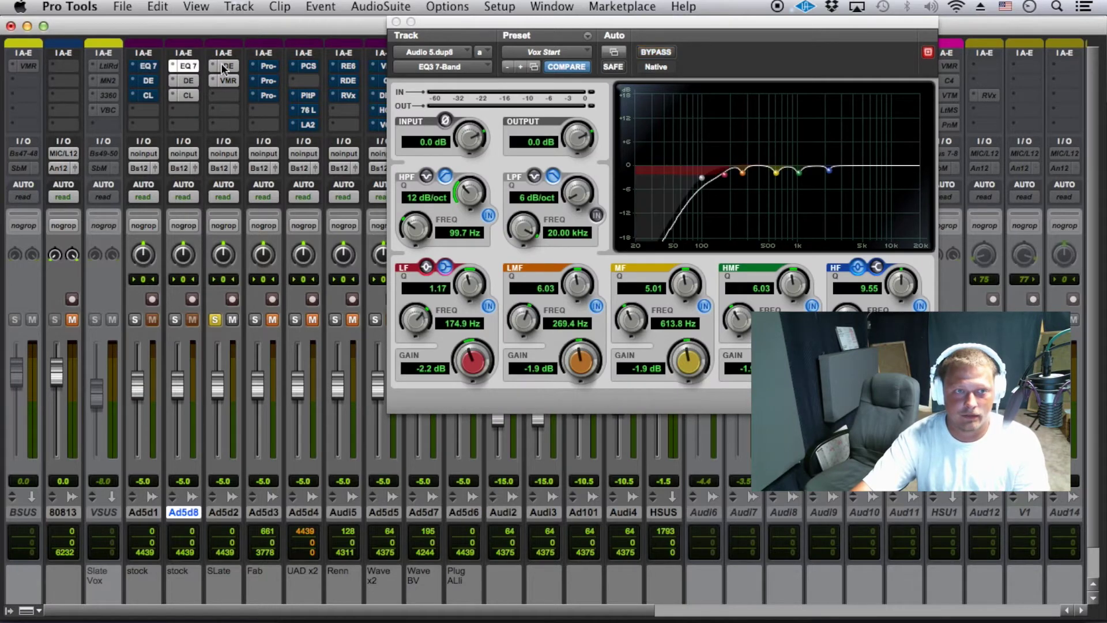
drag(600, 28, 247, 28)
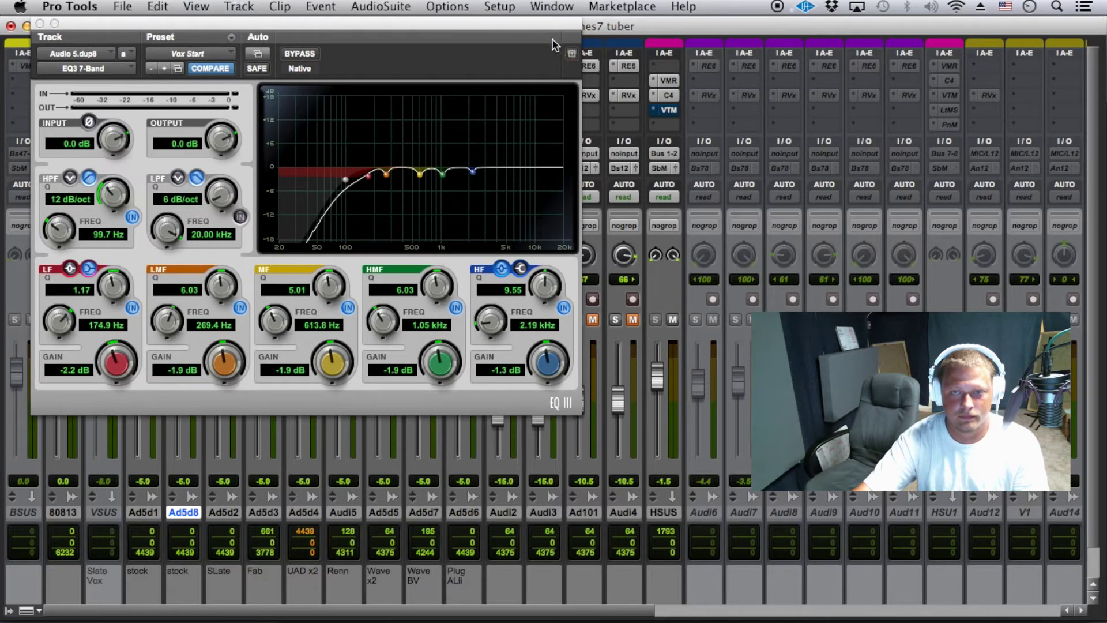
drag(399, 21, 372, 99)
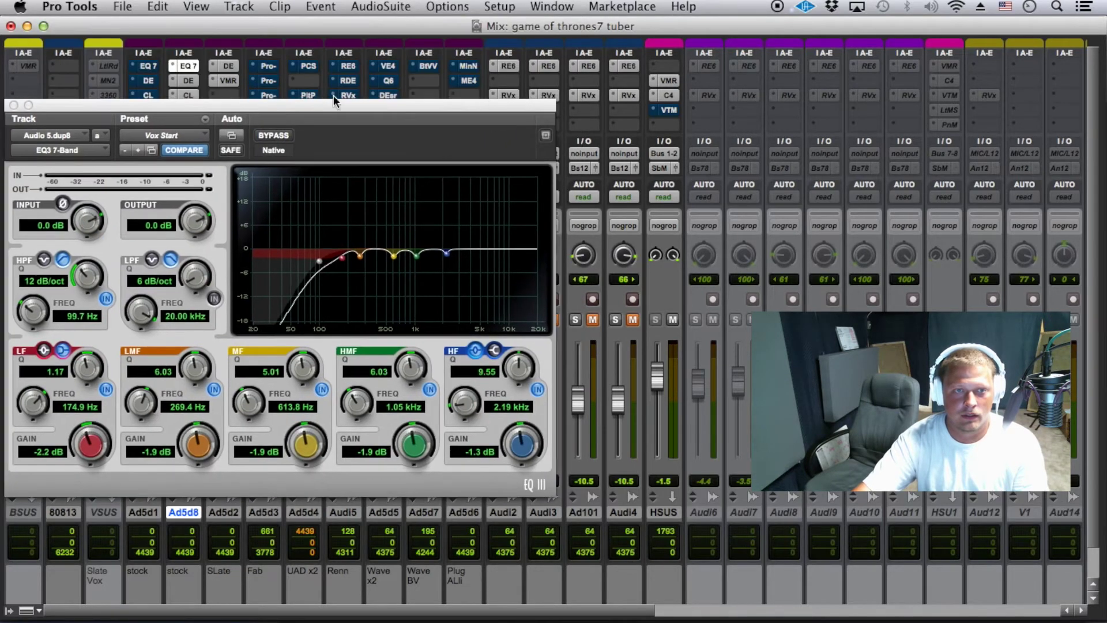
click(233, 83)
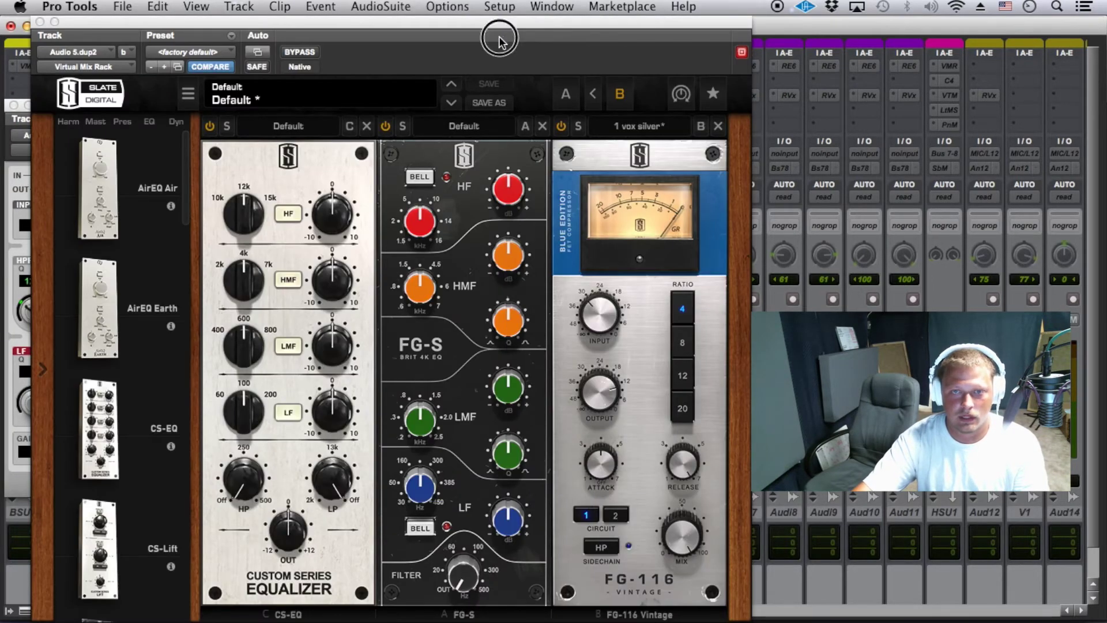
drag(472, 26, 925, 12)
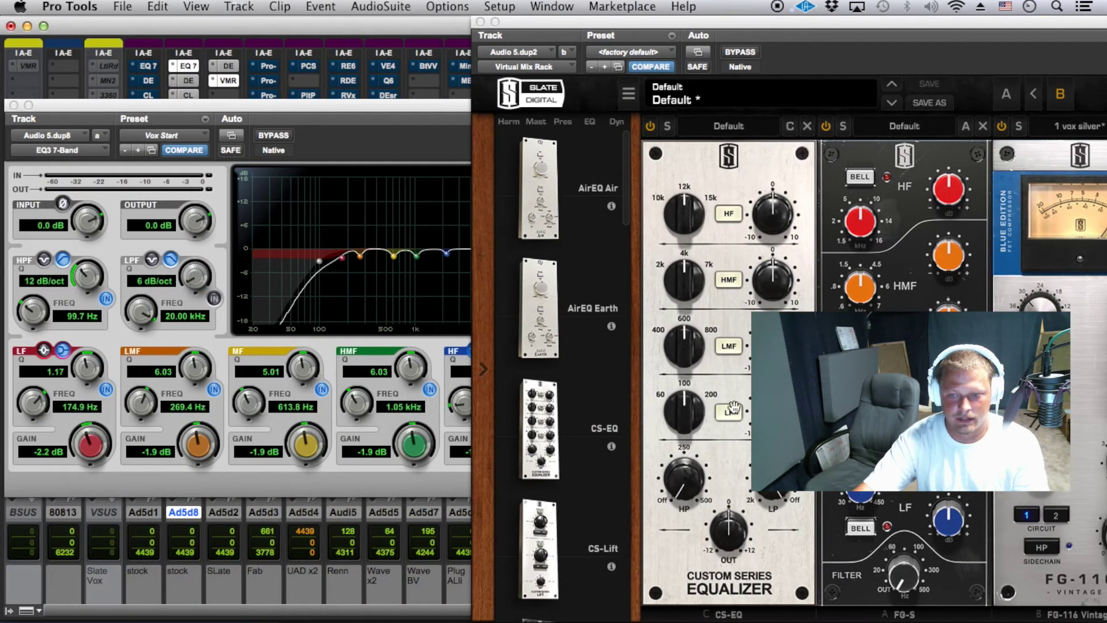
Remove the CS-EQ from the rack and move the FG-S and FG-116 Vintage into the first two slots.
click(807, 125)
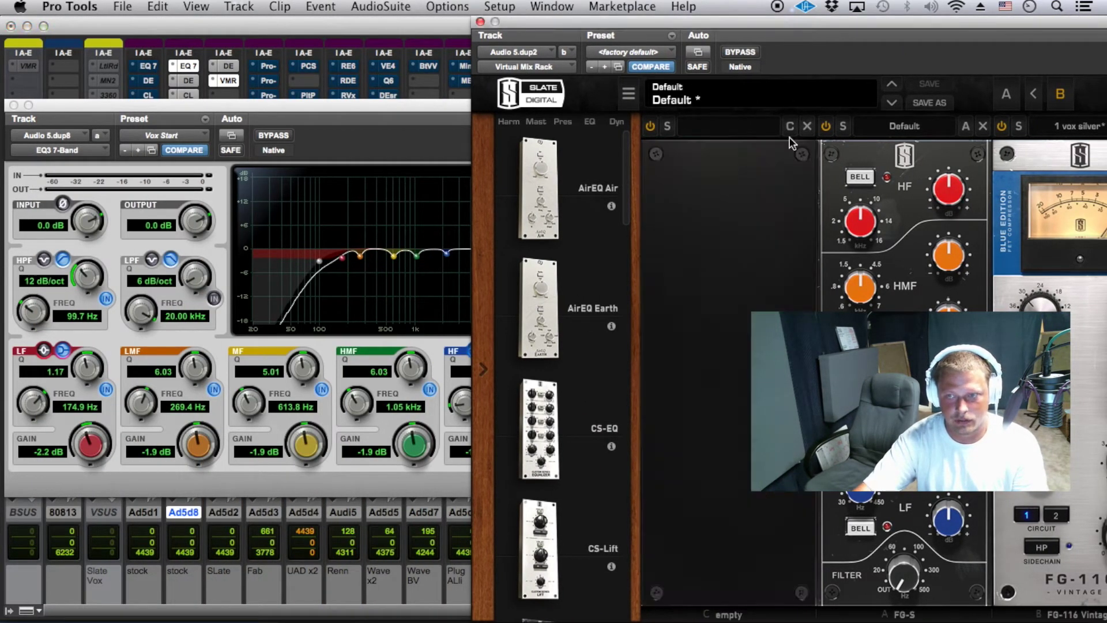
drag(850, 152, 715, 159)
drag(1030, 162, 868, 181)
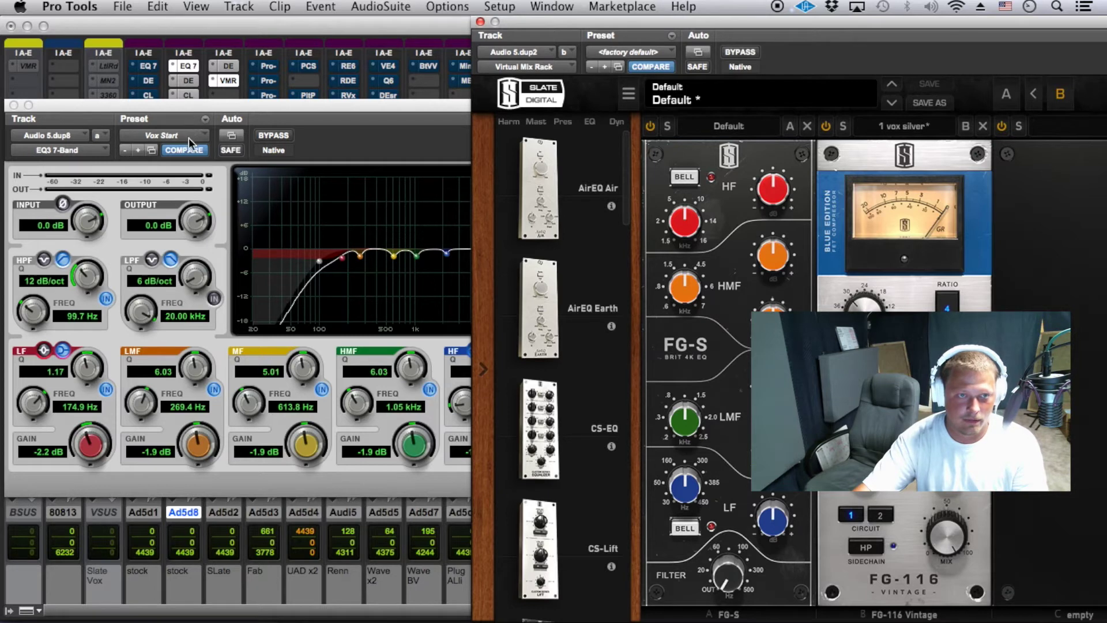
Copy the EQ3 7-Band insert on Audio 5.dup8 to its fifth insert slot and open the copy.
drag(181, 108, 193, 134)
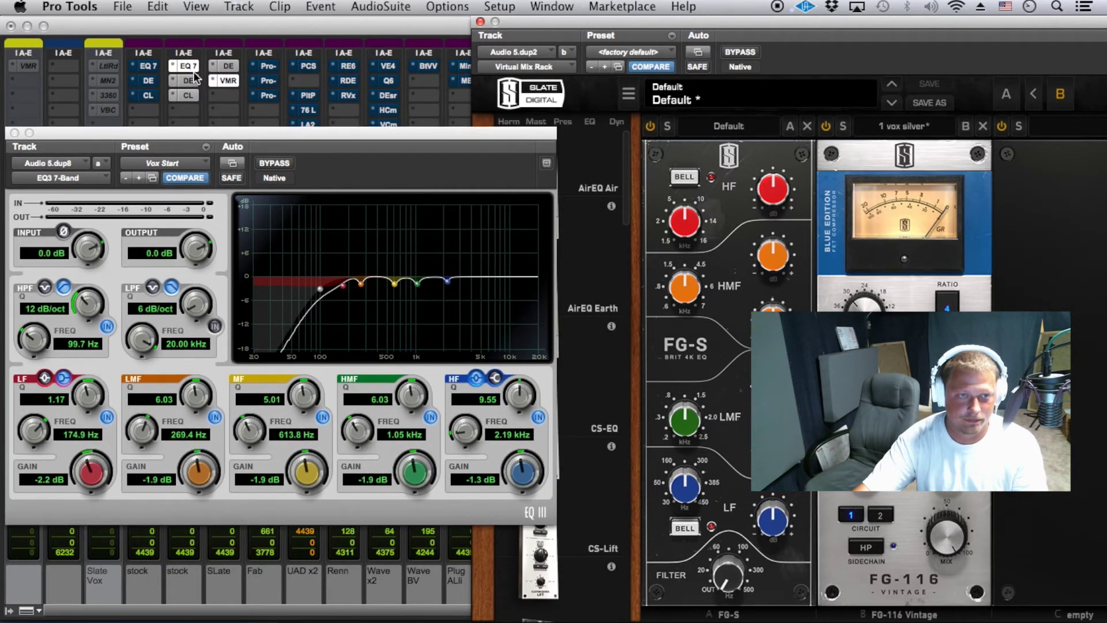
drag(192, 74, 192, 118)
click(189, 122)
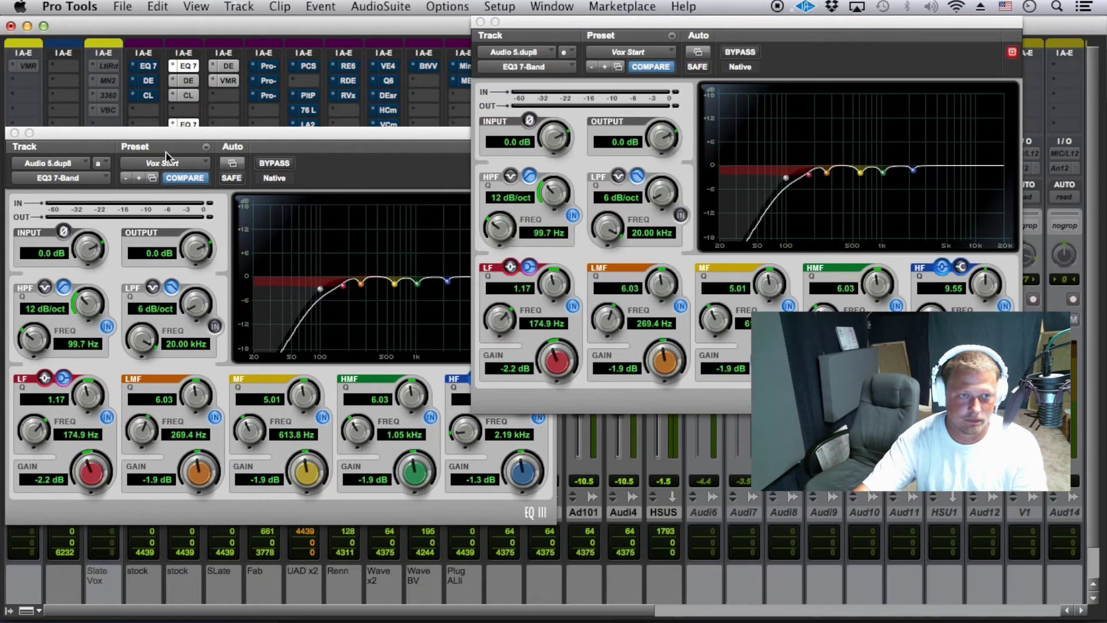
Reload the Vox Start preset in Audio 5.dup8's original EQ and enable its LMF, MF, HMF and HF bands.
click(170, 162)
click(175, 159)
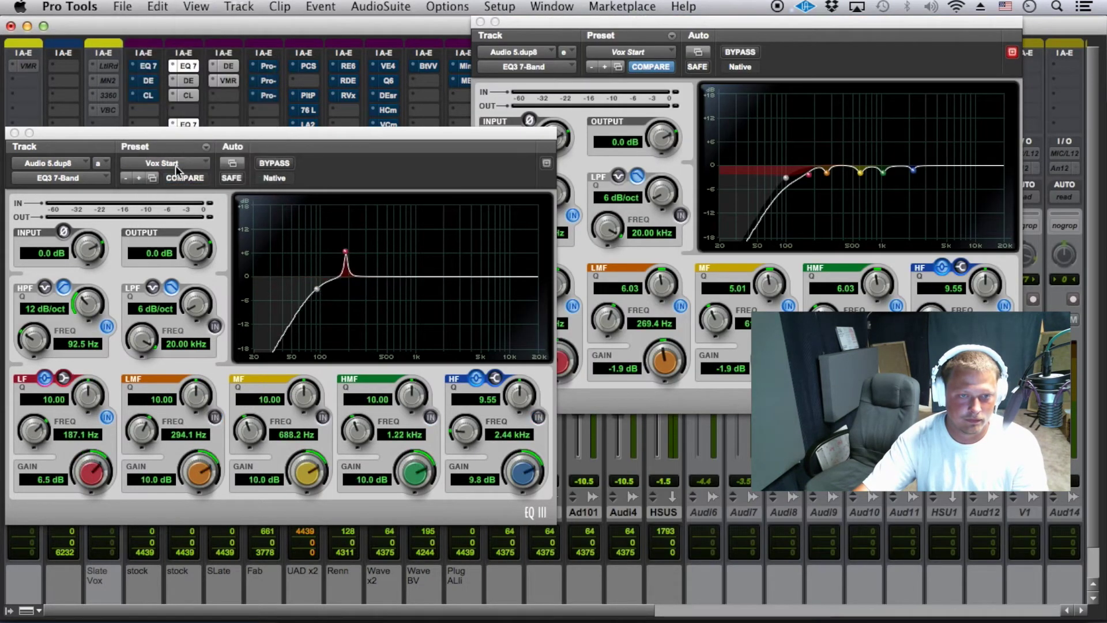
click(214, 418)
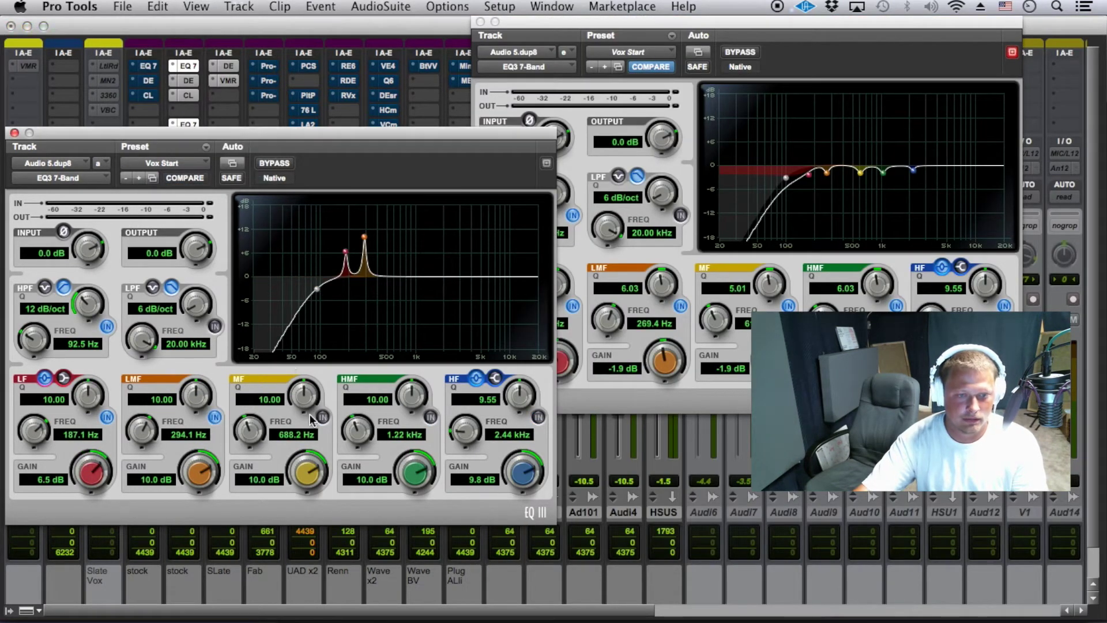
click(323, 418)
click(431, 417)
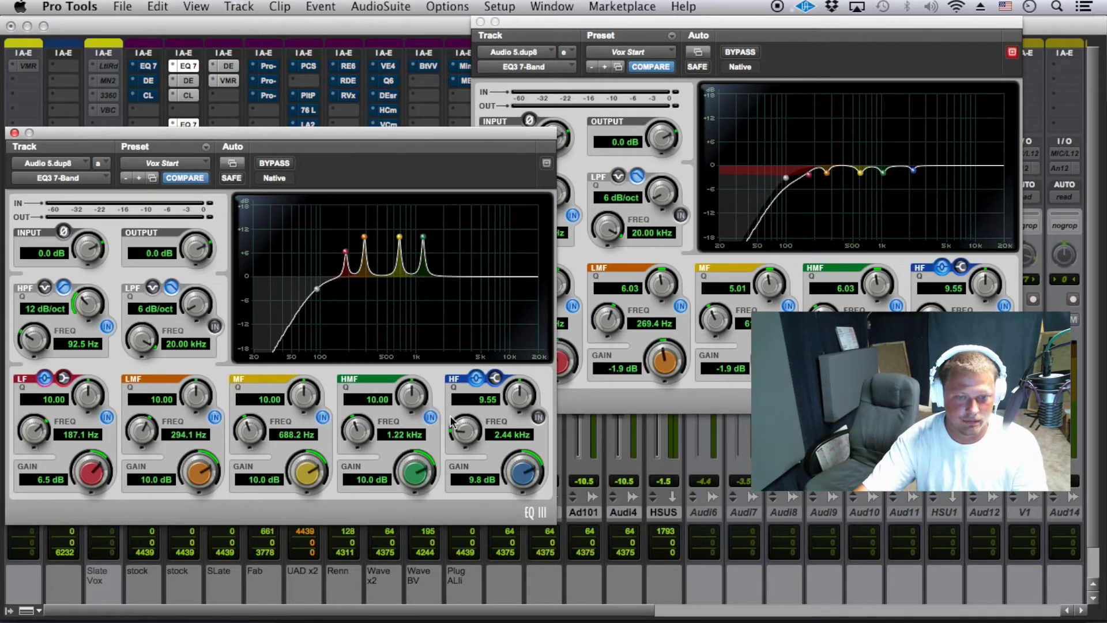
click(538, 417)
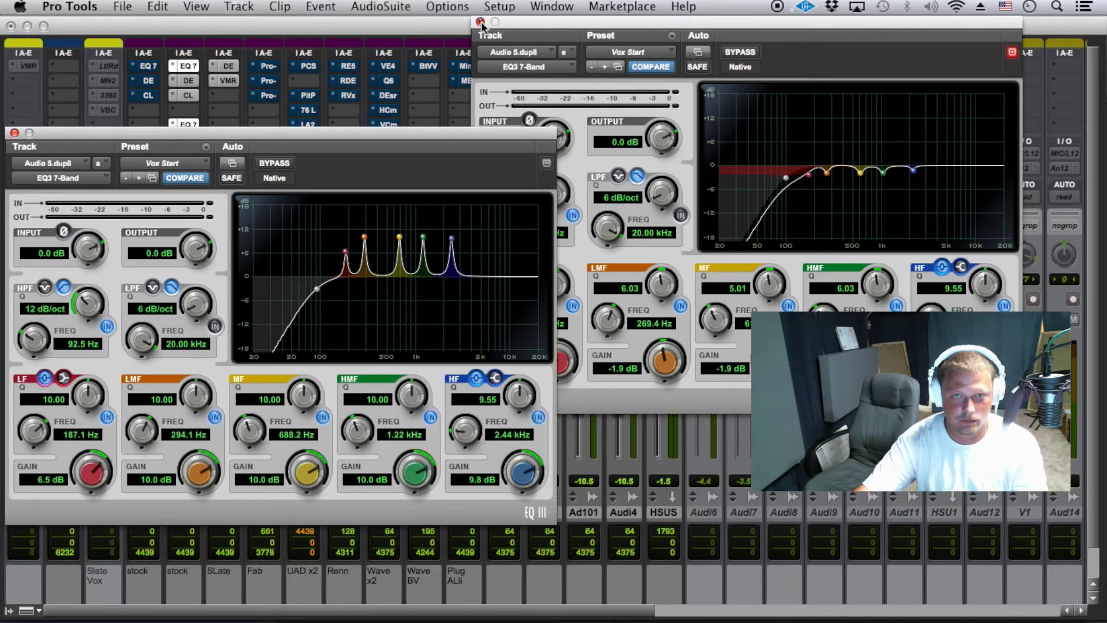
click(480, 21)
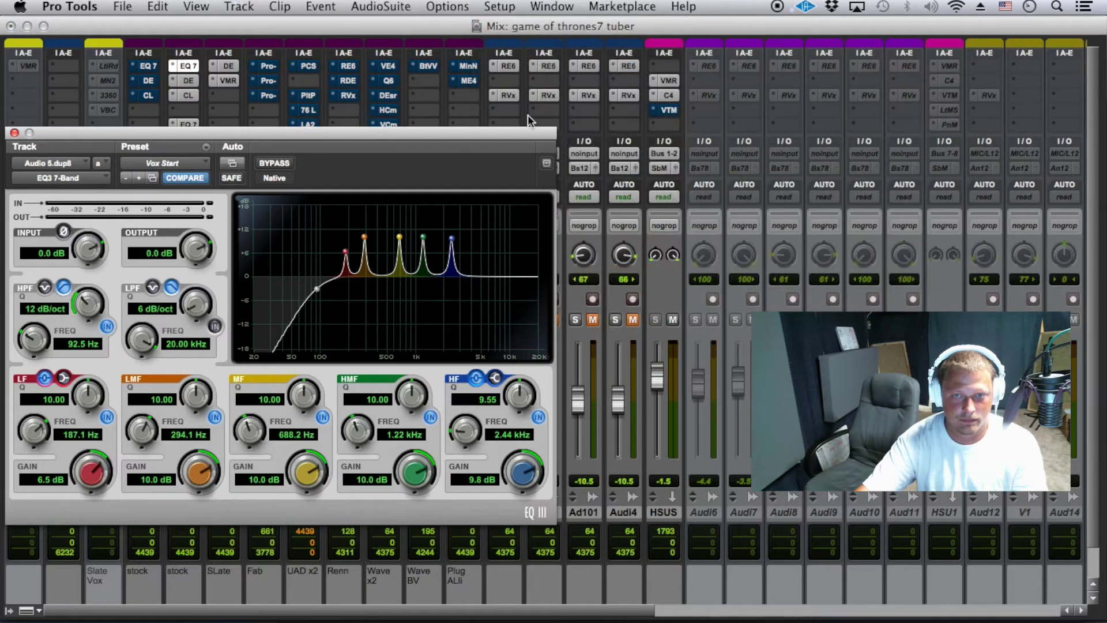
Restore the earlier EQ curve on Audio 5.dup8's original insert and check it against the copied EQ.
click(228, 81)
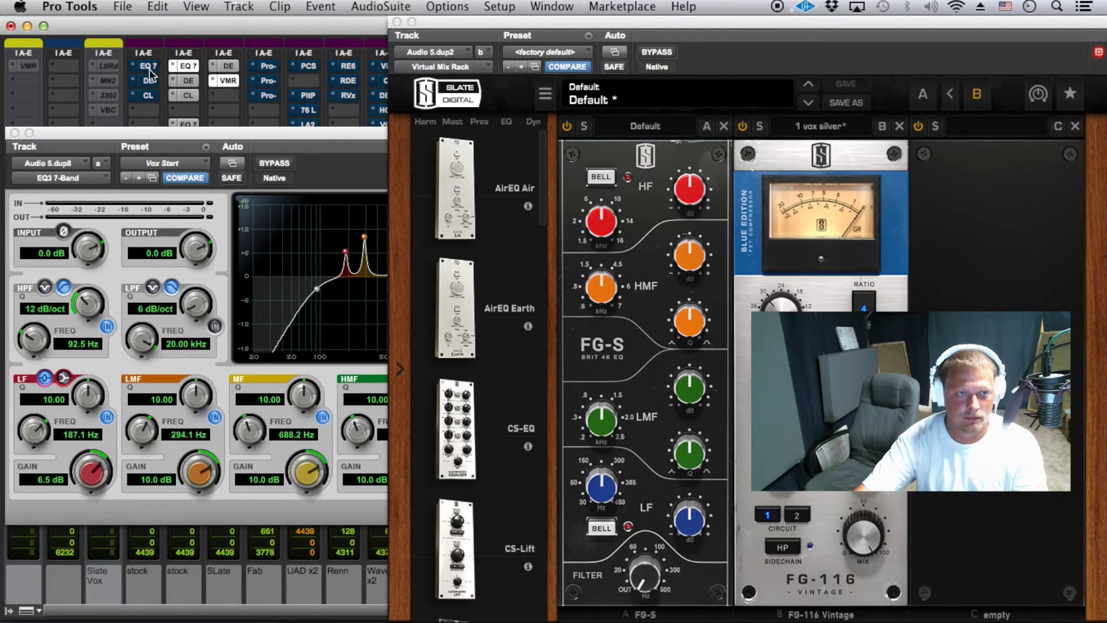
click(188, 67)
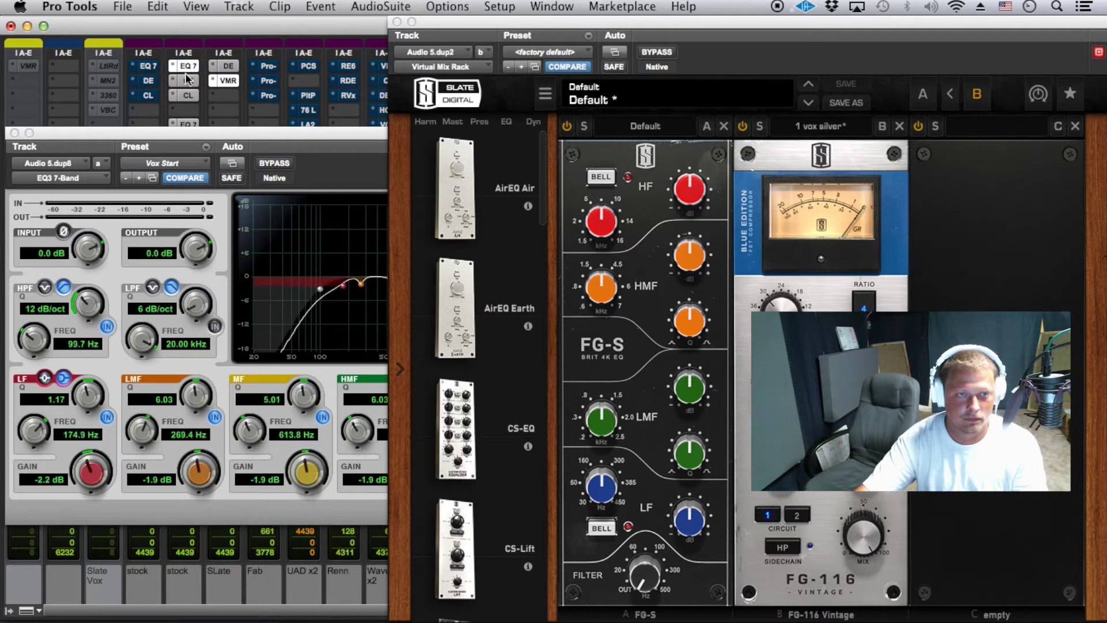
click(189, 123)
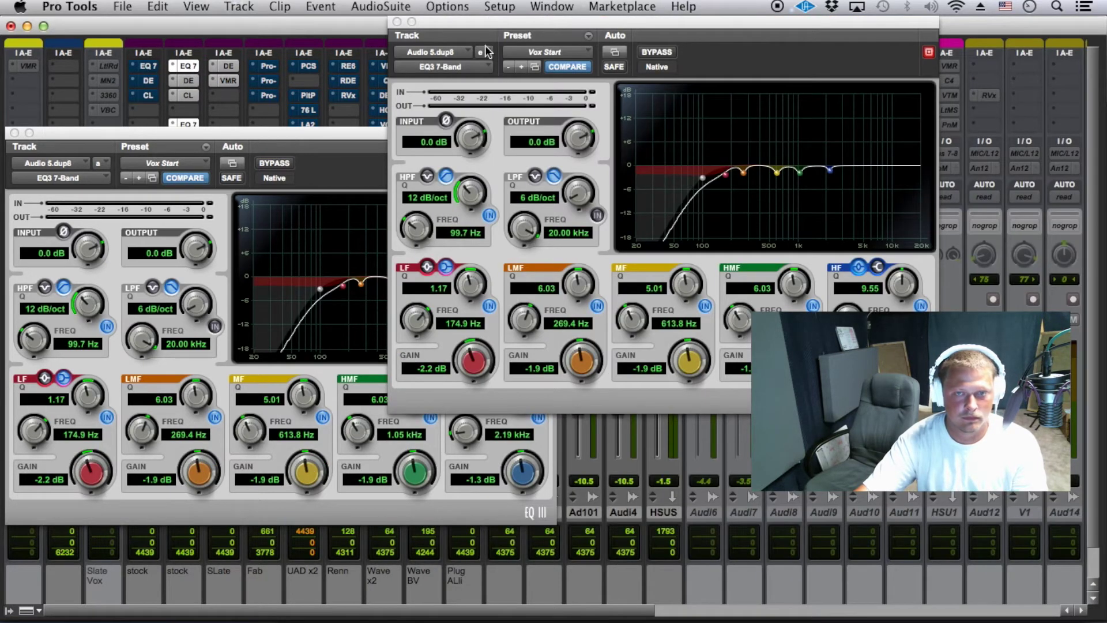
click(397, 22)
Reload Vox Start in Audio 5.dup1's EQ3 7-Band, enable its LMF, MF, HMF and HF bands, and take the plug-in out of bypass.
click(148, 65)
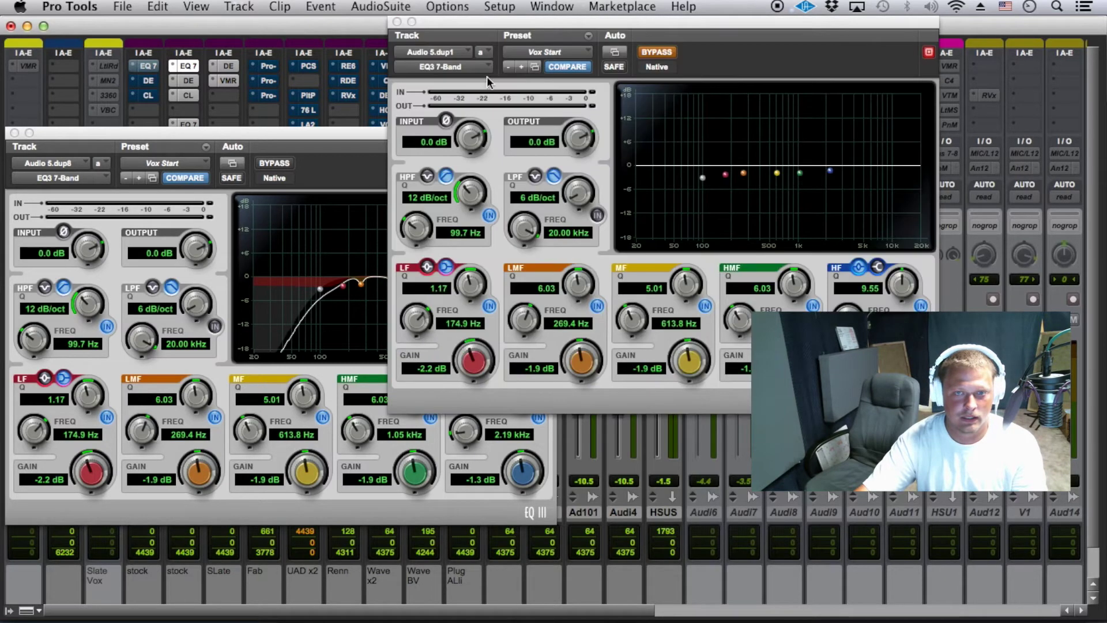
click(583, 50)
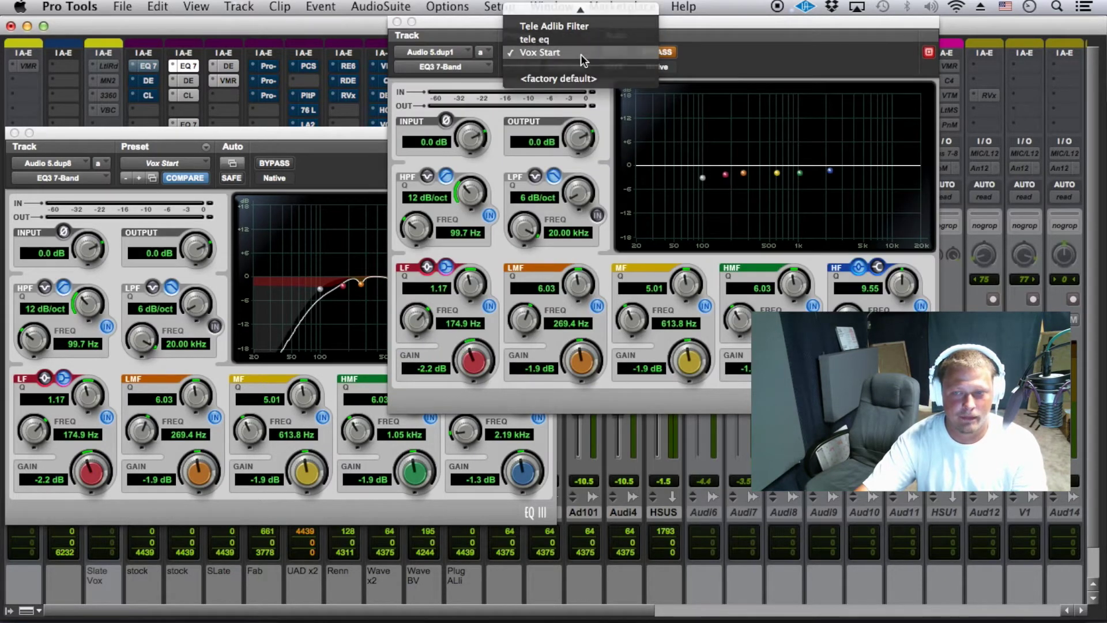
click(580, 53)
click(598, 306)
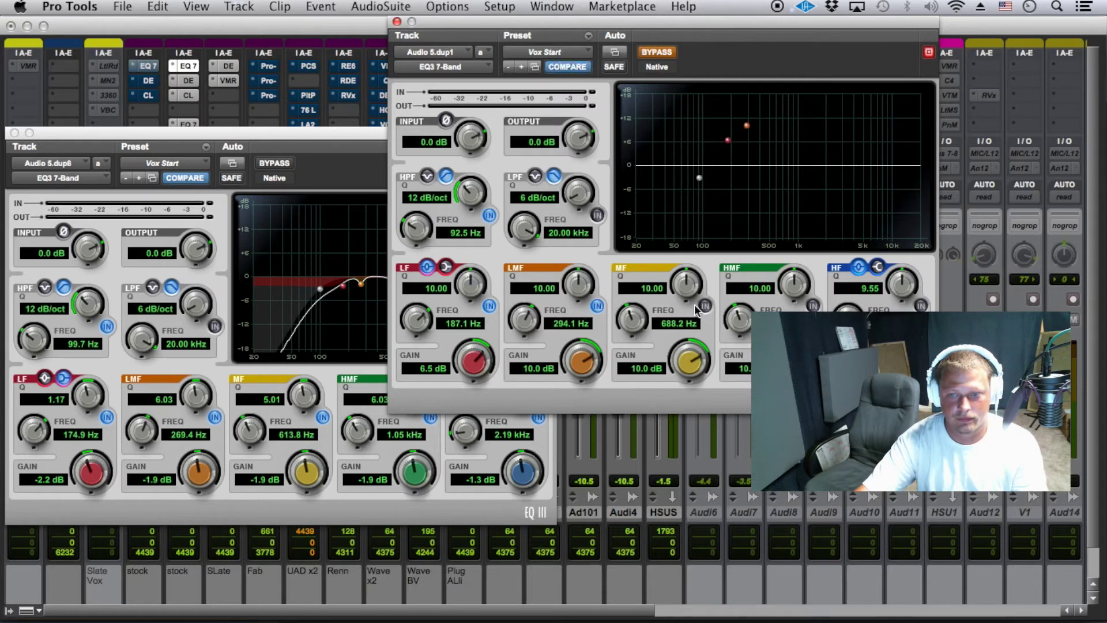
click(921, 306)
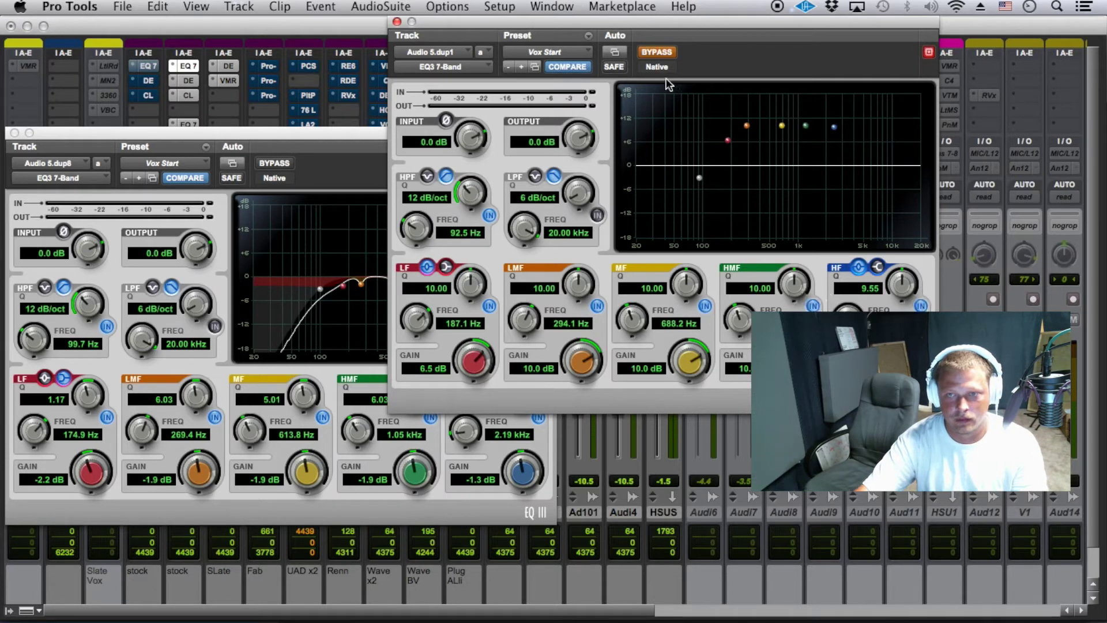
click(659, 53)
Remove the copied EQ insert from Audio 5.dup8 and keep only Audio 5.dup1's EQ window open over the mixer.
click(174, 121)
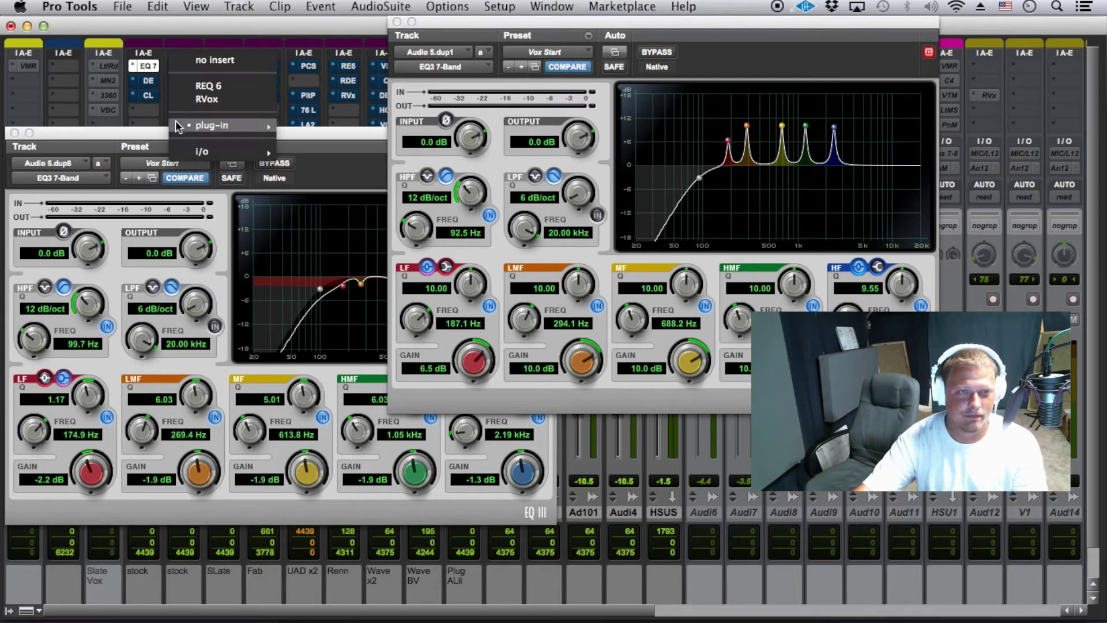
click(192, 57)
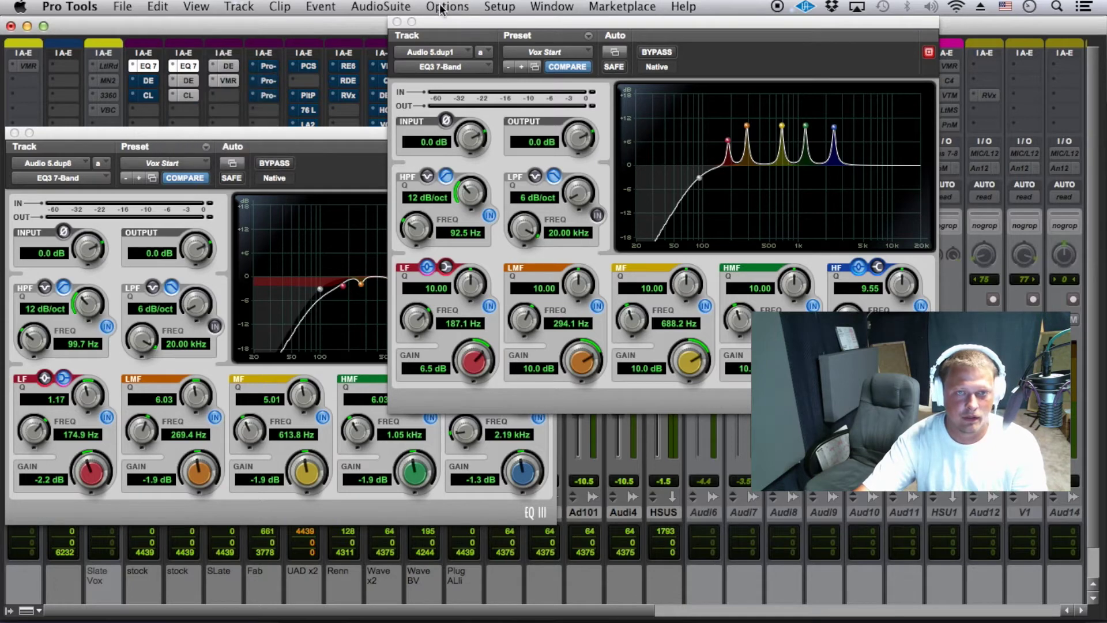
drag(449, 21, 46, 157)
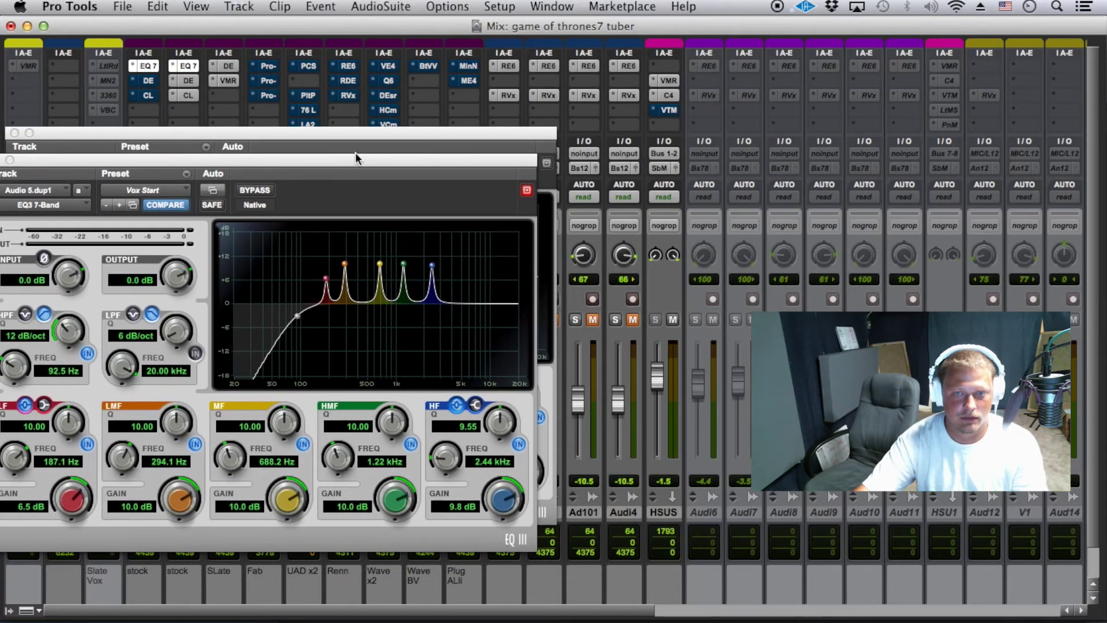
click(14, 134)
drag(108, 162, 120, 120)
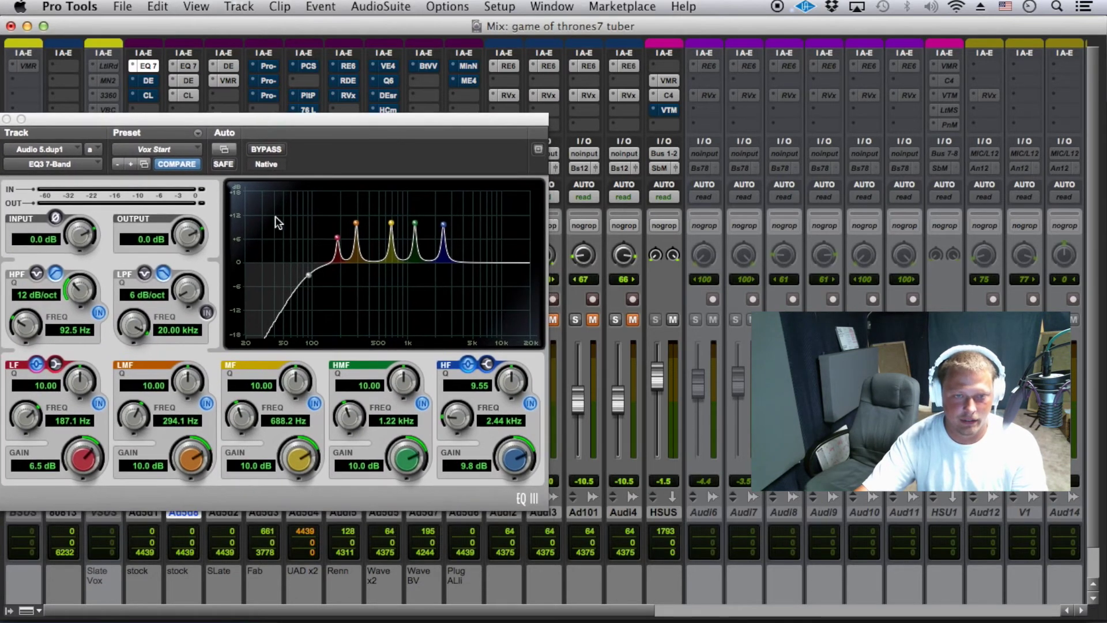
Set Audio 5.dup1's LMF band to 355.7 Hz and 9.8 dB, and switch off the MF, HMF and HF bands.
drag(359, 221, 364, 224)
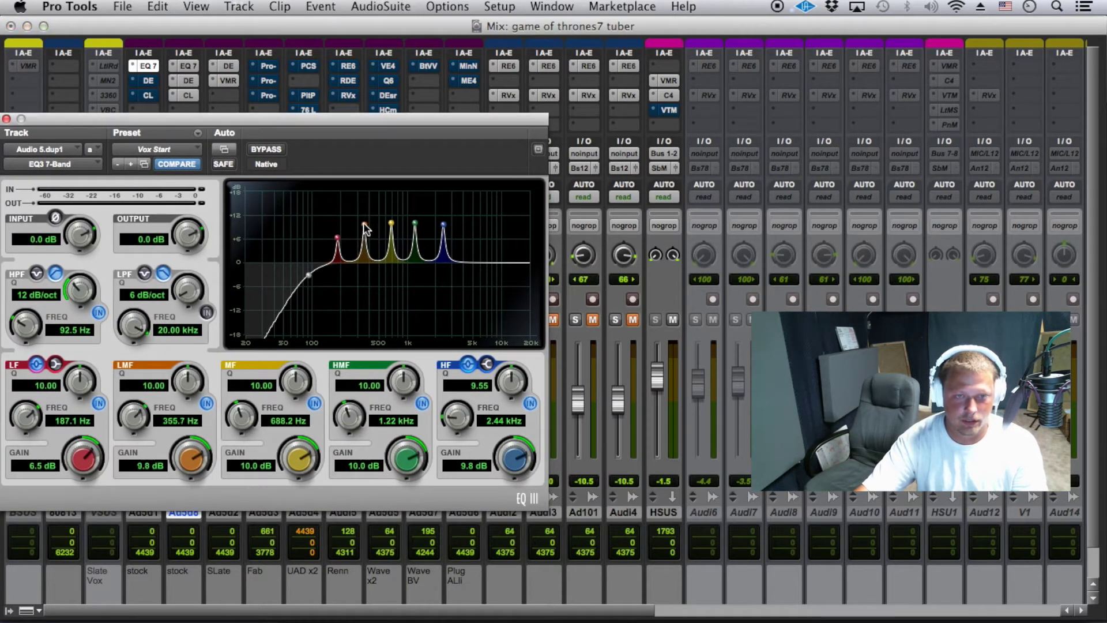
click(315, 402)
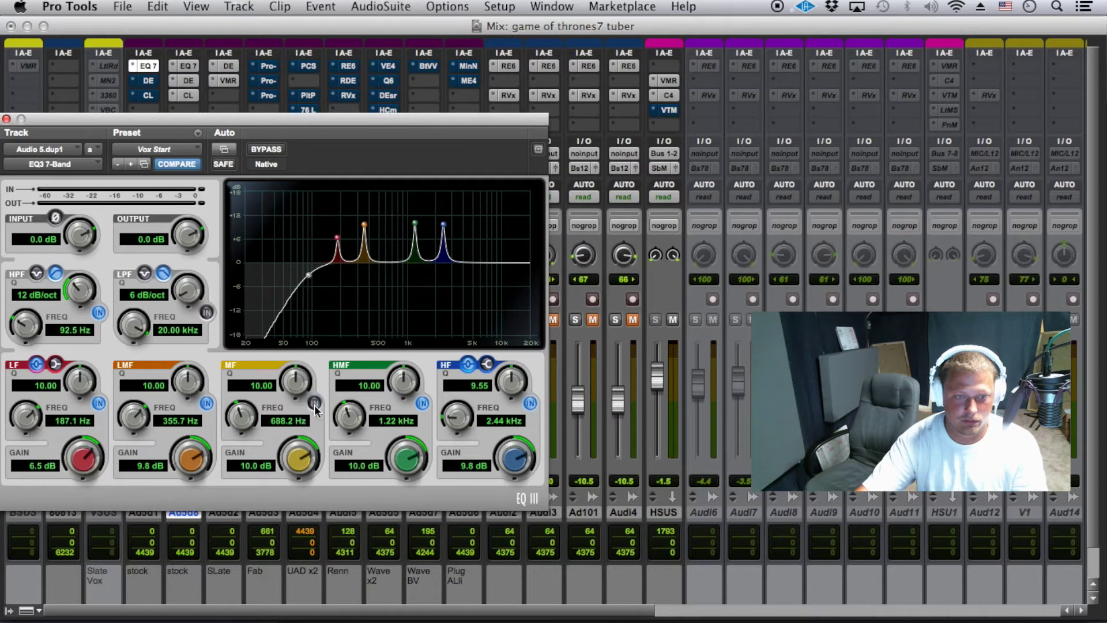
click(424, 403)
click(530, 404)
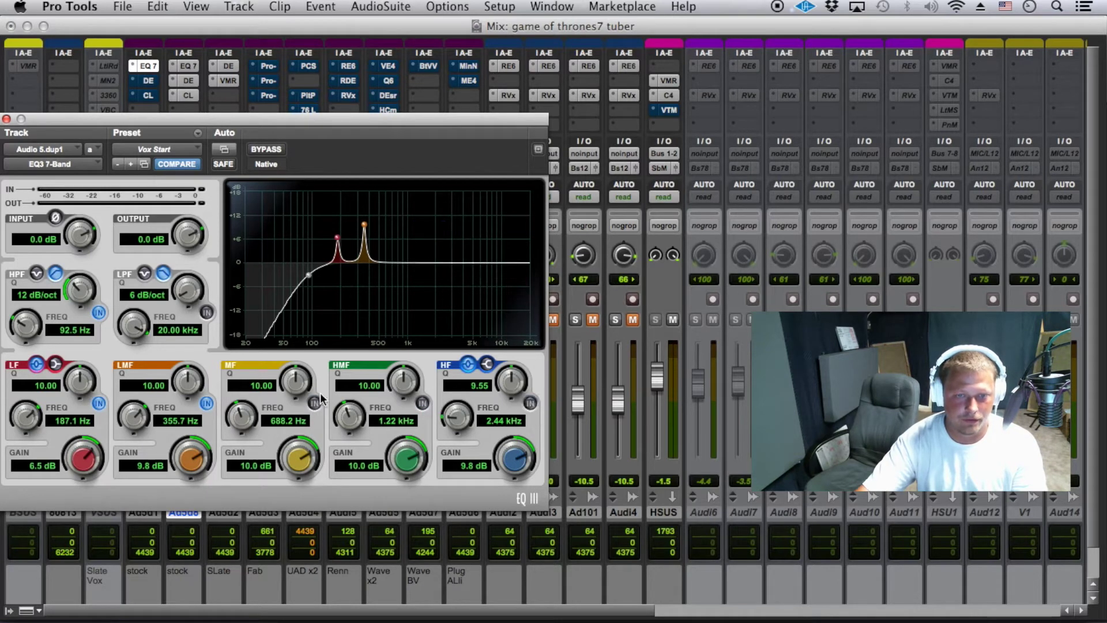
Switch off the LMF band on Audio 5.dup1's EQ and open Audio 5.dup2's Virtual Mix Rack beside it.
click(207, 402)
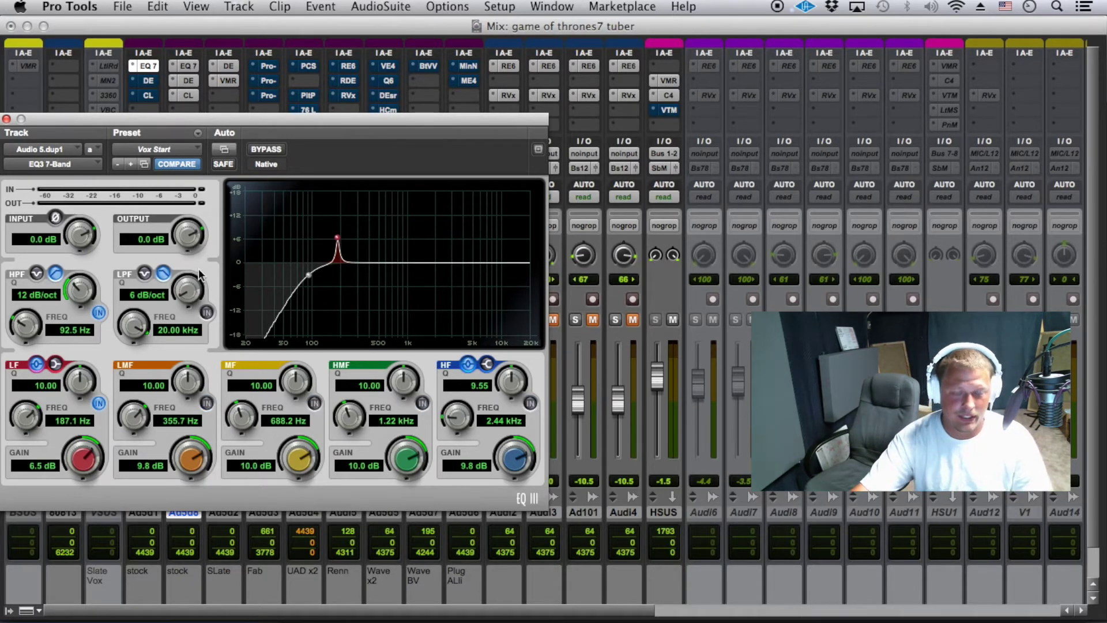
click(229, 80)
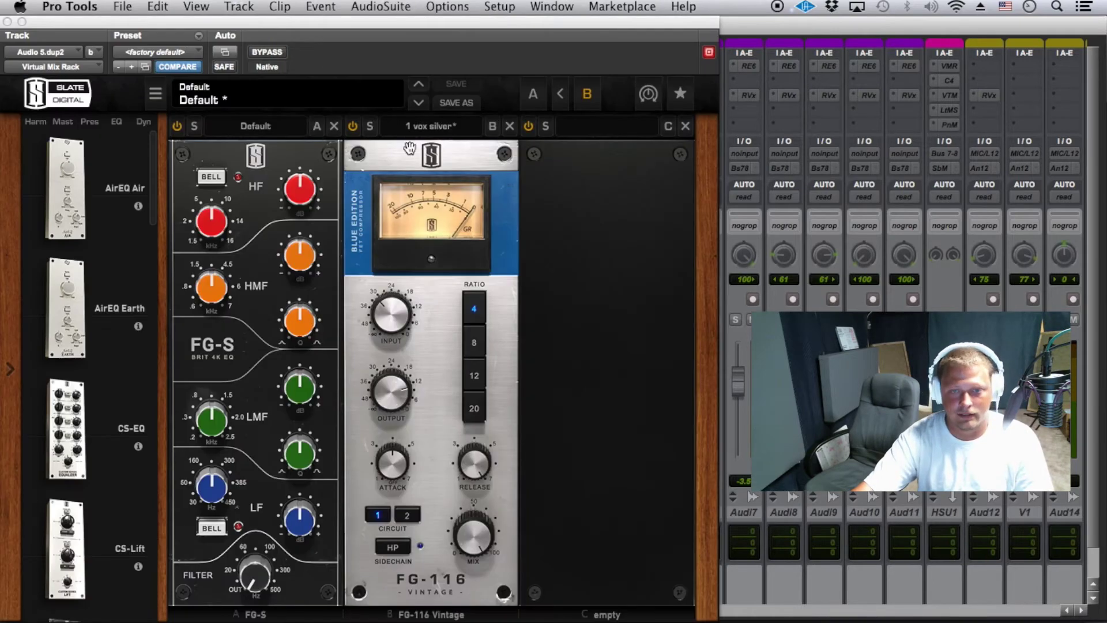
drag(292, 33, 813, 6)
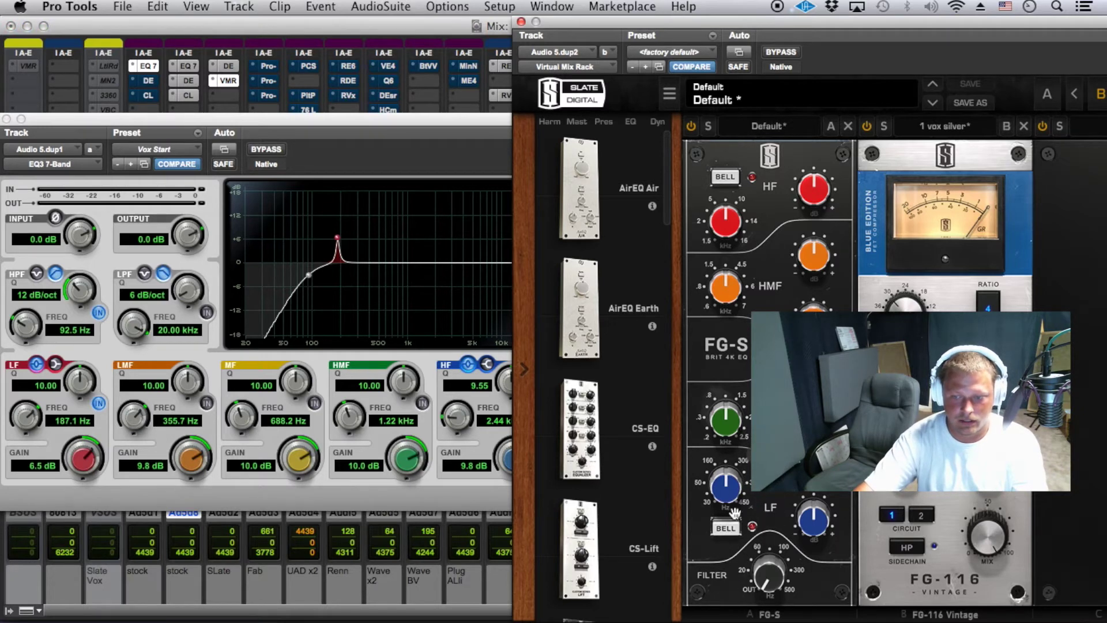
Boost the FG-S HMF gain and sweep the band's frequency through its lower range.
drag(809, 263, 778, 257)
drag(725, 287, 691, 358)
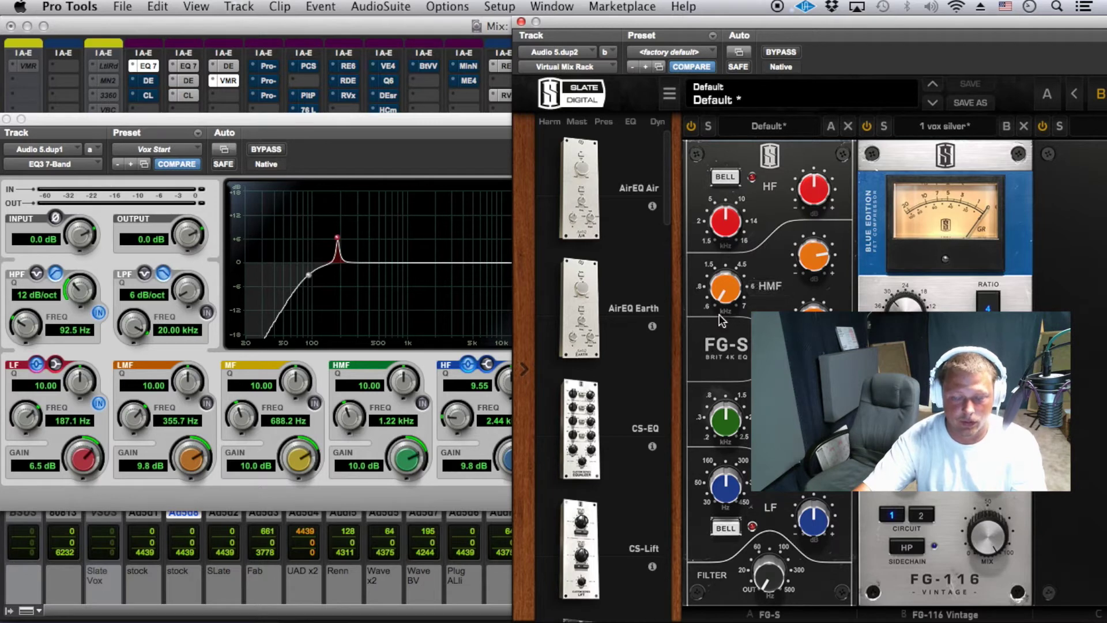
drag(726, 314, 728, 284)
drag(728, 271, 729, 269)
Move Audio 5.dup1's EQ window clear of the mixer inserts, glance at Audio 5.dup8's EQ, and return to Audio 5.dup2's Virtual Mix Rack.
click(353, 123)
drag(353, 123, 836, 37)
drag(675, 37, 170, 220)
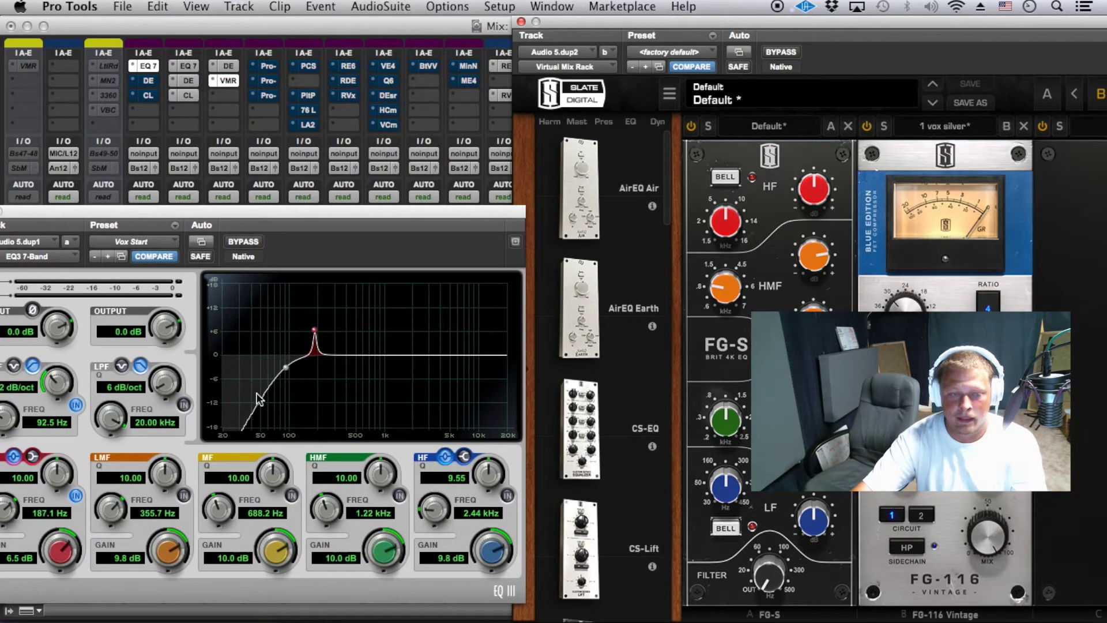
click(183, 66)
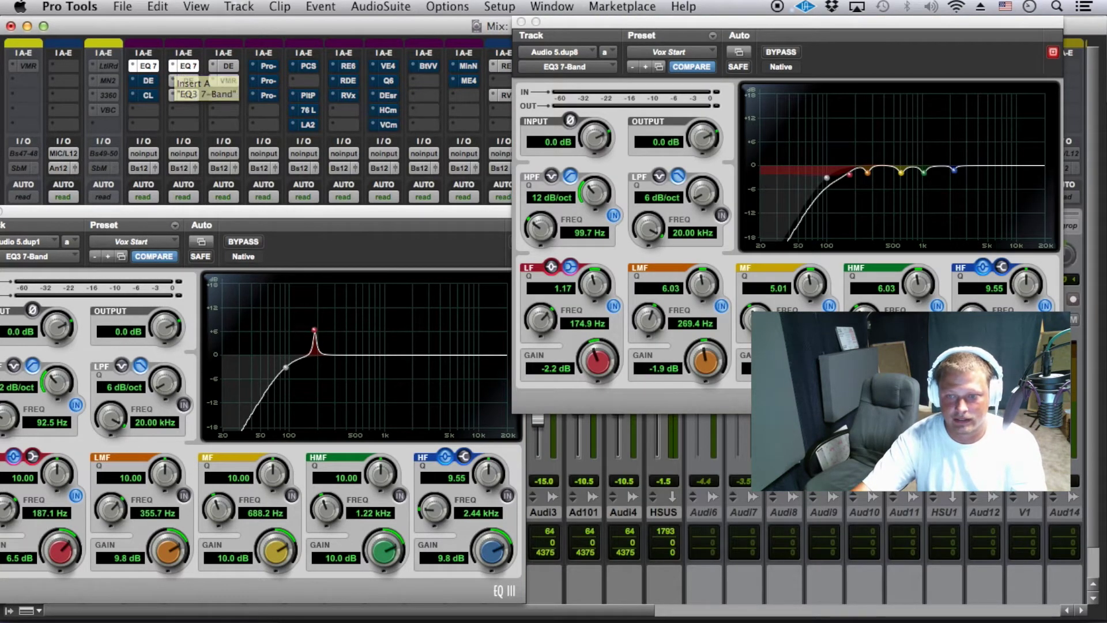
click(229, 80)
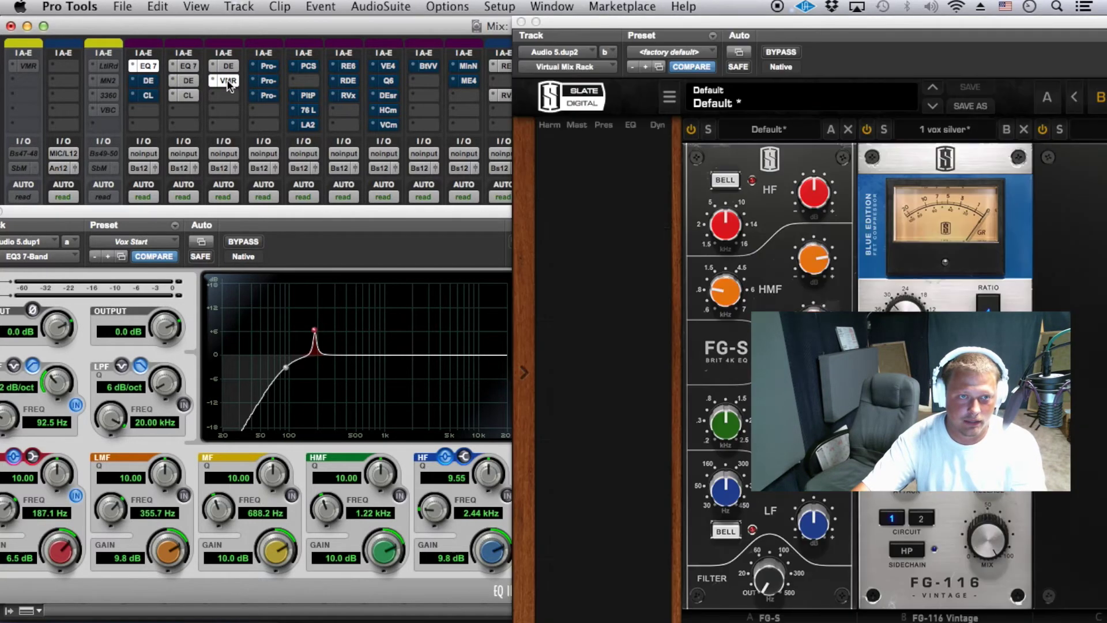
click(810, 309)
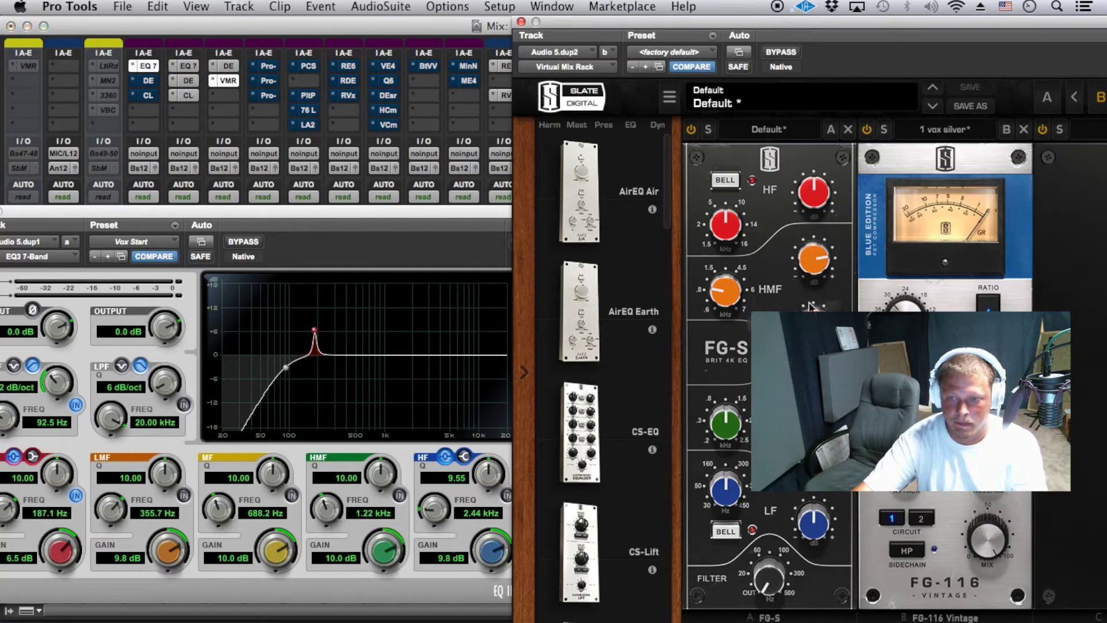
Sweep the boosted FG-S HMF band to find the problem frequency and settle its frequency knob there.
drag(728, 301, 727, 302)
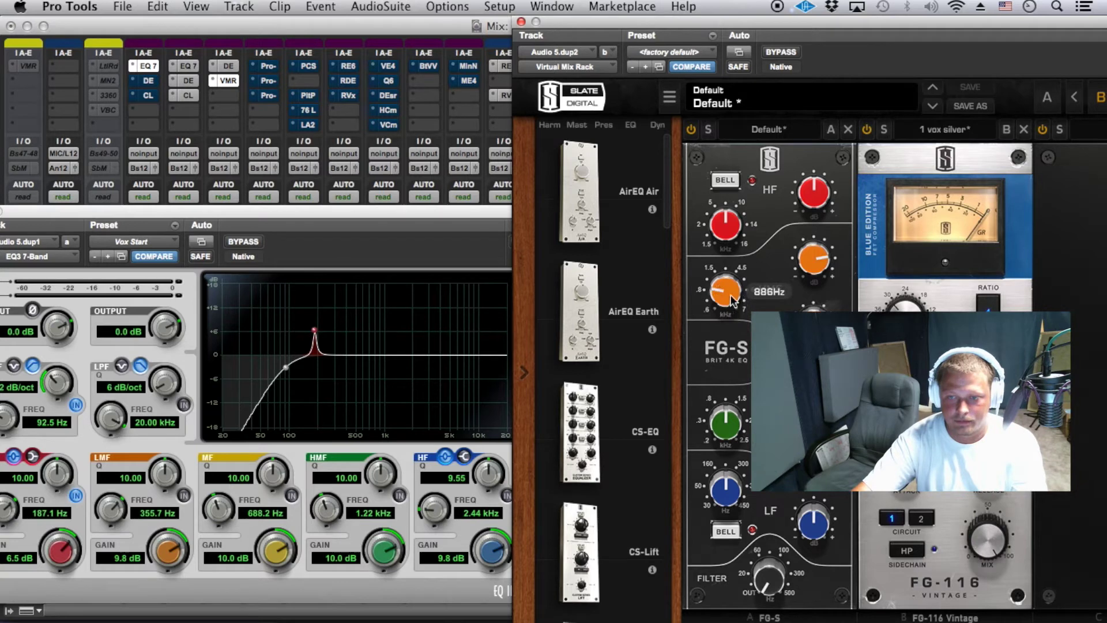
mouse_move(807, 267)
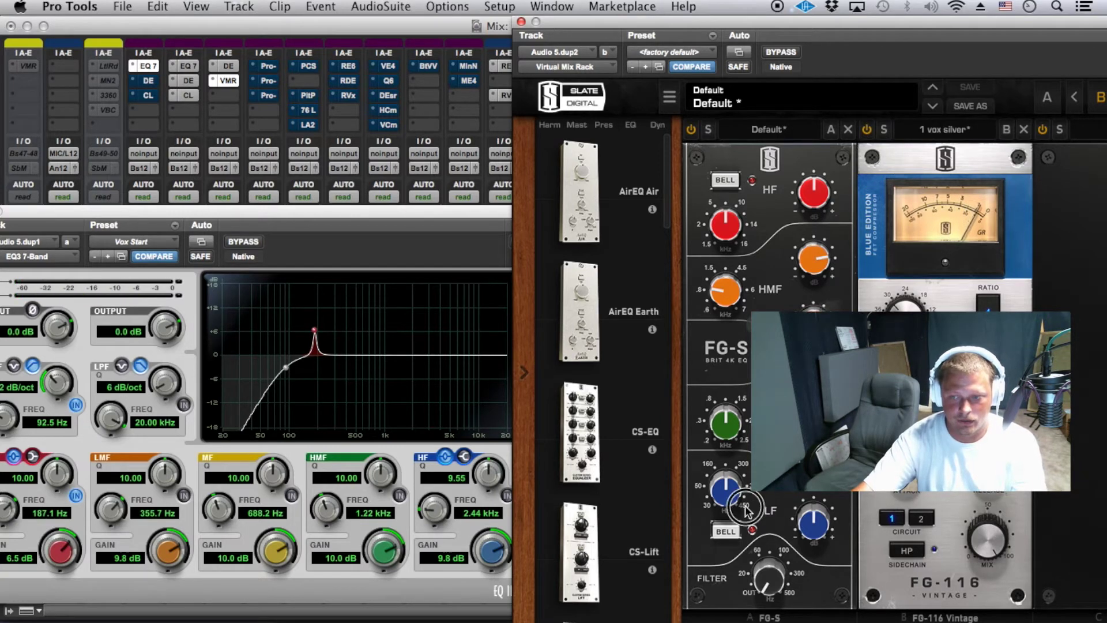
mouse_move(730, 309)
mouse_down()
mouse_move(735, 322)
mouse_move(730, 294)
mouse_up()
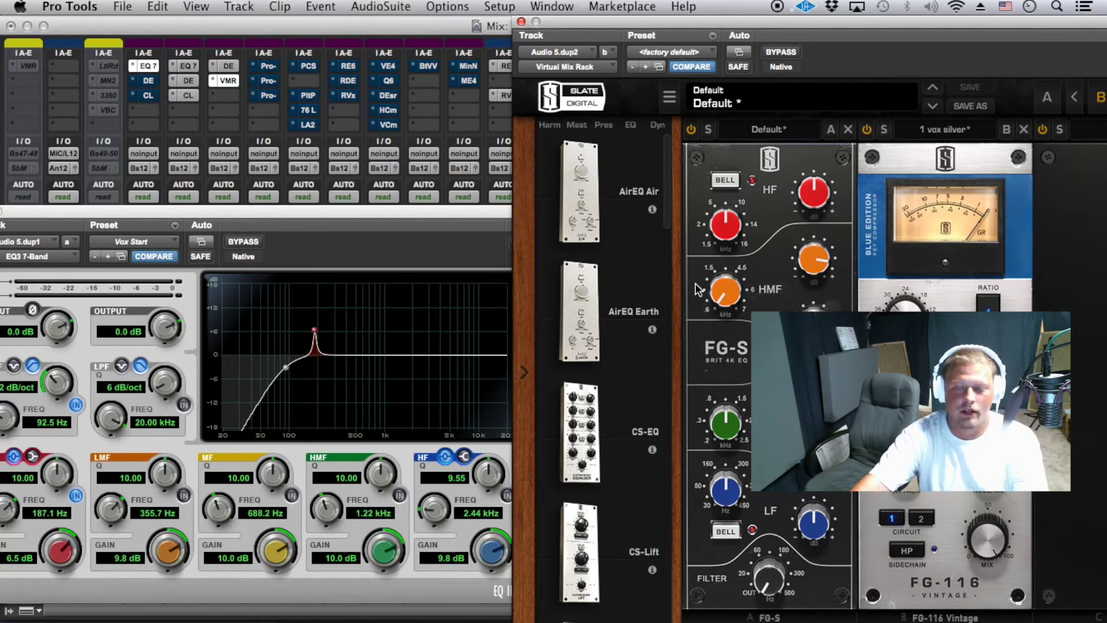
drag(723, 303, 837, 290)
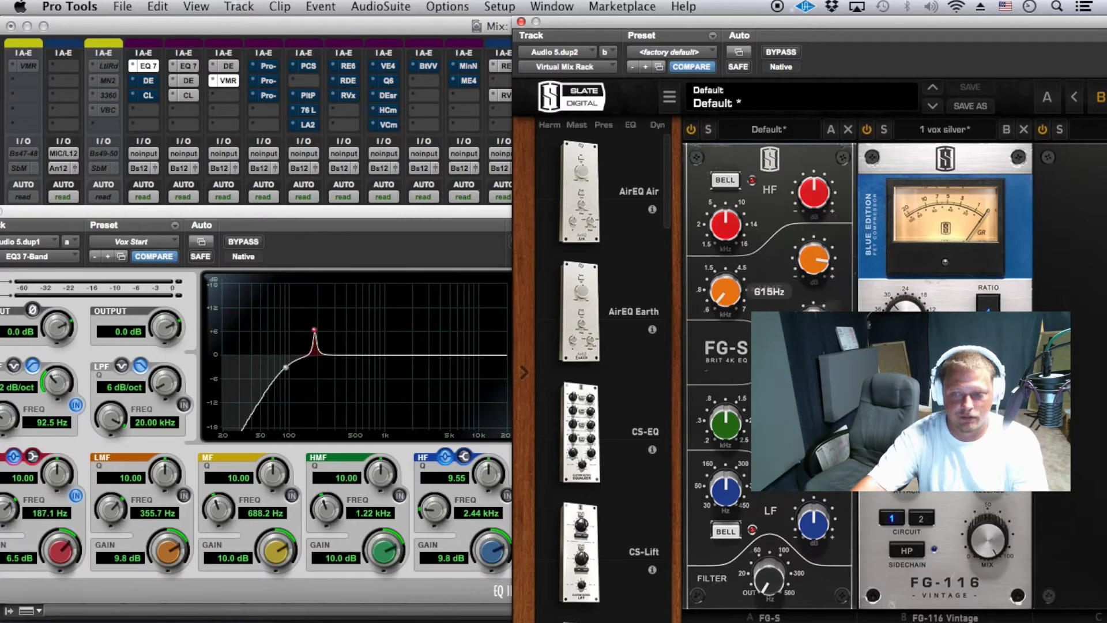
drag(741, 319, 737, 268)
drag(815, 257, 807, 288)
drag(718, 301, 717, 297)
drag(822, 282, 823, 277)
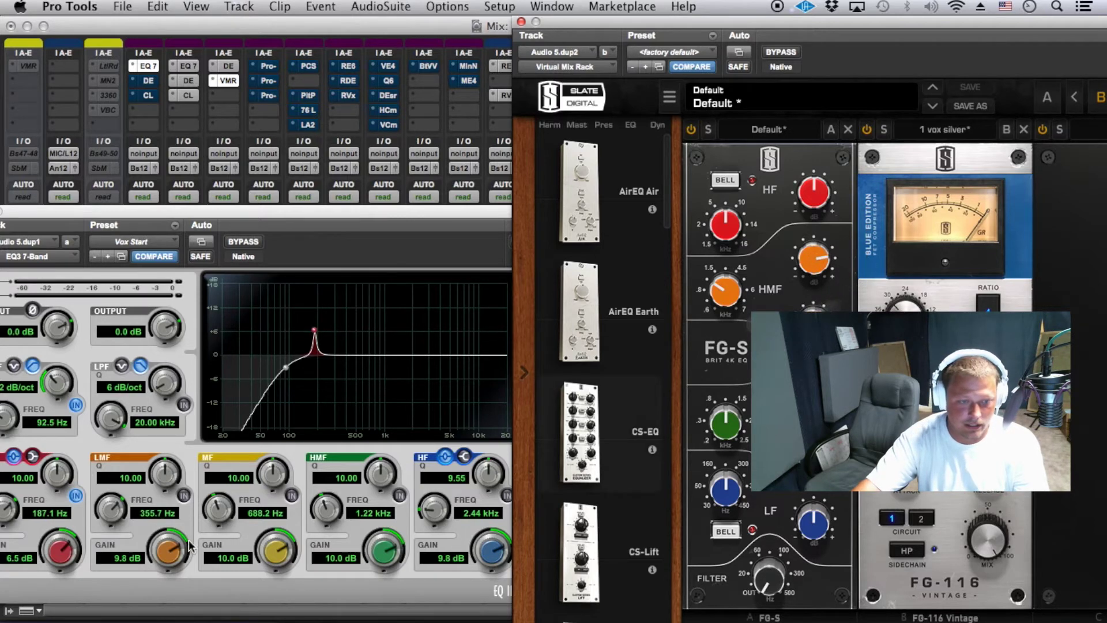
Set the LF band on Audio 5.dup1's EQ3 7-Band to a Q of 1.62 and a gain of -1.3 dB.
drag(75, 553, 76, 545)
drag(69, 477, 52, 511)
drag(69, 548, 40, 580)
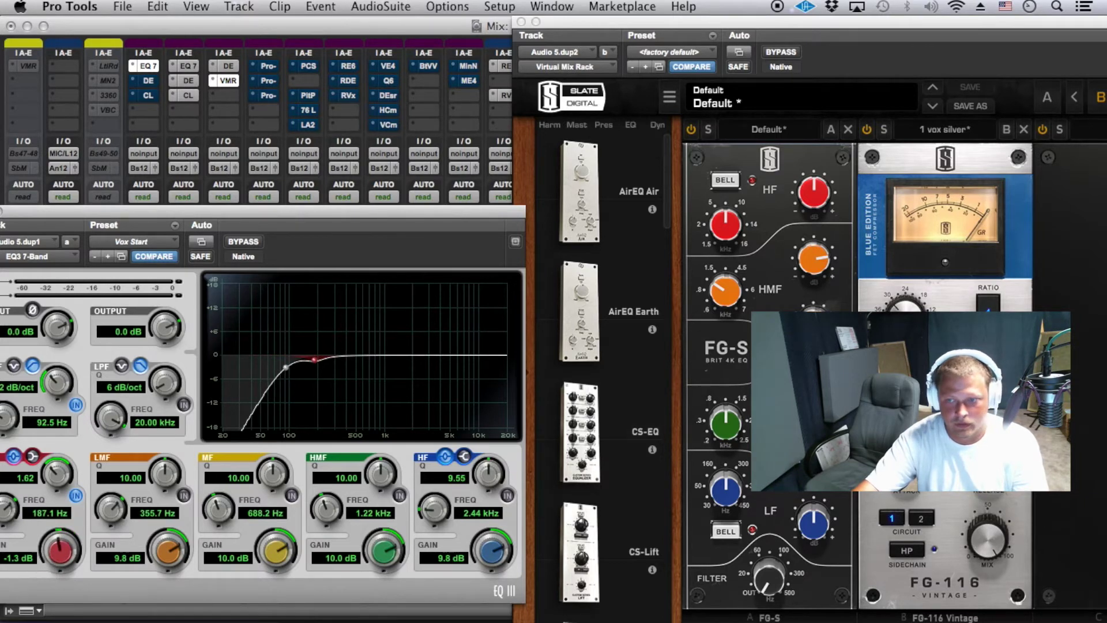
Cut the FG-S HMF gain to -2.75 dB and try the HF band at 5.16 kHz with -0.95 dB of gain.
click(803, 291)
drag(803, 291, 803, 323)
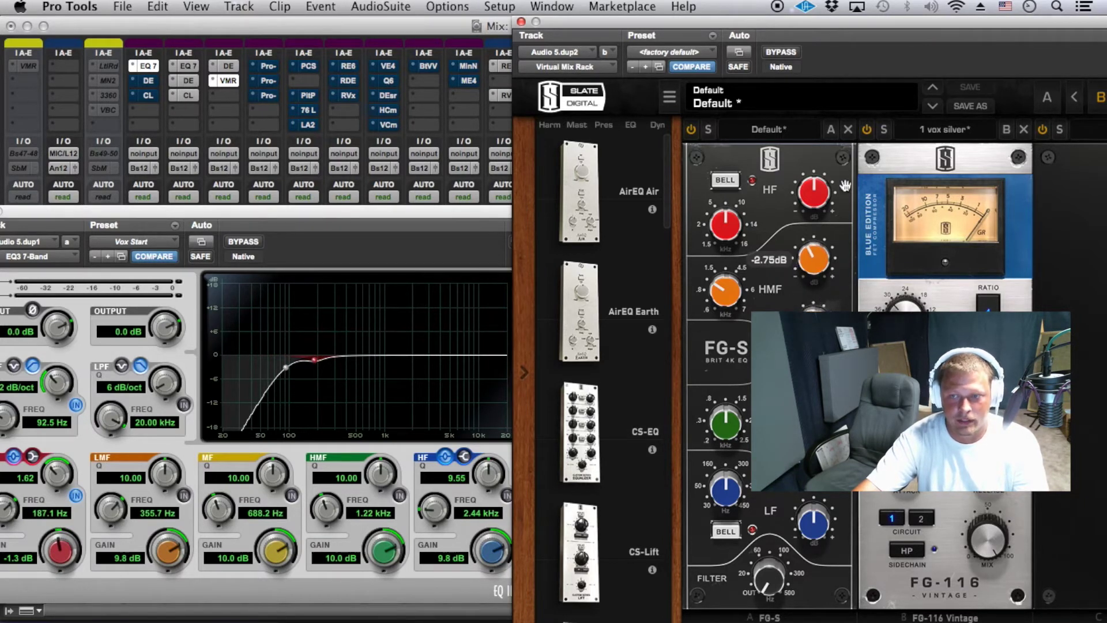
drag(723, 238, 724, 232)
drag(828, 212, 839, 185)
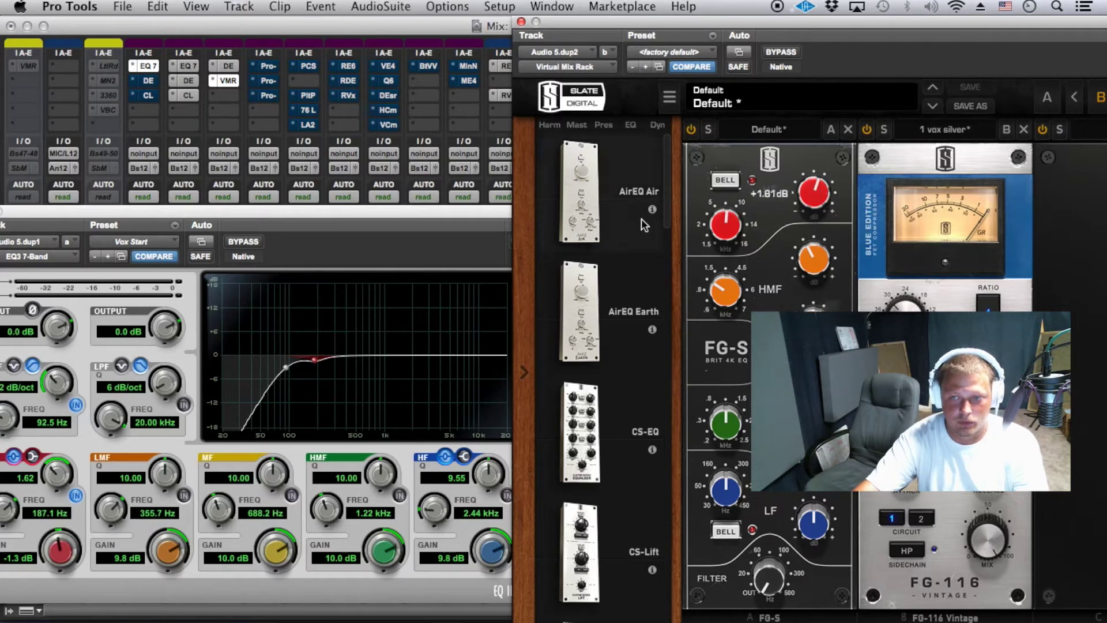
drag(725, 229, 722, 248)
drag(812, 190, 804, 202)
drag(739, 219, 742, 212)
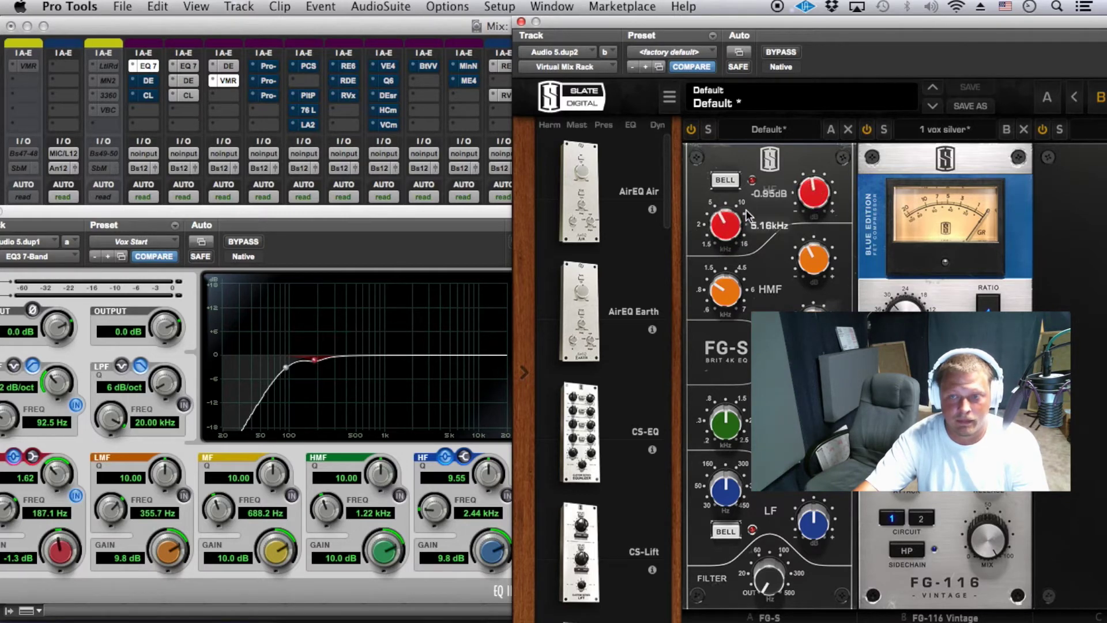
Switch the FG-S HF band to bell, sweep its frequency with a boost, and turn its gain down to a cut.
click(728, 181)
drag(746, 230, 749, 218)
drag(825, 191, 848, 159)
drag(729, 237, 735, 224)
drag(821, 193, 794, 224)
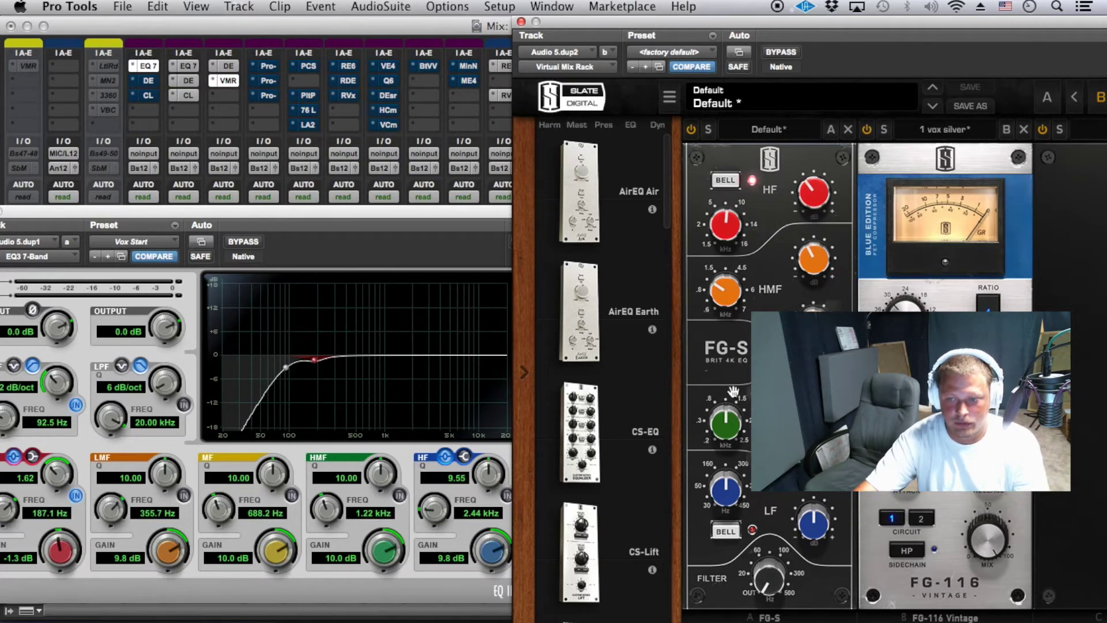
Tune the FG-S LMF band and low-cut filter, and lower Audio 5.dup1's EQ high-pass filter to 49.3 Hz.
drag(724, 421, 719, 419)
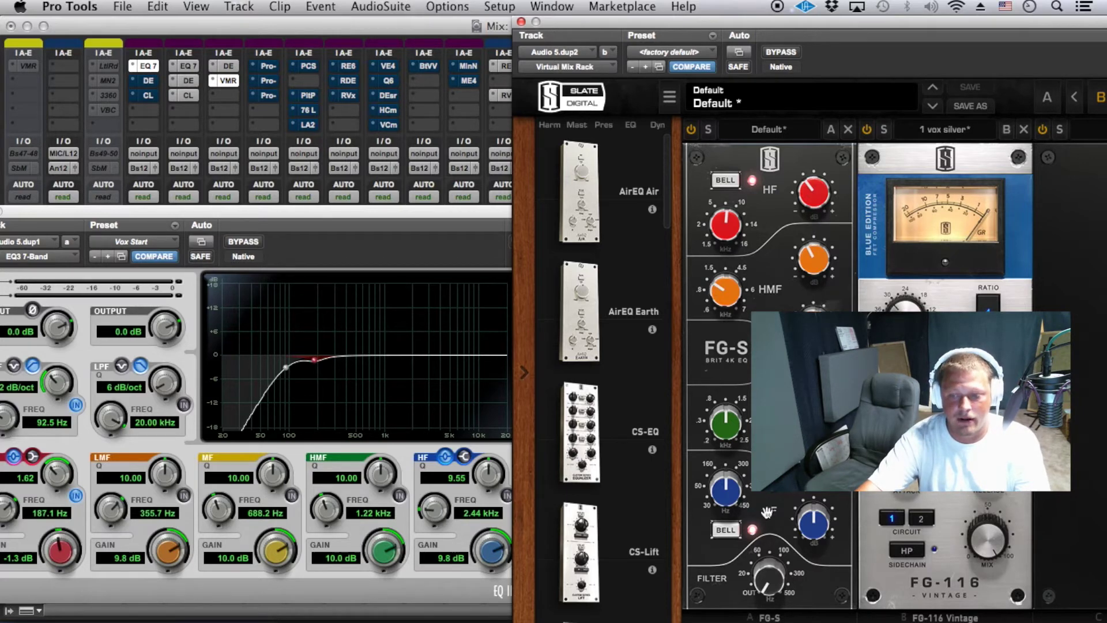
drag(777, 575, 776, 478)
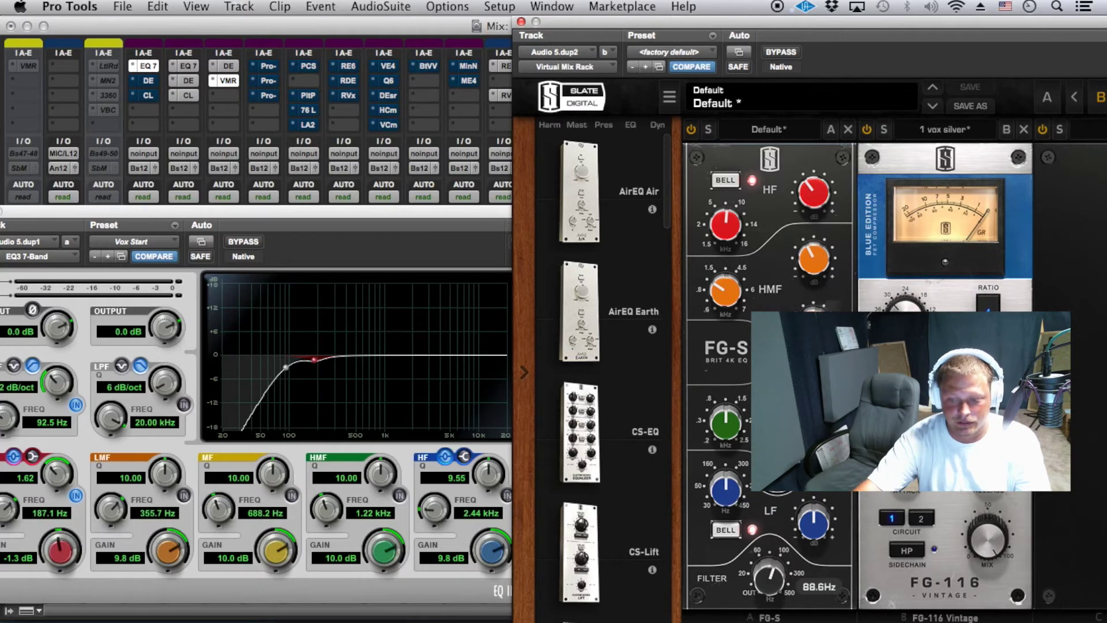
drag(767, 620, 768, 576)
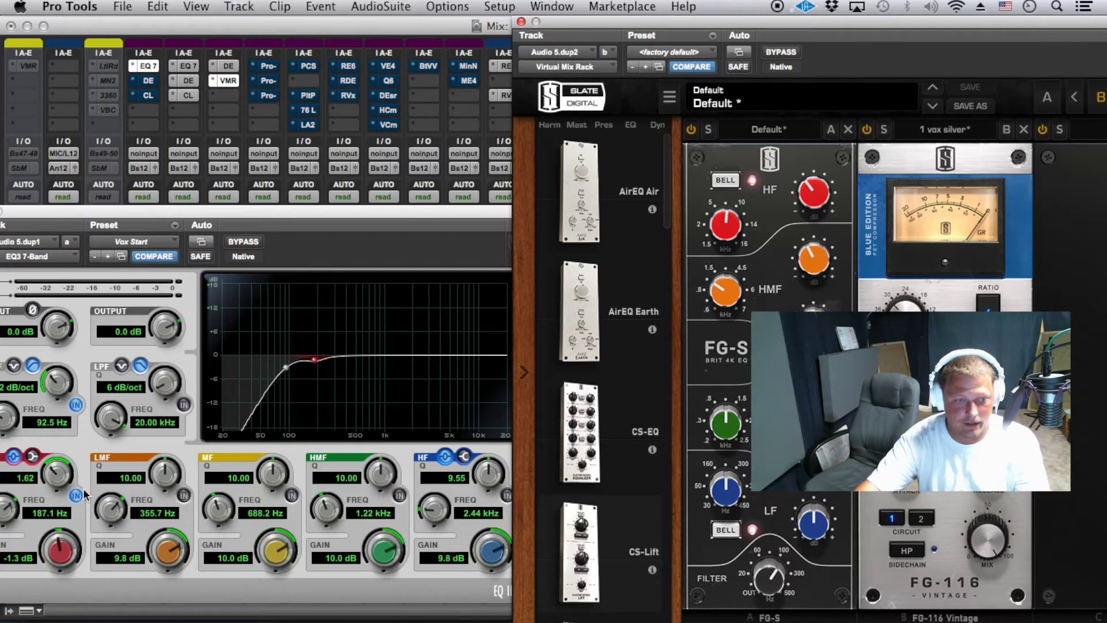
drag(12, 419, 4, 432)
drag(761, 582, 754, 594)
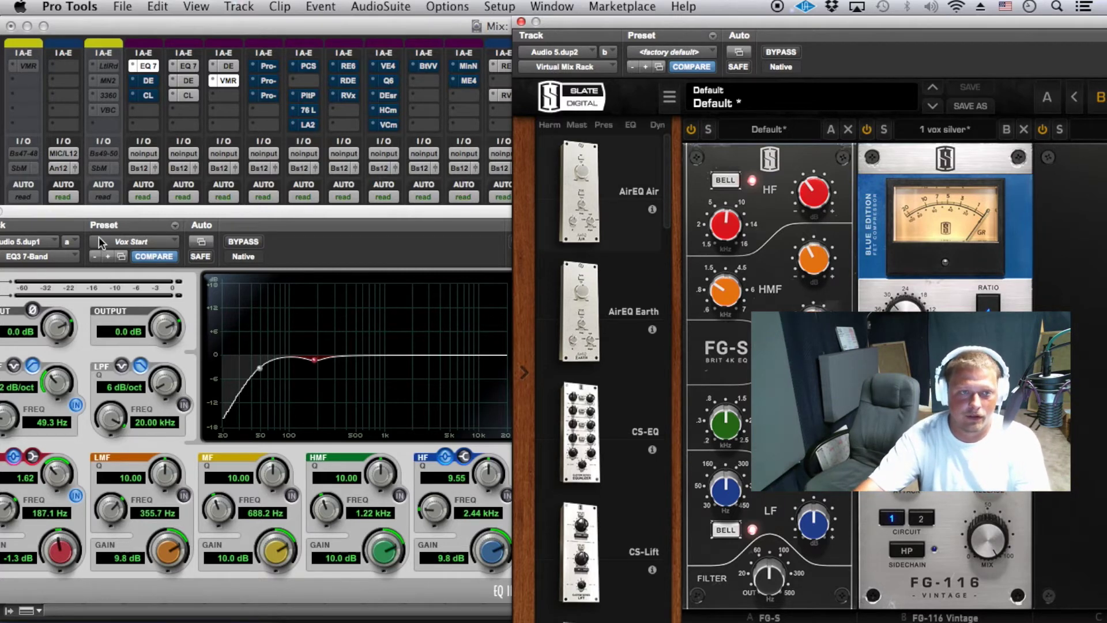
Close Audio 5.dup1's EQ window and Audio 5.dup2's Virtual Mix Rack window to uncover the full mixer.
drag(67, 220, 138, 215)
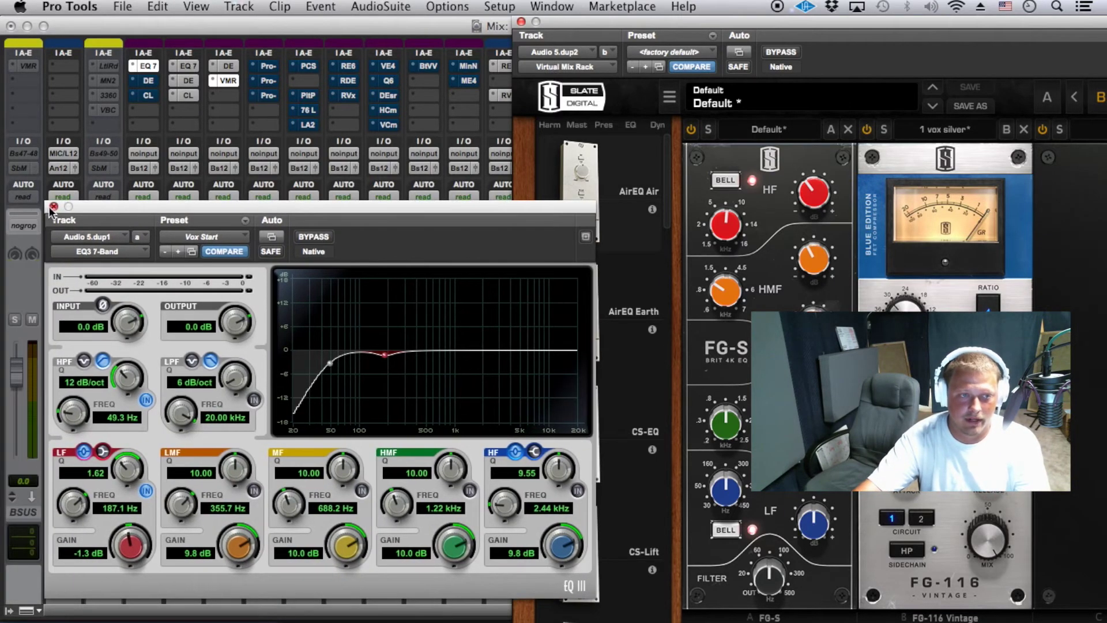
click(53, 206)
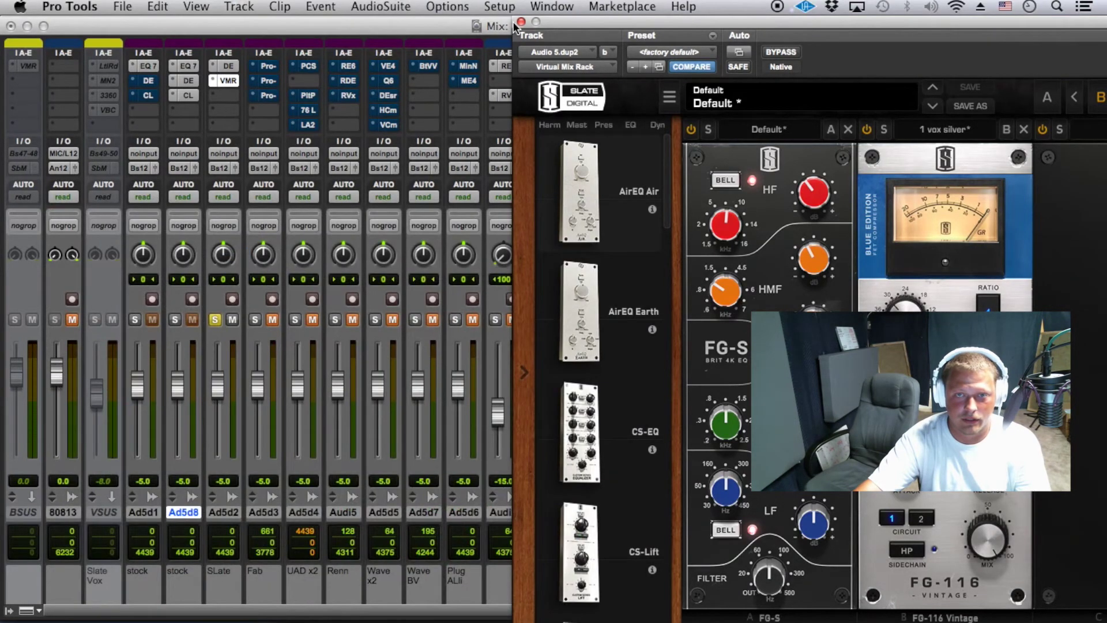
click(521, 21)
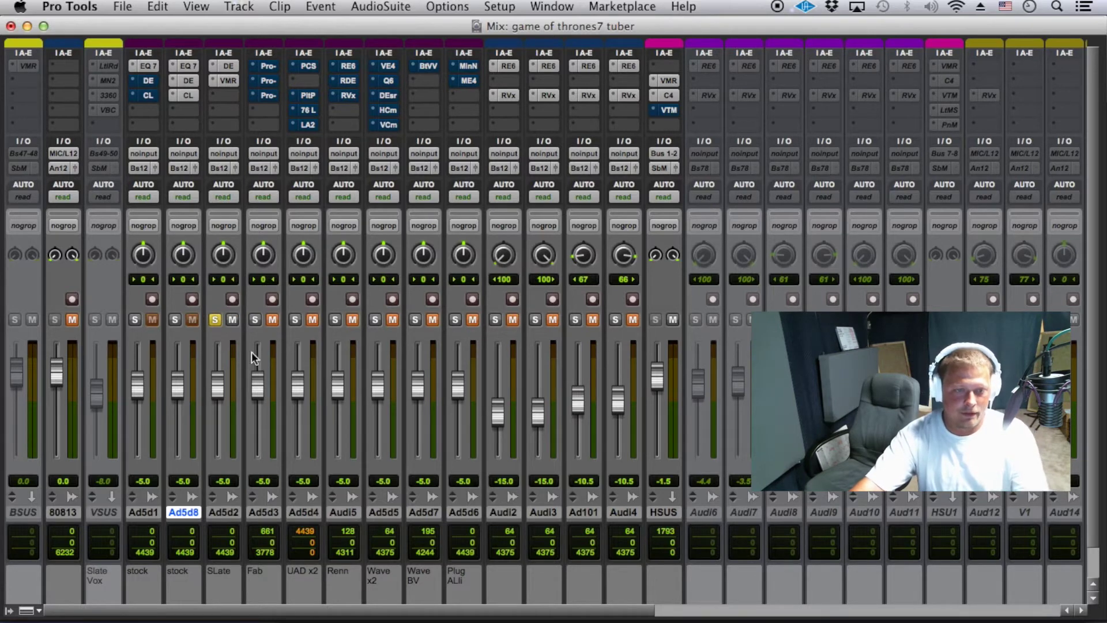
Play the mix, alternate the solo between Audio 5.dup1 and Audio 5.dup2, save the session, and leave Audio 5.dup2 soloed.
key(space)
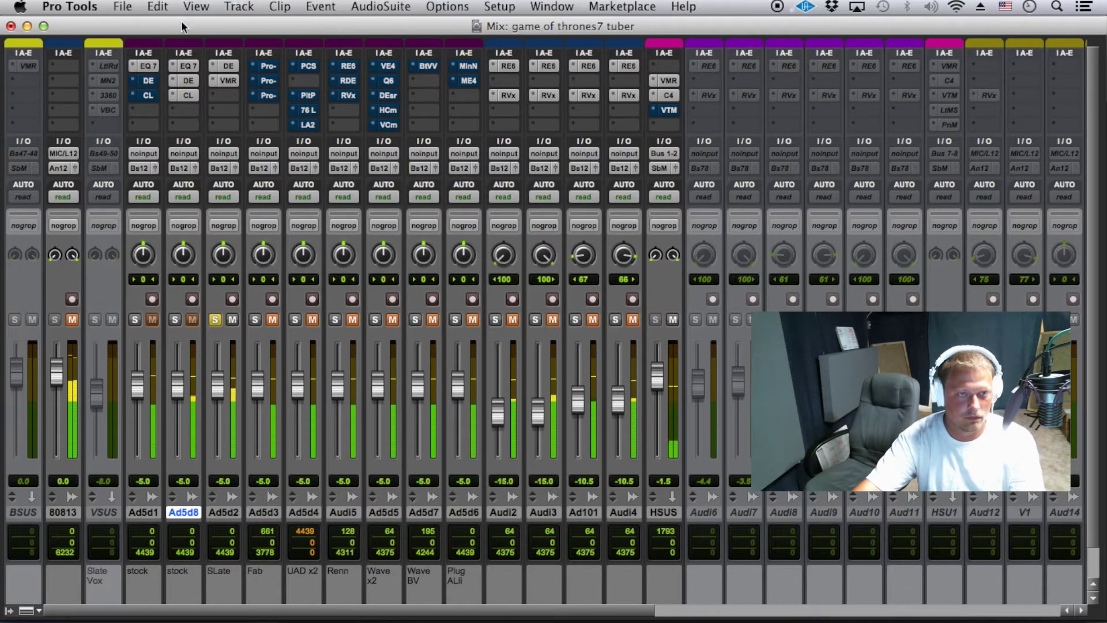
click(135, 320)
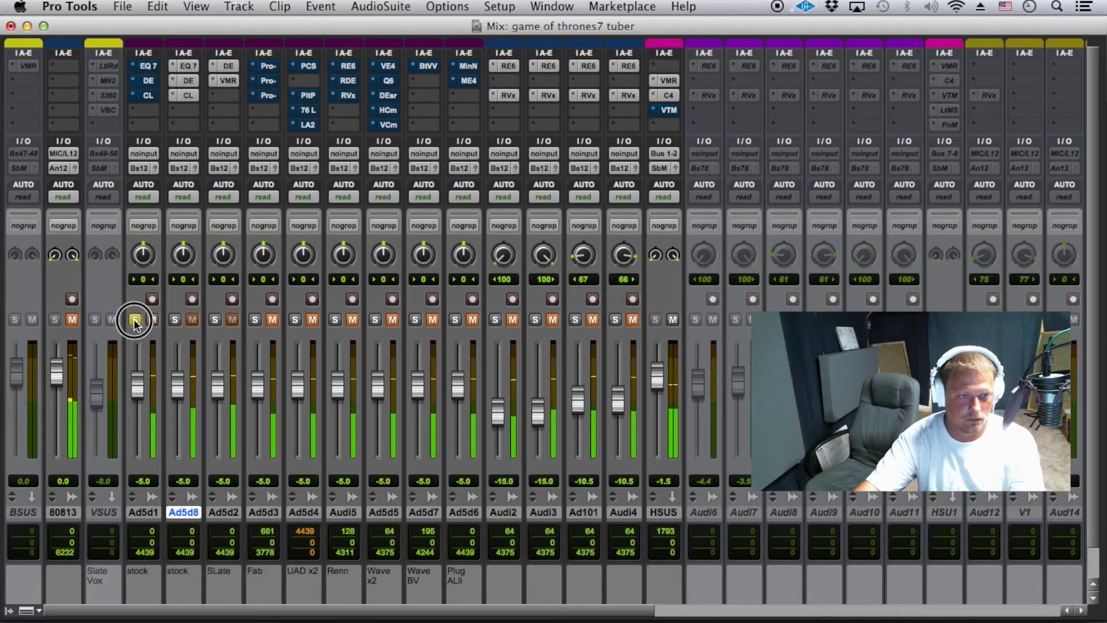
key(super+s)
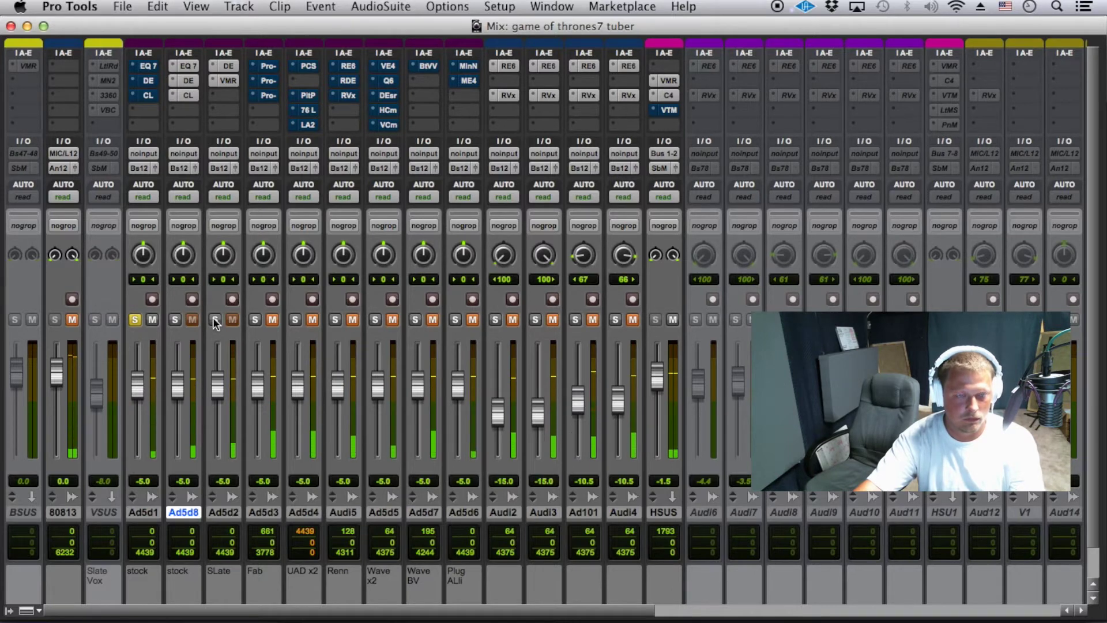
click(215, 321)
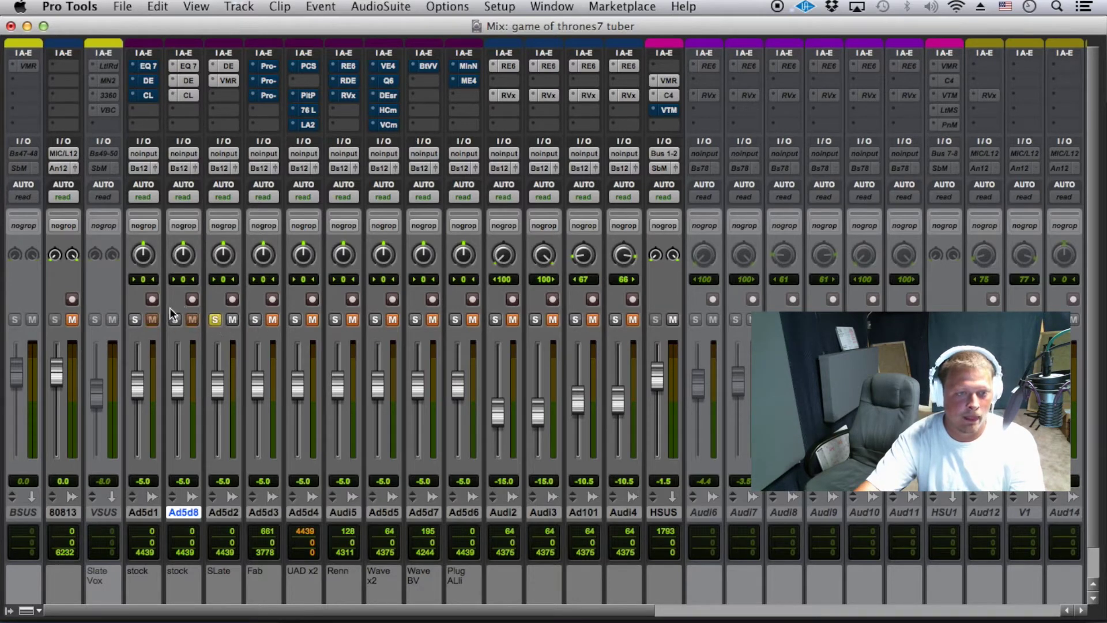
click(138, 320)
click(220, 320)
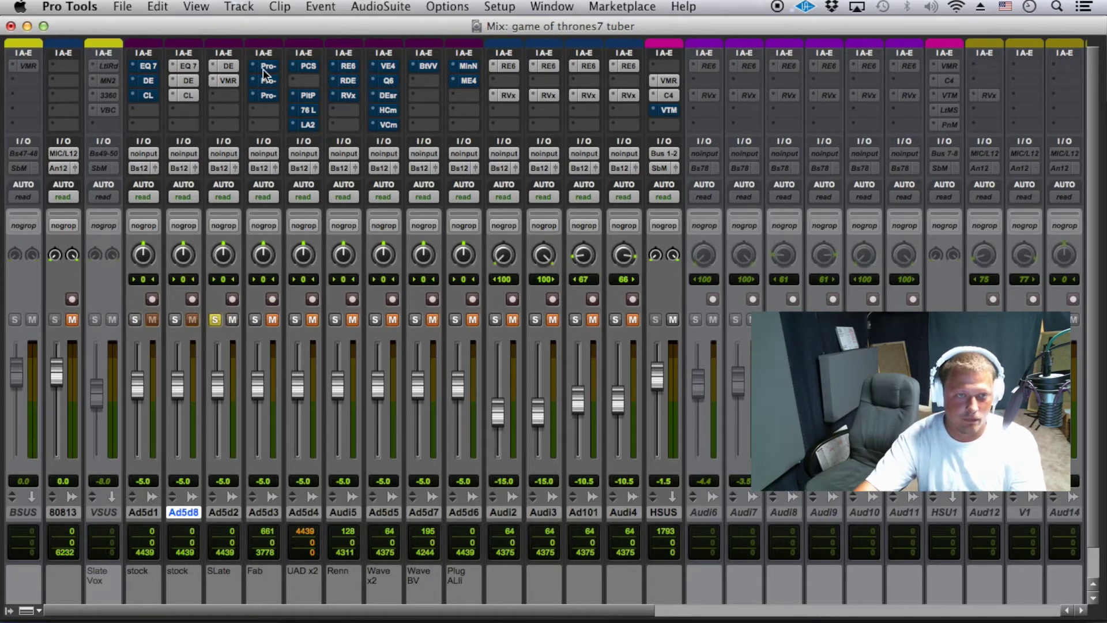
Place Audio 5.dup8's EQ3 7-Band window and Audio 5.dup2's Virtual Mix Rack side by side for comparison.
click(236, 81)
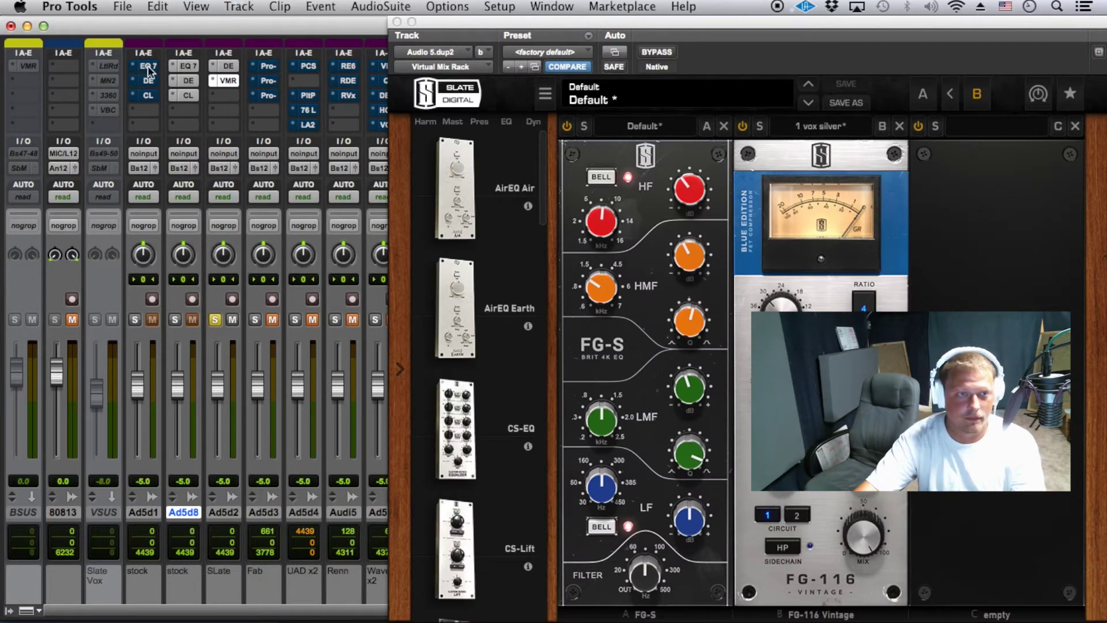
click(148, 67)
click(186, 65)
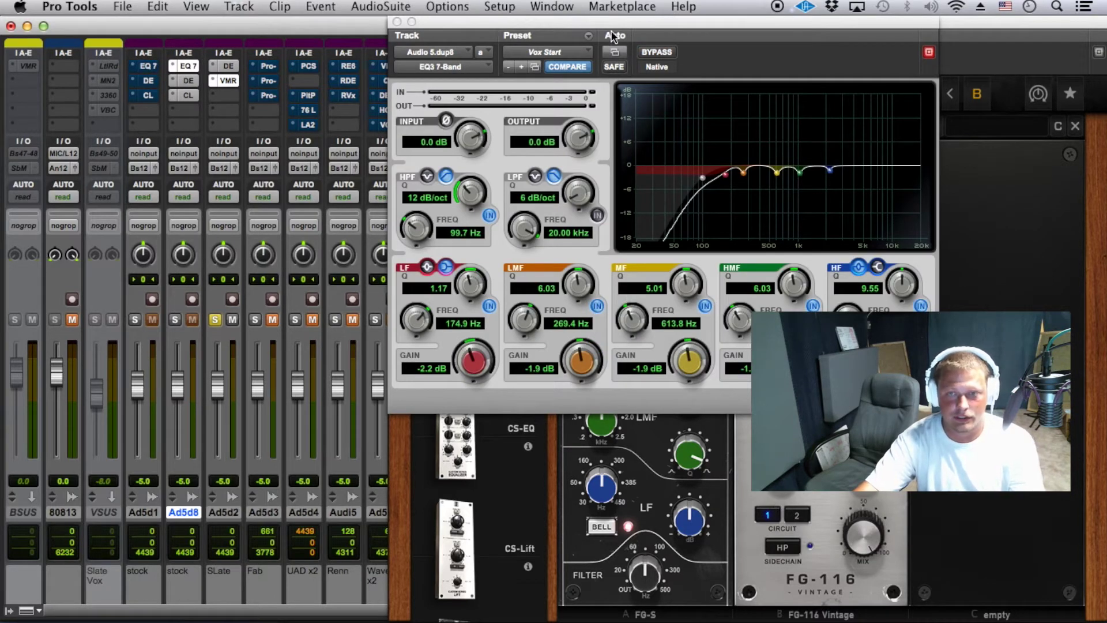
drag(602, 29, 200, 47)
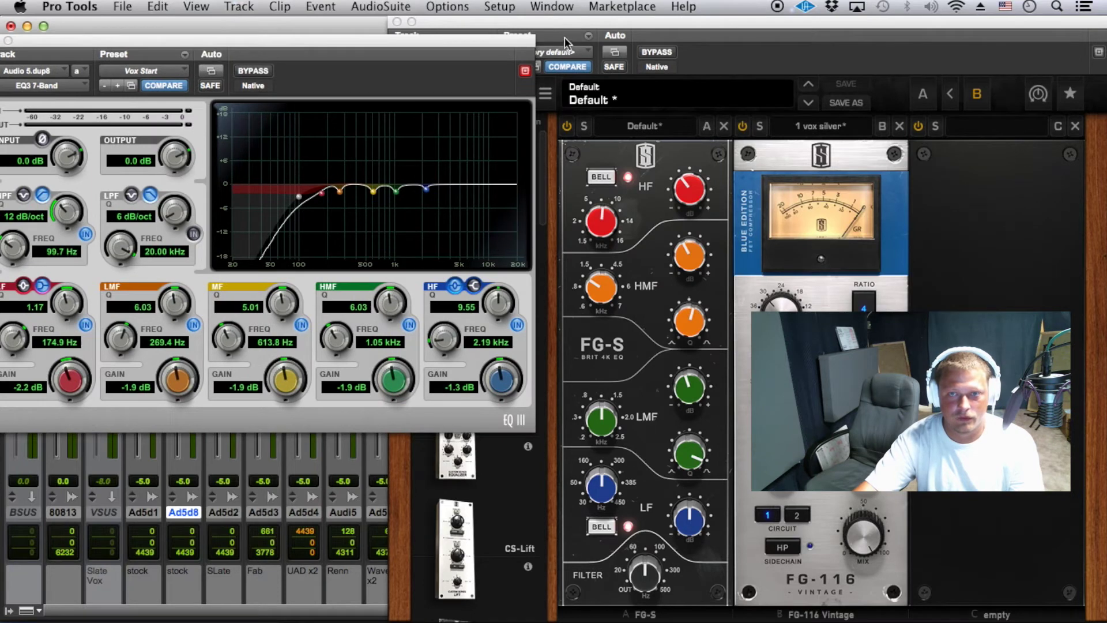
click(578, 27)
drag(578, 26, 713, 25)
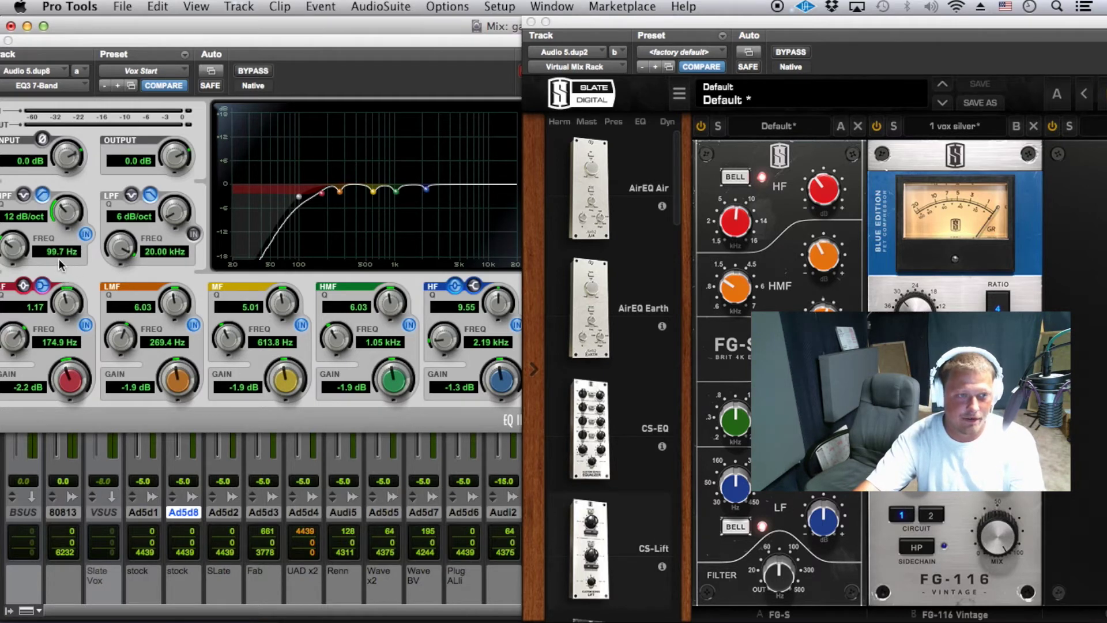
Raise the FG-S low-cut filter, turn off the LF band's bell mode, and lower the LF frequency and gain.
drag(765, 564, 776, 549)
drag(744, 488, 744, 499)
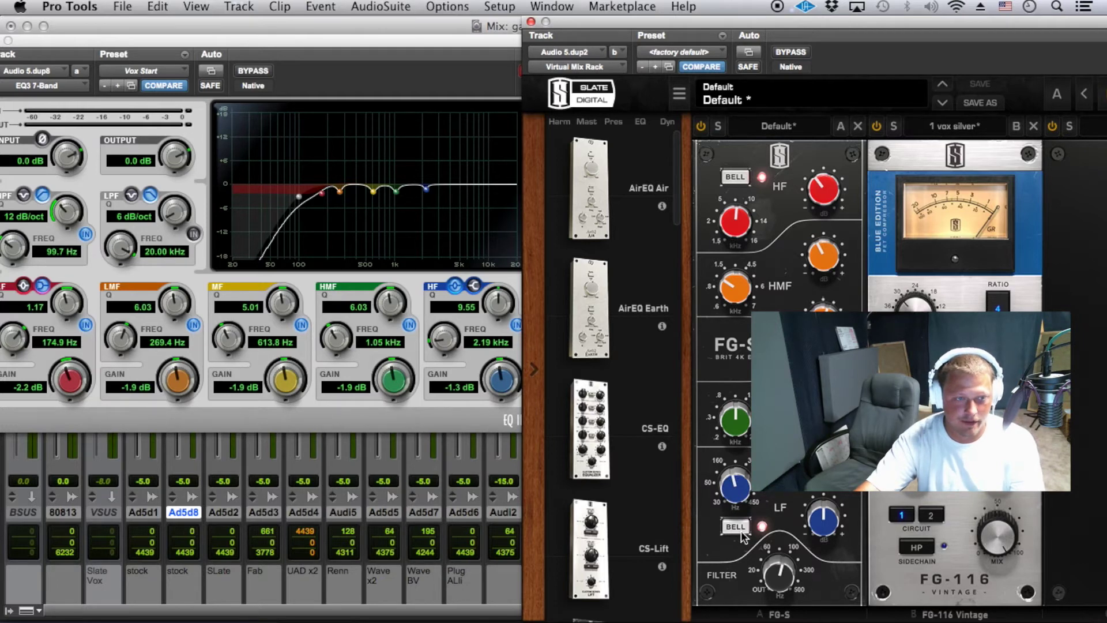
click(743, 533)
drag(731, 507, 732, 509)
drag(819, 522, 814, 528)
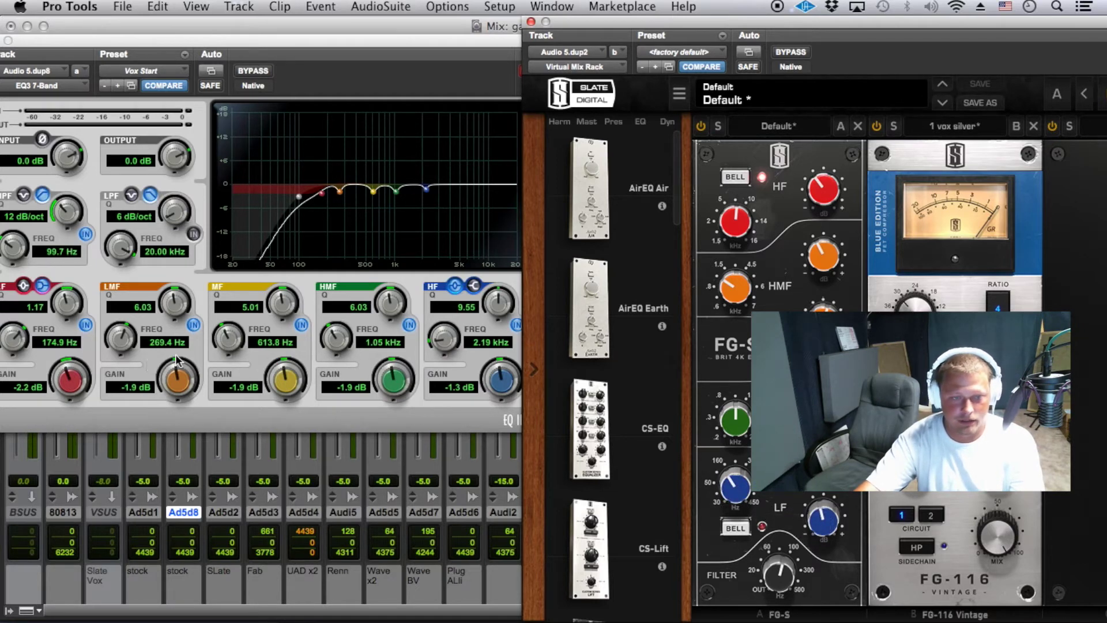
Lower the FG-S LMF, HMF and HF frequencies toward the stock EQ's cuts, and fine-tune the HMF and HF gains.
drag(735, 421, 745, 449)
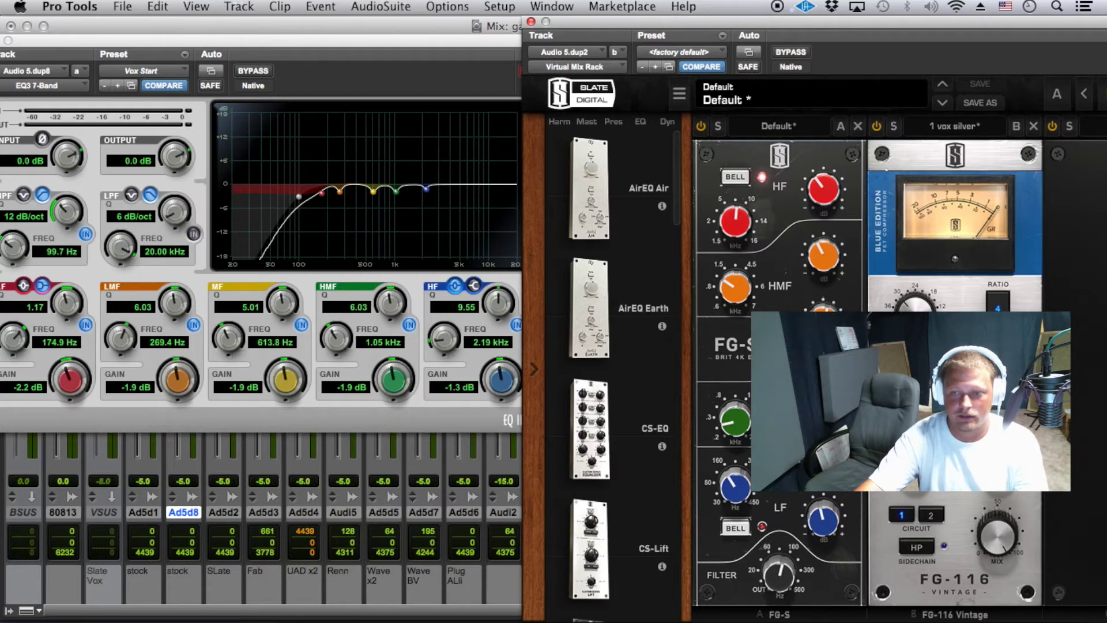
click(743, 295)
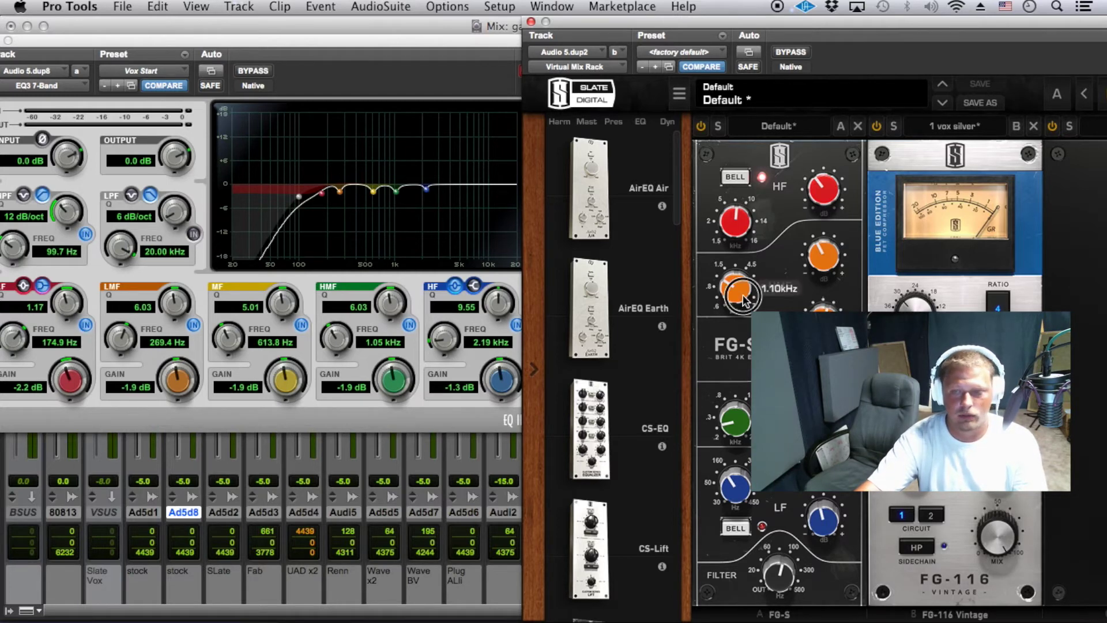
drag(736, 317, 728, 329)
click(822, 255)
drag(821, 254, 823, 252)
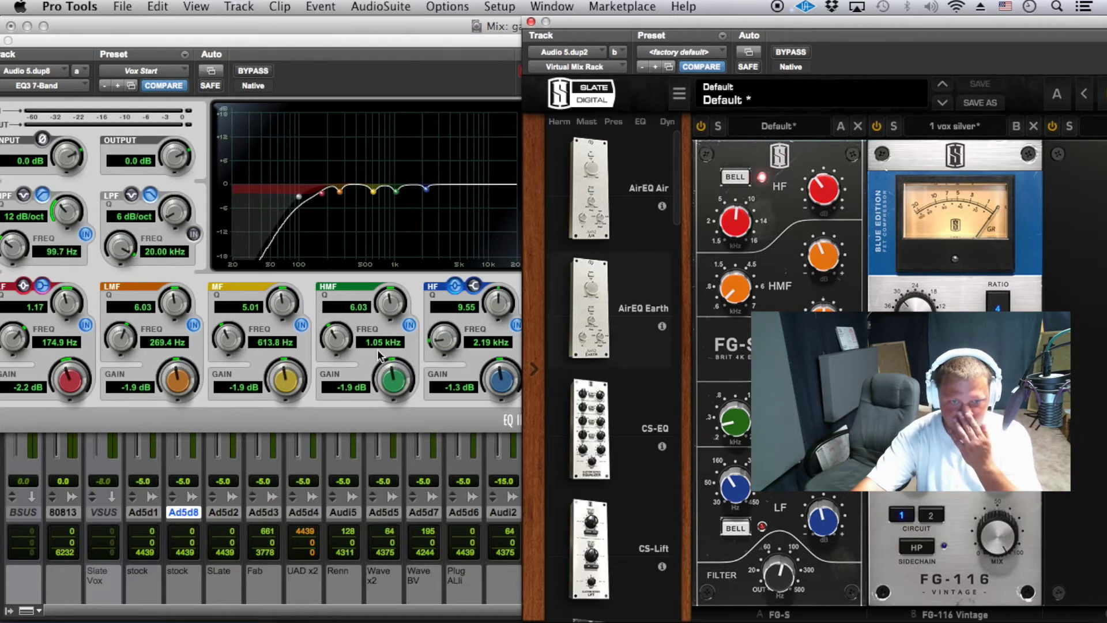
drag(762, 224, 714, 237)
drag(816, 185, 821, 177)
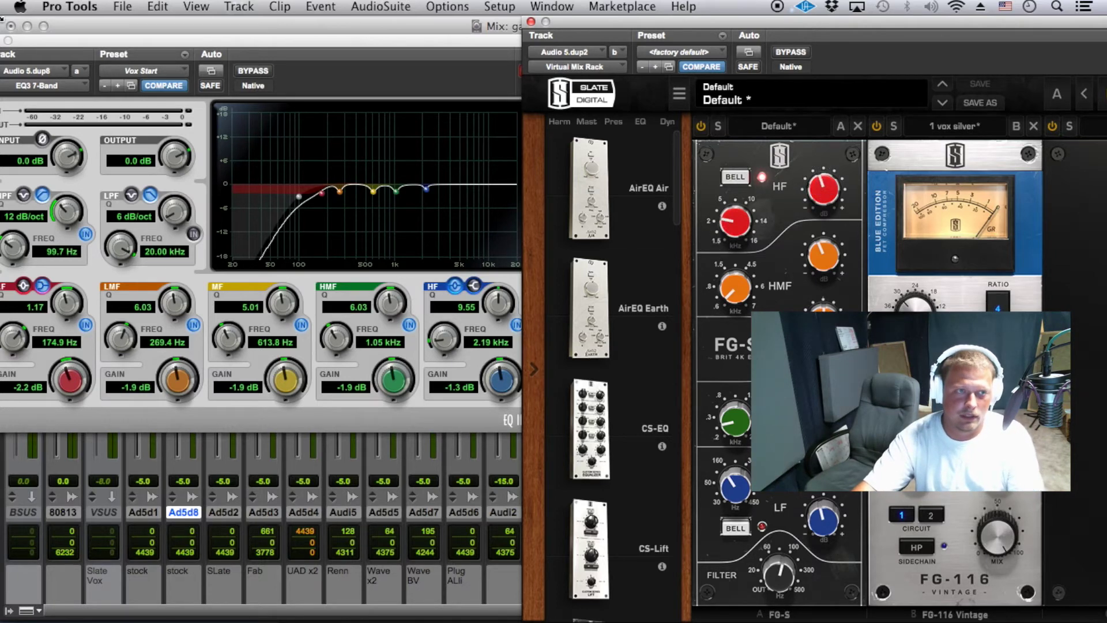
Close Audio 5.dup8's EQ window and play the mix, switching the solo among Audio 5.dup8, Audio 5.dup1 and Audio 5.dup2.
drag(47, 41, 105, 32)
click(54, 30)
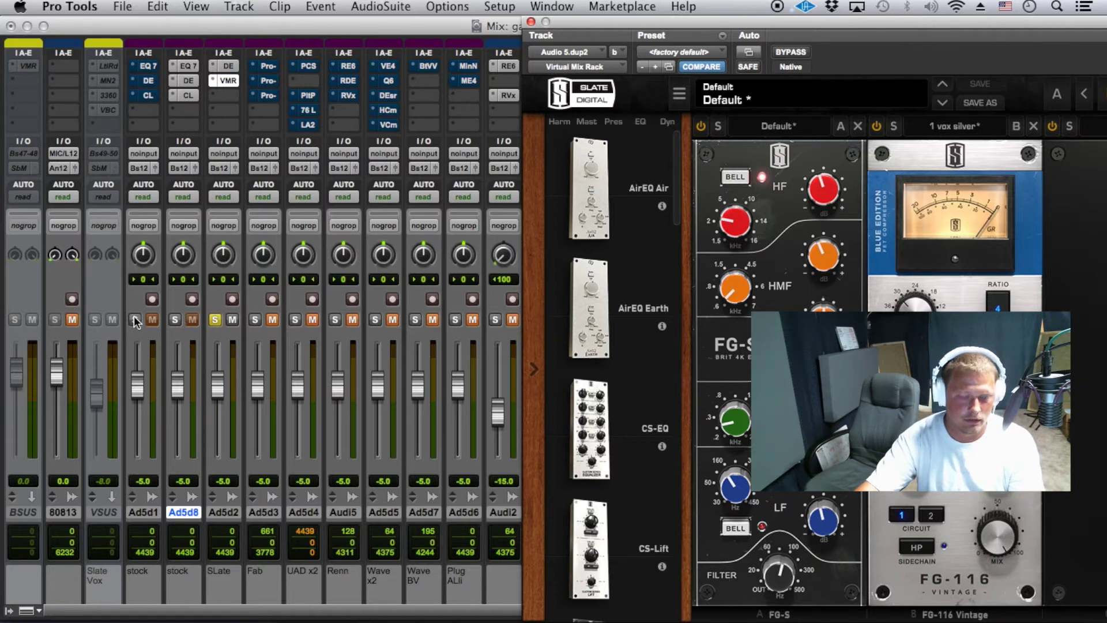
key(space)
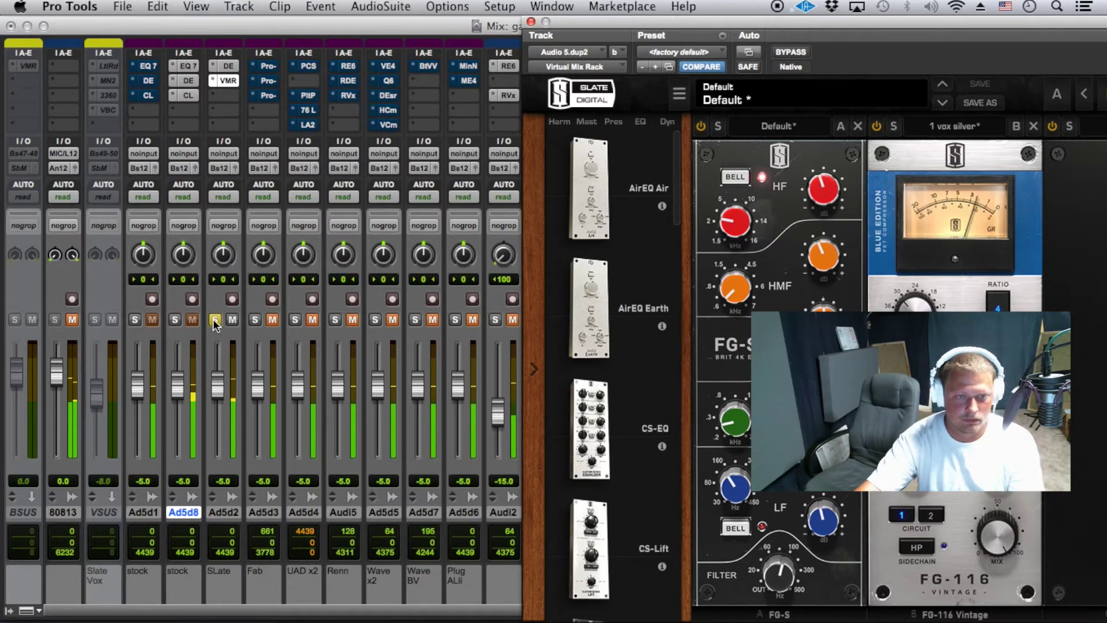
click(176, 319)
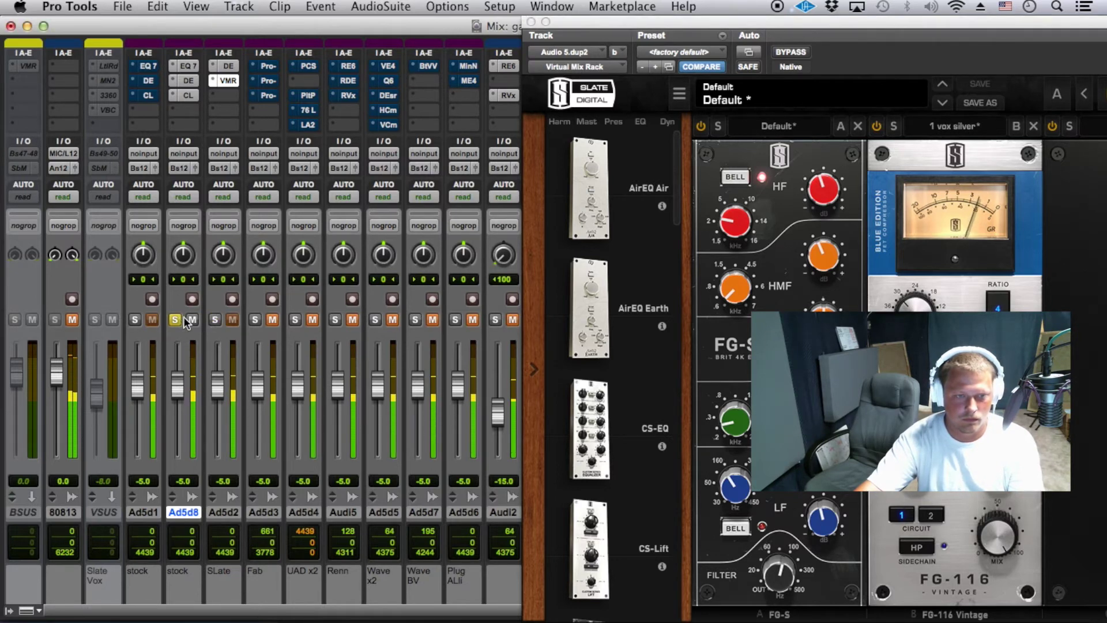
click(213, 321)
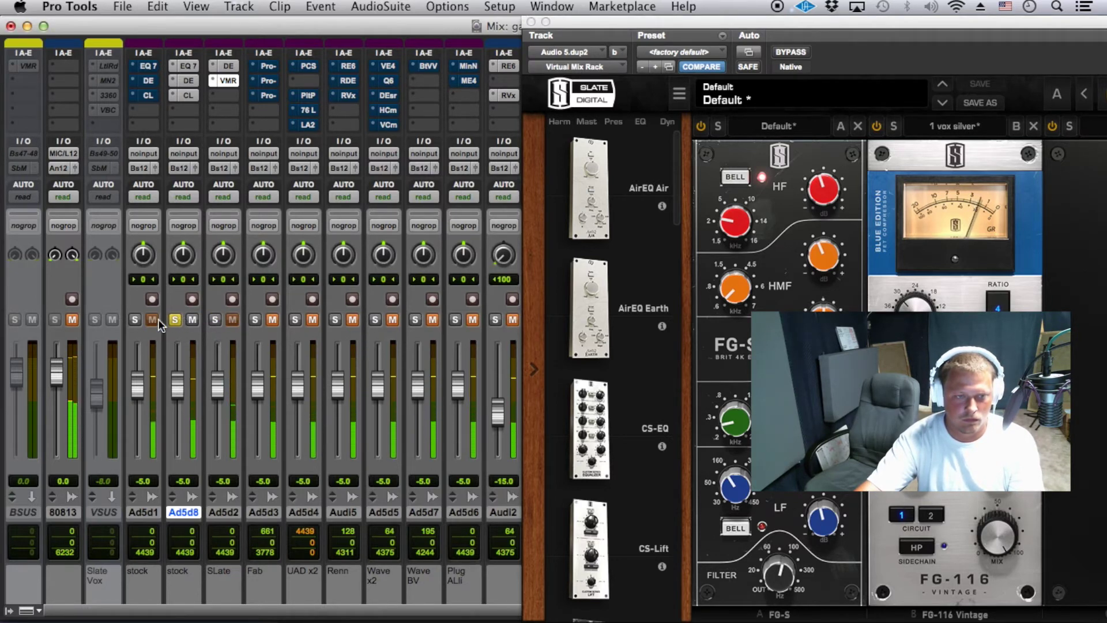
click(136, 321)
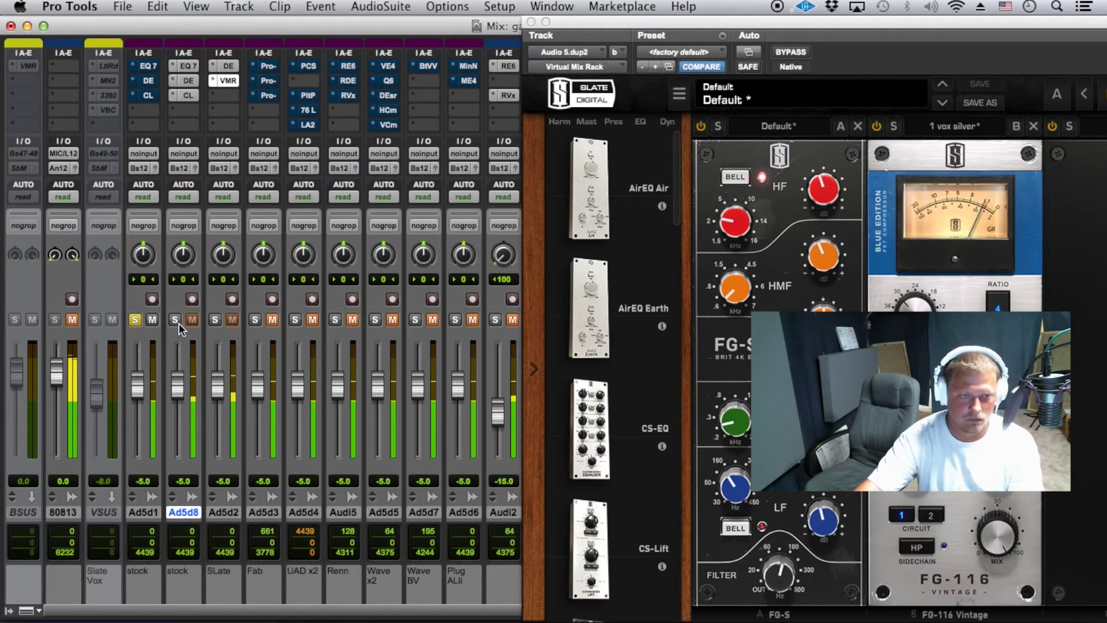
click(214, 321)
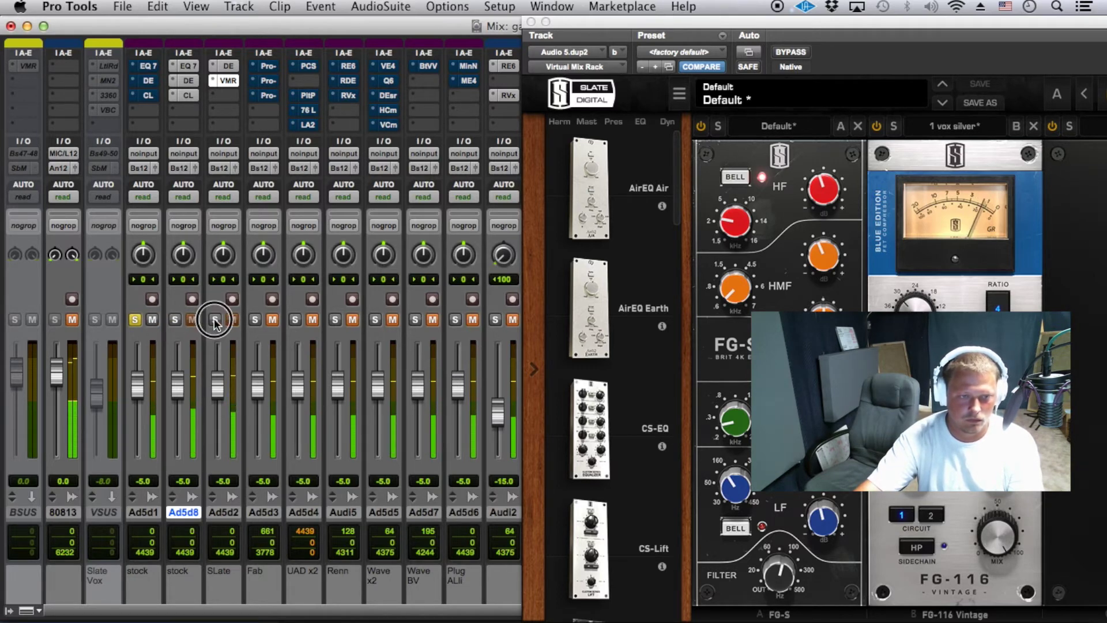
Solo the second stock vocal track, Ad5d8.
click(176, 320)
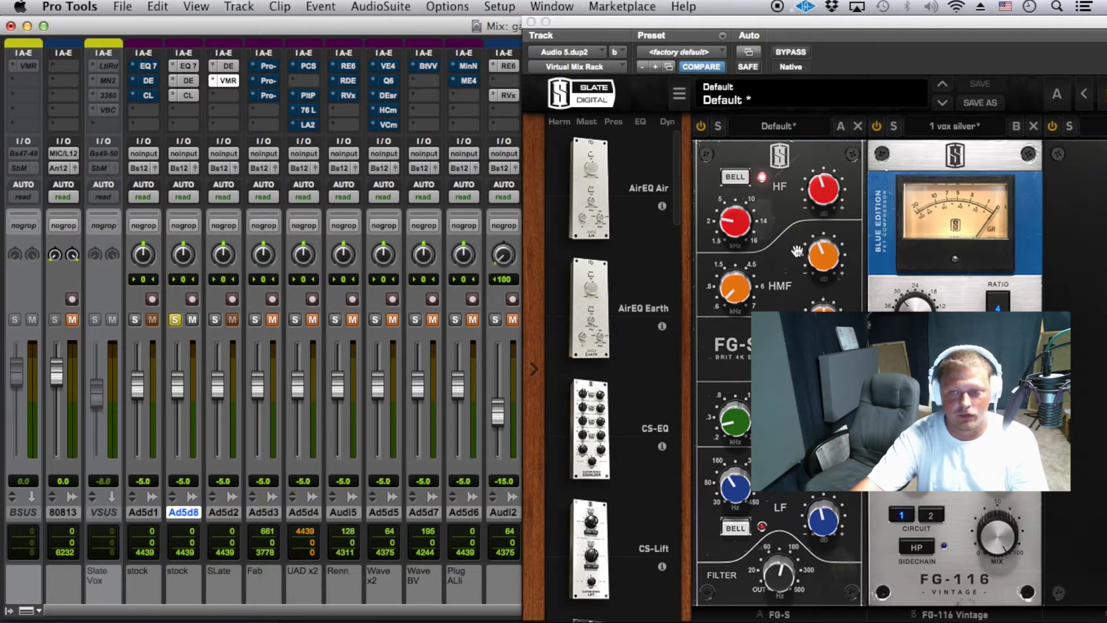
Try the FG-N EQ in the Virtual Mix Rack, placing it after the FG-116, and remove it from the rack.
drag(554, 26, 512, 26)
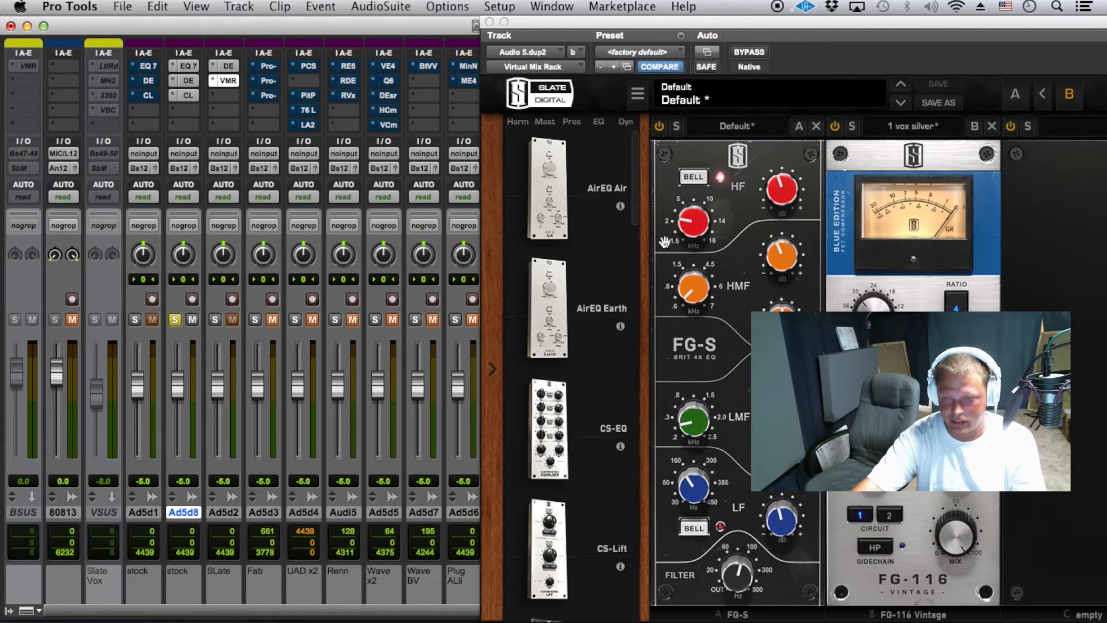
scroll(615, 358, down, 15)
scroll(613, 398, down, 5)
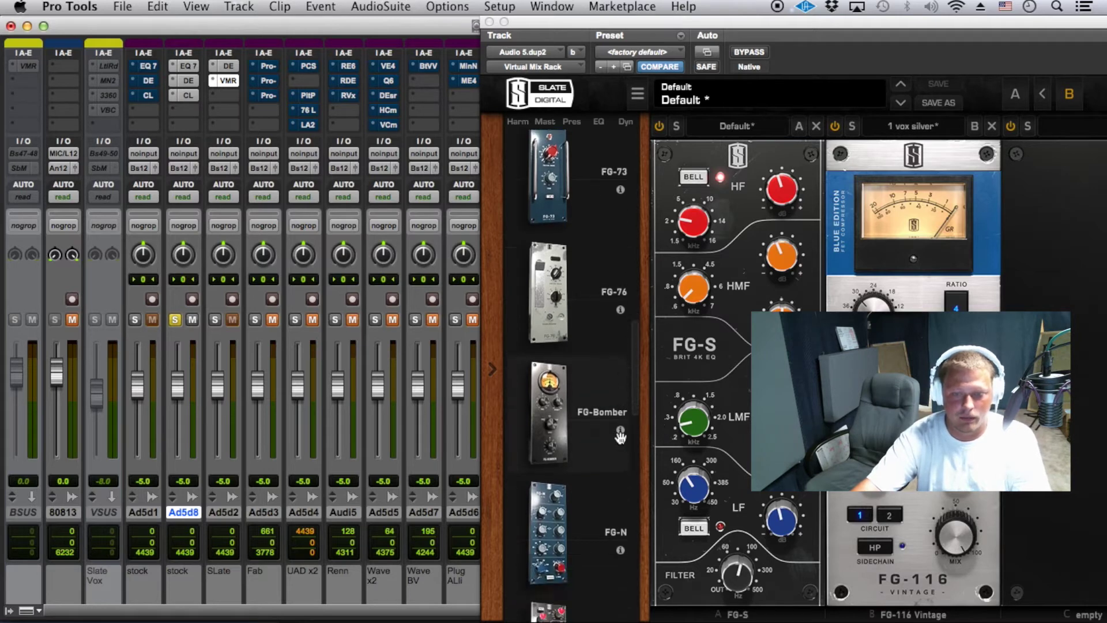
scroll(623, 433, down, 3)
scroll(607, 415, down, 3)
scroll(612, 416, up, 2)
drag(607, 389, 1043, 310)
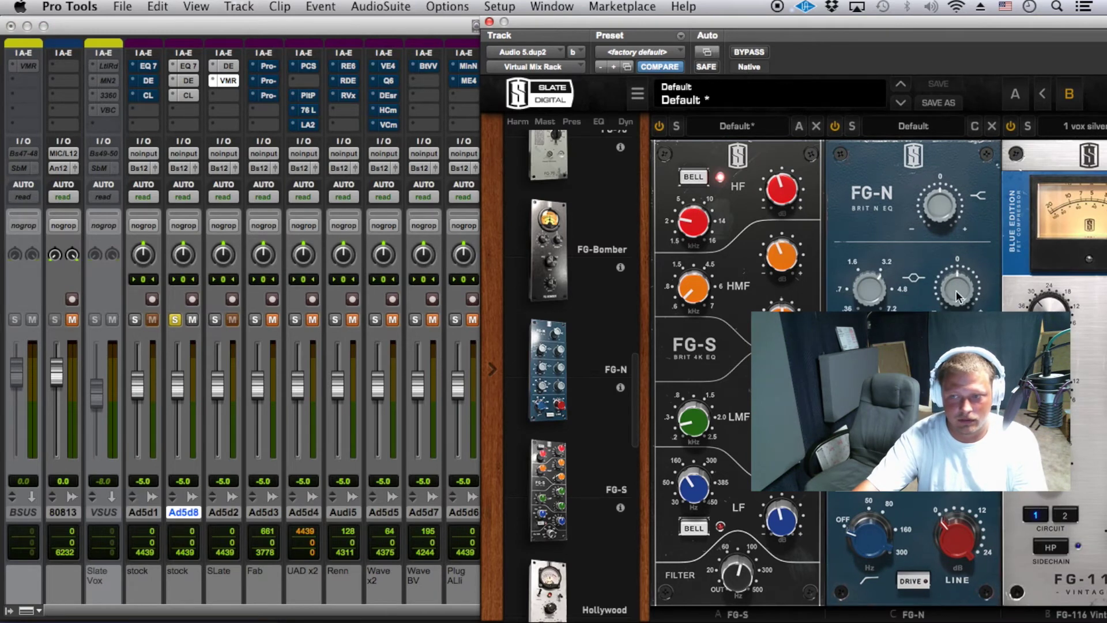
drag(953, 289, 897, 303)
drag(872, 228, 984, 228)
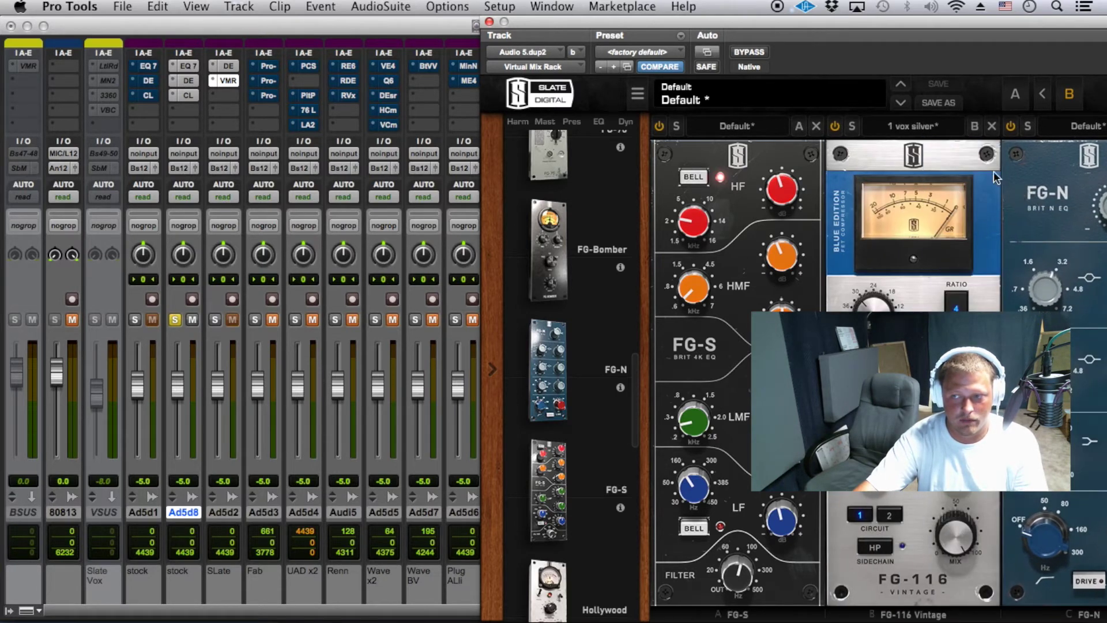
drag(1045, 24, 898, 24)
click(1023, 126)
Browse the remaining modules in the Virtual Mix Rack list and close the plug-in window.
scroll(392, 416, down, 4)
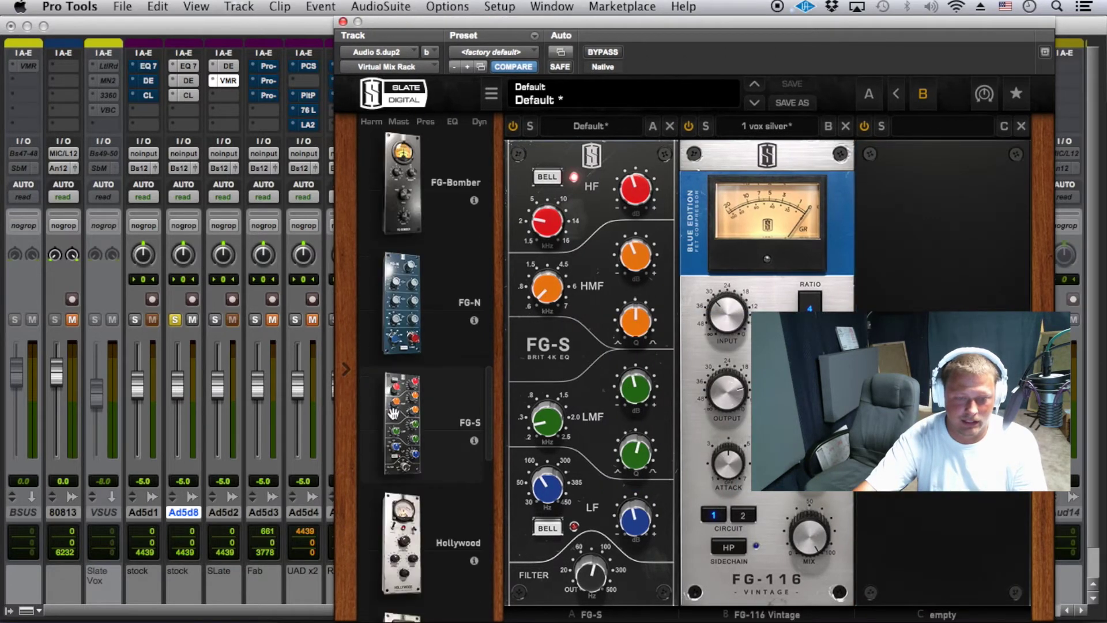
scroll(453, 366, down, 6)
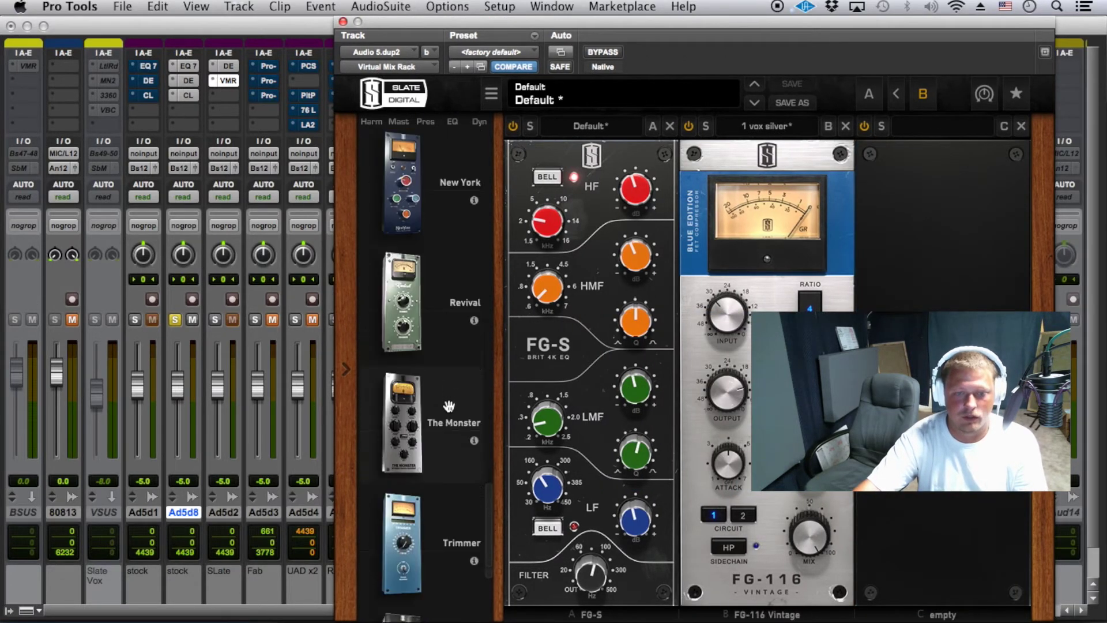
scroll(448, 353, down, 4)
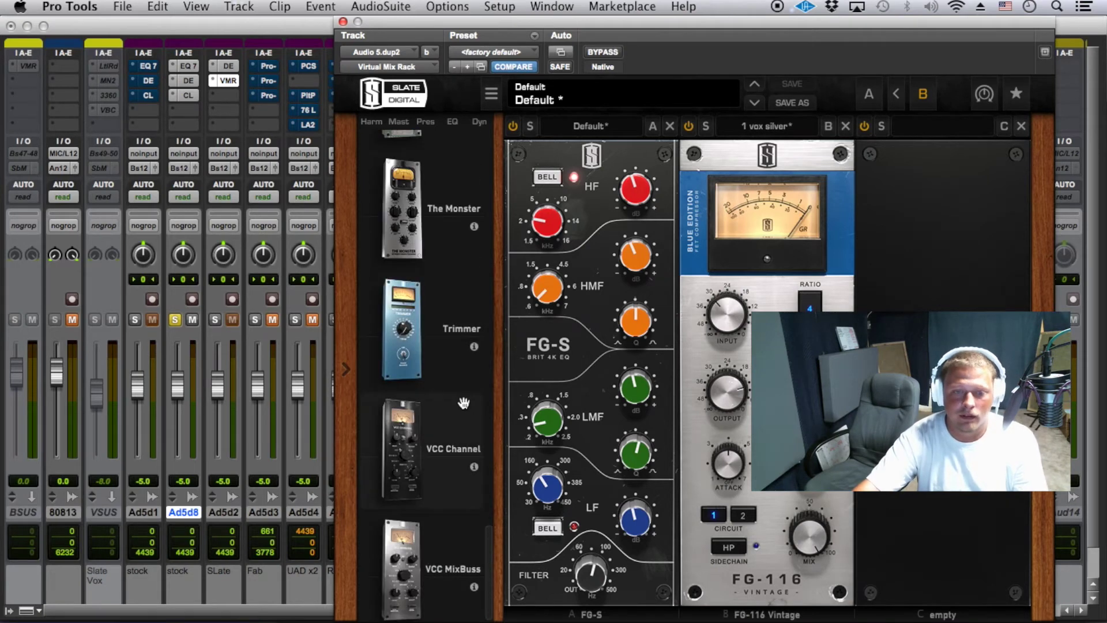
scroll(456, 473, up, 20)
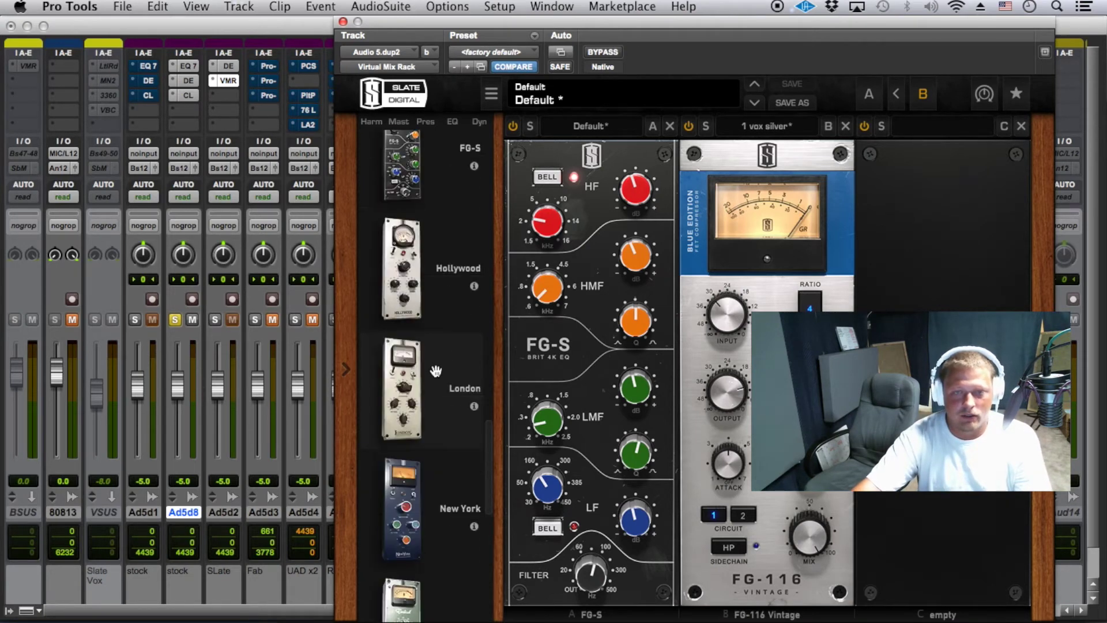
click(343, 22)
Solo and unmute the Fab vocal track, Ad5d3.
click(254, 319)
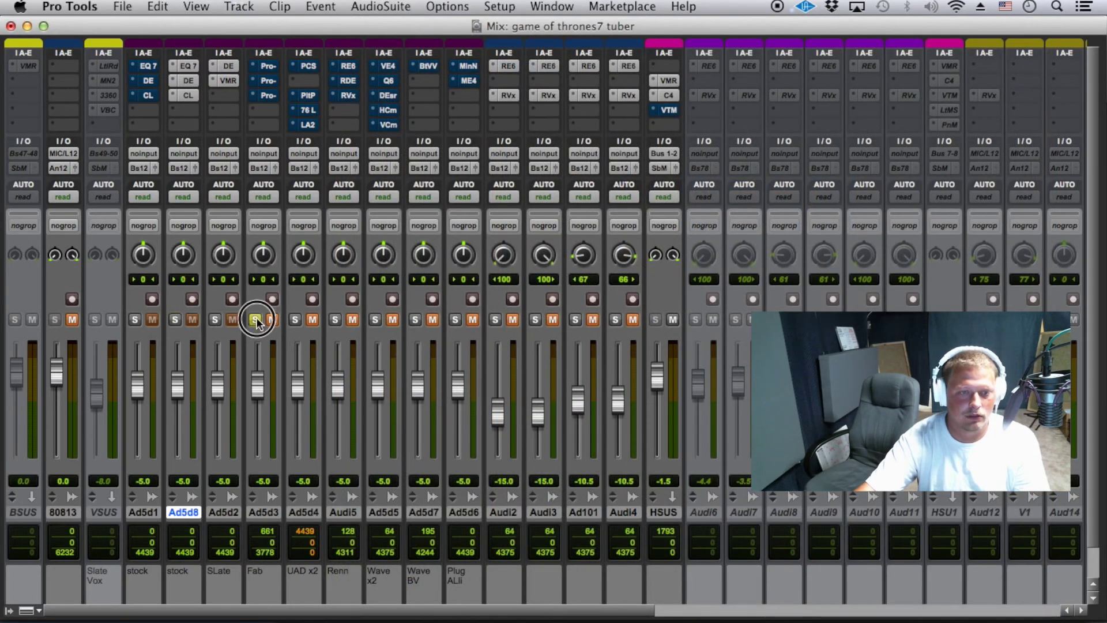
click(272, 320)
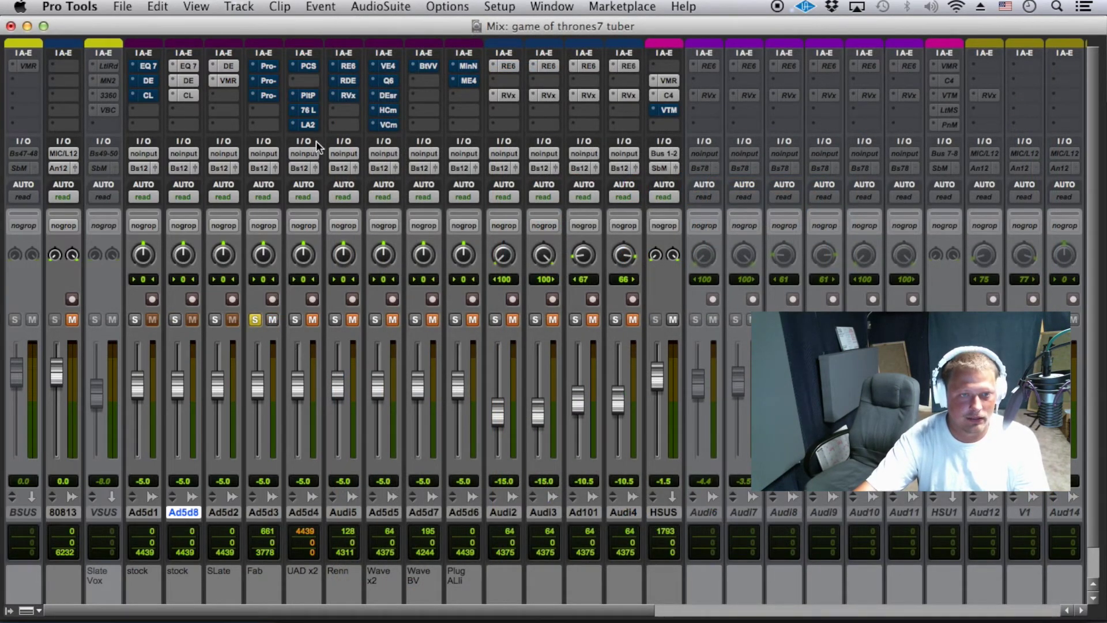
Look at the Pro-C 2 and Pro-Q 2 inserts on Ad5d3 and the EQ3 7-Band settings on Ad5d8.
click(268, 81)
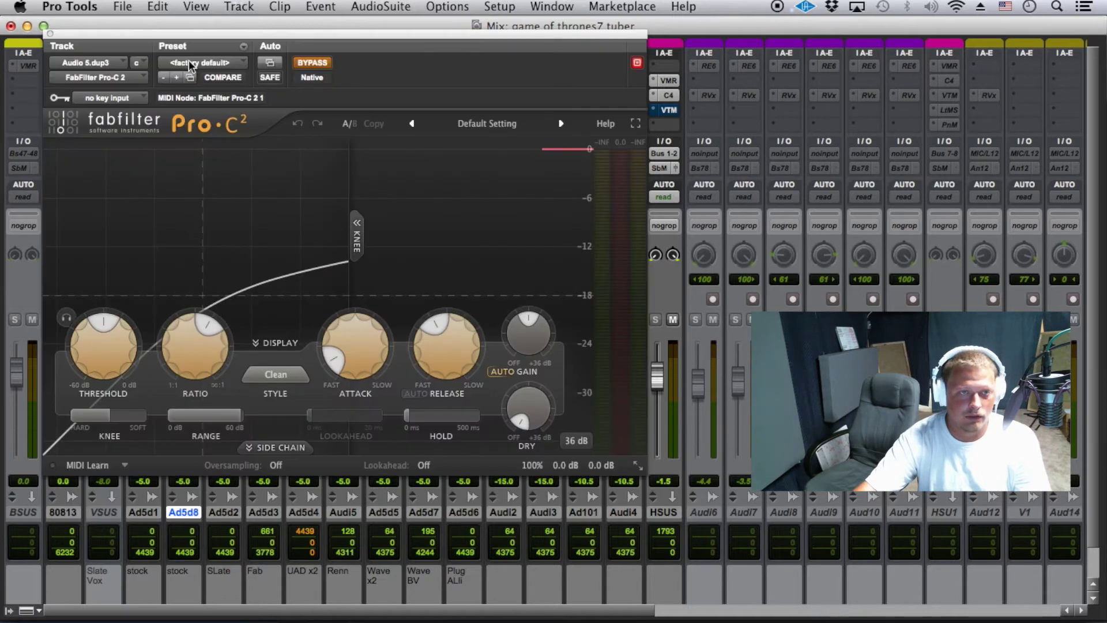
drag(193, 29, 415, 35)
drag(333, 37, 450, 24)
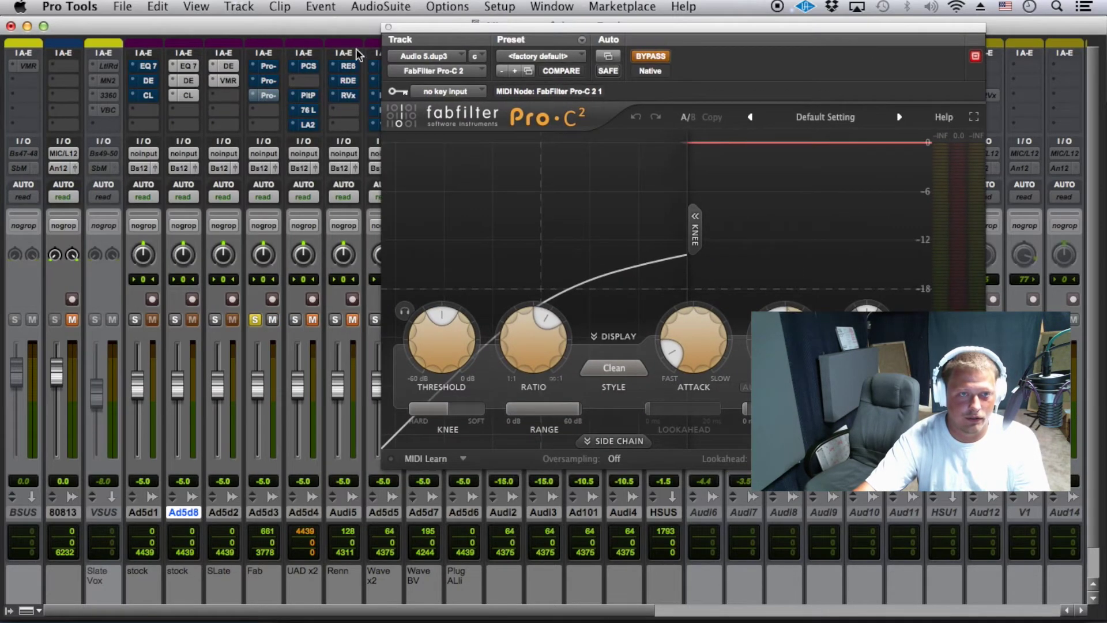
click(268, 66)
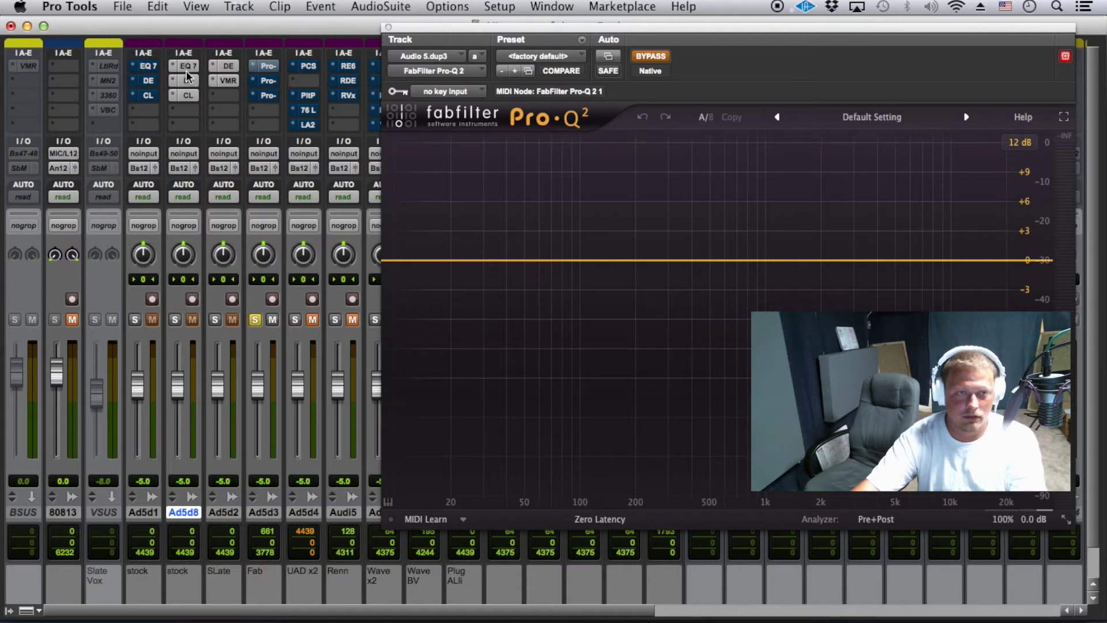
click(186, 67)
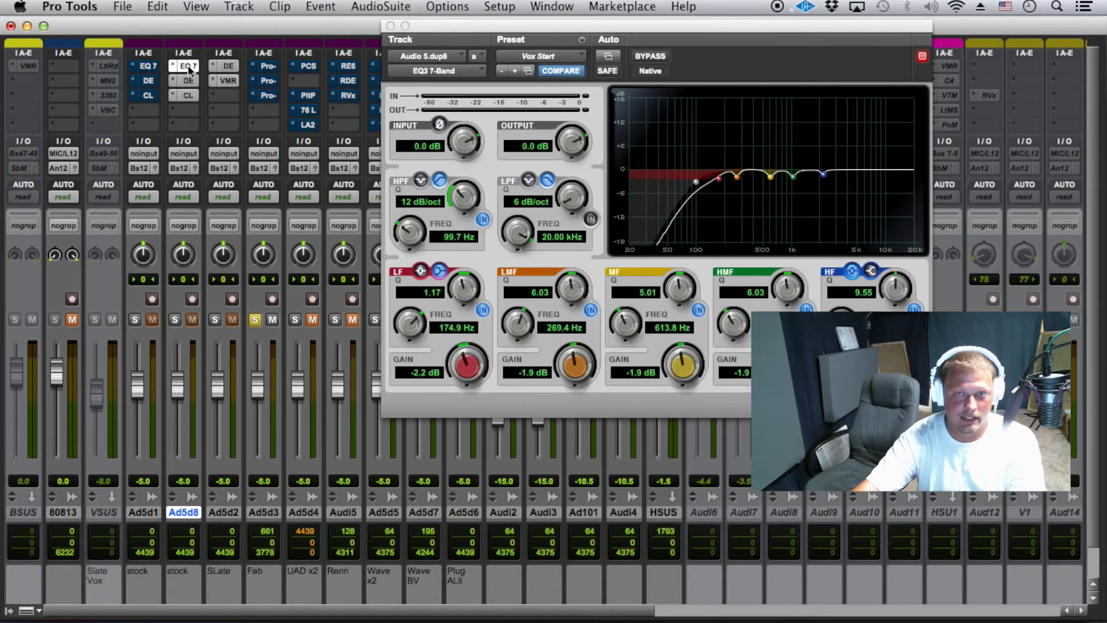
click(390, 27)
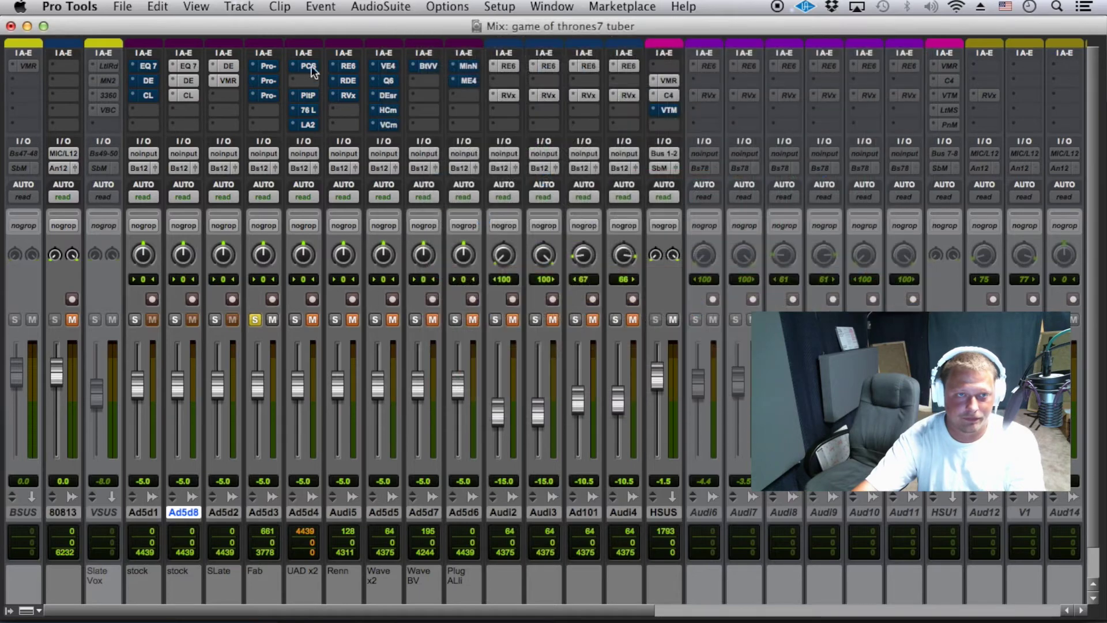
Open Pro-Q 2 on the Ad5d3 track and take it out of bypass while auditioning the vocal.
click(268, 65)
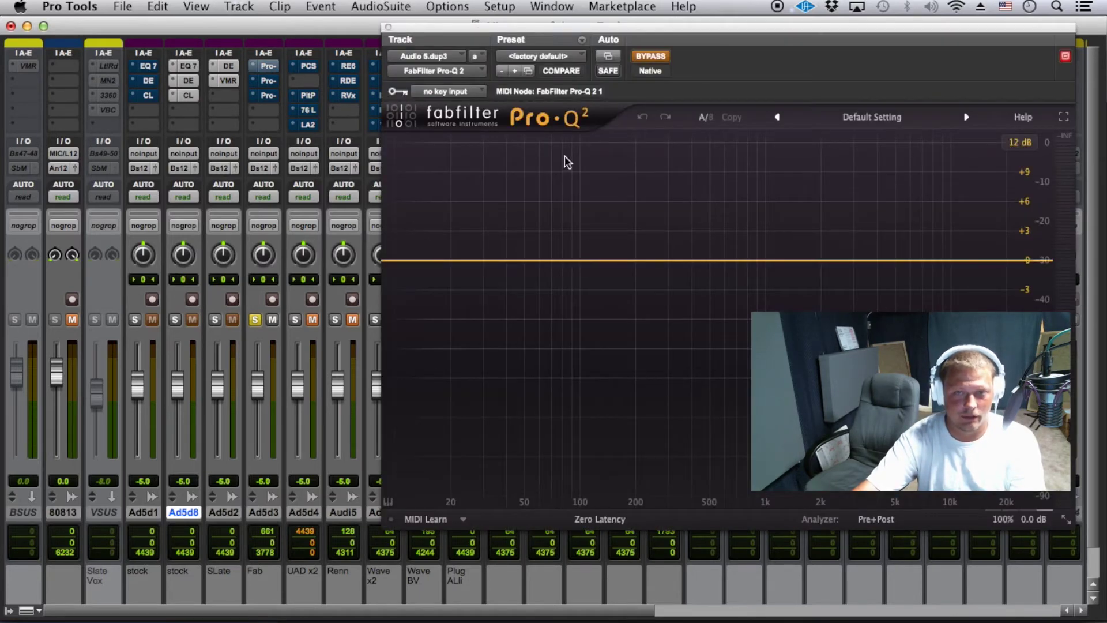
key(space)
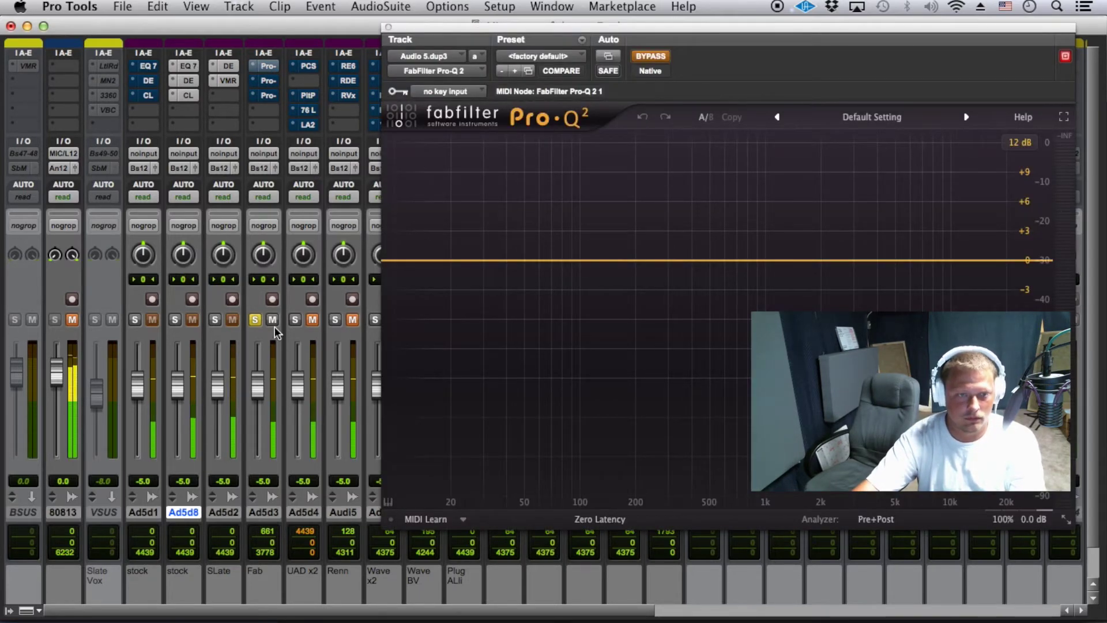
super+click(268, 67)
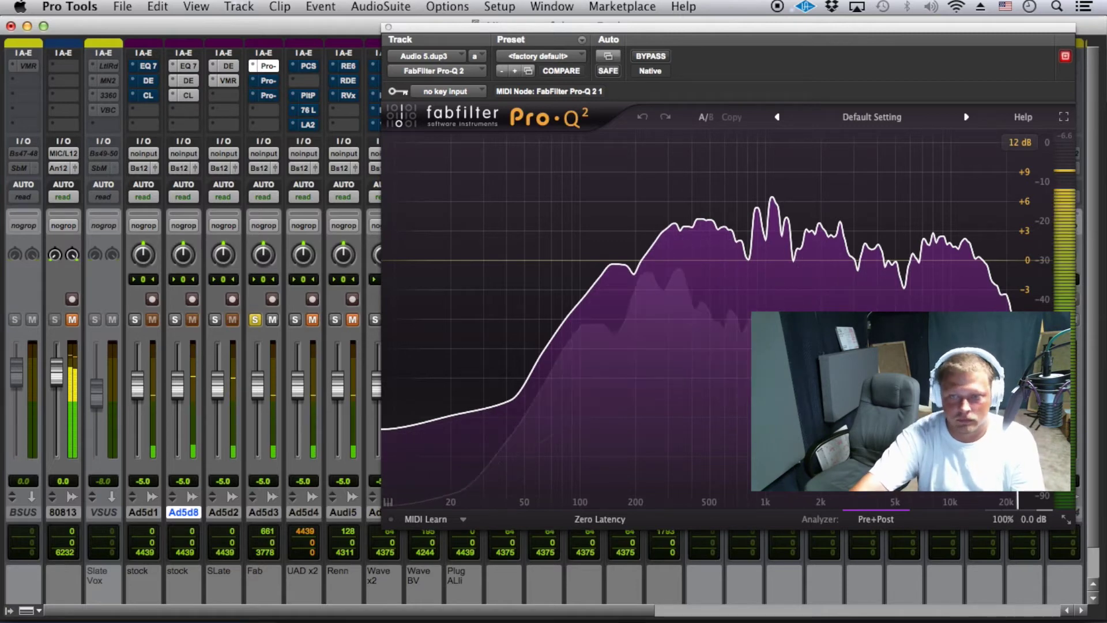
key(space)
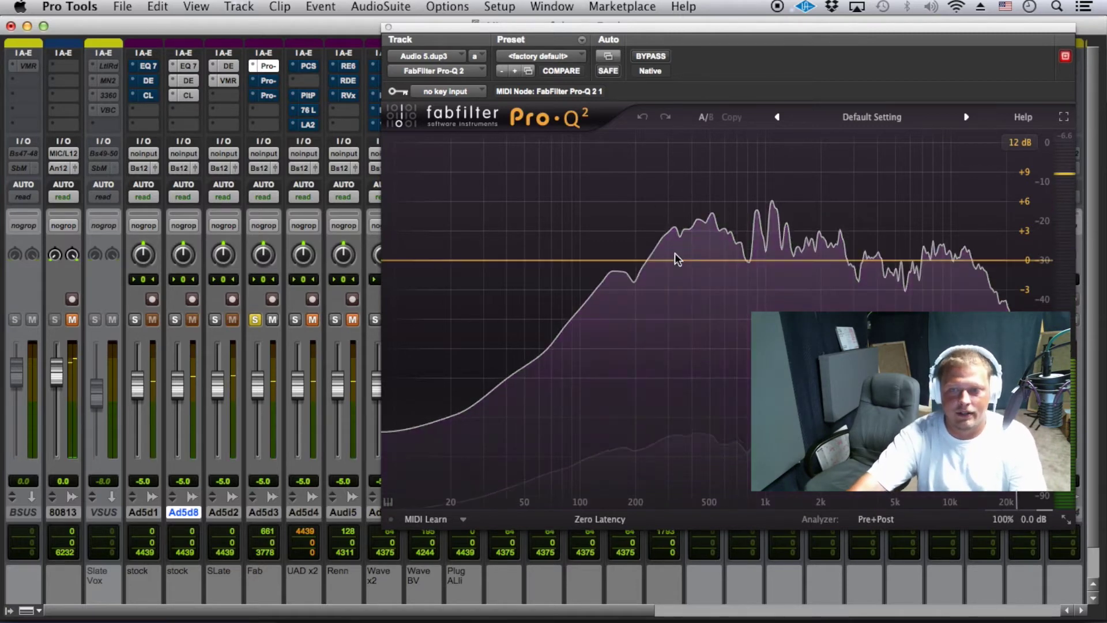
Load the "vox start" preset in Pro-Q 2.
click(558, 55)
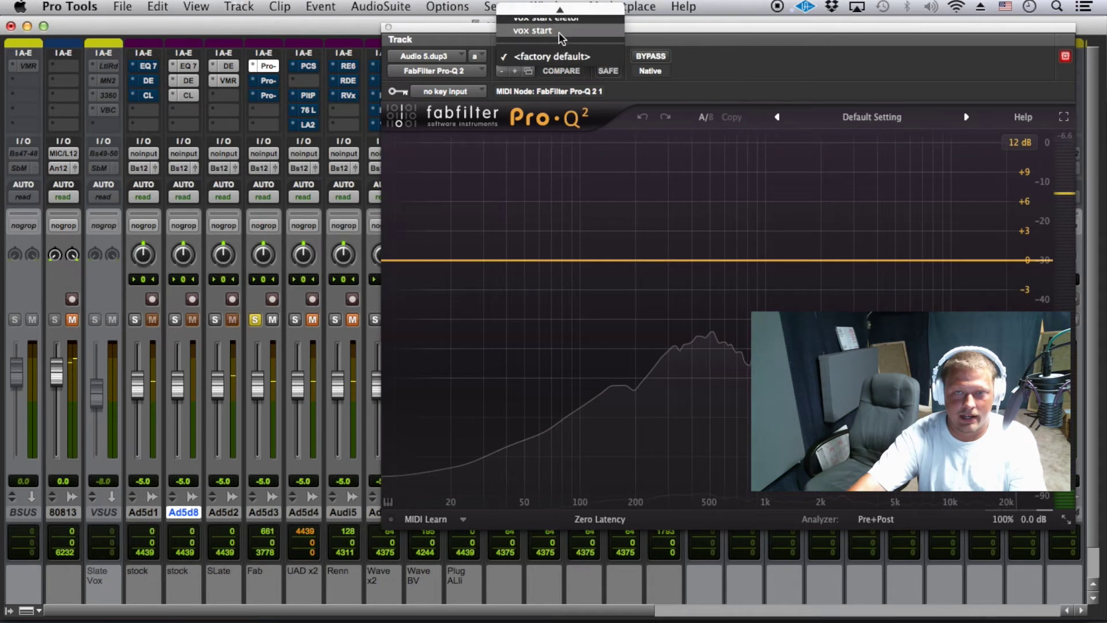
click(559, 33)
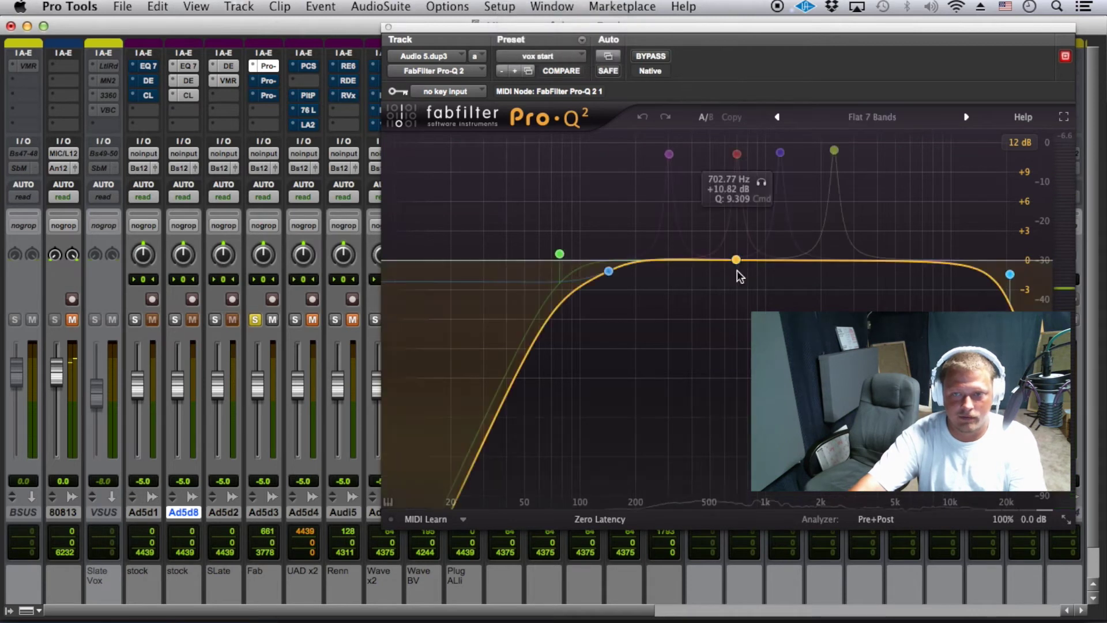
Inspect the low shelf band and enable the bypassed purple bell band in Pro-Q 2.
click(669, 155)
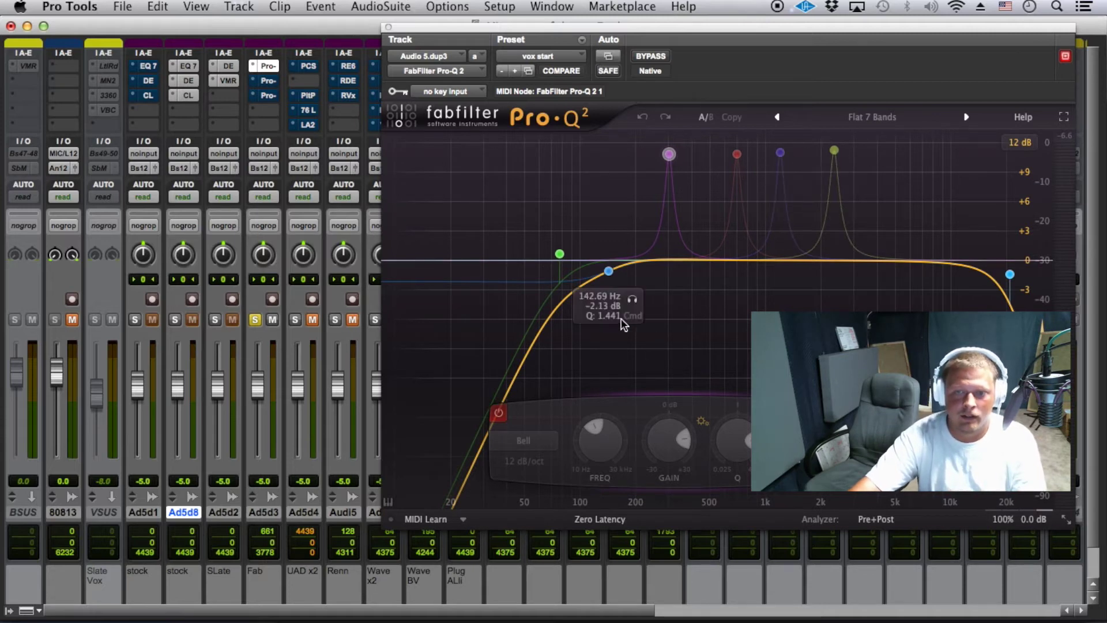
click(609, 272)
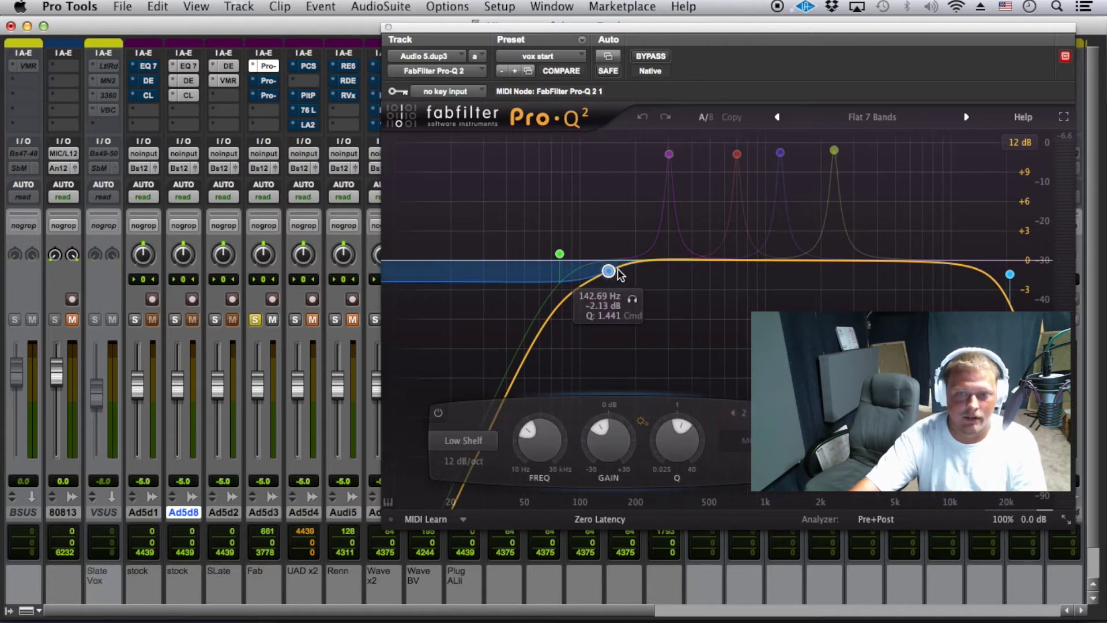
click(669, 154)
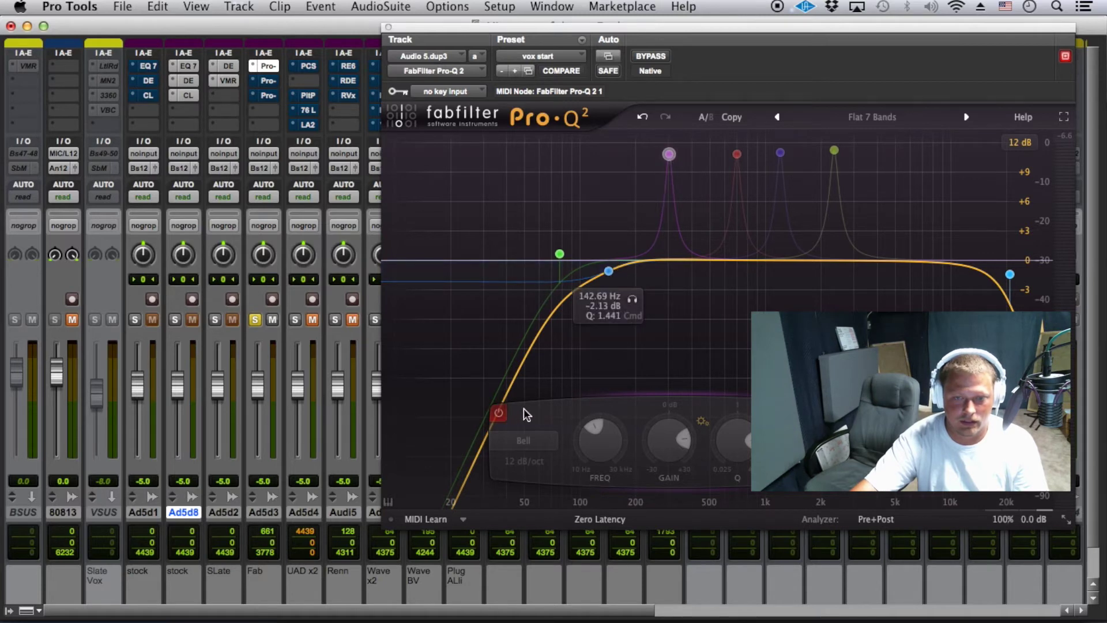
click(491, 423)
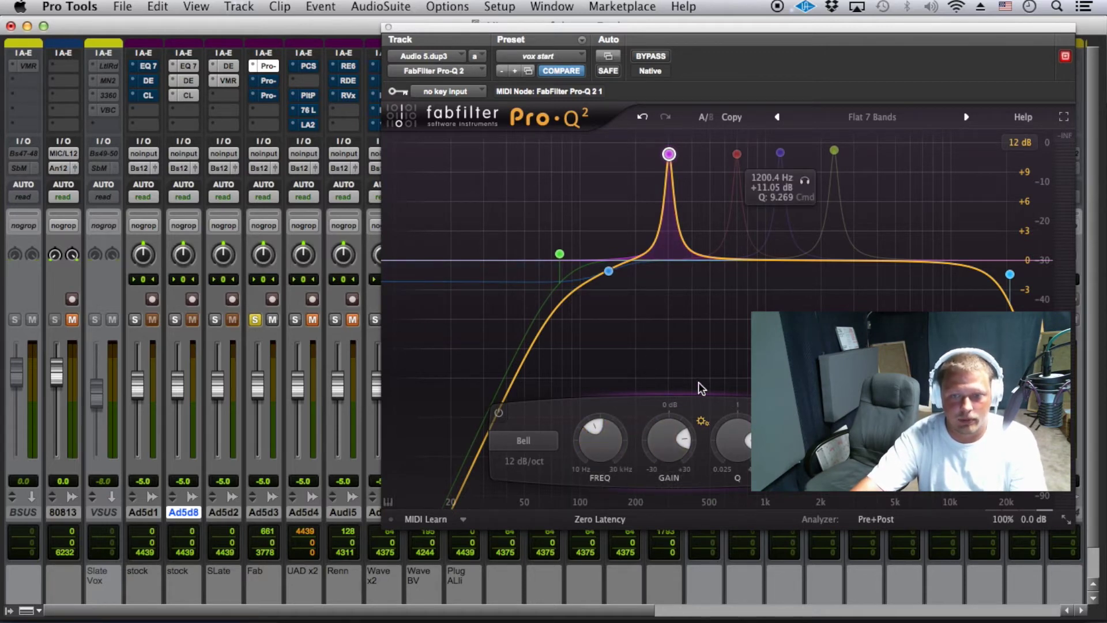
Sweep the purple band to about 225 Hz during playback and set it to about -1.1 dB gain with Q about 4.3.
key(space)
drag(671, 159, 647, 171)
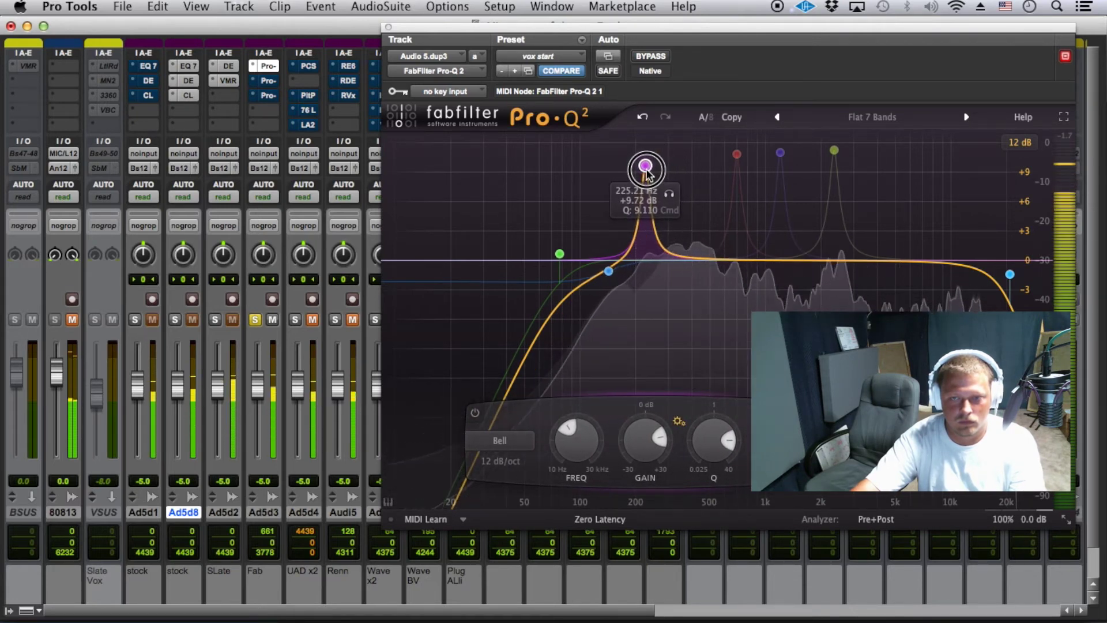
key(space)
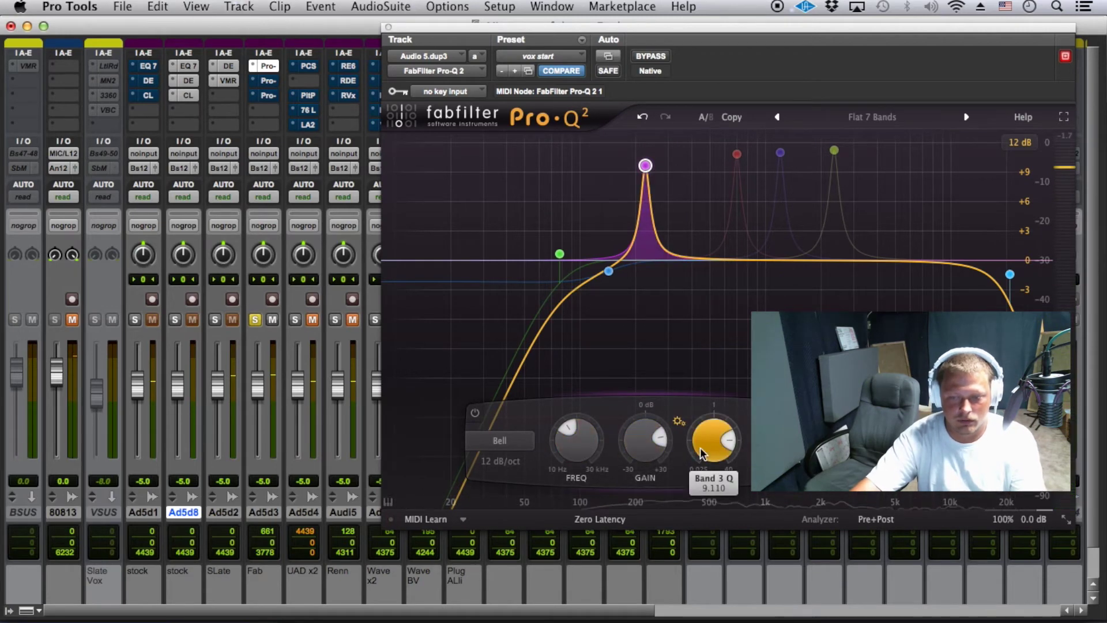
drag(647, 425, 645, 442)
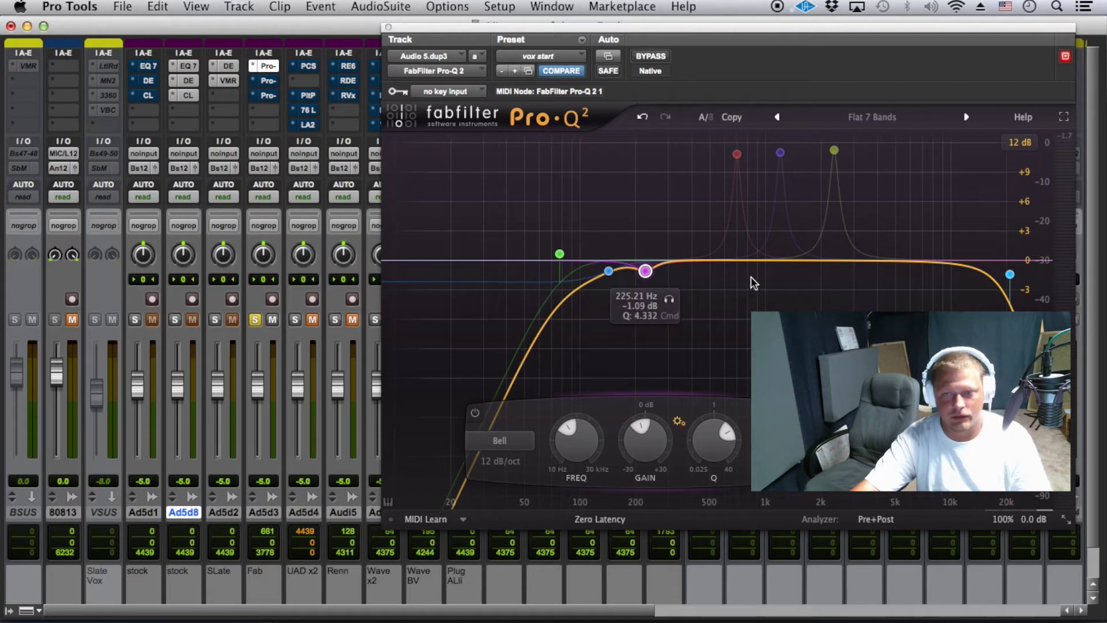
Enable the red bell band and sweep it down to about 625 Hz while the vocal plays.
click(737, 155)
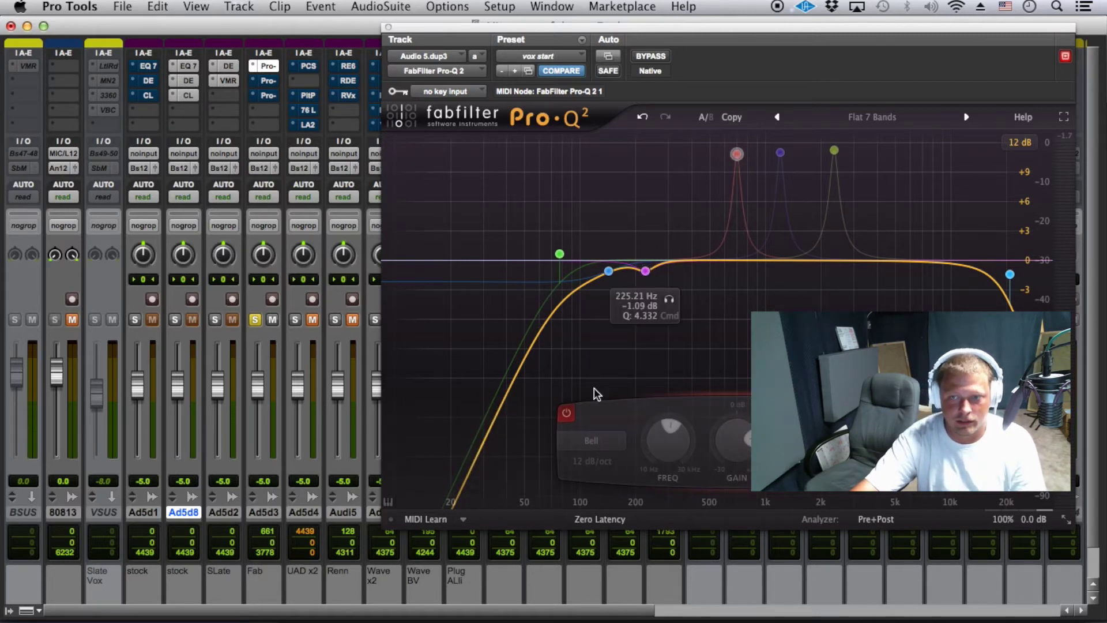
click(568, 412)
key(space)
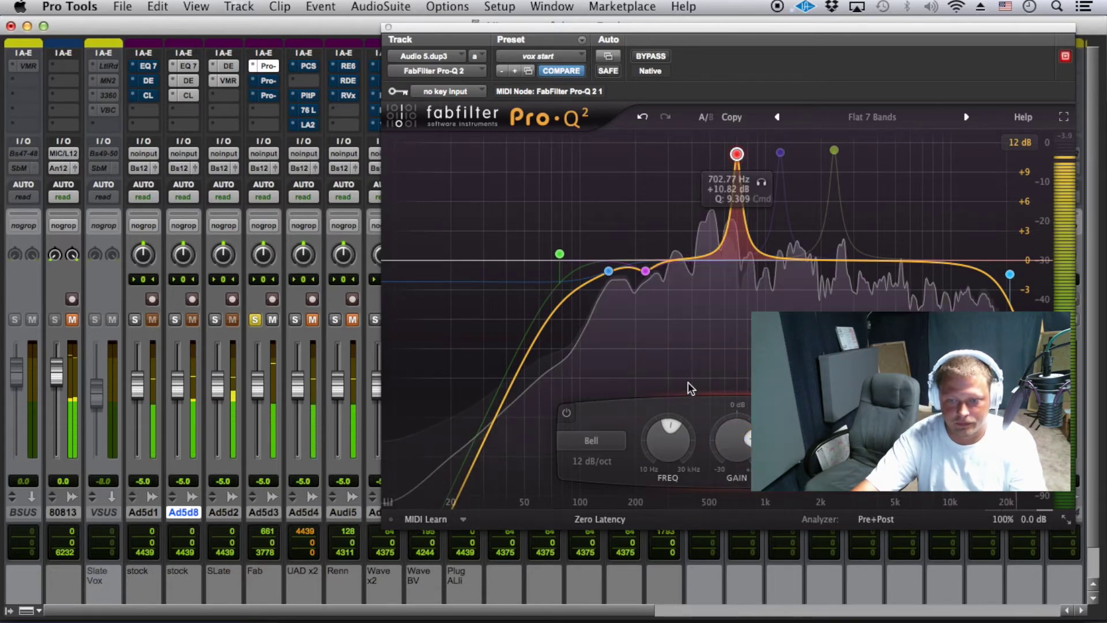
drag(676, 427, 676, 434)
mouse_move(732, 158)
mouse_down()
mouse_move(718, 162)
mouse_move(729, 162)
mouse_up()
key(space)
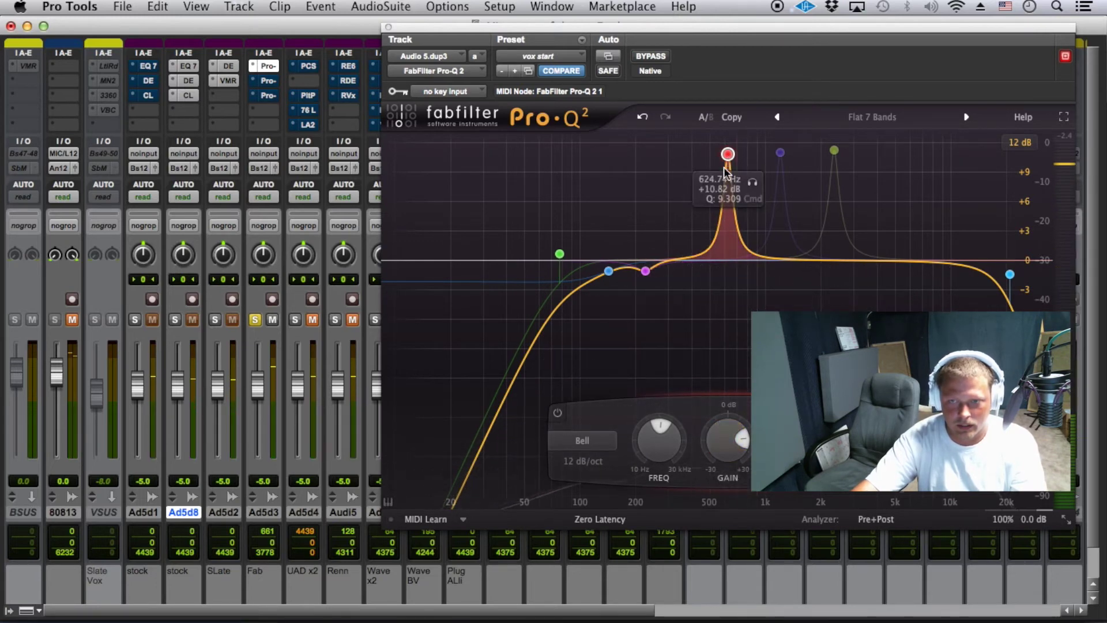
Shift the red band slightly lower in frequency and turn it into a gentle, wider cut just below 0 dB.
click(728, 154)
drag(724, 156, 721, 162)
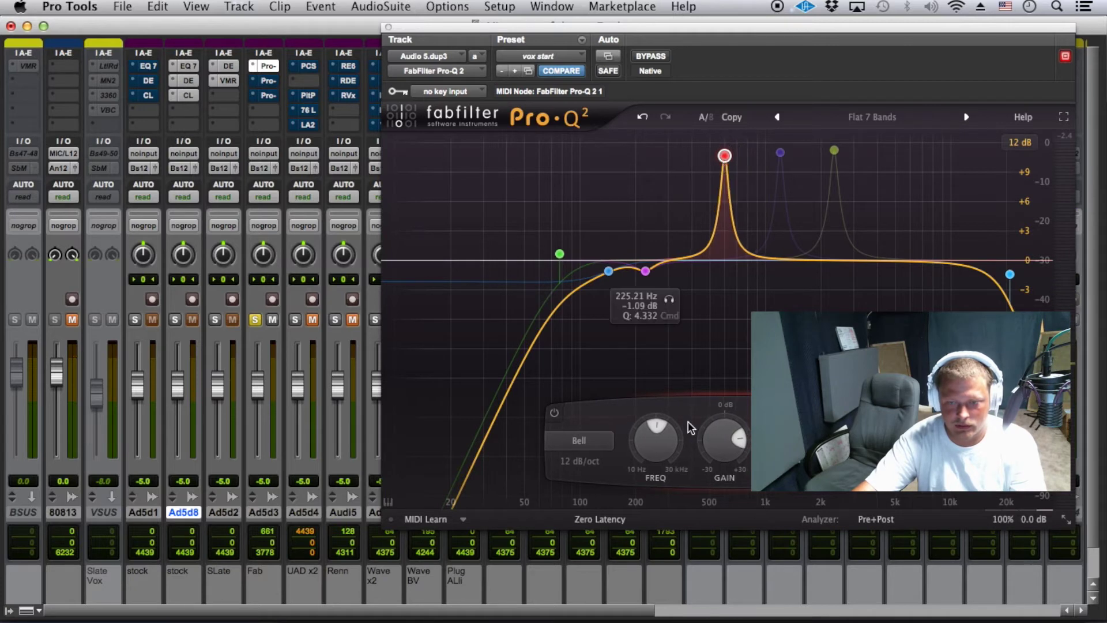
drag(739, 440, 724, 422)
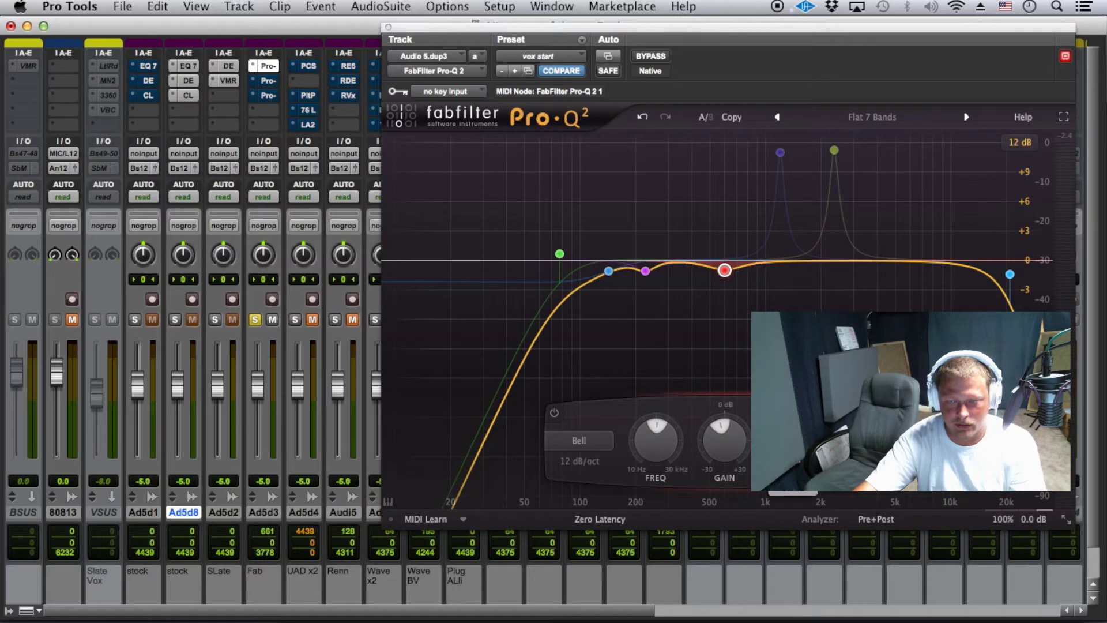
Enable the bypassed violet bell band above 1 kHz and lower its frequency to about 1141 Hz.
click(782, 154)
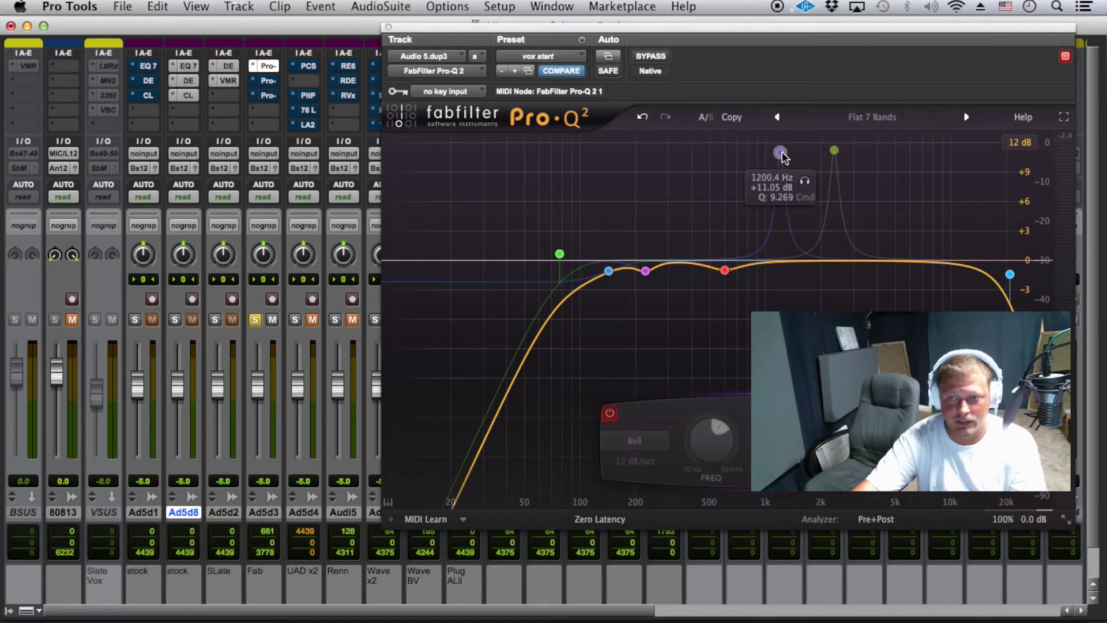
click(612, 414)
click(612, 415)
drag(720, 432, 721, 436)
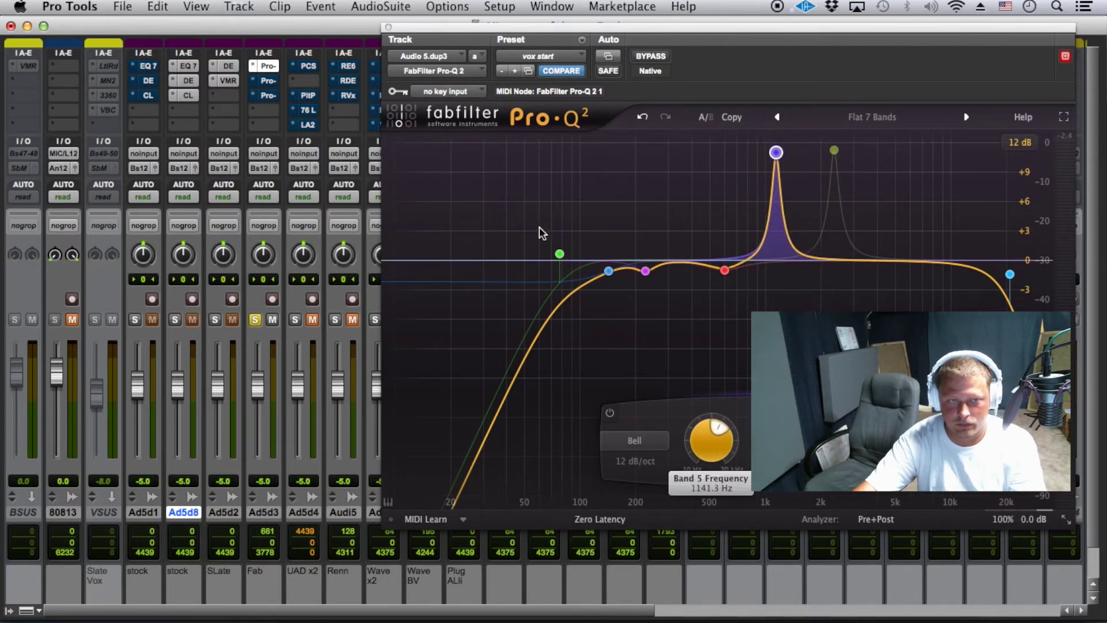
Check the stock EQ3 7-Band for reference, then turn Pro-Q 2's violet band into a gentle cut just below 0 dB.
click(188, 66)
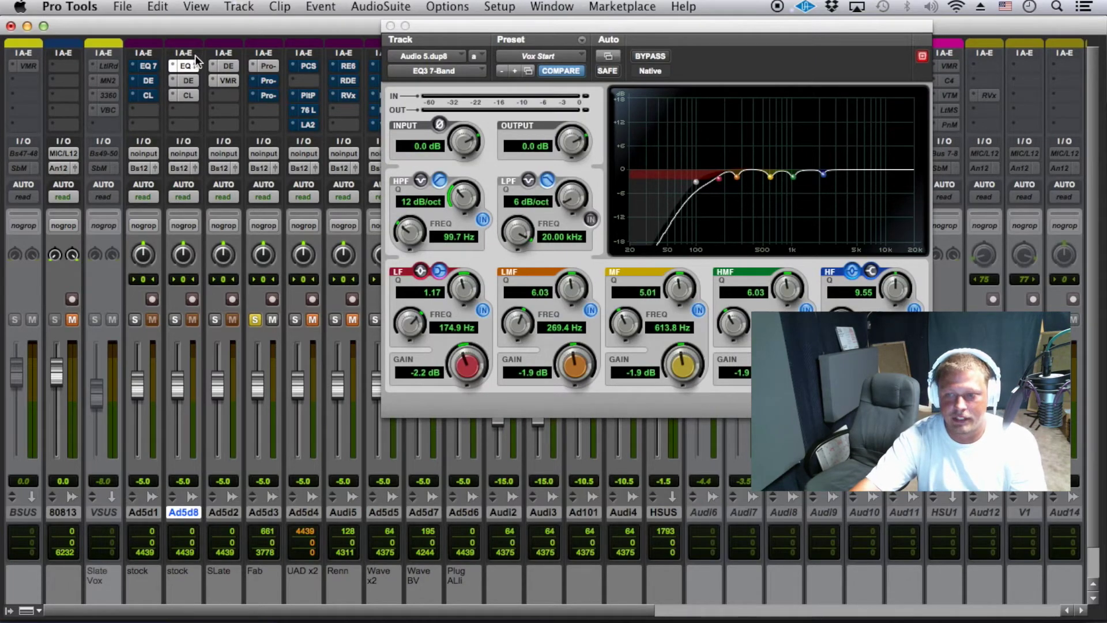
click(262, 66)
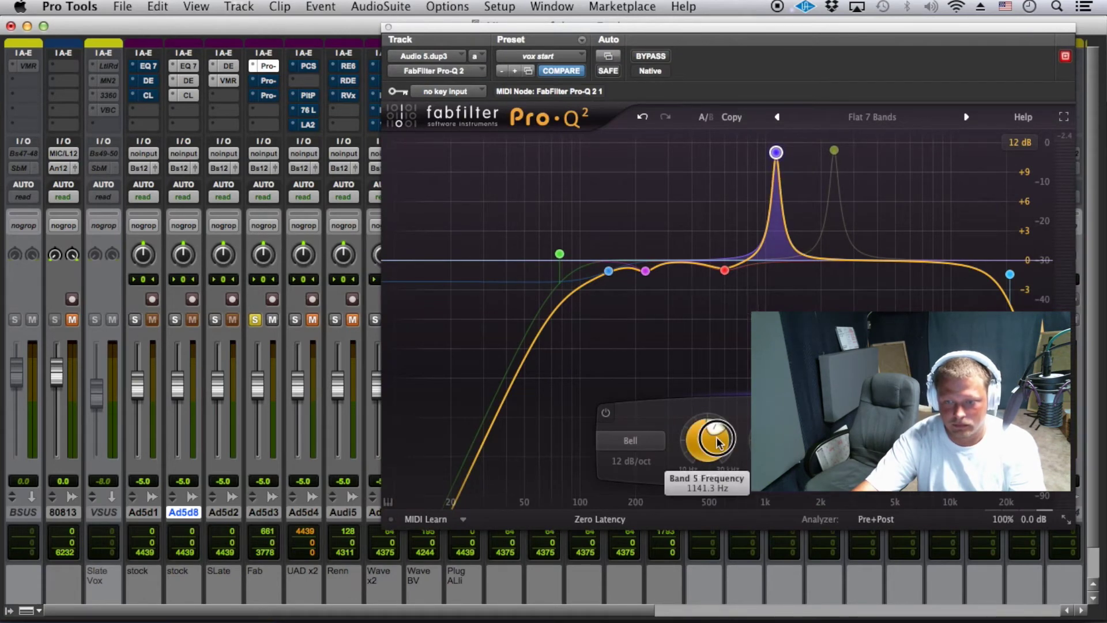
scroll(718, 443, down, 1)
scroll(717, 443, down, 1)
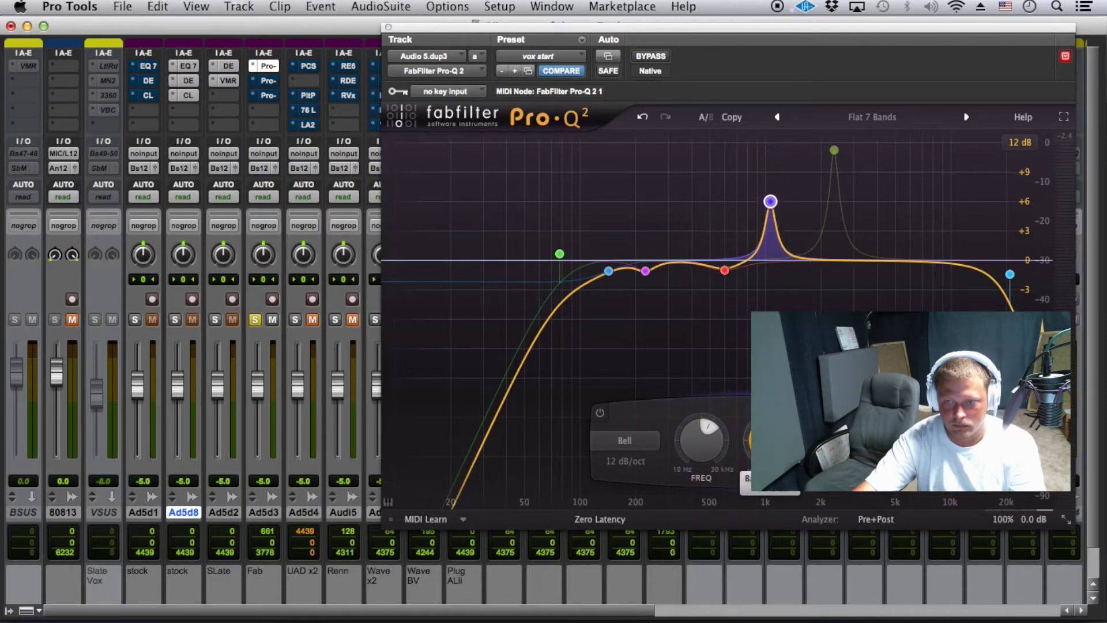
drag(770, 201, 770, 265)
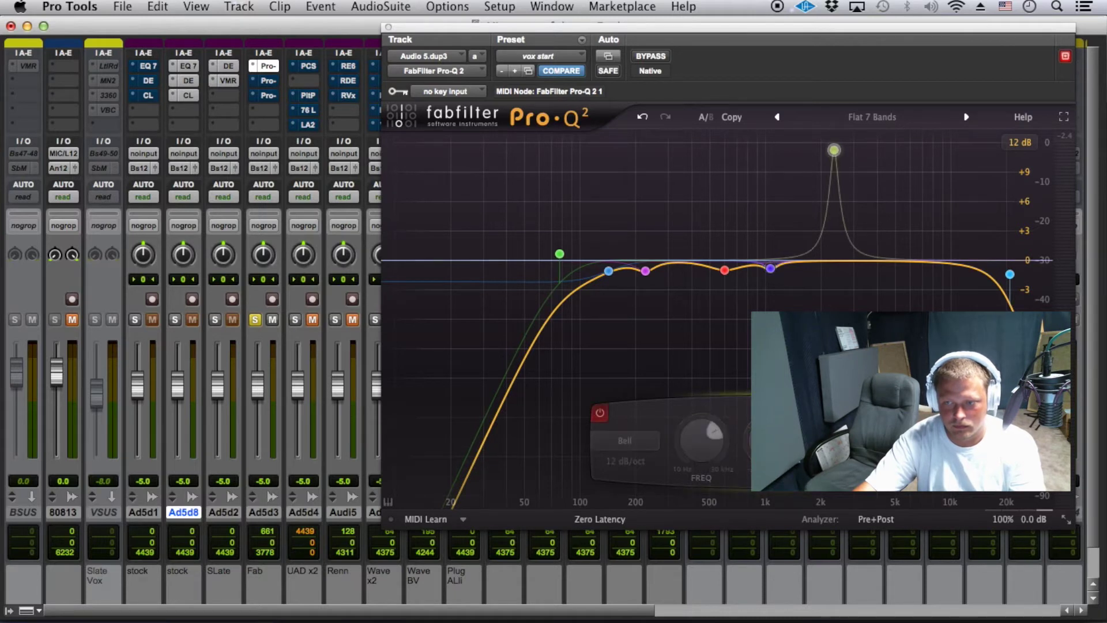
Enable the yellow bell band, shift it slightly below 2353 Hz, and turn it into a cut of about 1.5 dB.
click(600, 413)
mouse_move(712, 430)
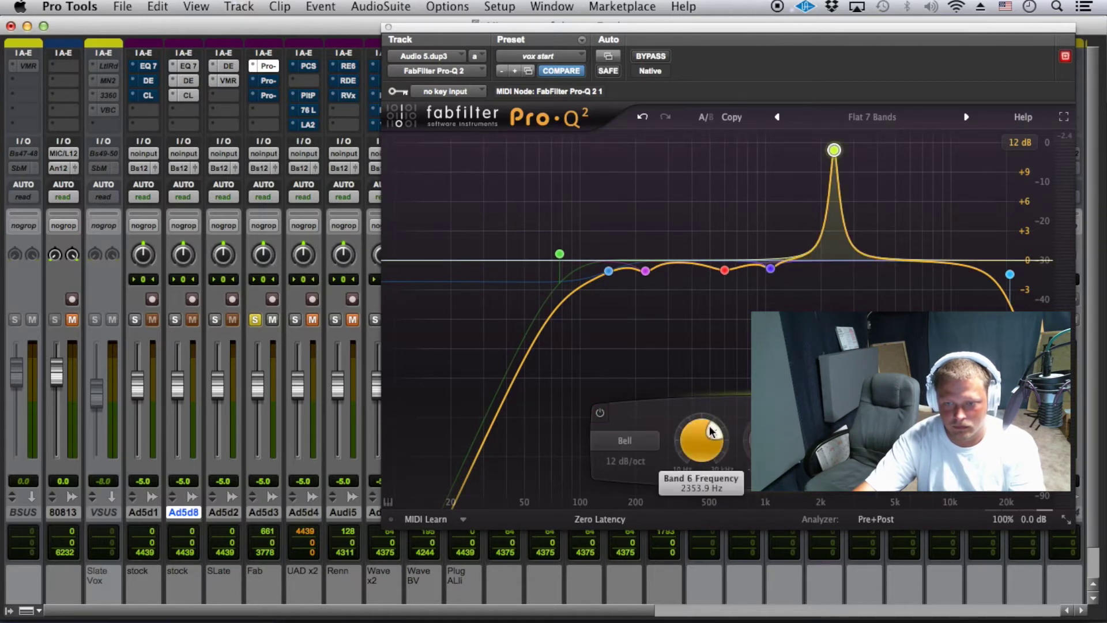
drag(712, 429, 713, 432)
drag(781, 432, 776, 427)
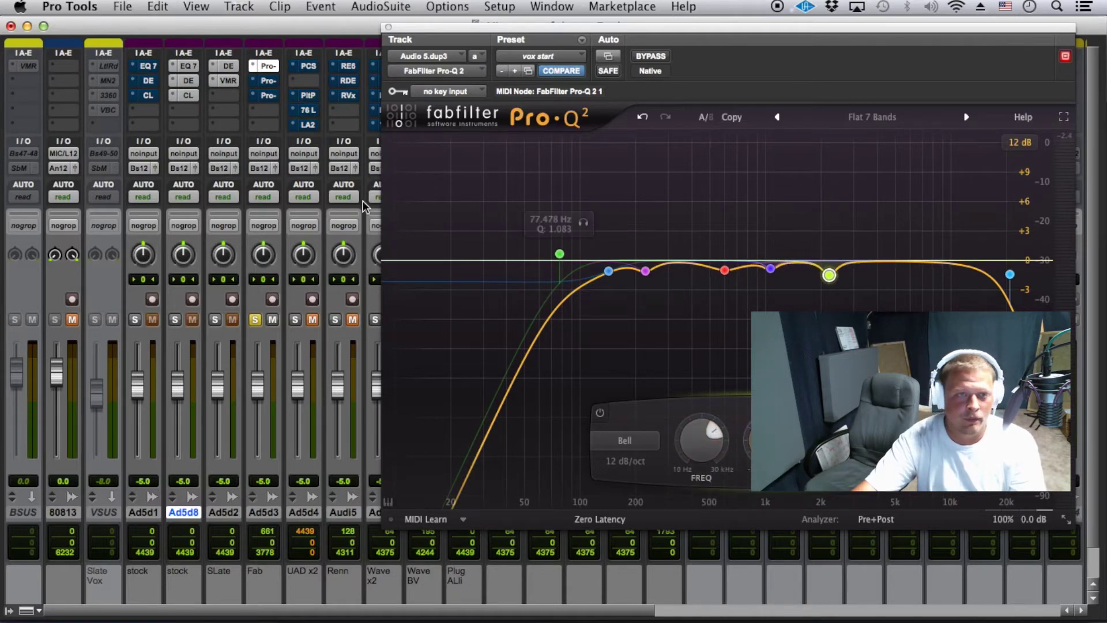
Play the vocal and compare the sound with Pro-Q 2 bypassed and active.
key(space)
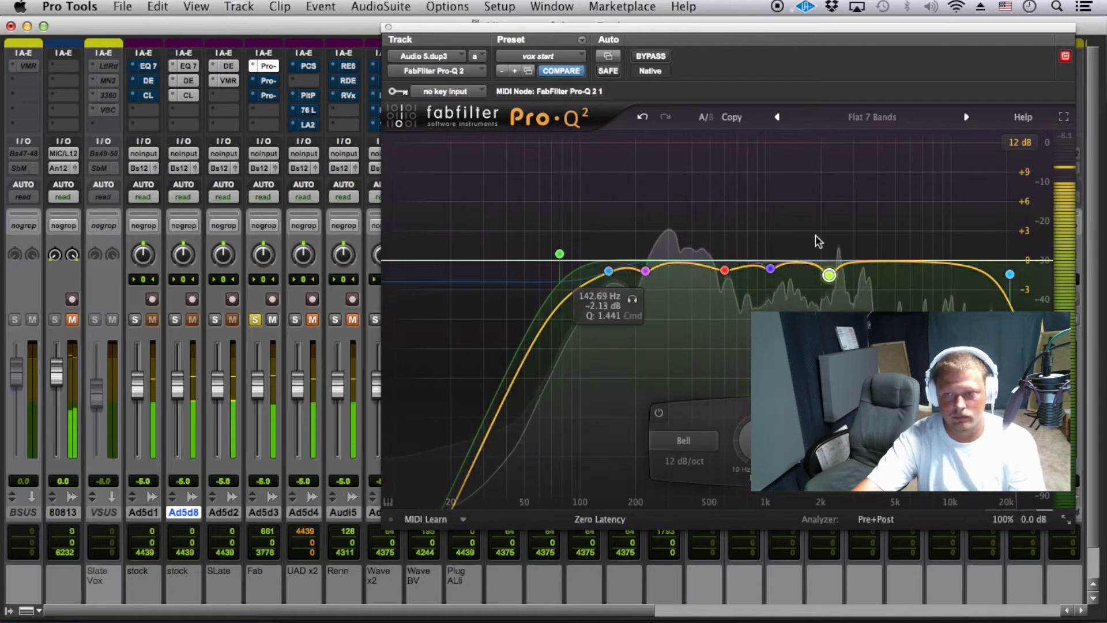
click(659, 55)
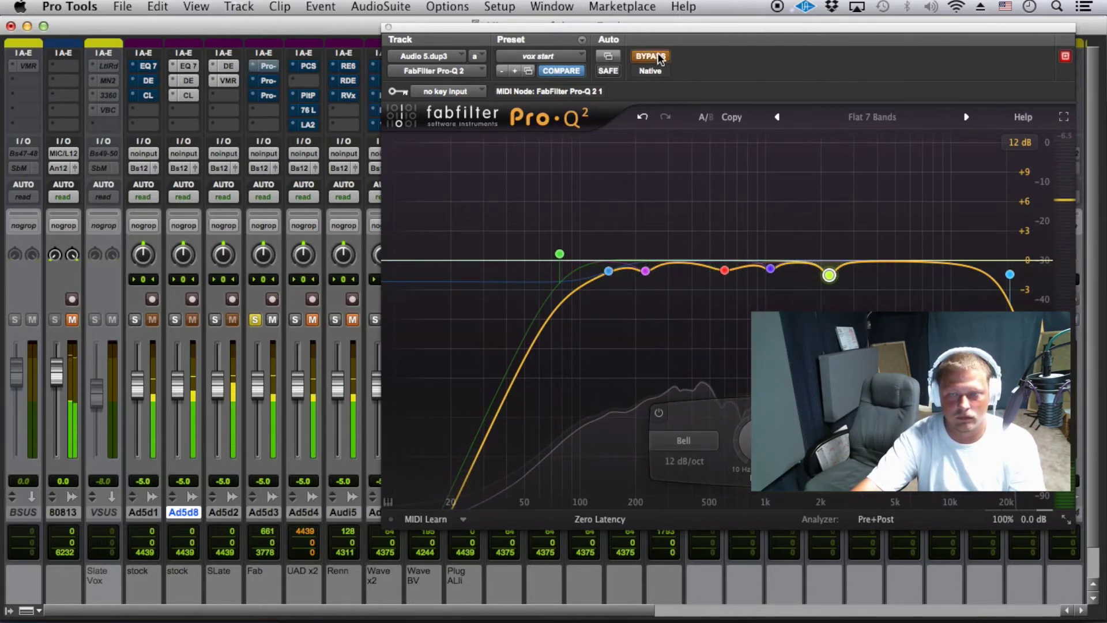
click(659, 55)
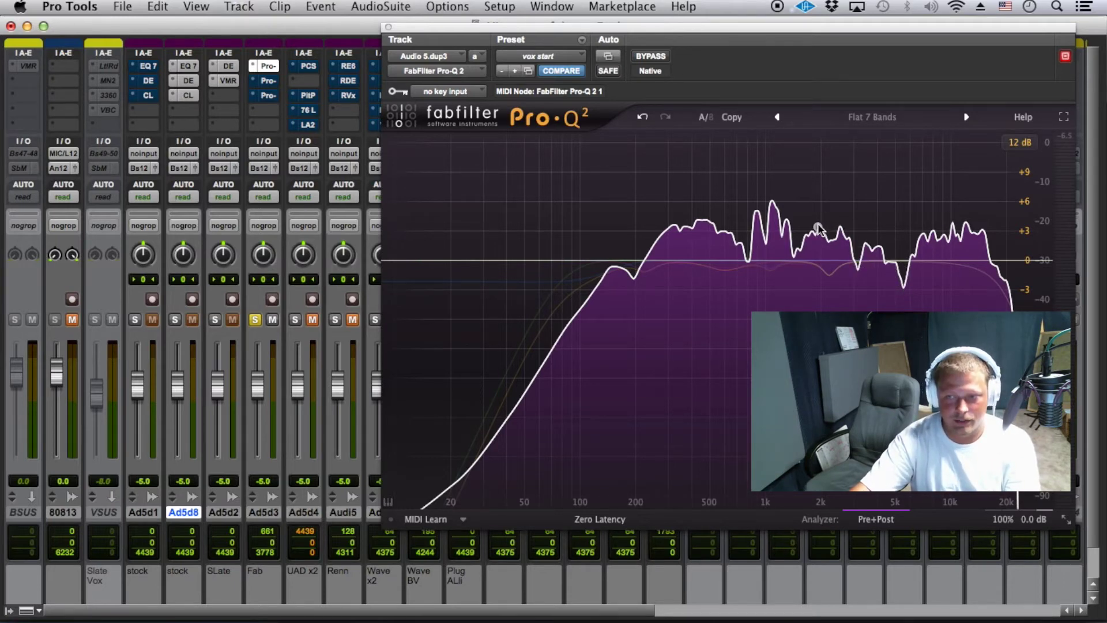
Open the Pro-DS de-esser on the Fab track and take it out of bypass.
click(271, 81)
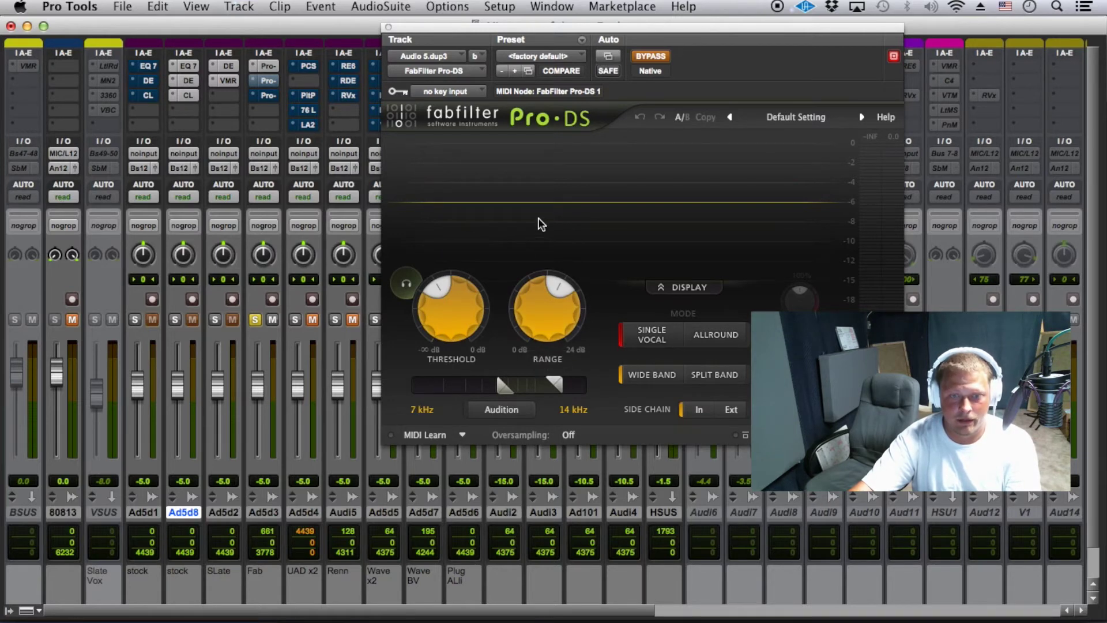
click(271, 82)
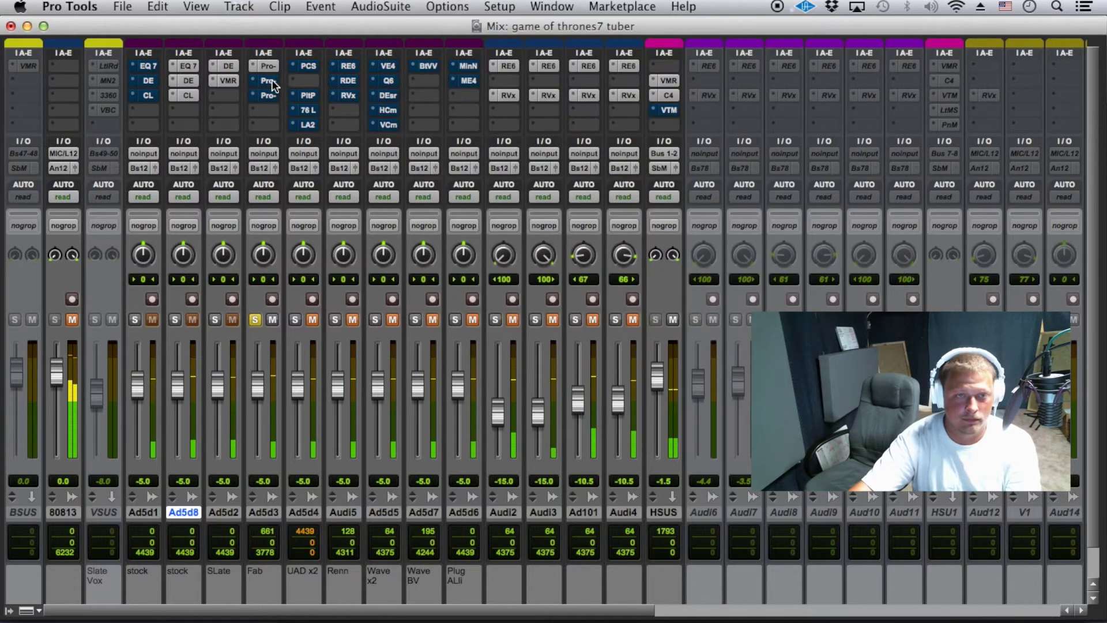
click(271, 82)
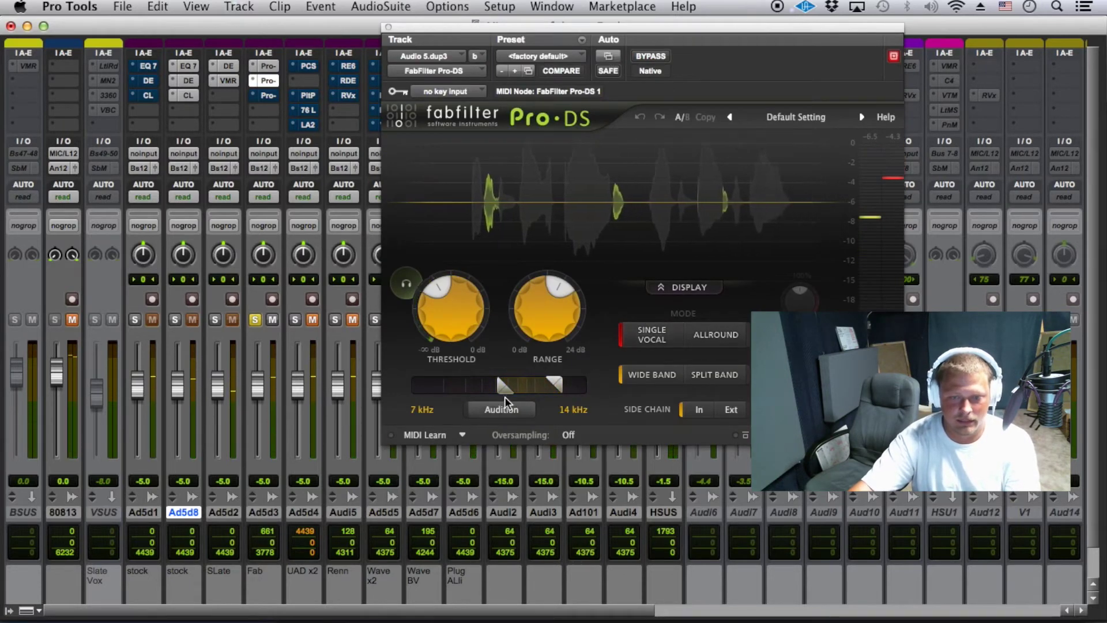
Audition the Pro-DS trigger signal during playback and set its side-chain range to about 4.5–8.4 kHz.
mouse_move(526, 387)
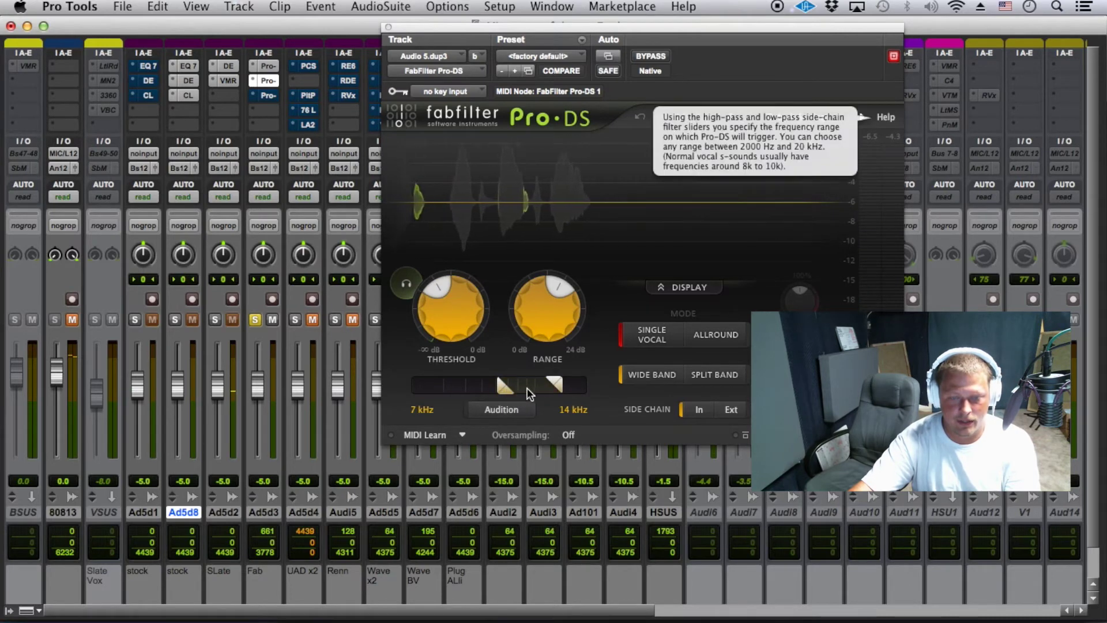
drag(555, 383, 548, 389)
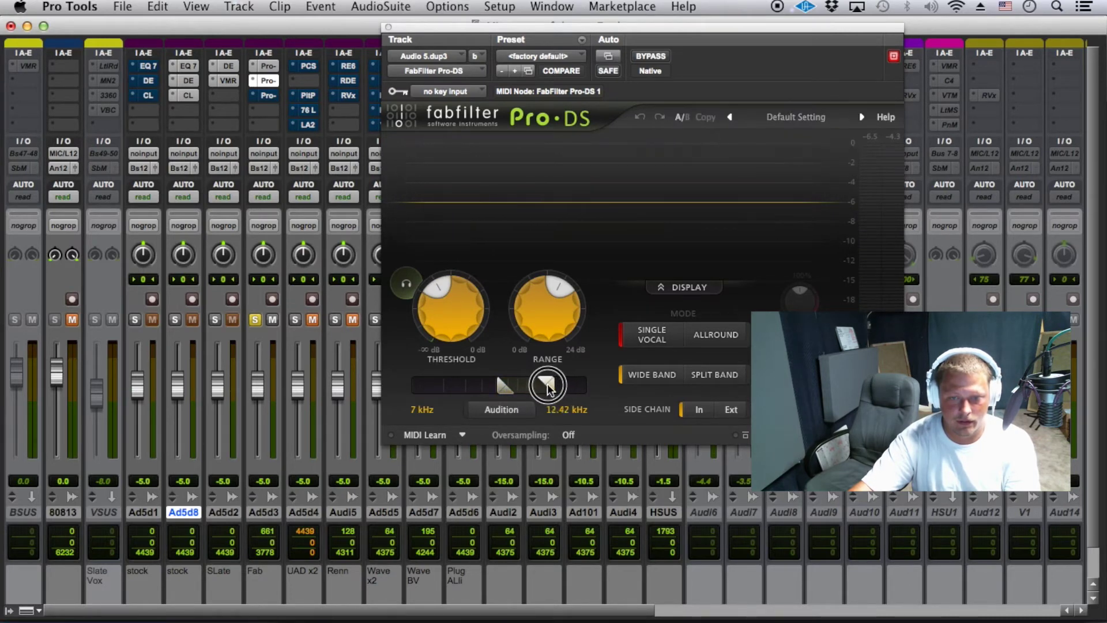
click(495, 403)
key(space)
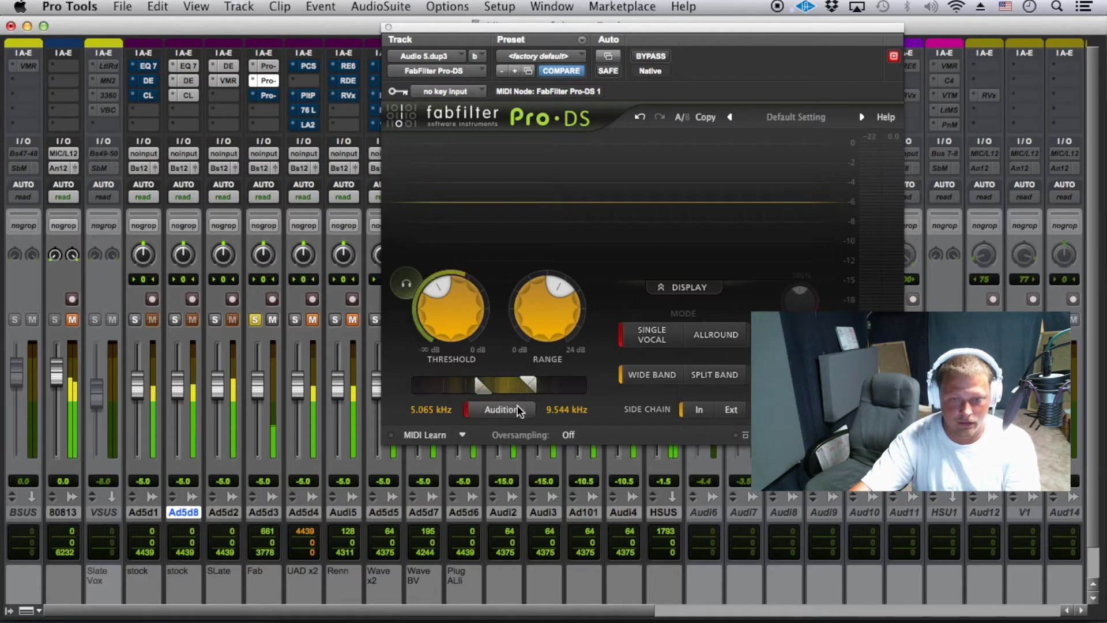
mouse_move(490, 397)
mouse_down()
mouse_move(477, 394)
mouse_move(505, 386)
mouse_up()
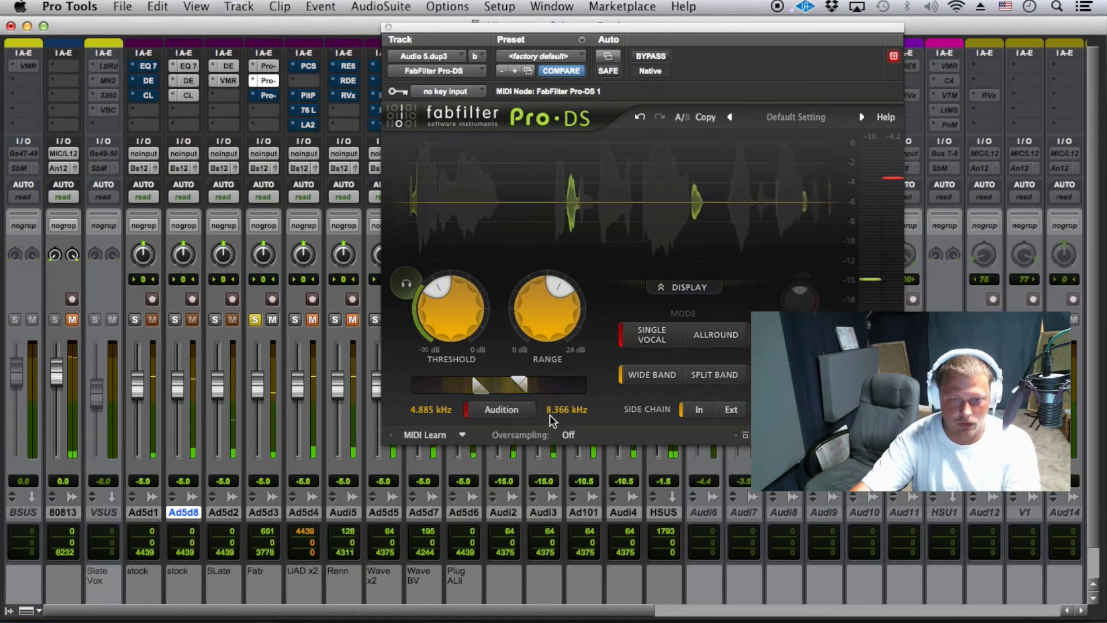
click(489, 410)
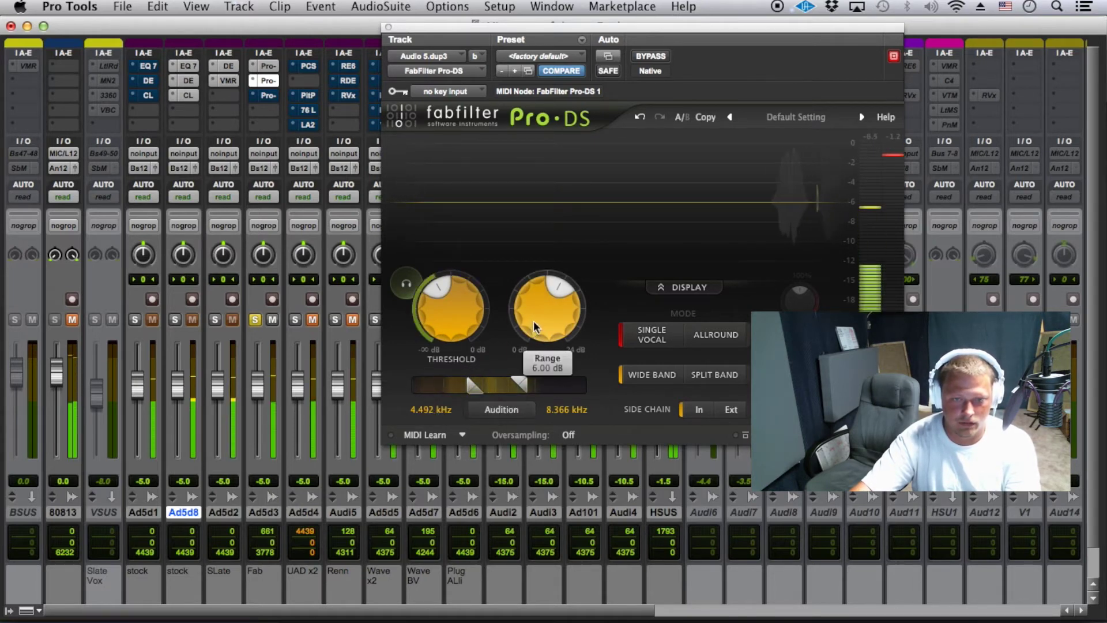
click(501, 410)
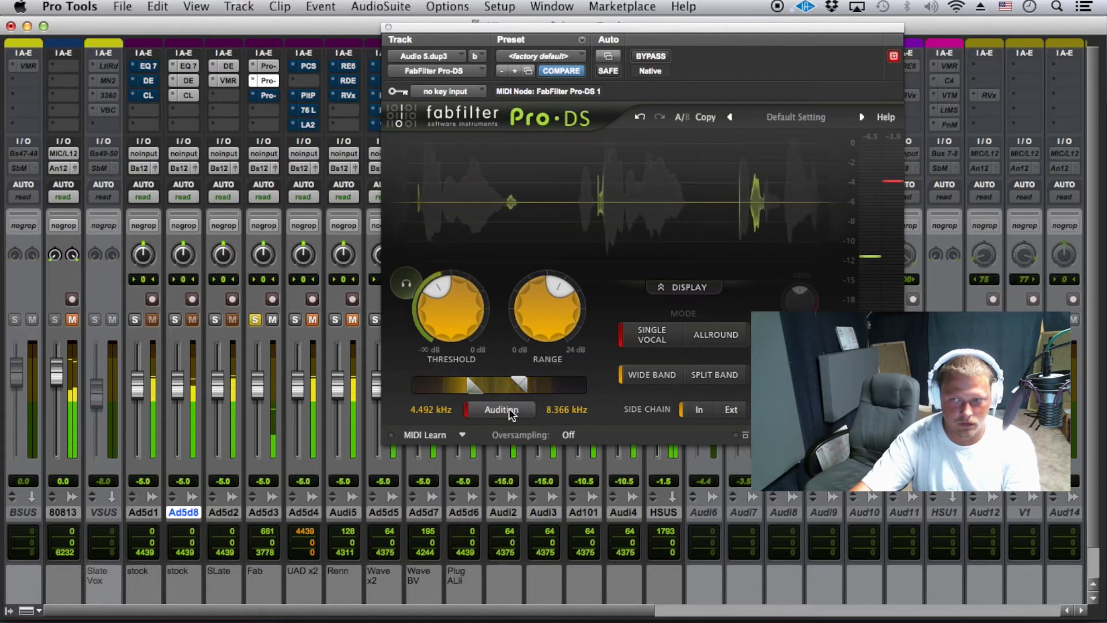
Lower the Pro-DS range to about 3.6 dB while auditioning, and stop playback.
mouse_move(560, 295)
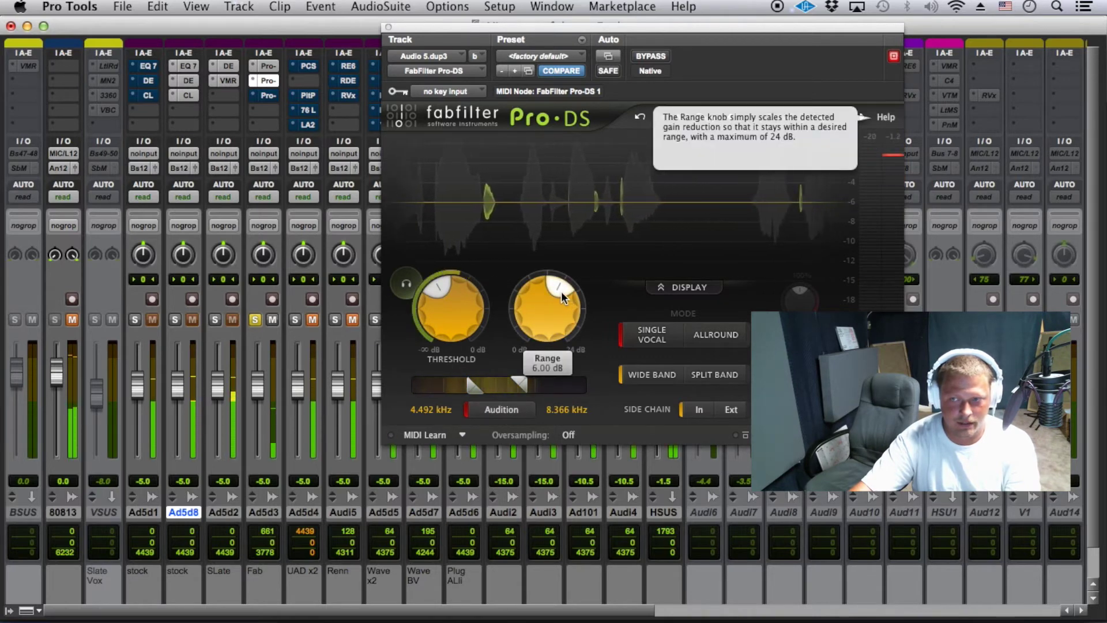
mouse_move(561, 295)
mouse_down()
mouse_move(593, 276)
mouse_move(583, 291)
mouse_move(549, 282)
mouse_up()
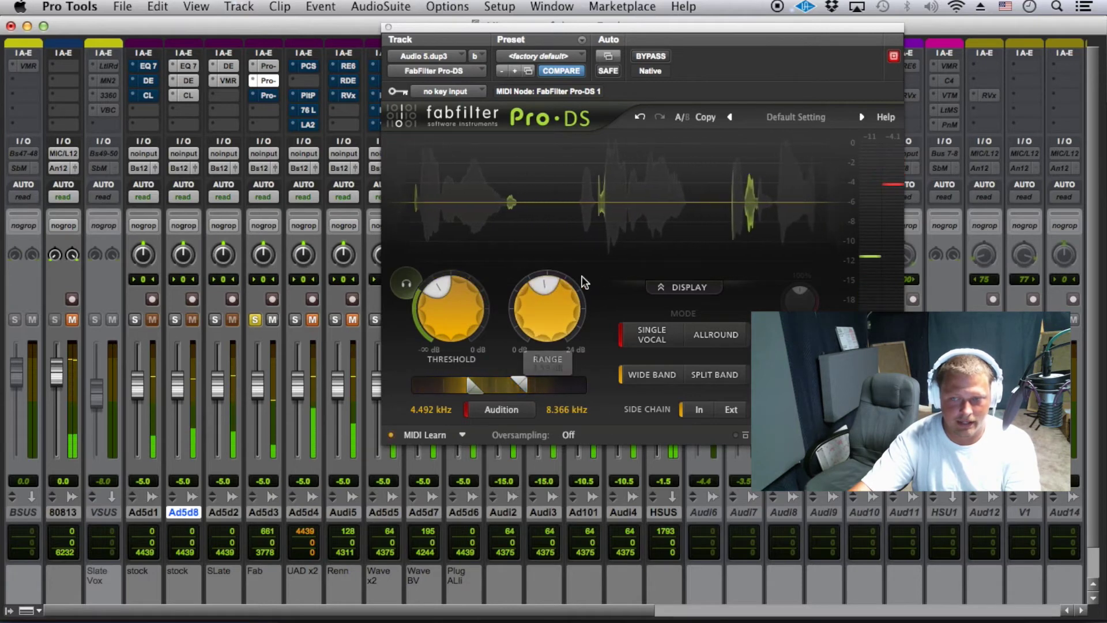
key(space)
Check the stock De-Esser's frequency and range settings, then return to Pro-DS and watch its gain reduction during playback.
click(188, 80)
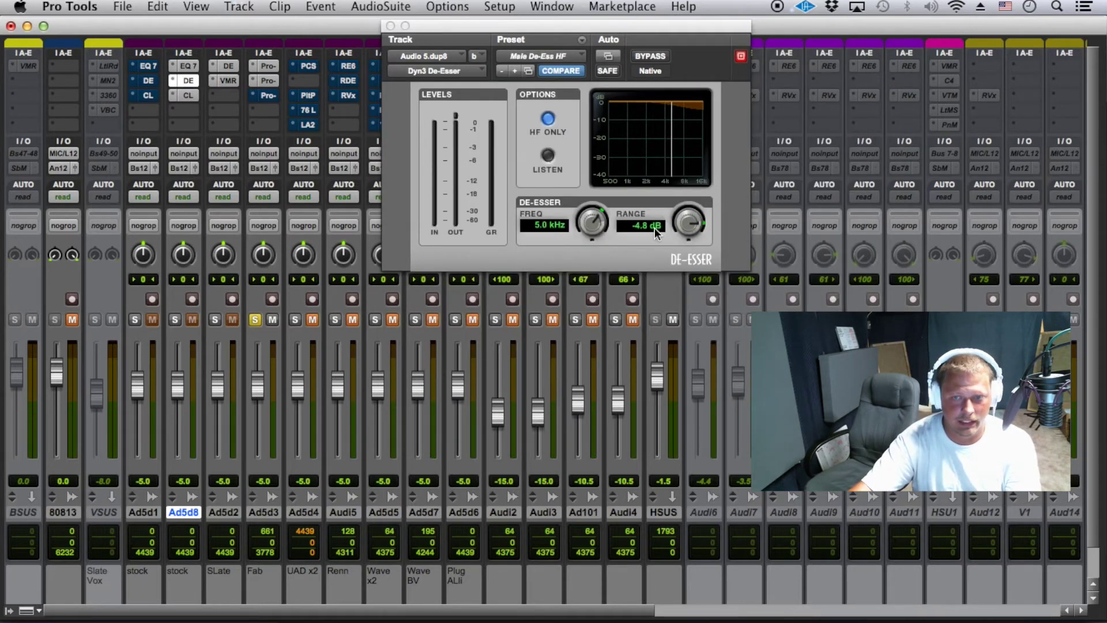
click(255, 81)
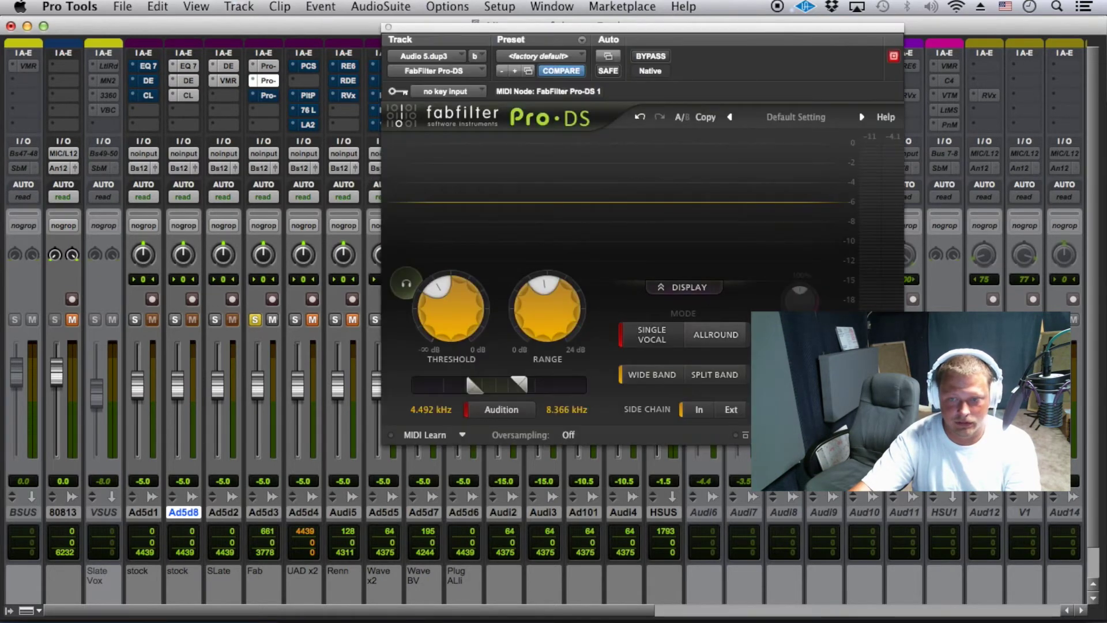
key(space)
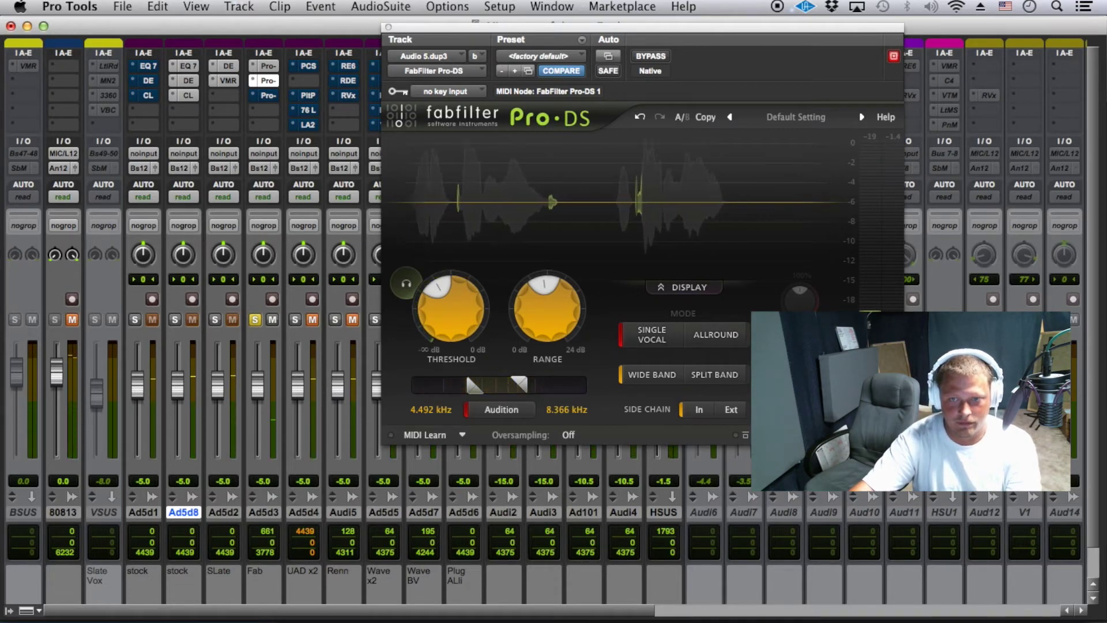
click(710, 288)
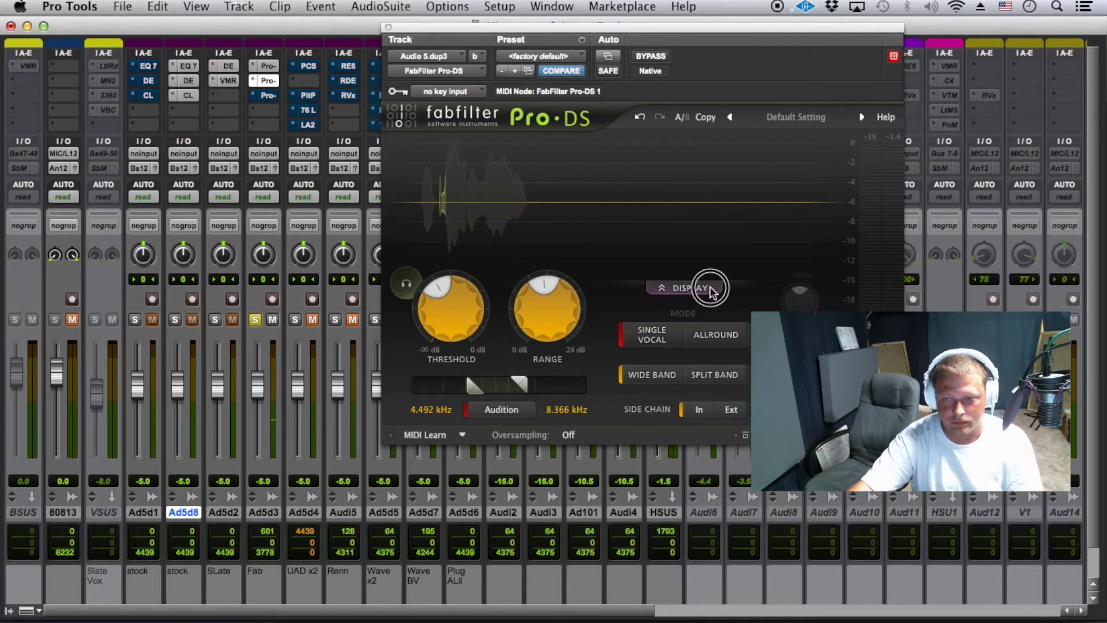
click(694, 138)
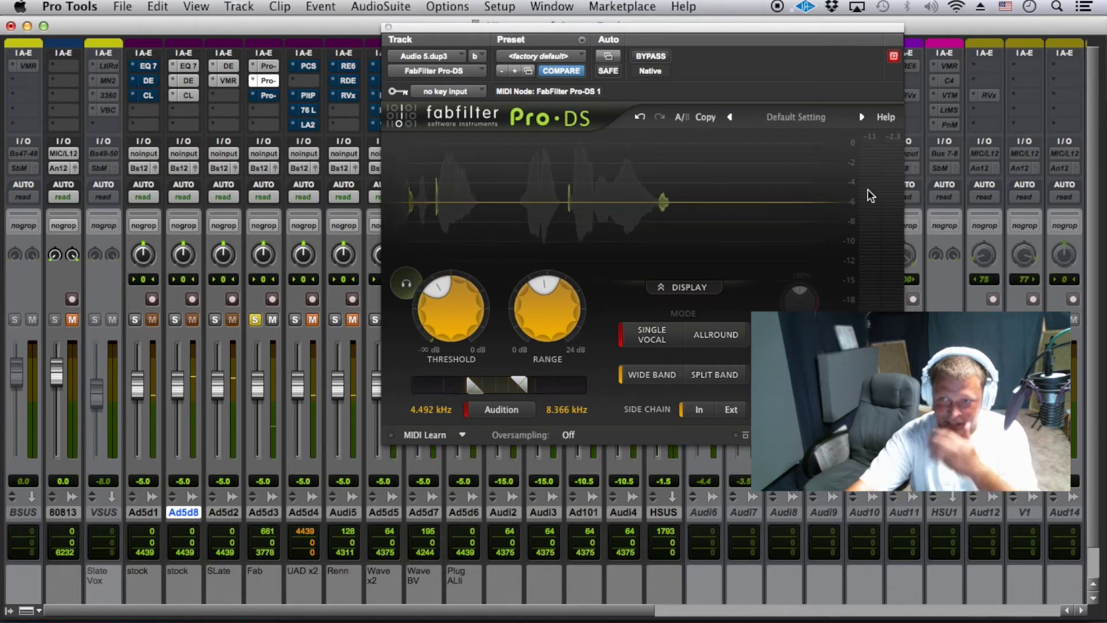
Raise the Pro-DS range to about 22 dB to exaggerate the de-essing, and turn off Audition.
mouse_move(545, 294)
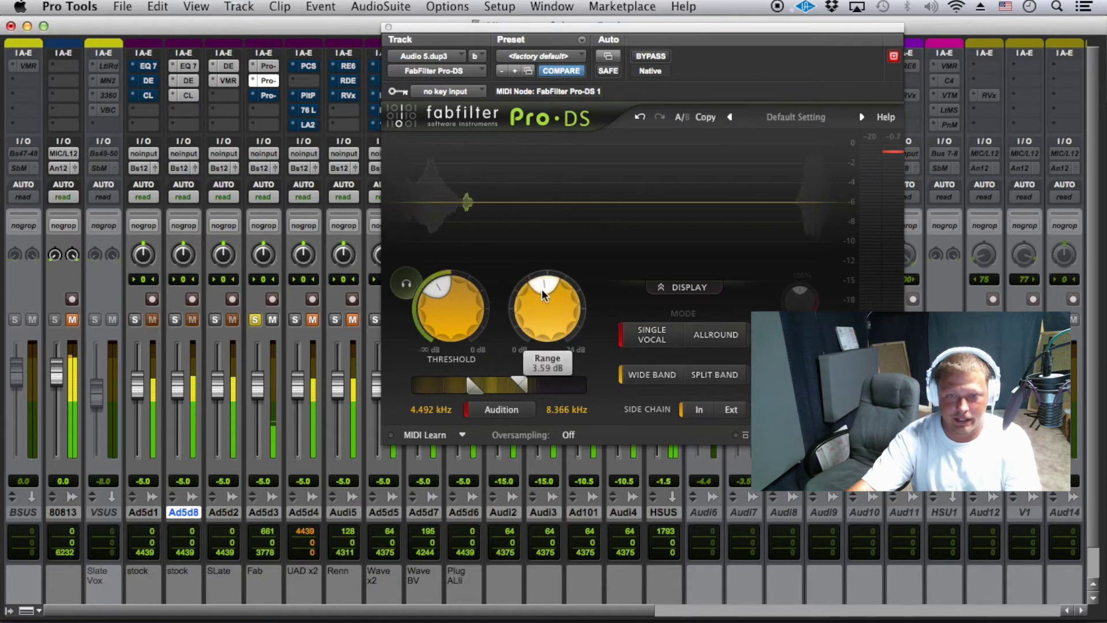
drag(545, 294, 605, 346)
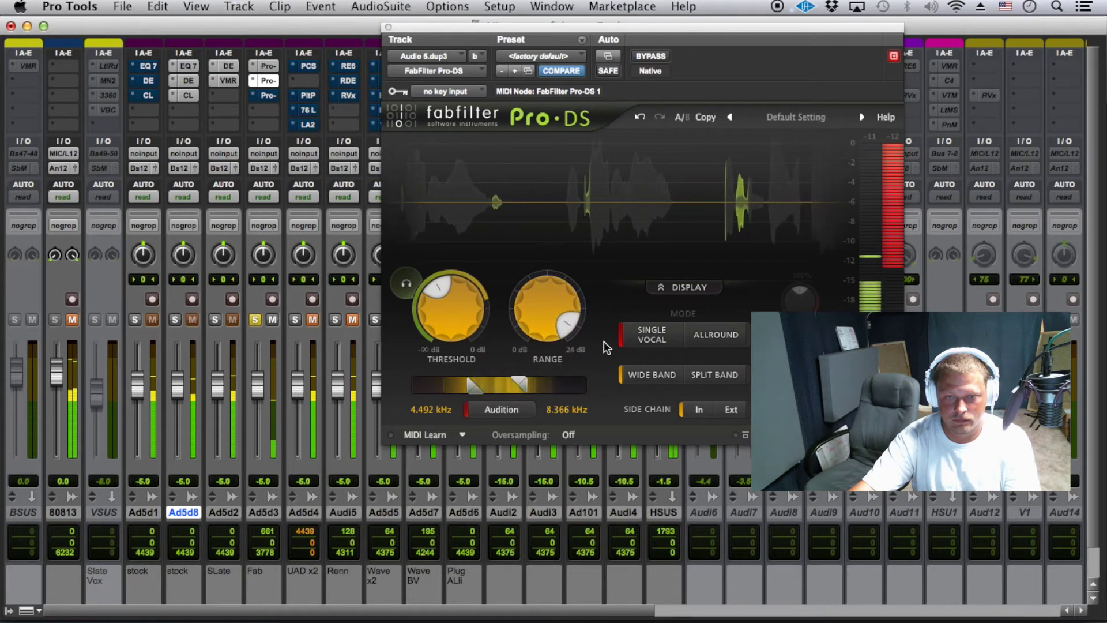
click(503, 415)
Bring the Pro-DS range back down to about 6 dB while listening to the vocal.
mouse_move(556, 329)
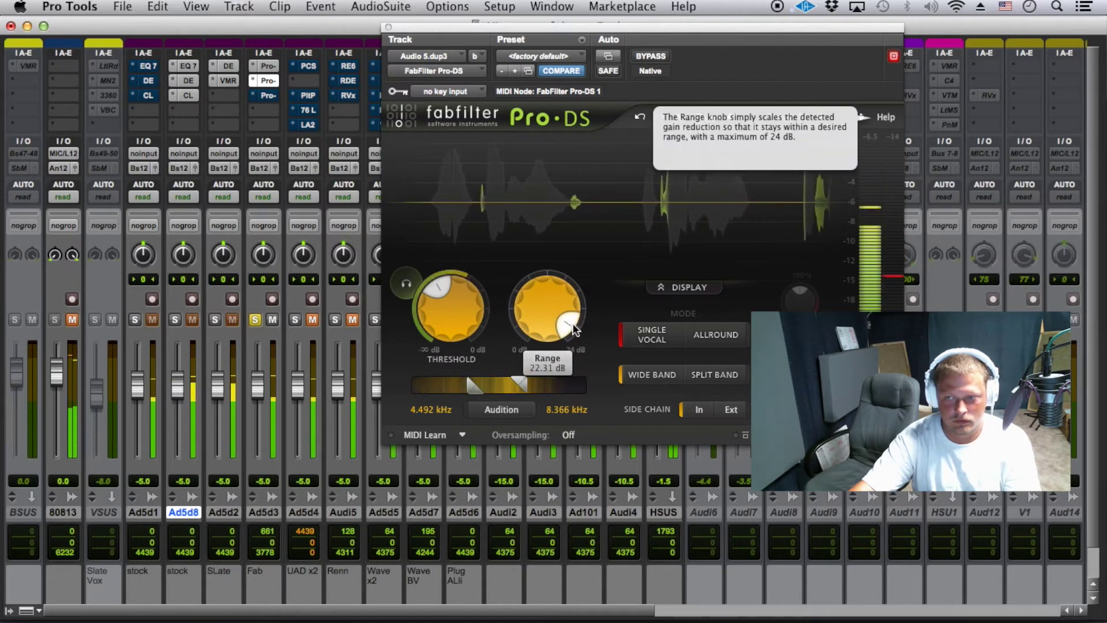
drag(575, 329, 553, 291)
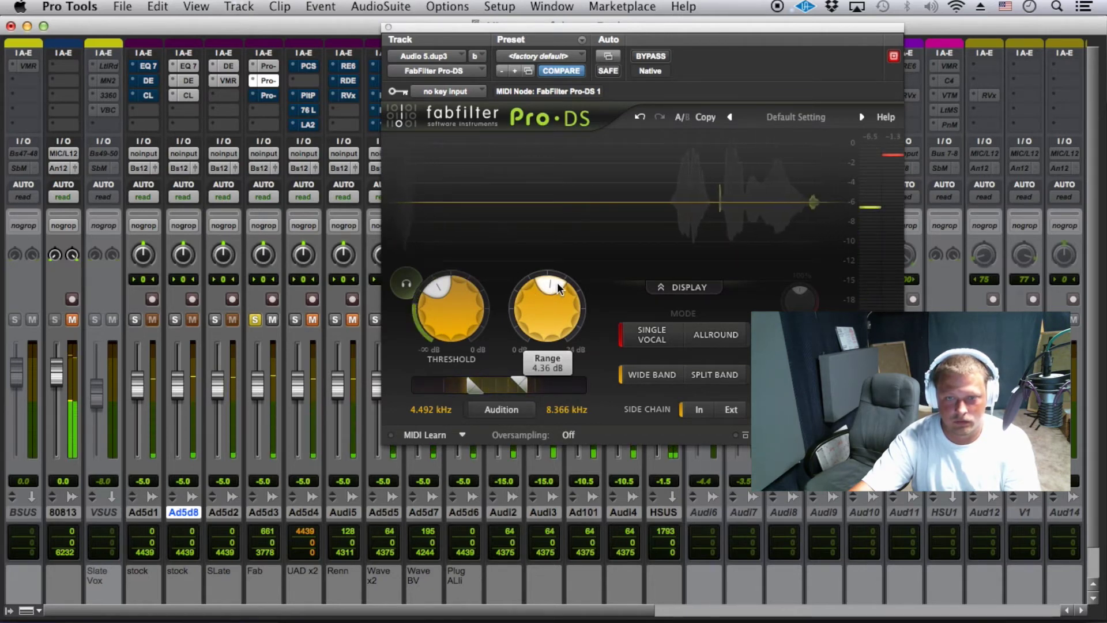
drag(559, 286, 572, 278)
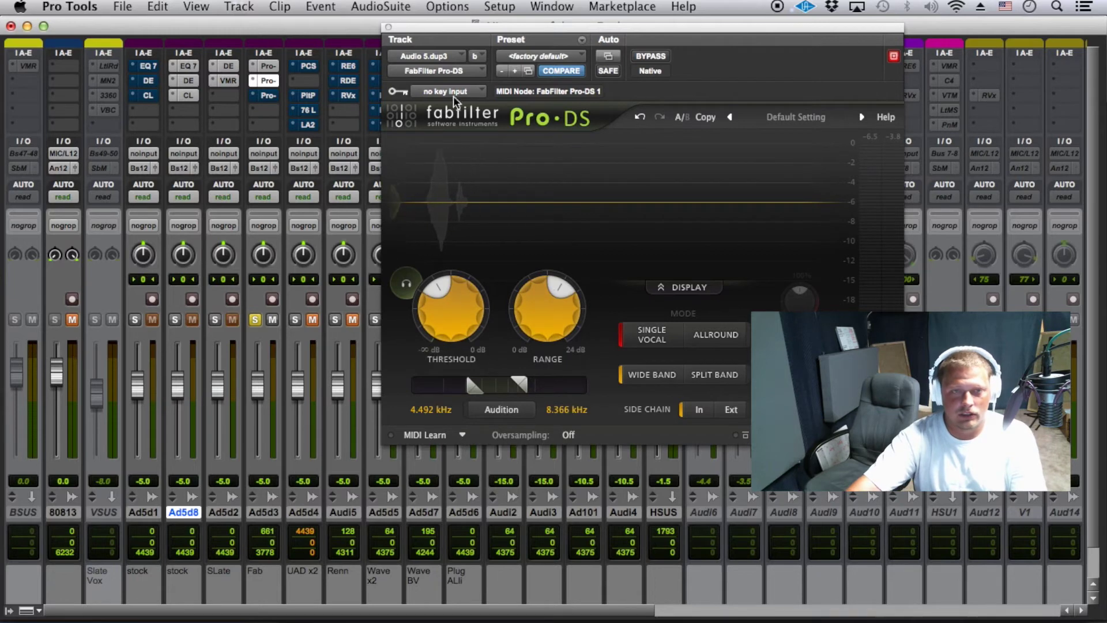
Open and enable the Pro-C 2 compressor on the Fab track, keeping its full graph display expanded.
click(274, 96)
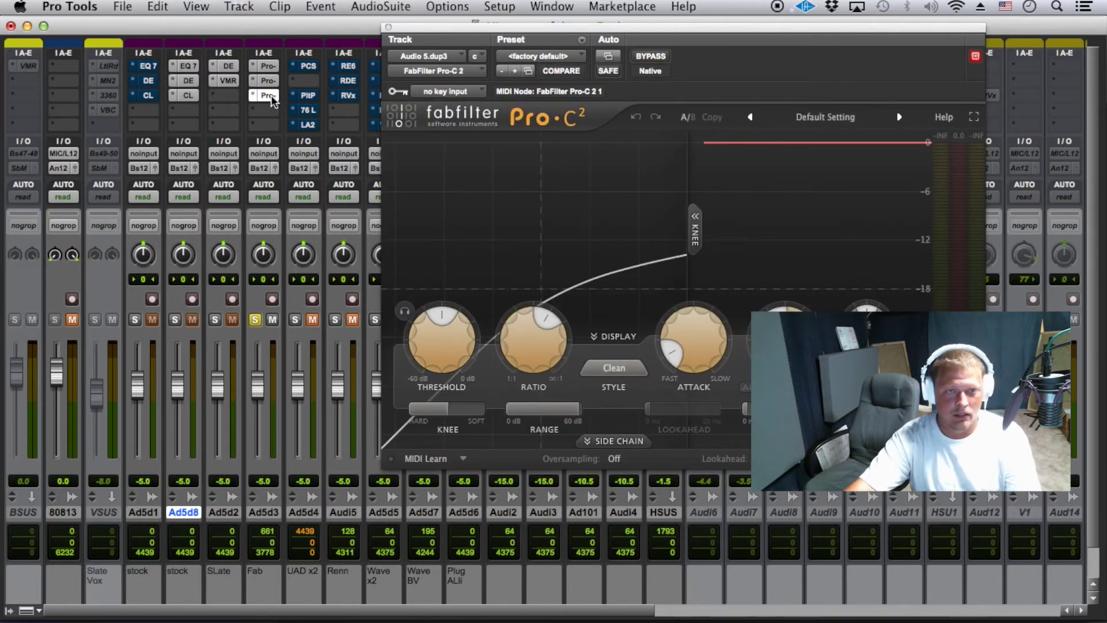
click(622, 335)
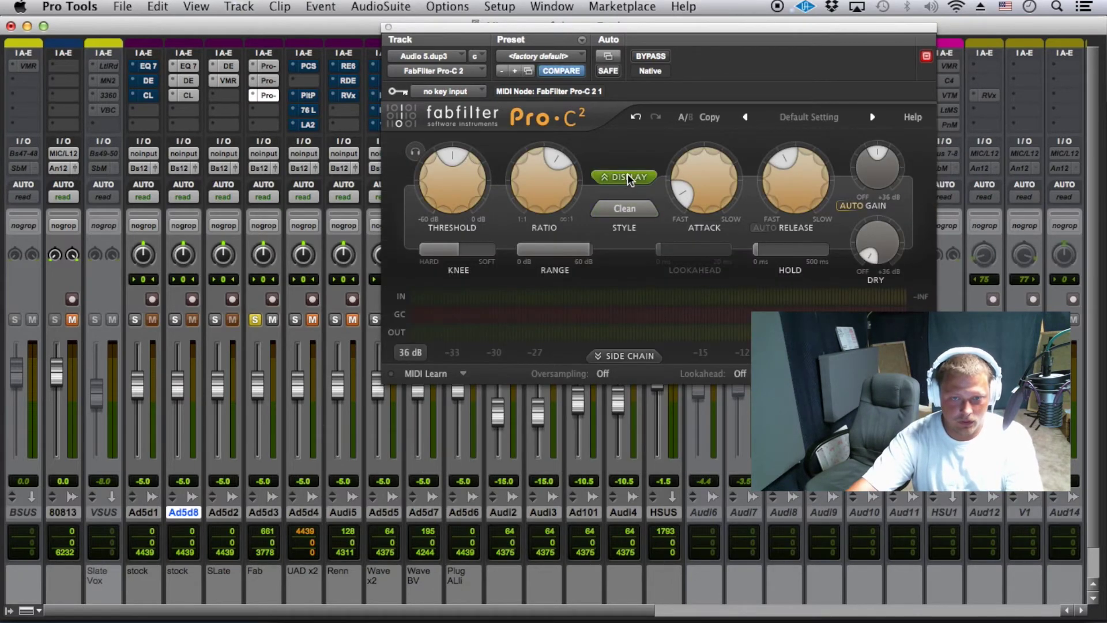
click(628, 178)
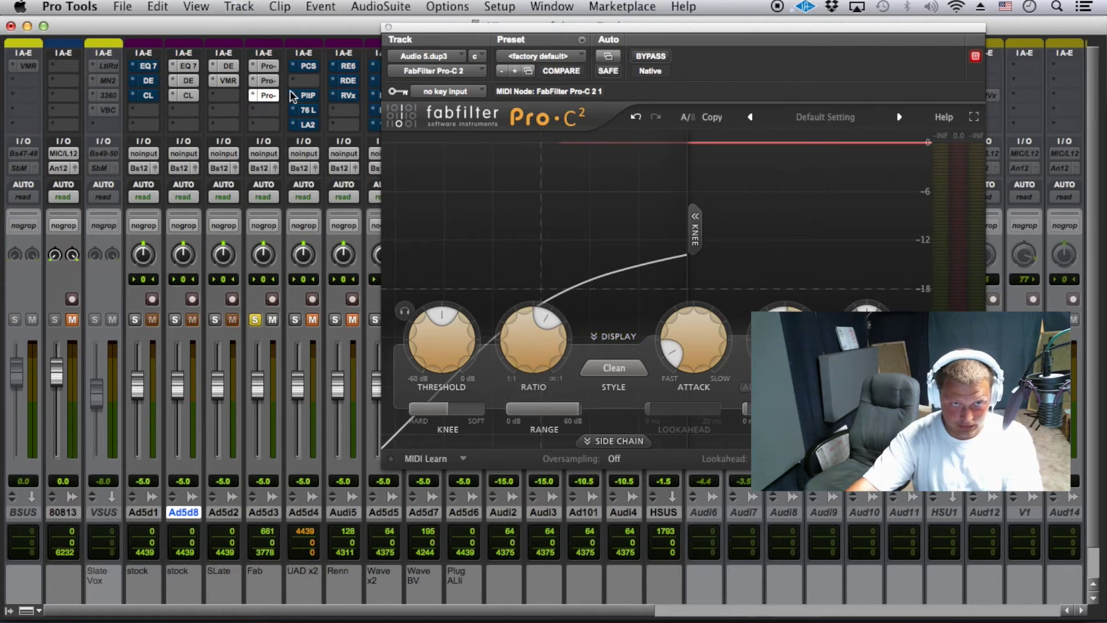
Play the vocal and load the Vox Start ProC preset in Pro-C 2.
key(space)
click(547, 56)
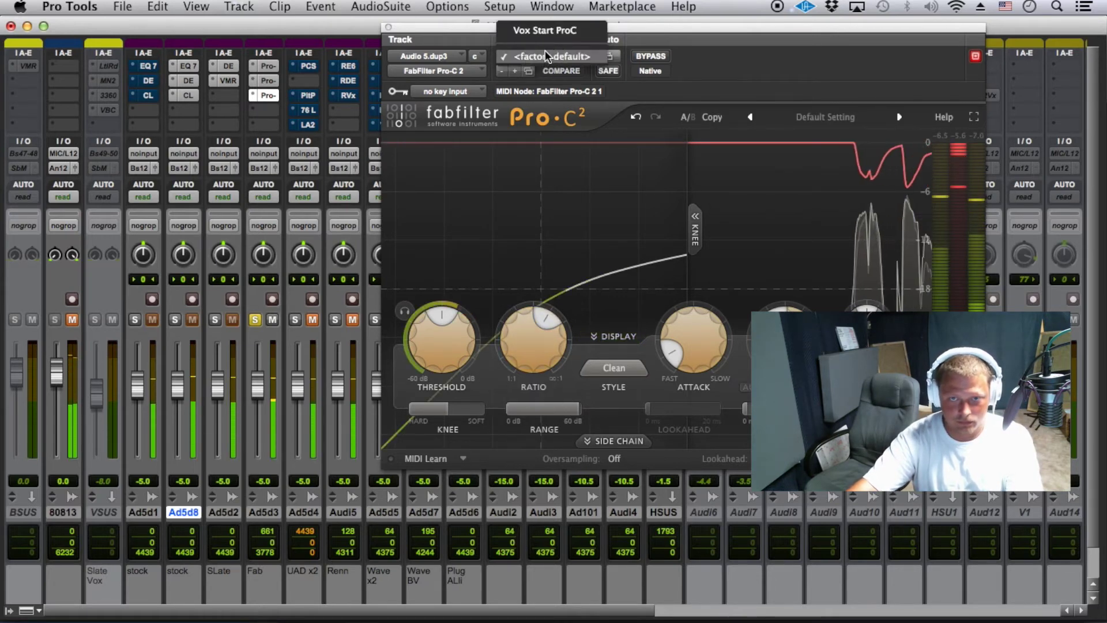
click(736, 60)
click(556, 56)
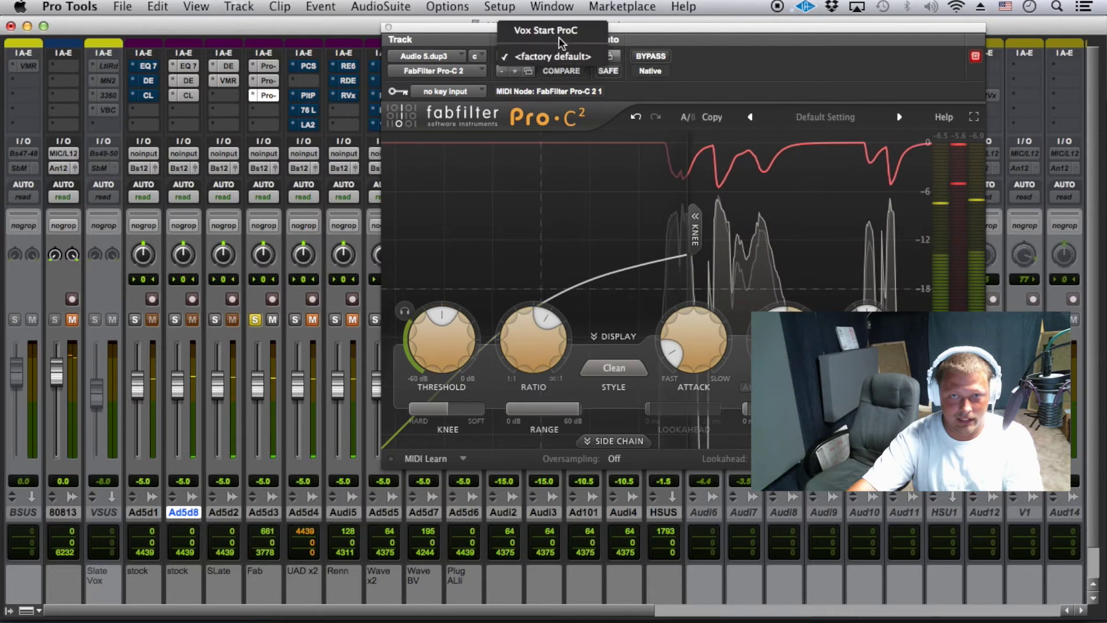
click(567, 33)
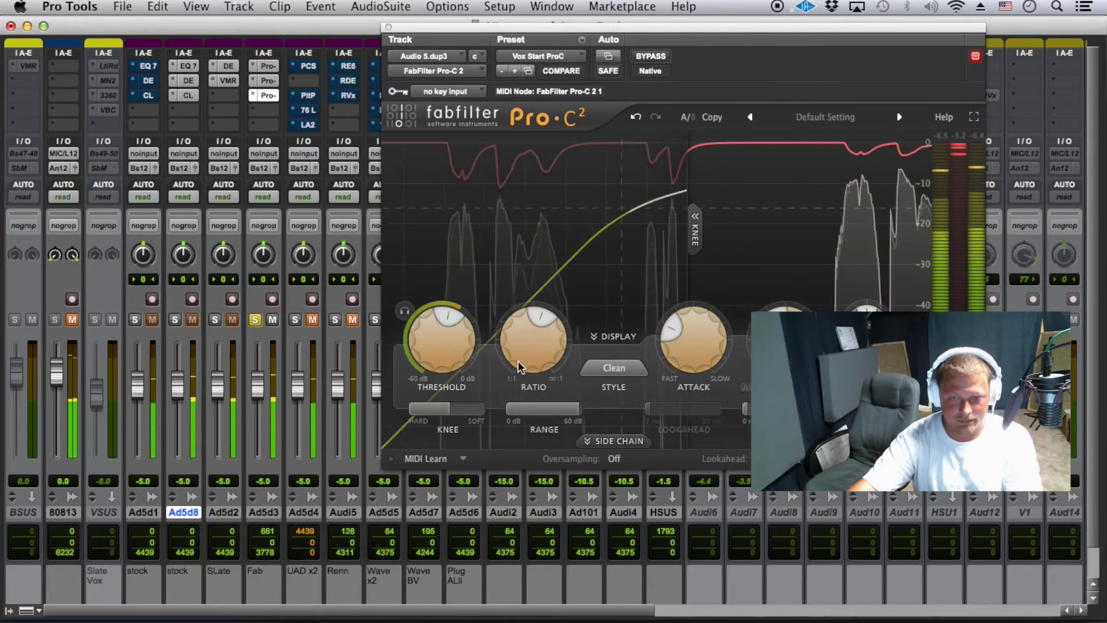
Check the knee graph by hiding and restoring it, and fine-tune the Pro-C 2 ratio and attack while listening.
mouse_move(541, 394)
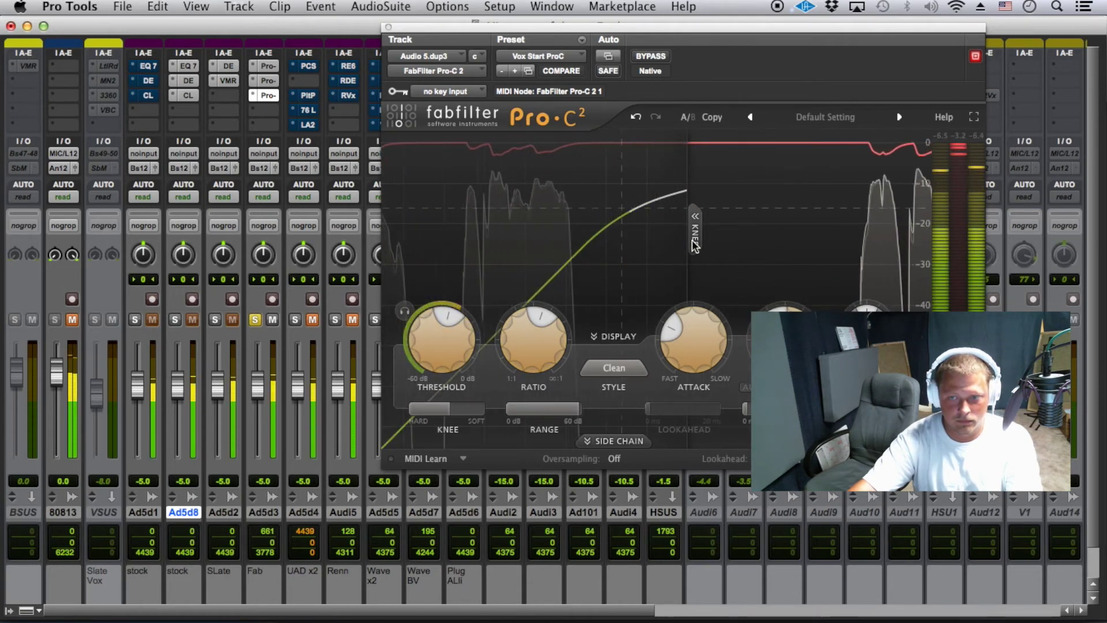
drag(695, 233, 406, 228)
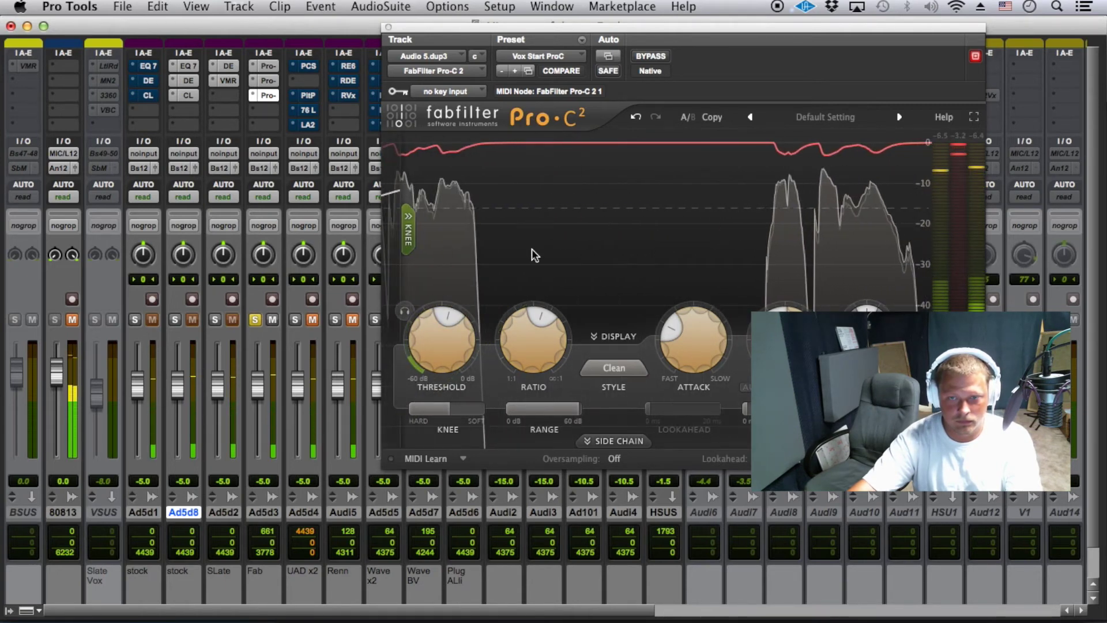
click(405, 228)
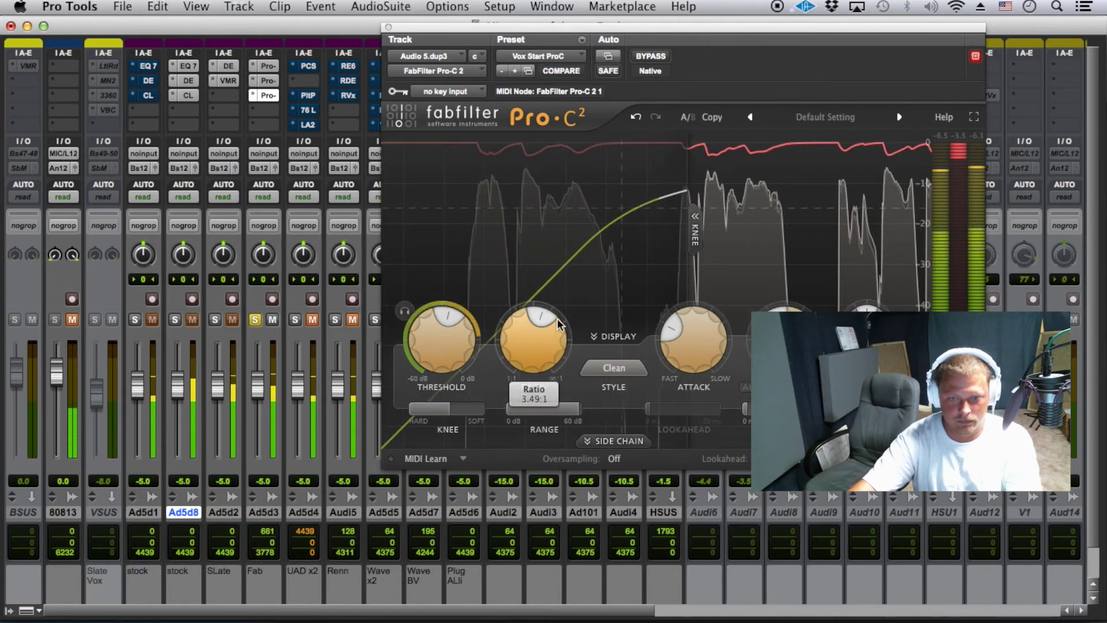
drag(542, 316, 545, 316)
mouse_move(679, 336)
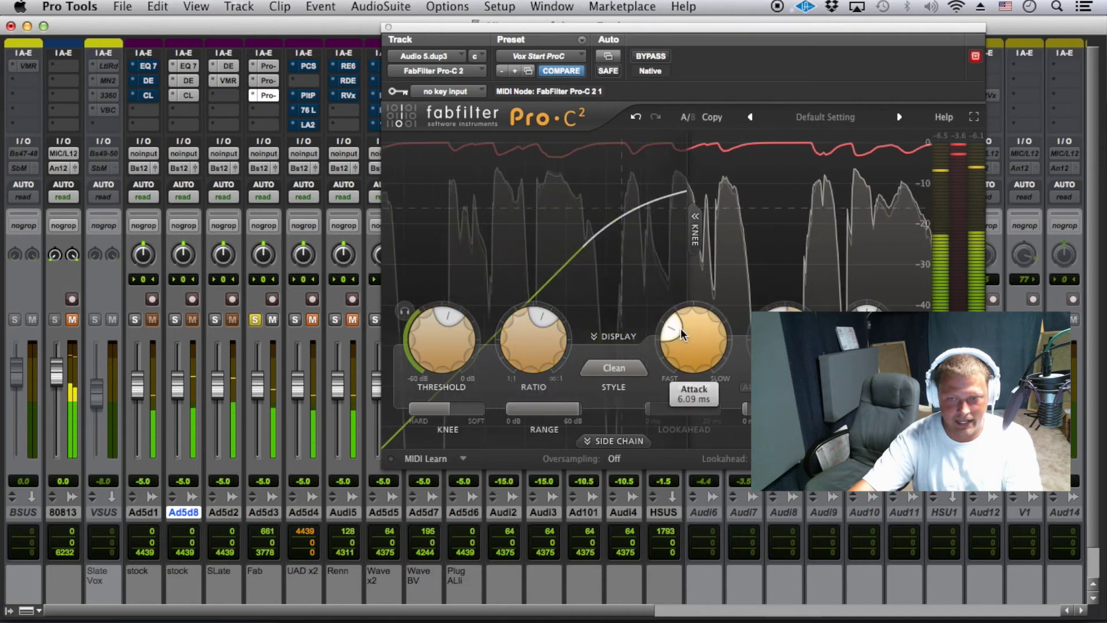
drag(677, 332, 690, 317)
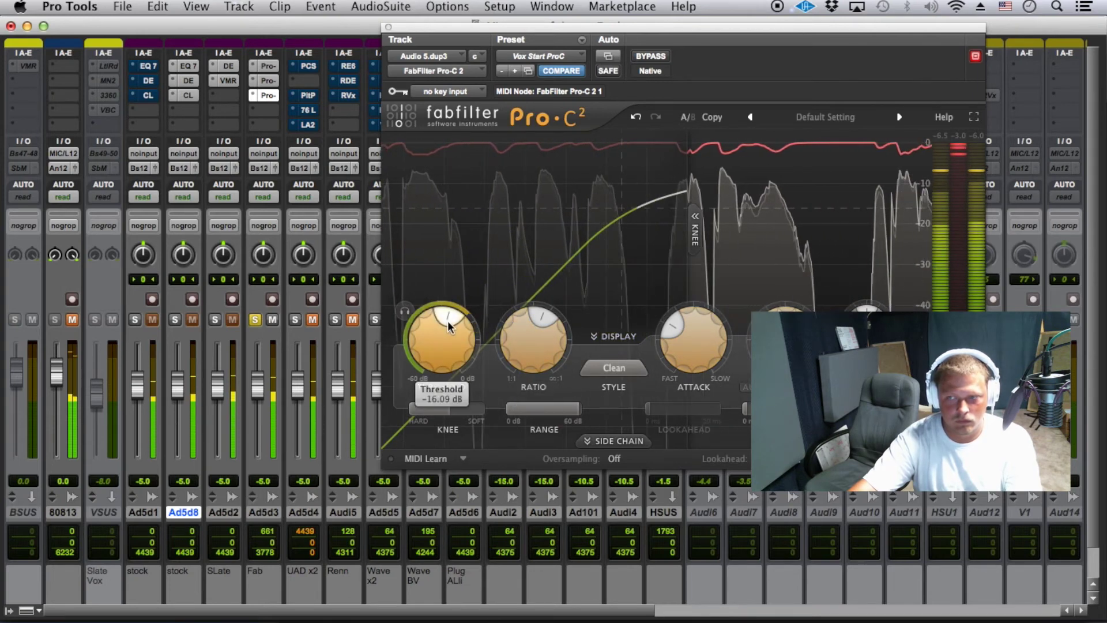
Lower the Pro-C 2 threshold to about -24.75 dB, then ease it back up slightly while listening to the vocal.
scroll(442, 329, down, 3)
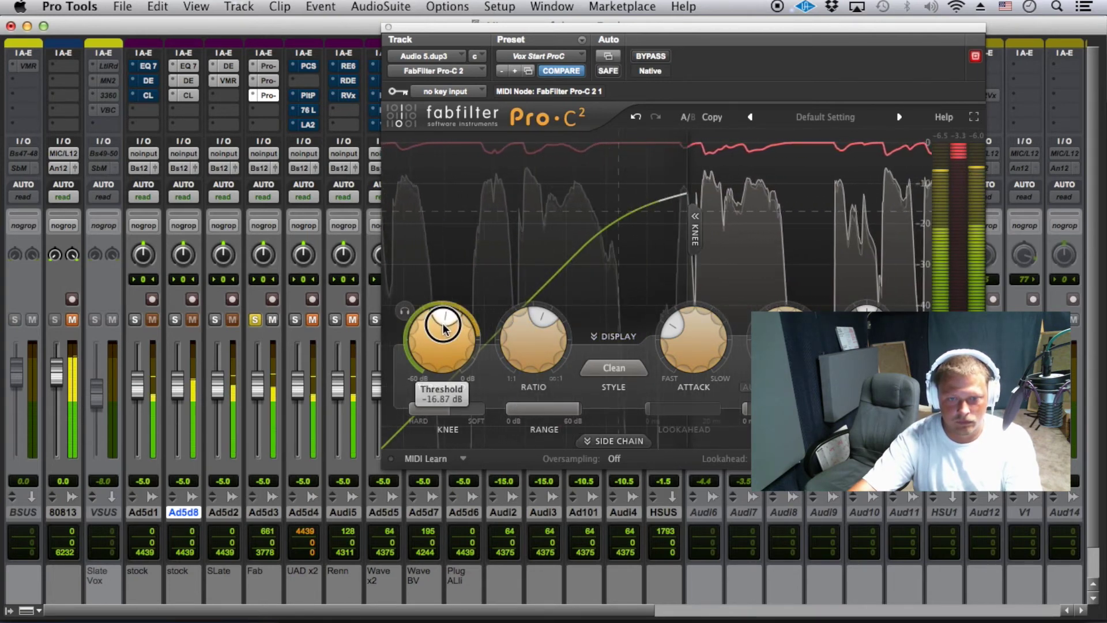
scroll(442, 329, down, 2)
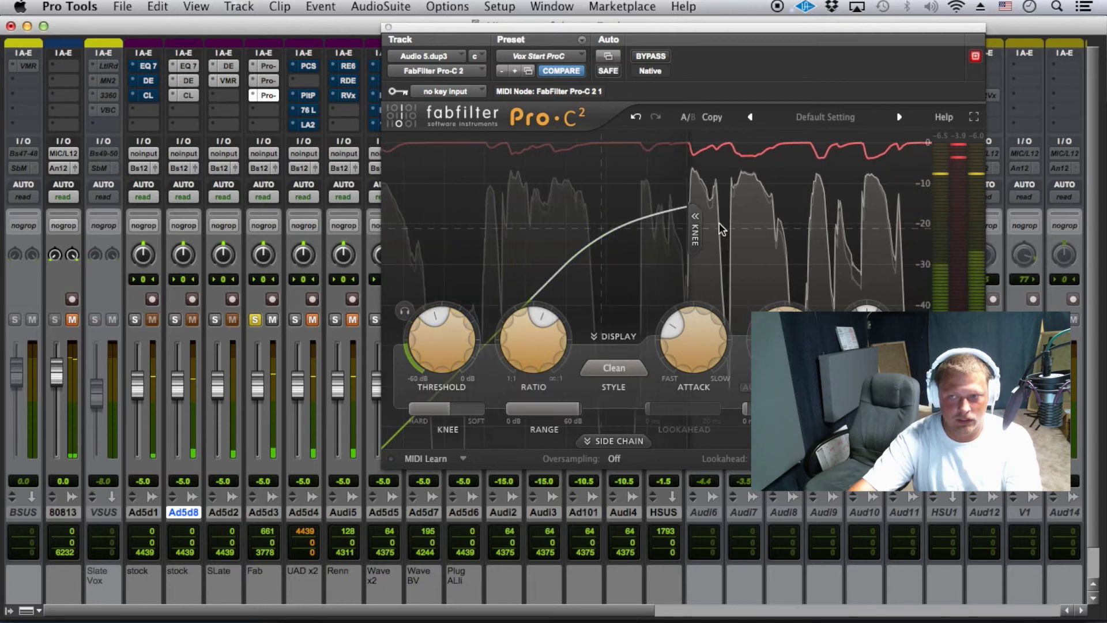
mouse_move(444, 316)
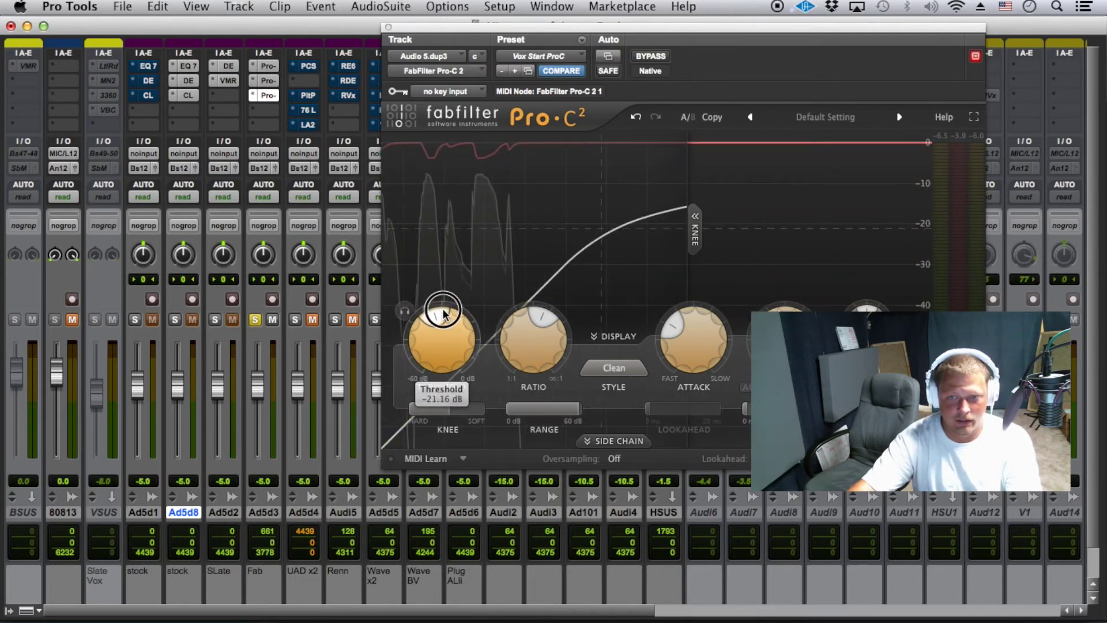
scroll(443, 316, down, 4)
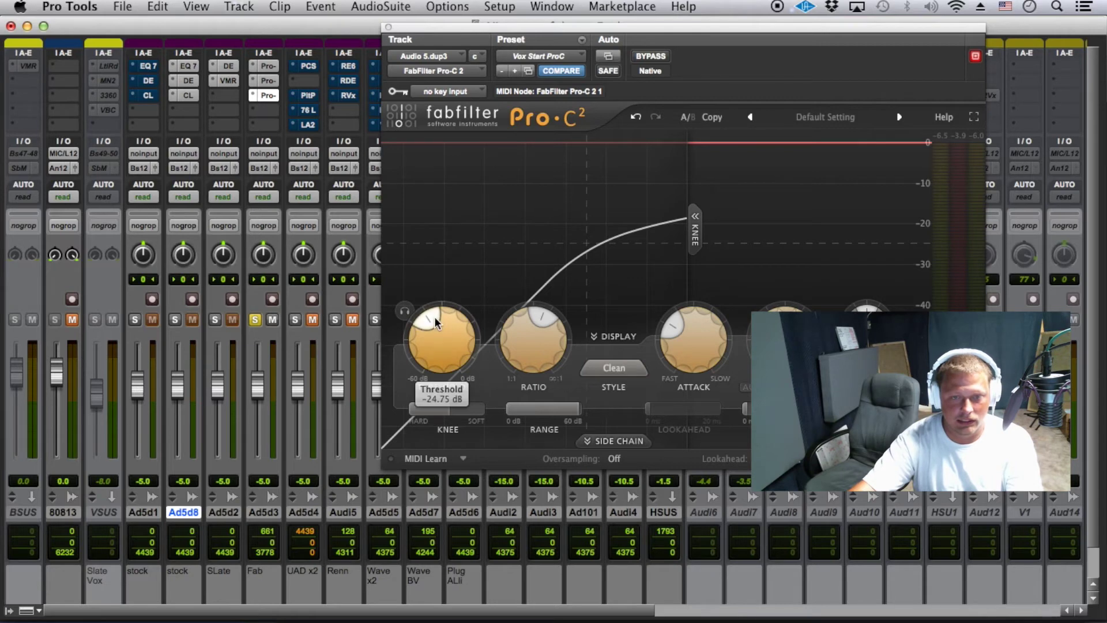
key(space)
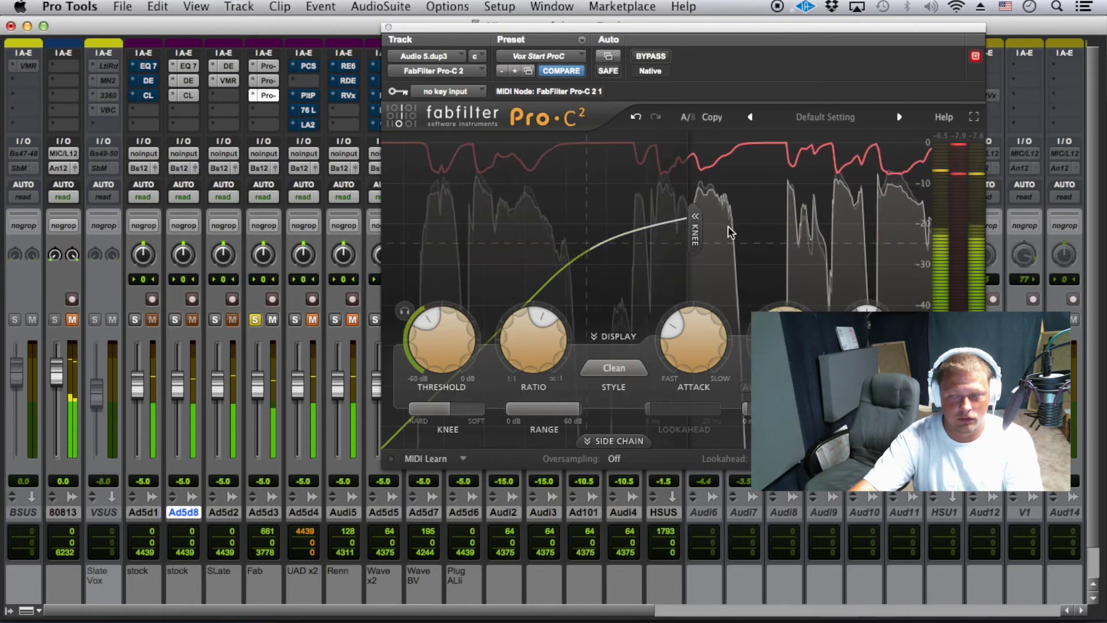
drag(421, 325, 426, 321)
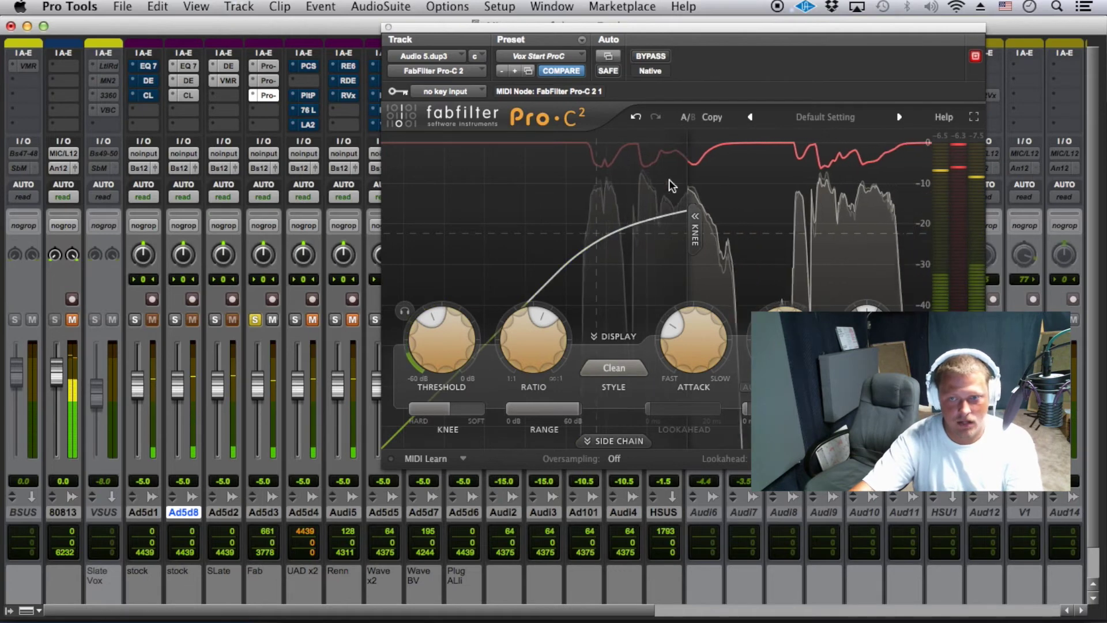
Collapse the Pro-C 2 graph display and switch the solo from the Fab track to the SLate track during playback.
click(617, 337)
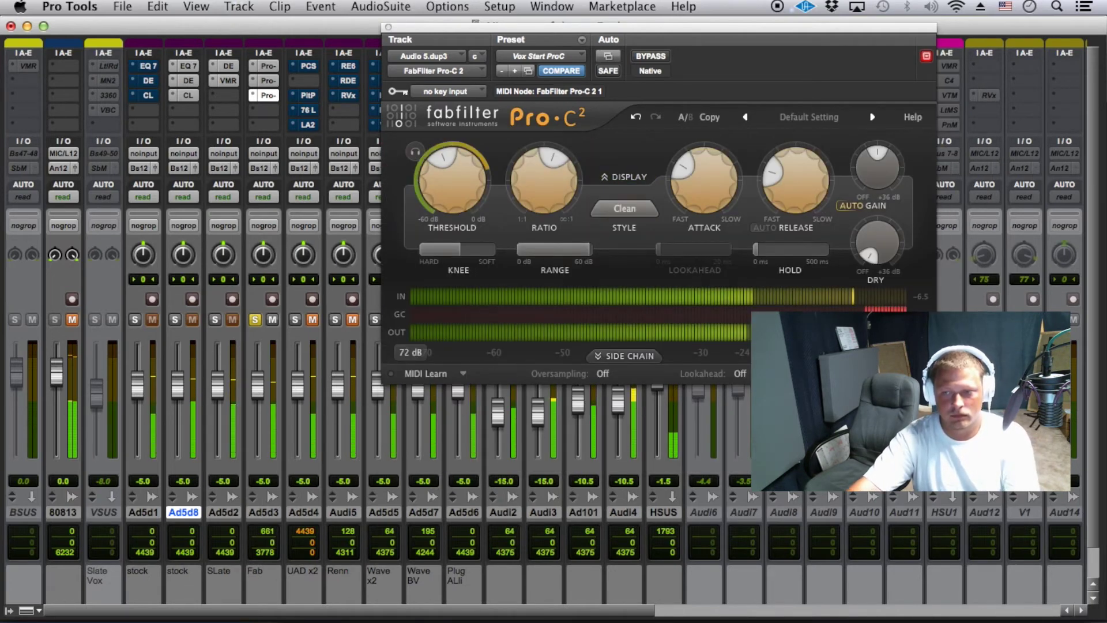
key(space)
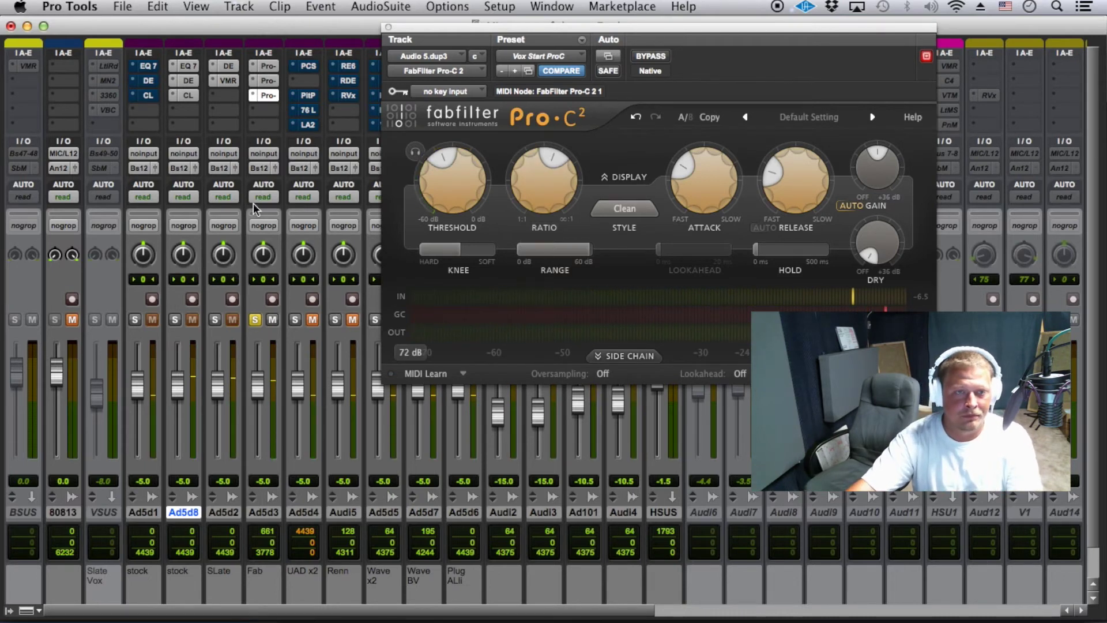
key(space)
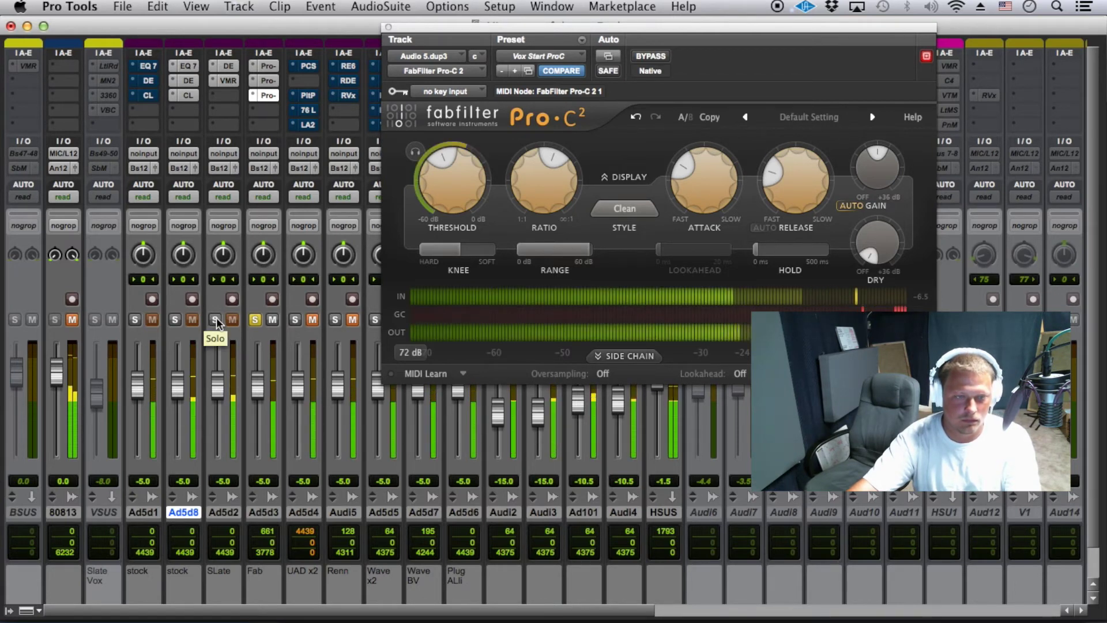
click(216, 320)
click(256, 320)
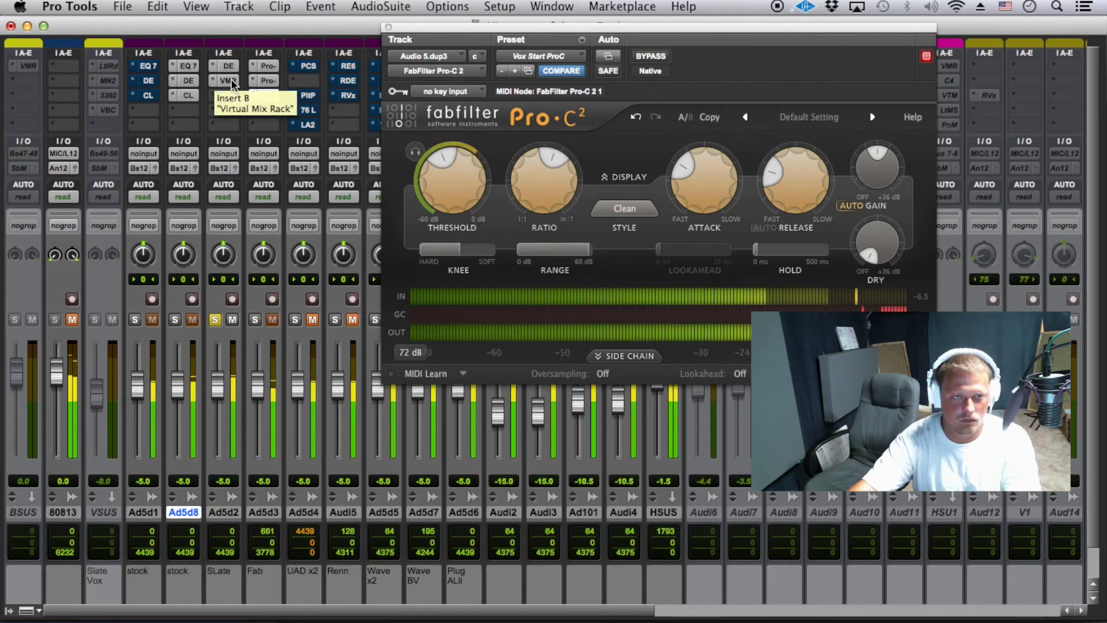
Replace the SLate track's stock De-Esser with a copy of Fab's Pro-DS, and compare the Fab, SLate and second stock tracks in solo.
click(267, 81)
drag(267, 81, 229, 81)
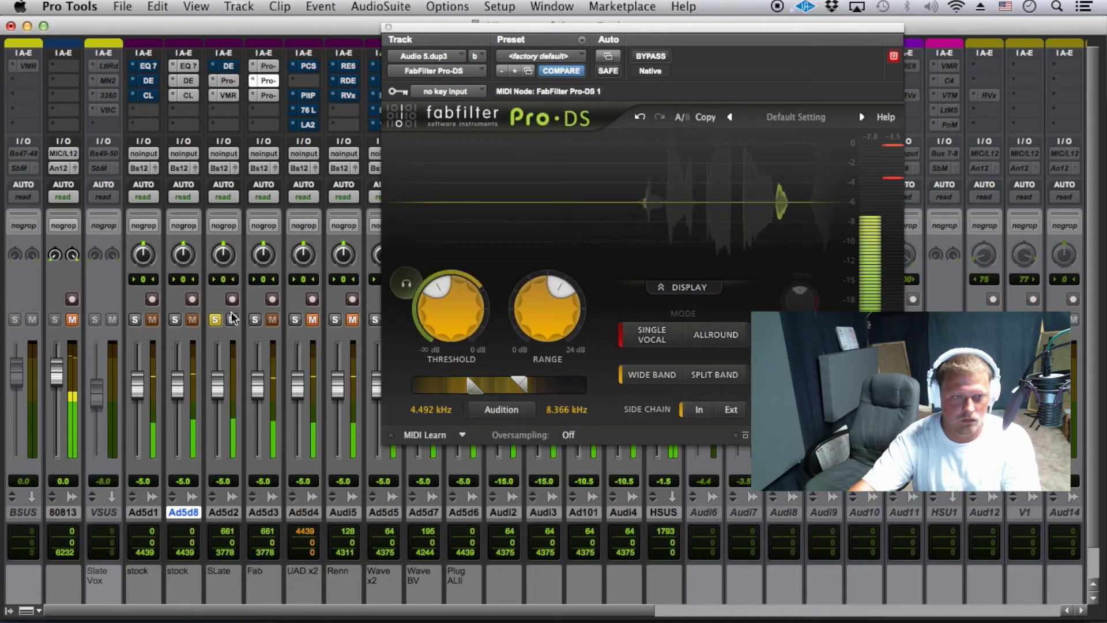
click(257, 321)
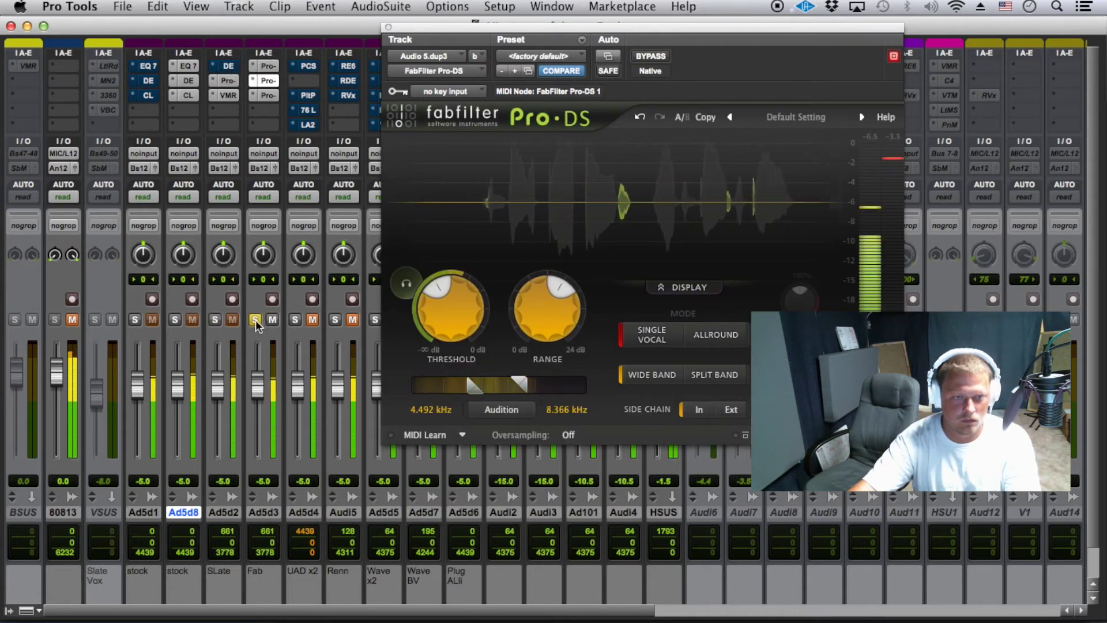
click(217, 320)
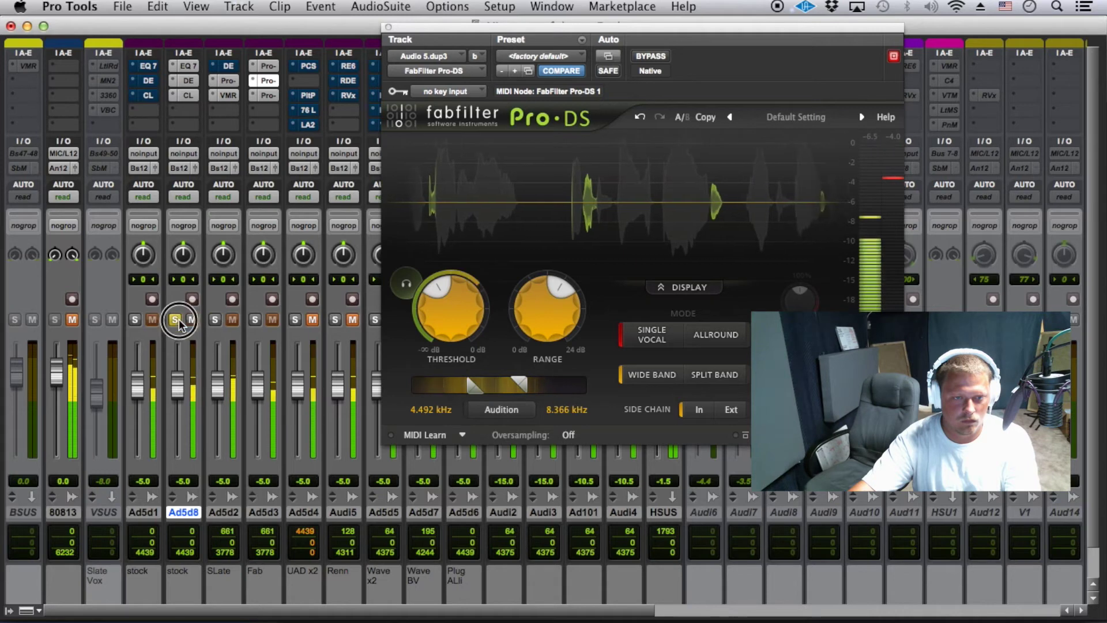
click(256, 320)
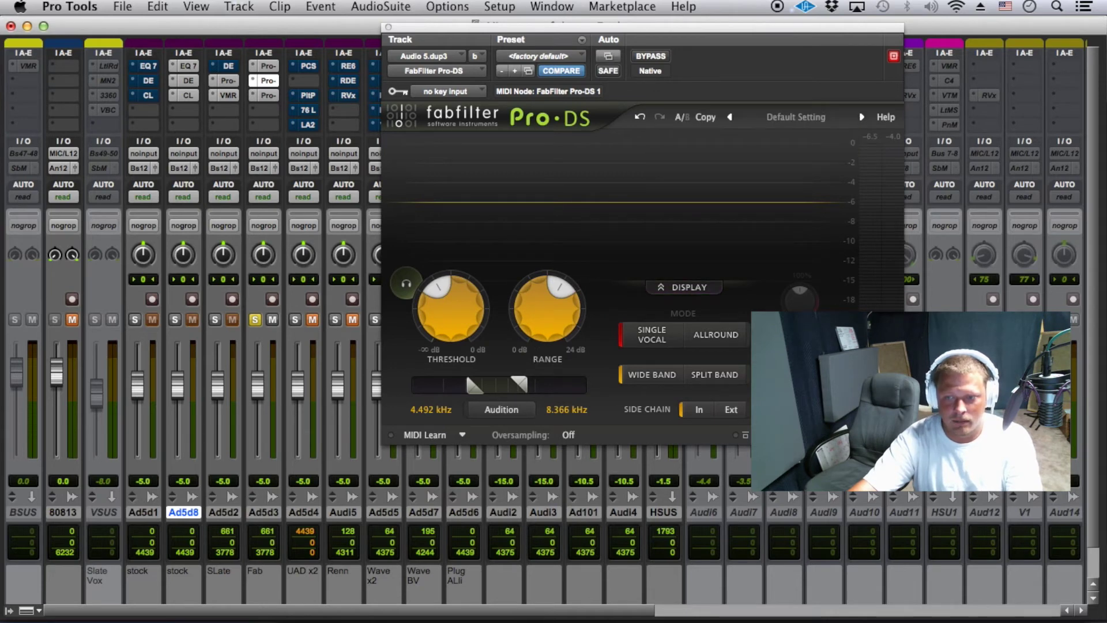
Reopen Pro-C 2 on the Fab track with its graph display expanded and watch its gain reduction during playback.
click(274, 96)
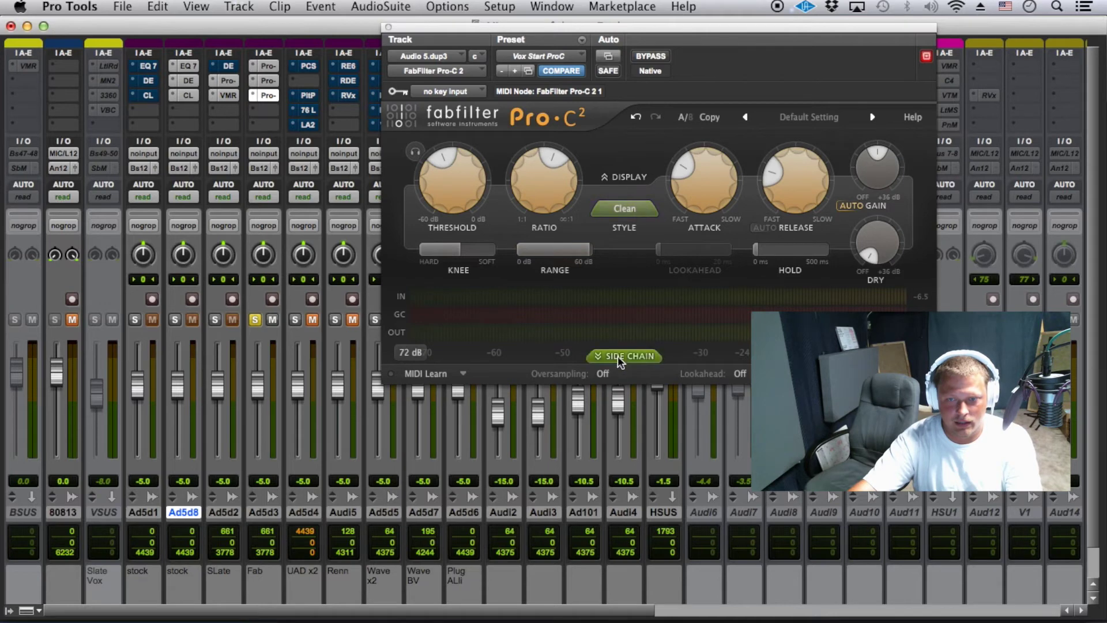
click(620, 178)
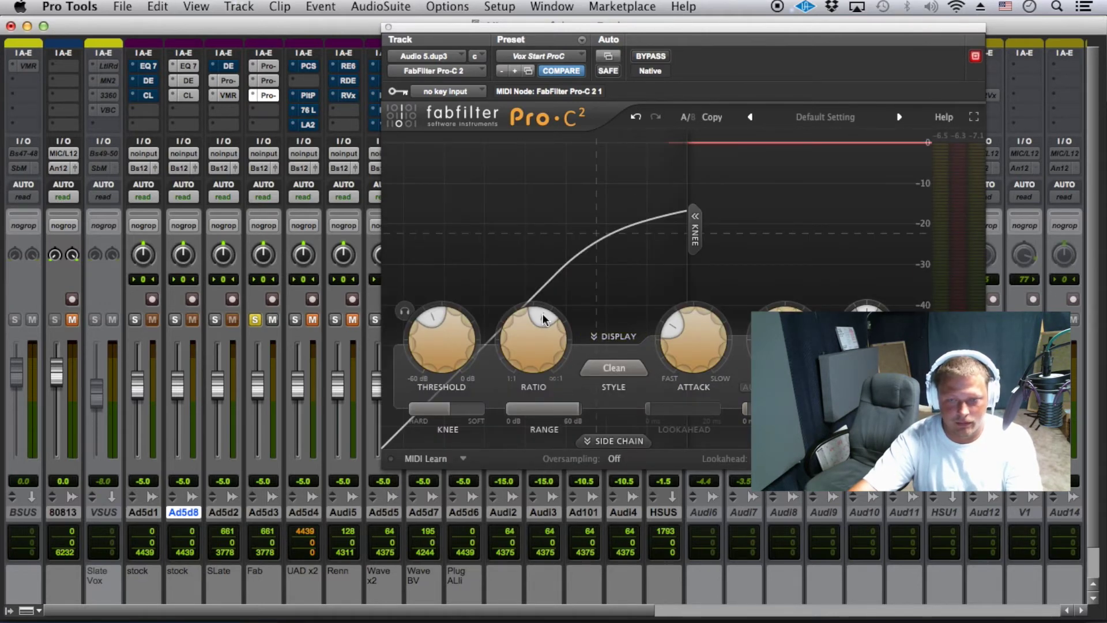
key(space)
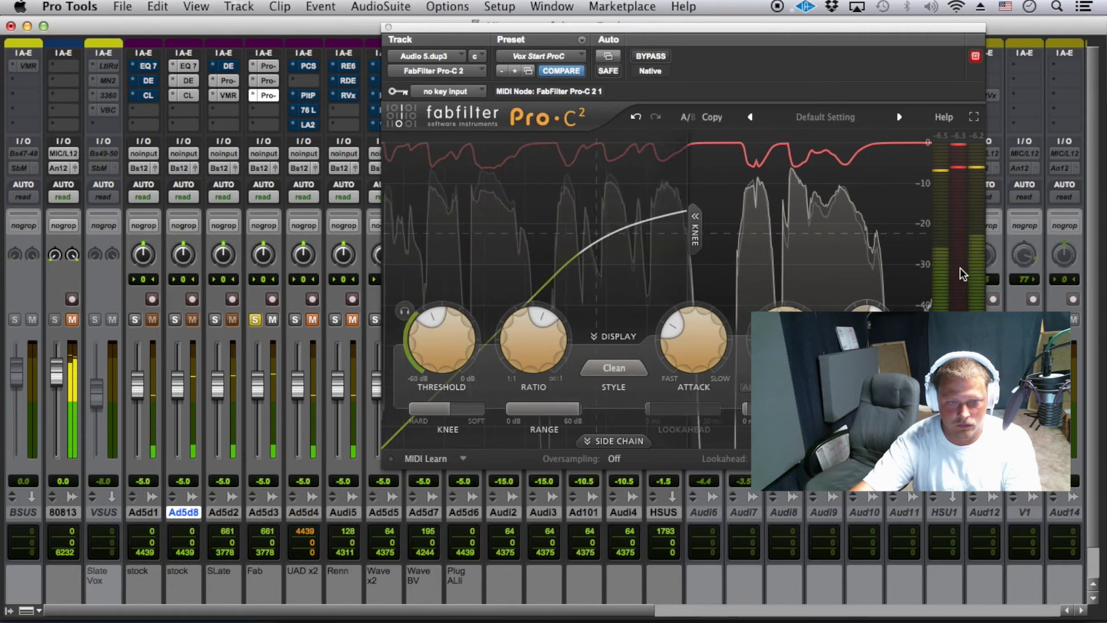
Compare the SLate, Fab and second stock vocal chains by soloing them alternately during playback, ending on Fab.
click(214, 318)
click(256, 321)
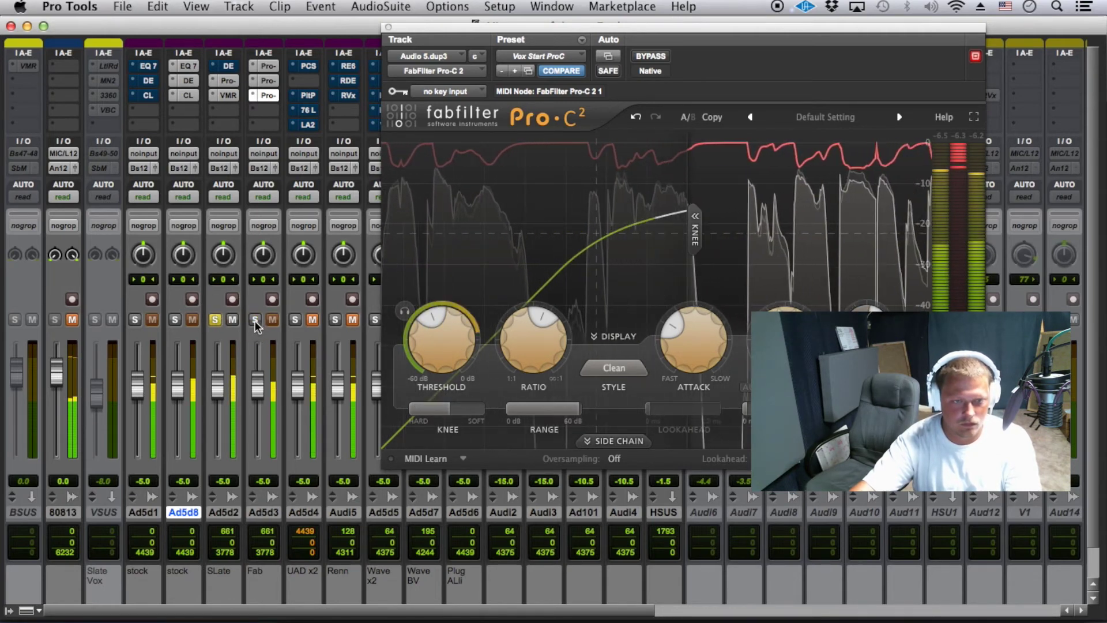
click(255, 321)
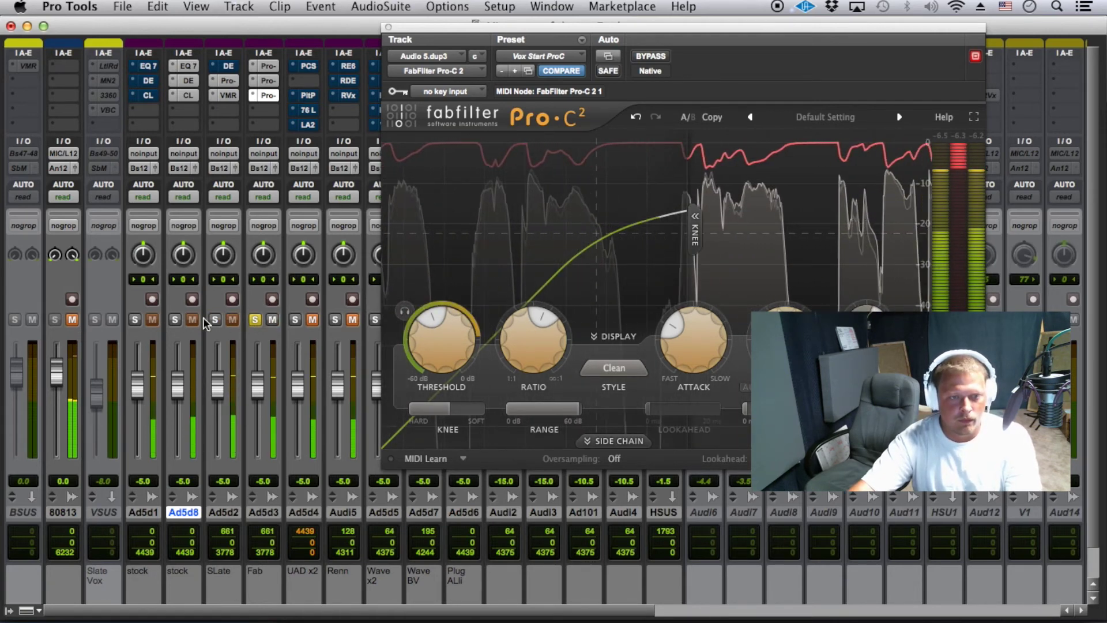
click(175, 321)
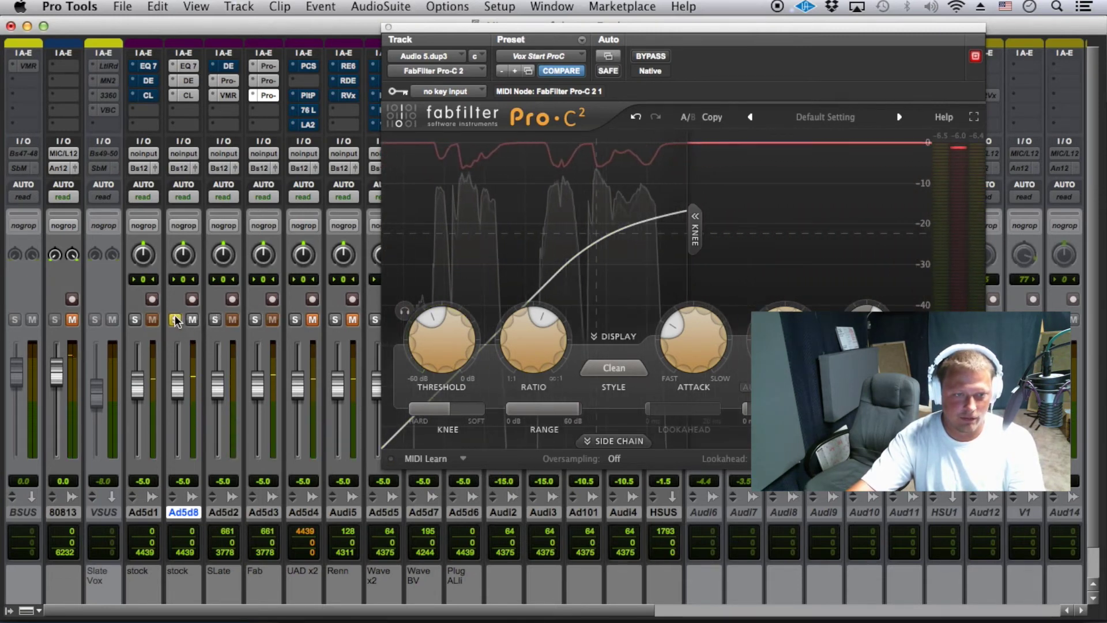
click(215, 320)
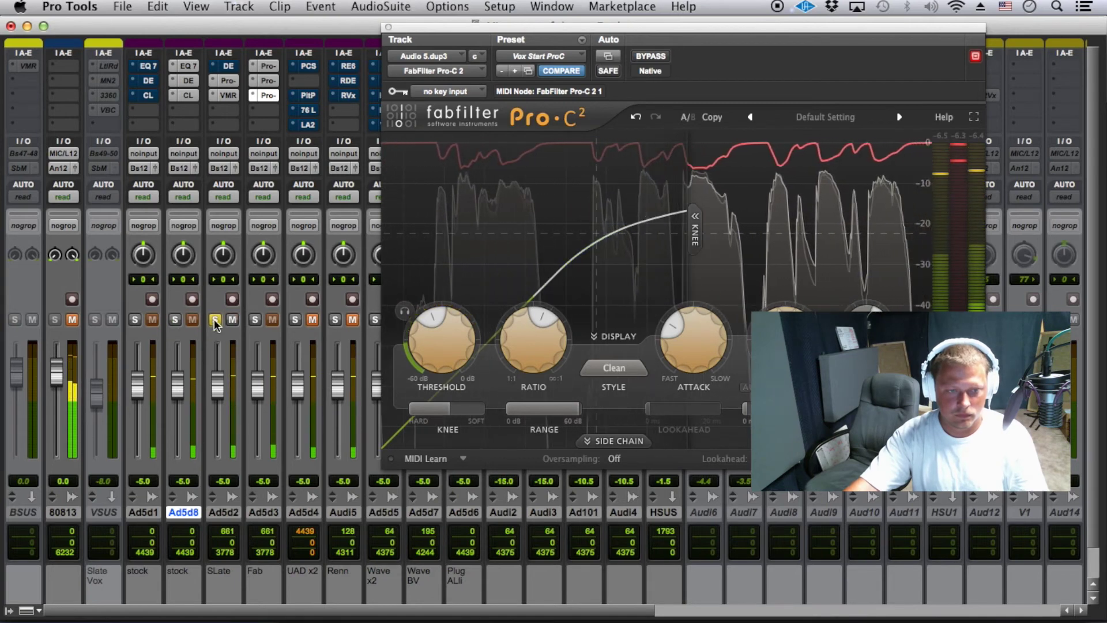
click(254, 321)
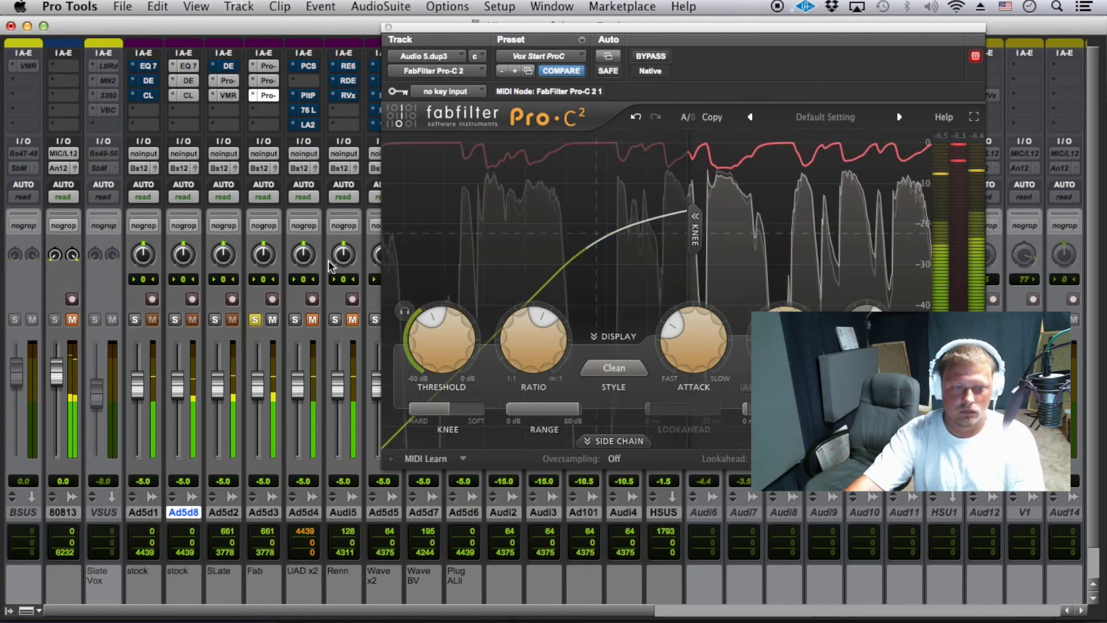
Select the UAD x2 track, close Pro-C 2, and open the track's UAD Precision Channel Strip.
click(304, 512)
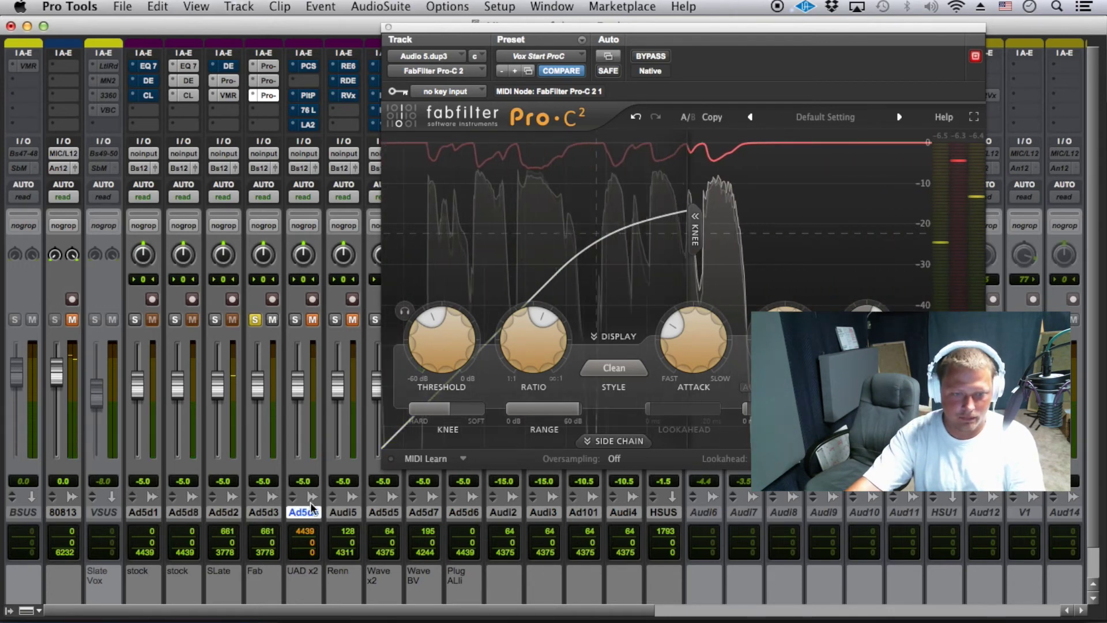
click(388, 27)
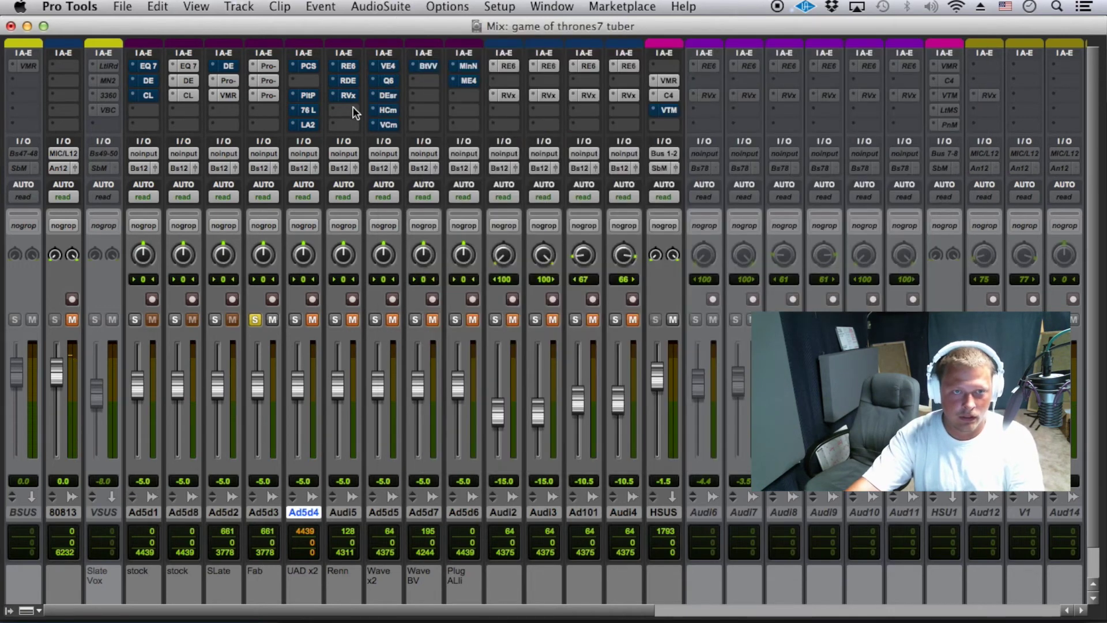
click(309, 66)
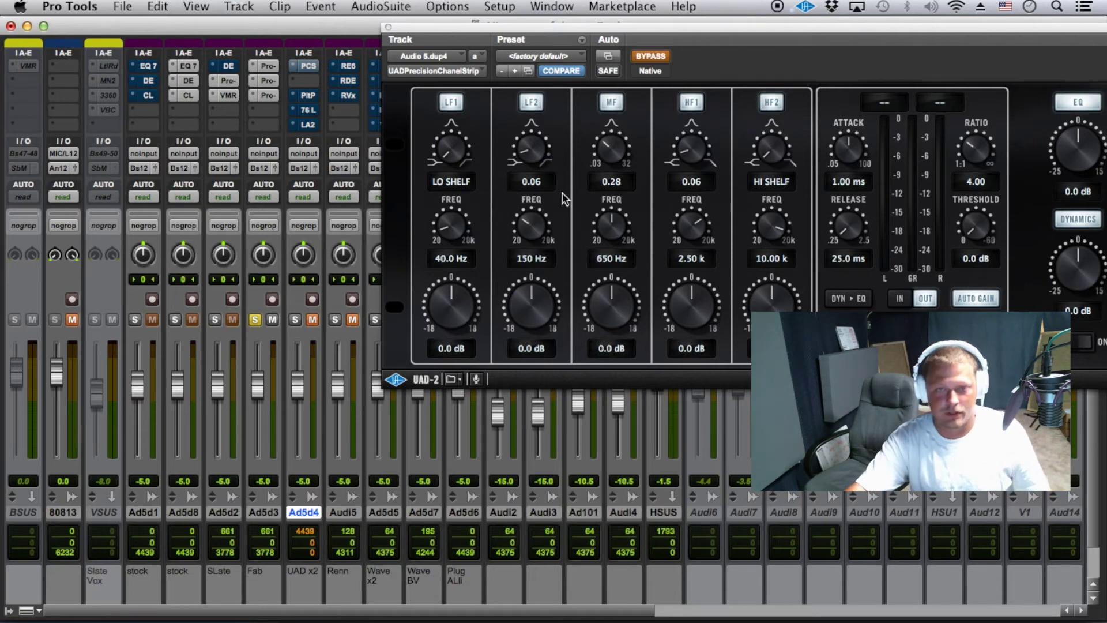
Try the shape controls of the channel strip's EQ bands, setting LF2 to low shelf, MF to 0.03 and HF1 to 1.58.
drag(455, 159, 440, 187)
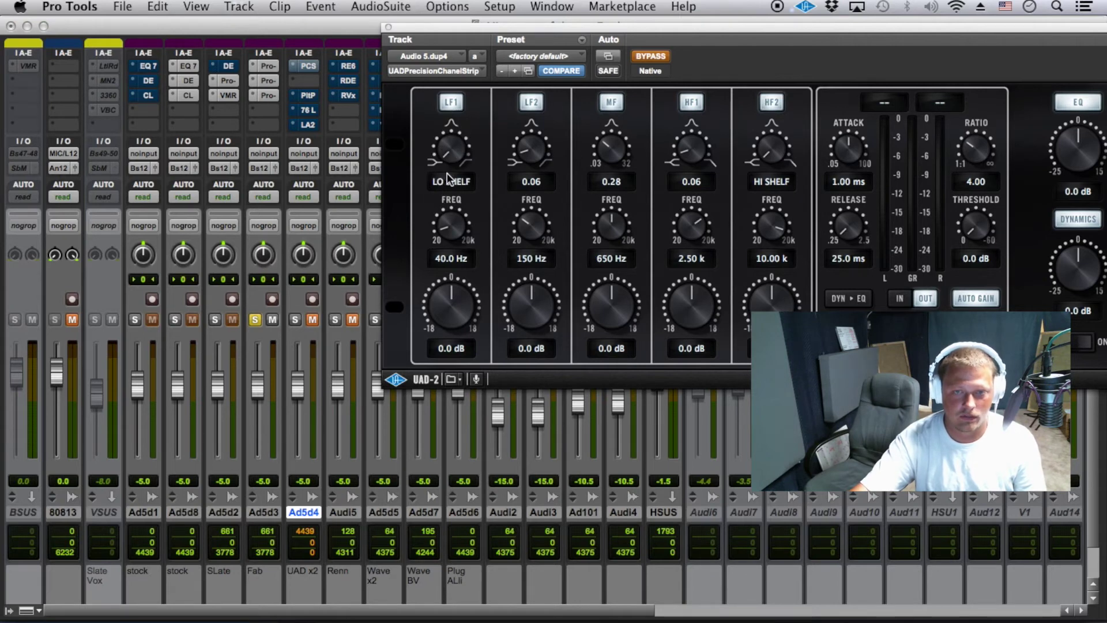
drag(537, 157, 525, 205)
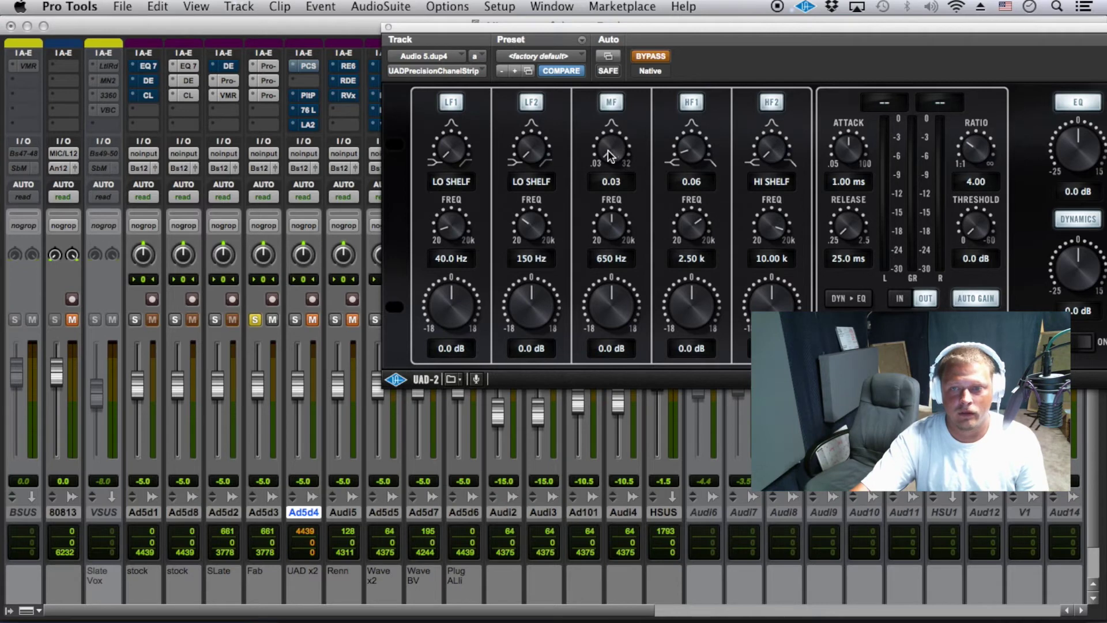
drag(687, 191, 687, 197)
drag(715, 150, 695, 213)
drag(696, 147, 839, 139)
drag(686, 146, 667, 192)
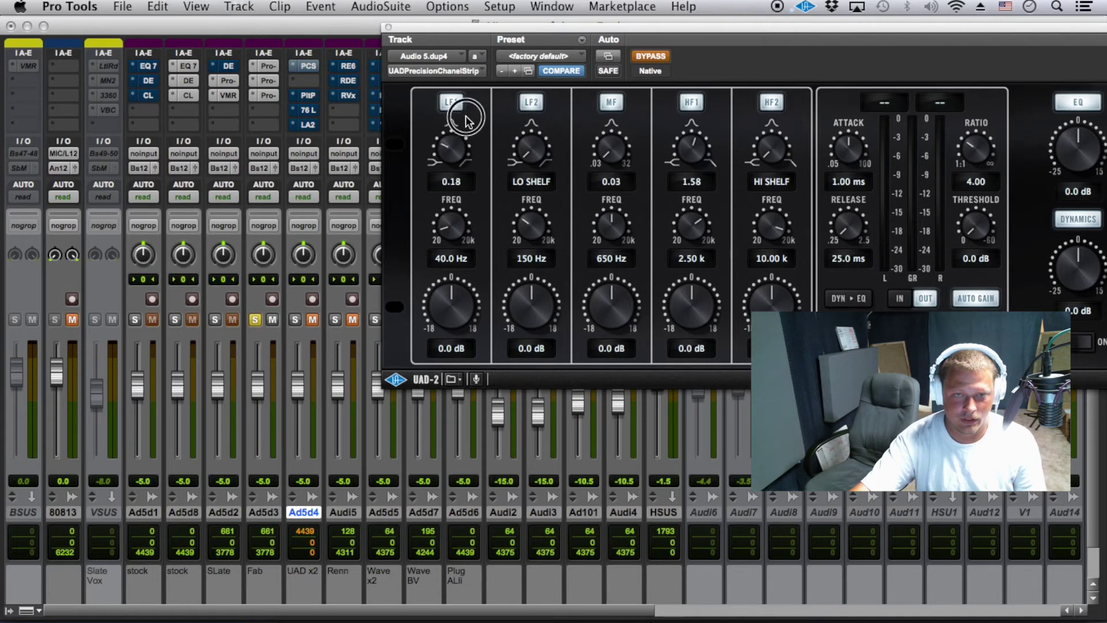
Set the LF1 band to 210 Hz with a -5.0 dB cut and a bandwidth of 0.57.
drag(465, 121, 511, 74)
drag(438, 230, 445, 203)
drag(447, 283, 467, 277)
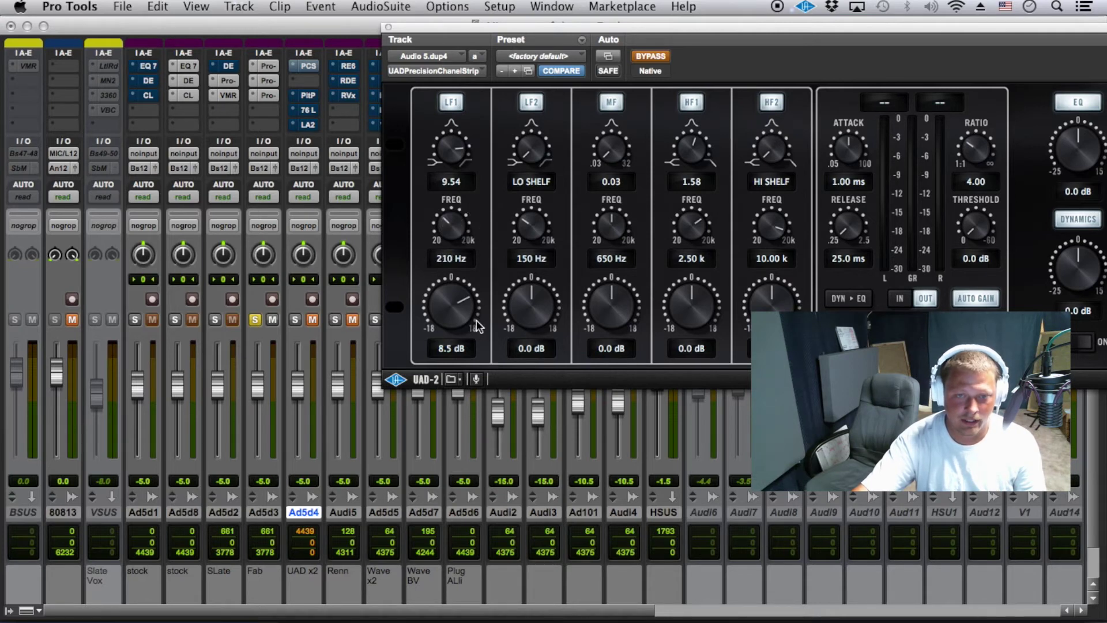
drag(449, 320, 437, 345)
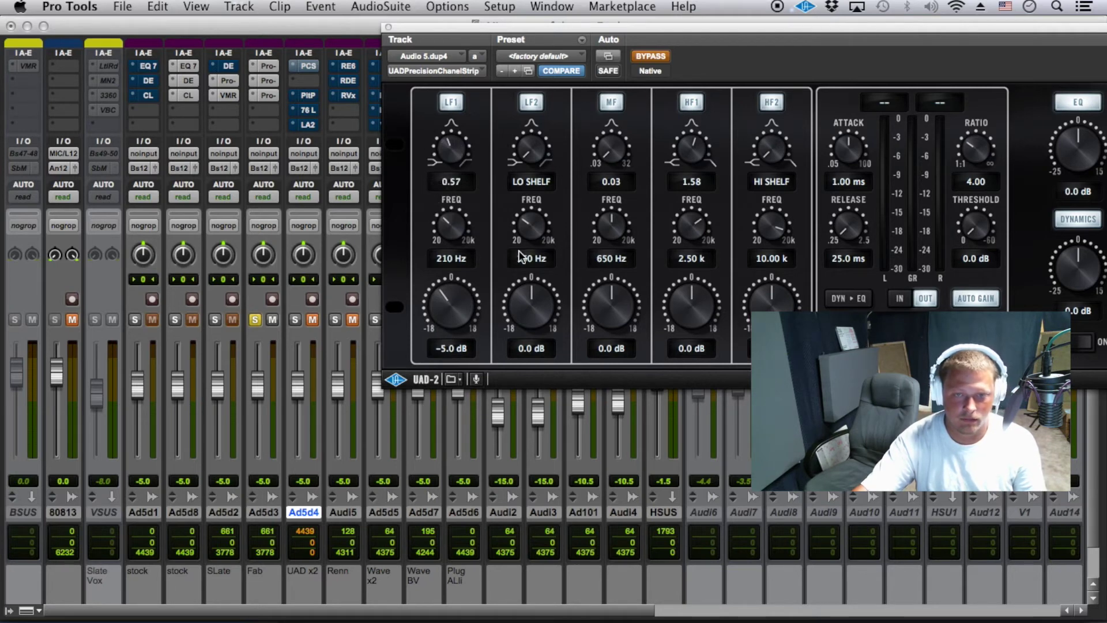
Raise the LF2, MF, HF1 and HF2 gains and switch those four bands off, leaving only LF1 active.
drag(545, 291, 559, 288)
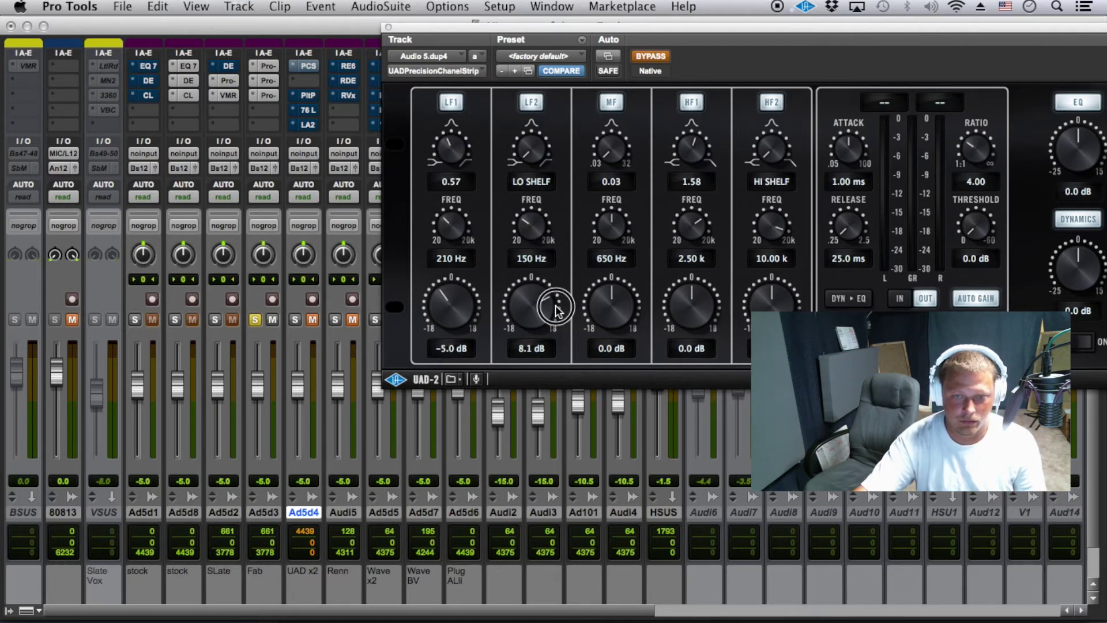
click(544, 98)
click(607, 103)
click(695, 104)
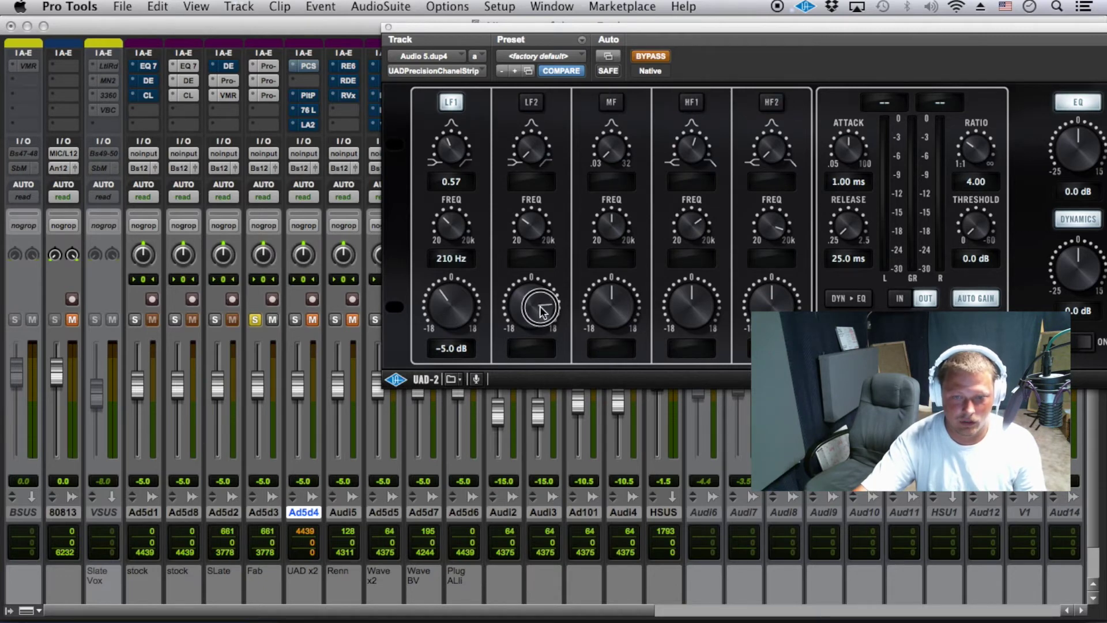
drag(634, 294, 654, 283)
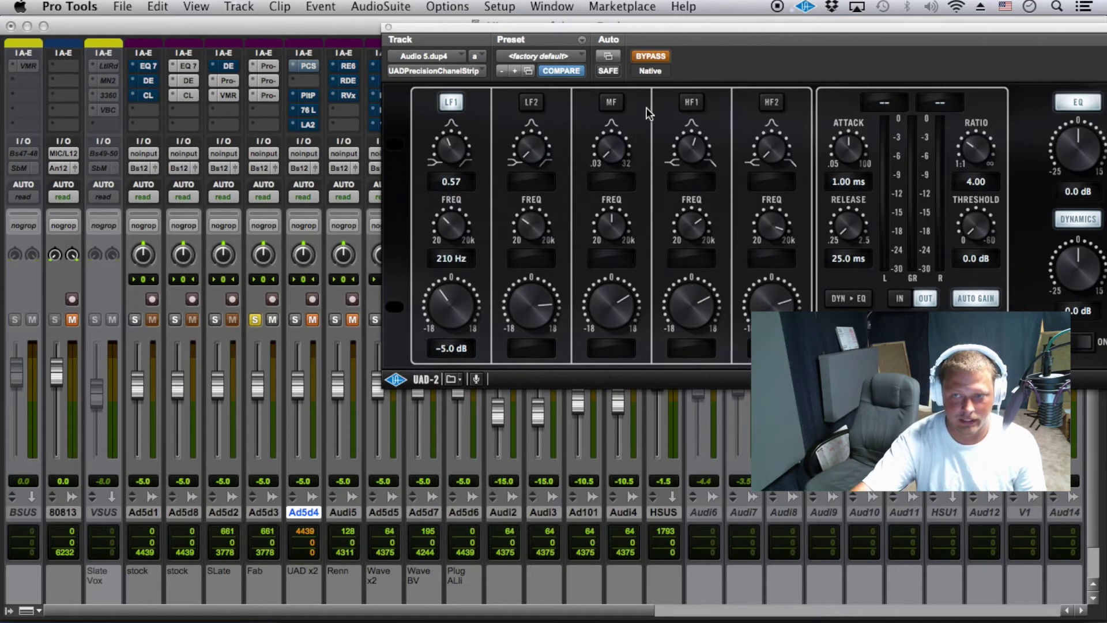
Enable the LF2 band and set it to 936 Hz with a -2.3 dB cut and a bandwidth of 0.66.
click(532, 102)
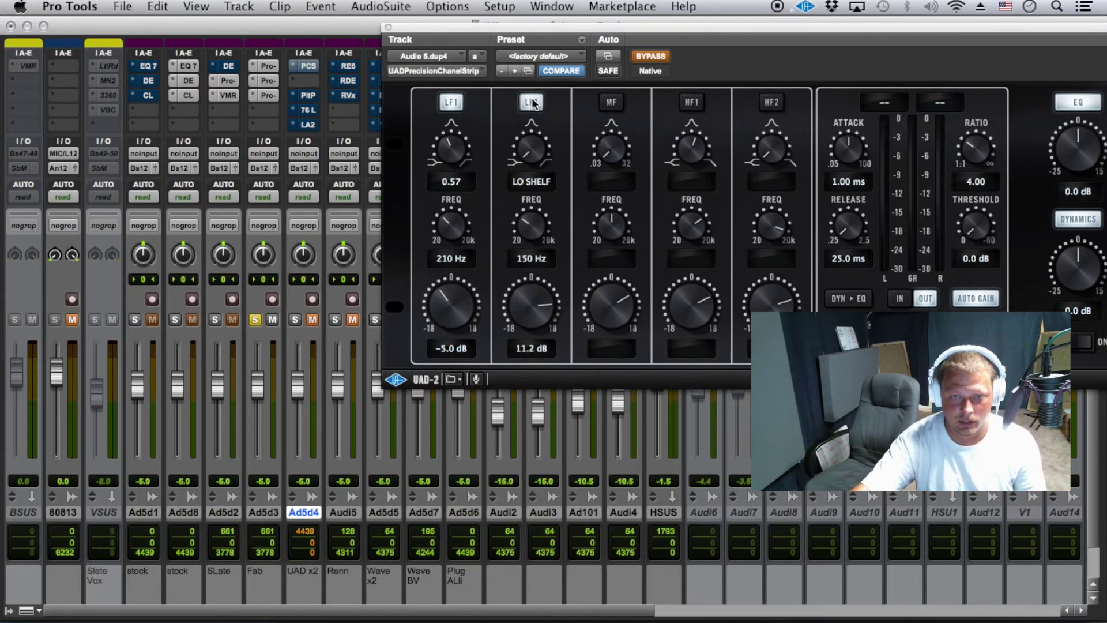
drag(532, 151, 533, 155)
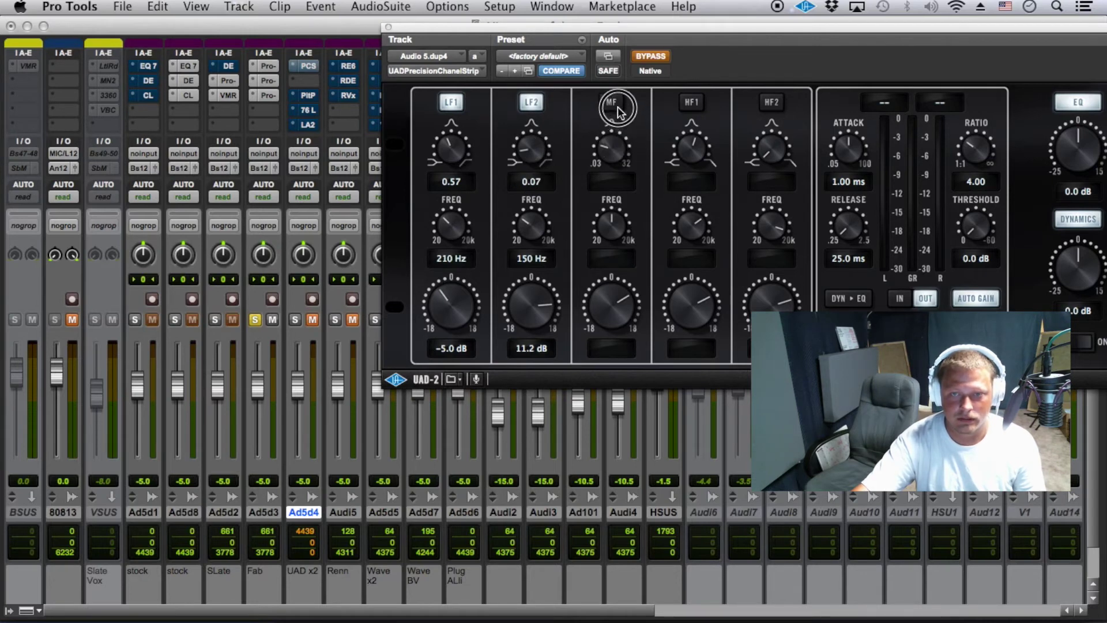
drag(701, 147, 675, 181)
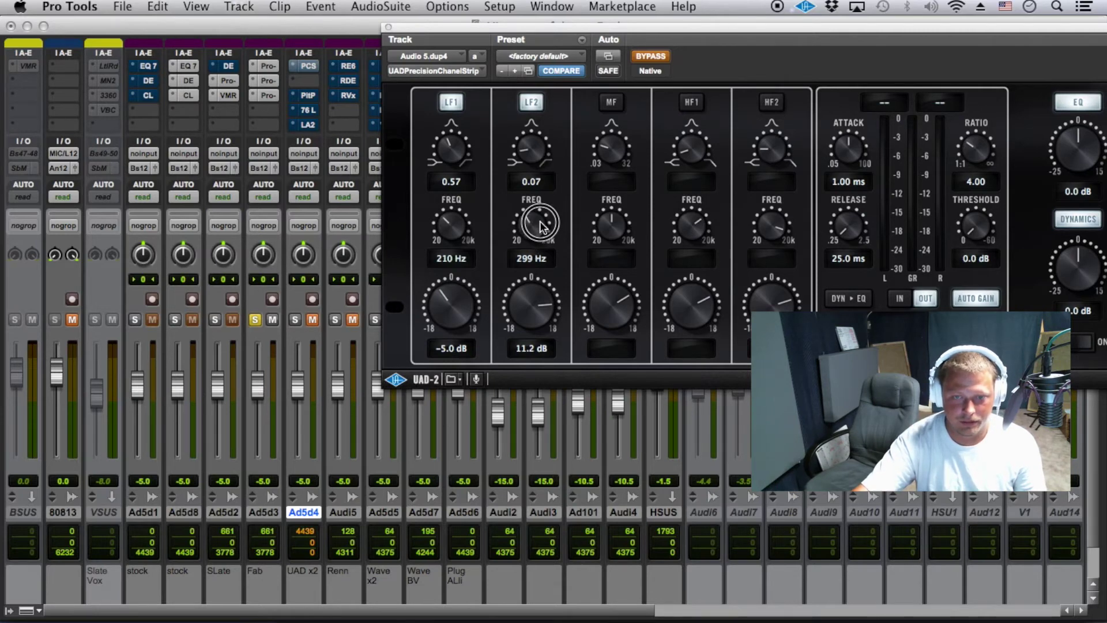
drag(552, 214, 553, 210)
drag(539, 317, 528, 354)
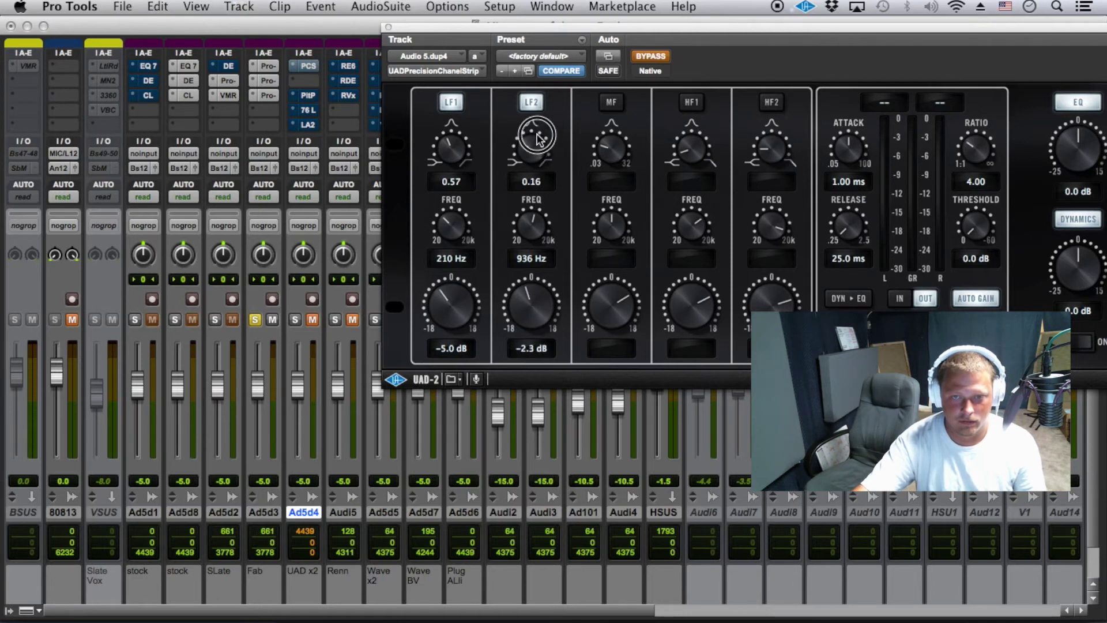
Enable the MF band and set it to 2.18 kHz with a -3.1 dB cut and a bandwidth of 0.30.
click(611, 103)
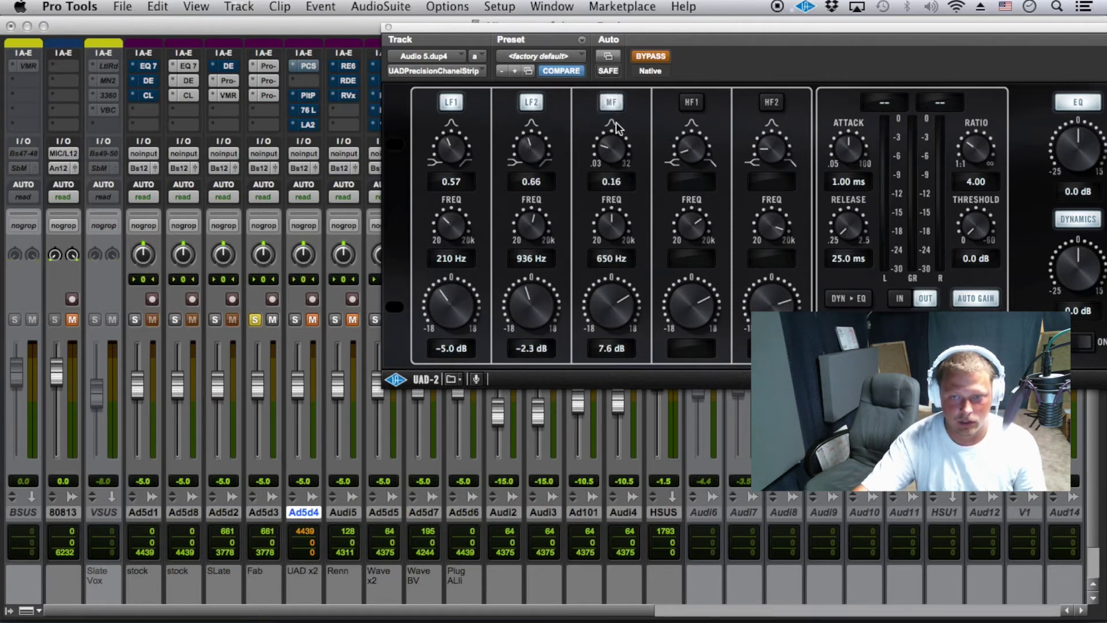
drag(611, 237, 637, 216)
mouse_move(621, 328)
mouse_down()
mouse_move(623, 300)
mouse_move(609, 318)
mouse_up()
drag(616, 176, 617, 153)
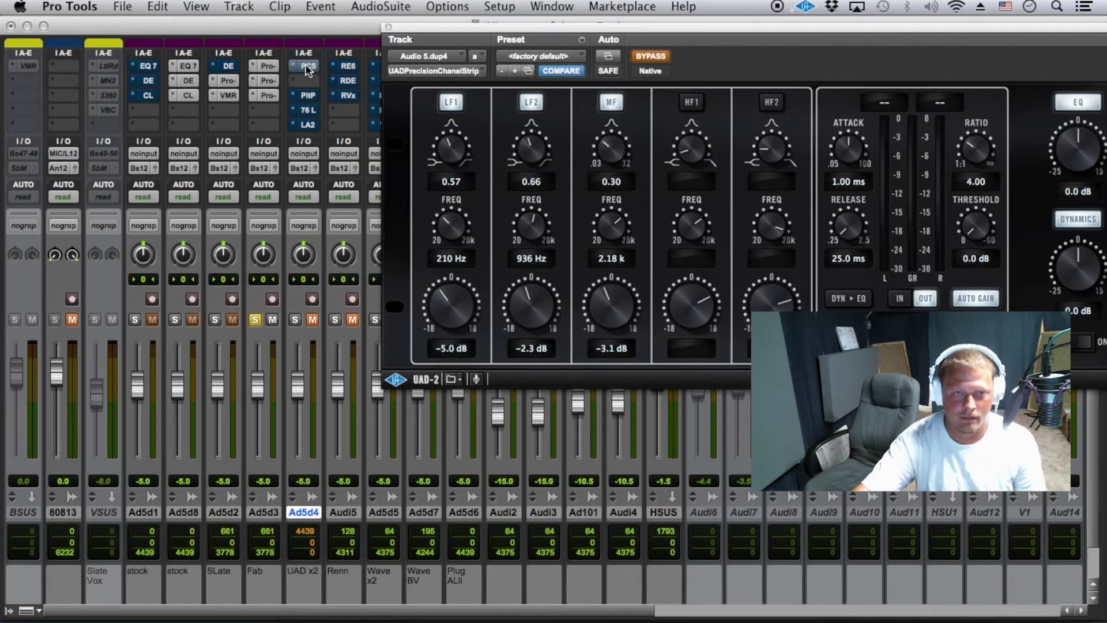
Take the channel strip out of bypass and set its compressor to 0.44 ms attack, 42.5 ms release, 3.65 ratio and -3.3 dB threshold.
click(651, 56)
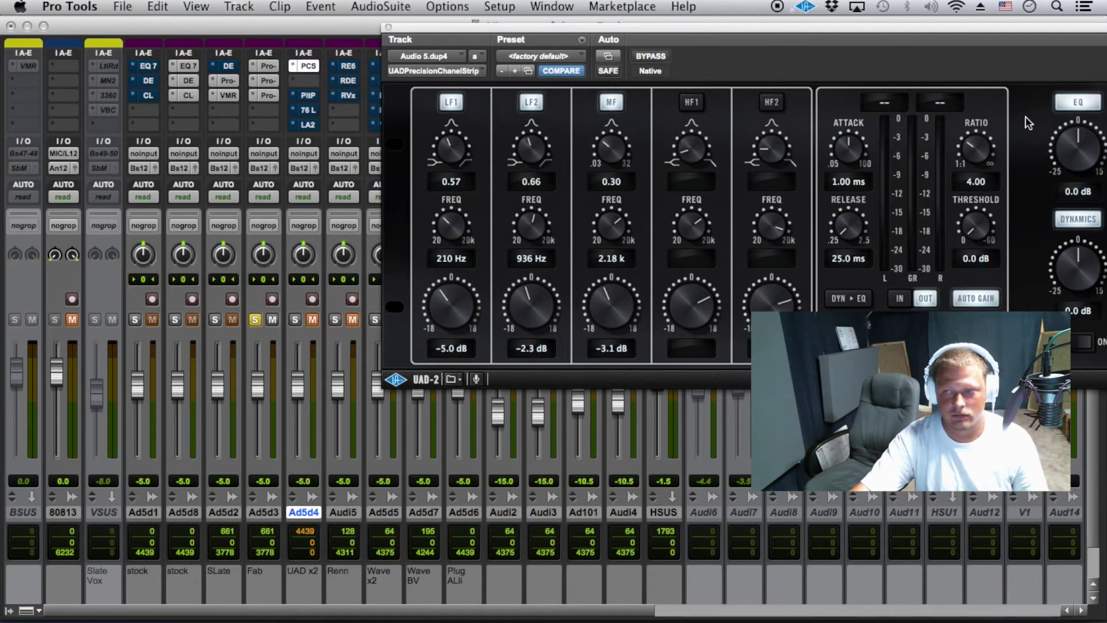
drag(851, 145, 850, 151)
click(860, 225)
mouse_move(854, 231)
mouse_down()
mouse_move(930, 55)
mouse_move(846, 287)
mouse_move(843, 215)
mouse_move(934, 52)
mouse_move(848, 248)
mouse_move(920, 81)
mouse_move(858, 239)
mouse_move(883, 77)
mouse_move(851, 265)
mouse_move(859, 223)
mouse_up()
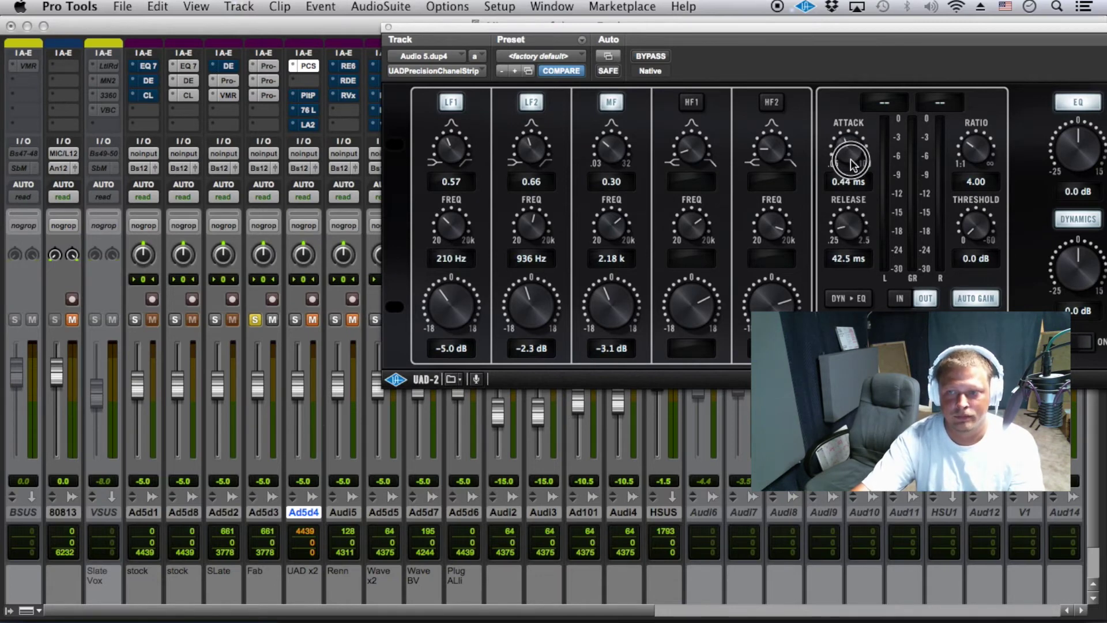
drag(977, 152, 979, 157)
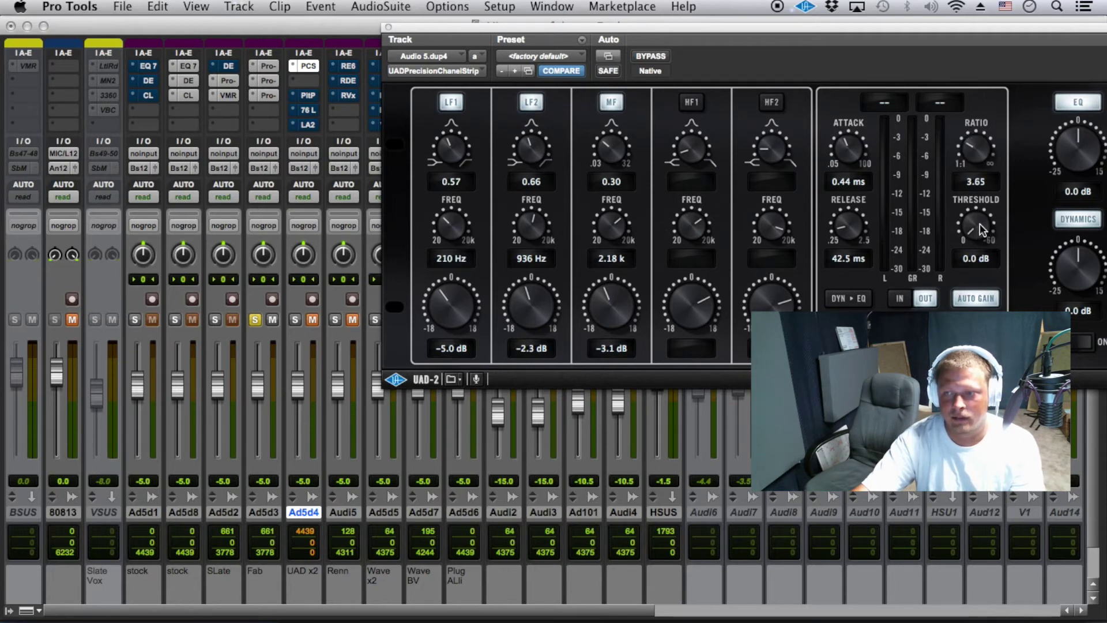
drag(981, 237, 981, 226)
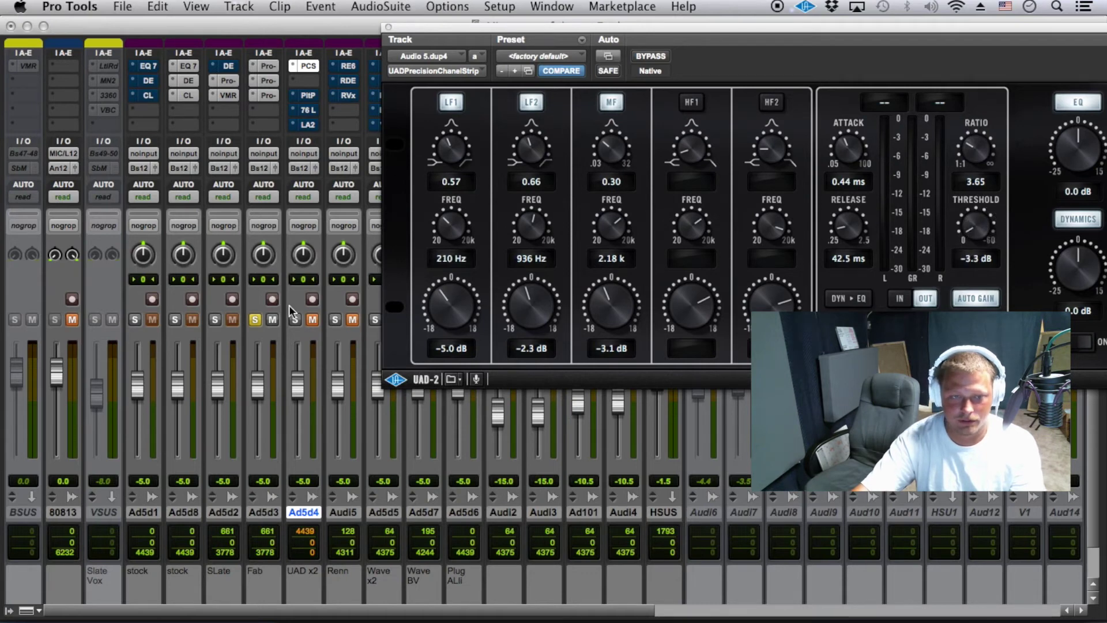
Solo the UAD x2 track, switch the MF band off, and set the threshold to -14.7 dB and attack to 1.66 ms during playback.
click(295, 319)
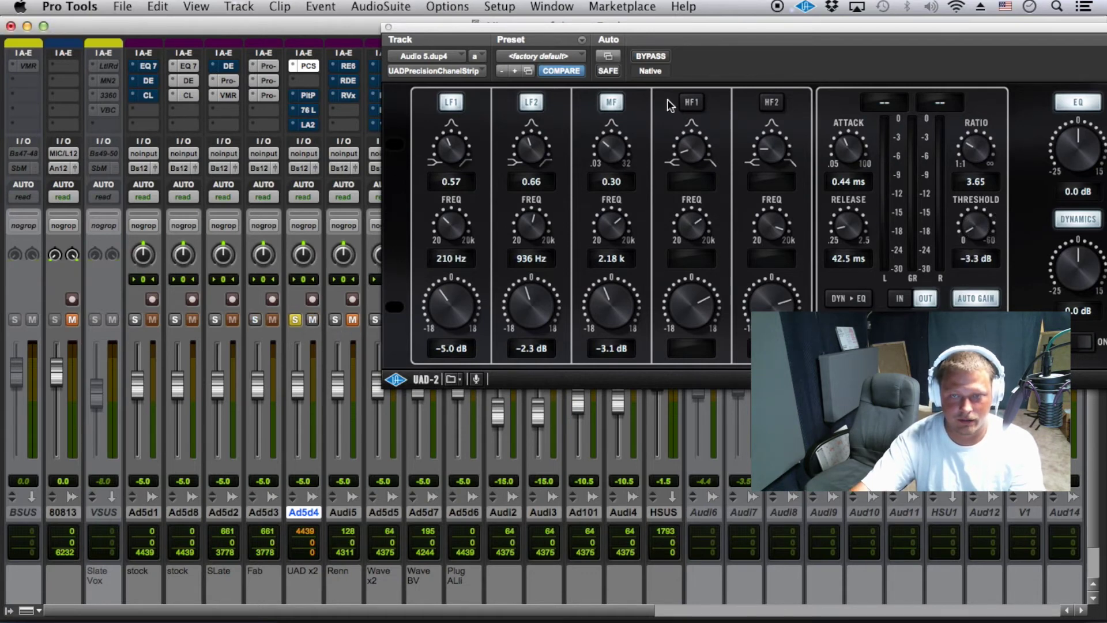
click(612, 103)
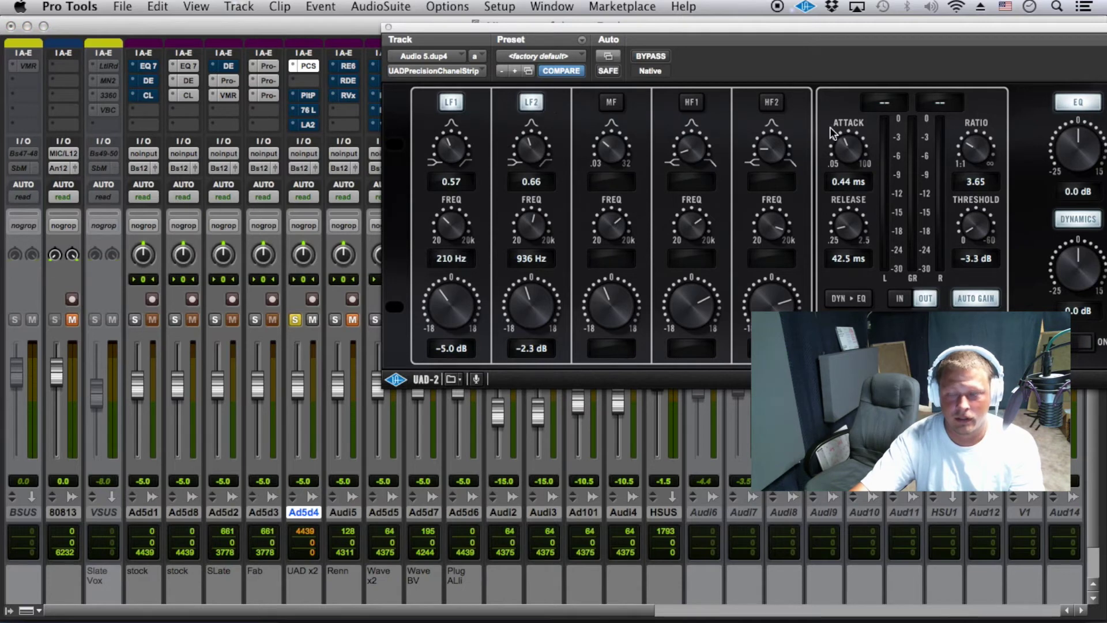
key(space)
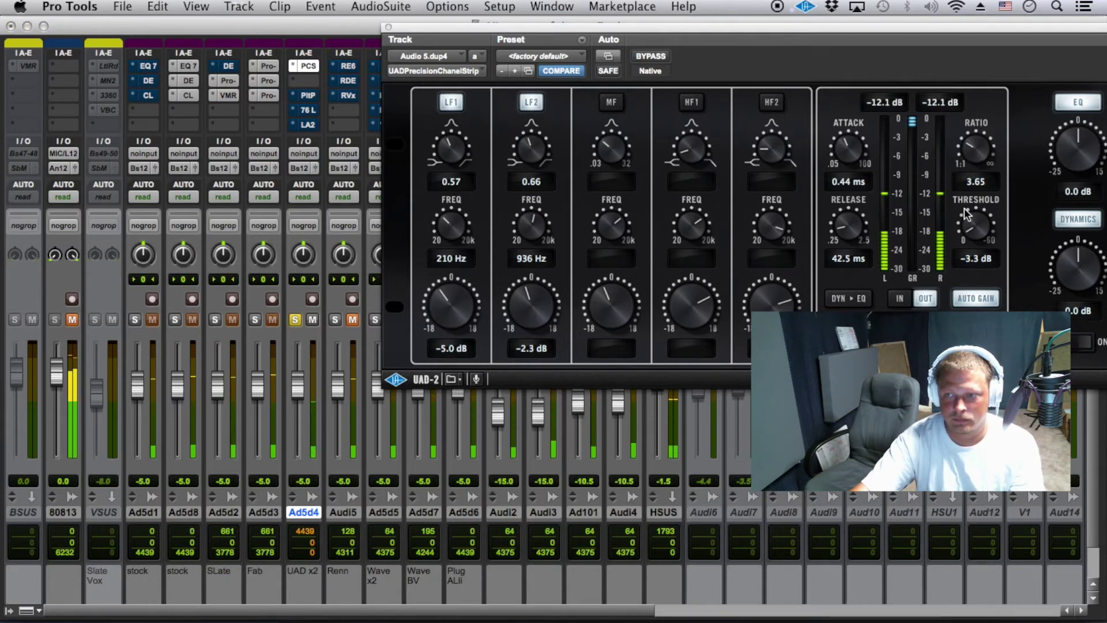
mouse_move(983, 224)
mouse_down()
mouse_move(1006, 173)
mouse_move(996, 211)
mouse_up()
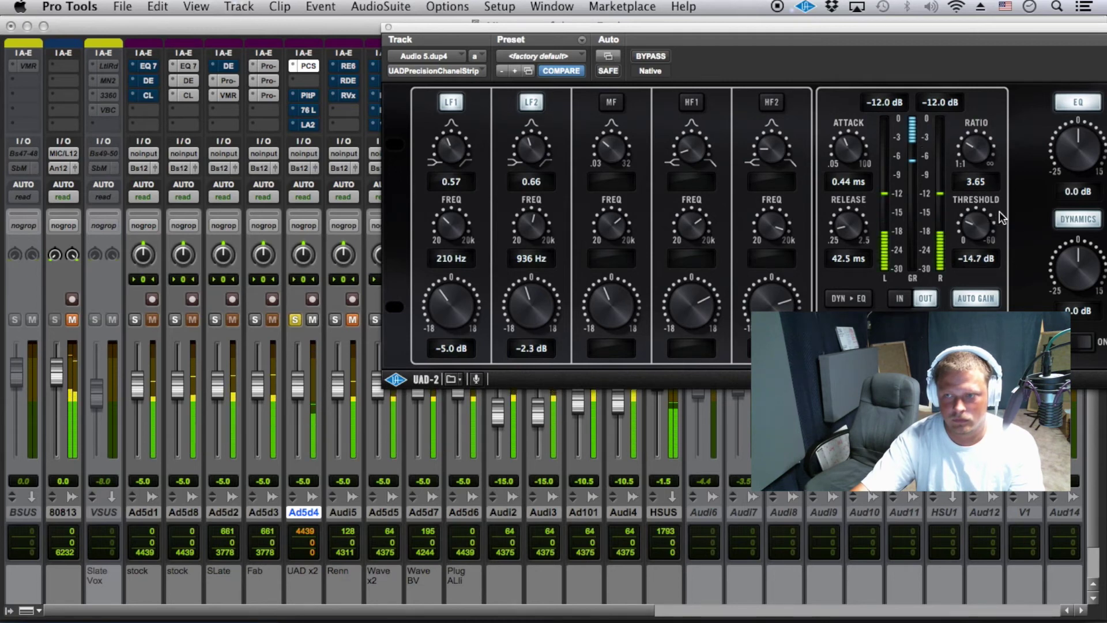
drag(845, 167, 861, 145)
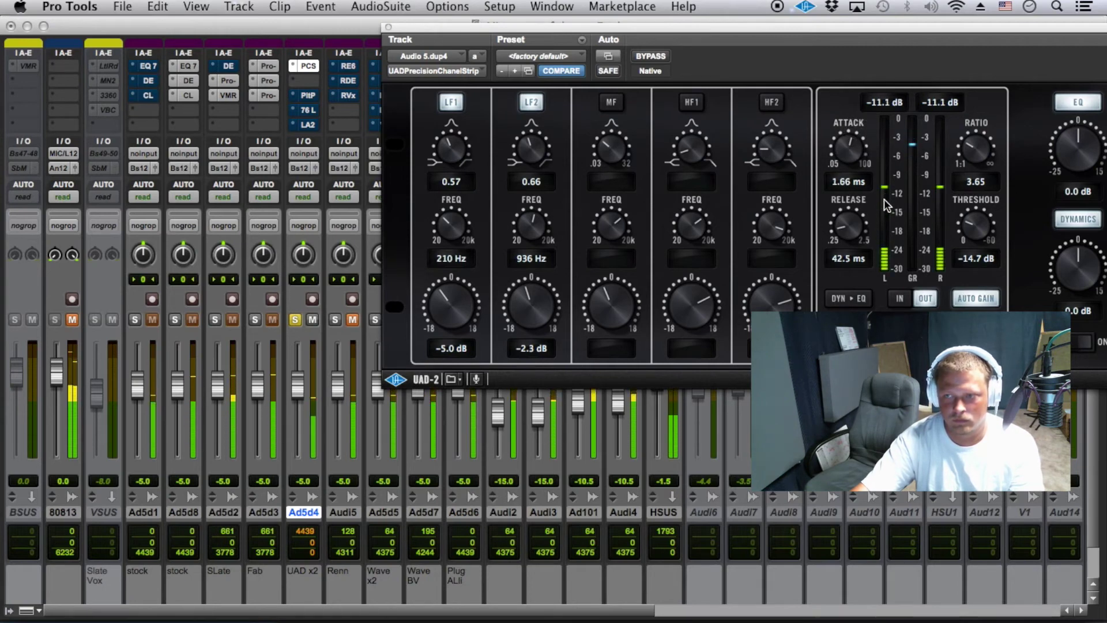
key(space)
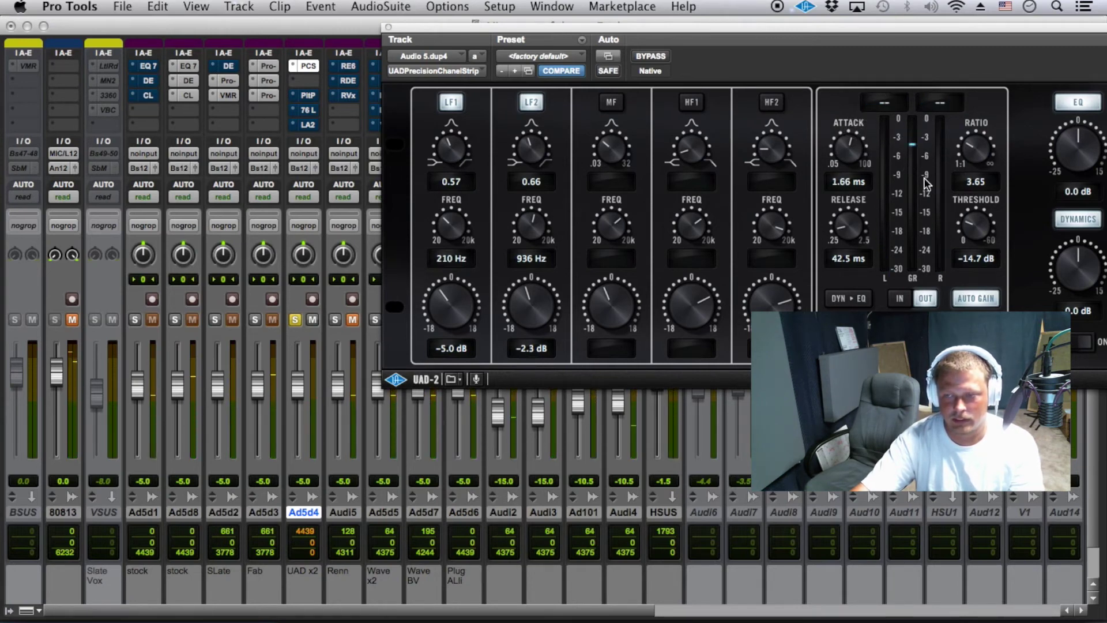
key(space)
Shift the plug-in window slightly and switch the channel strip's routing to dynamics before EQ.
mouse_move(892, 28)
mouse_down()
mouse_move(836, 26)
mouse_move(899, 26)
mouse_up()
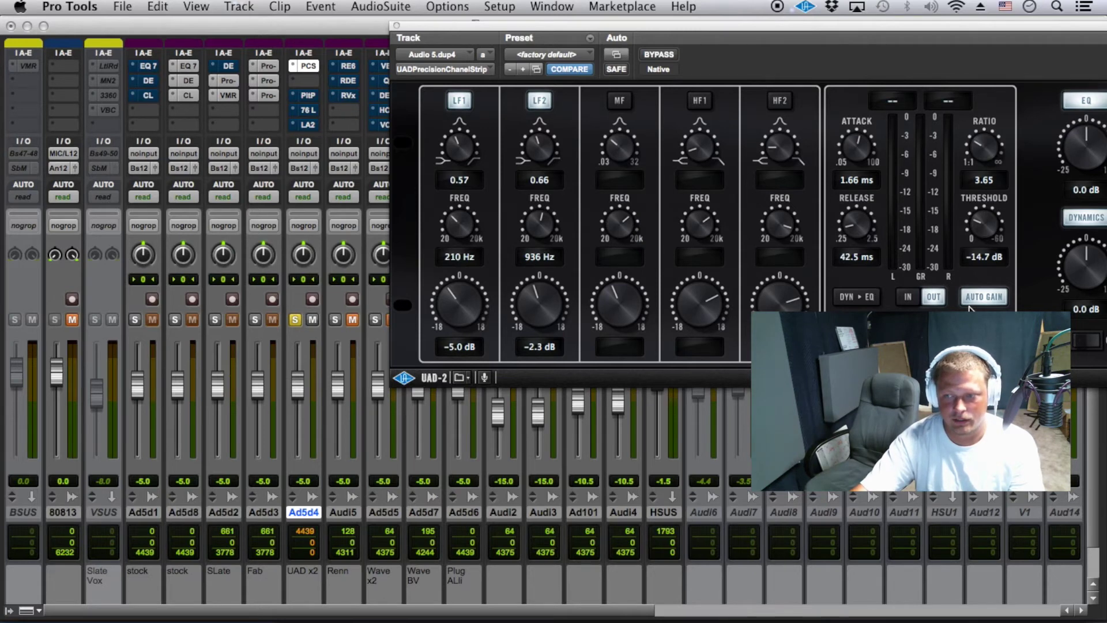
click(865, 303)
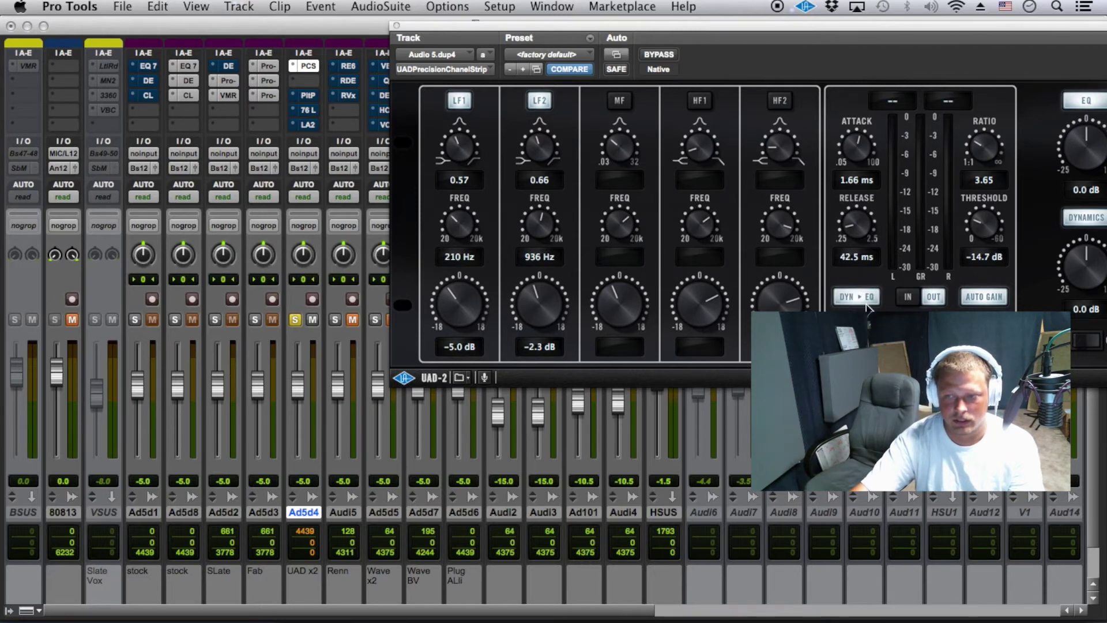
click(865, 302)
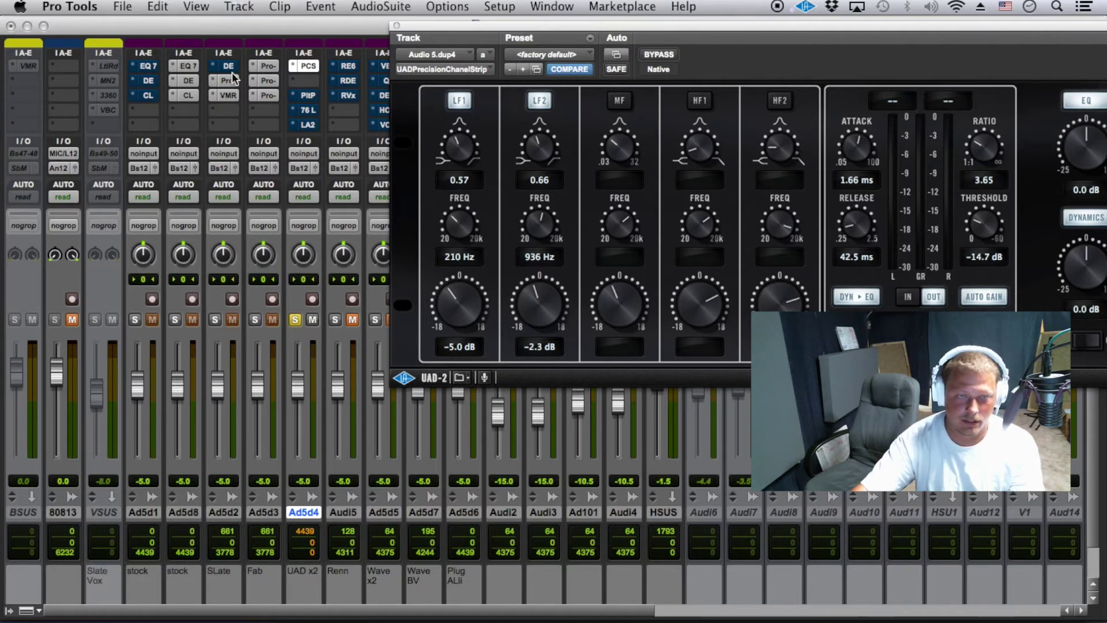
Review the order of Pro-Q 2, Pro-DS and Pro-C 2 on the Fab track, and bypass the UAD x2 track's channel strip.
click(271, 65)
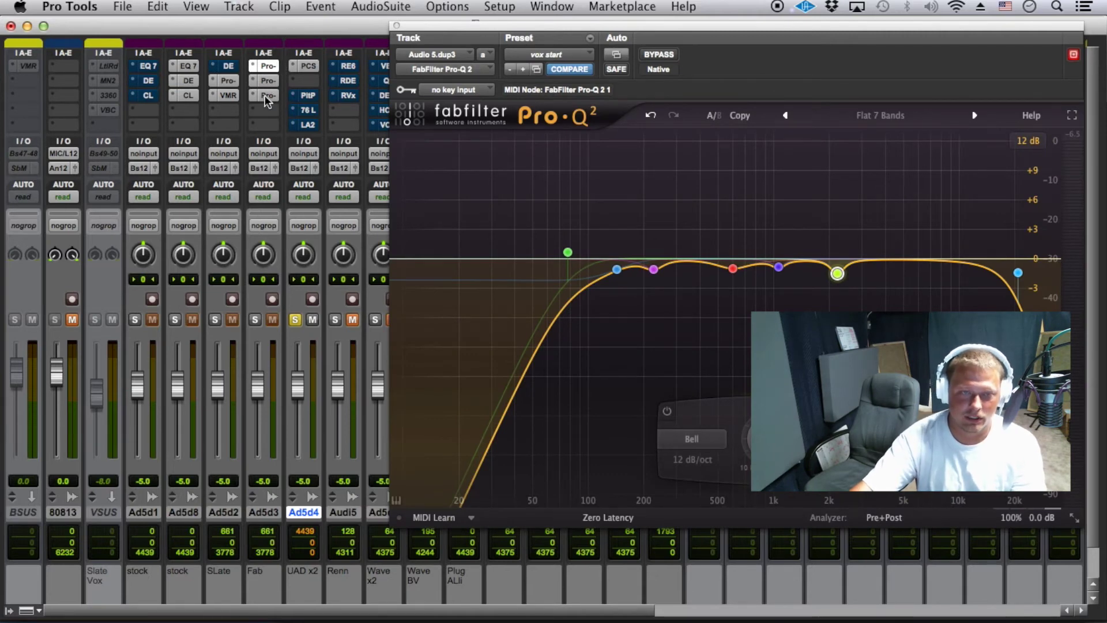
click(269, 64)
click(270, 65)
click(272, 81)
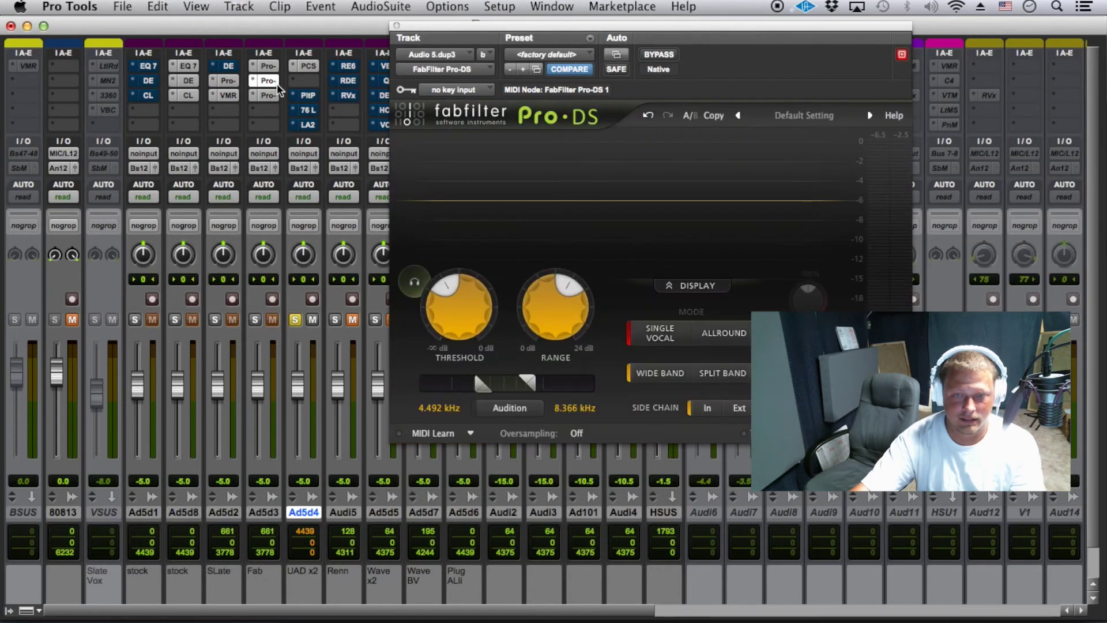
click(271, 95)
click(265, 110)
click(247, 118)
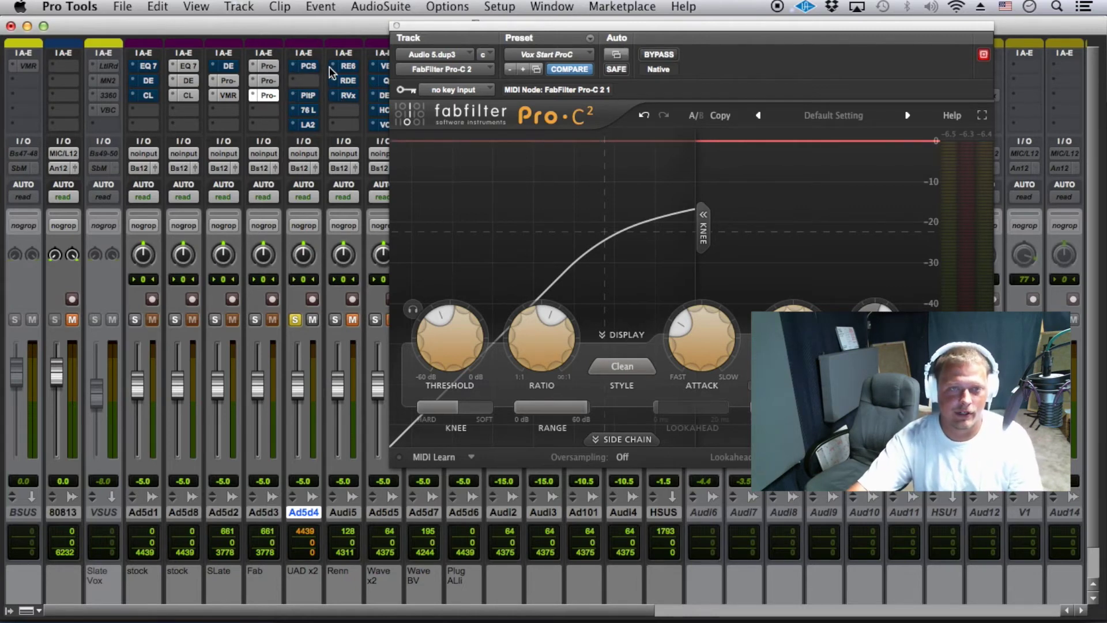
click(263, 112)
click(258, 111)
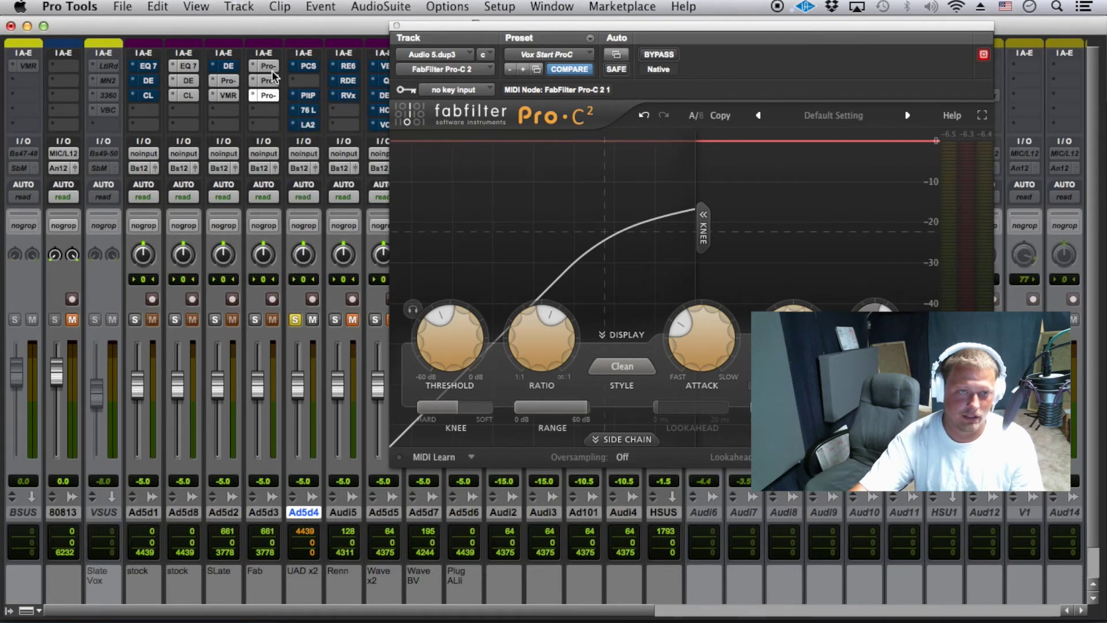
Toggle the UAD Precision Channel Strip's dynamics-before-EQ routing off and back on, and open the UAD x2 track's Pultec-Pro Legacy.
click(309, 66)
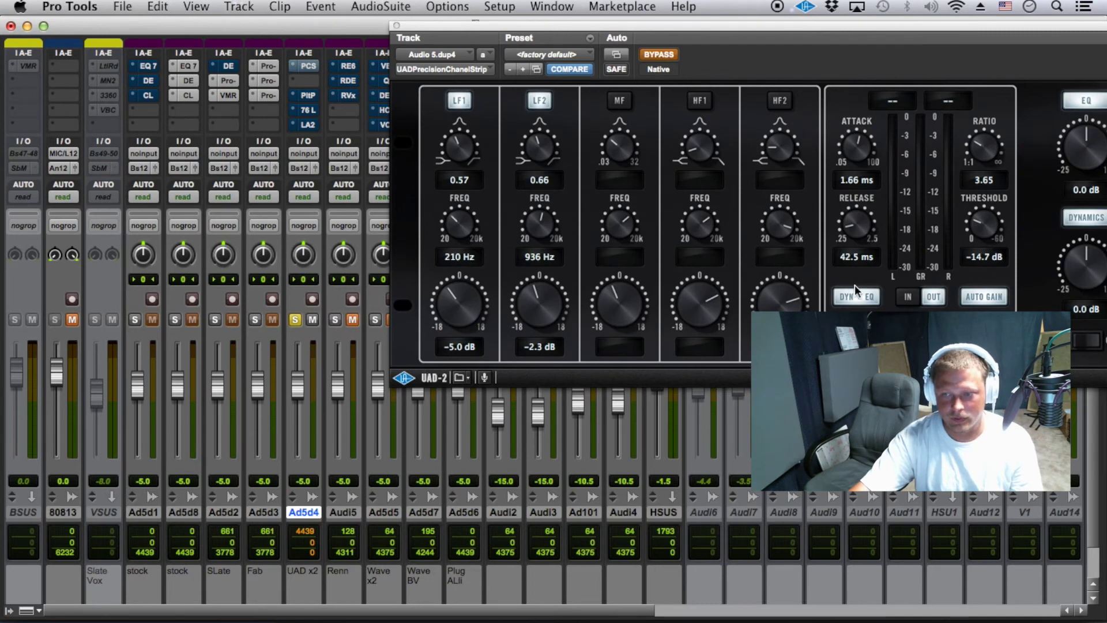
click(861, 298)
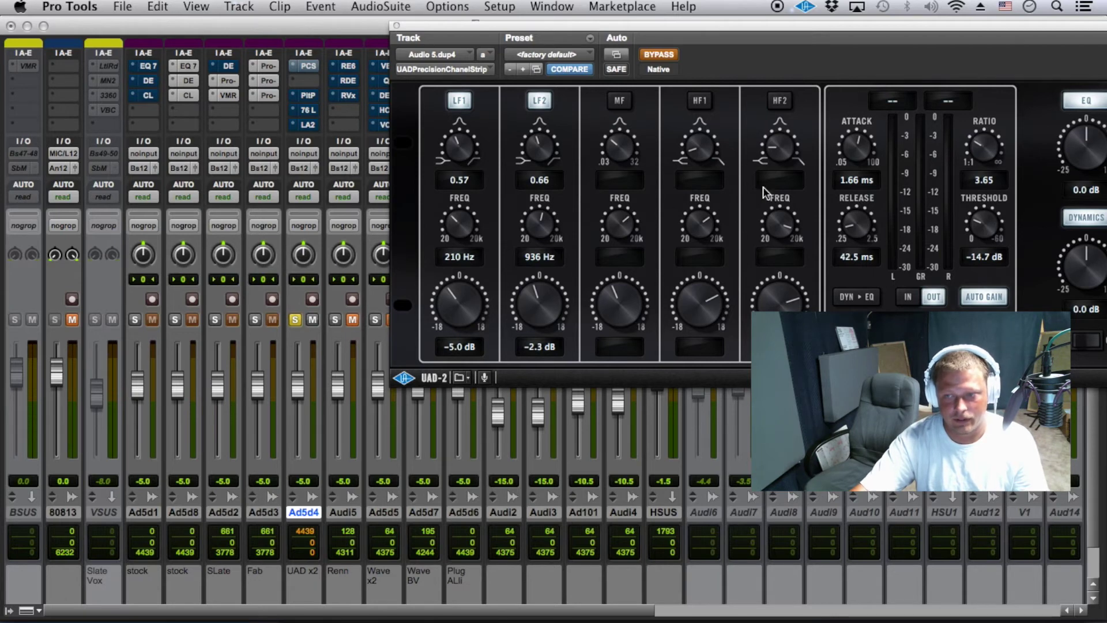
click(846, 295)
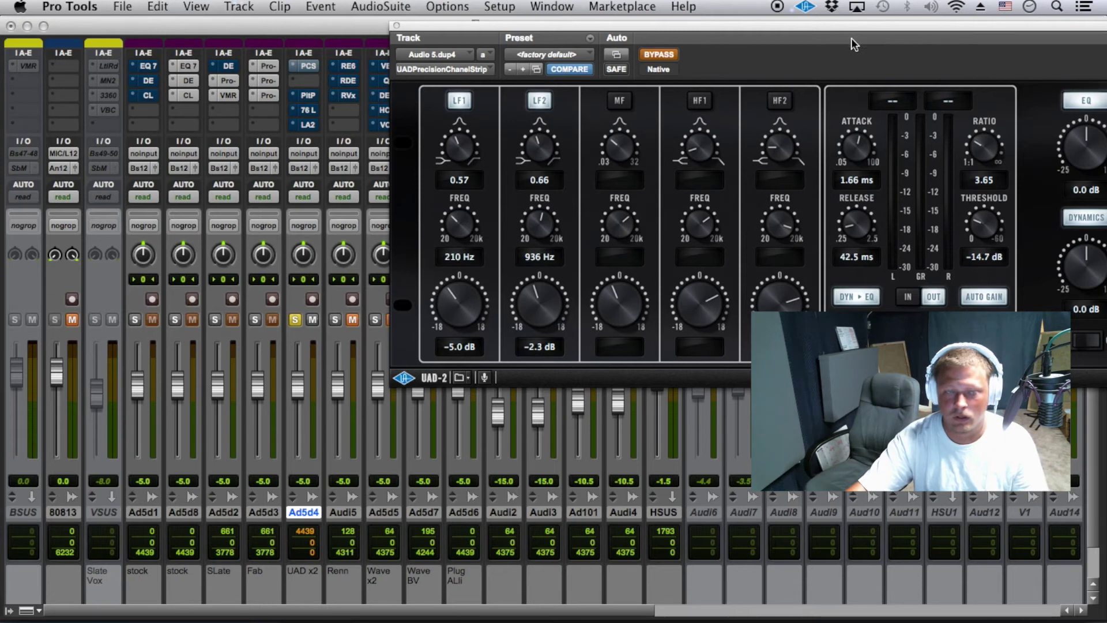
click(316, 94)
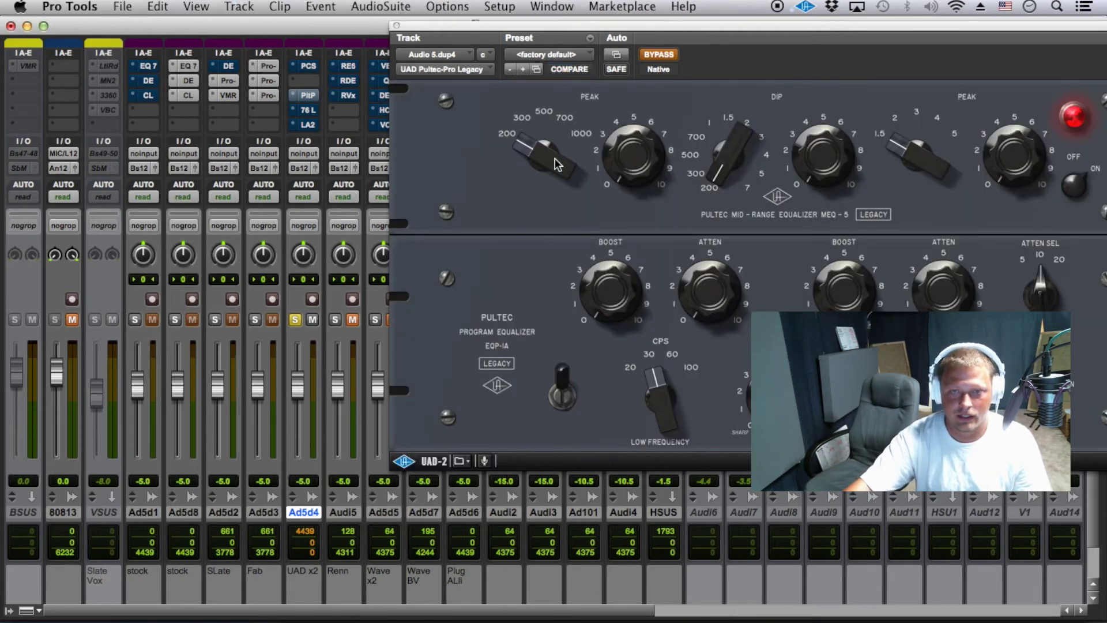
Activate the Pultec-Pro Legacy on the UAD x2 track and, during playback, set the low peak frequency to 300 with about 2 of boost.
drag(565, 146, 621, 167)
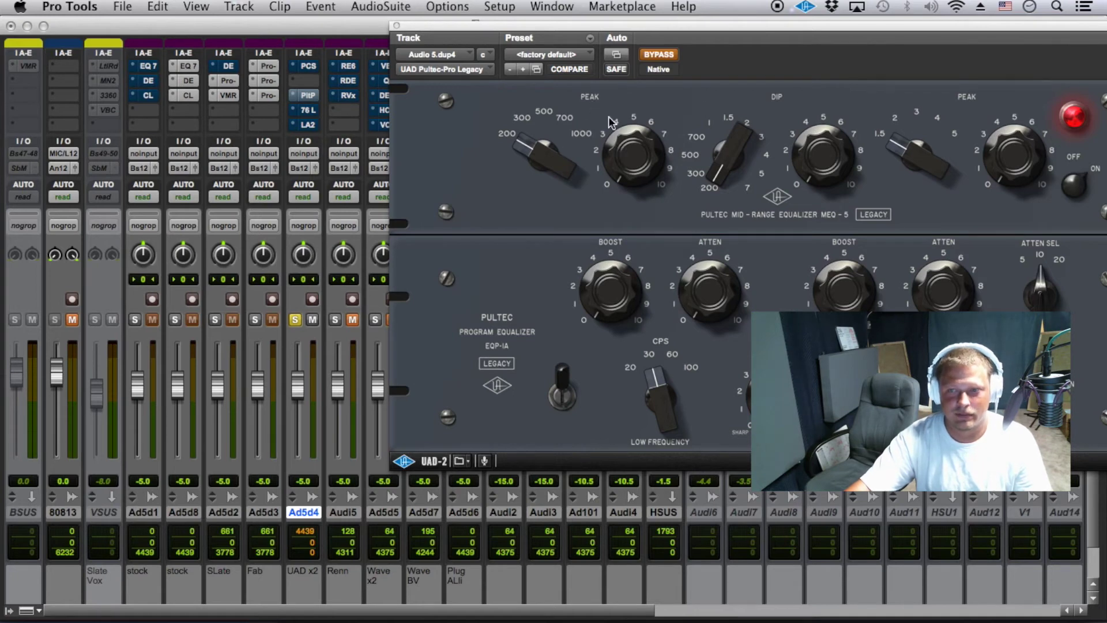
mouse_move(528, 150)
mouse_down()
mouse_move(560, 49)
mouse_move(549, 150)
mouse_up()
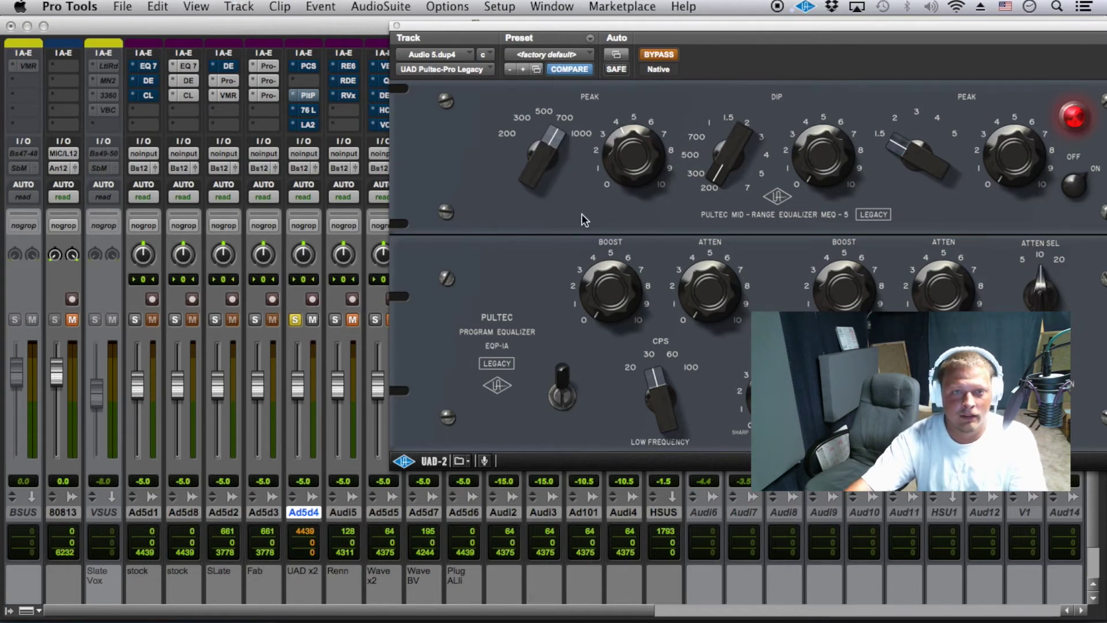
super+click(308, 95)
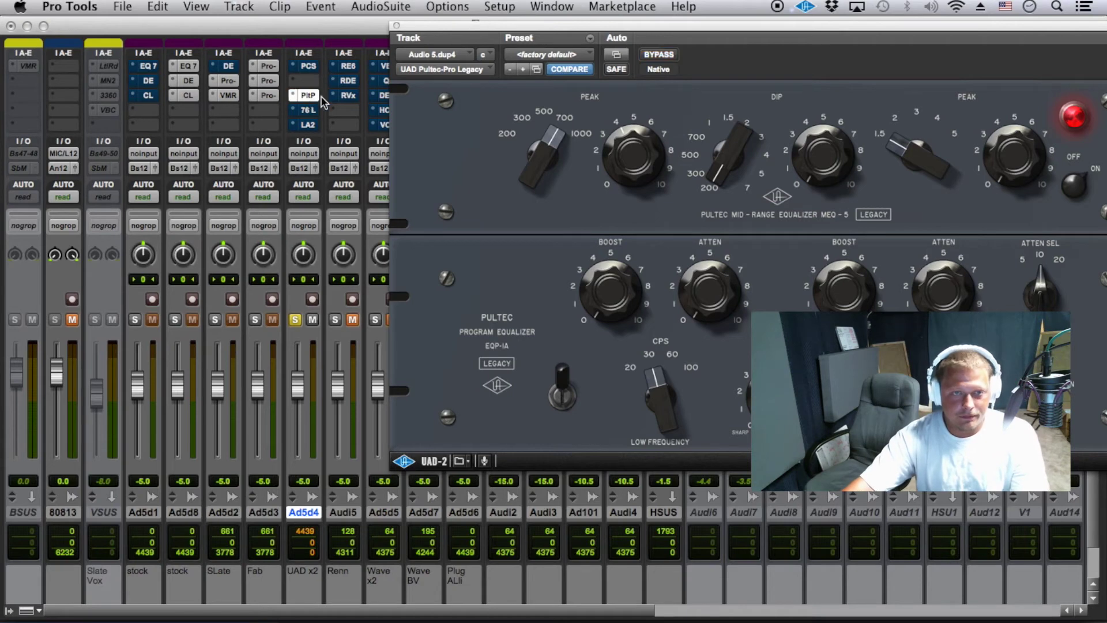
key(space)
click(632, 143)
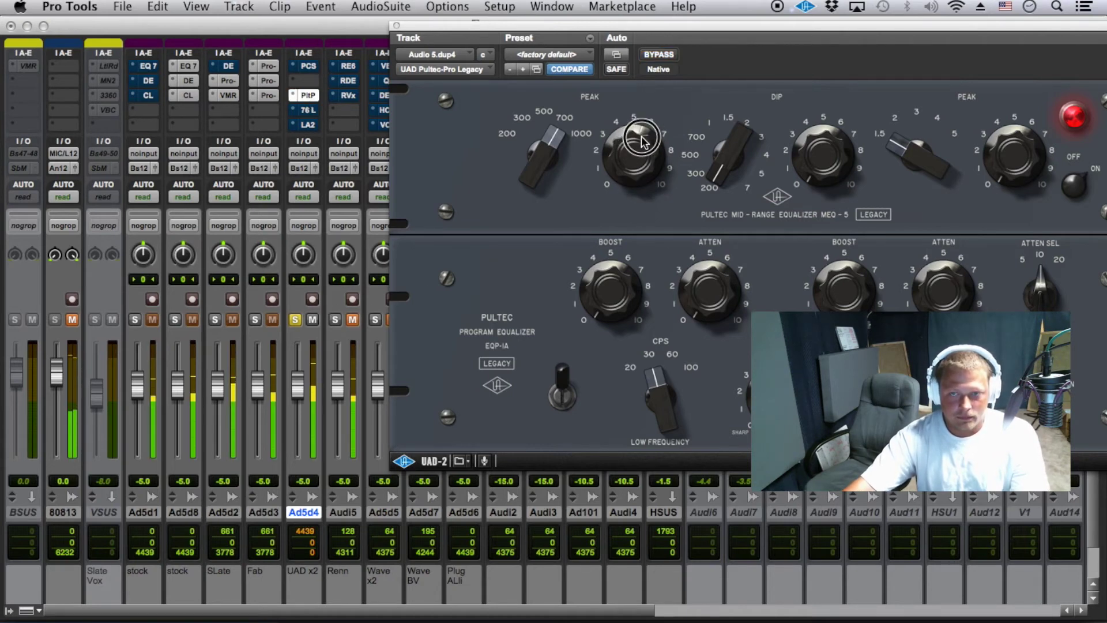
drag(545, 166, 545, 189)
click(622, 160)
drag(622, 160, 566, 113)
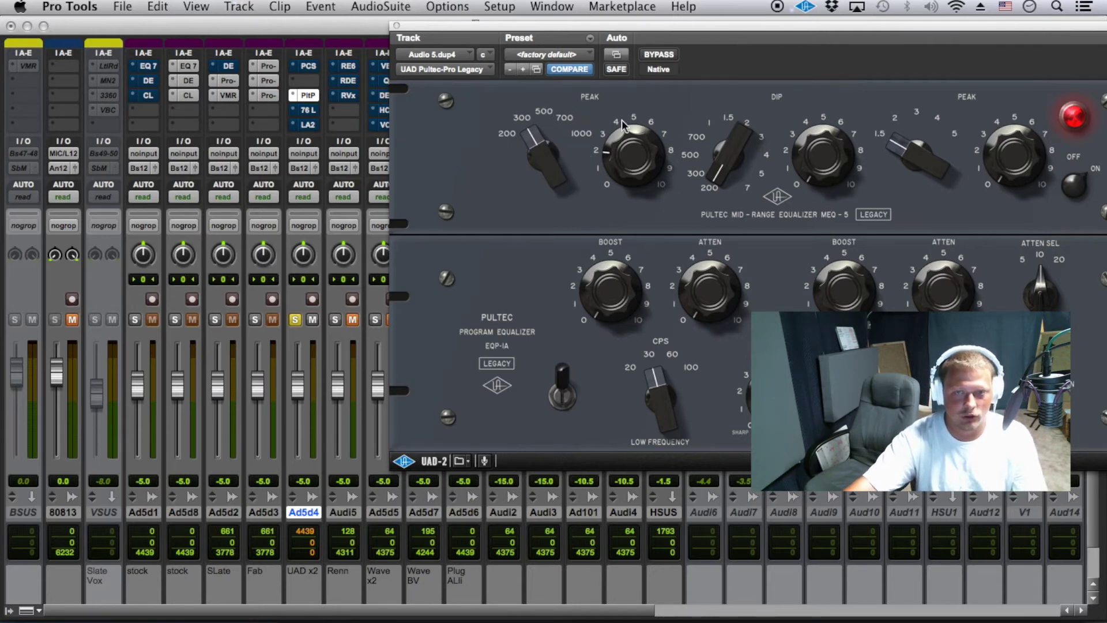
Audition the MEQ-5 low peak at 500 during playback, then return it to 300 with its boost at about 2.
mouse_move(312, 100)
mouse_down()
mouse_move(279, 98)
mouse_move(270, 112)
mouse_move(306, 96)
mouse_up()
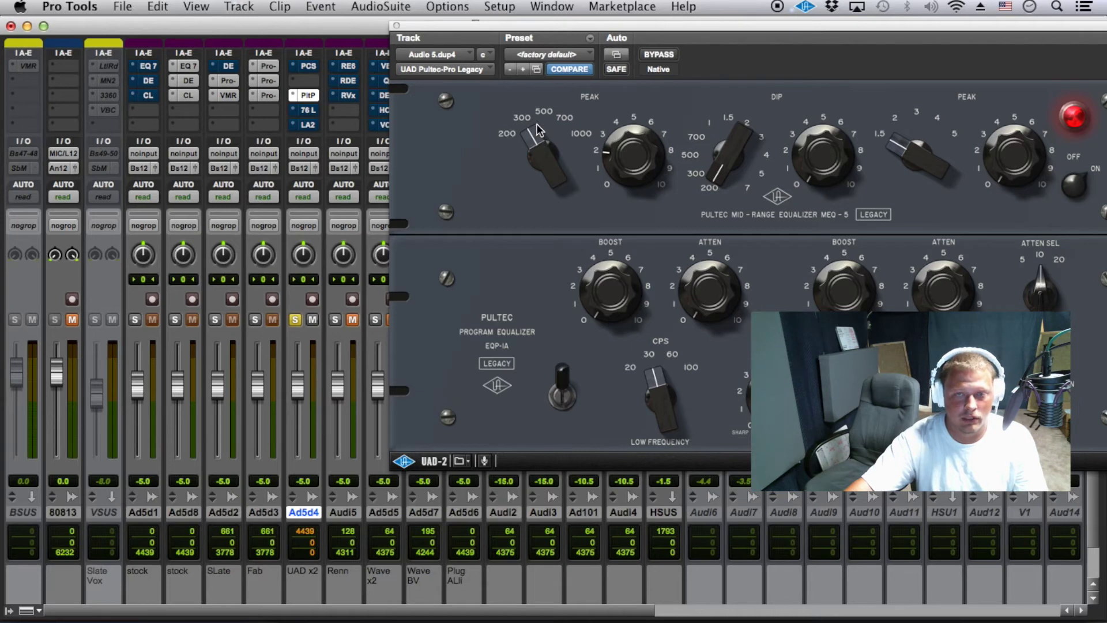
drag(535, 136, 526, 112)
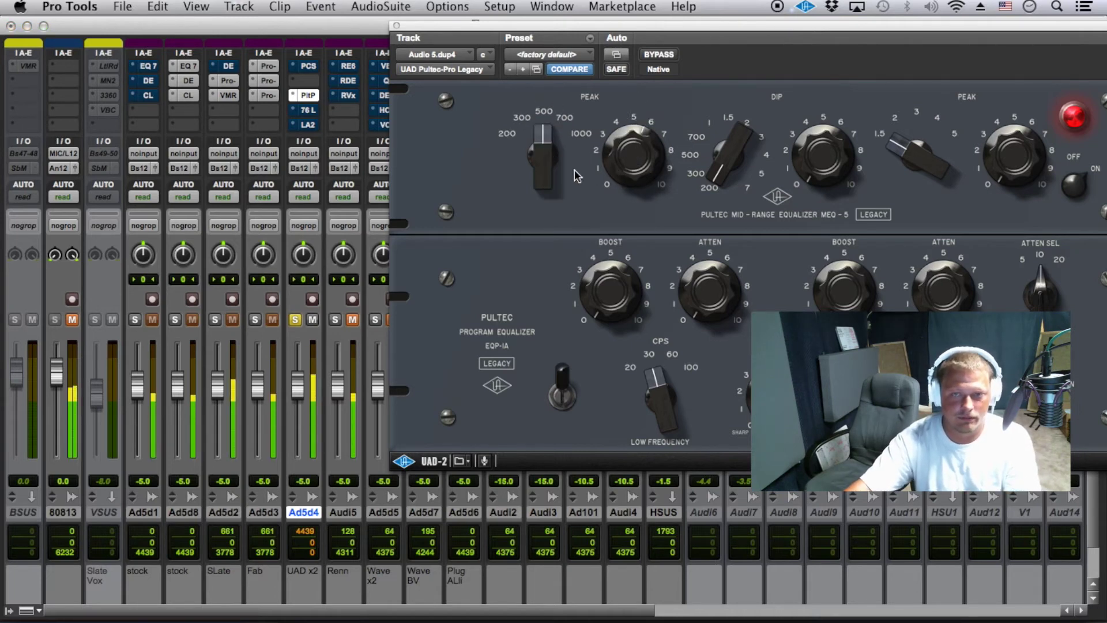
drag(551, 153, 545, 161)
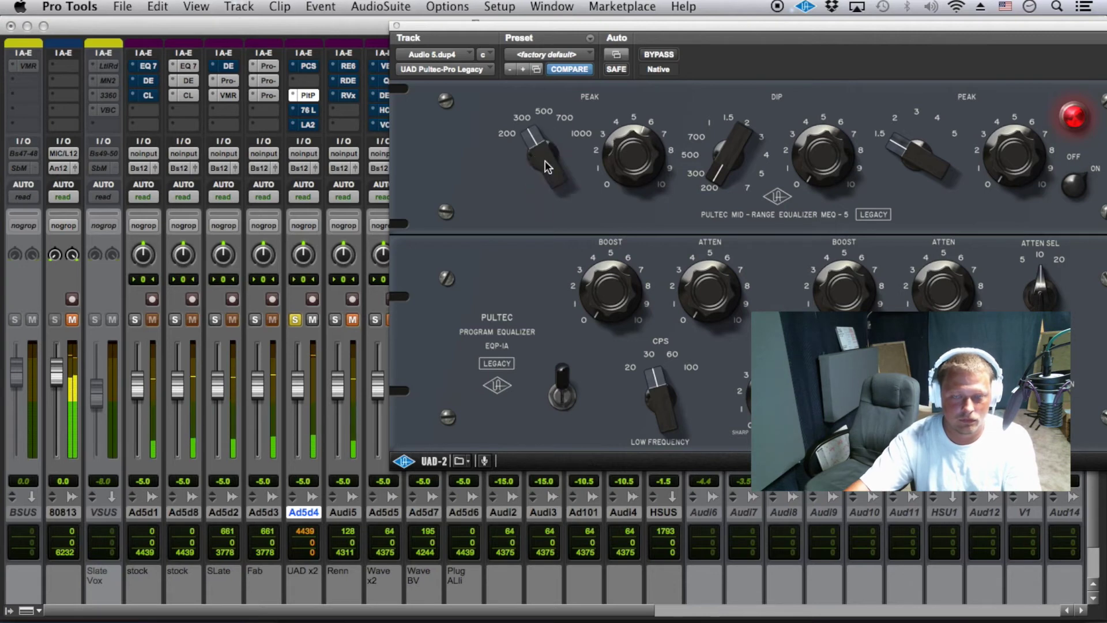
drag(613, 155, 608, 196)
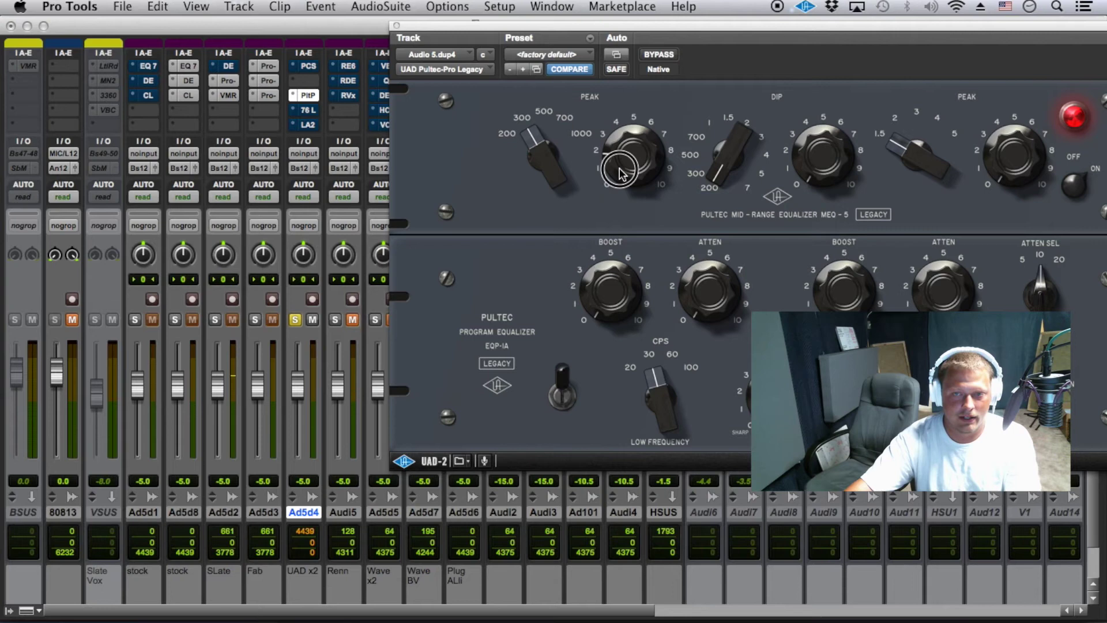
Set the MEQ-5 dip frequency to 2 and sweep the dip amount during playback, settling at about 1.5.
drag(824, 157, 828, 119)
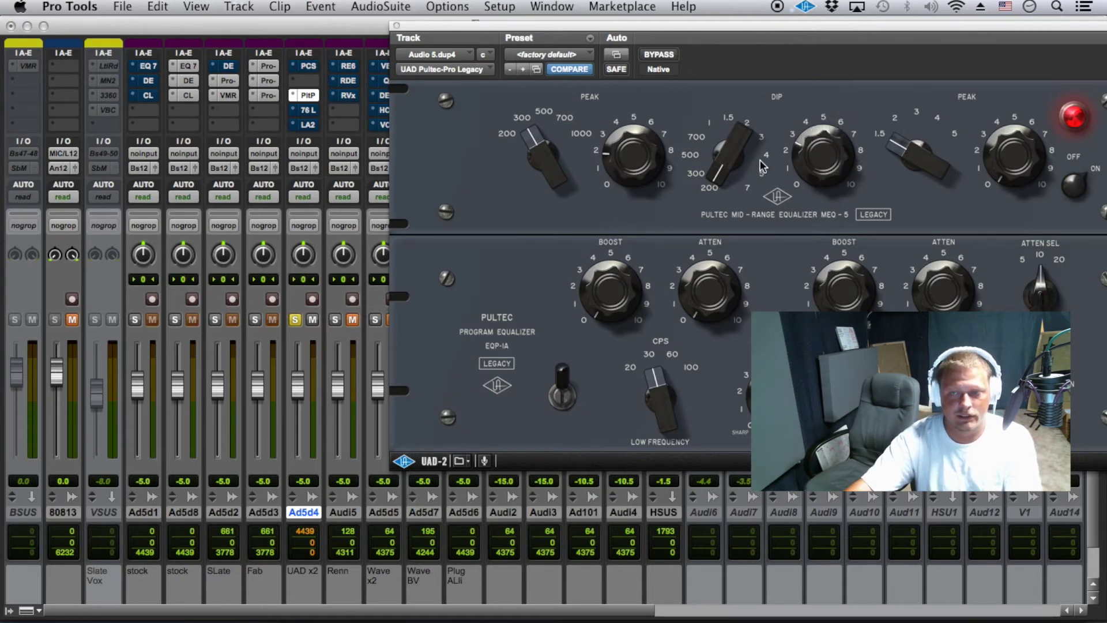
mouse_move(737, 171)
mouse_down()
mouse_move(733, 131)
mouse_move(717, 148)
mouse_move(734, 142)
mouse_move(740, 154)
mouse_up()
drag(813, 155, 810, 151)
mouse_move(734, 151)
mouse_down()
mouse_move(746, 126)
mouse_move(747, 145)
mouse_up()
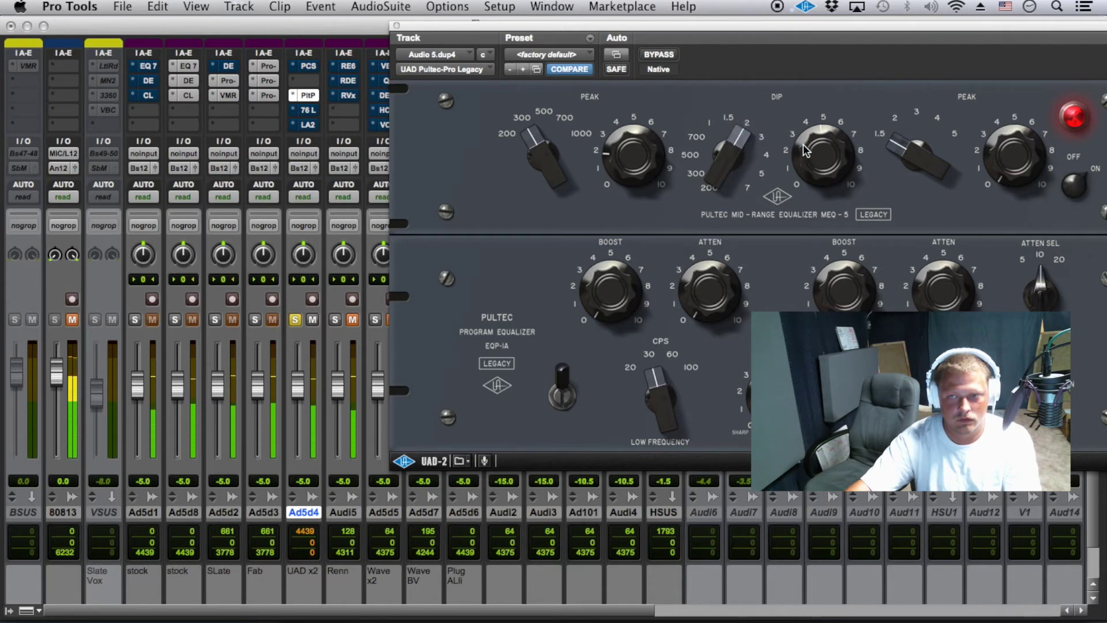
drag(806, 151, 780, 194)
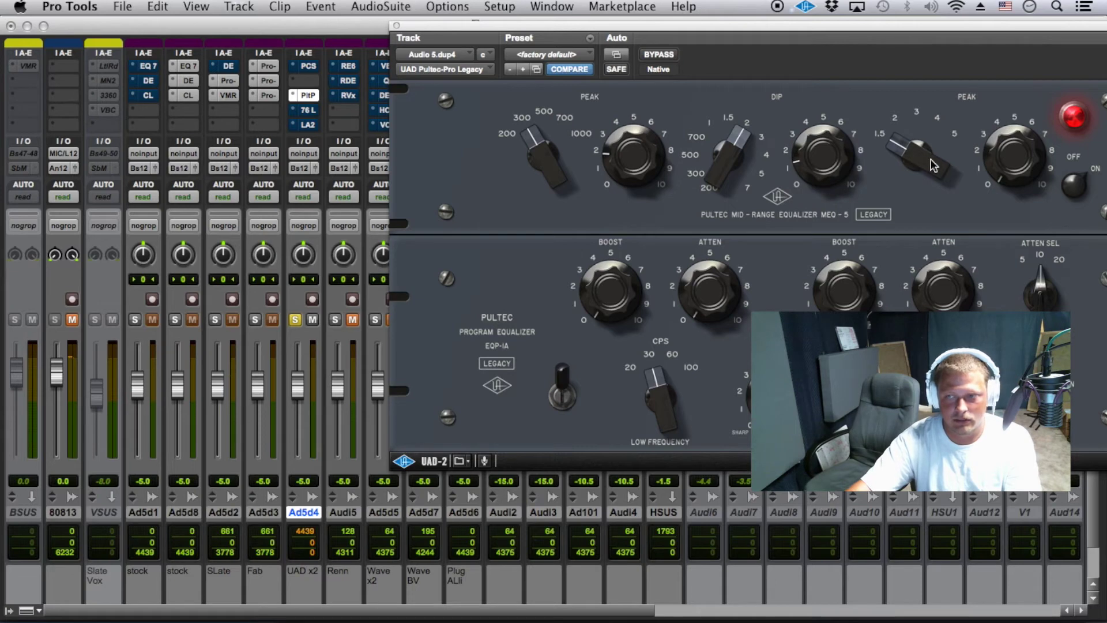
Try different frequencies for the MEQ-5 high peak during playback, settling on 3 with about 1.5 of boost.
drag(1018, 160, 1028, 125)
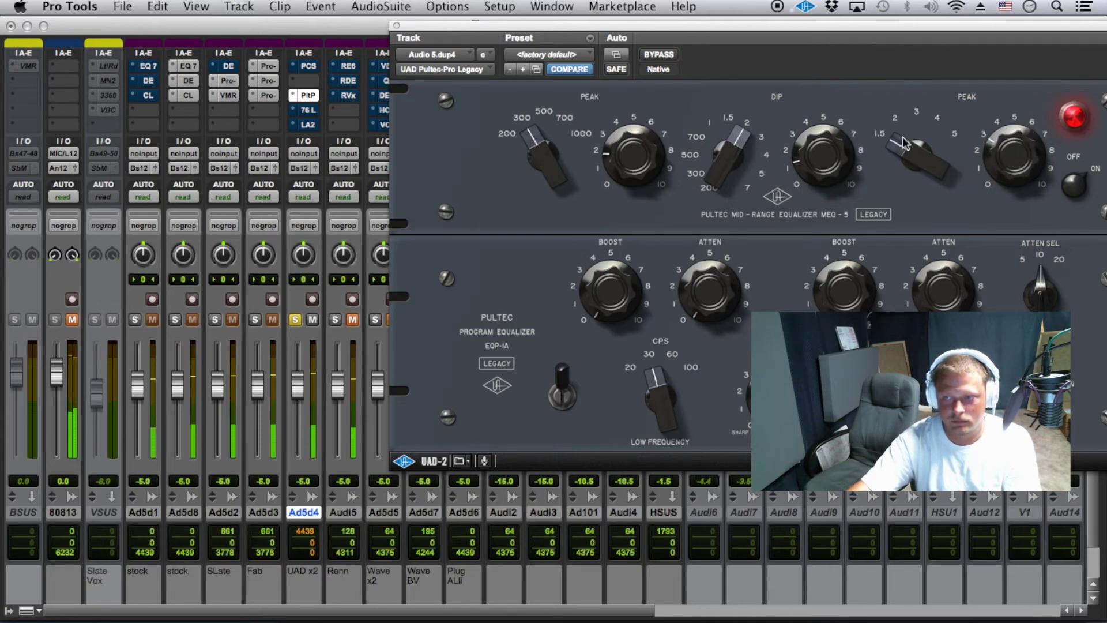
click(905, 142)
drag(905, 142, 945, 66)
click(1003, 149)
drag(1003, 149, 1005, 132)
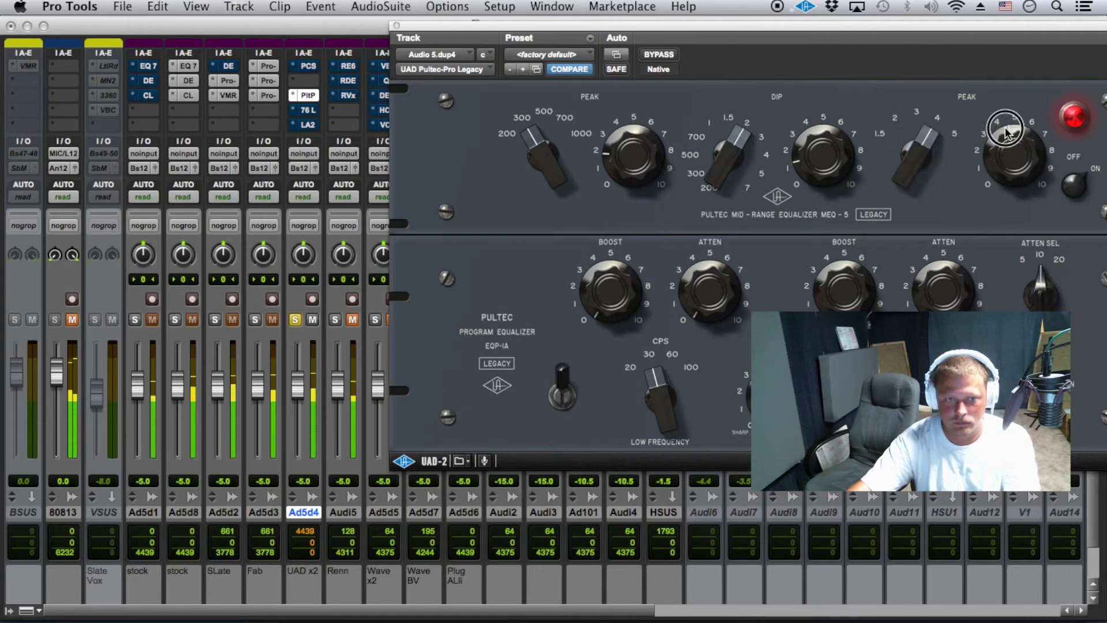
drag(931, 143, 925, 102)
mouse_move(987, 190)
mouse_down()
mouse_move(993, 198)
mouse_move(985, 193)
mouse_up()
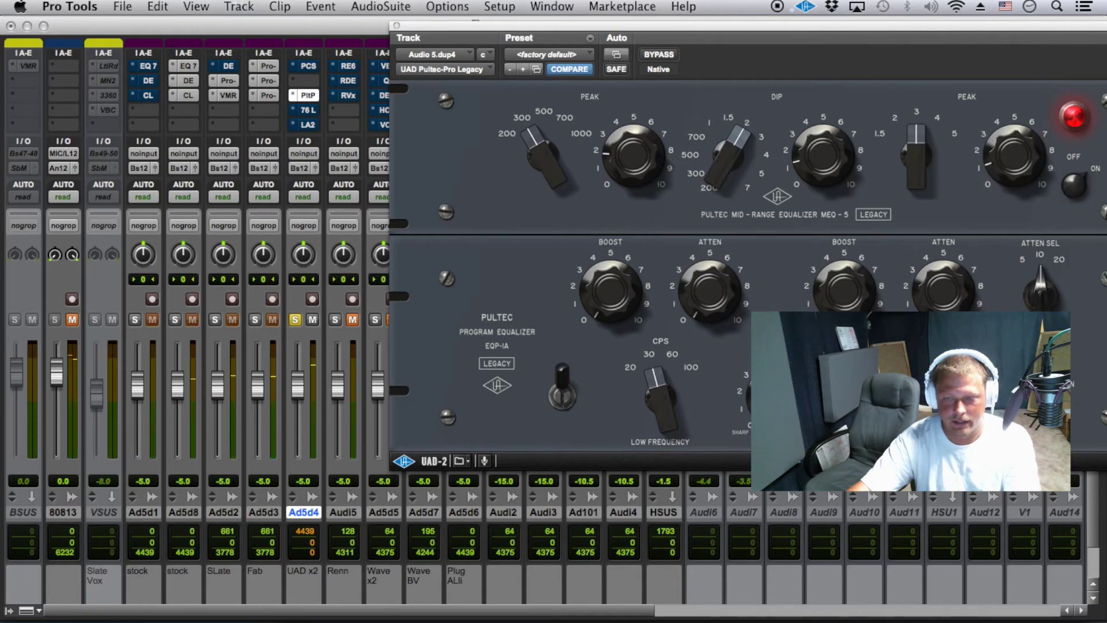
Raise both the low-frequency boost and attenuation on the EQP-1A, bringing the boost to about 8.
drag(588, 259, 615, 281)
click(616, 294)
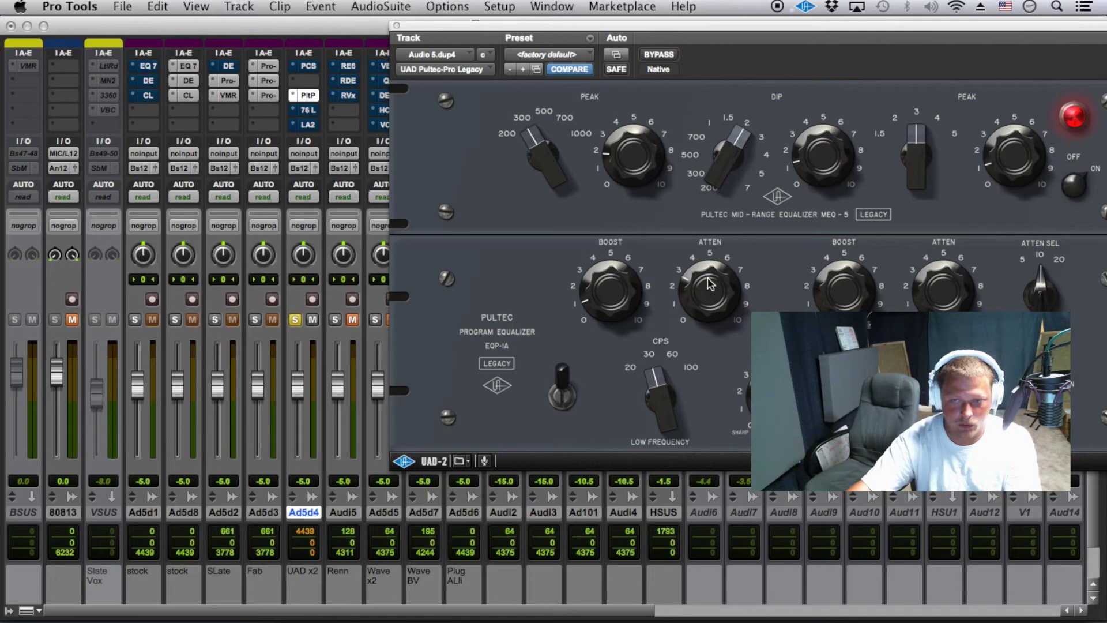
drag(704, 305, 659, 226)
drag(697, 276, 705, 263)
mouse_move(616, 315)
mouse_down()
mouse_move(627, 300)
mouse_move(601, 341)
mouse_move(600, 321)
mouse_move(624, 303)
mouse_up()
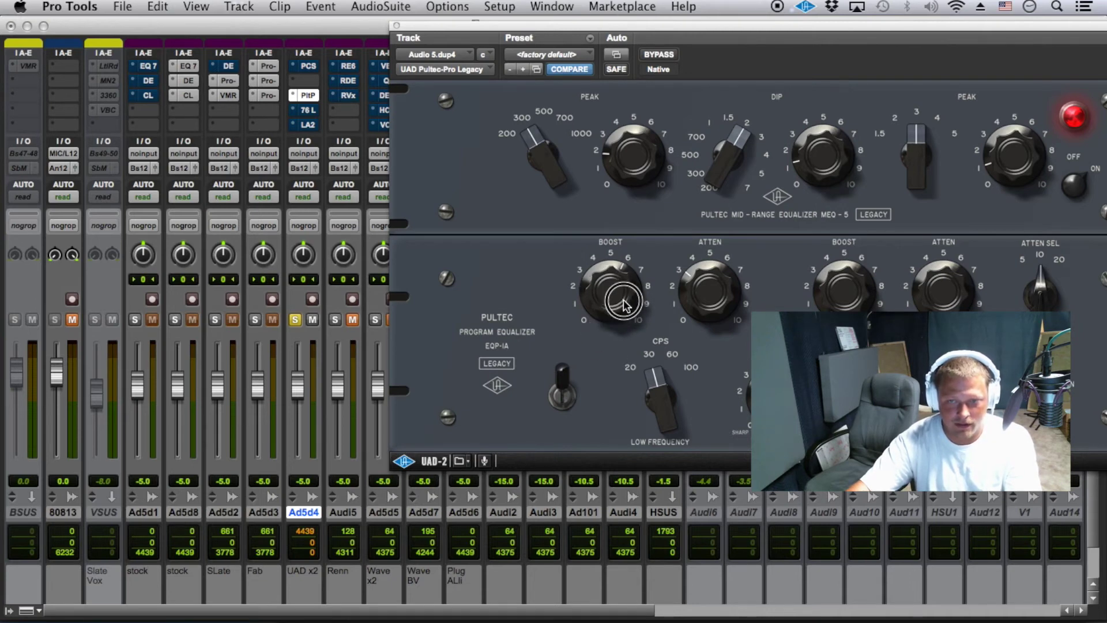
mouse_move(708, 306)
mouse_down()
mouse_move(710, 295)
mouse_move(711, 307)
mouse_up()
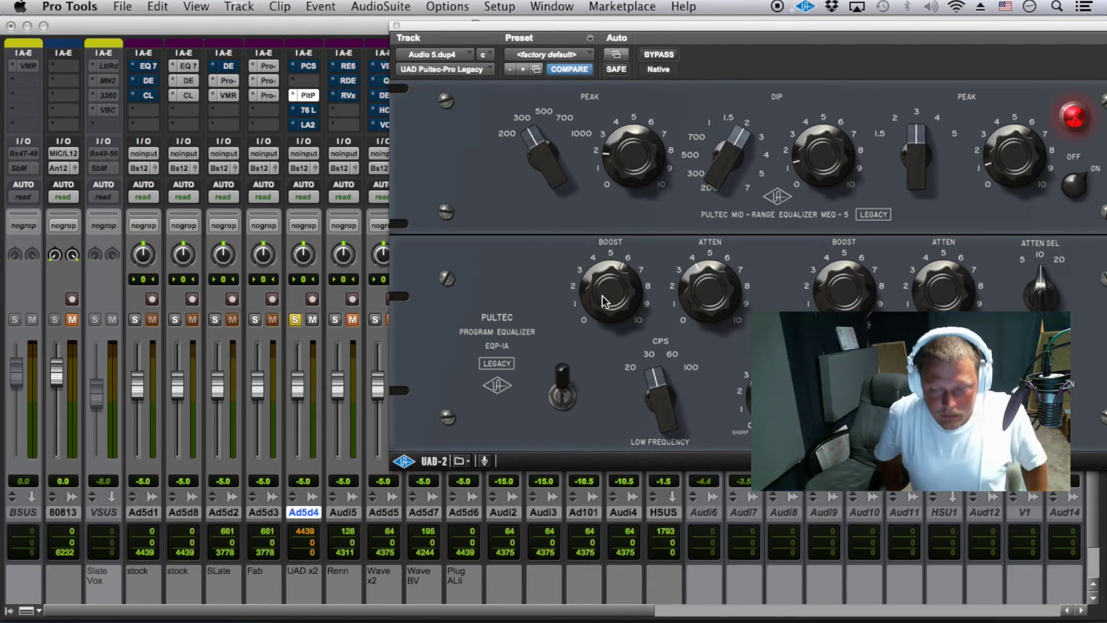
click(625, 271)
drag(625, 271, 662, 280)
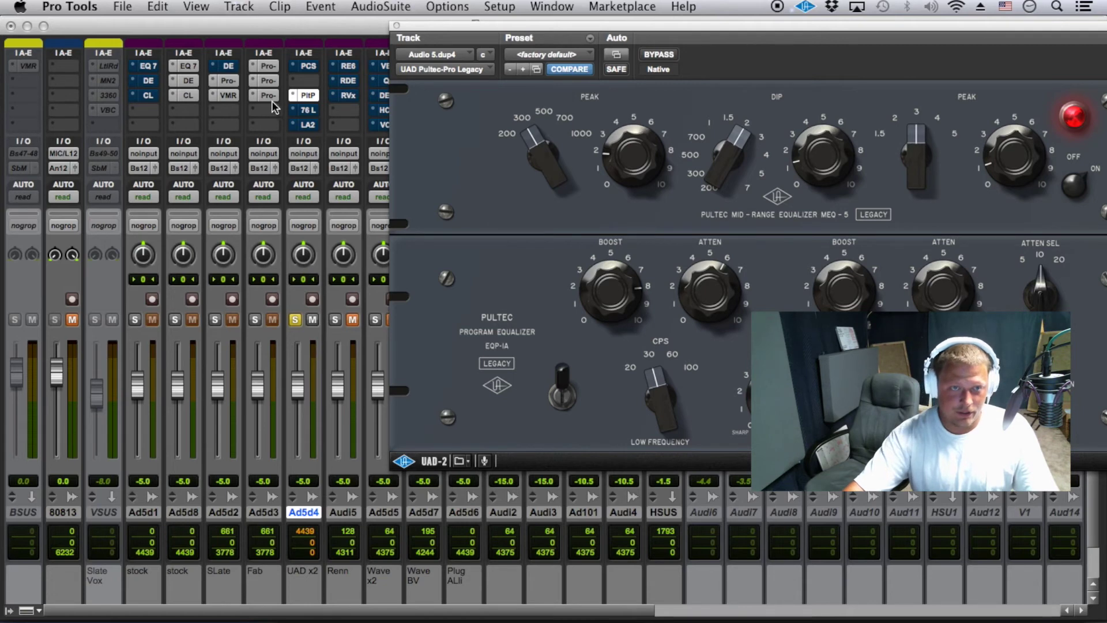
Open the UAD x2 track's 1176LN Legacy, raise its input to about 18, and try its output, attack and release controls.
click(302, 111)
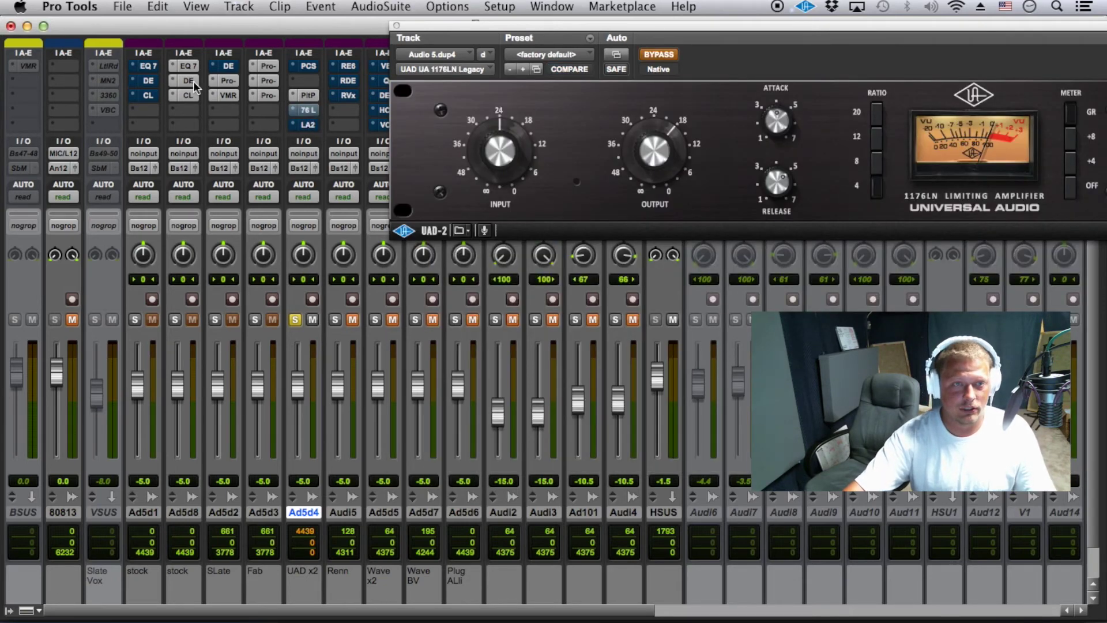
click(214, 96)
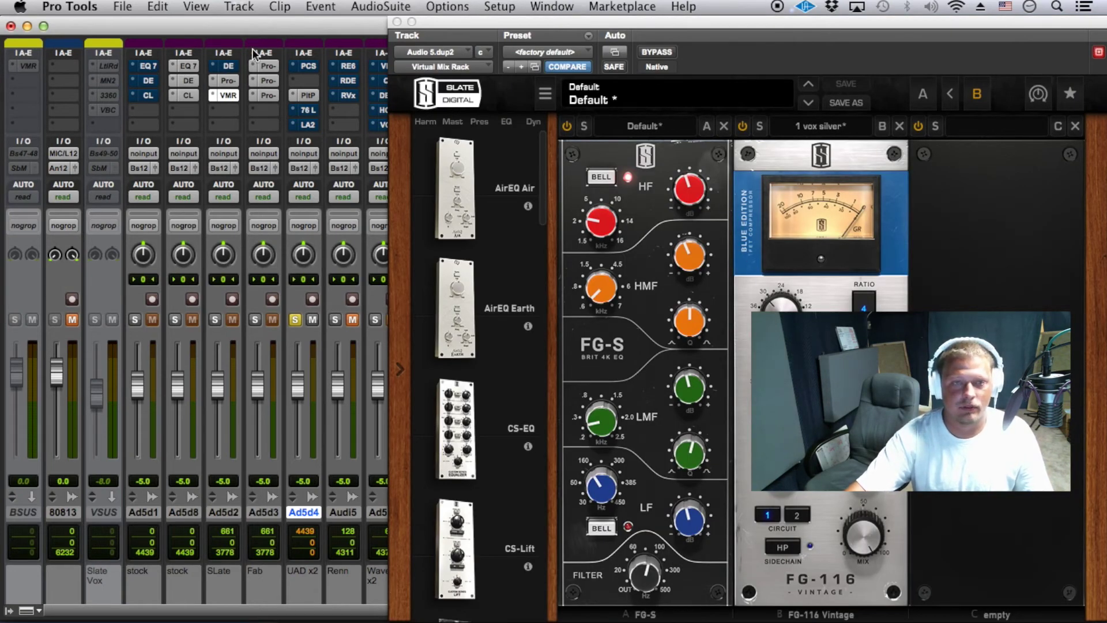
click(309, 110)
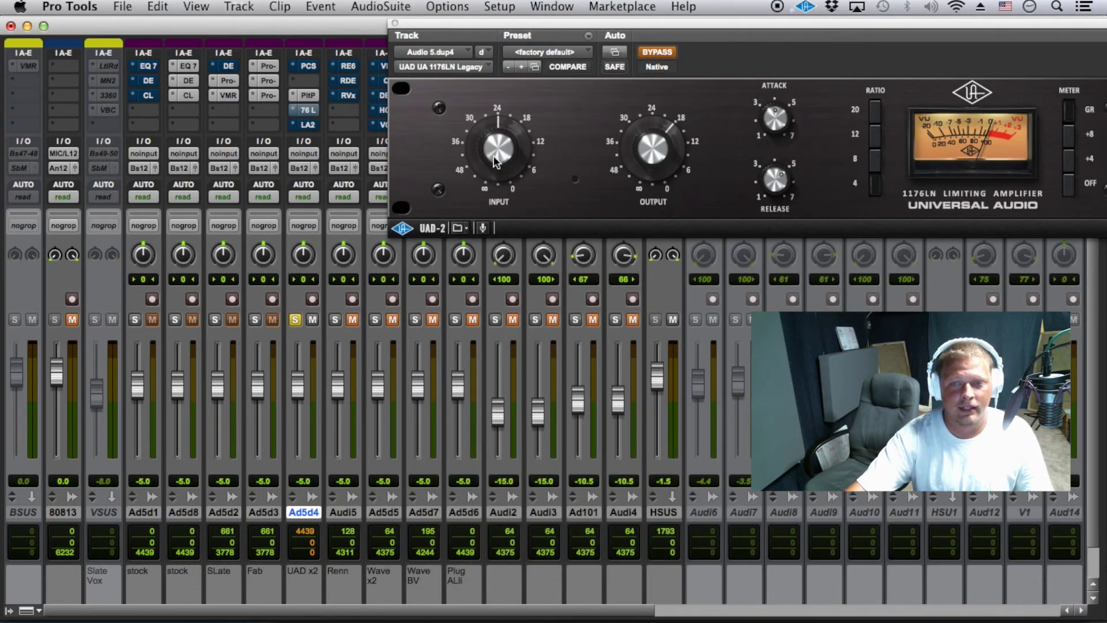
drag(497, 167, 498, 142)
drag(643, 147, 643, 138)
drag(766, 180, 781, 132)
drag(783, 113, 781, 119)
drag(782, 181, 784, 157)
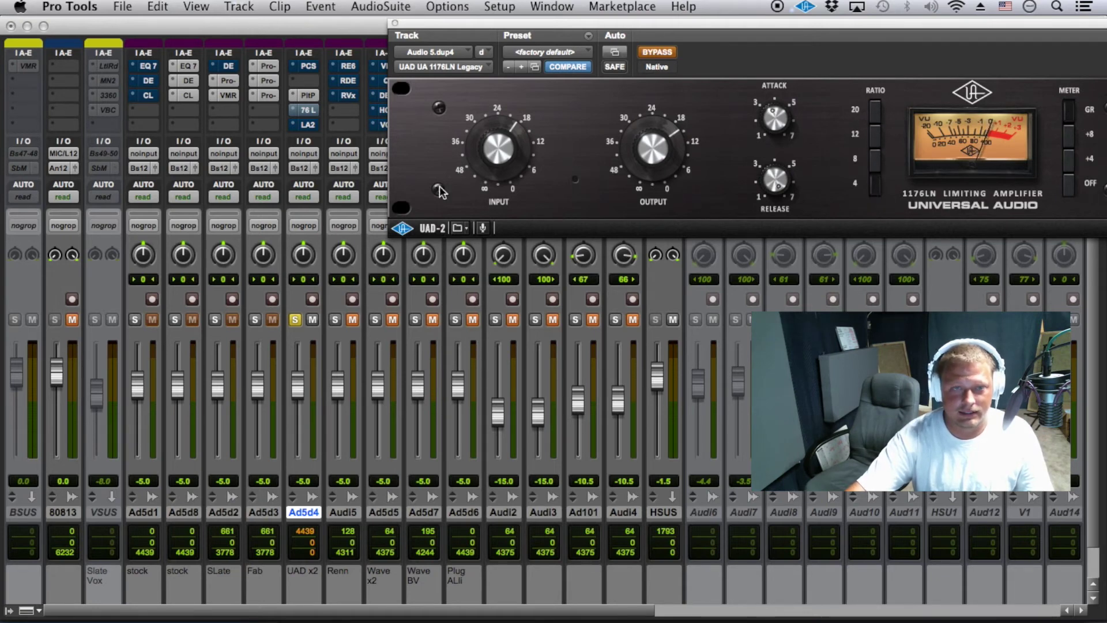
Switch the FG-116 Vintage compressor on the SLate track to circuit 2 and close the Virtual Mix Rack.
click(235, 95)
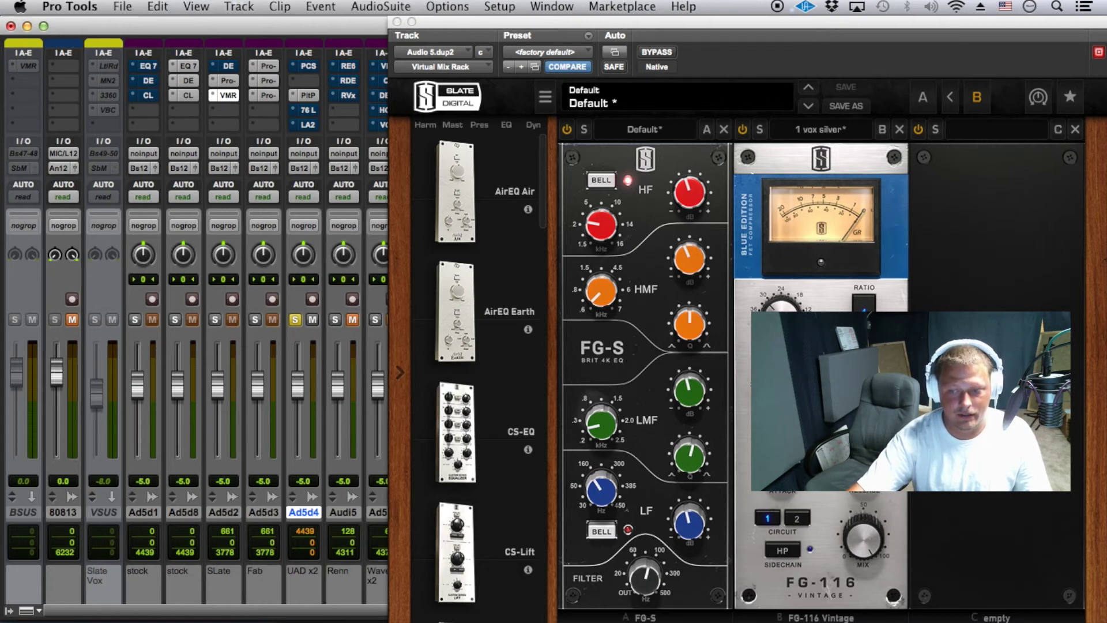
click(787, 519)
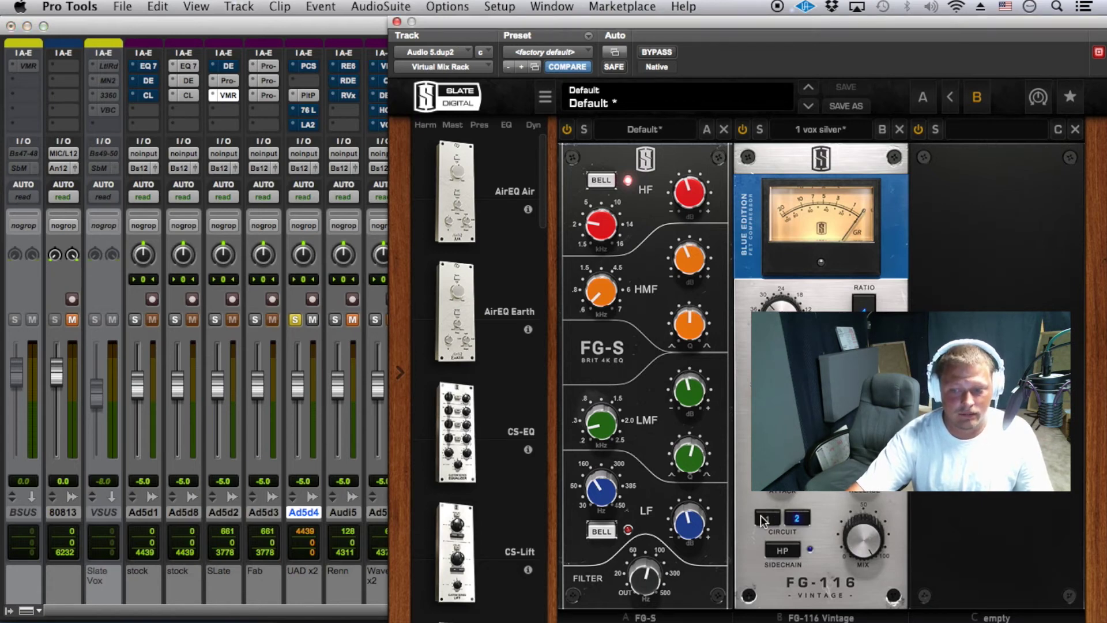
click(398, 22)
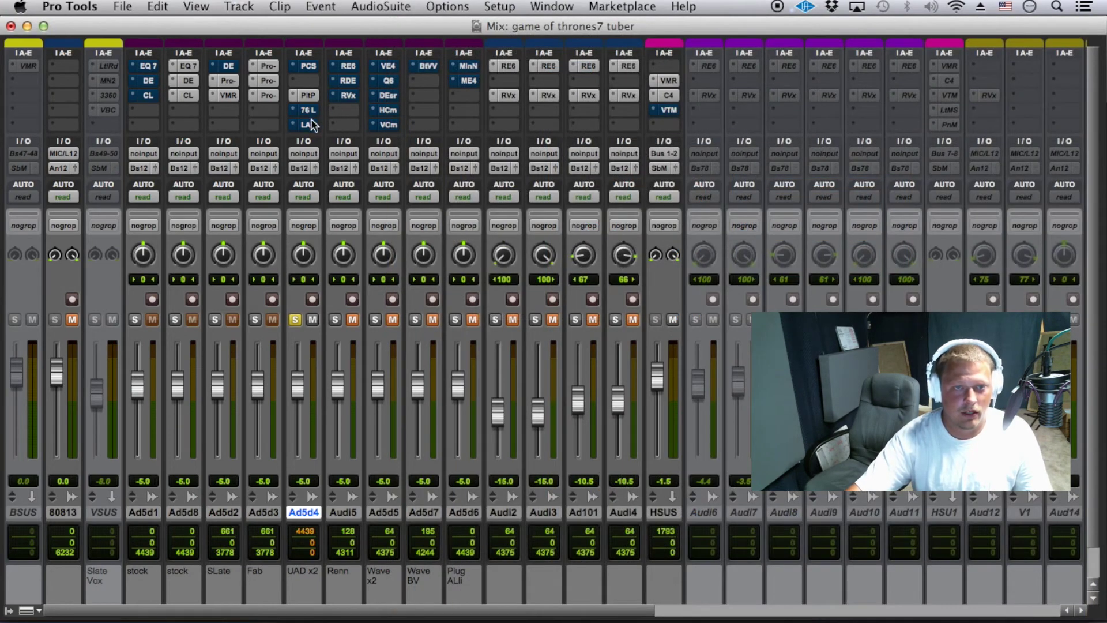
Open the UAD x2 track's Teletronix LA-2A Silver and set both gain and peak reduction to about 40.
click(310, 123)
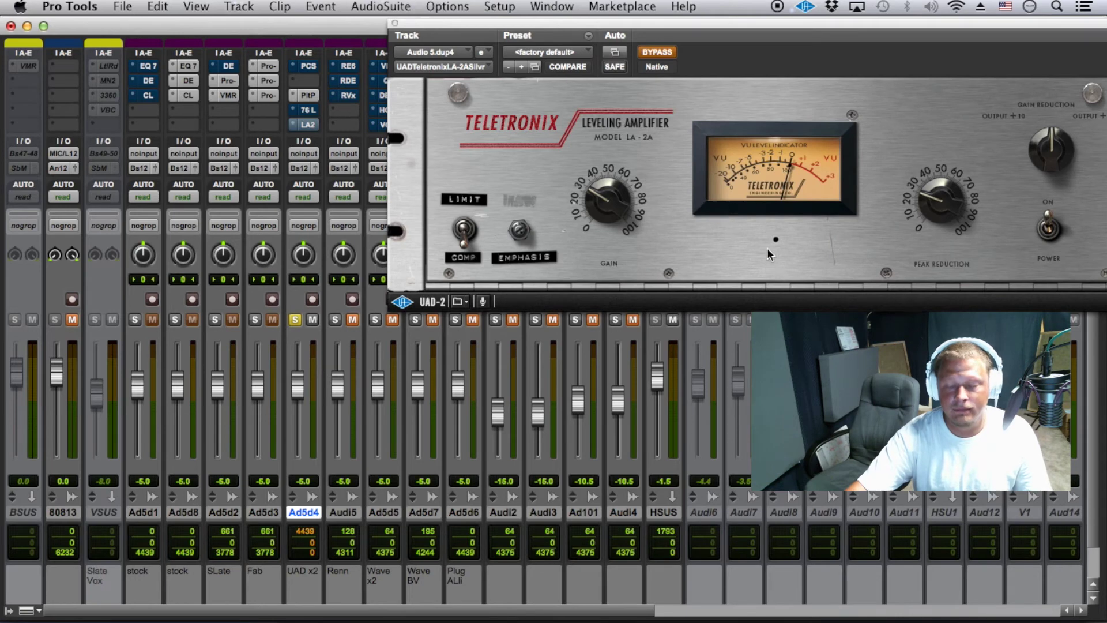
drag(923, 215, 952, 183)
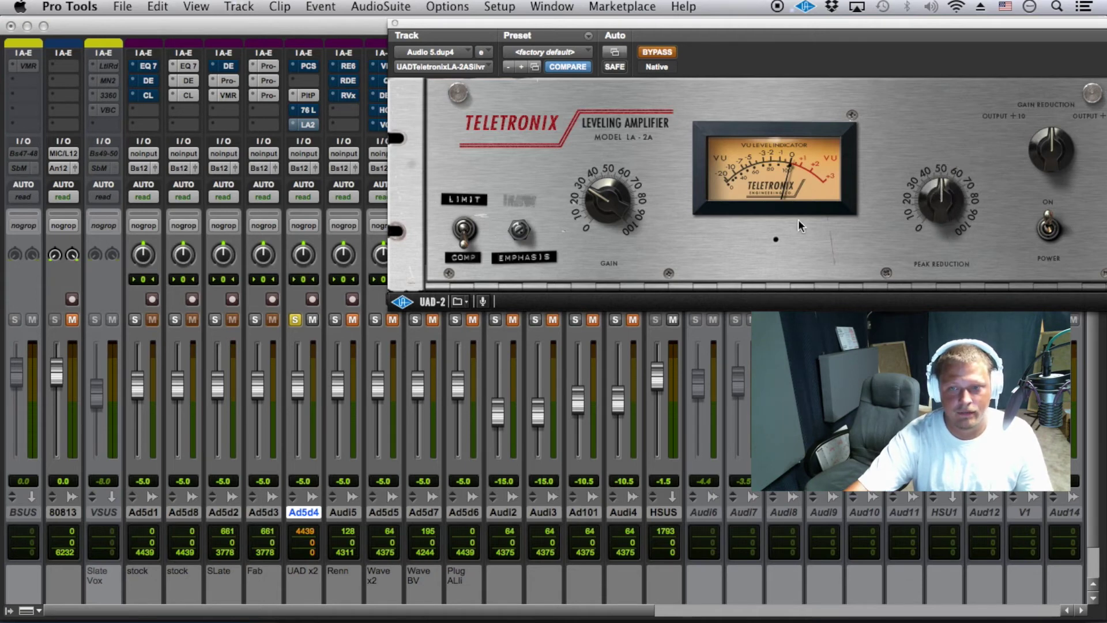
drag(584, 209, 593, 202)
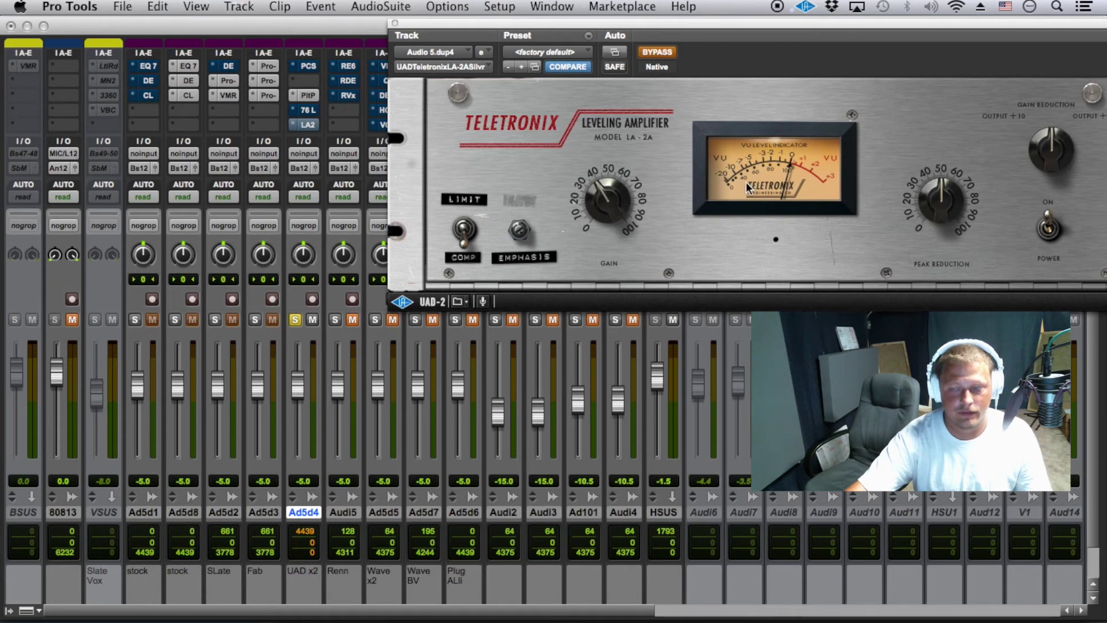
drag(922, 185, 870, 215)
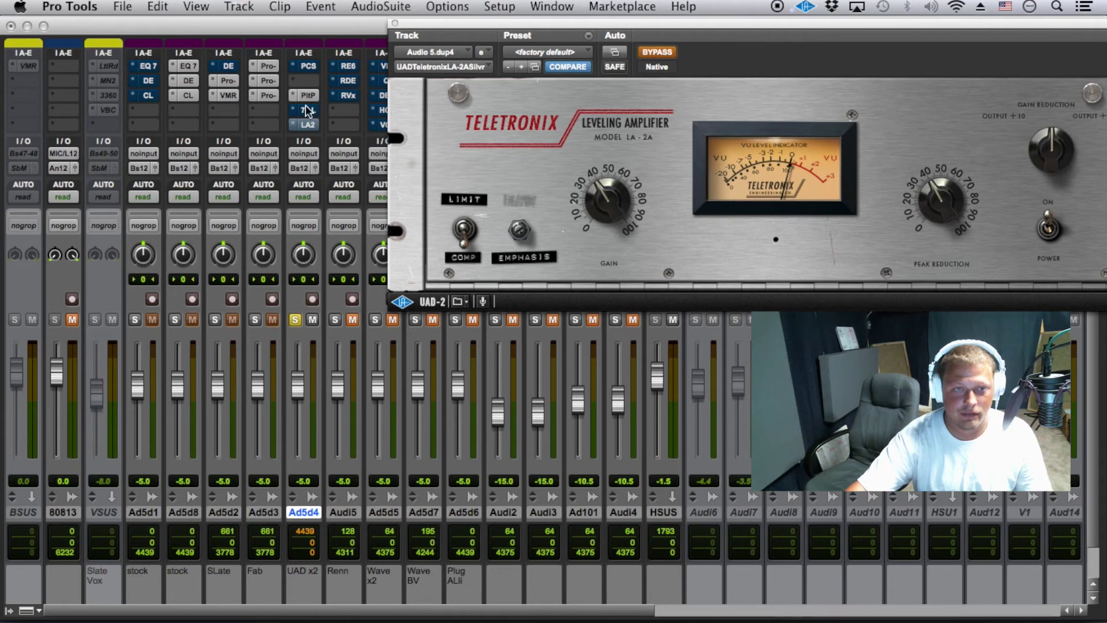
Show the 1176LN and LA-2A together, with the 1176LN above and both clear of the UAD x2 track's inserts.
drag(1023, 35, 828, 275)
click(958, 294)
click(308, 110)
drag(451, 261, 456, 36)
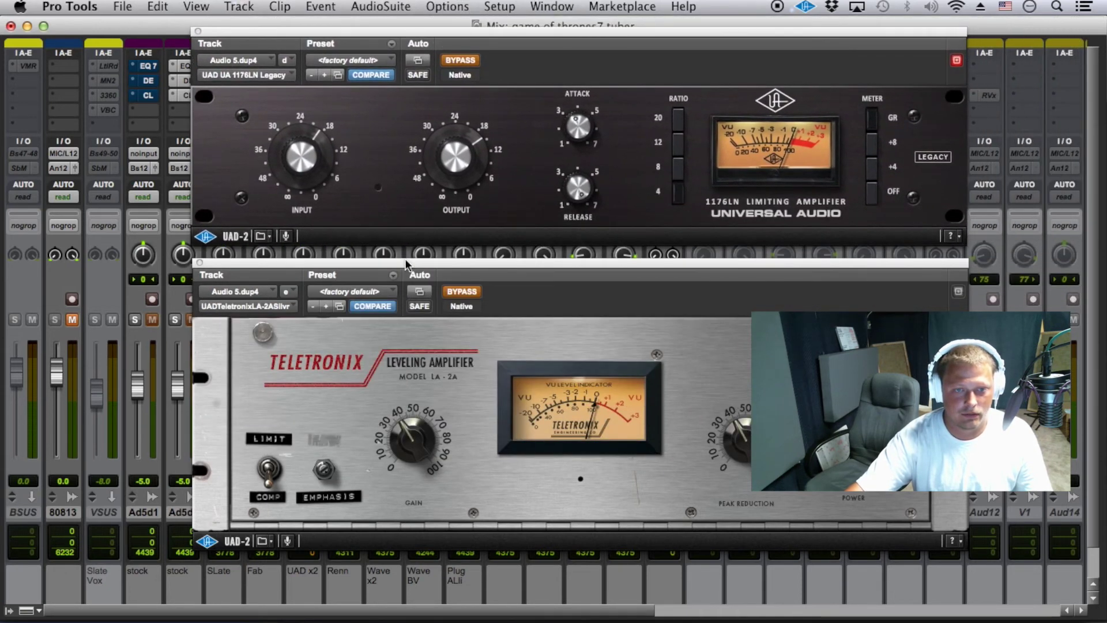
drag(405, 261, 695, 252)
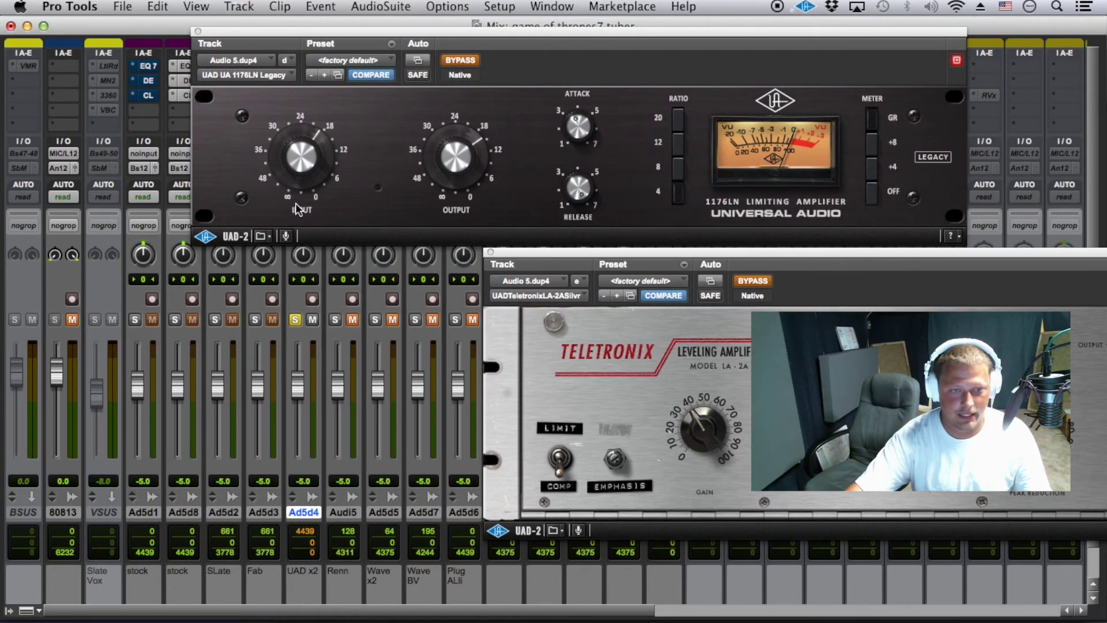
drag(321, 29, 526, 25)
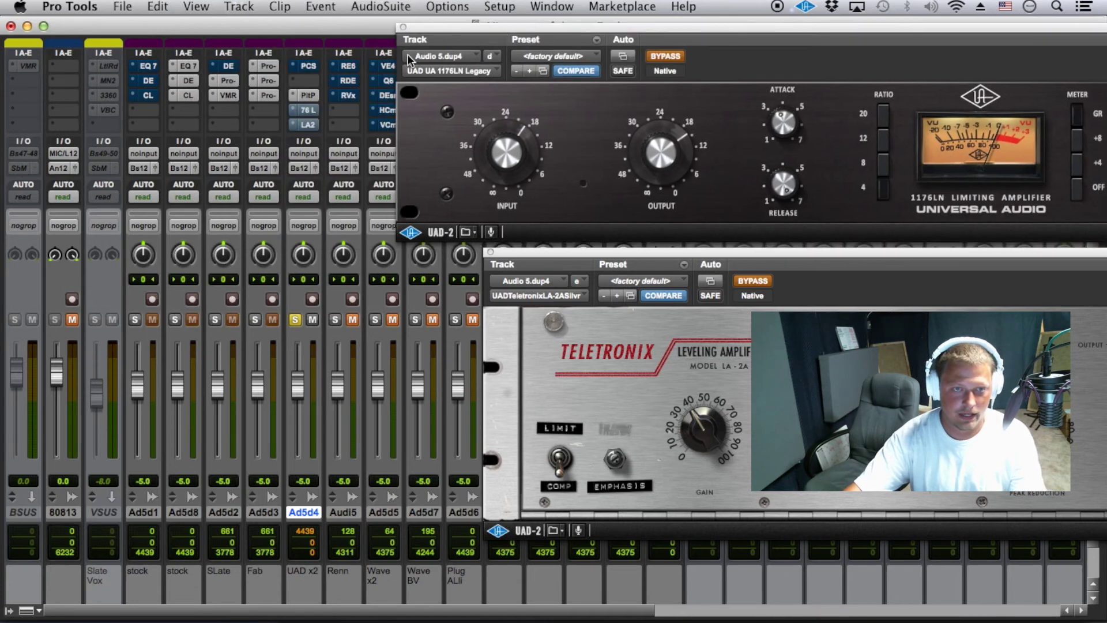
Activate the 1176LN and LA-2A on the UAD x2 track and align their windows for watching both meters during playback.
super+click(313, 112)
super+click(308, 123)
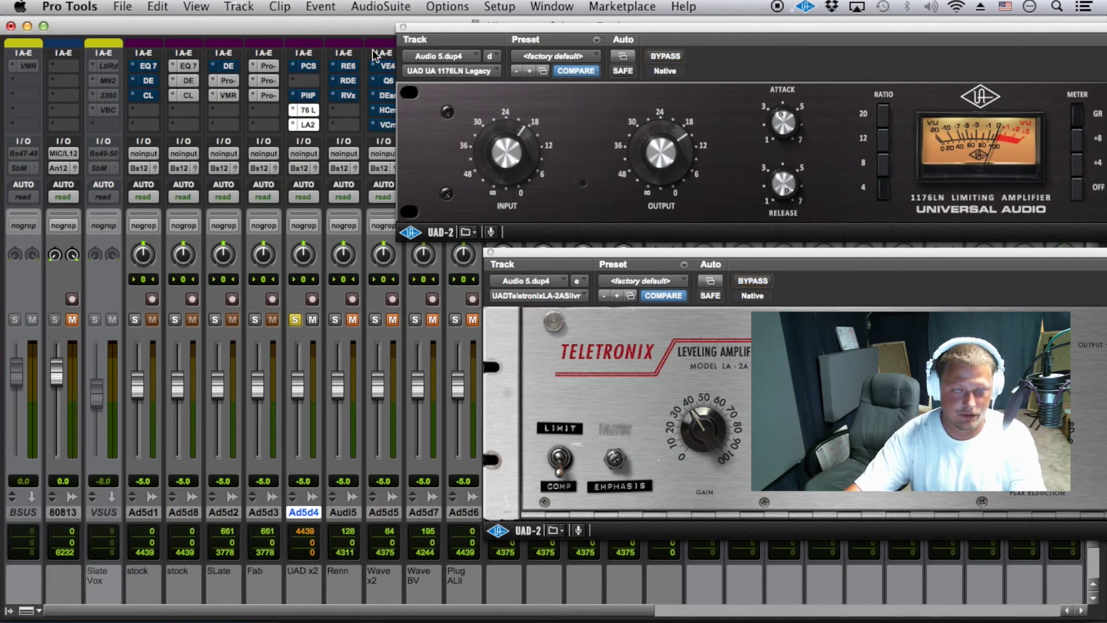
drag(424, 29, 375, 21)
drag(517, 265, 387, 258)
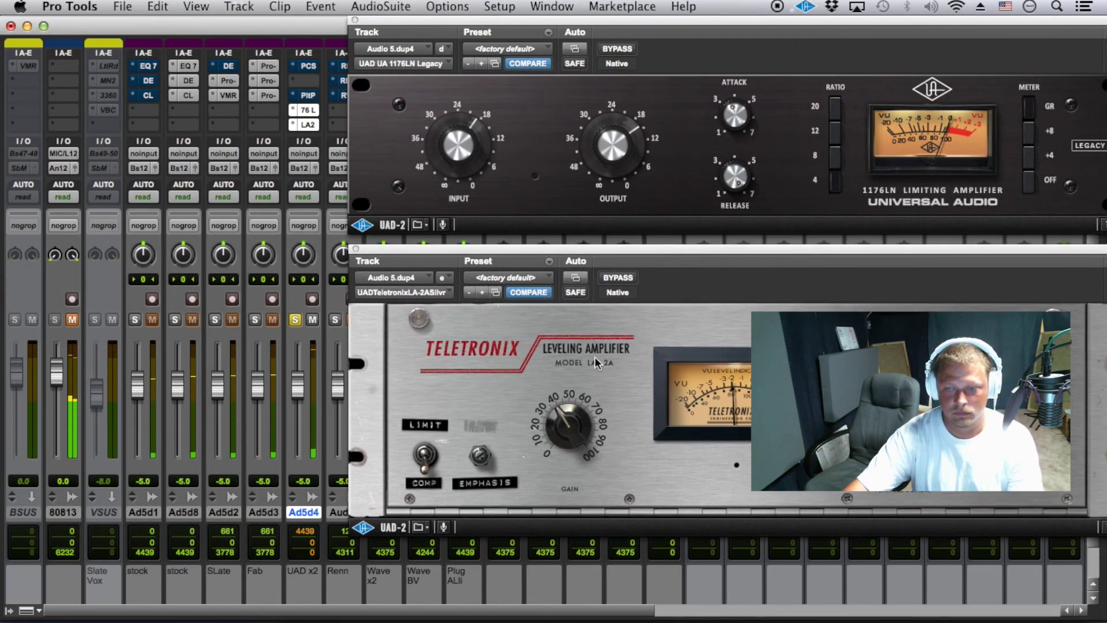
Bypass the LA-2A, then fine-tune the 1176LN's attack and release during playback and lower its input to about 22.
click(623, 278)
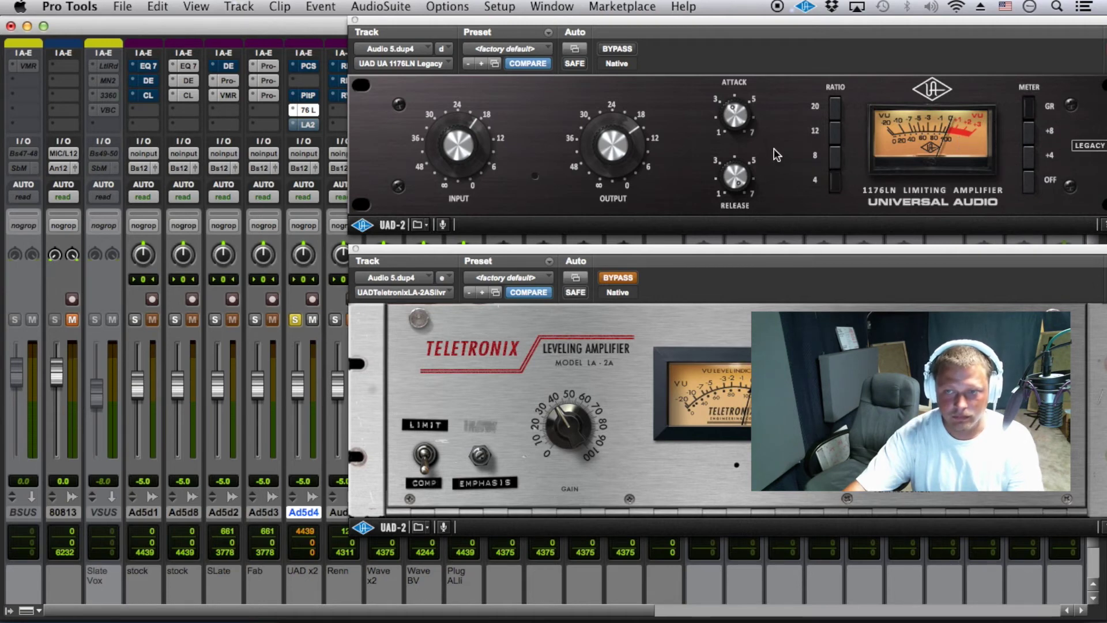
drag(727, 105, 726, 109)
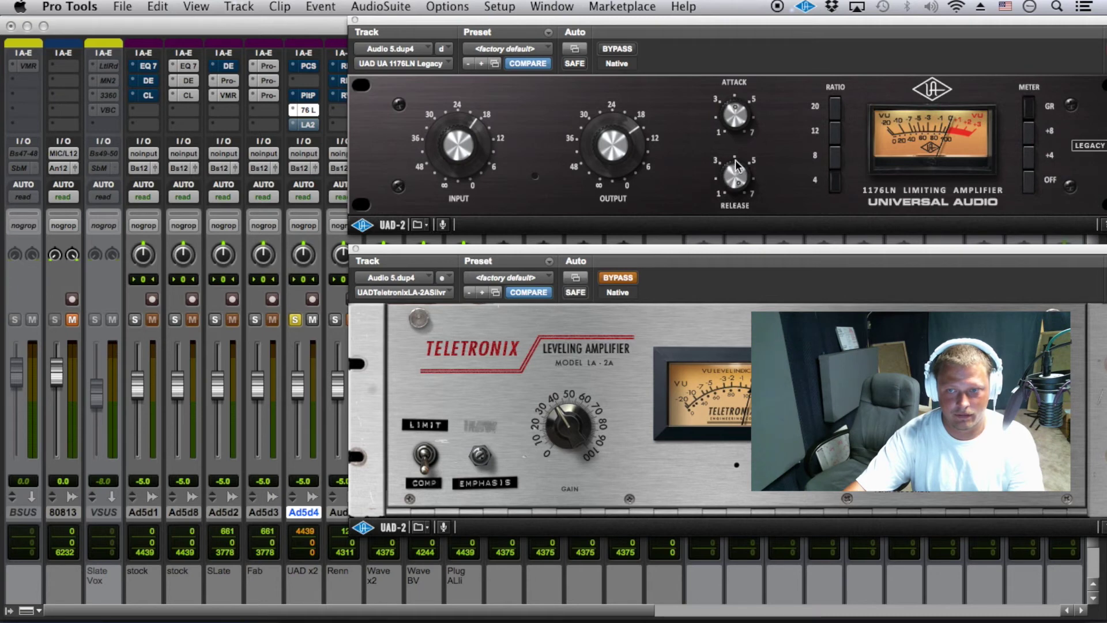
key(space)
drag(732, 120, 712, 206)
click(784, 6)
drag(740, 121, 744, 143)
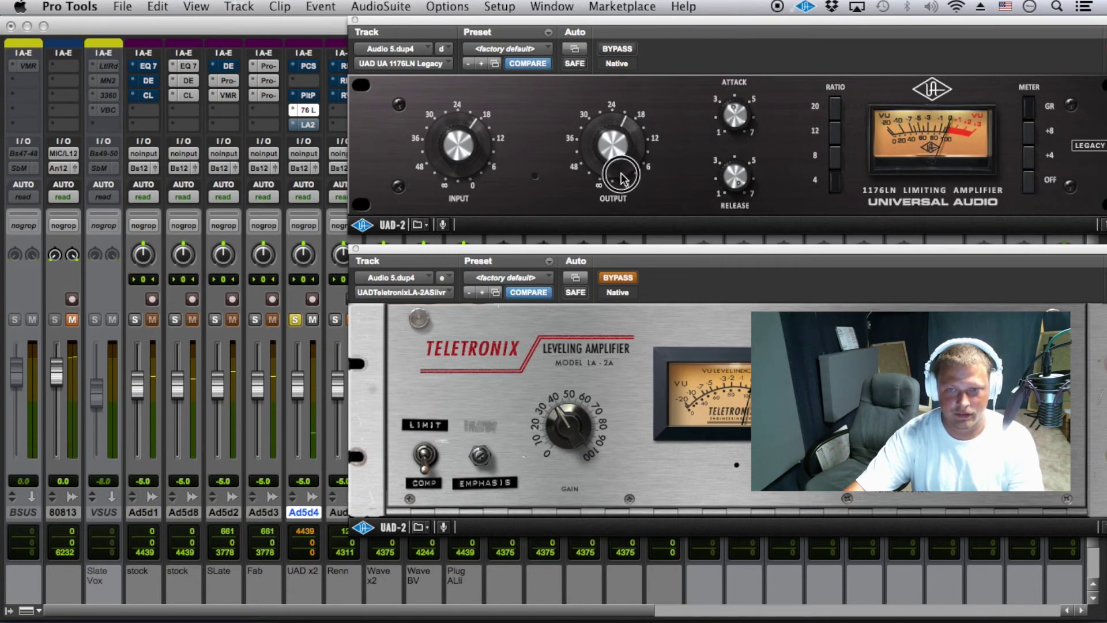
drag(460, 164, 461, 168)
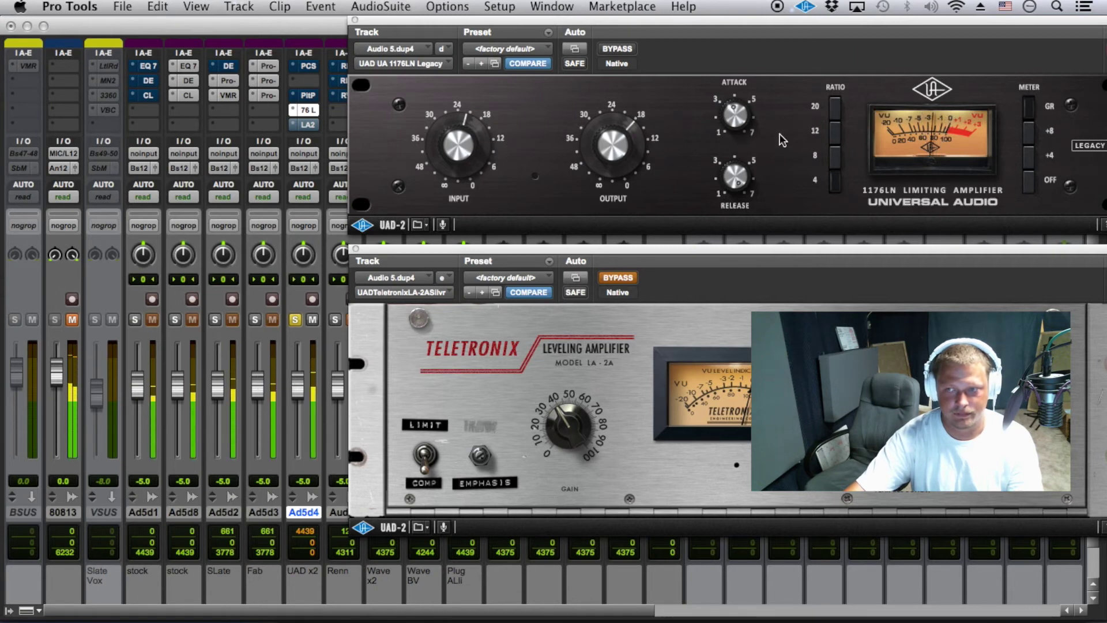
mouse_move(743, 124)
mouse_down()
mouse_move(706, 223)
mouse_move(725, 173)
mouse_move(721, 133)
mouse_move(733, 138)
mouse_up()
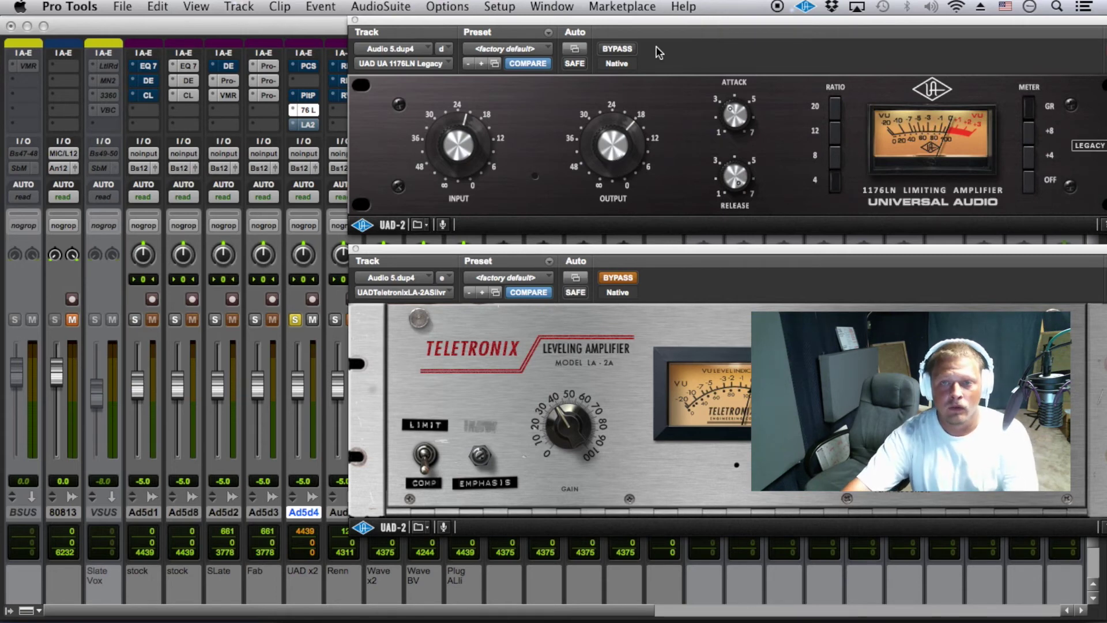
Bypass the 1176LN, activate the LA-2A, and lower the LA-2A's gain to about 25 during playback.
click(618, 47)
click(617, 278)
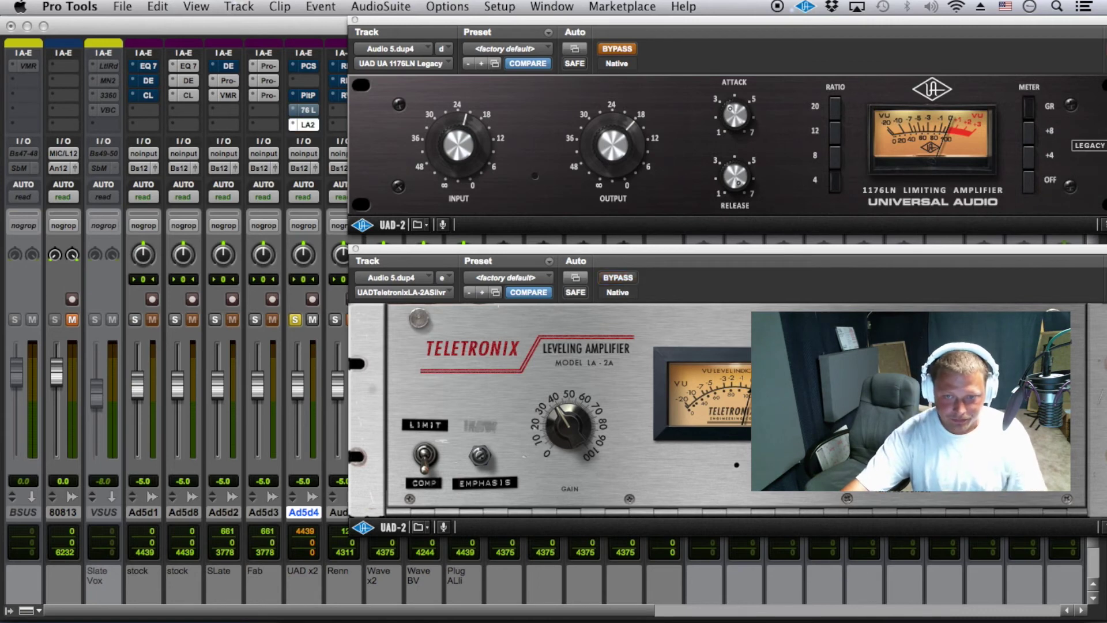
key(space)
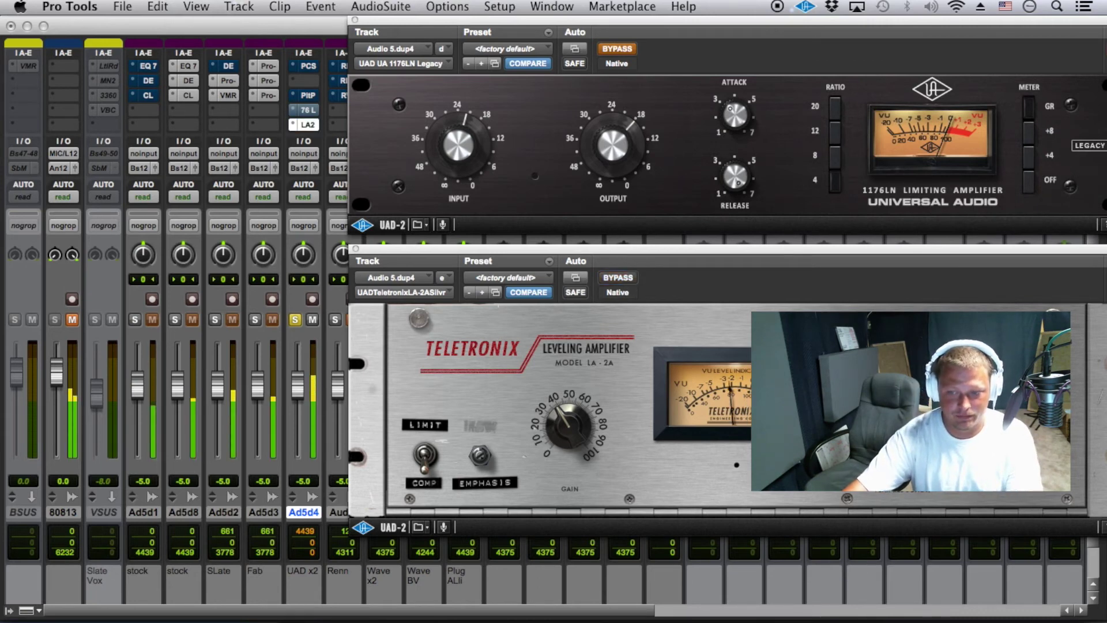
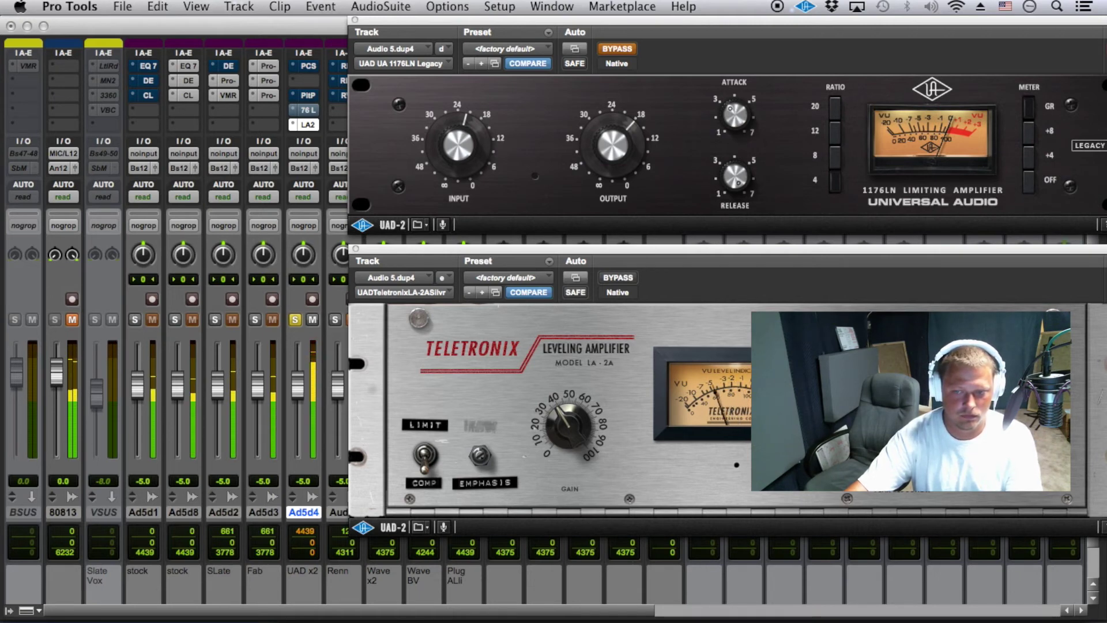
drag(569, 439, 572, 443)
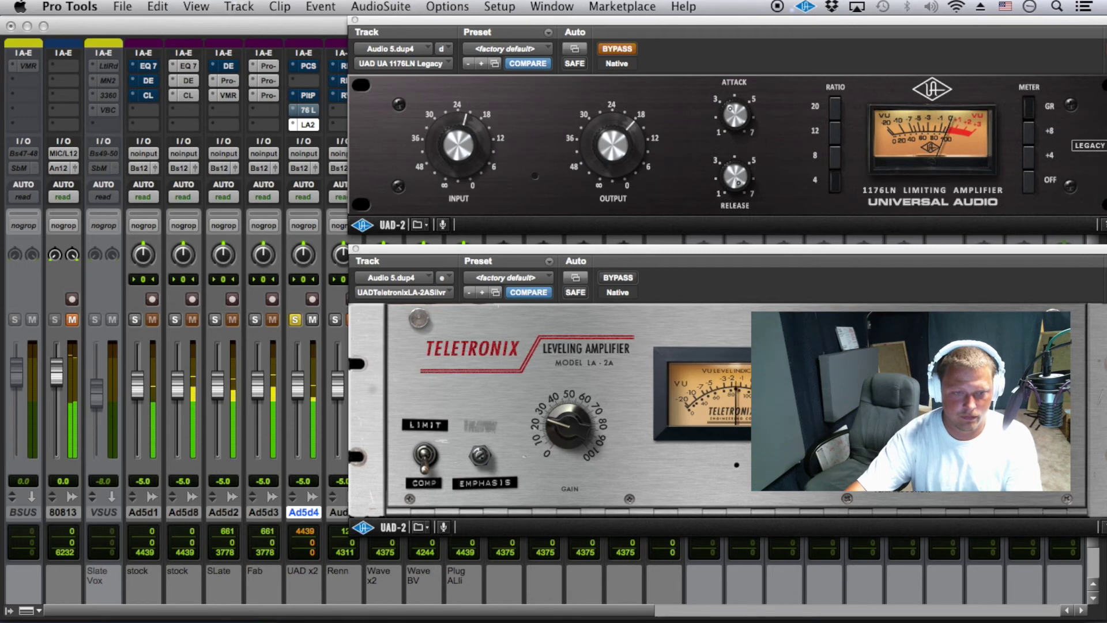
drag(570, 420, 571, 413)
key(space)
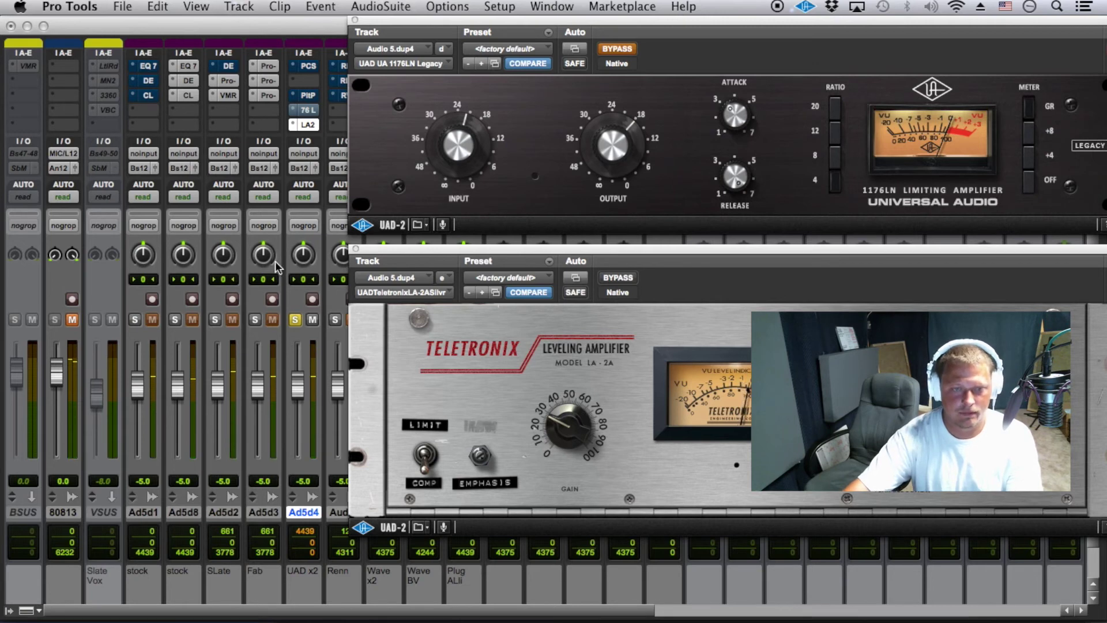
Alternate between the 1176LN and LA-2A during playback, trimming the 1176LN's output slightly and ending with only the 1176LN active.
key(space)
super+click(308, 111)
super+click(307, 112)
super+click(308, 123)
super+click(309, 111)
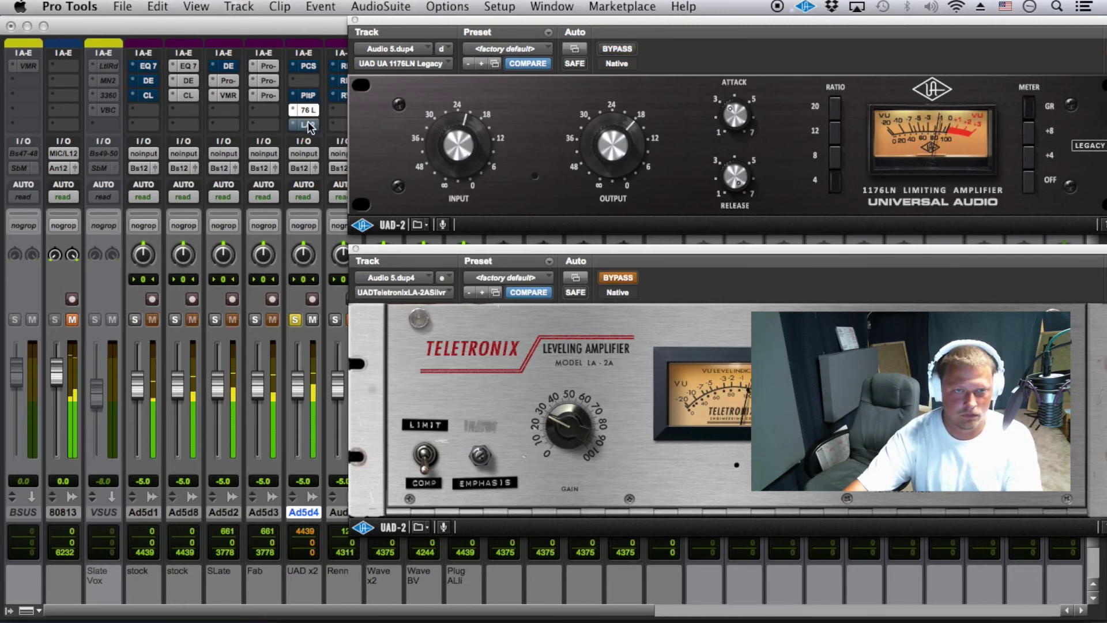
drag(603, 162, 600, 165)
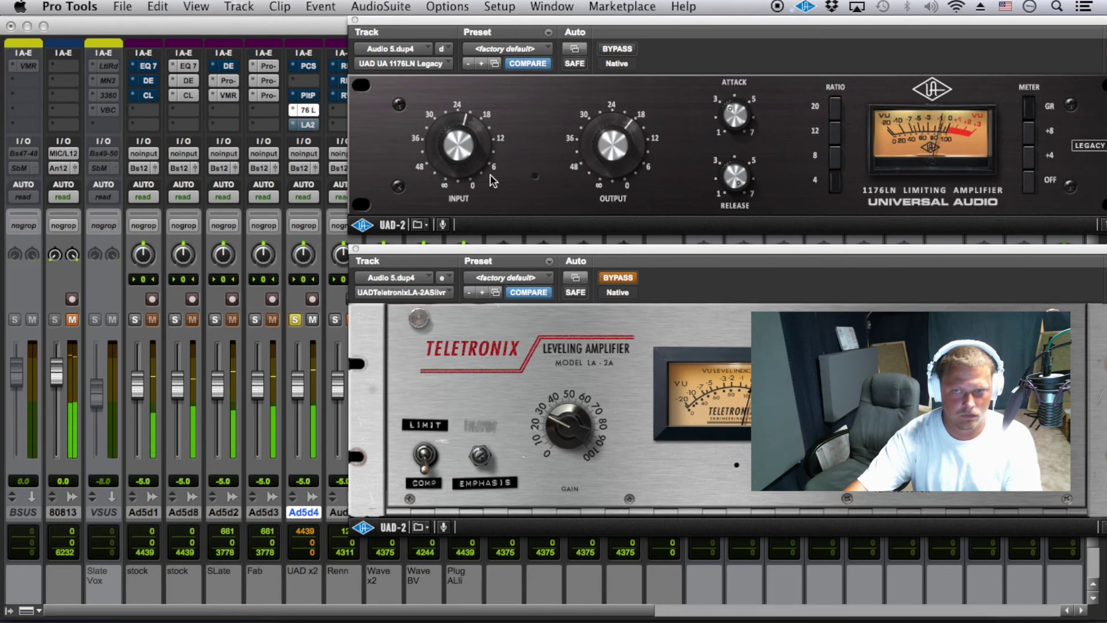
super+click(307, 125)
super+click(308, 110)
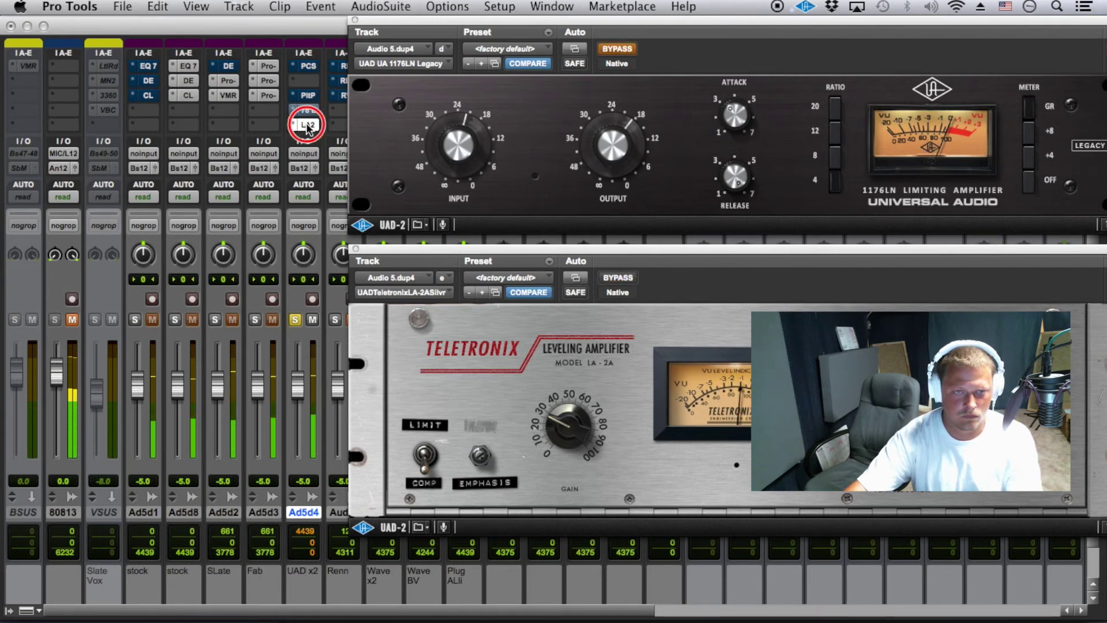
super+click(307, 124)
super+click(308, 110)
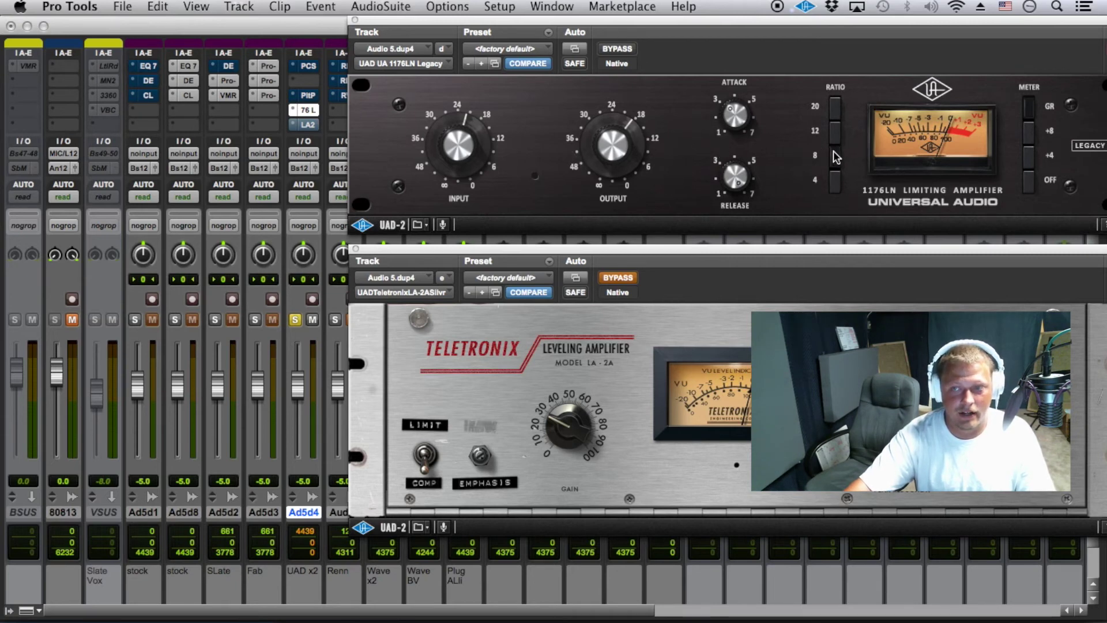
click(832, 181)
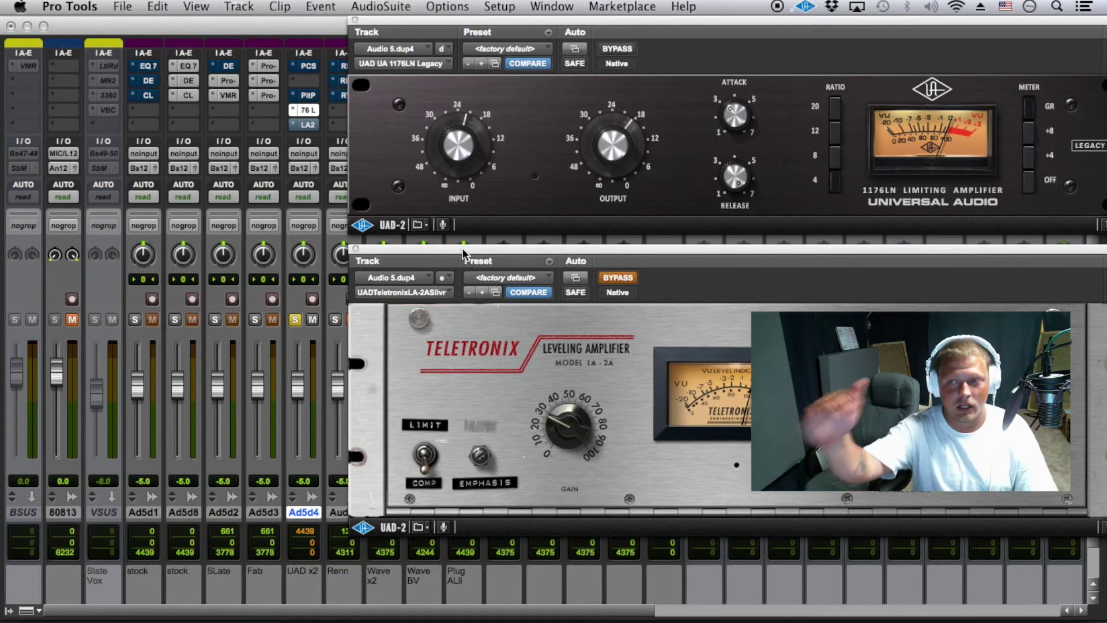
Switch to the UAD Console and examine the 1176LN, LA-2A and Neve 33609 settings on the Analog 1 channel.
mouse_move(852, 600)
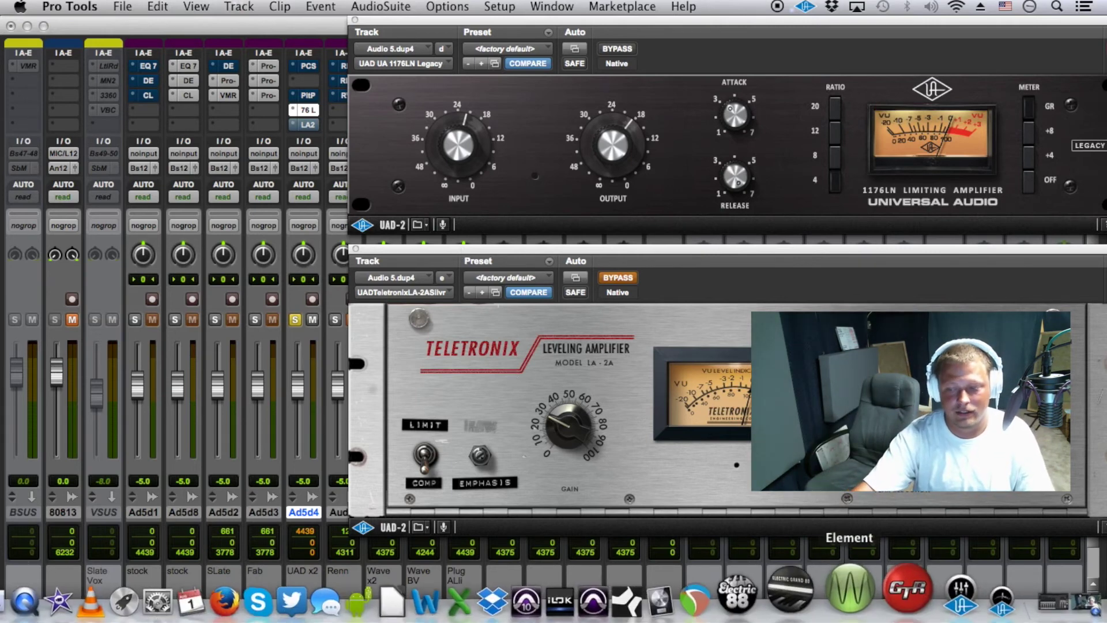
click(917, 588)
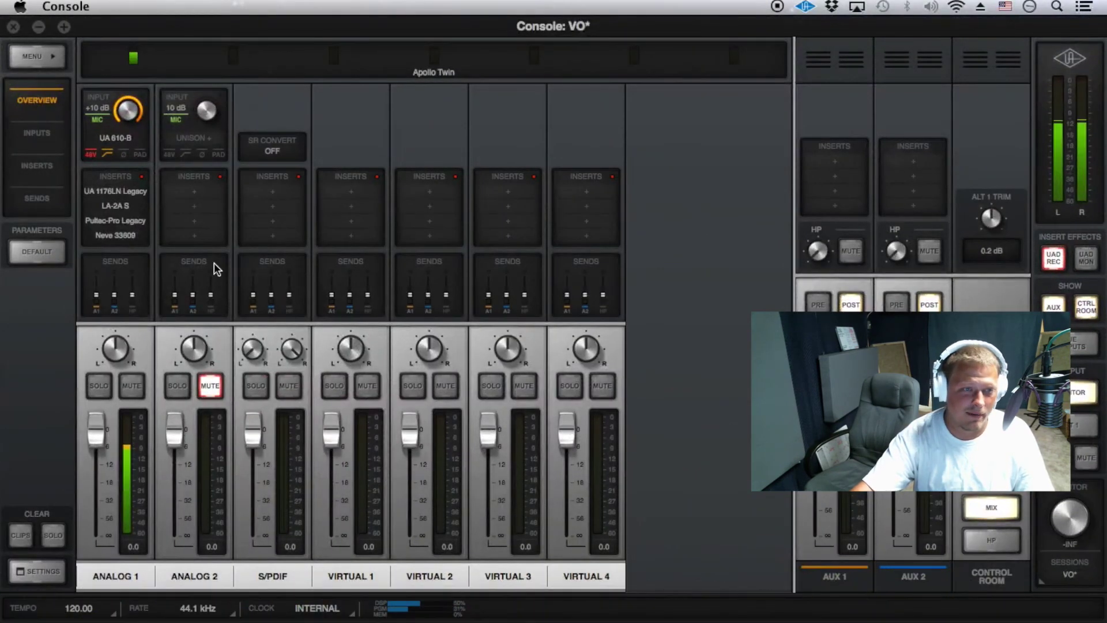
mouse_move(132, 195)
click(129, 196)
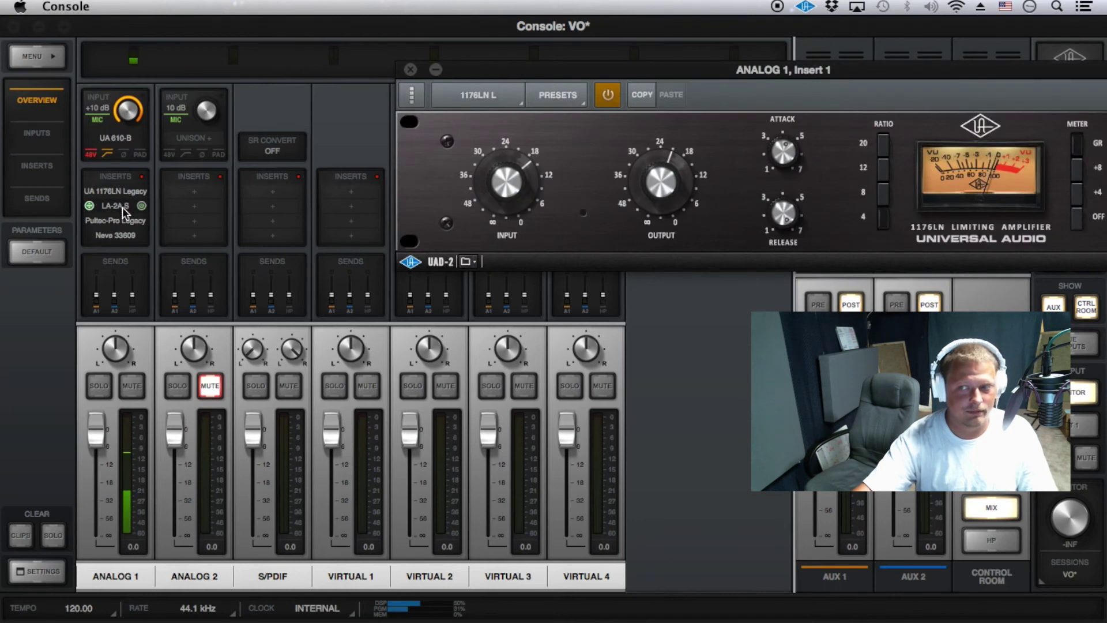
click(132, 206)
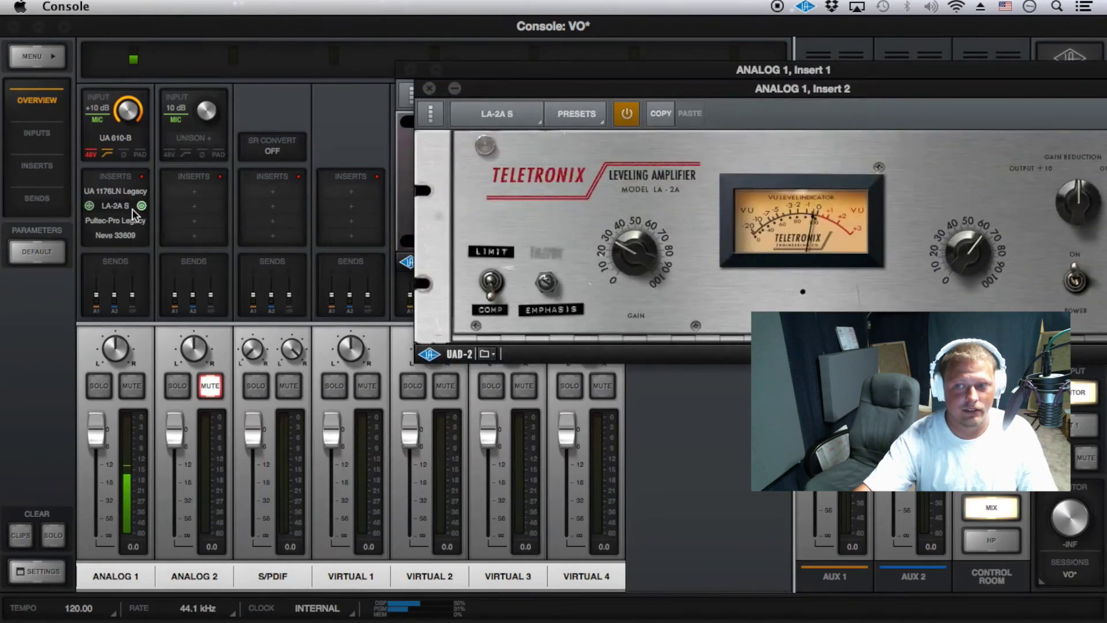
click(115, 234)
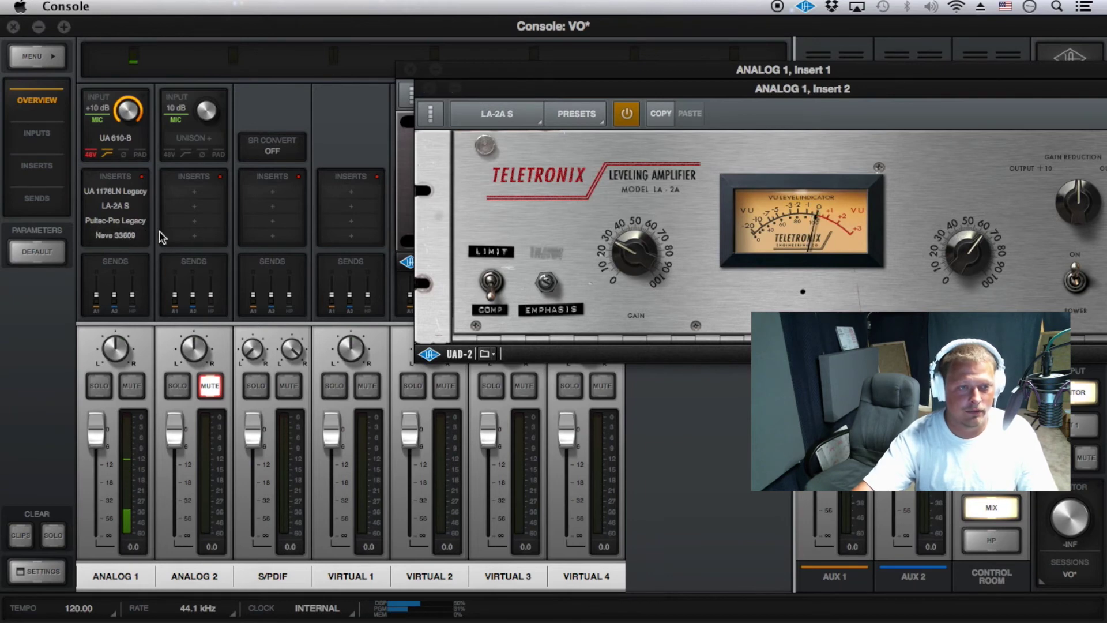
click(124, 234)
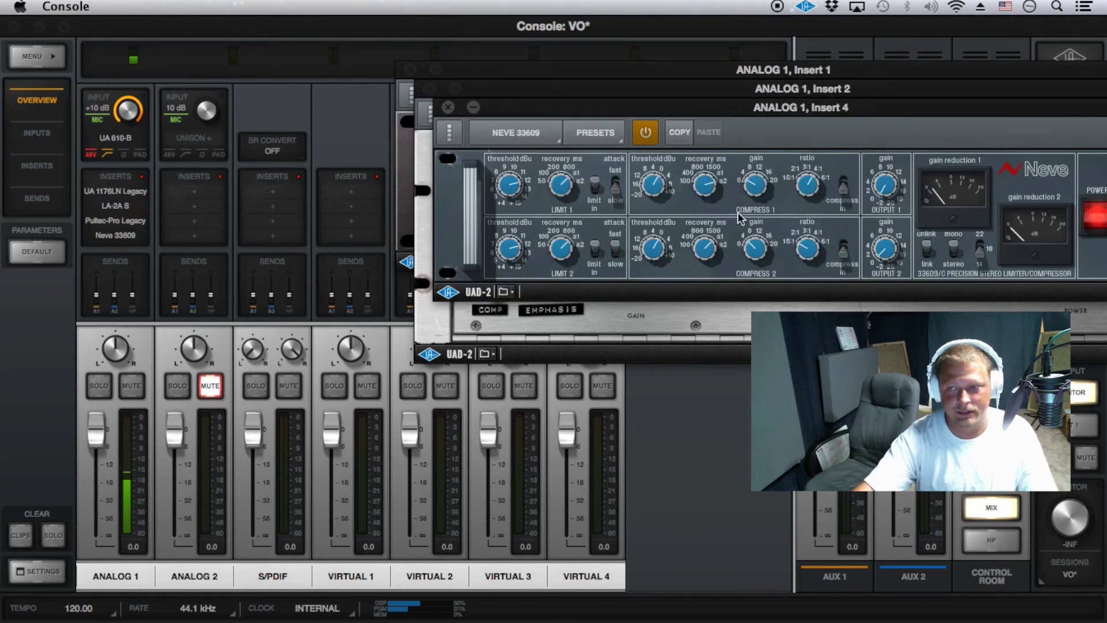
Close the three Analog 1 plug-in windows and return to the Pro Tools session.
click(448, 108)
click(430, 90)
click(411, 70)
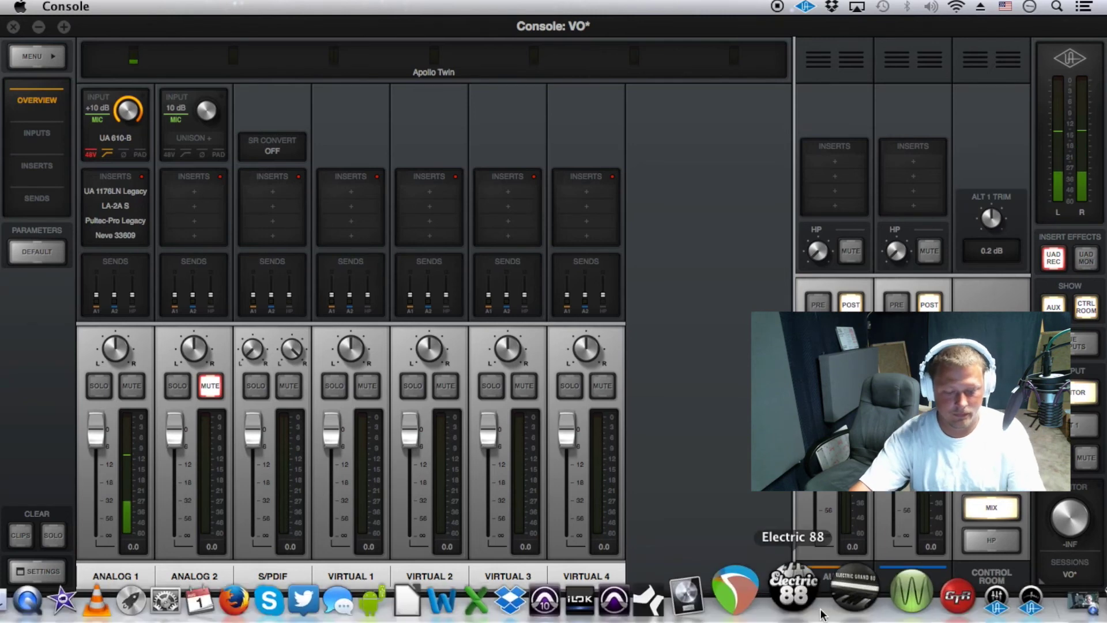
key(super+Tab)
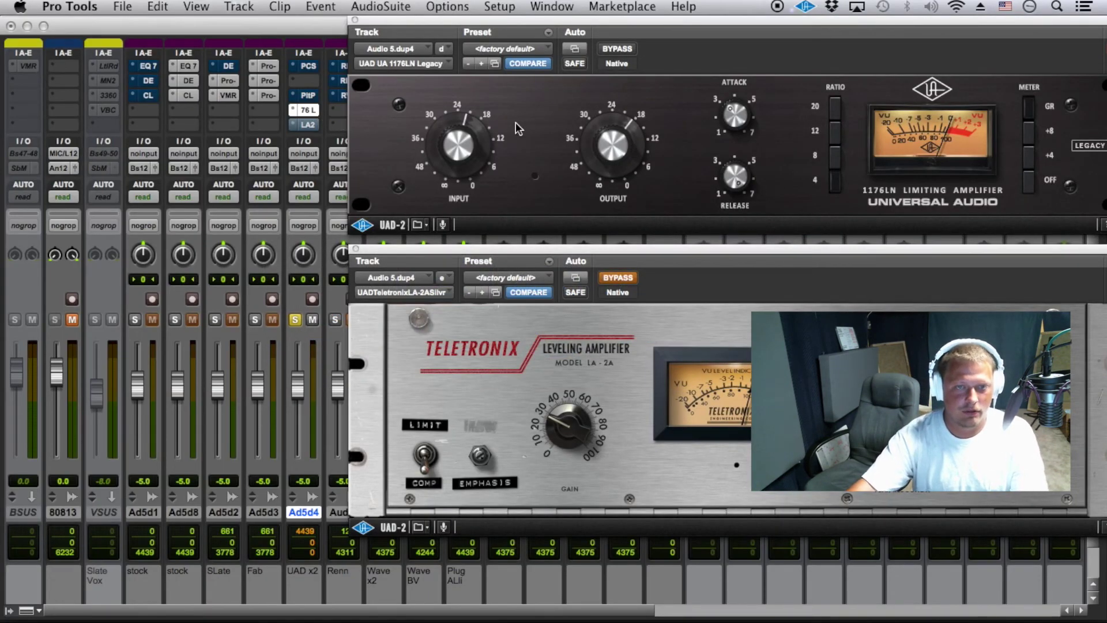
Close the 1176LN and LA-2A windows and open the Renn track's REQ 6 clear of the track's inserts.
click(355, 20)
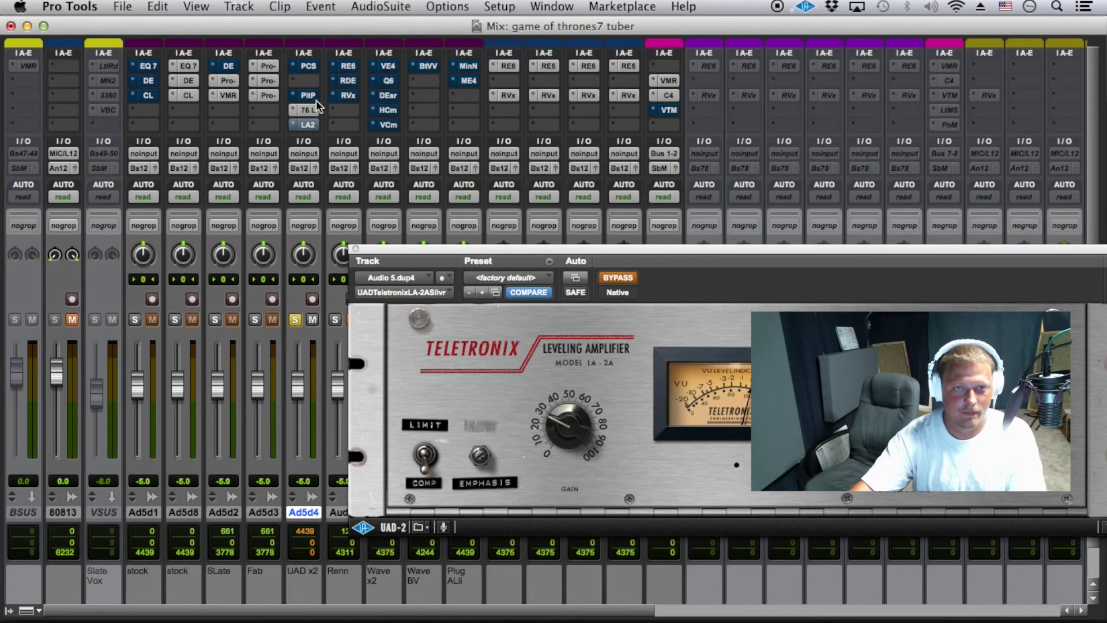
click(355, 250)
click(348, 65)
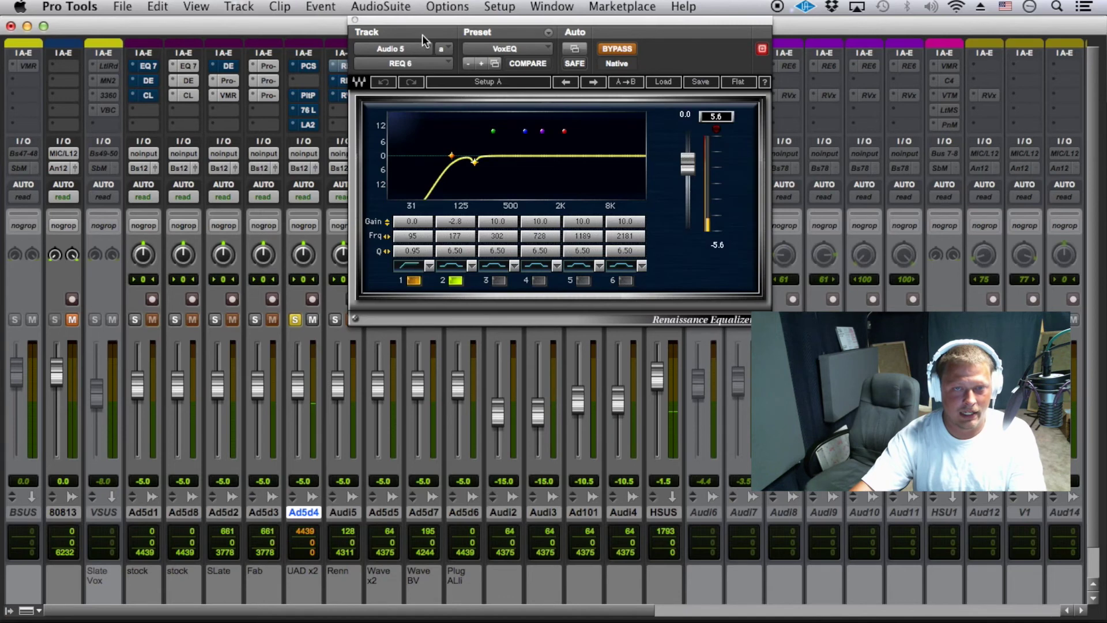
drag(426, 24, 642, 49)
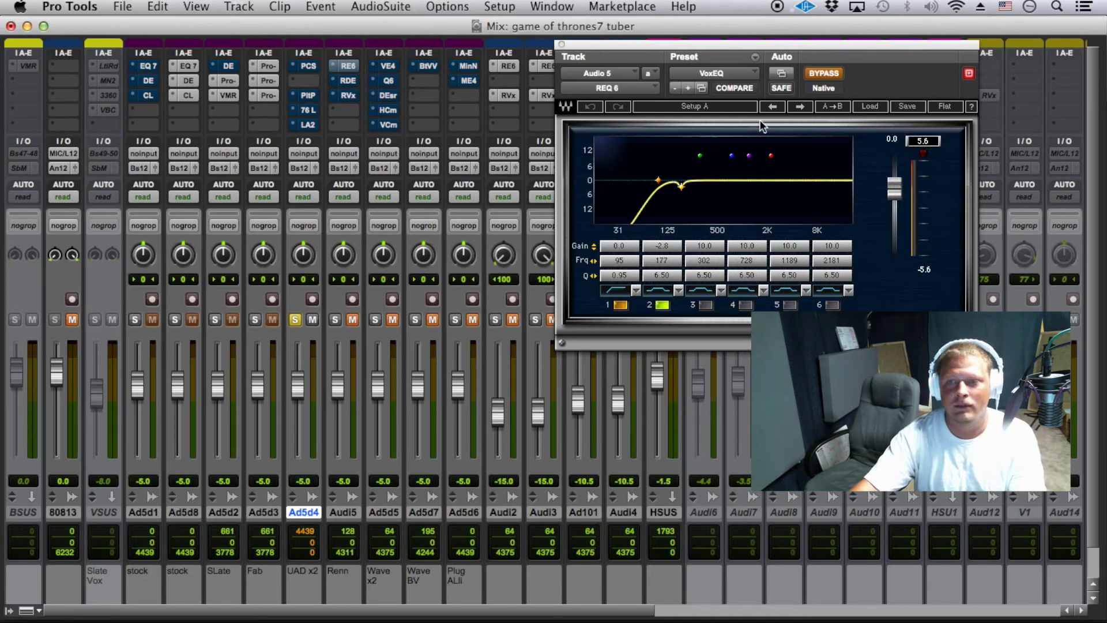
Enable band 3 of the REQ 6, and try out bands 4 to 6 before switching those three back off.
drag(701, 154, 700, 157)
click(747, 305)
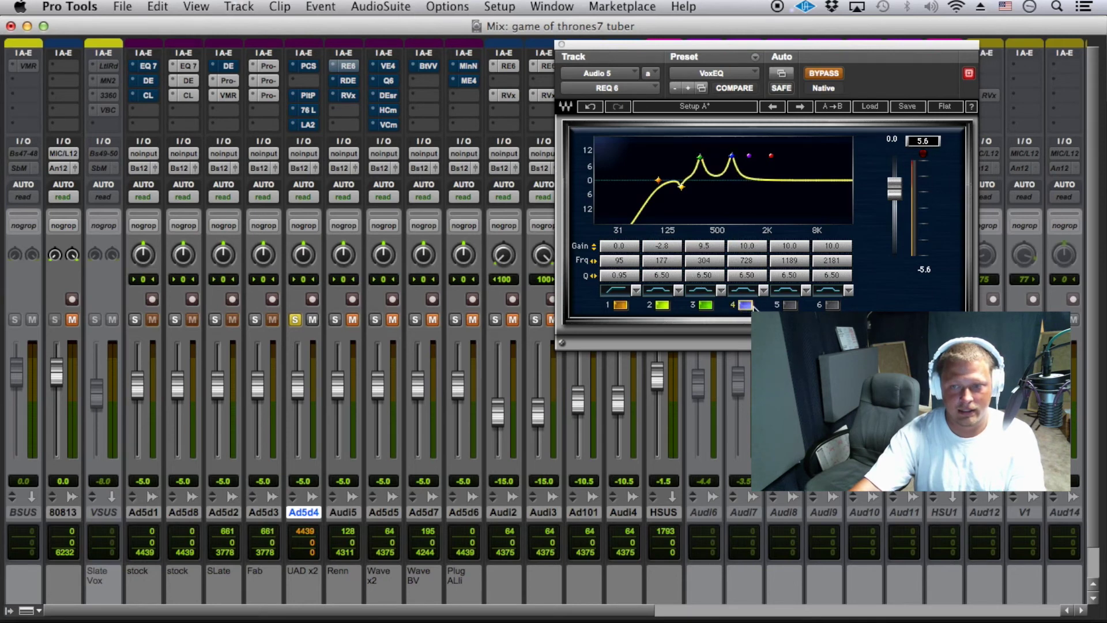
click(789, 305)
click(833, 306)
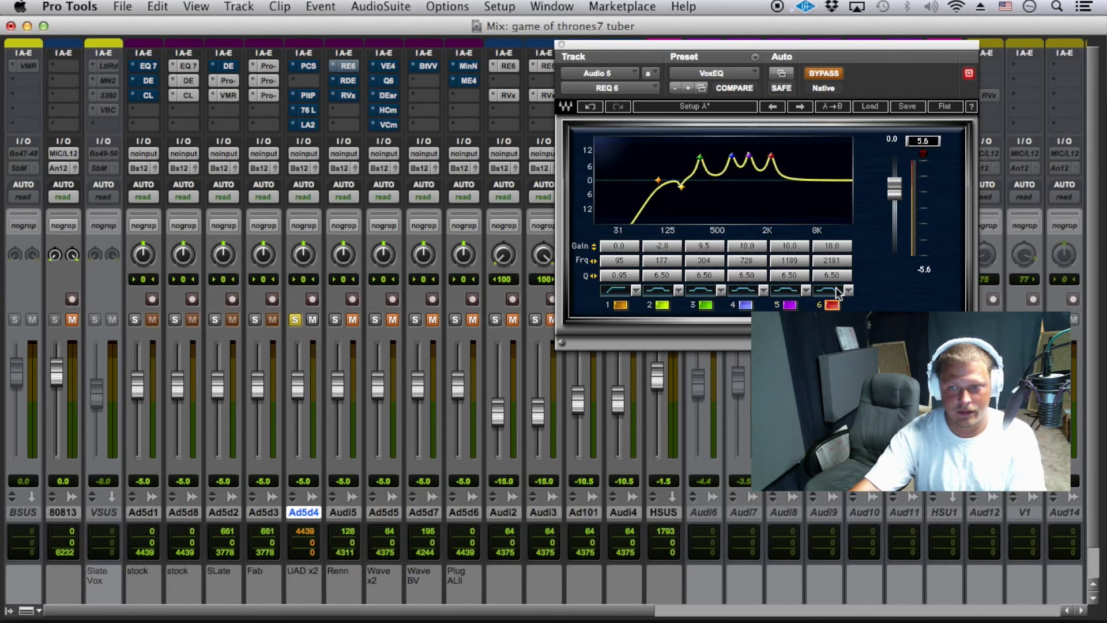
mouse_move(832, 275)
mouse_down()
mouse_move(832, 294)
mouse_move(832, 275)
mouse_up()
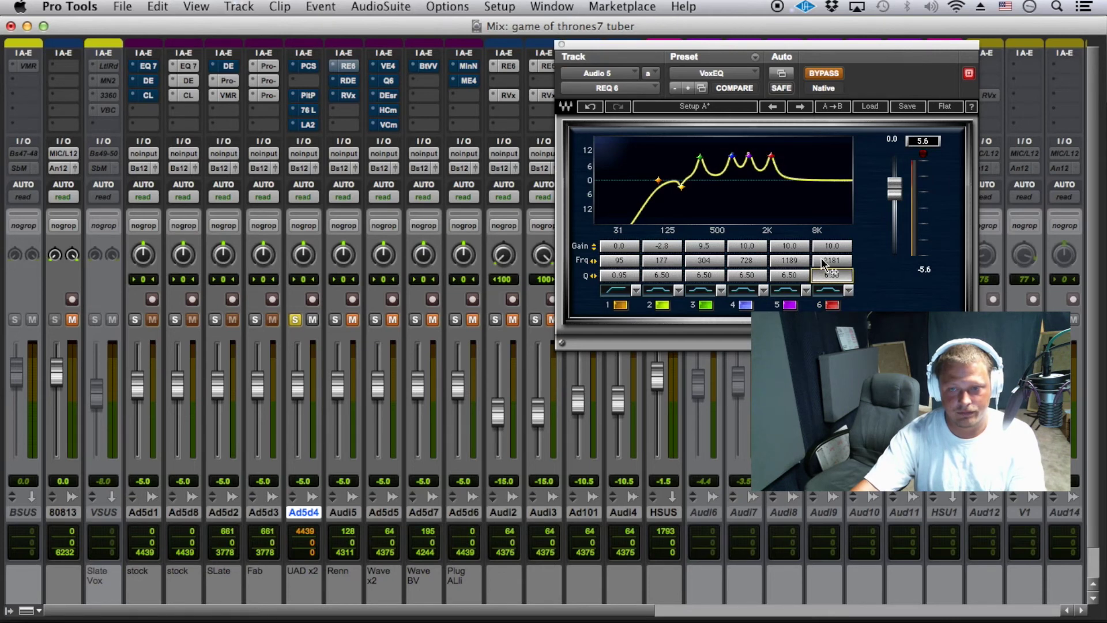
click(833, 304)
click(790, 304)
click(745, 304)
click(708, 306)
click(707, 306)
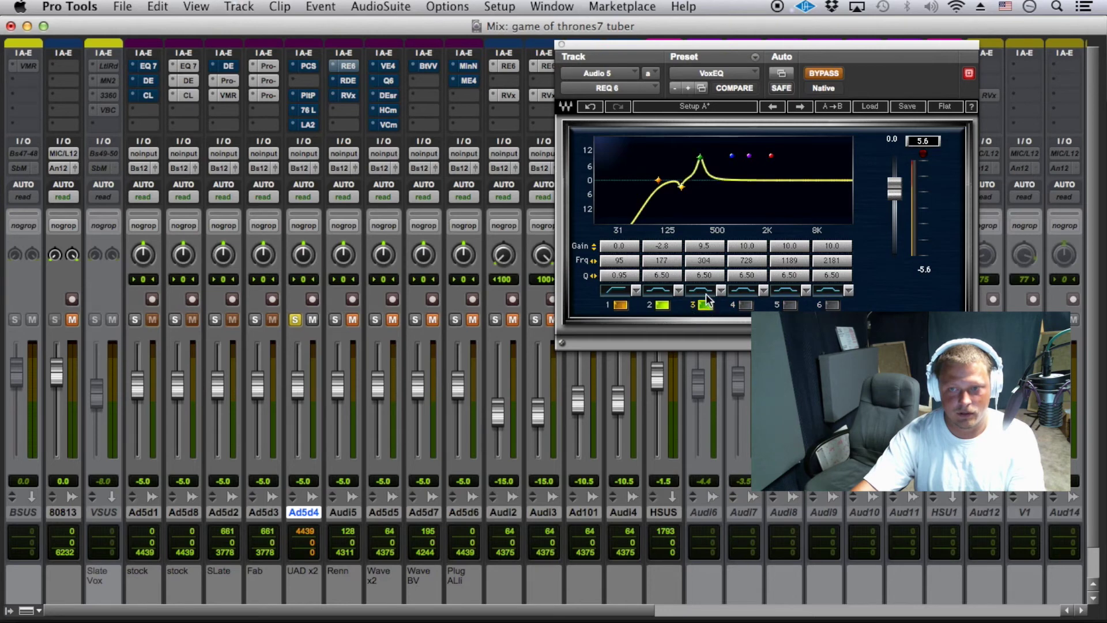
Set REQ 6 band 3 to -2.2 dB at 269 Hz with Q 3.43 and band 4 to -2.1 dB at 621 Hz with Q 3.45.
drag(704, 265, 703, 294)
click(713, 248)
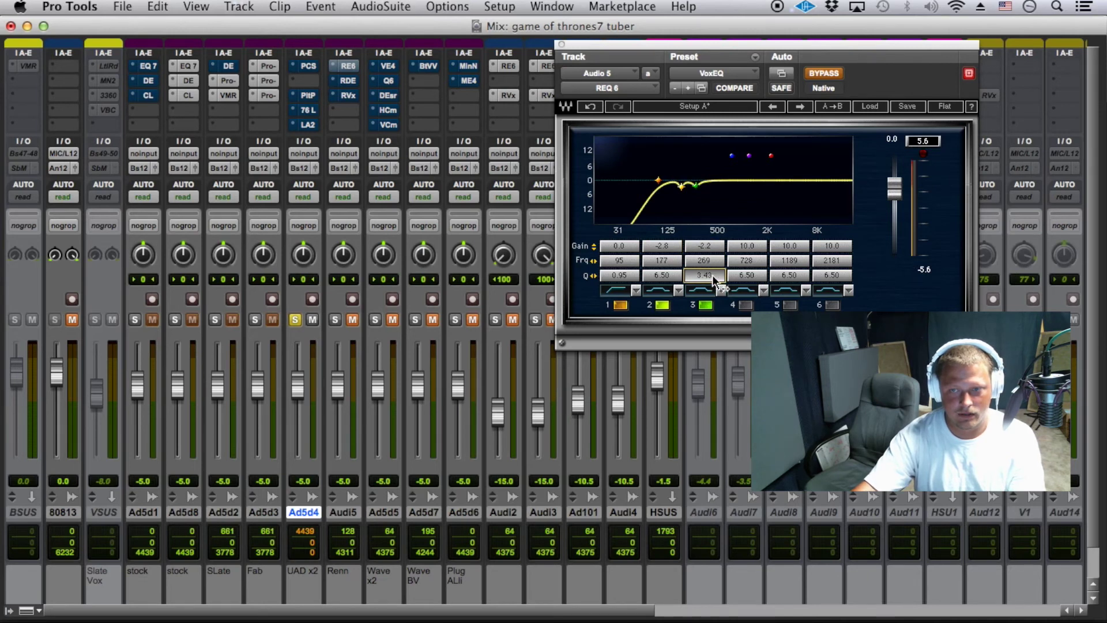
click(746, 305)
drag(747, 260, 748, 290)
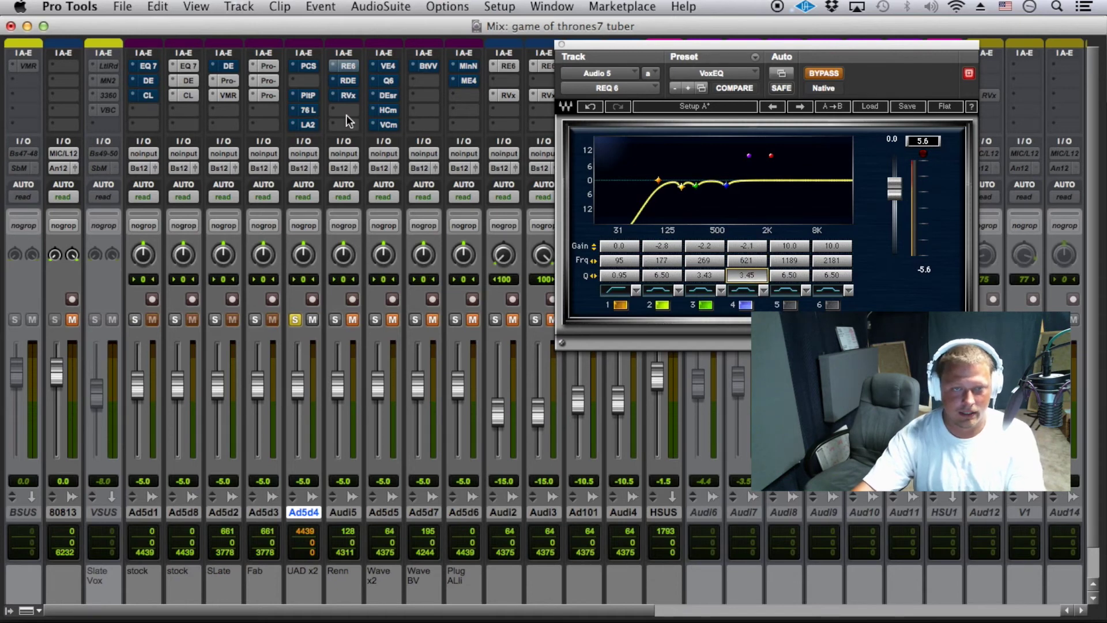
Close the equalizer window and open the RDeEsser on the Renn track.
click(173, 66)
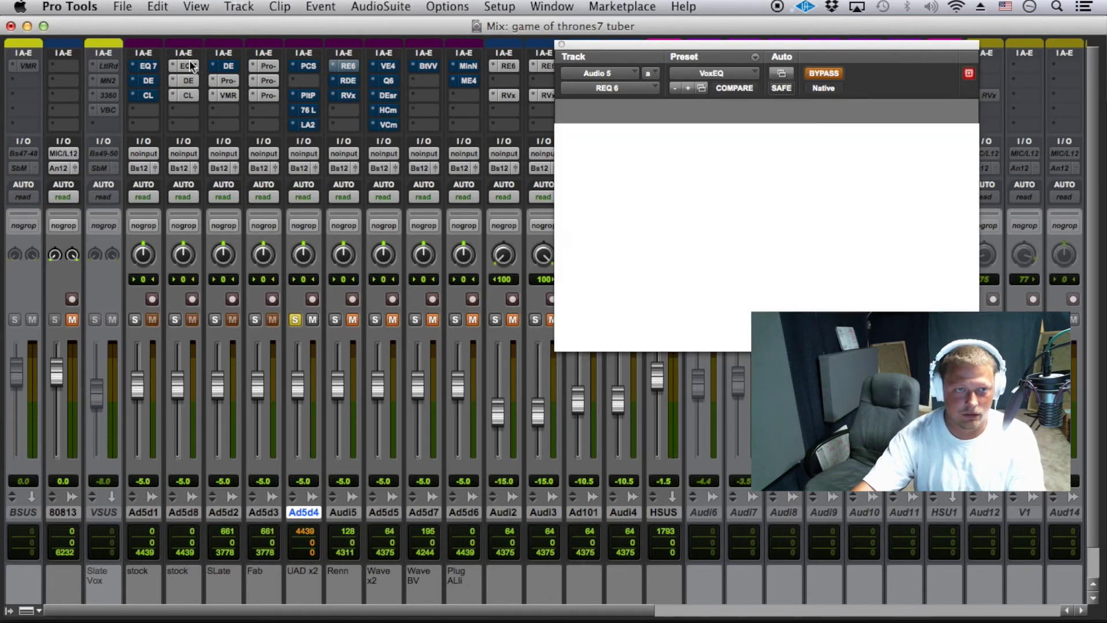
click(563, 42)
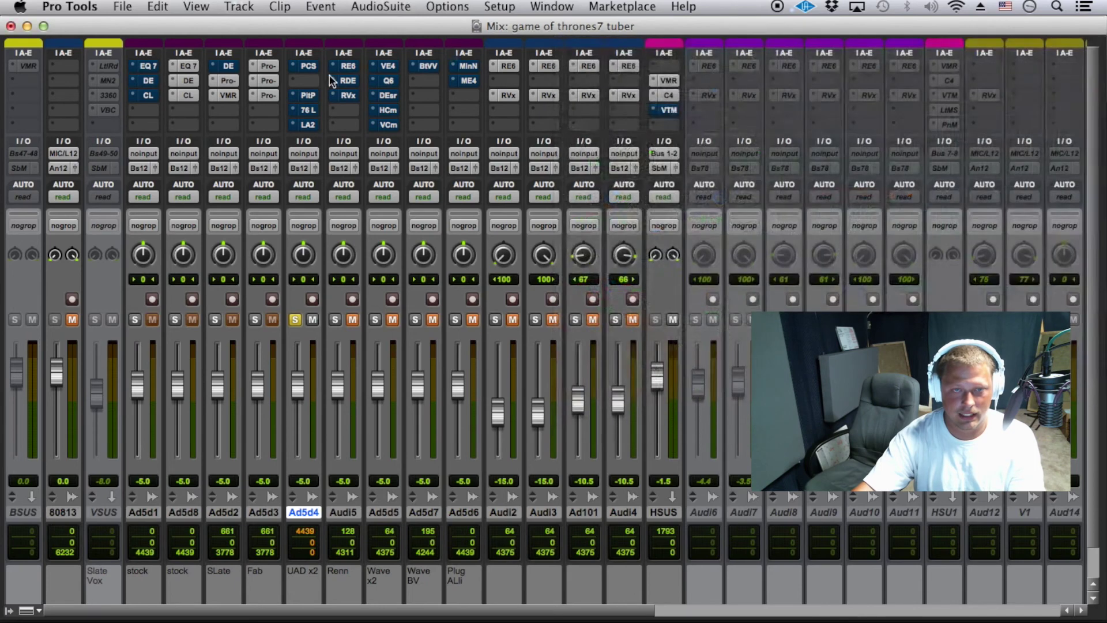
click(348, 81)
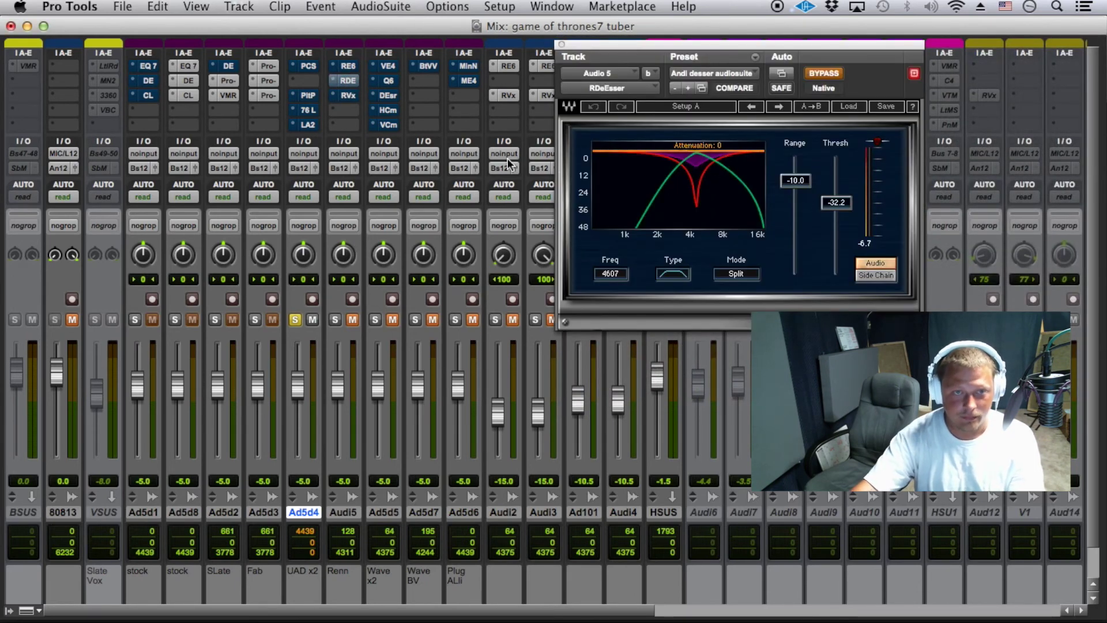
Solo the Renn track during playback, switch the RDeEsser filter type to high shelf and try wide-band mode before returning to Split.
click(354, 320)
key(space)
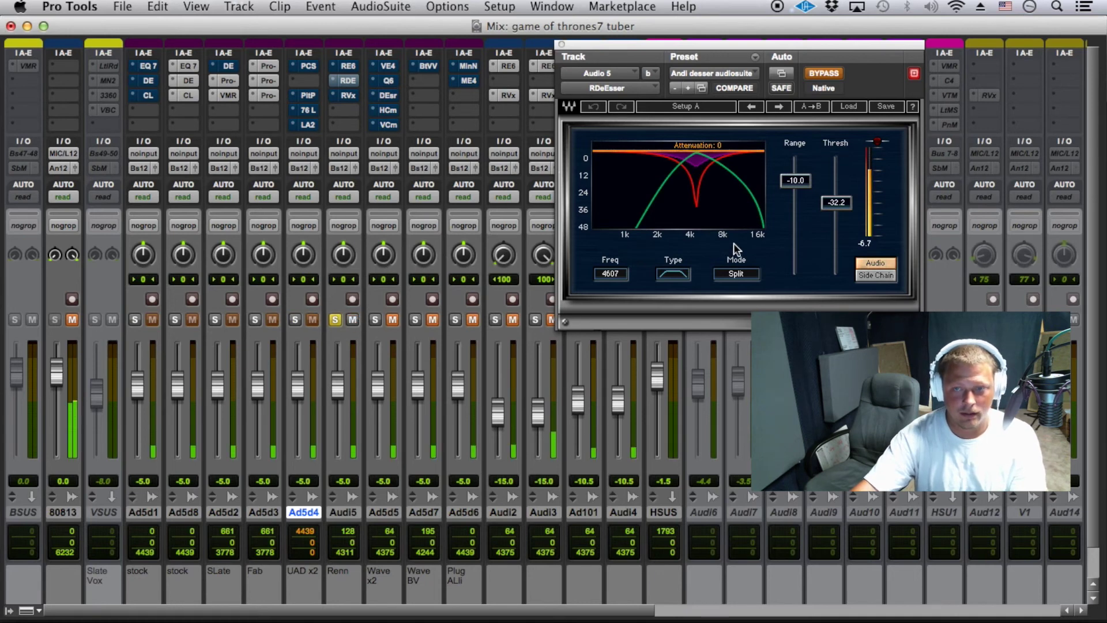
key(super+s)
click(744, 274)
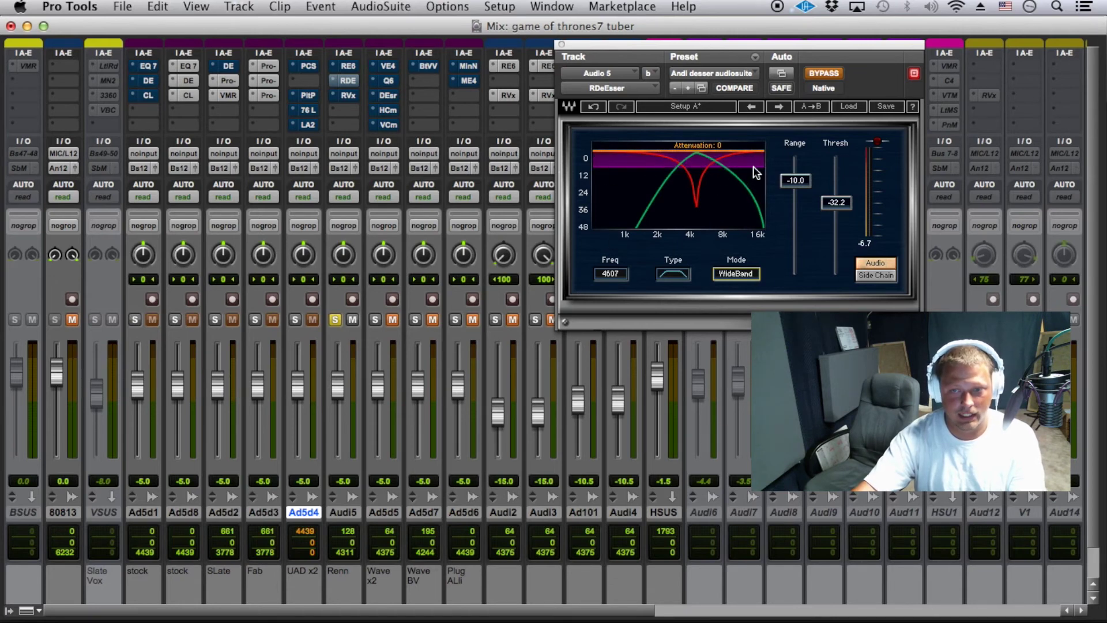
click(673, 273)
click(680, 275)
click(679, 276)
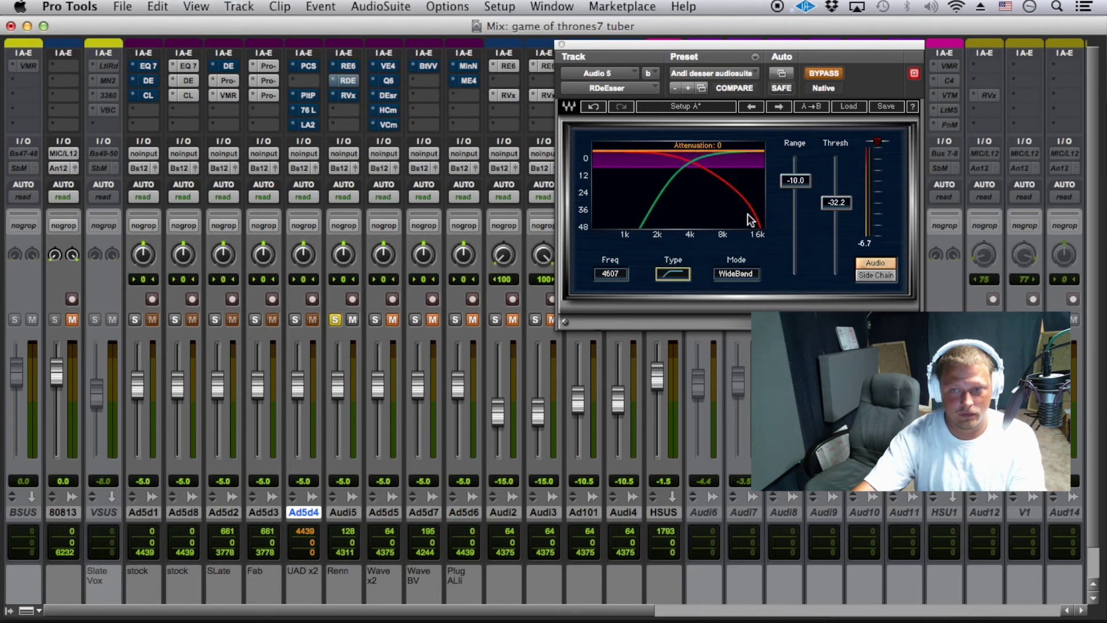
click(731, 275)
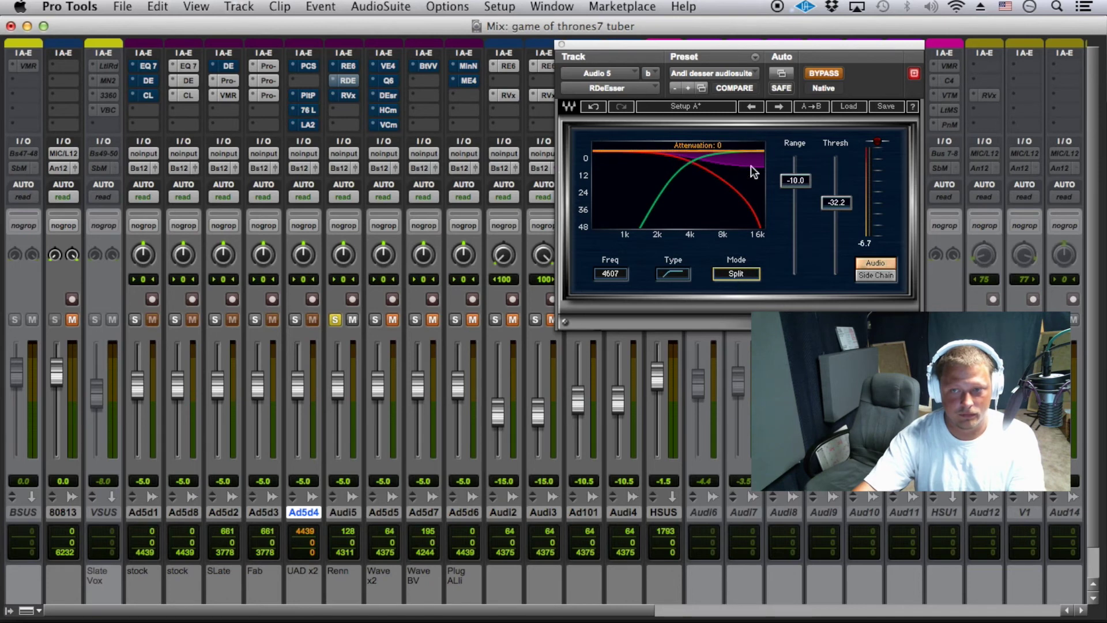
Check the de-esser settings on the second stock track and the Fab track, and return to the Renn track's RDeEsser.
click(188, 80)
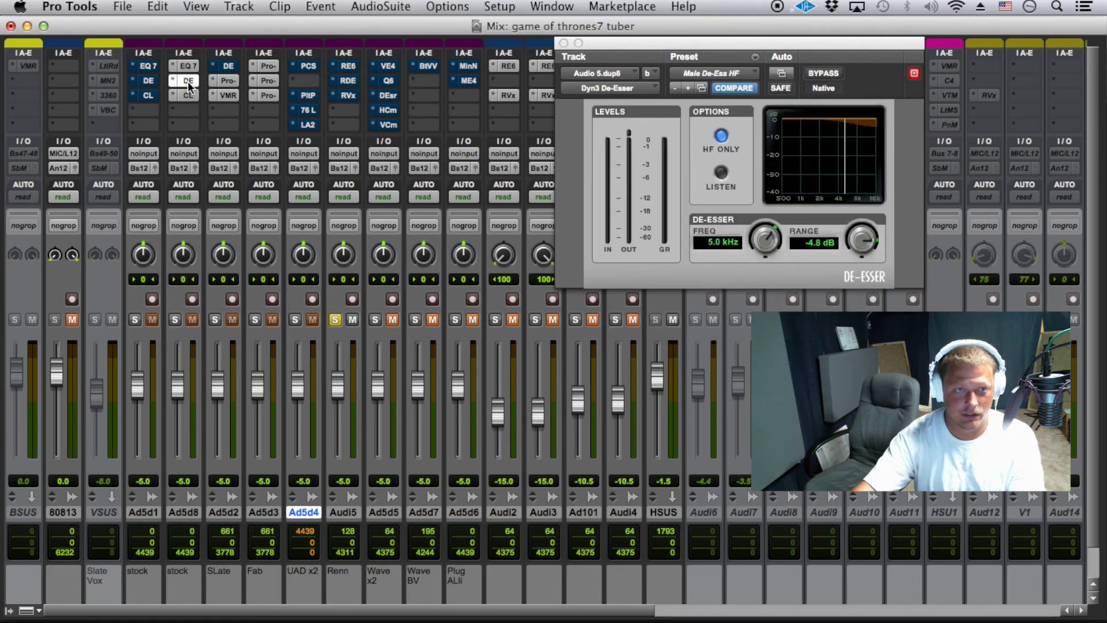
click(266, 81)
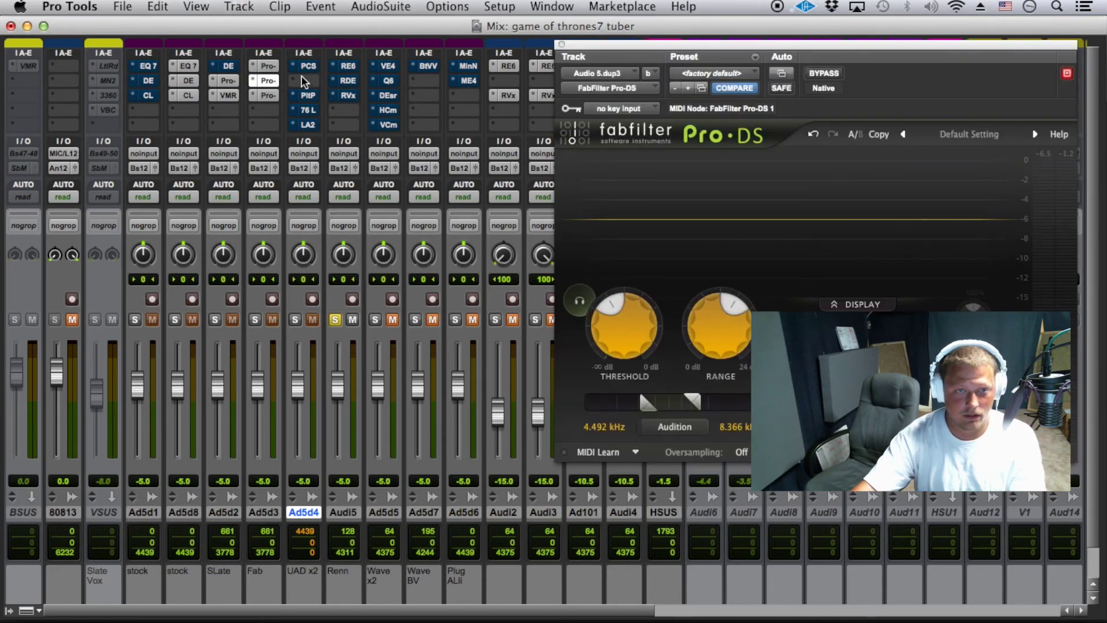
click(348, 81)
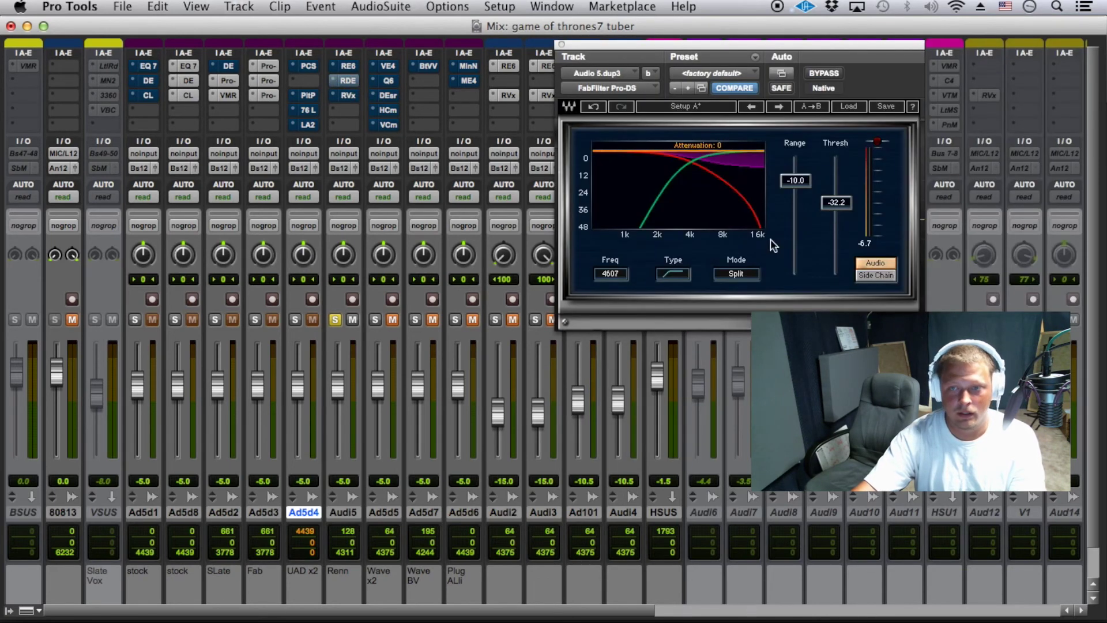
Compare the RDeEsser's two filter types, leave it on the band-pass shape, and set its frequency to 3837 Hz.
click(679, 276)
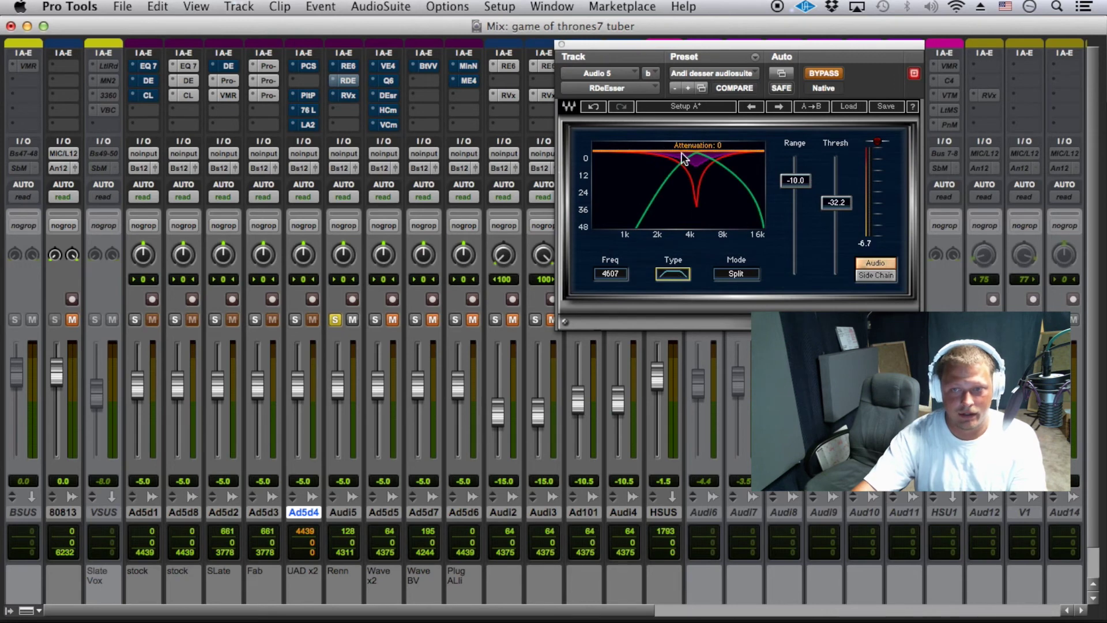
click(686, 271)
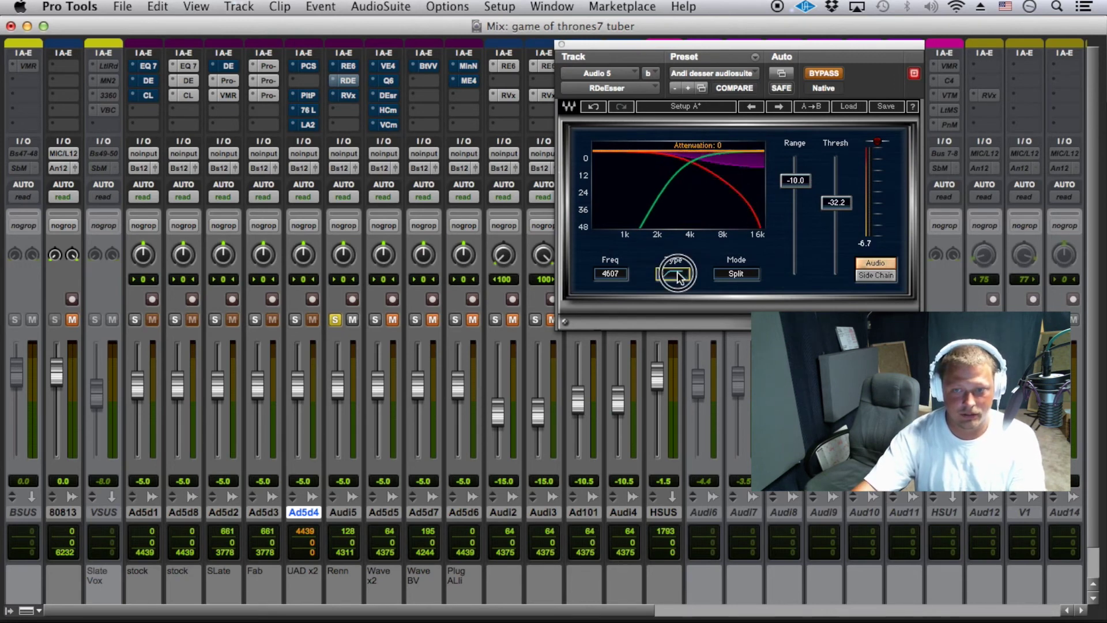
click(676, 277)
drag(620, 279, 614, 279)
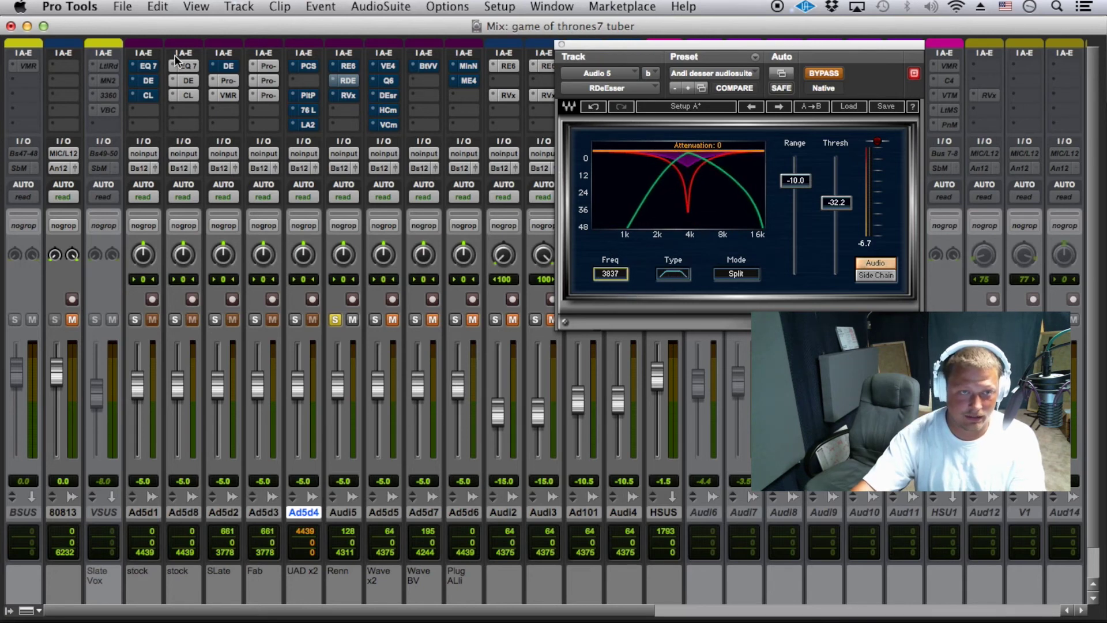
Set the Fab track's Pro-DS detection band to 4.546–7.974 kHz and reopen the Renn track's RDeEsser.
click(270, 81)
drag(640, 398, 689, 403)
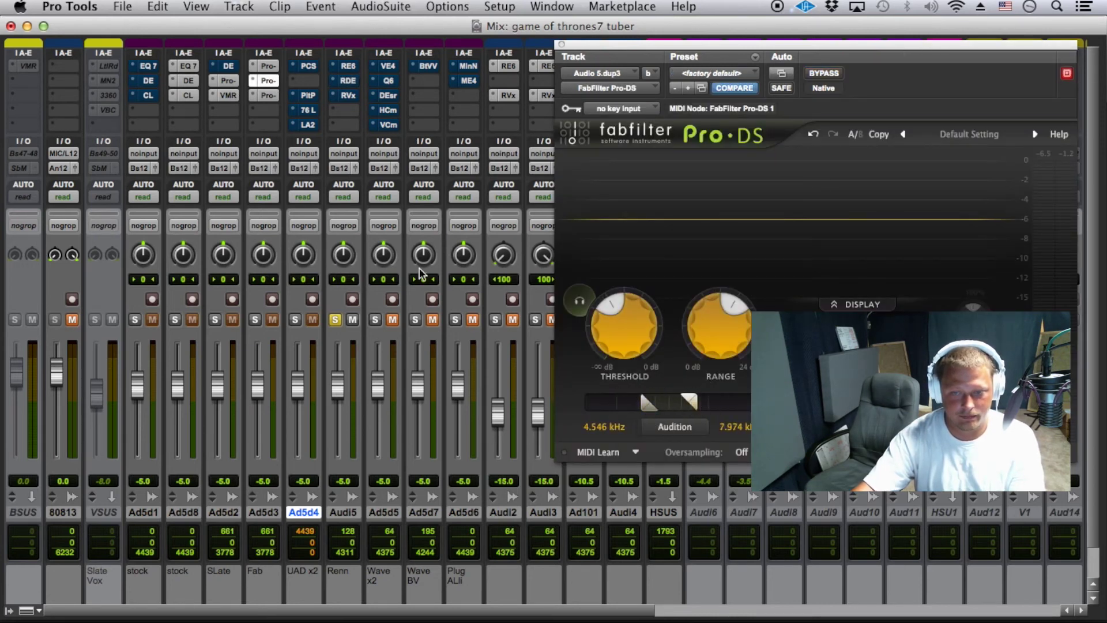
click(348, 80)
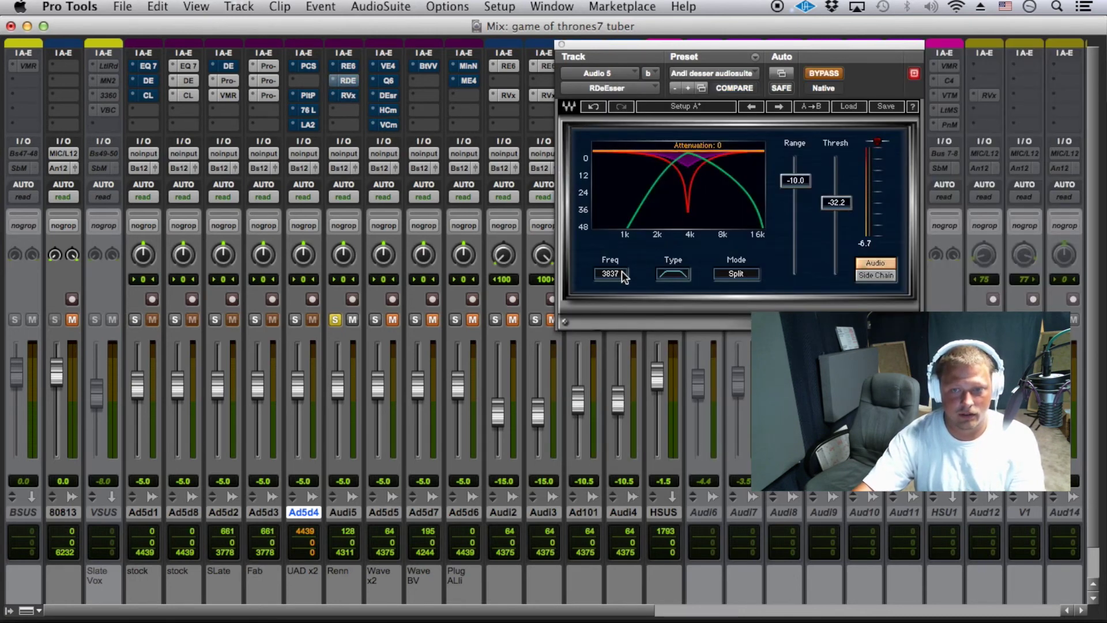
Enable the RDeEsser and, monitoring its side chain, set frequency 4475 Hz, range -6.3 and threshold -33.0 before switching back to audio monitoring.
click(878, 276)
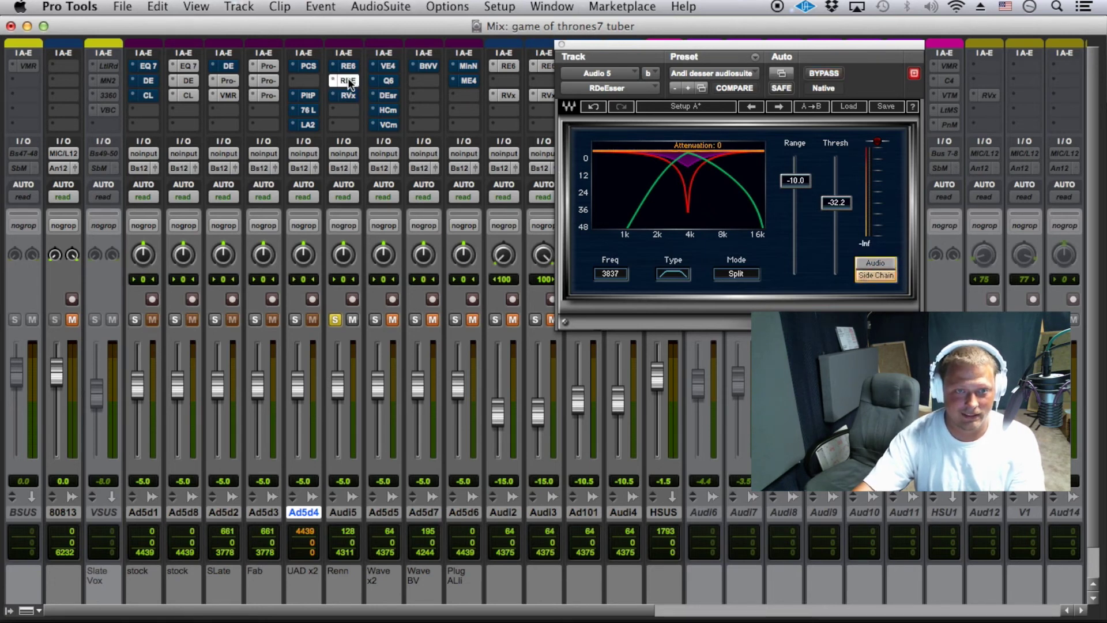
key(space)
drag(611, 274, 610, 266)
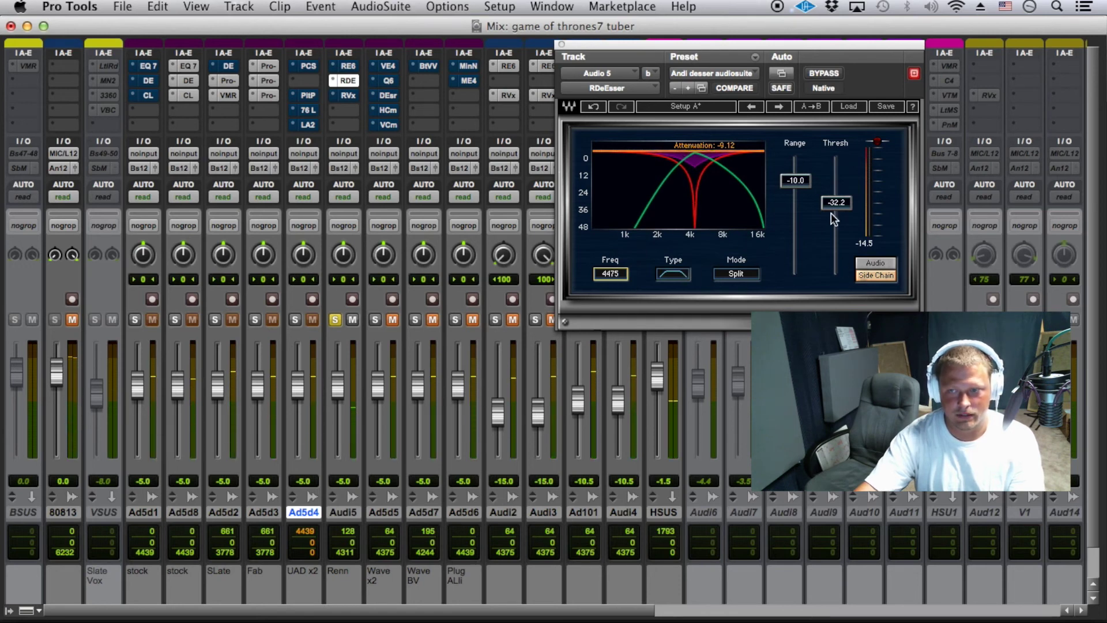
drag(836, 201, 796, 172)
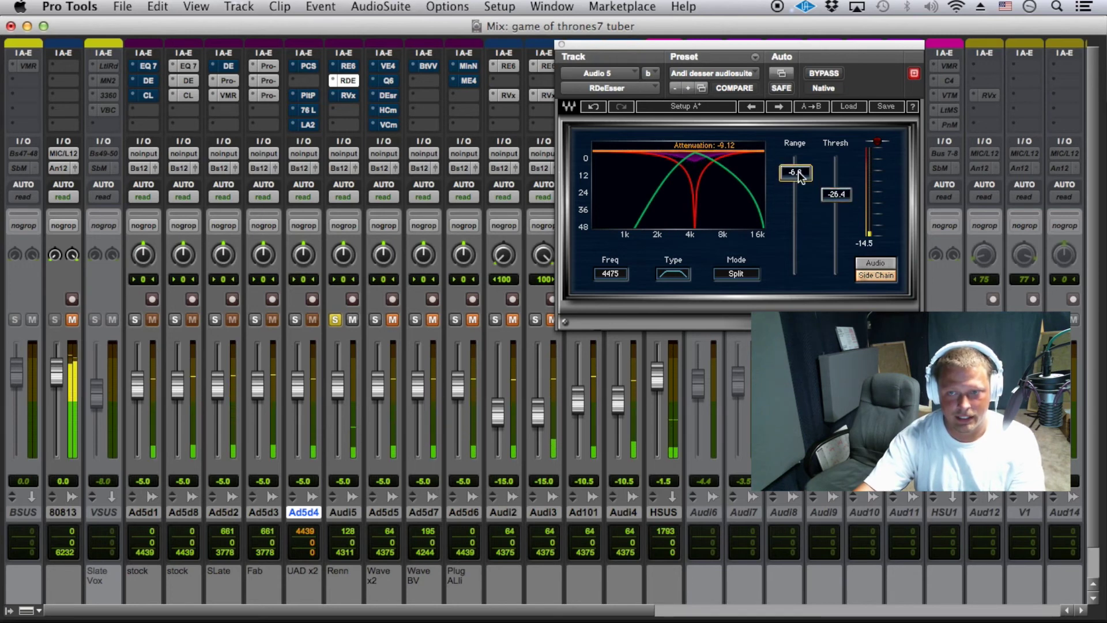
drag(836, 194, 836, 205)
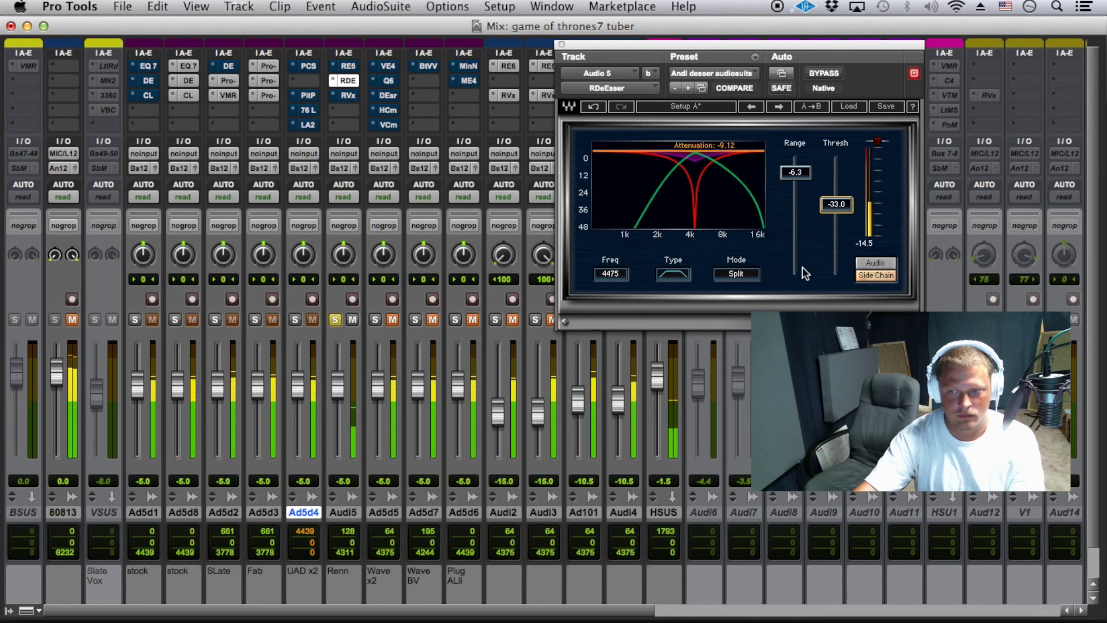
click(873, 269)
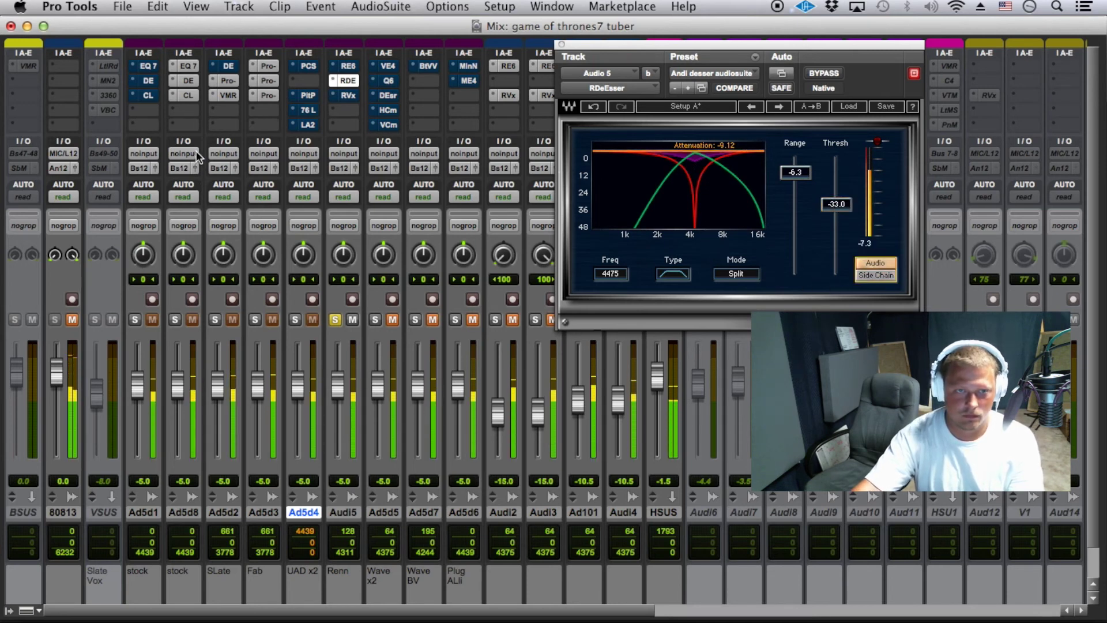
Open and enable the Renn track's RVox, and set its compression to -10.3 and its gain to -4.0.
click(350, 96)
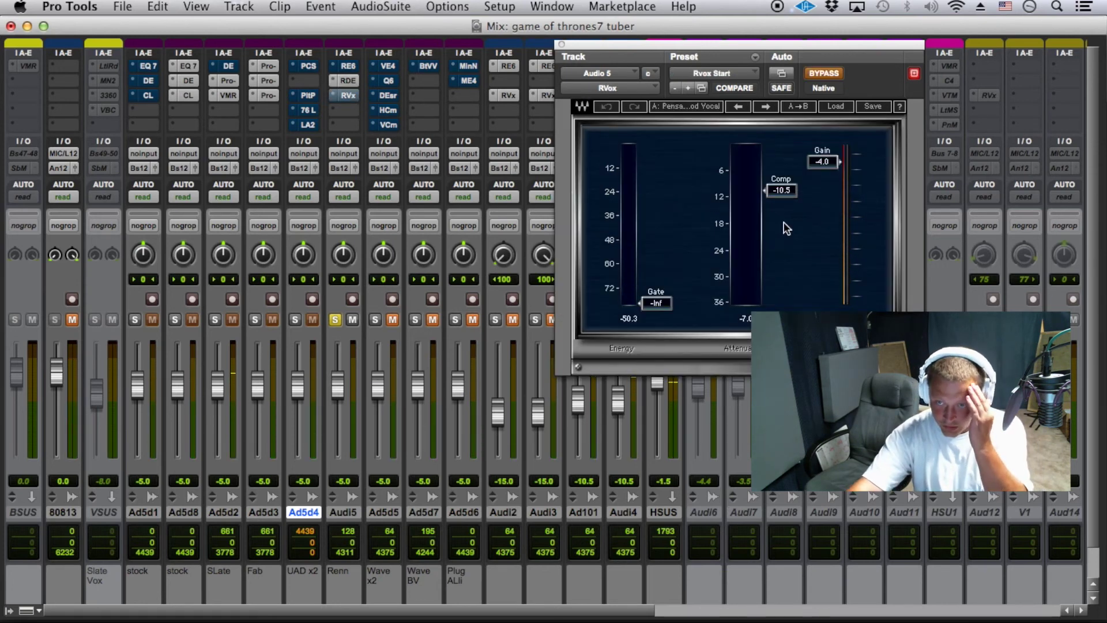
super+click(352, 95)
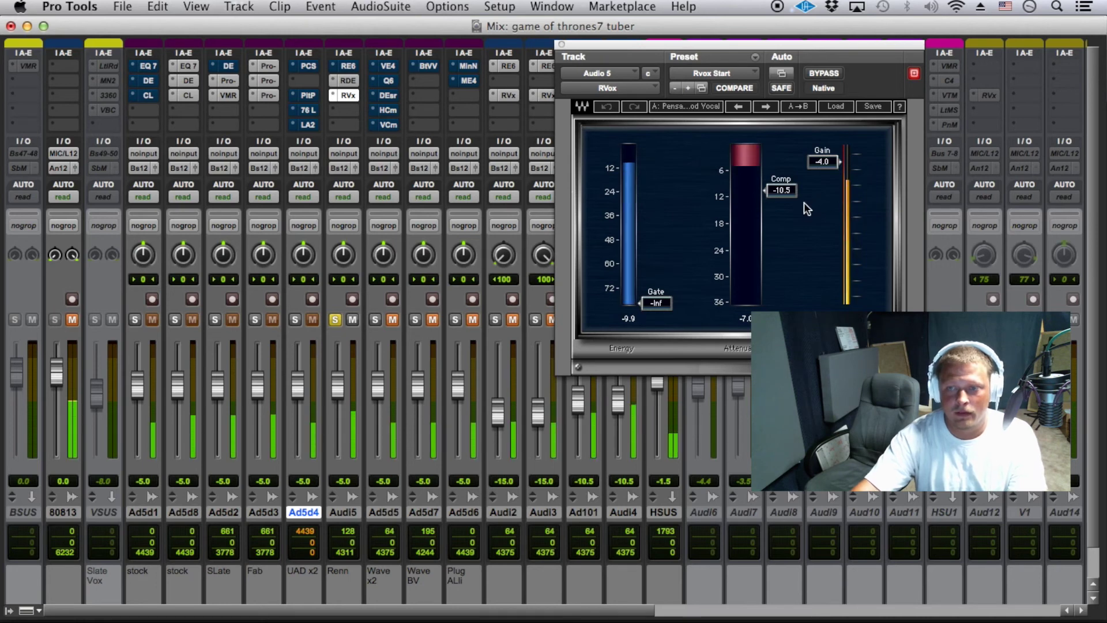
mouse_move(774, 190)
mouse_down()
mouse_move(782, 227)
mouse_move(783, 150)
mouse_move(783, 193)
mouse_up()
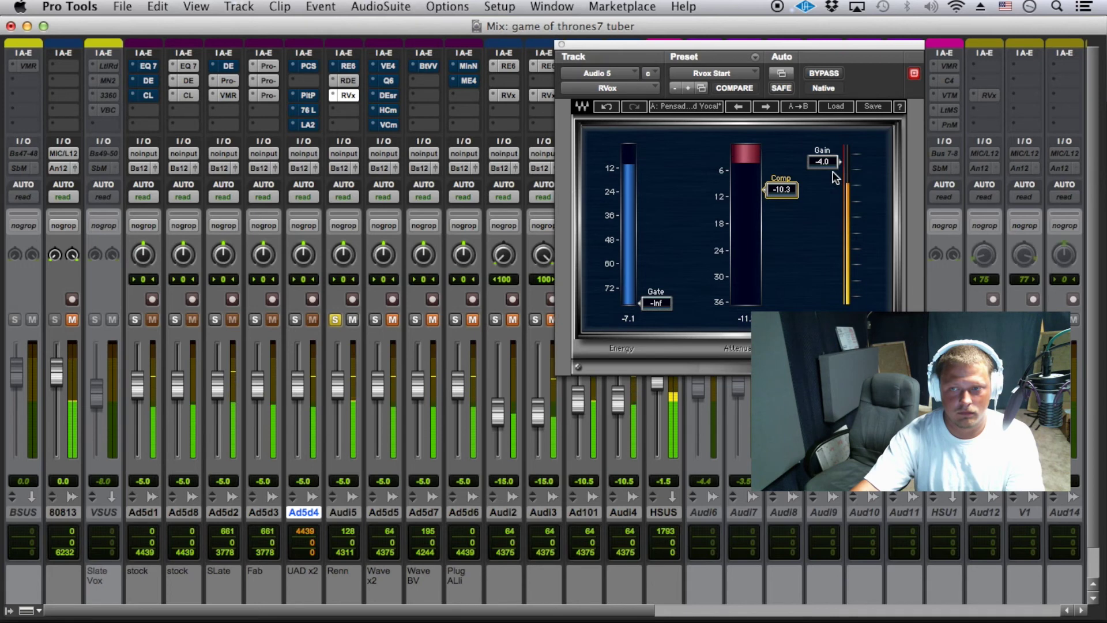
mouse_move(824, 161)
mouse_down()
mouse_move(824, 146)
mouse_move(824, 163)
mouse_up()
key(space)
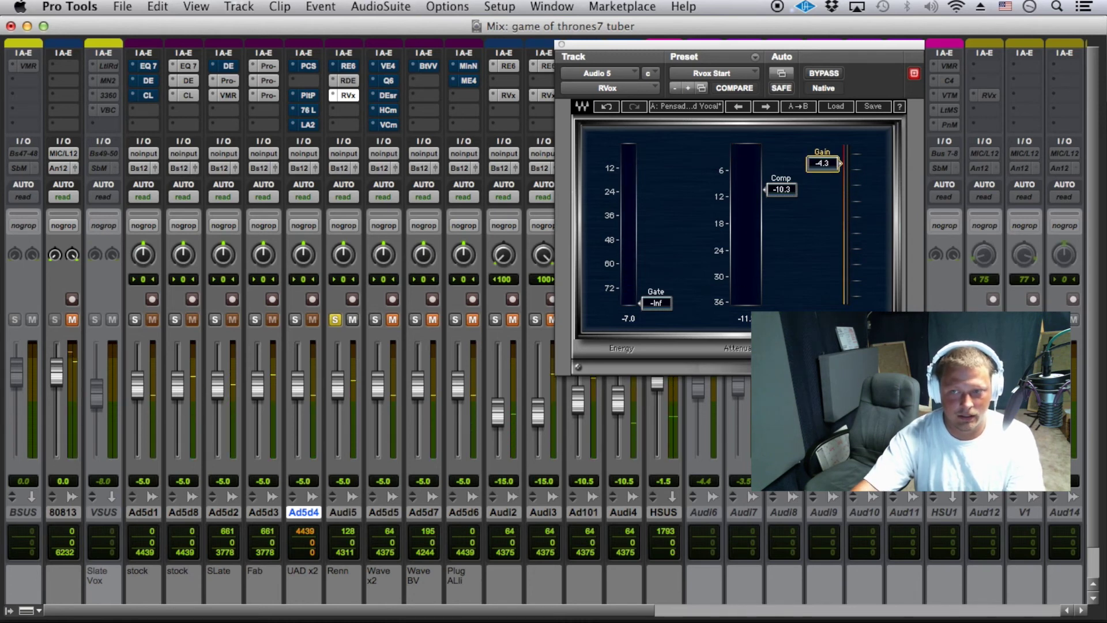
drag(823, 163, 824, 162)
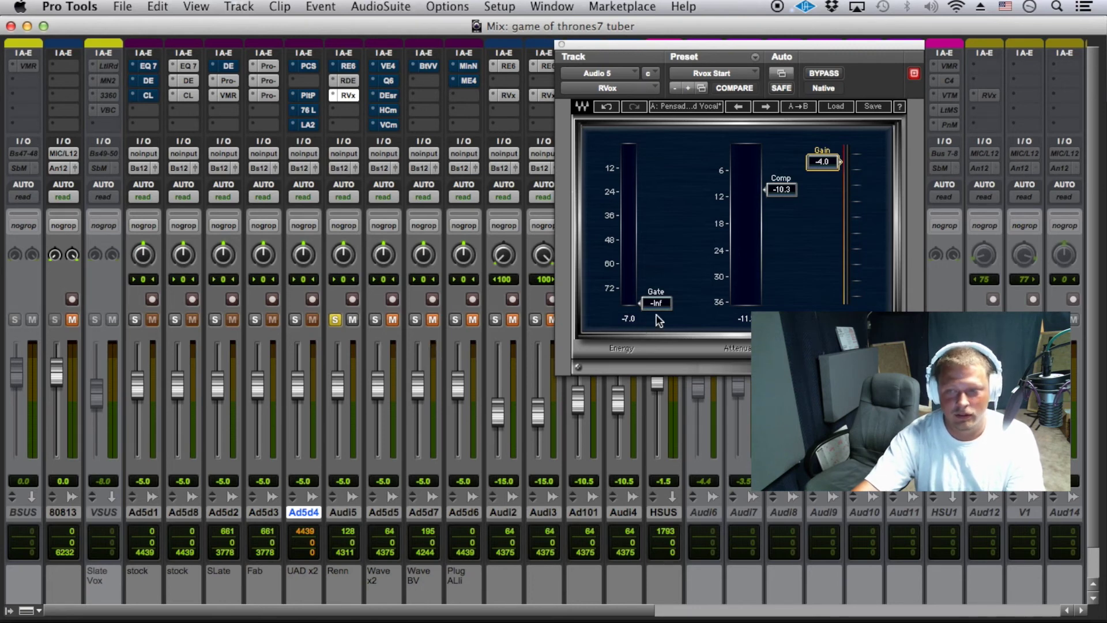
Play the song and compare the Fab and Renn vocal chains by soloing each track in turn.
key(space)
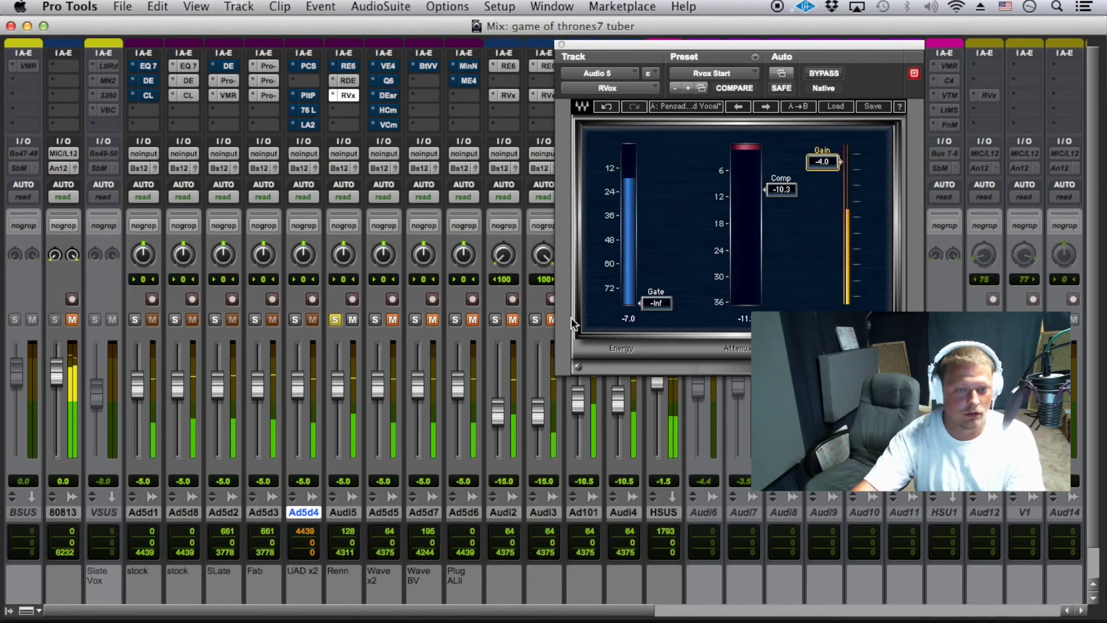
click(255, 320)
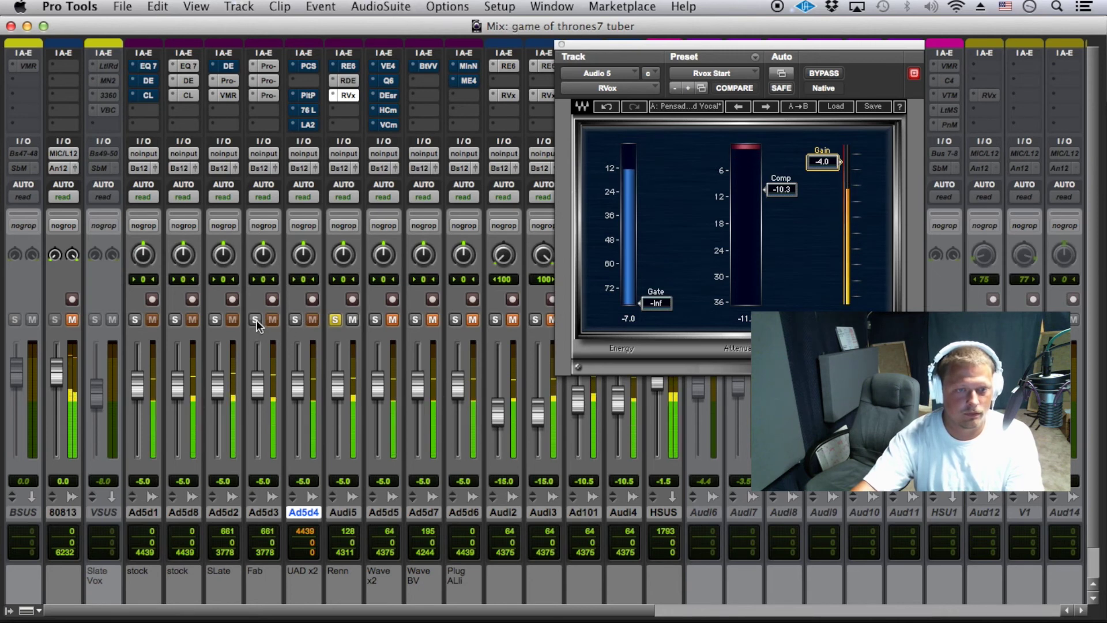
click(337, 319)
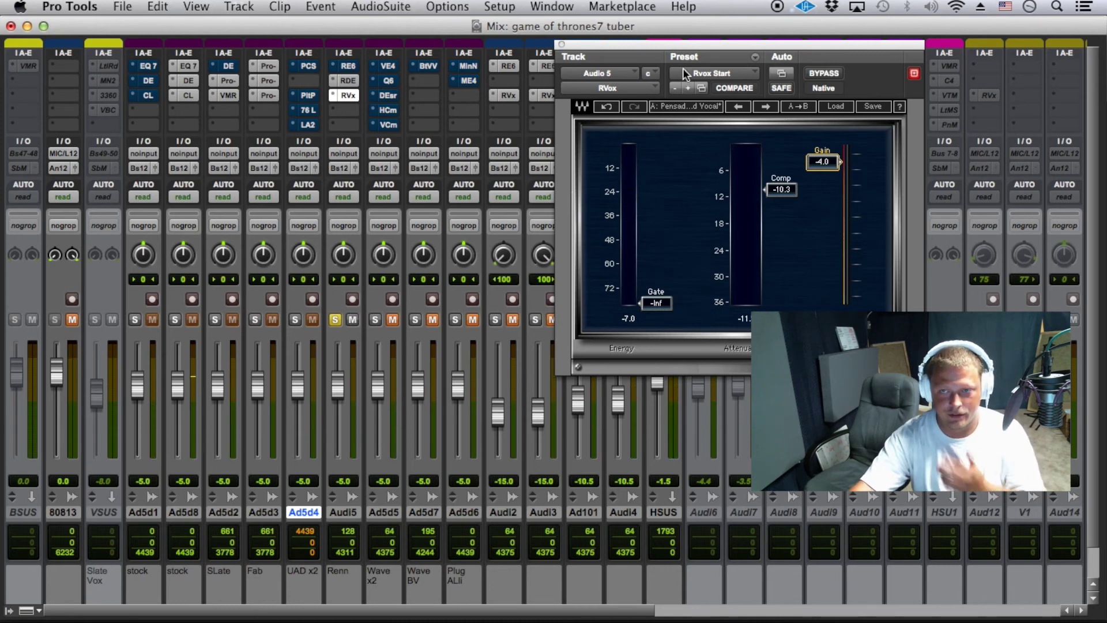
click(711, 73)
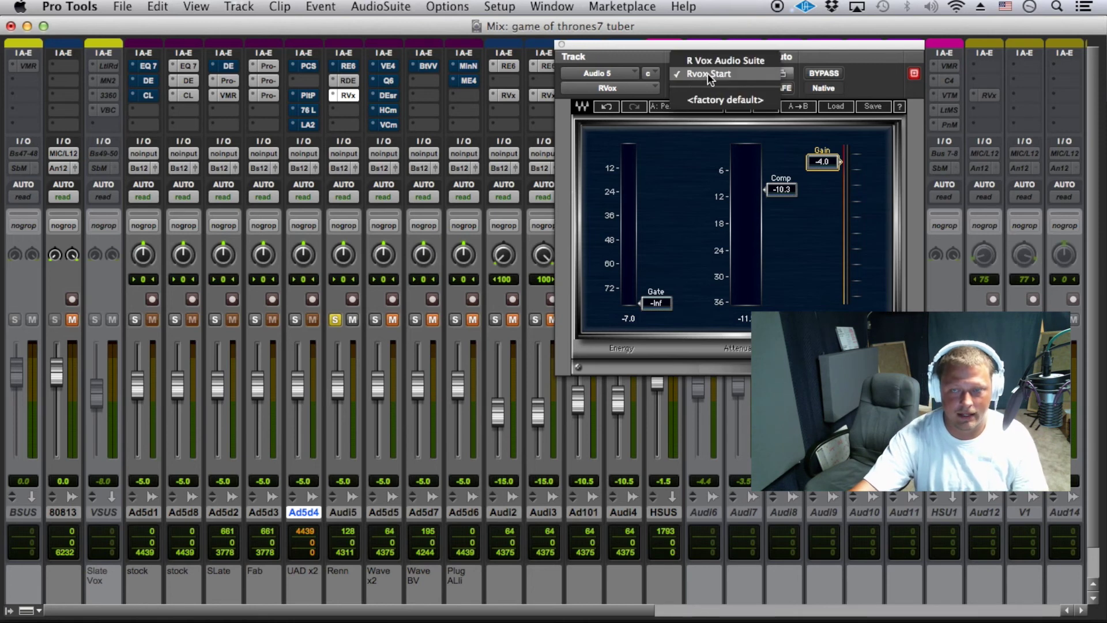
click(326, 113)
click(338, 125)
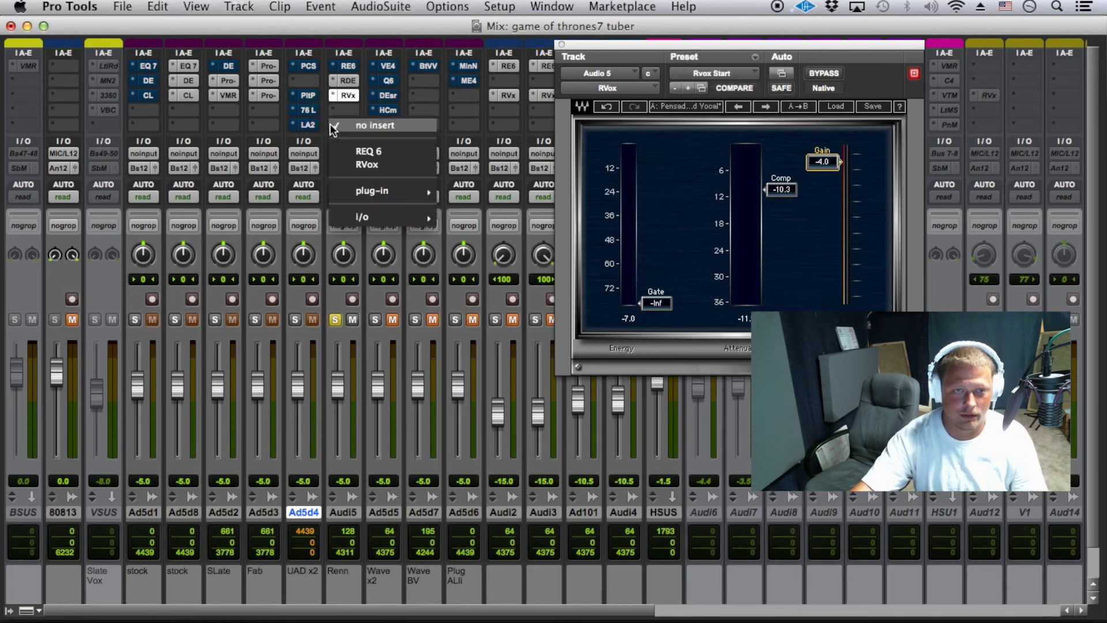
mouse_move(389, 185)
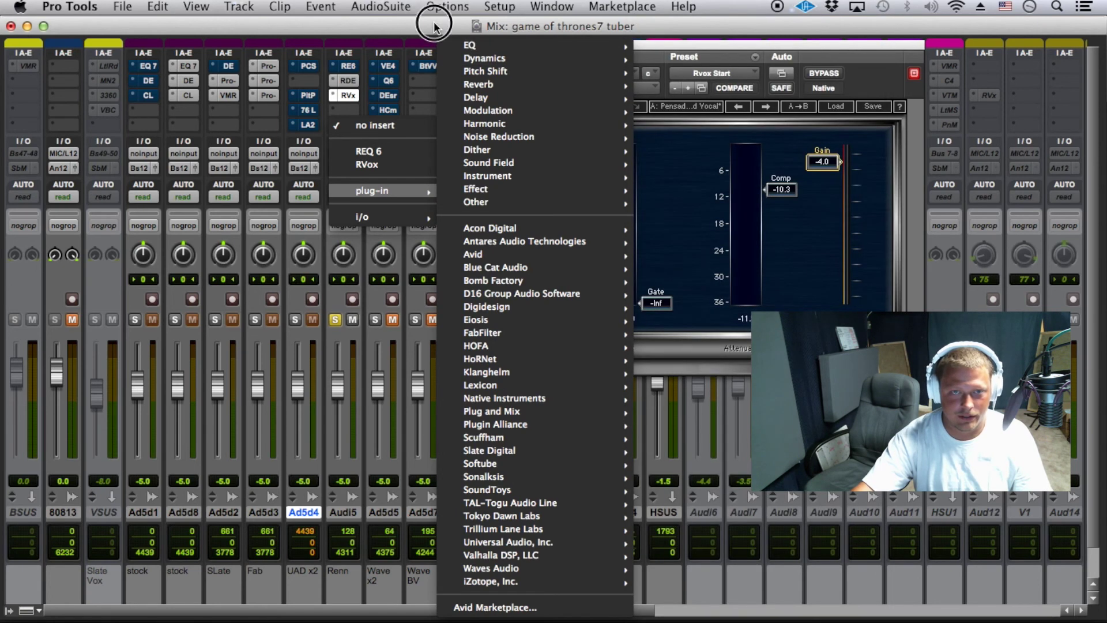
click(394, 138)
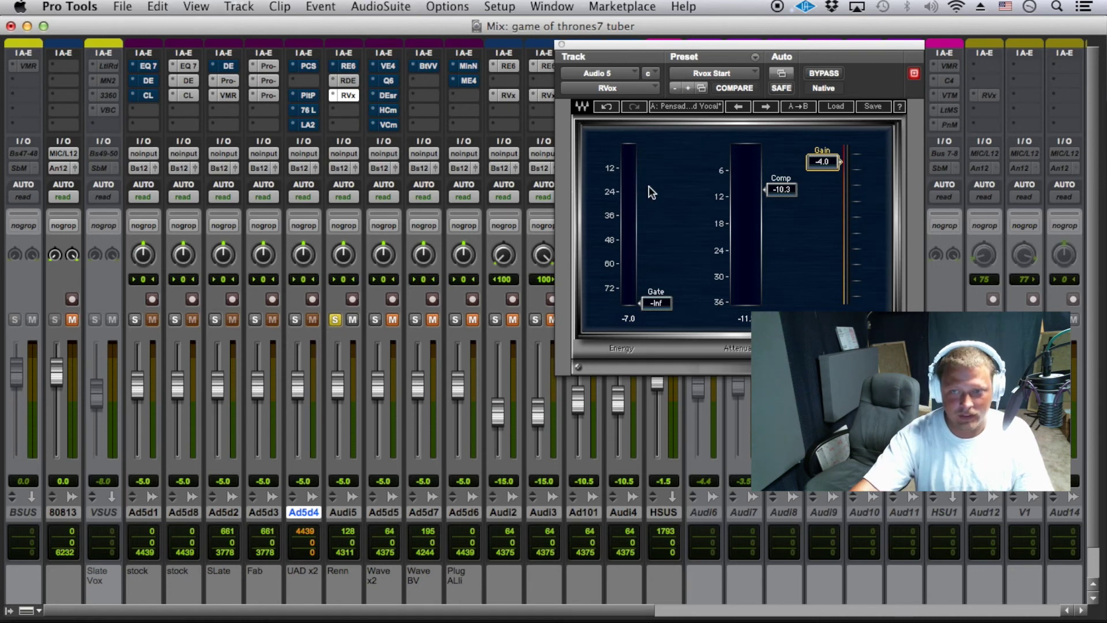
Insert the mono Waves RCompressor in the fifth insert slot of the Renn track.
click(344, 125)
mouse_move(378, 189)
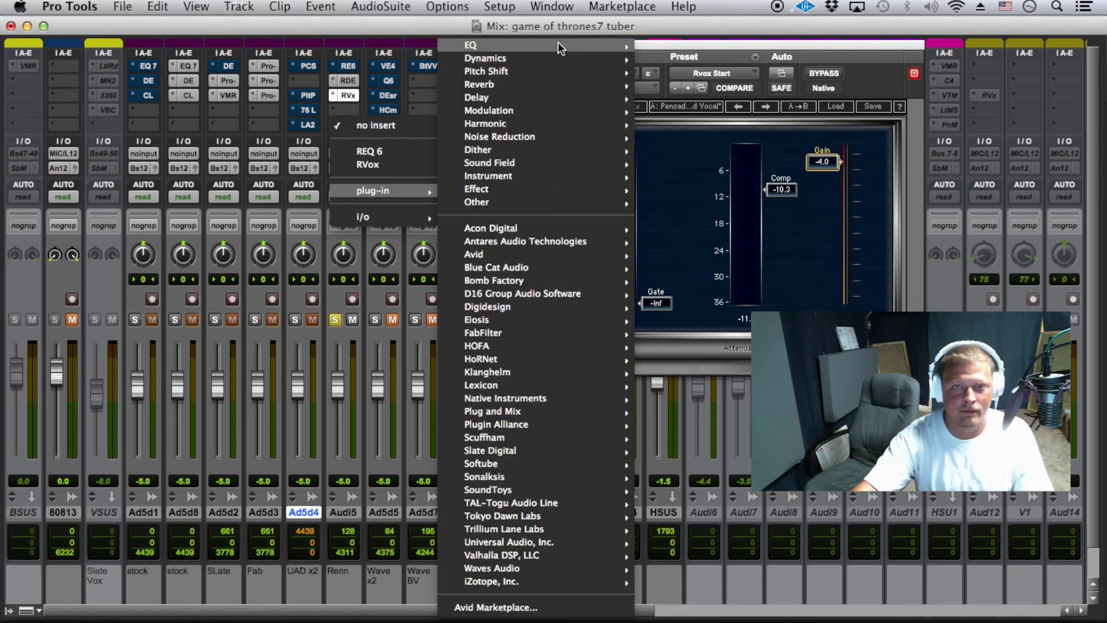
mouse_move(558, 57)
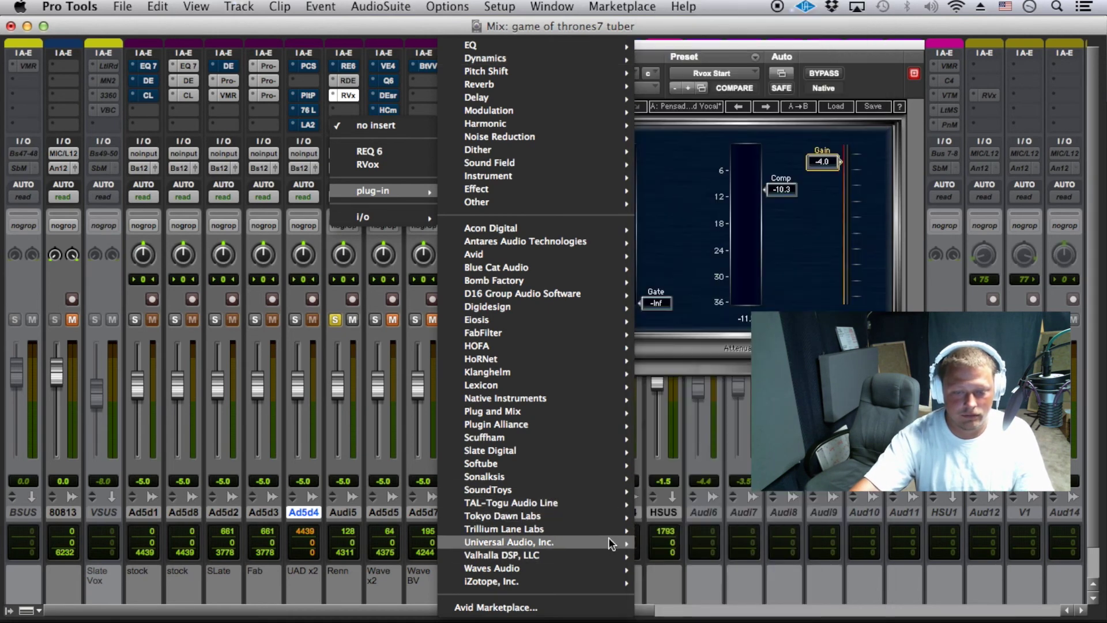
mouse_move(610, 539)
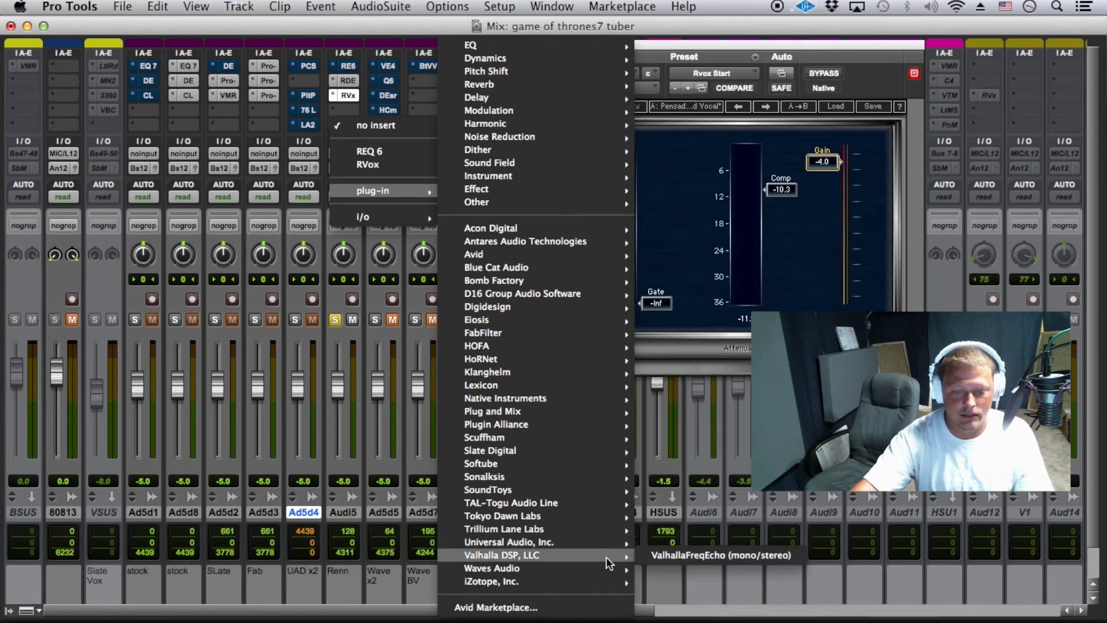
scroll(660, 568, down, 20)
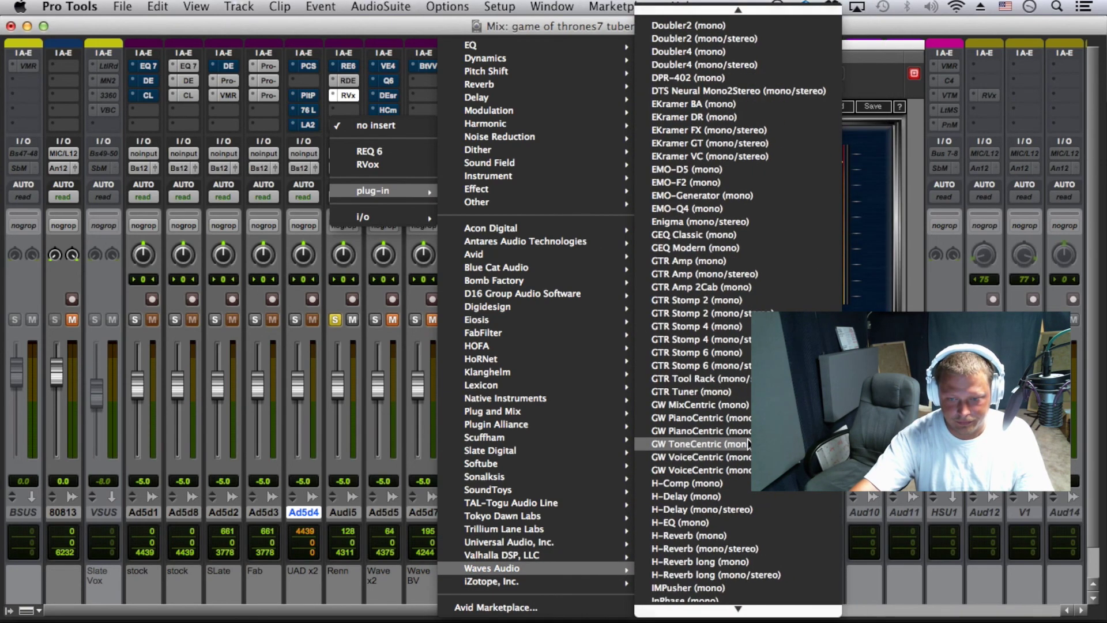
scroll(744, 427, down, 12)
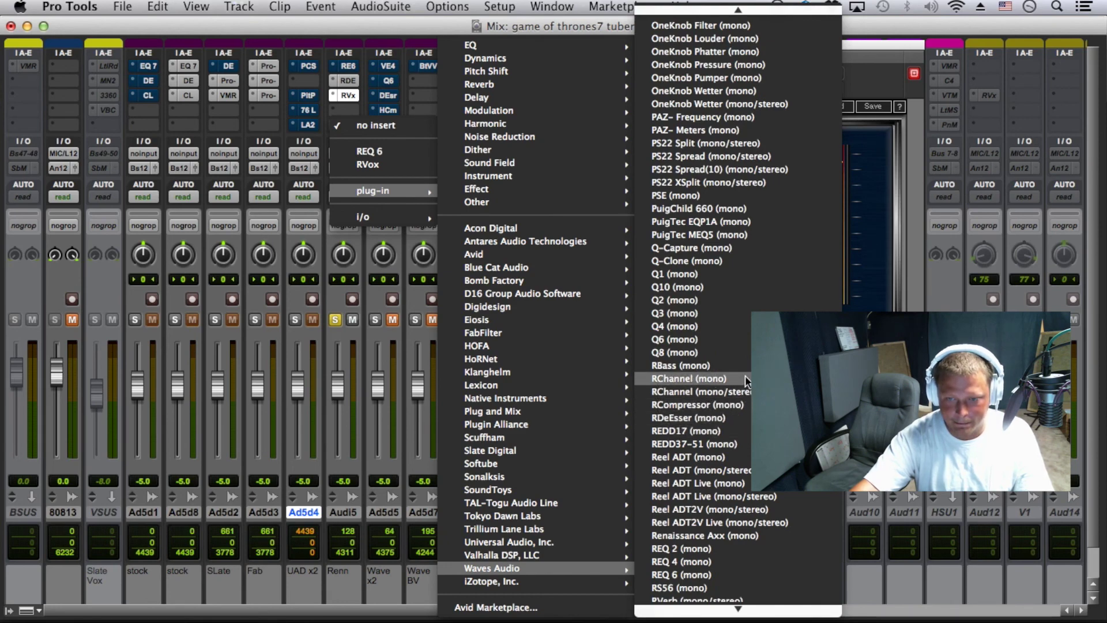
click(744, 405)
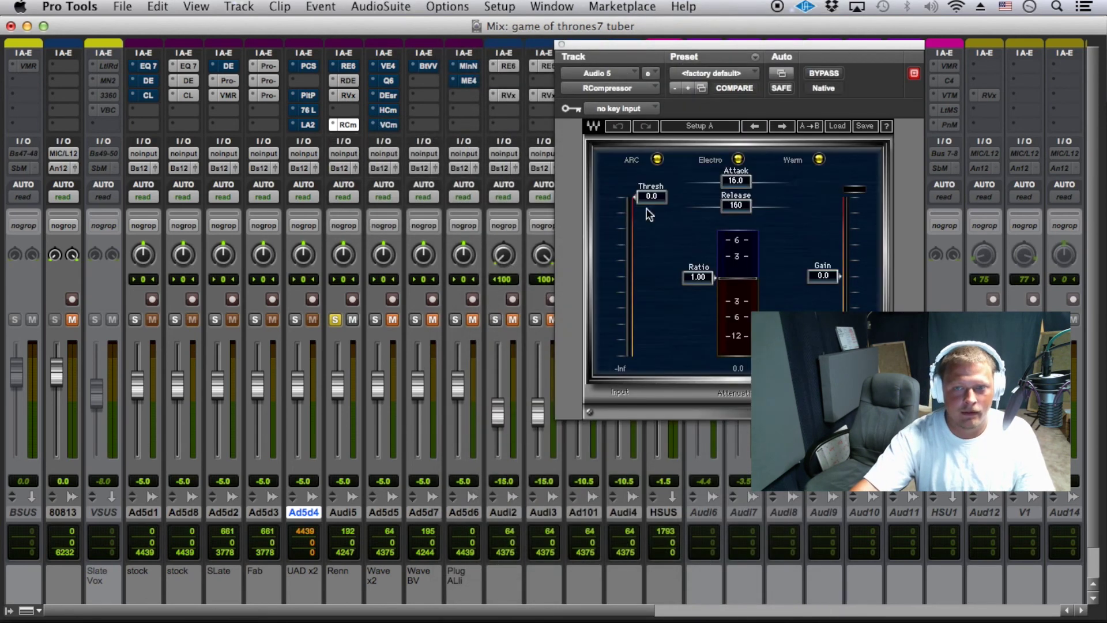
Try the RCompressor's ARC, Electro and Warm mode switches and return them to their original modes.
drag(724, 45, 649, 125)
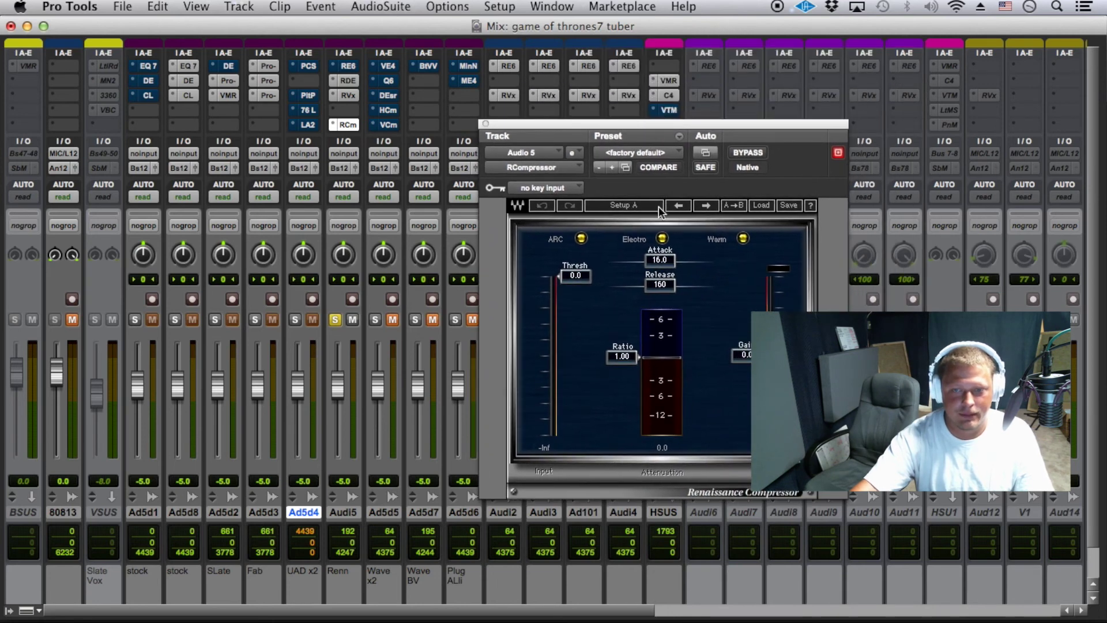
click(581, 239)
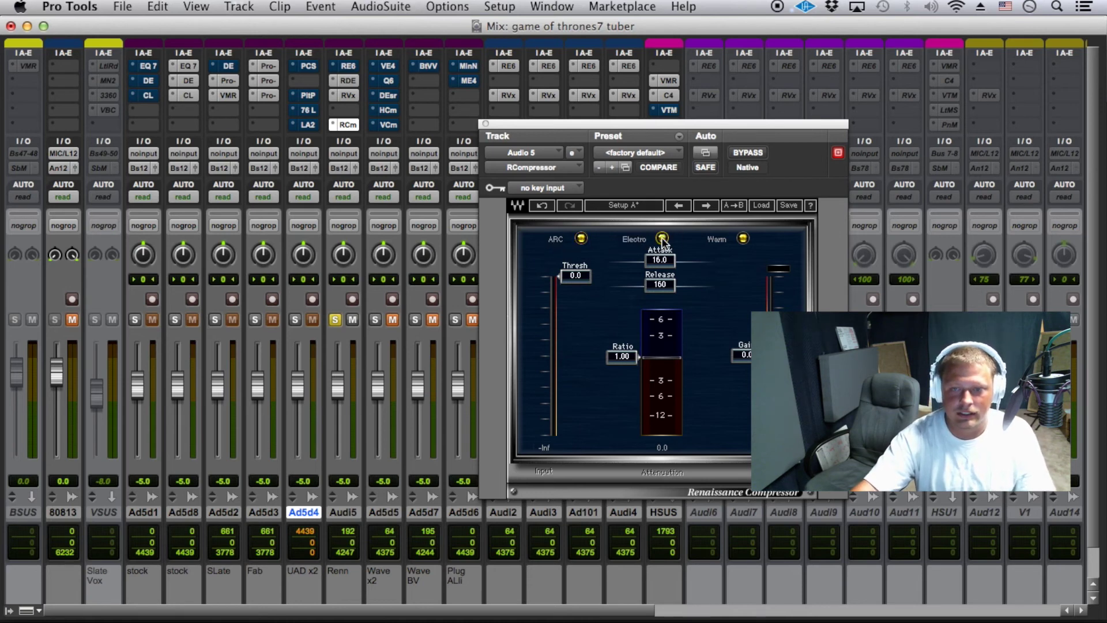
click(744, 239)
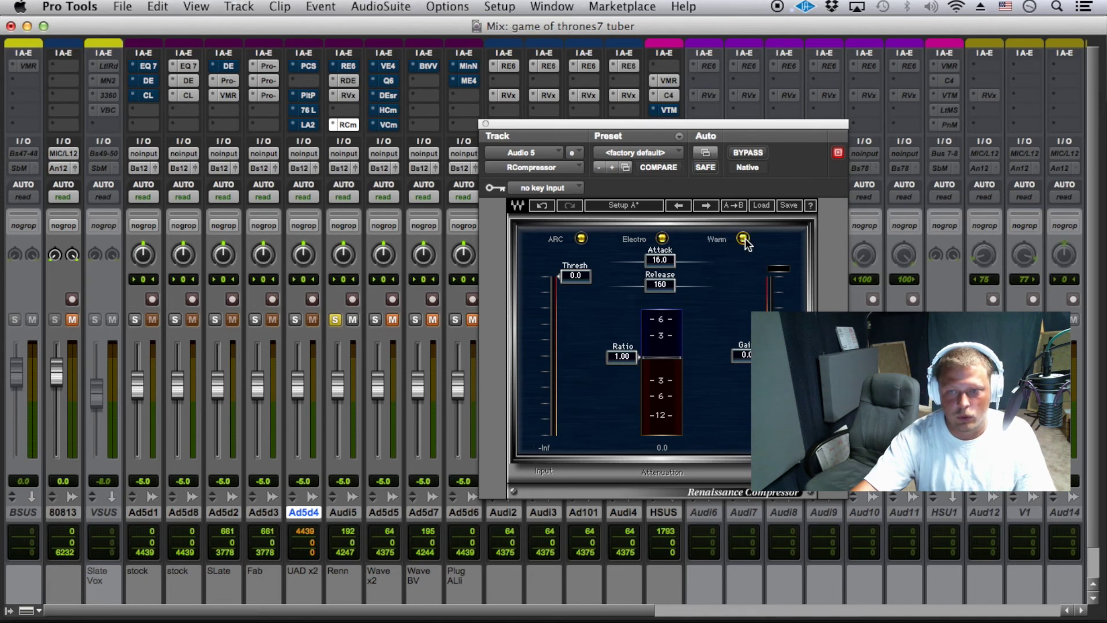
click(744, 239)
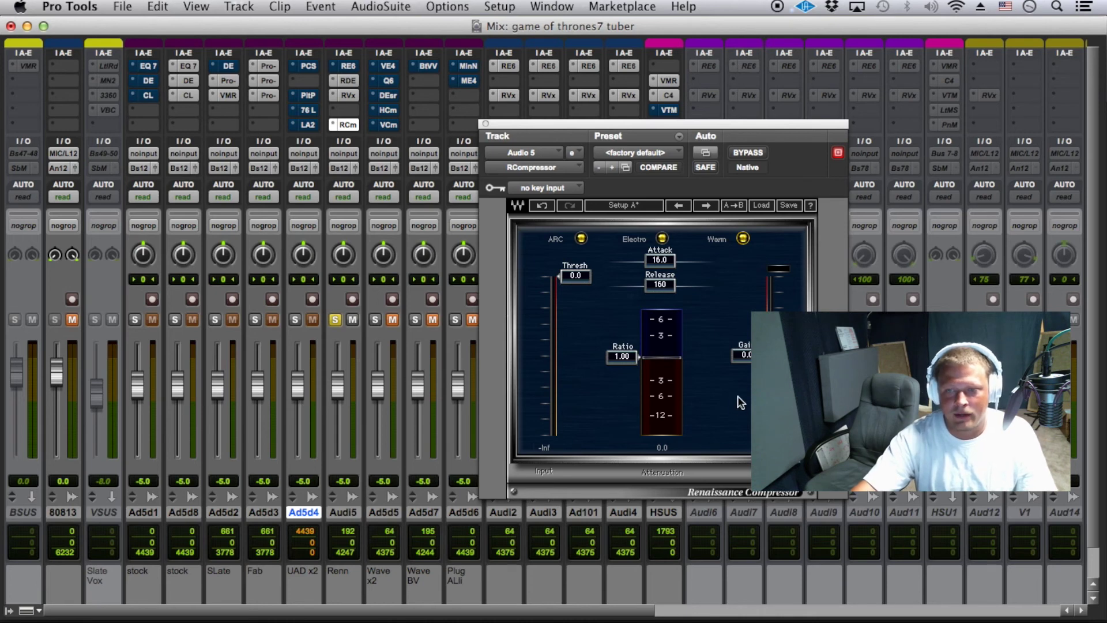
Set the RCompressor's threshold to -15.8, ratio to 3.94 and gain to about 1.4 while the song plays, and close the plug-in.
drag(576, 295, 576, 299)
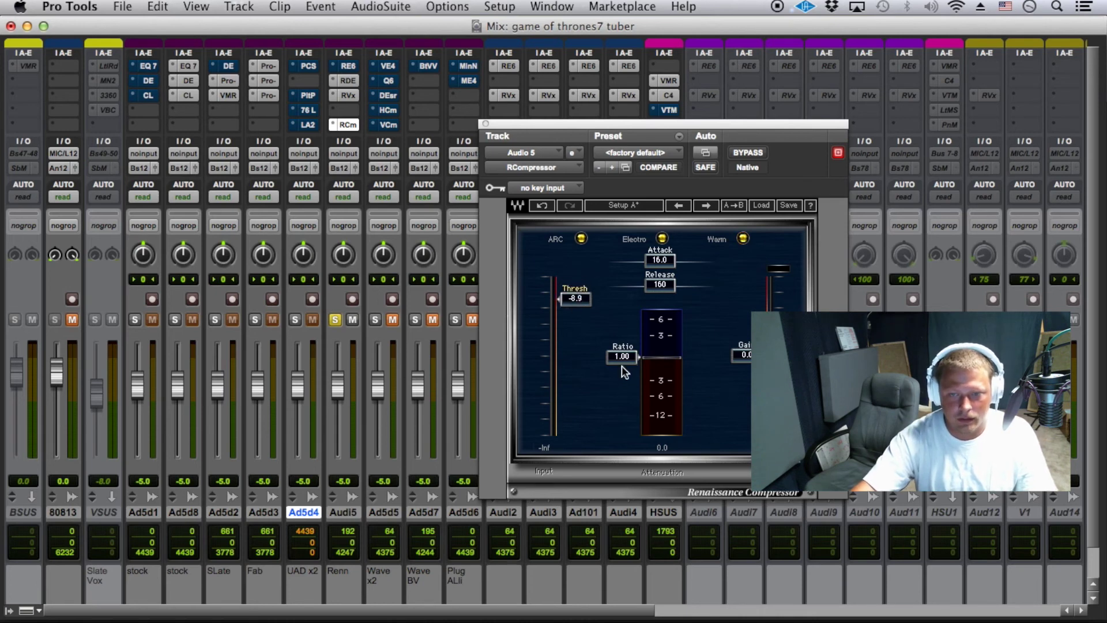
drag(623, 357, 623, 383)
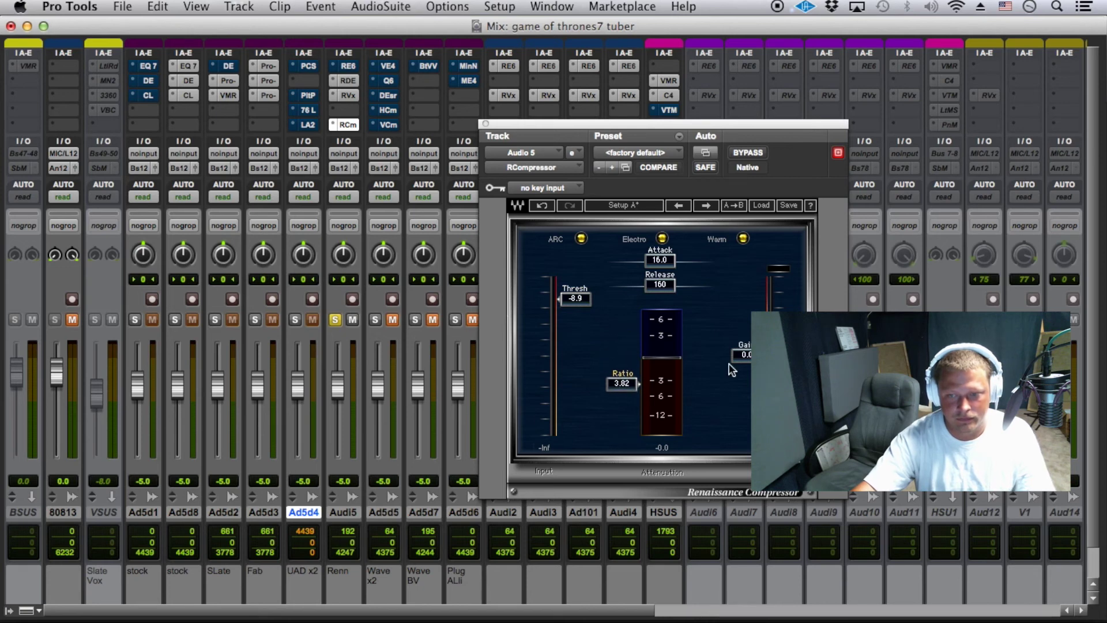
drag(744, 354, 744, 337)
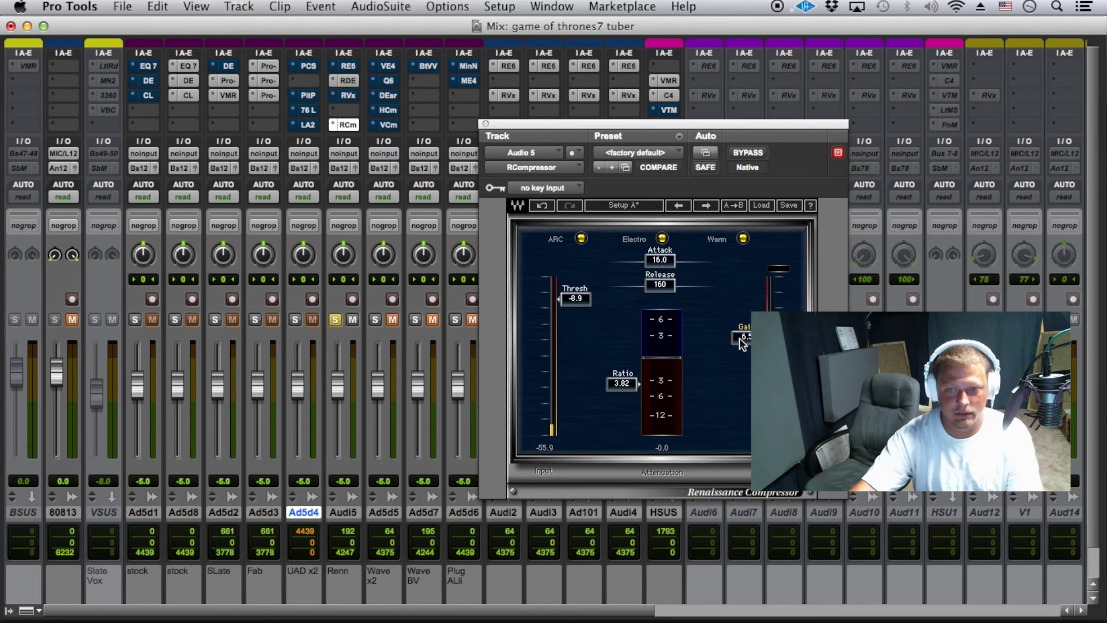
key(space)
drag(627, 387, 627, 390)
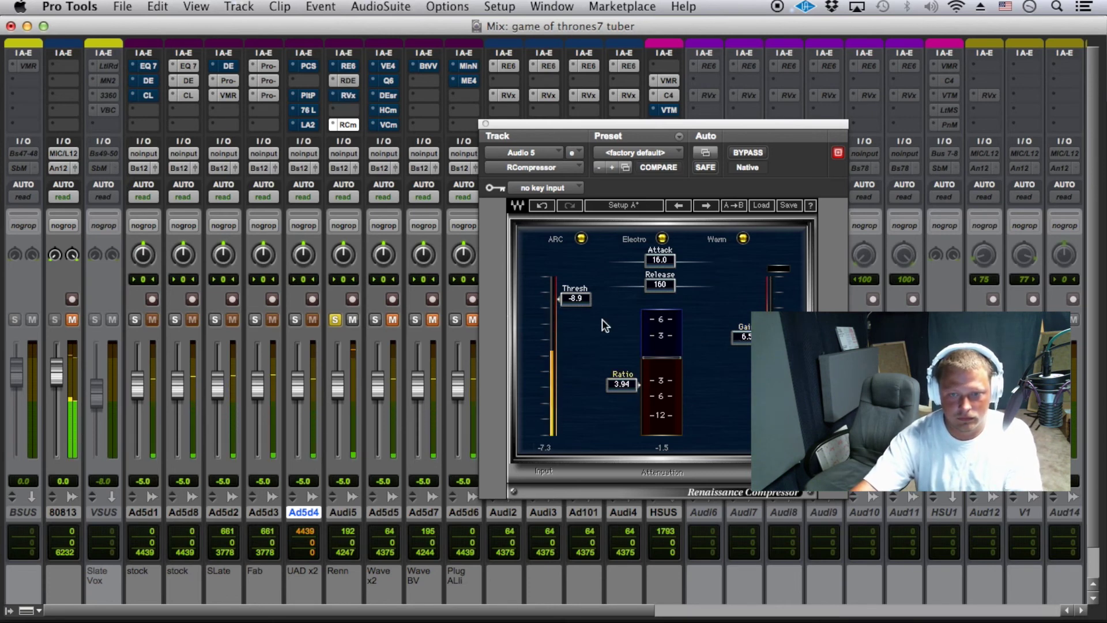
drag(575, 299, 575, 317)
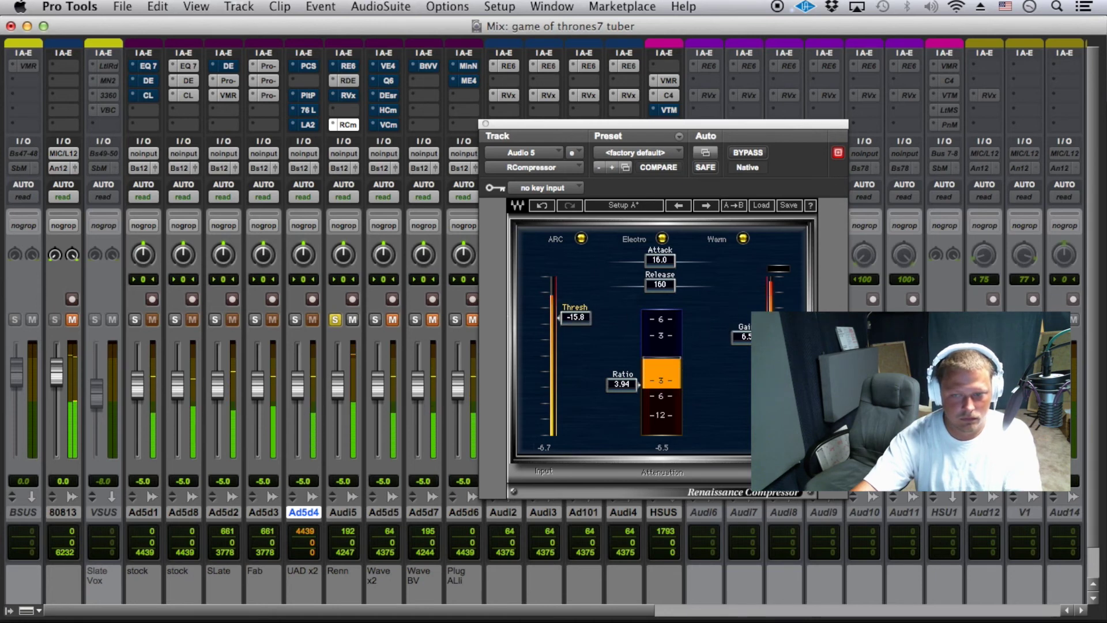
drag(744, 336, 744, 350)
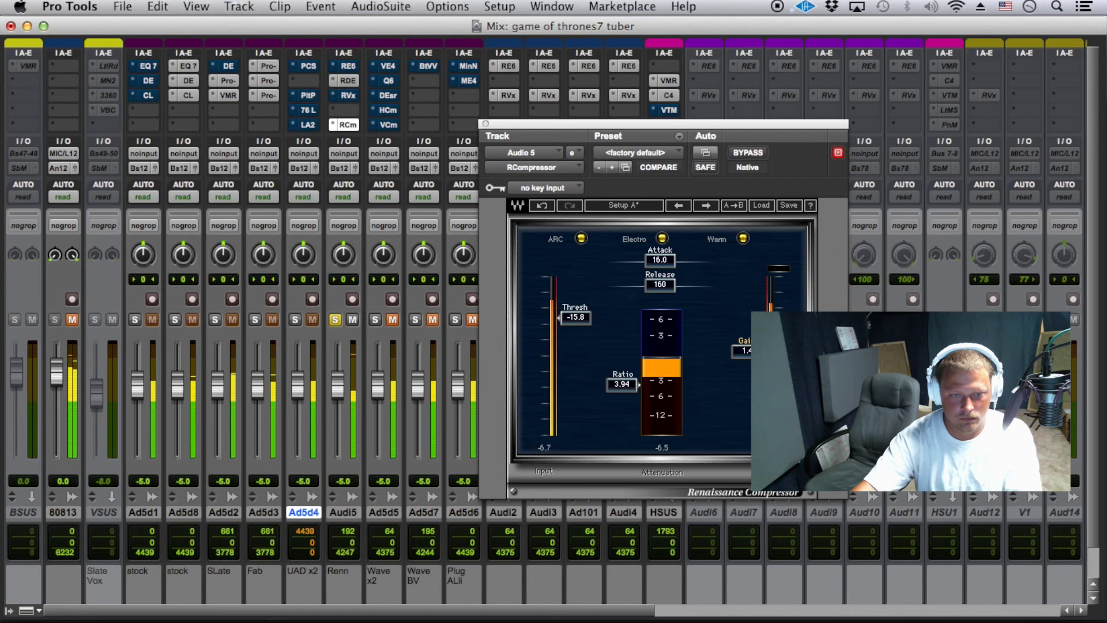
click(486, 124)
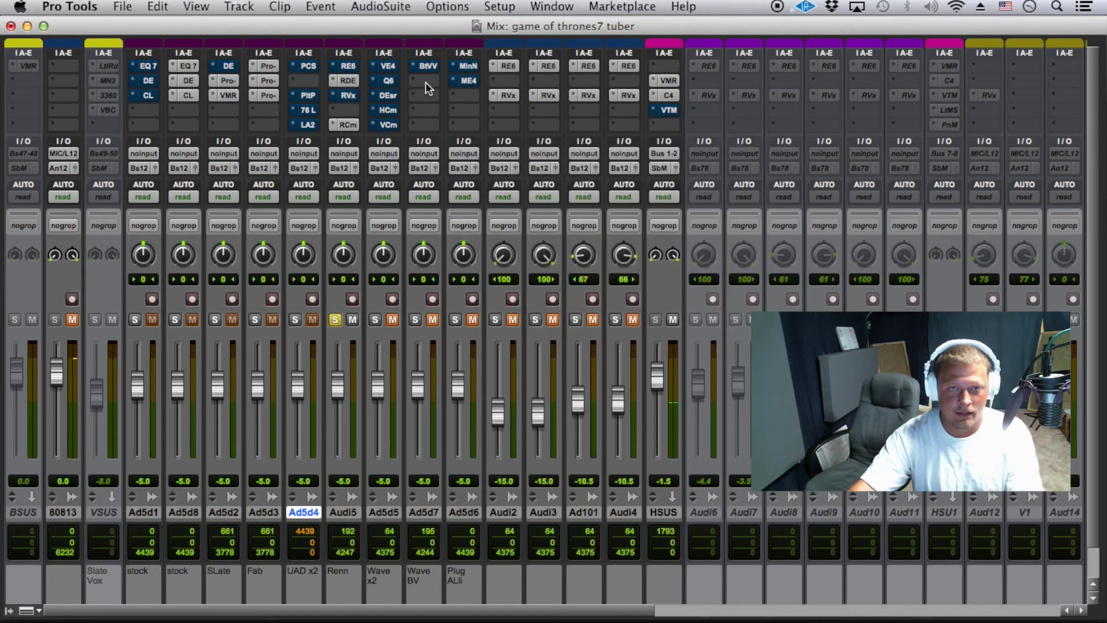
Review the Wave x2 track's inserts one by one, from its two compressors through the DeEsser and Q6 to the VEQ4.
click(389, 123)
click(392, 109)
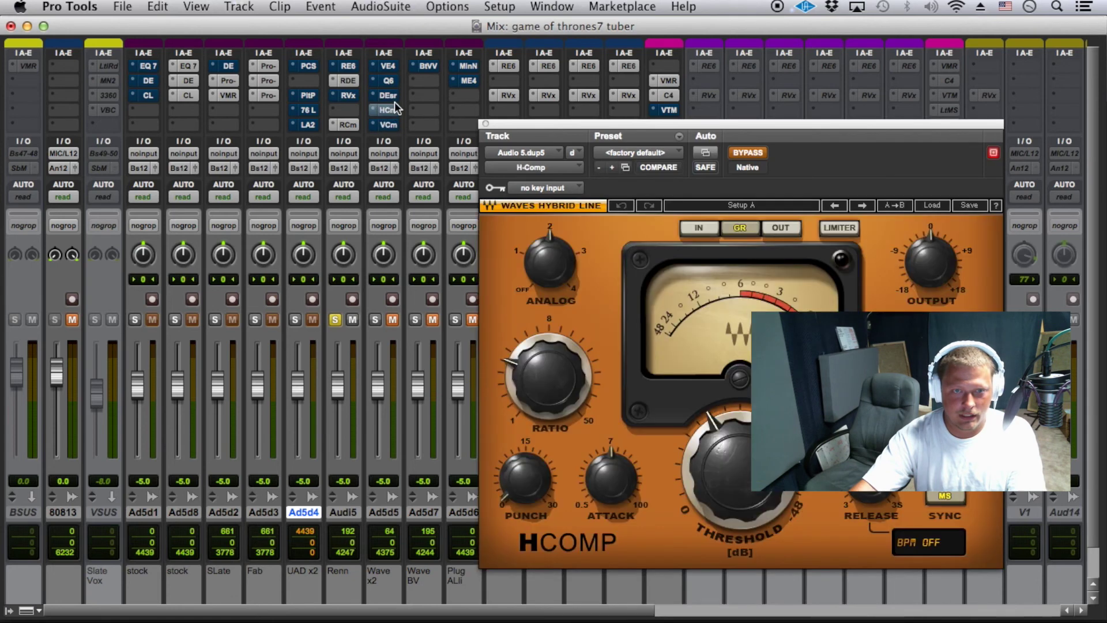
click(390, 96)
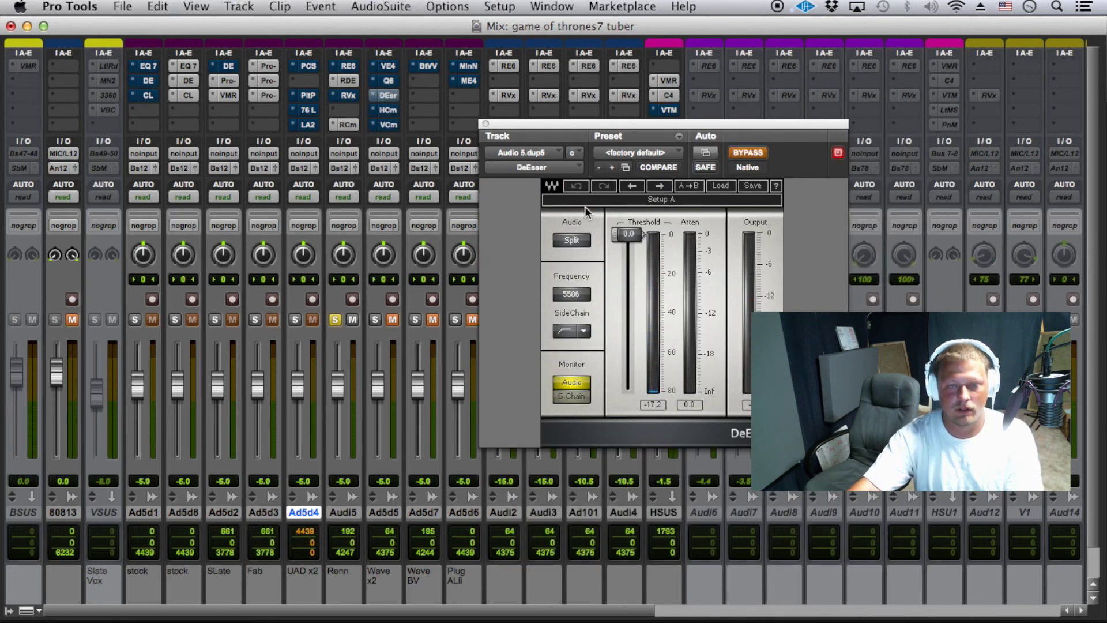
click(391, 81)
click(394, 67)
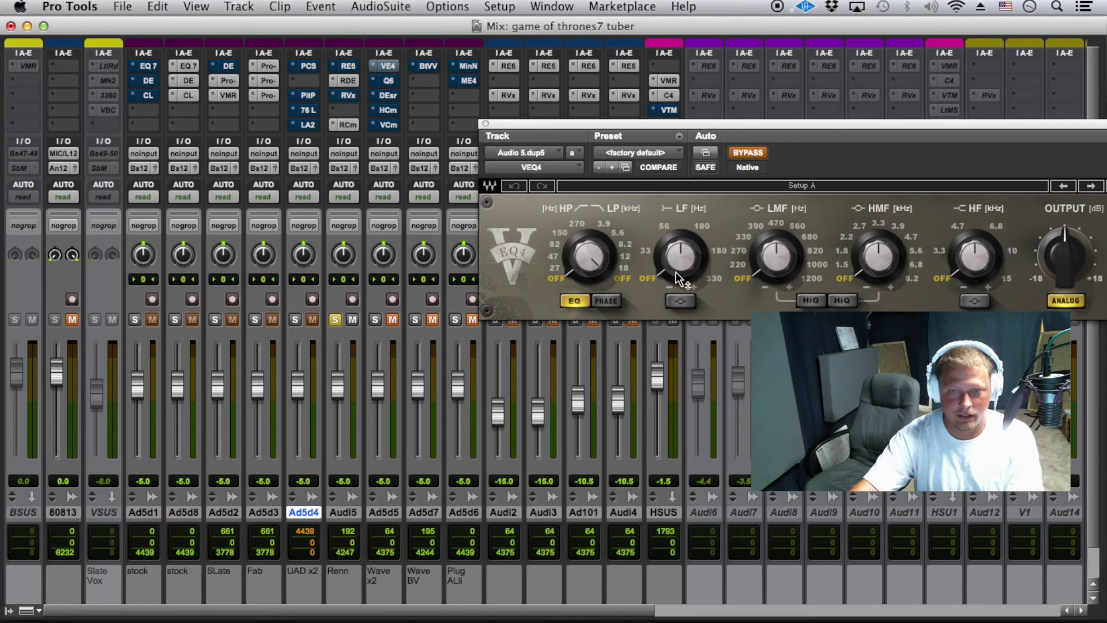
Adjust the VEQ4's low and low-mid band gains, set their frequencies to 33 Hz and 470 Hz, and try the low-mid HiQ option.
drag(677, 259, 678, 263)
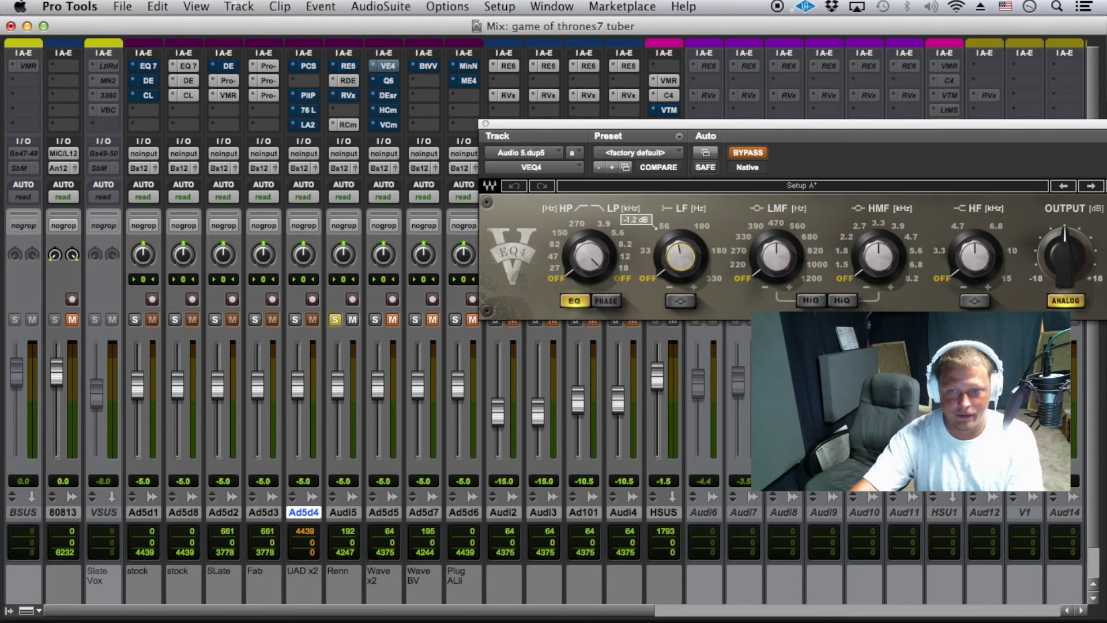
drag(662, 261, 661, 257)
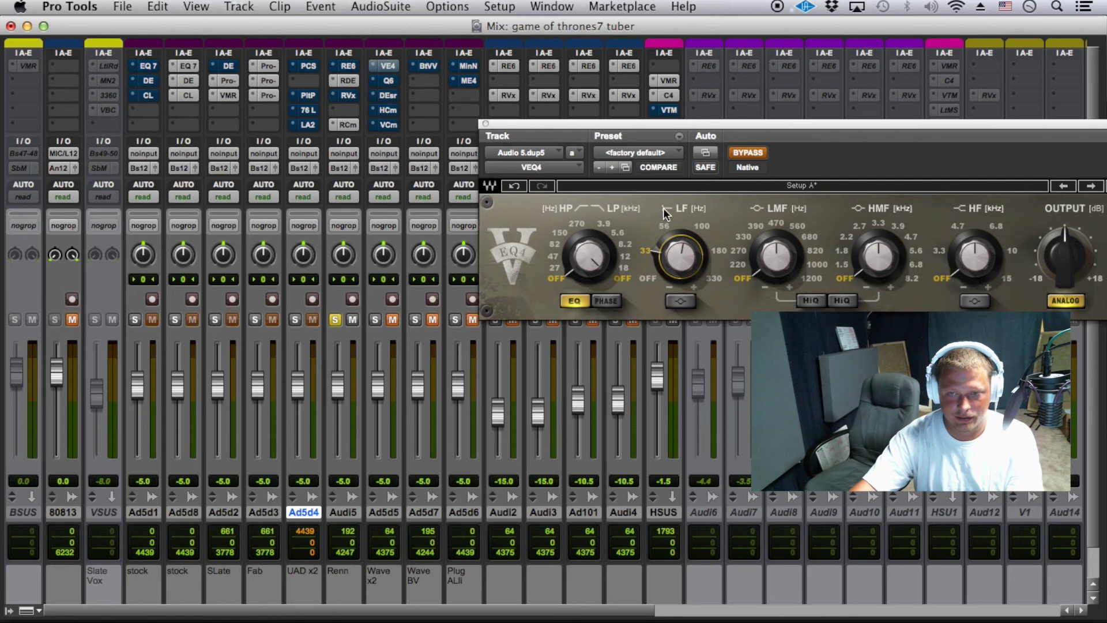
drag(777, 250, 776, 251)
drag(763, 274, 764, 271)
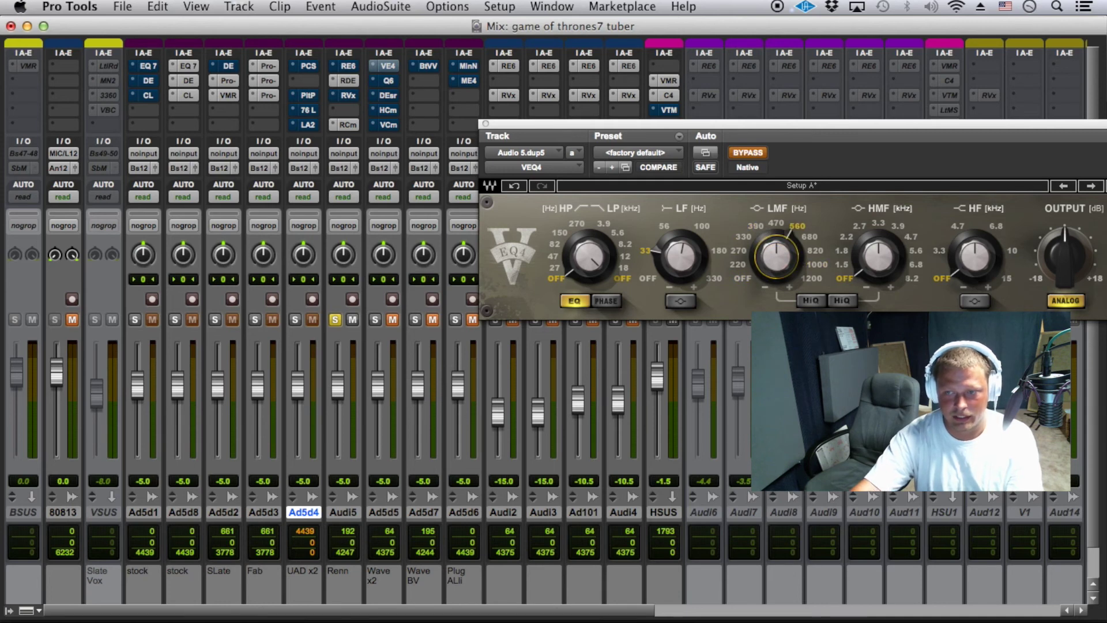
click(811, 302)
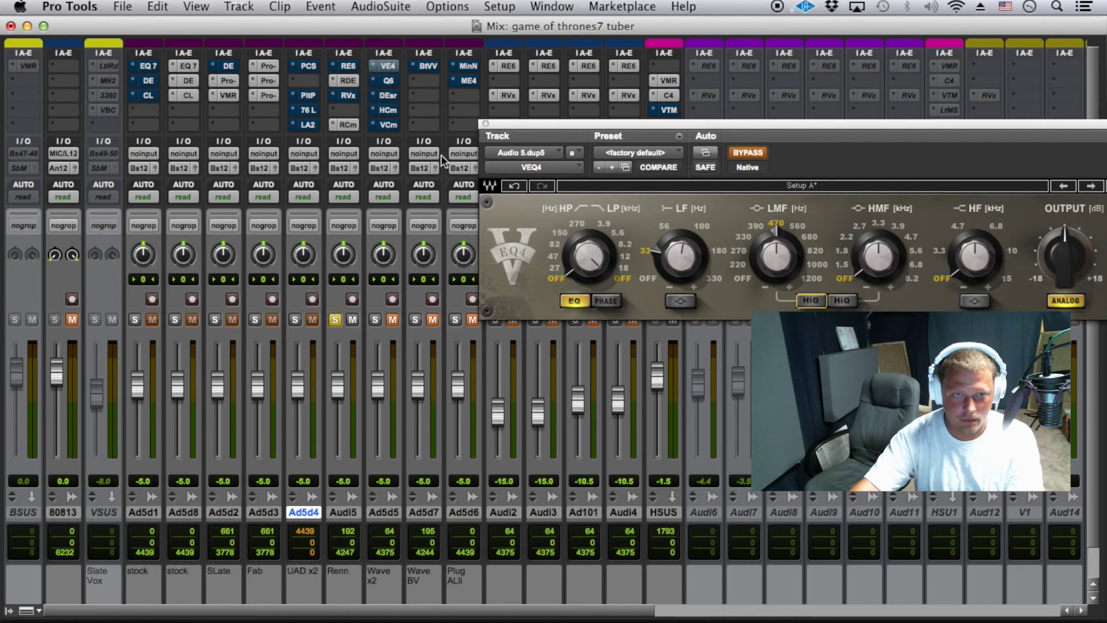
In the Wave x2 track's Q6, boost band 2 by 9.2 with Q 75.0 and band 3 by 7.1 at 130 Hz with Q 99.9.
click(389, 81)
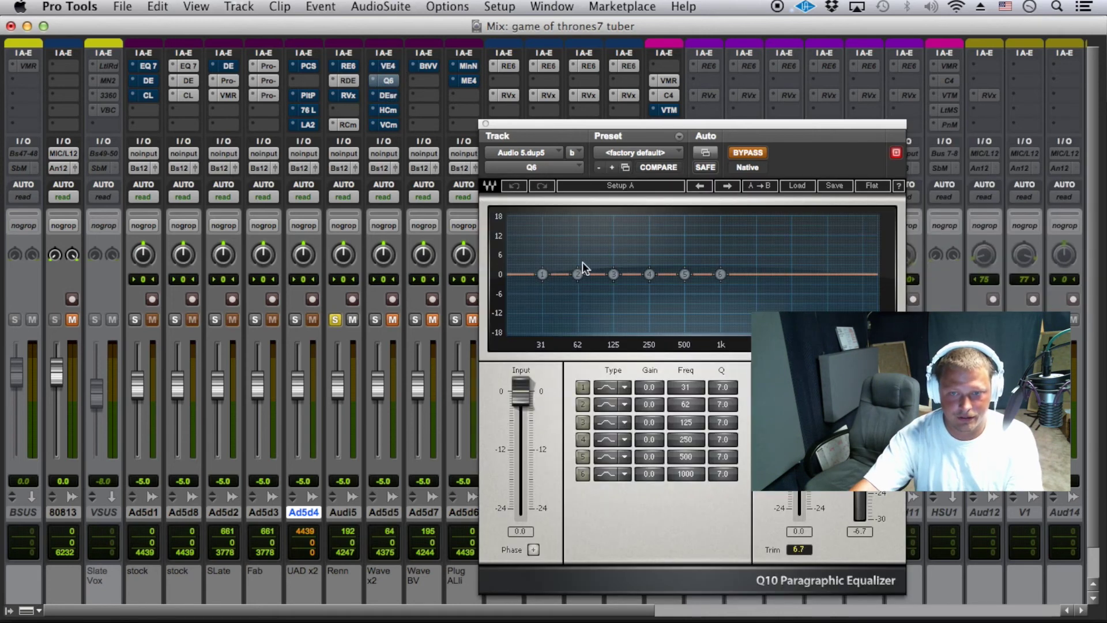
drag(580, 273, 579, 243)
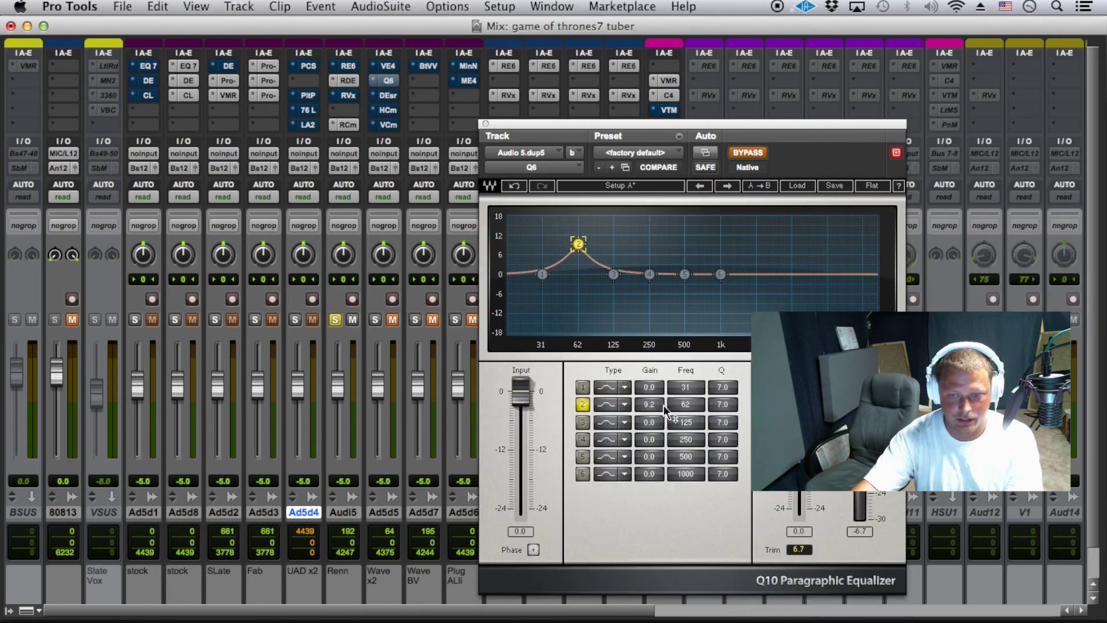
drag(723, 405, 722, 375)
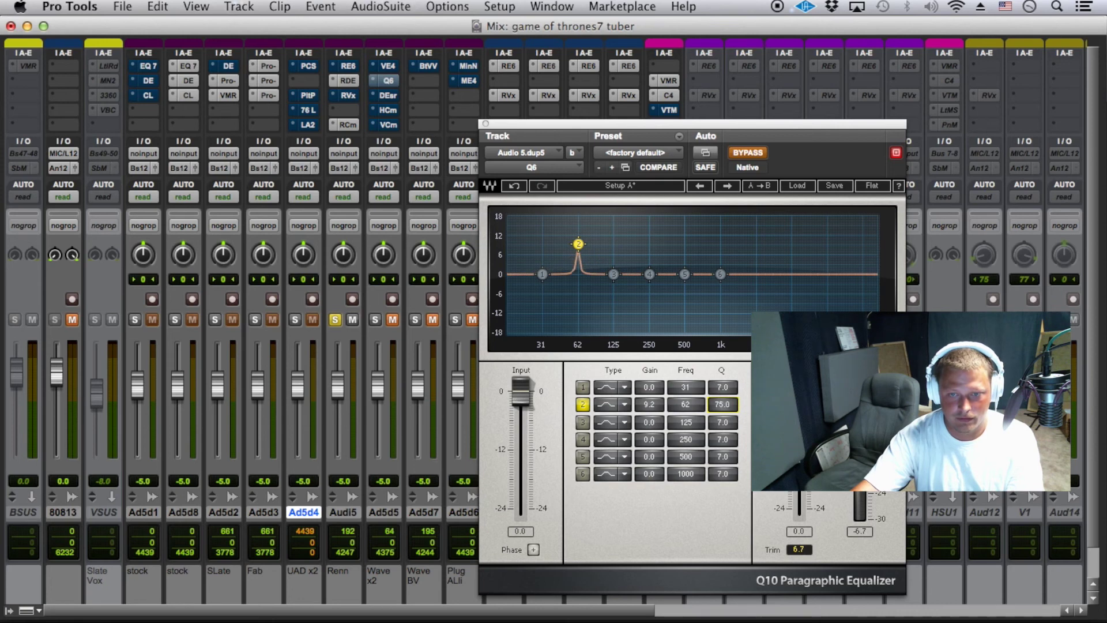
click(584, 422)
drag(722, 422, 656, 398)
drag(722, 427, 722, 404)
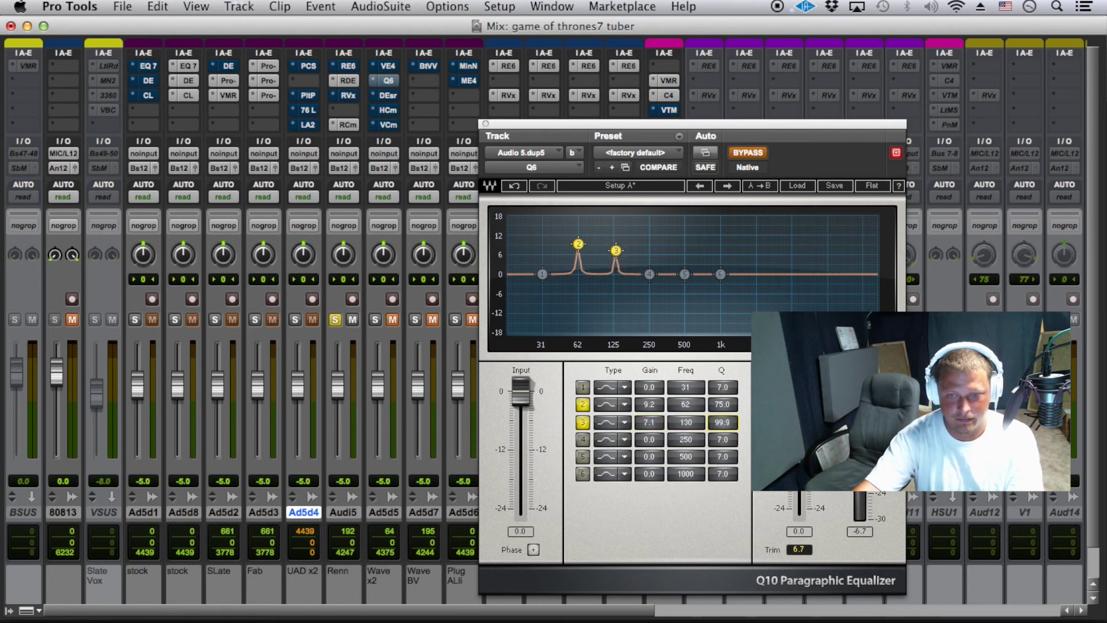
Boost Q6 band 4 by 10.2 at 250 Hz with Q 99.6, and switch off bands 3 and 4 so only band 2 is active.
click(586, 438)
drag(725, 443, 724, 443)
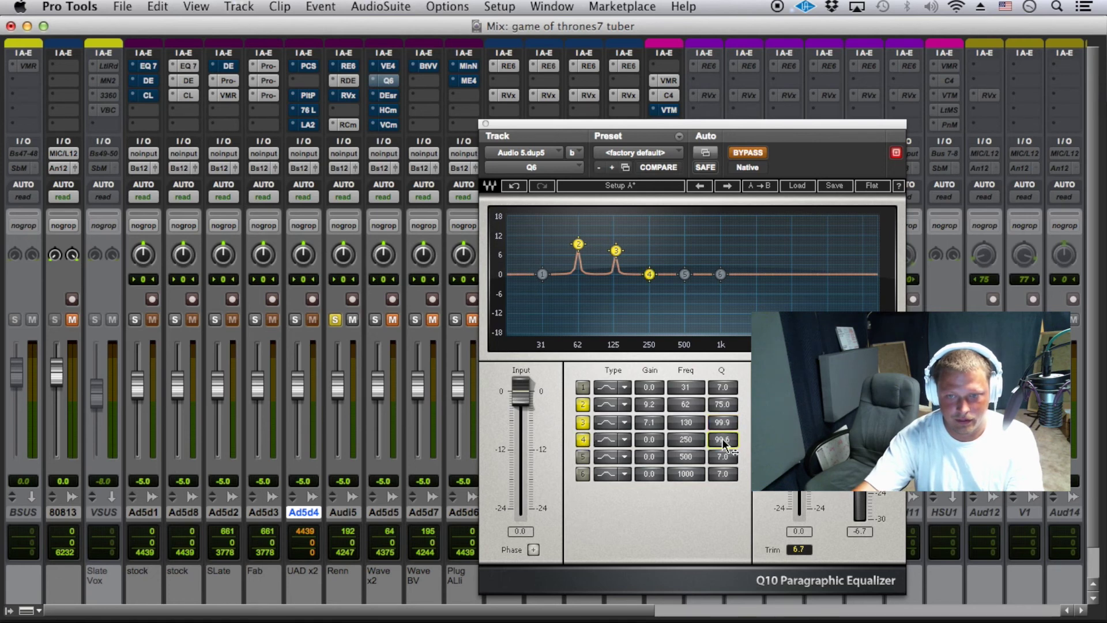
drag(652, 443, 650, 427)
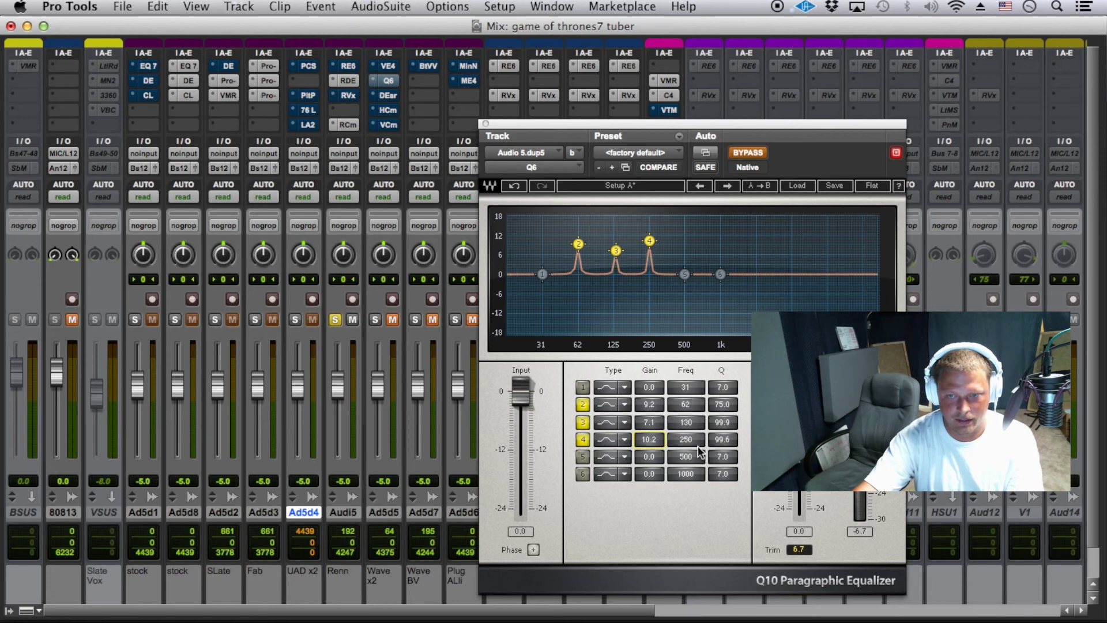
click(583, 439)
click(583, 422)
click(583, 405)
click(584, 404)
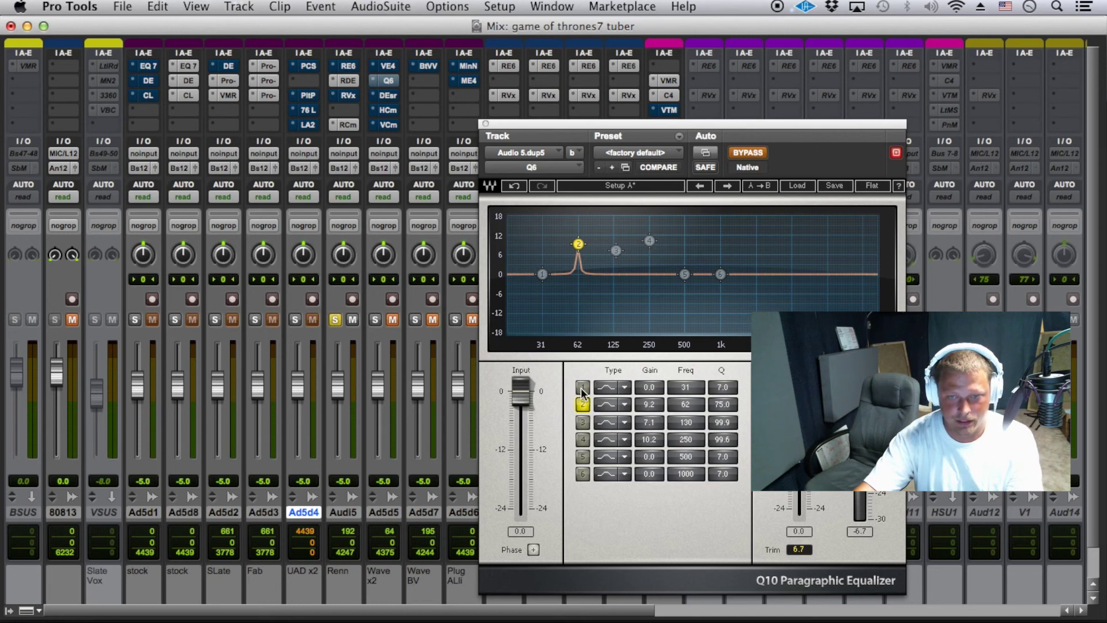
Set Q6 band 2 to -2.2 at 83 Hz with Q 47.7, and reactivate band 3 at -2.5, 136 Hz and Q 34.8.
mouse_move(686, 405)
mouse_down()
mouse_move(686, 395)
mouse_move(688, 407)
mouse_up()
click(726, 405)
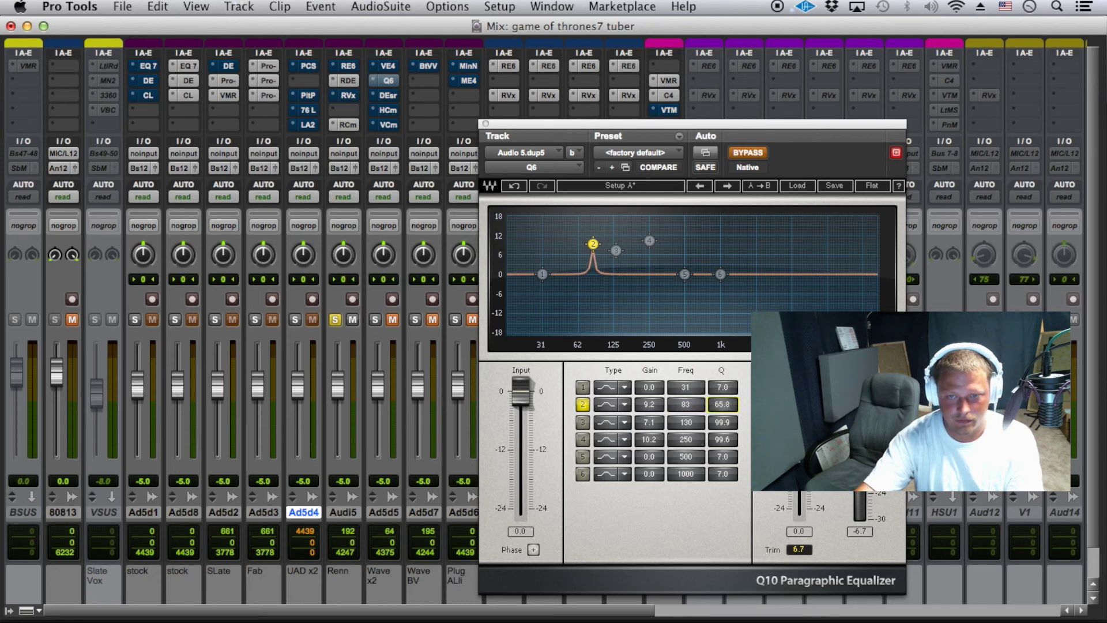
drag(644, 408, 643, 427)
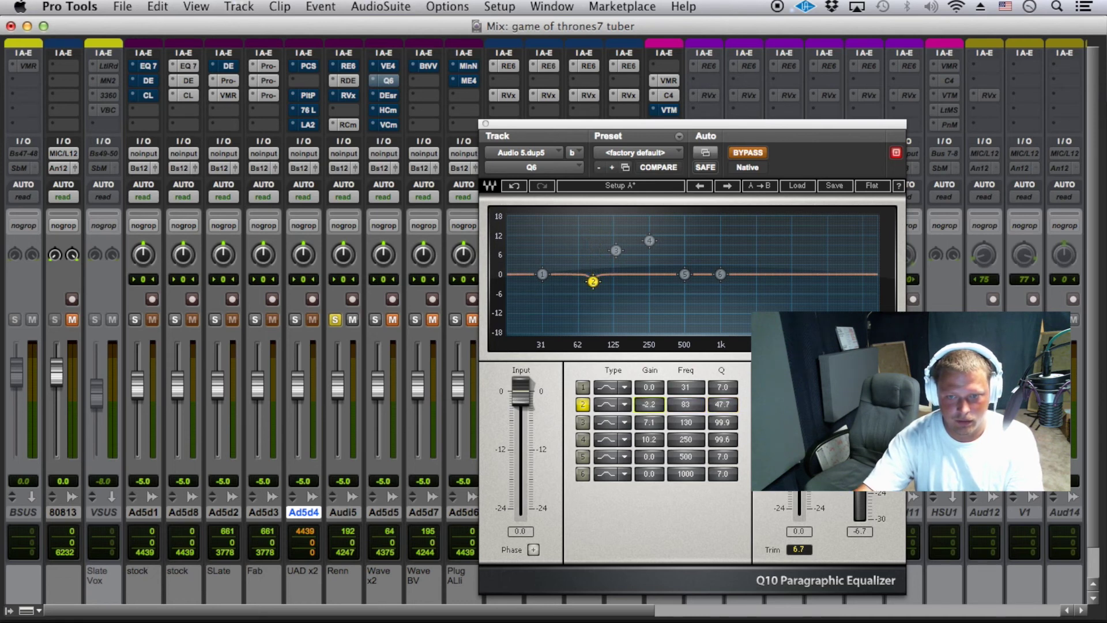
click(582, 422)
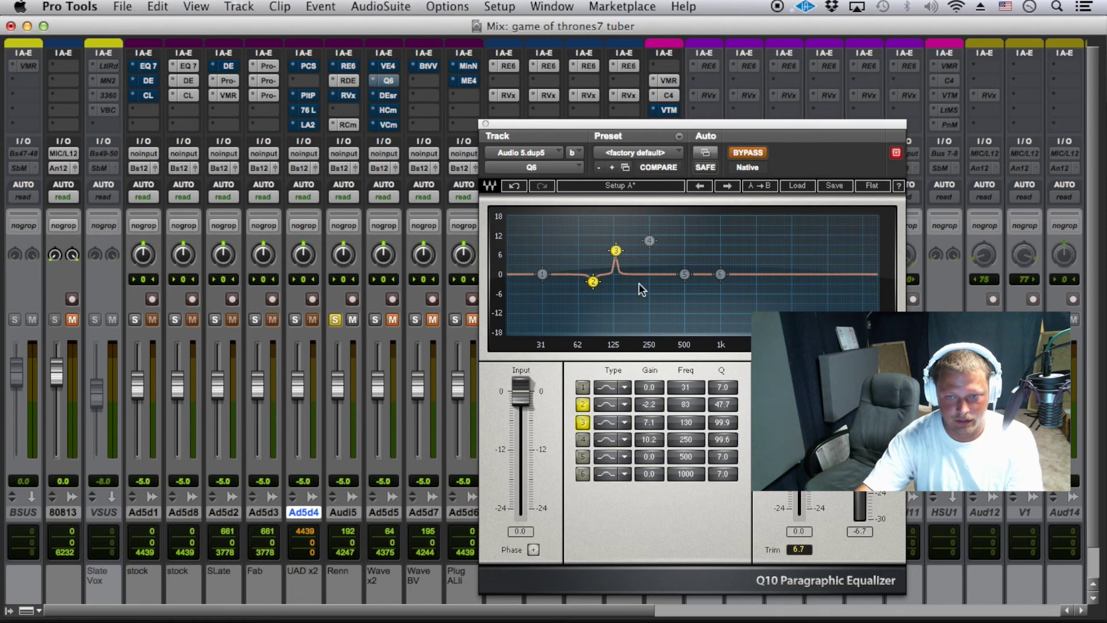
drag(616, 251, 618, 282)
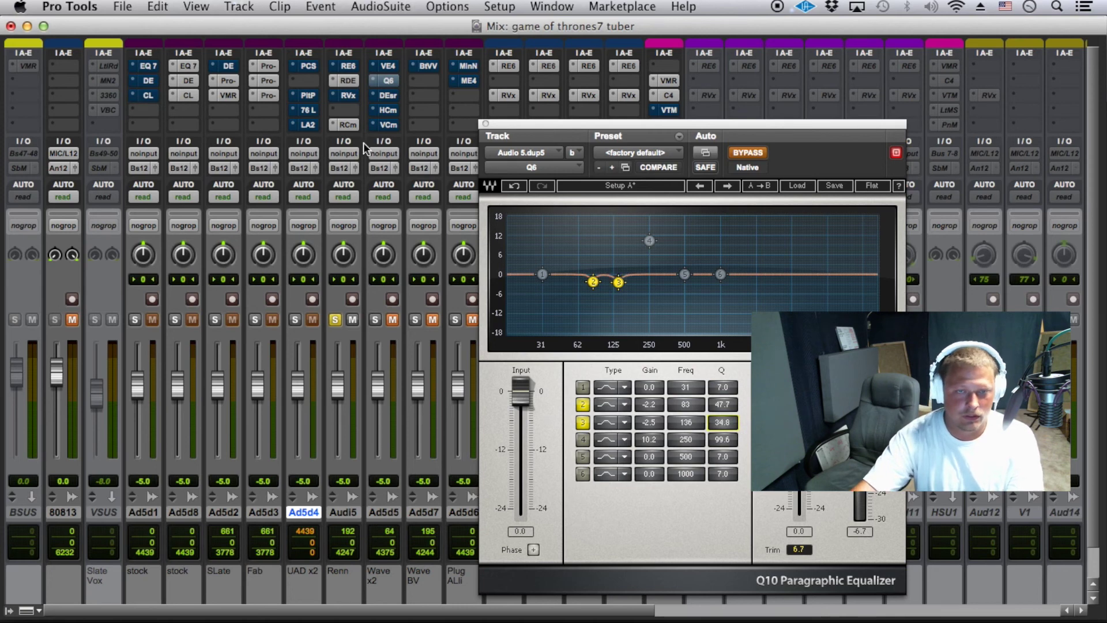
Open the Wave x2 track's DeEsser, solo that track, and switch the side-chain filter to band-pass.
click(388, 95)
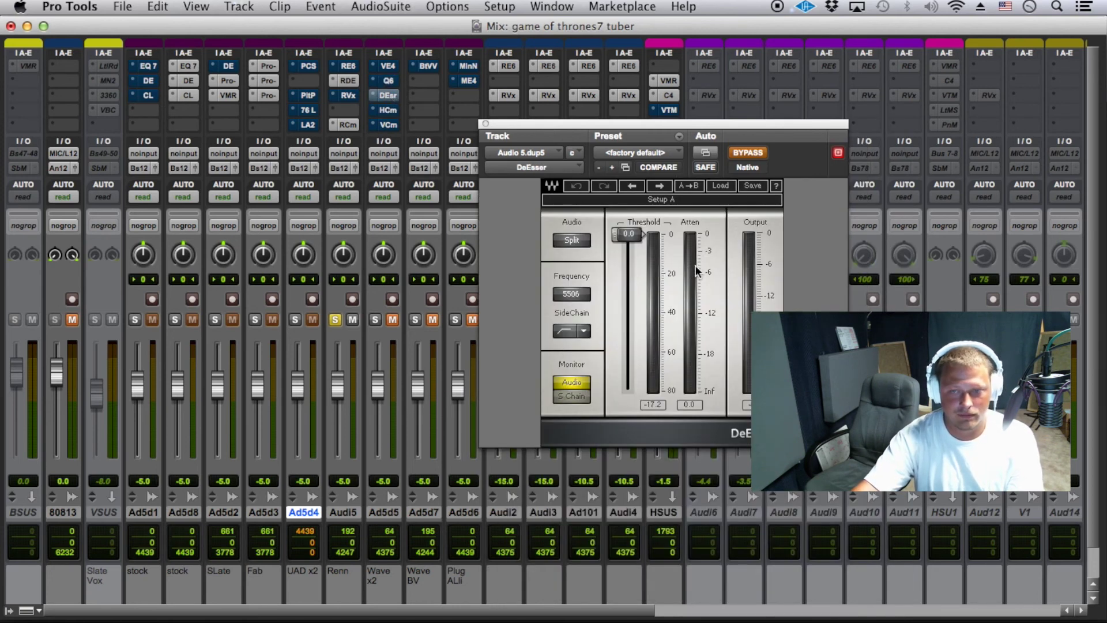
click(376, 319)
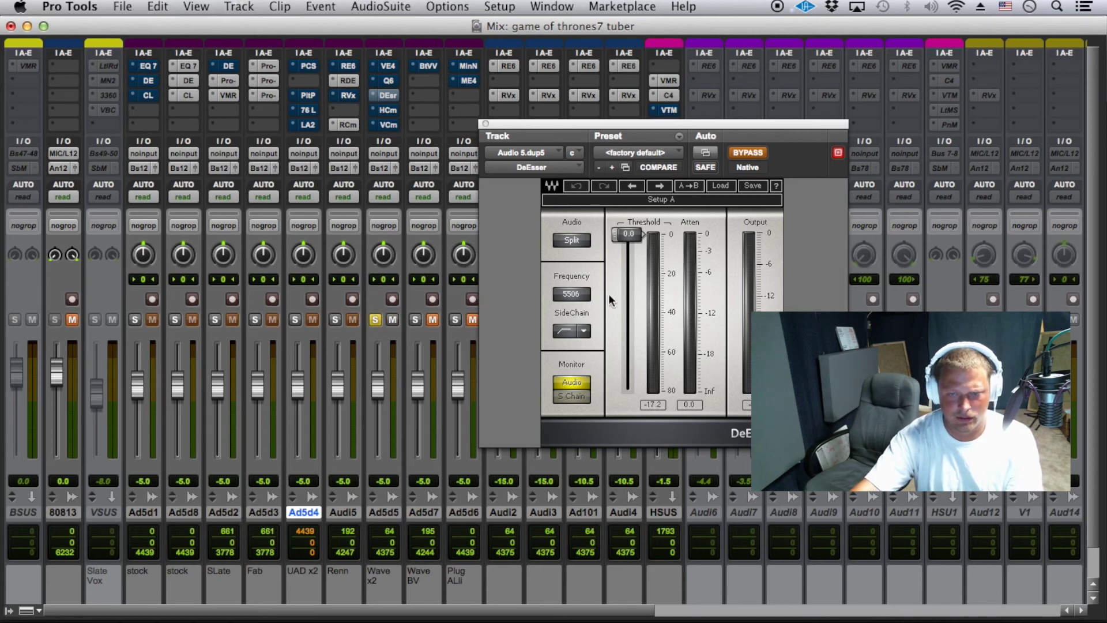
click(566, 332)
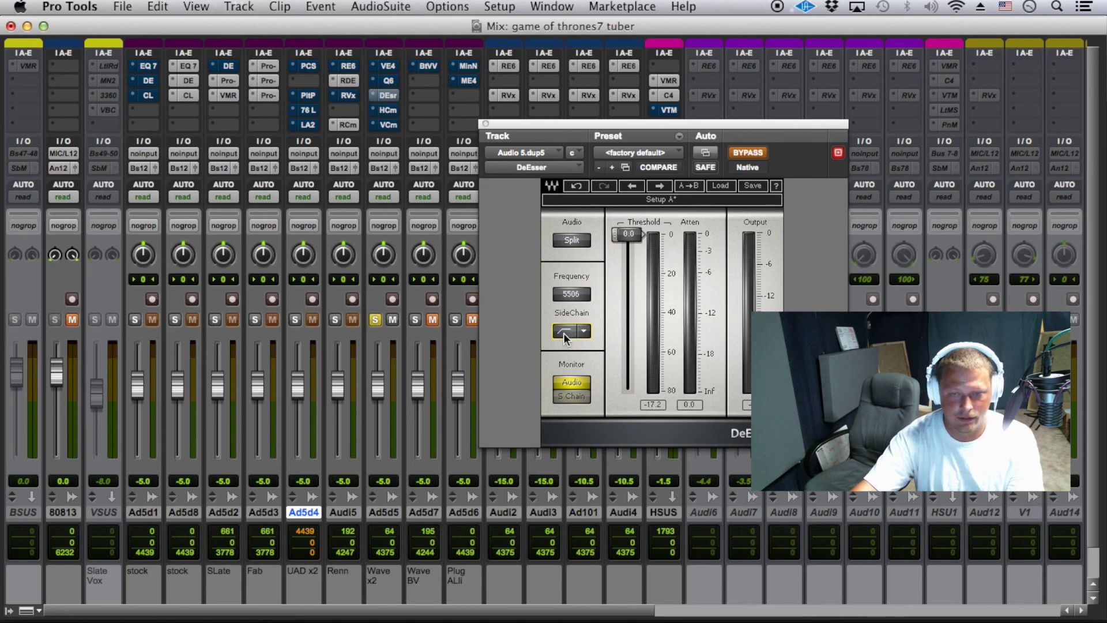
click(568, 331)
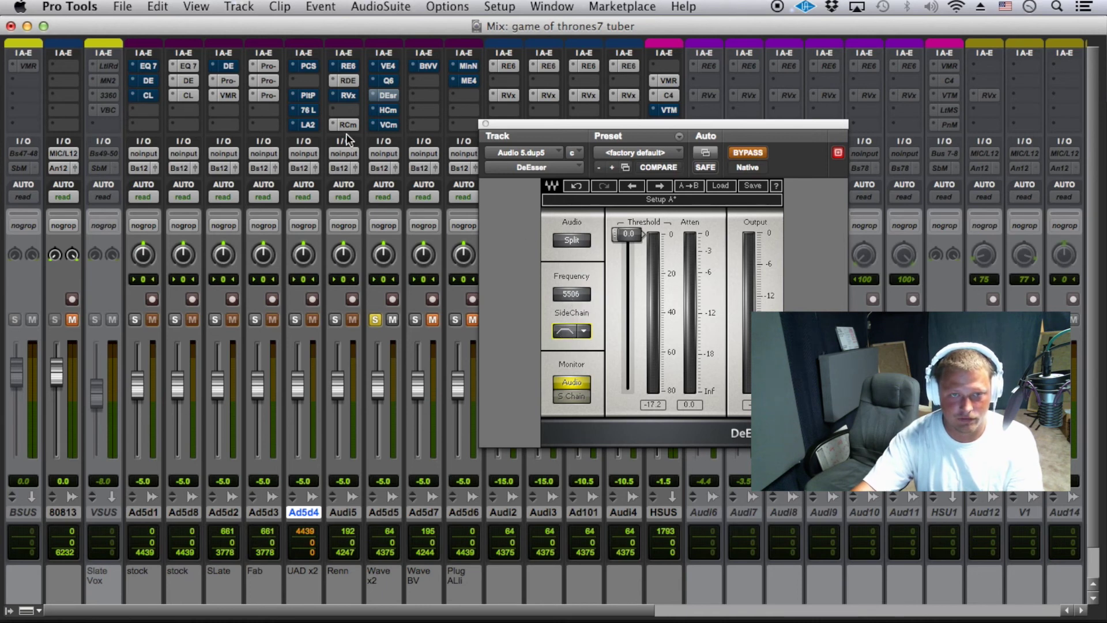
Open the Renn track's RDeEsser and switch its filter type from band-pass to high-pass.
click(348, 80)
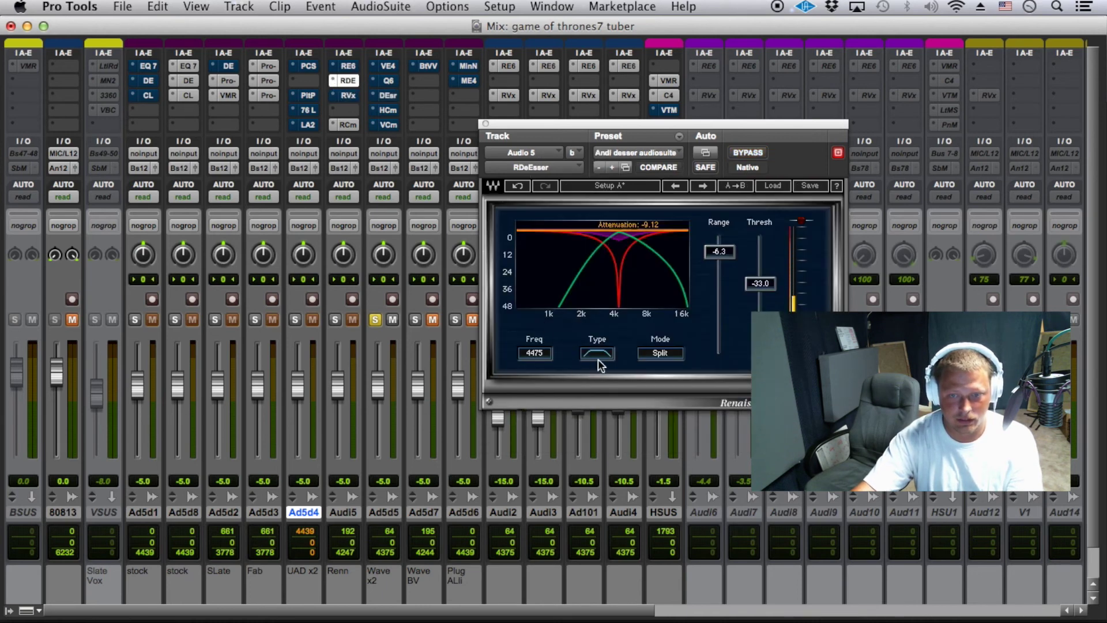
click(598, 354)
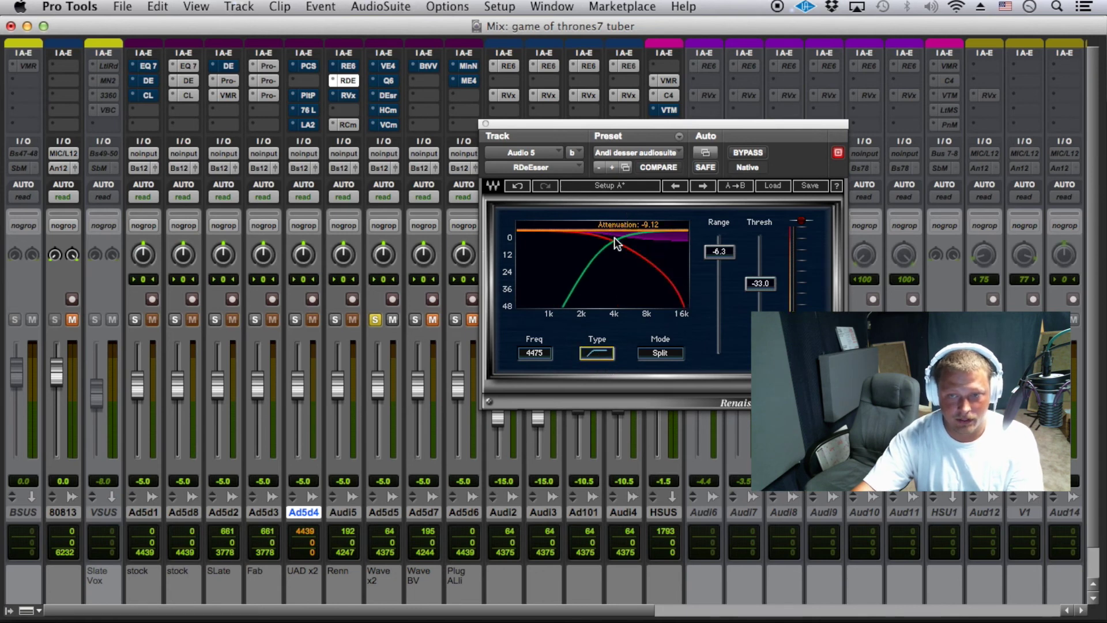
Return the Renn track's RDeEsser to band-pass, and activate the Wave x2 track's DeEsser with its threshold at -32.8.
click(598, 354)
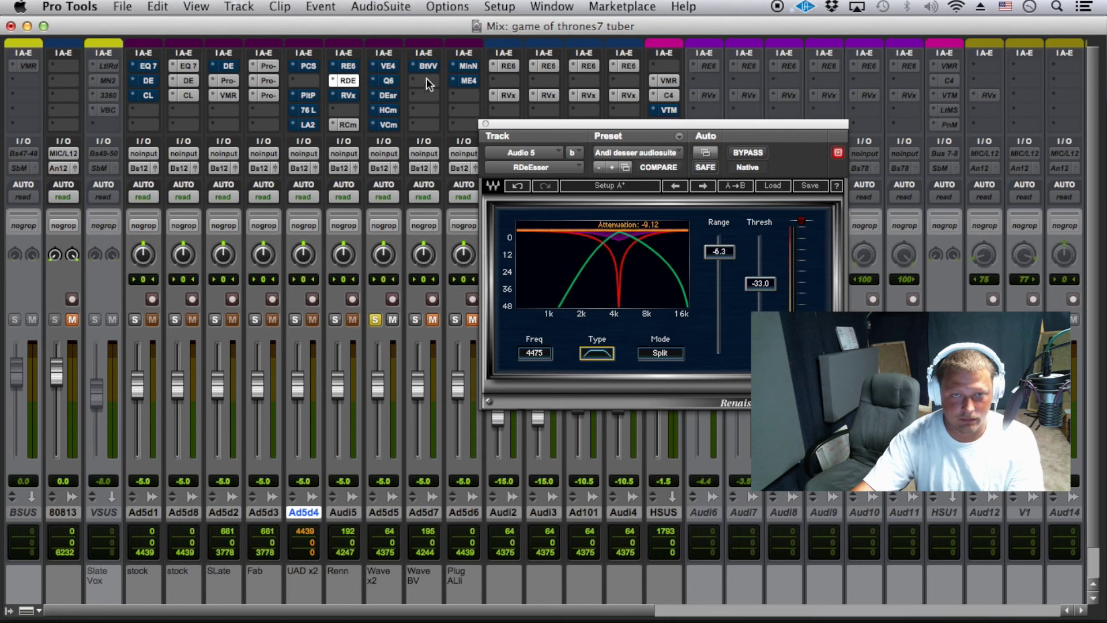
click(386, 96)
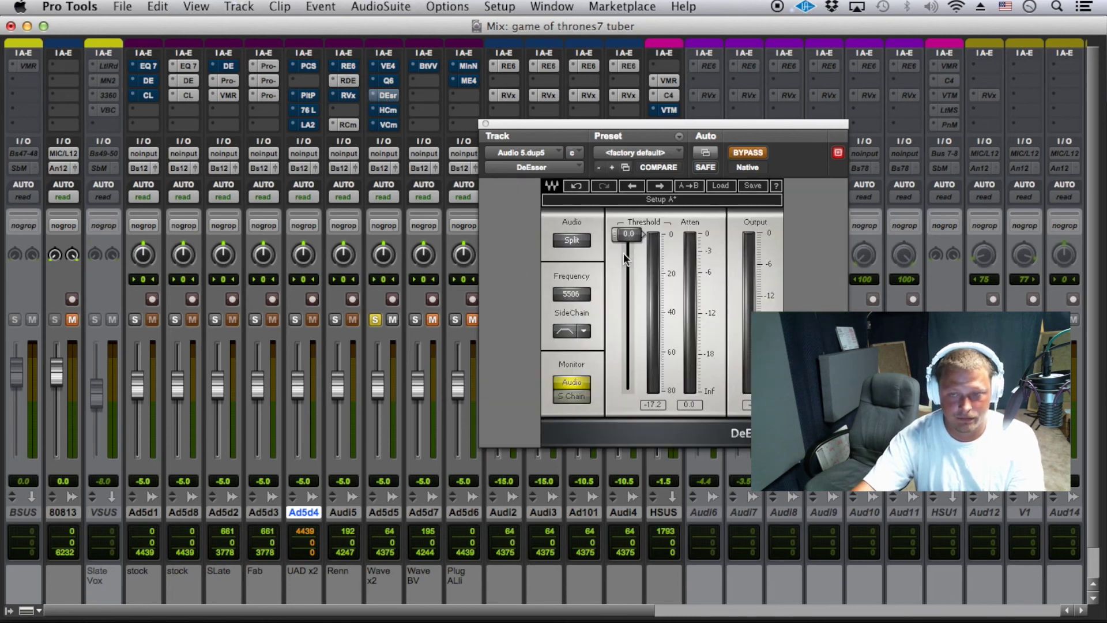
drag(630, 236, 627, 297)
click(748, 153)
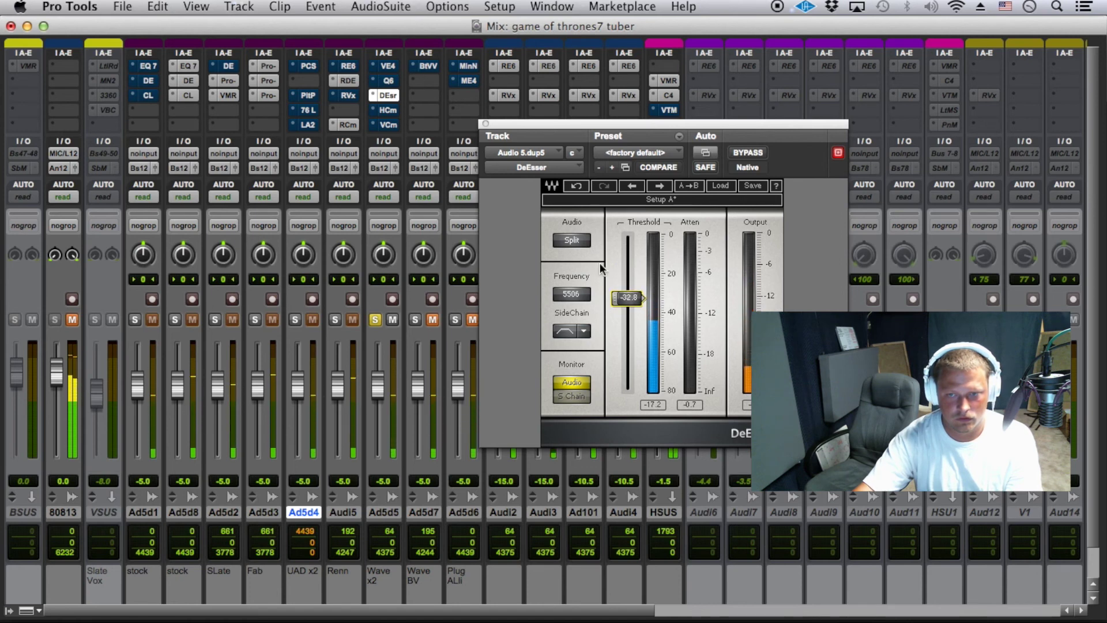
Set the DeEsser frequency to 4770 and briefly monitor the side-chain signal before returning to audio monitoring.
drag(572, 295, 572, 302)
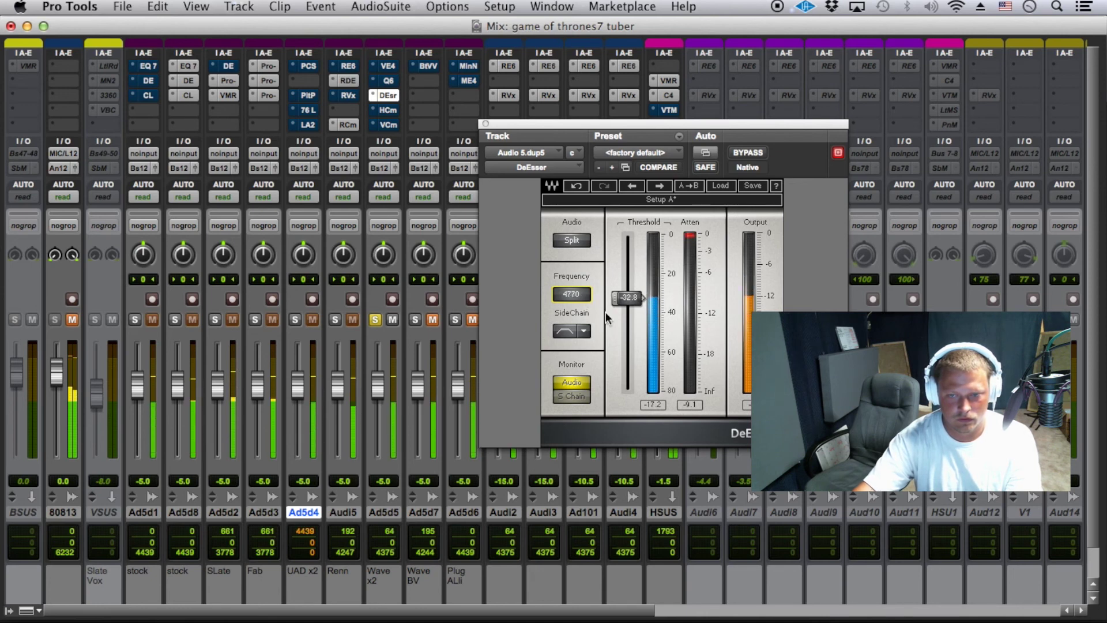
click(586, 396)
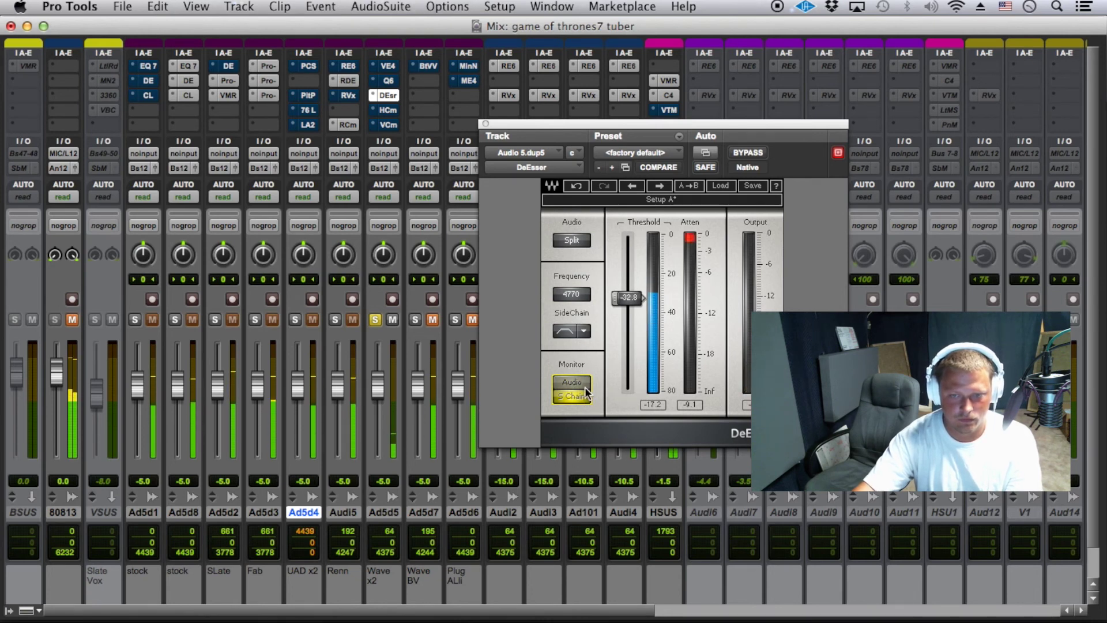
click(584, 382)
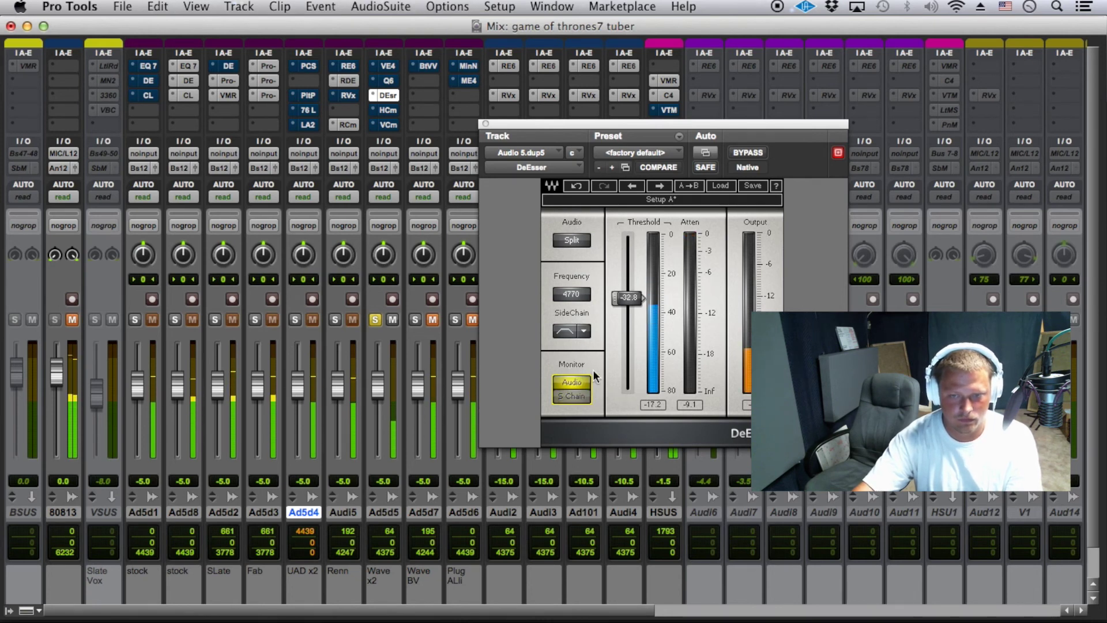
Look through the Wave x2 track's HCm and VCm inserts, and open Butch Vig Vocals on the Wave BV track with its whole window in view.
click(388, 110)
click(389, 125)
click(430, 67)
drag(604, 124, 578, 9)
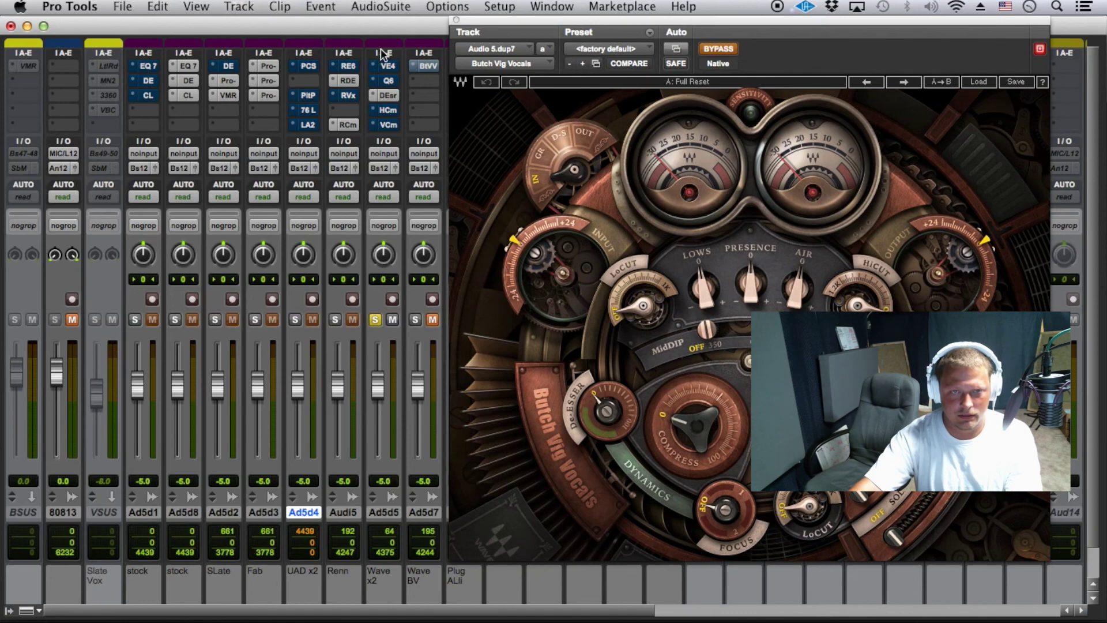
Insert the Waves JJP-Vocals (mono/stereo) plug-in in the fifth insert slot of the Wave BV track.
click(414, 127)
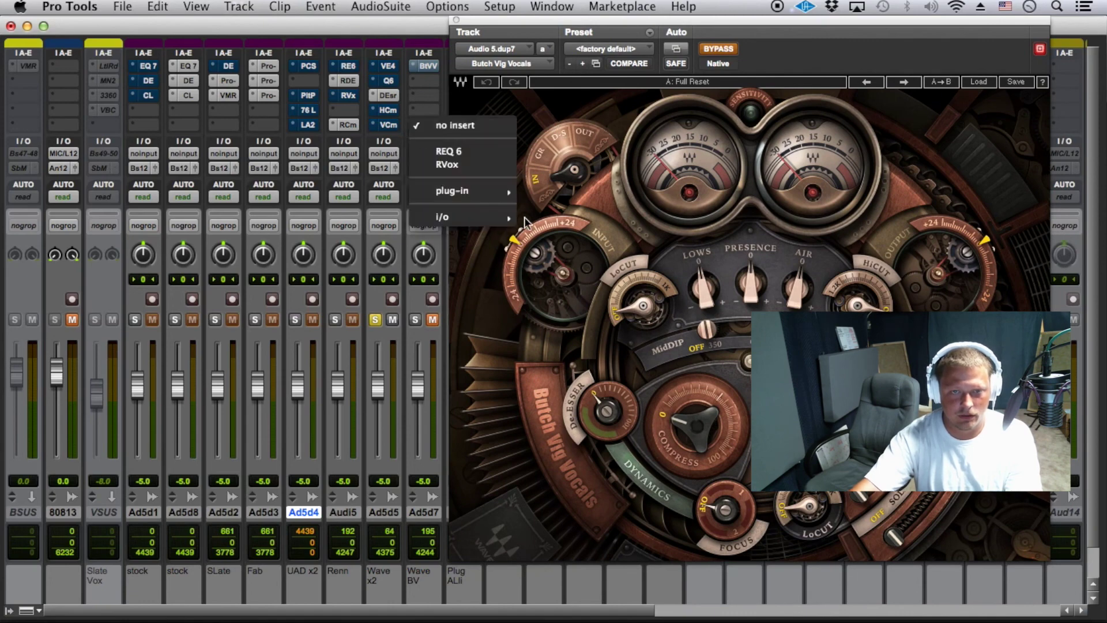
mouse_move(502, 188)
mouse_move(582, 203)
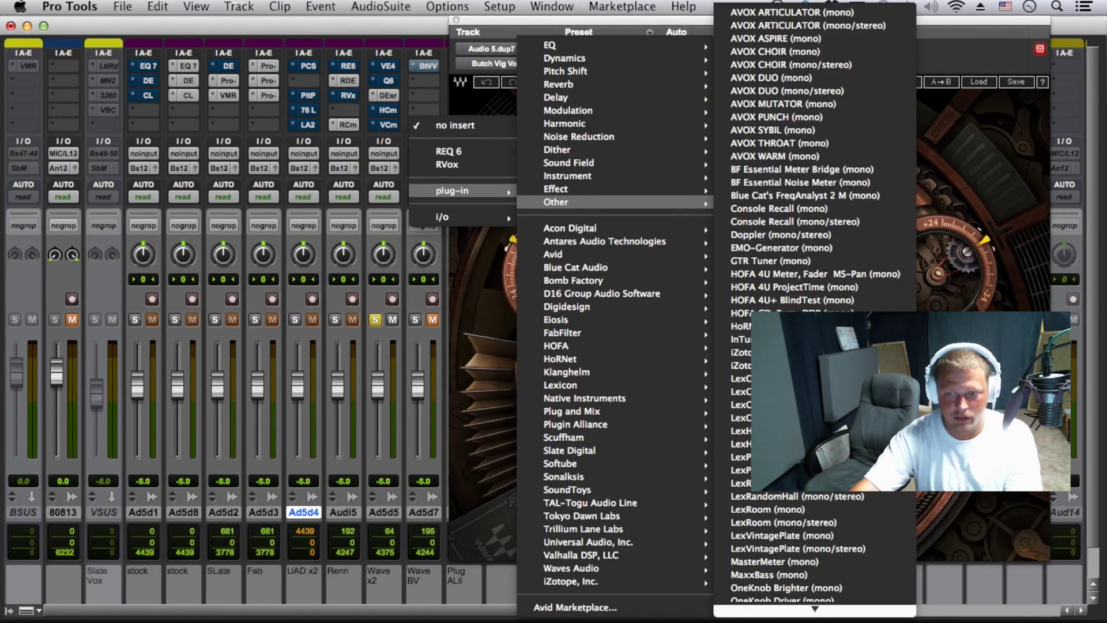
scroll(808, 372, down, 3)
scroll(807, 381, up, 3)
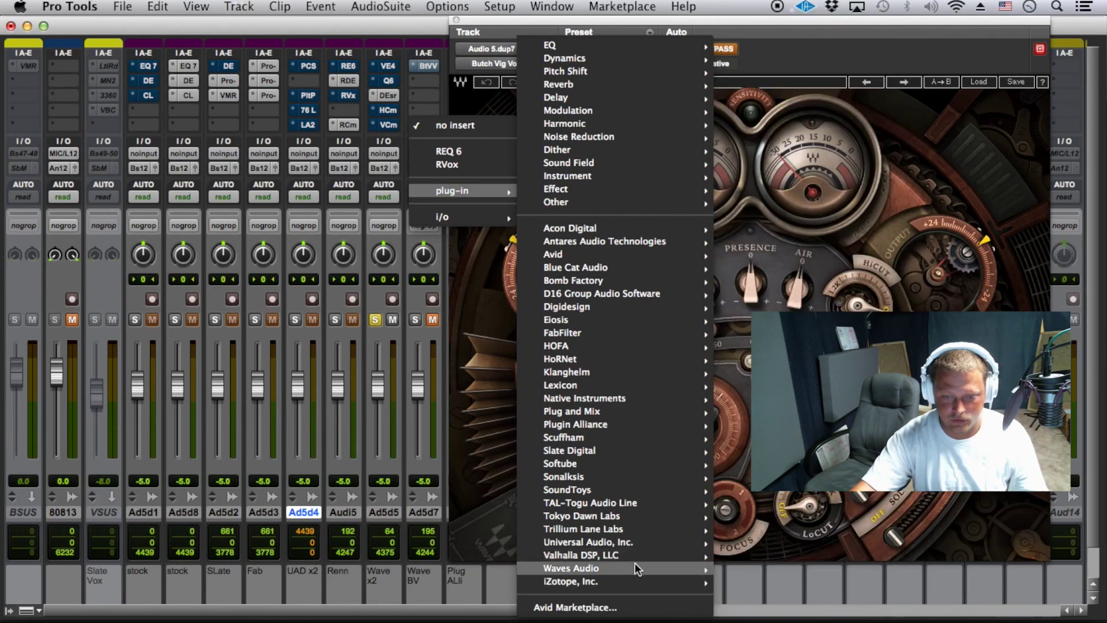
mouse_move(635, 568)
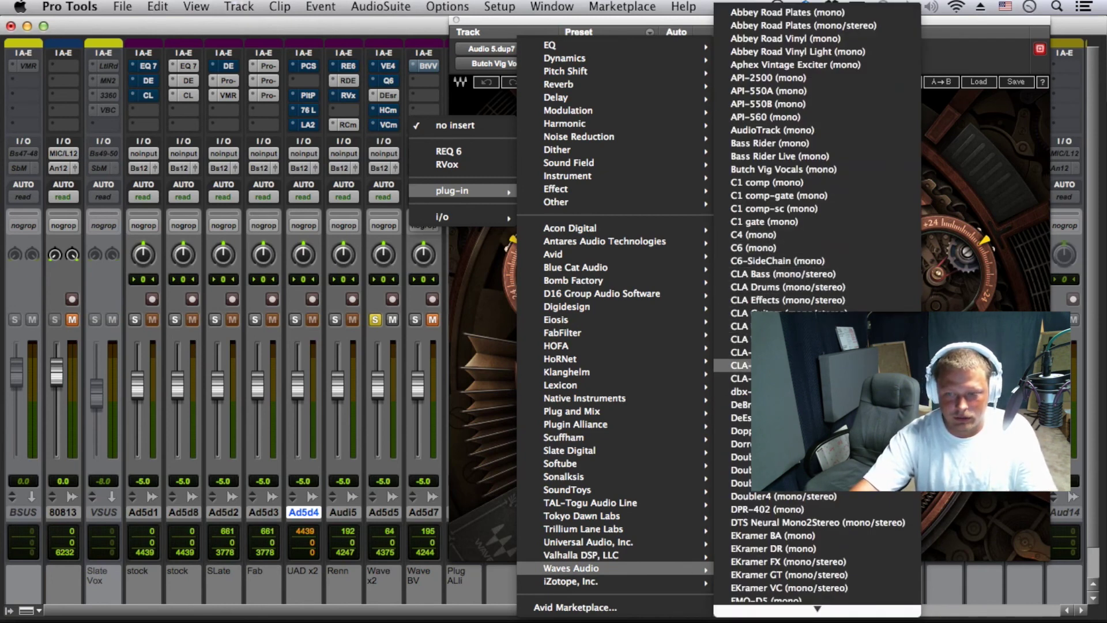
scroll(808, 456, down, 8)
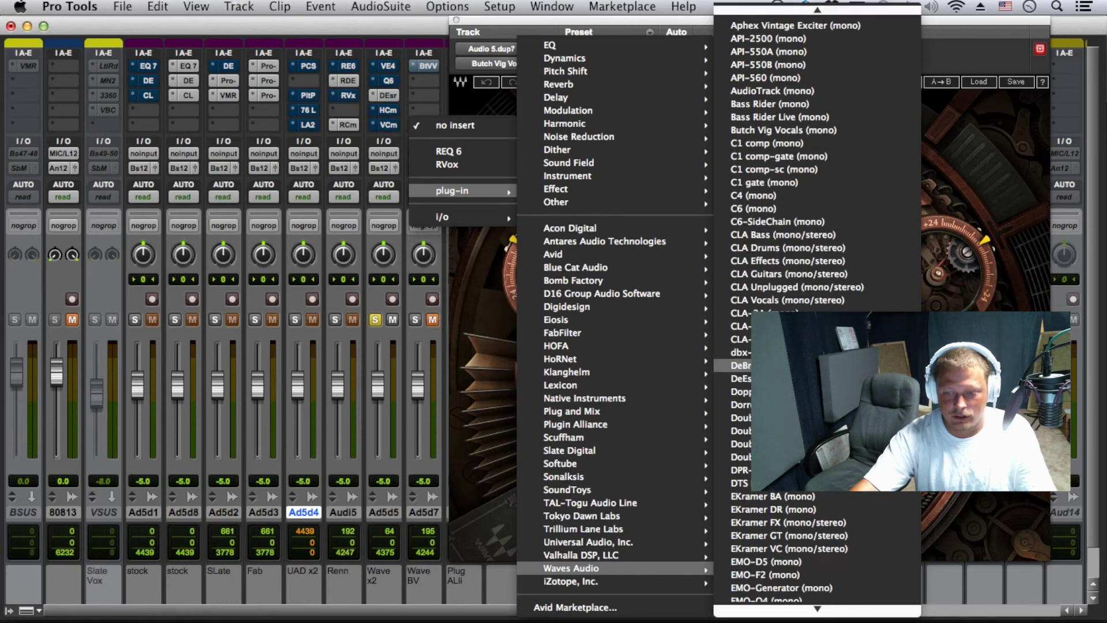
scroll(808, 444, down, 10)
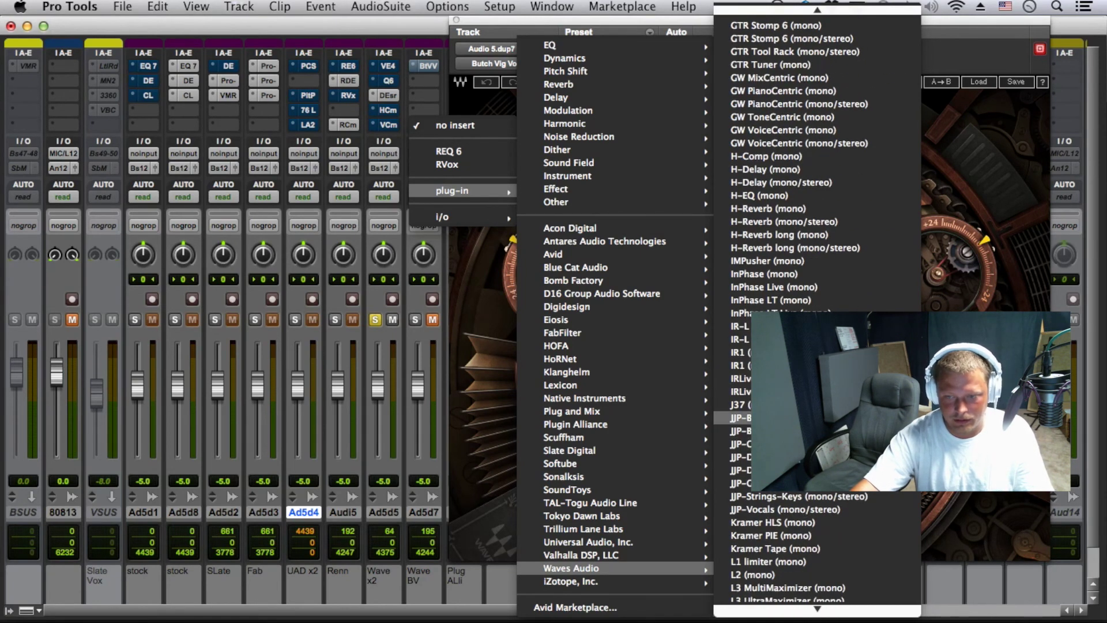
scroll(743, 434, down, 7)
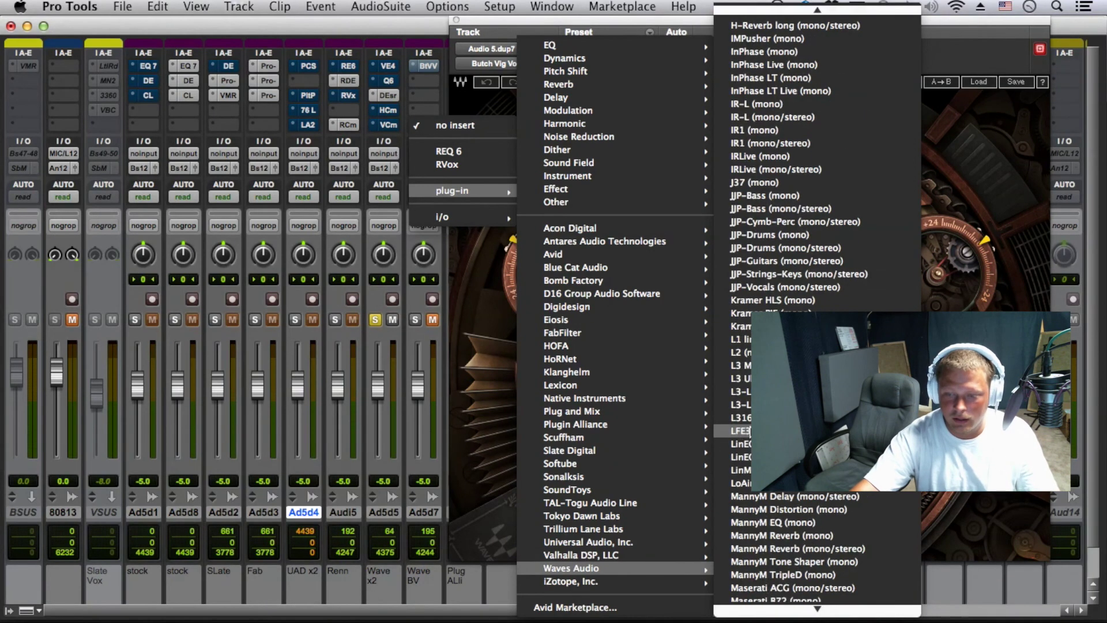
scroll(744, 438, down, 5)
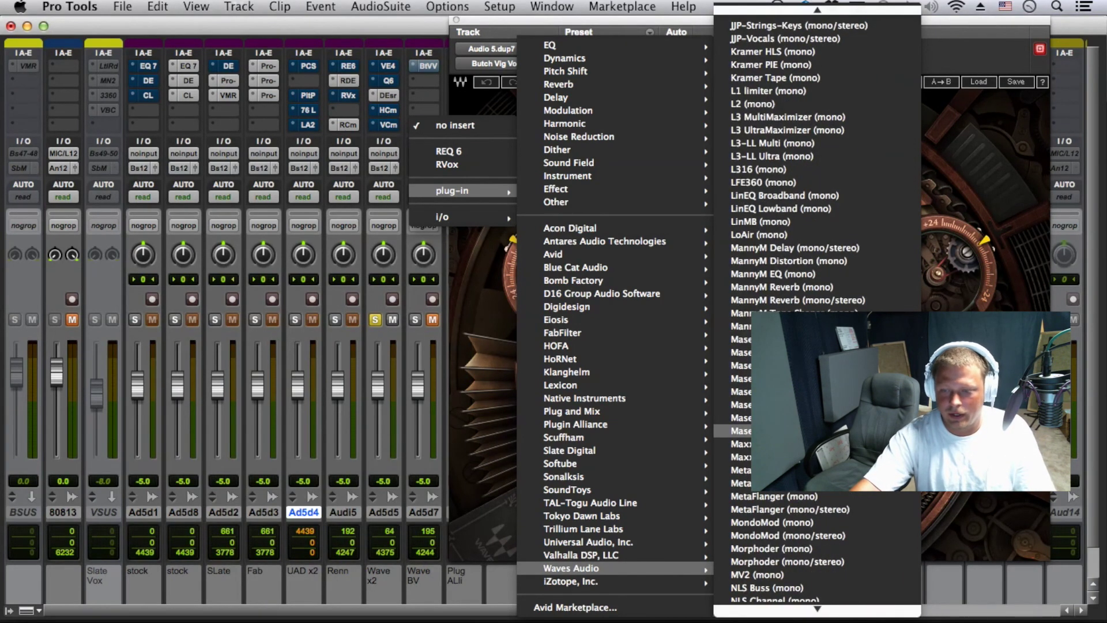
scroll(743, 431, down, 1)
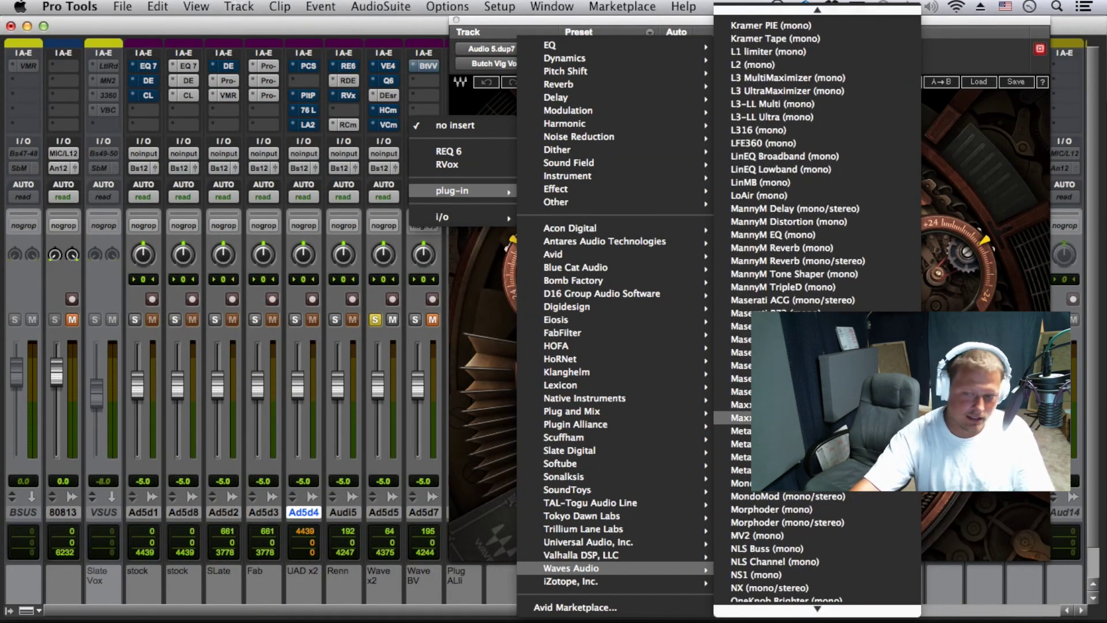
scroll(742, 417, down, 5)
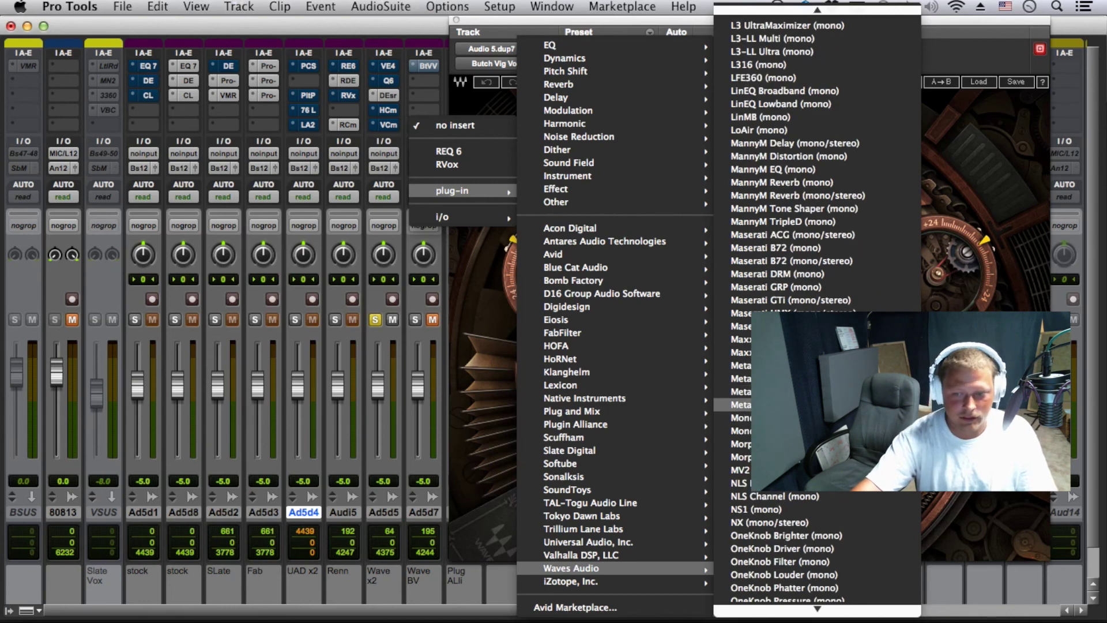
scroll(744, 391, down, 7)
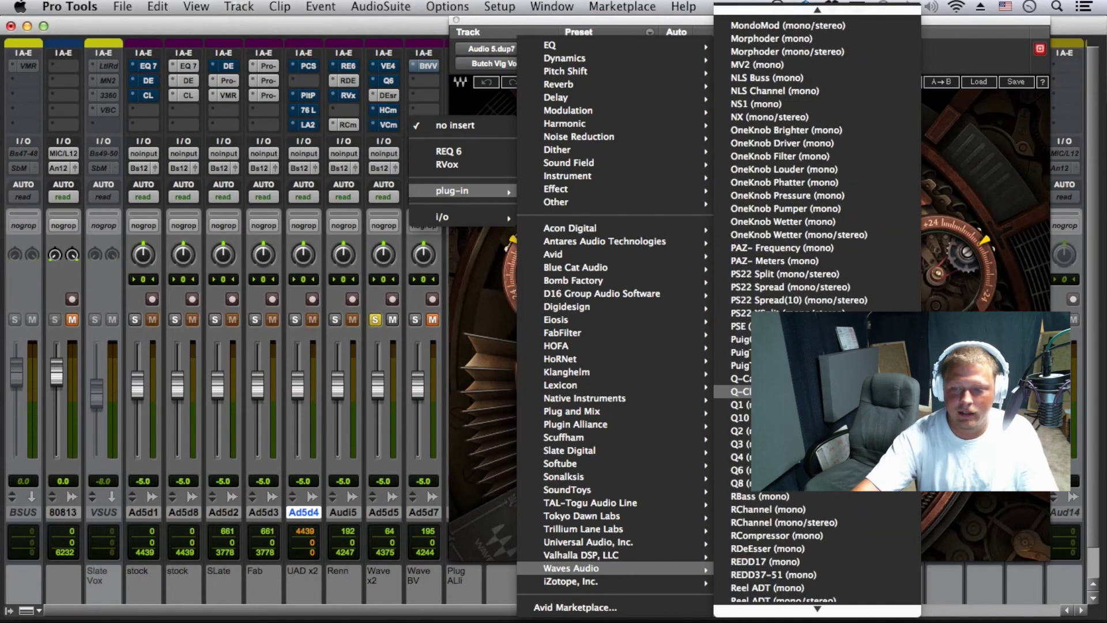
scroll(743, 403, down, 8)
scroll(741, 432, down, 10)
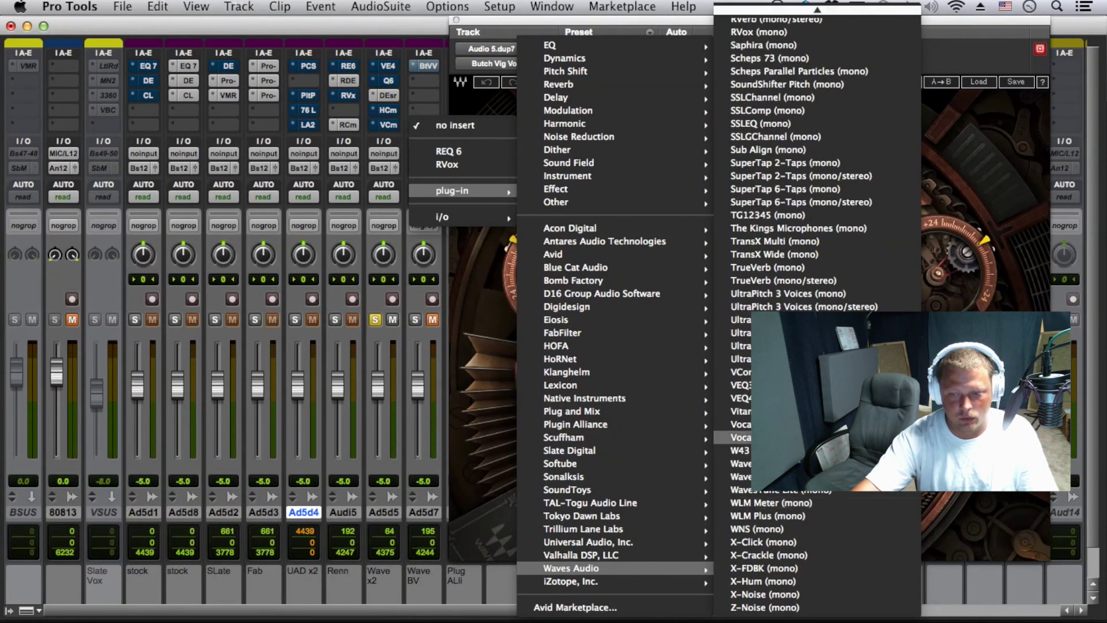
scroll(741, 437, up, 20)
scroll(742, 451, up, 4)
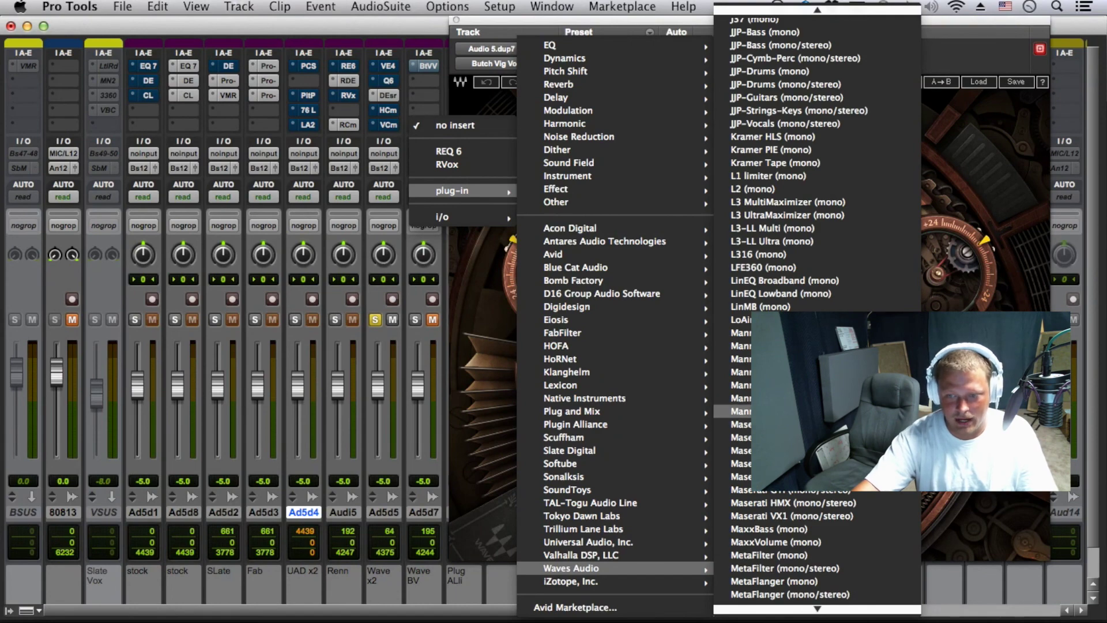
scroll(741, 444, up, 4)
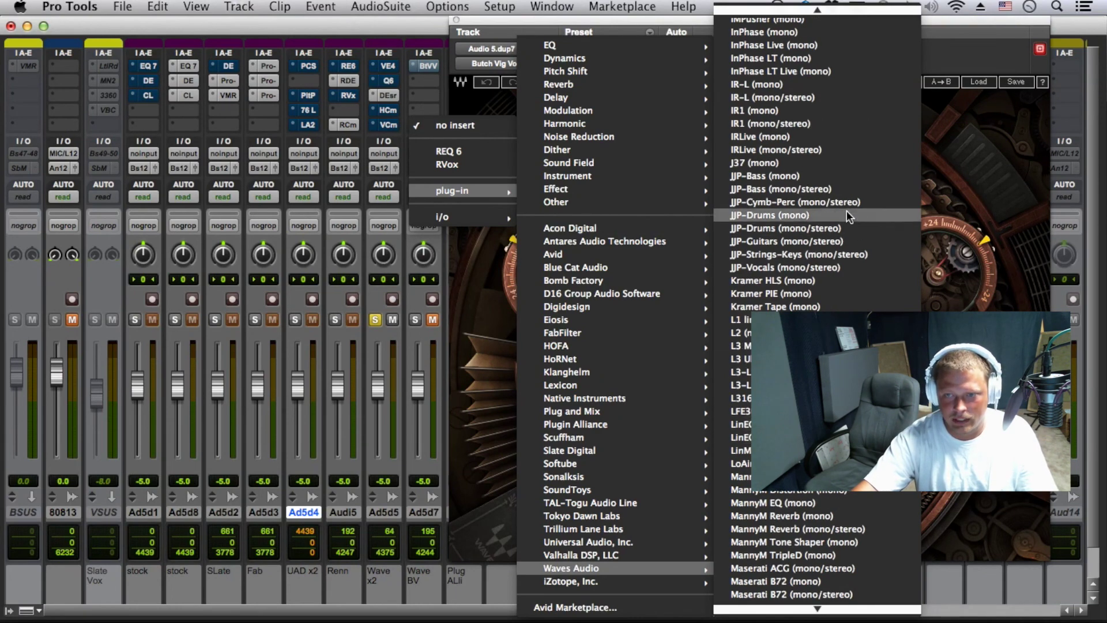
click(805, 267)
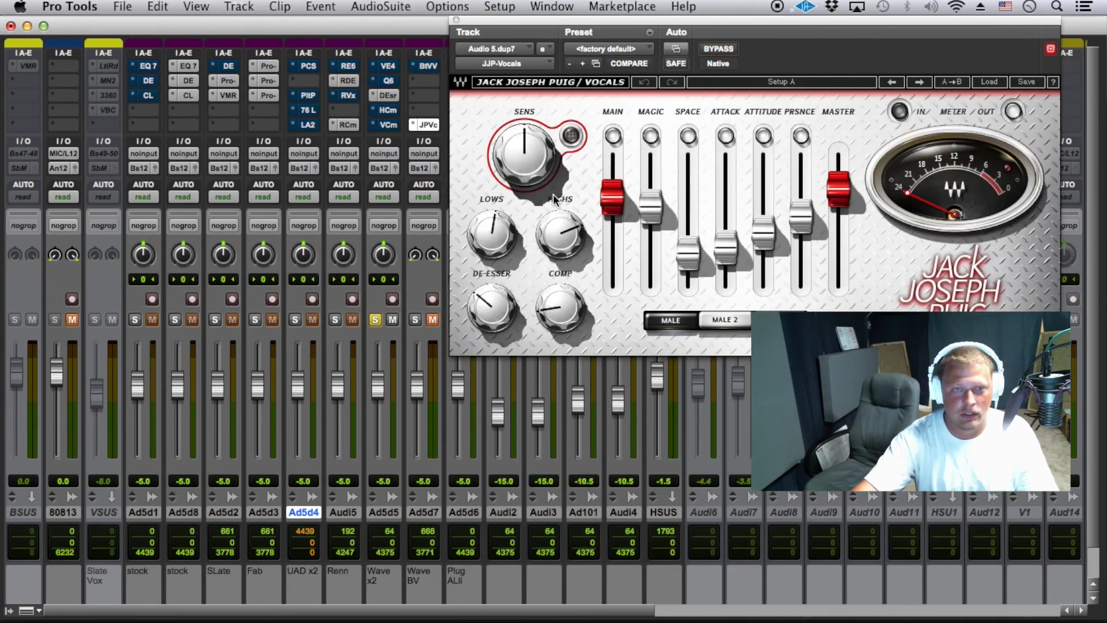
Raise the Magic, Space, Attack, Attitude and Presence faders in JJP-Vocals, keeping the Attitude channel switched on.
drag(651, 205, 651, 185)
drag(689, 248, 727, 212)
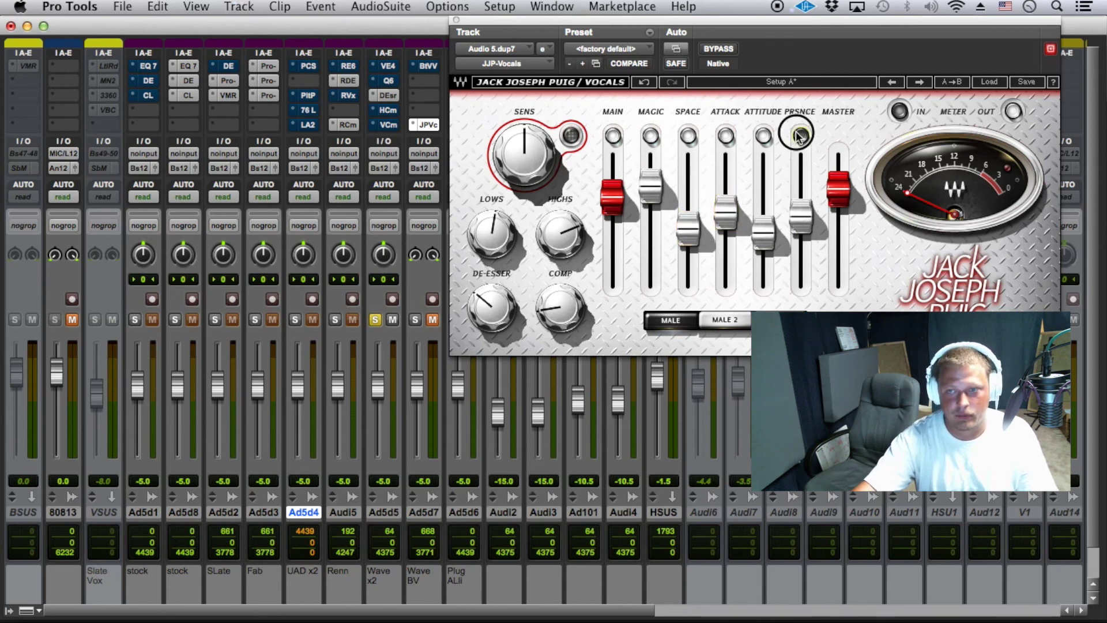
drag(801, 214, 763, 186)
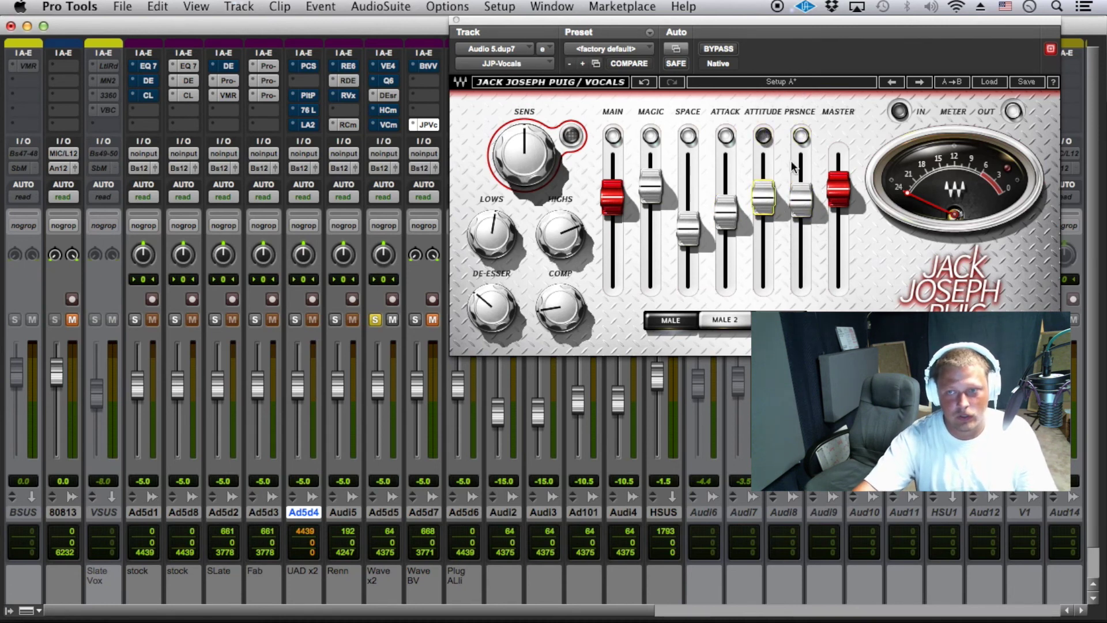
click(768, 137)
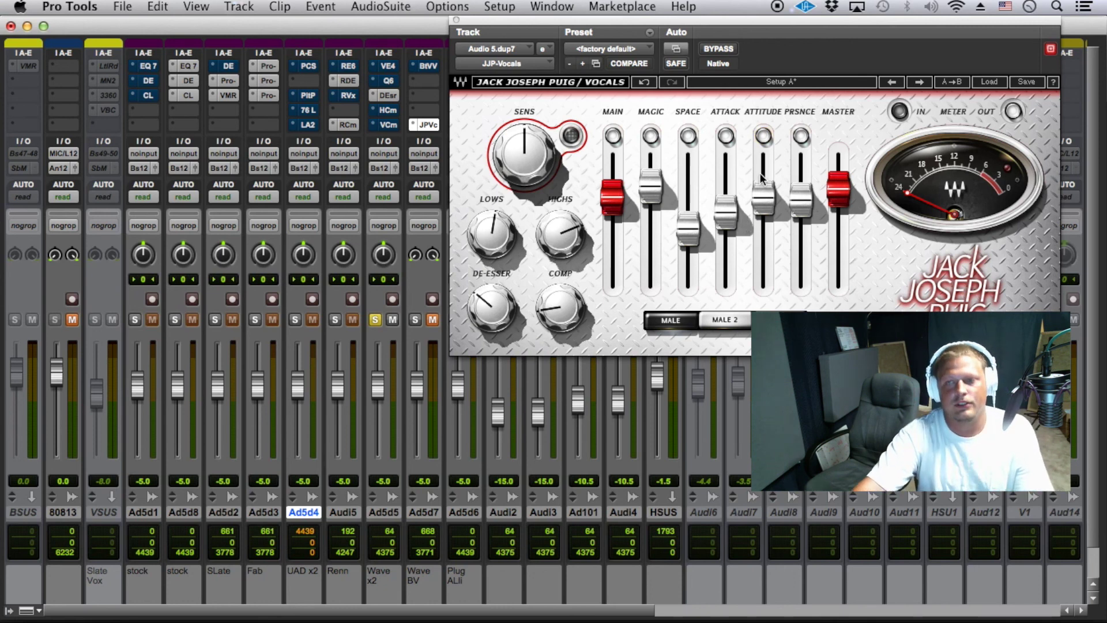
Raise the JJP-Vocals Space fader slightly further and set the Comp knob to 16.
click(765, 198)
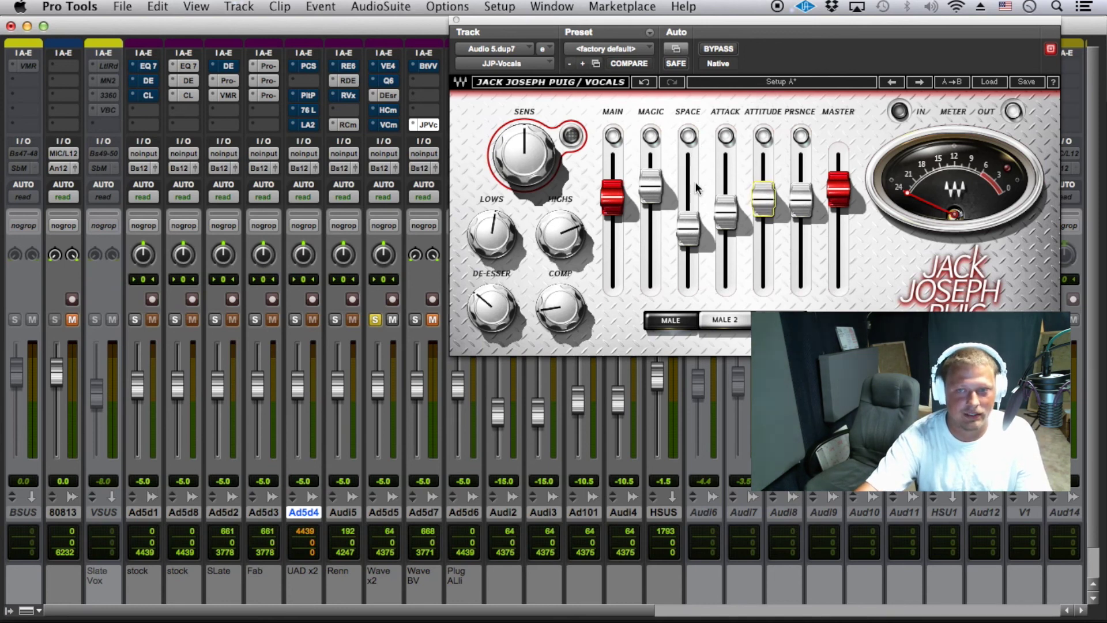
drag(688, 228, 689, 225)
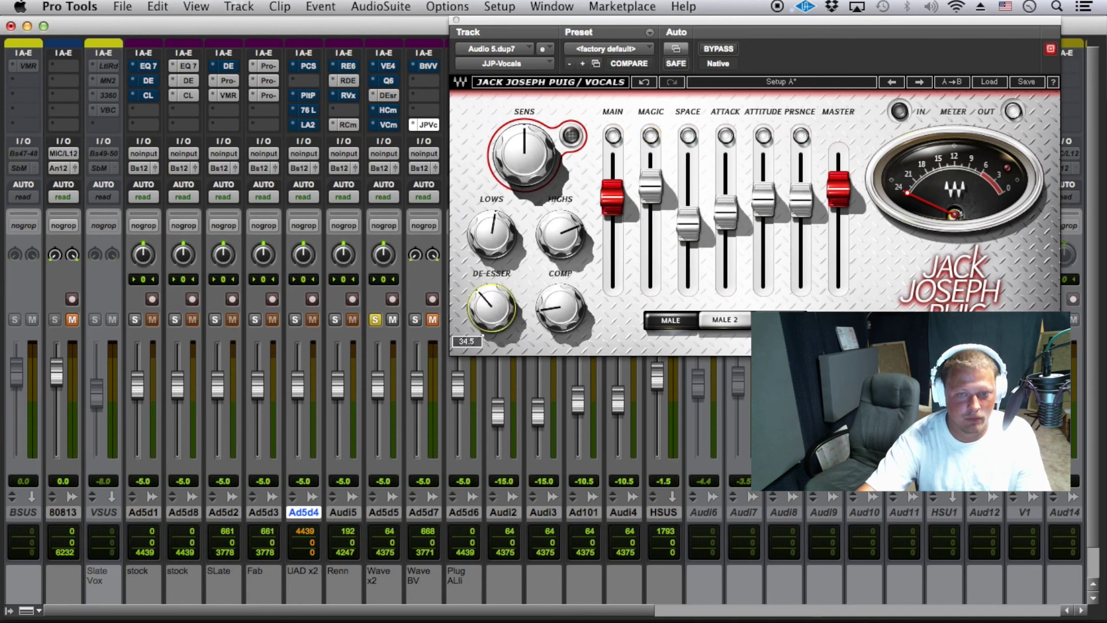
click(545, 308)
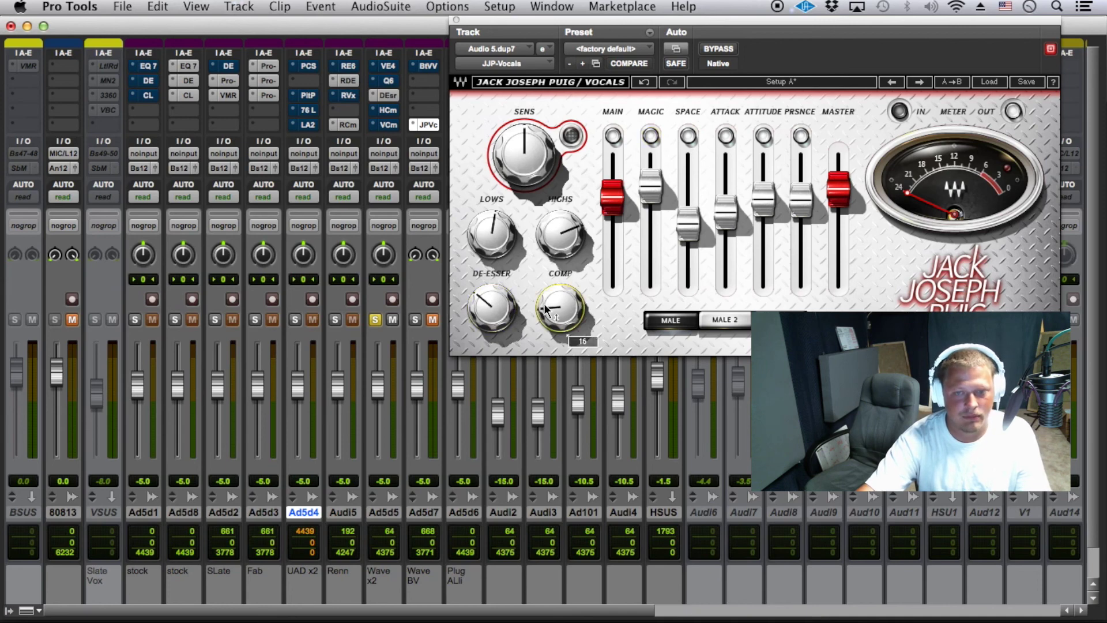
Replace JJP-Vocals on the Wave BV track with the Waves EKramer VC (mono/stereo) plug-in.
click(427, 125)
click(427, 125)
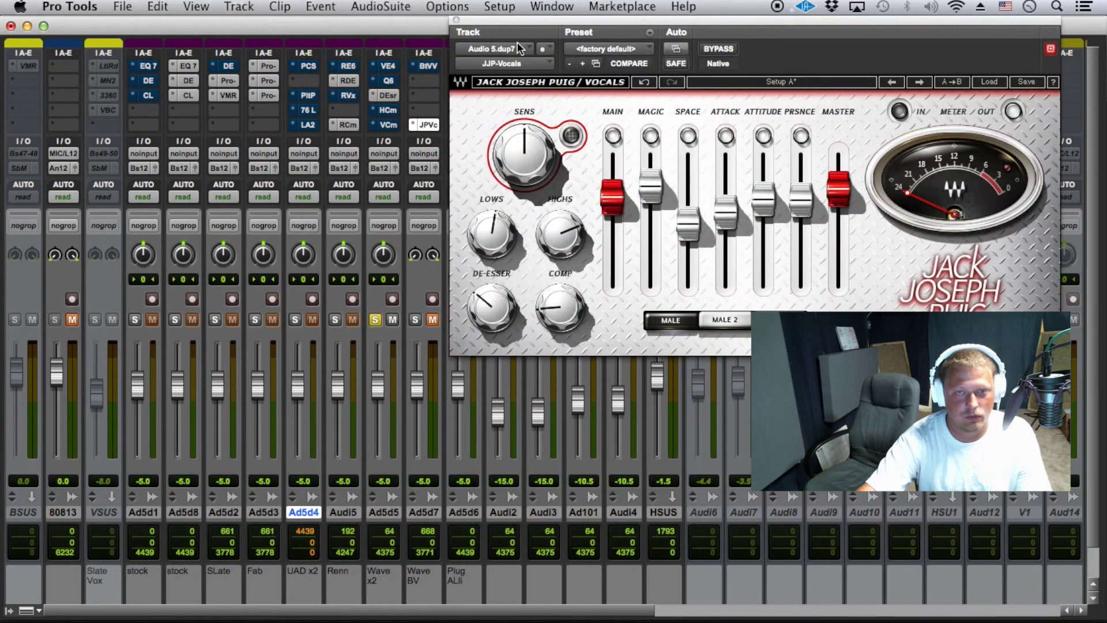
click(510, 63)
mouse_move(523, 67)
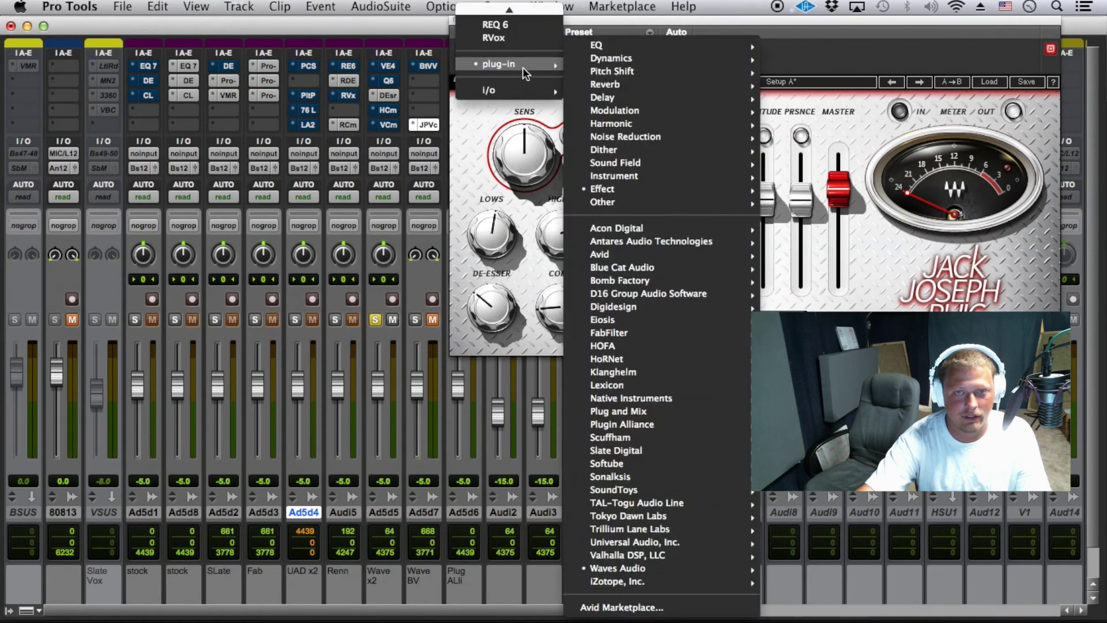
mouse_move(675, 568)
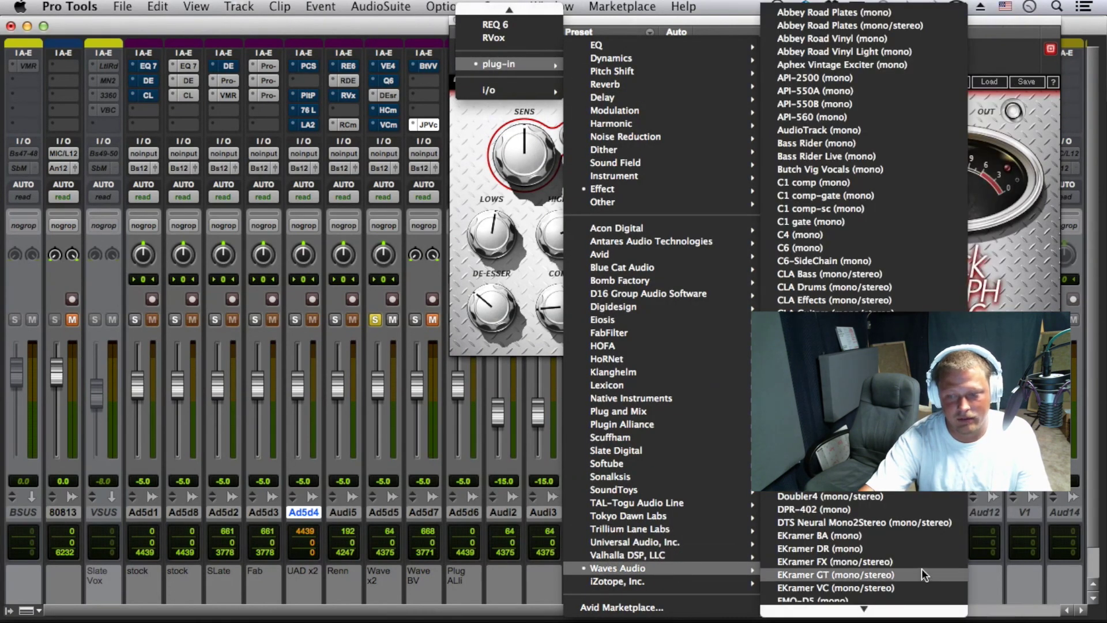
scroll(936, 505, down, 3)
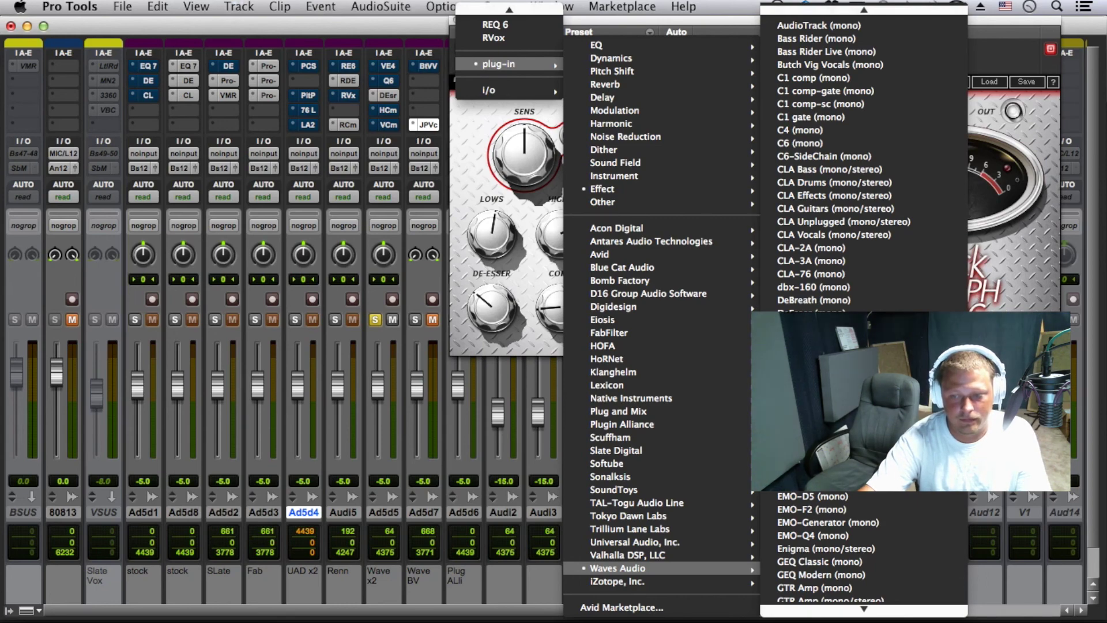
click(825, 462)
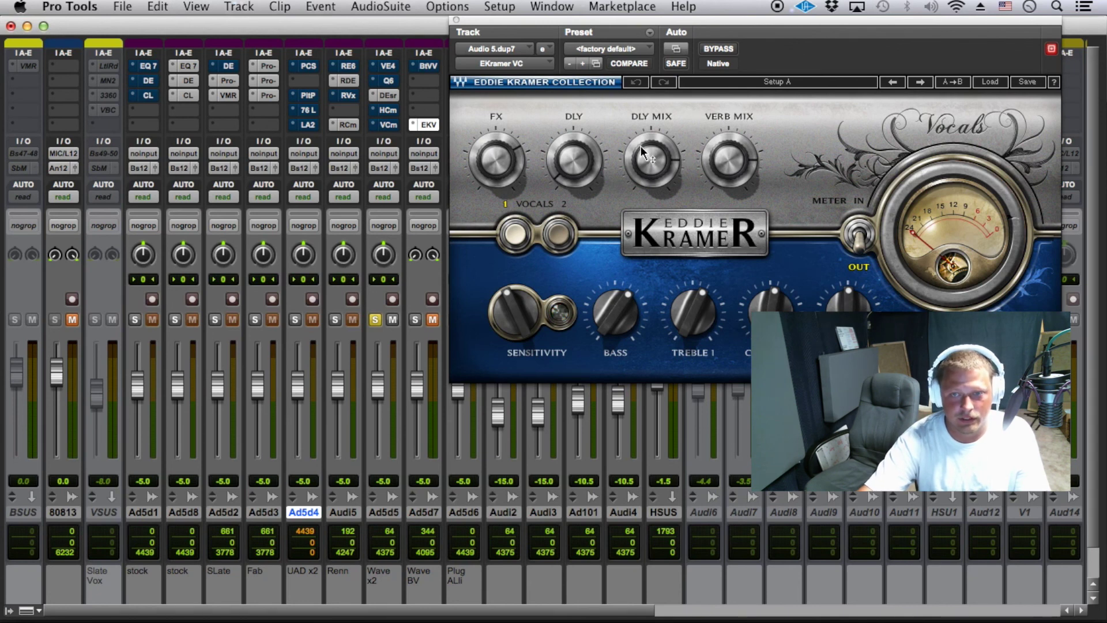
Adjust the delay mix in EKramer VC and set its reverb mix to 64.7.
drag(729, 160, 730, 162)
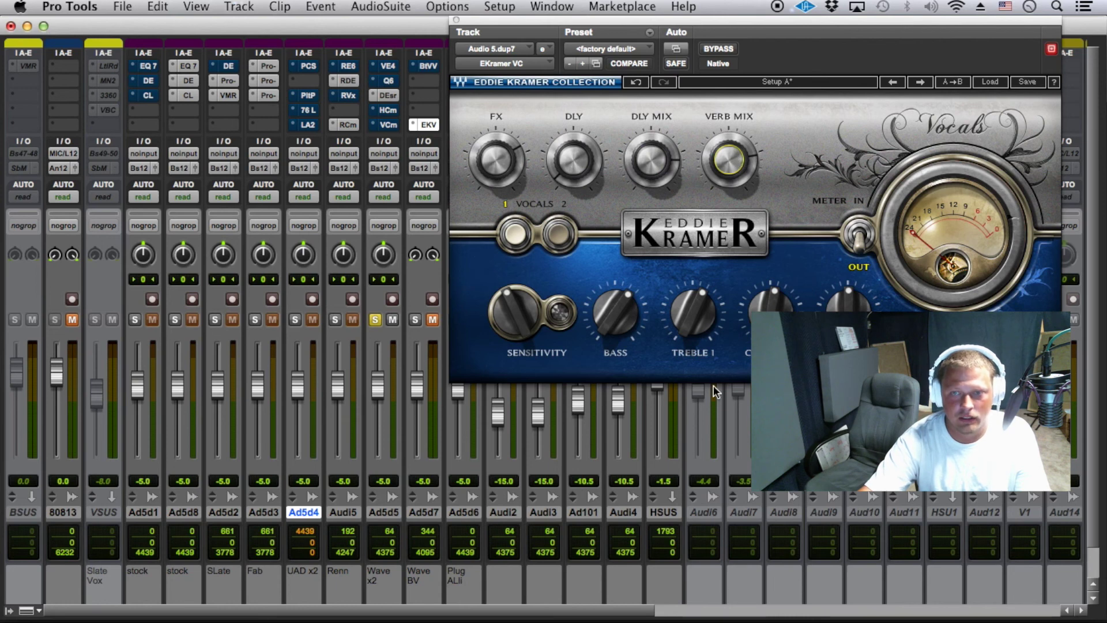
click(651, 159)
click(729, 162)
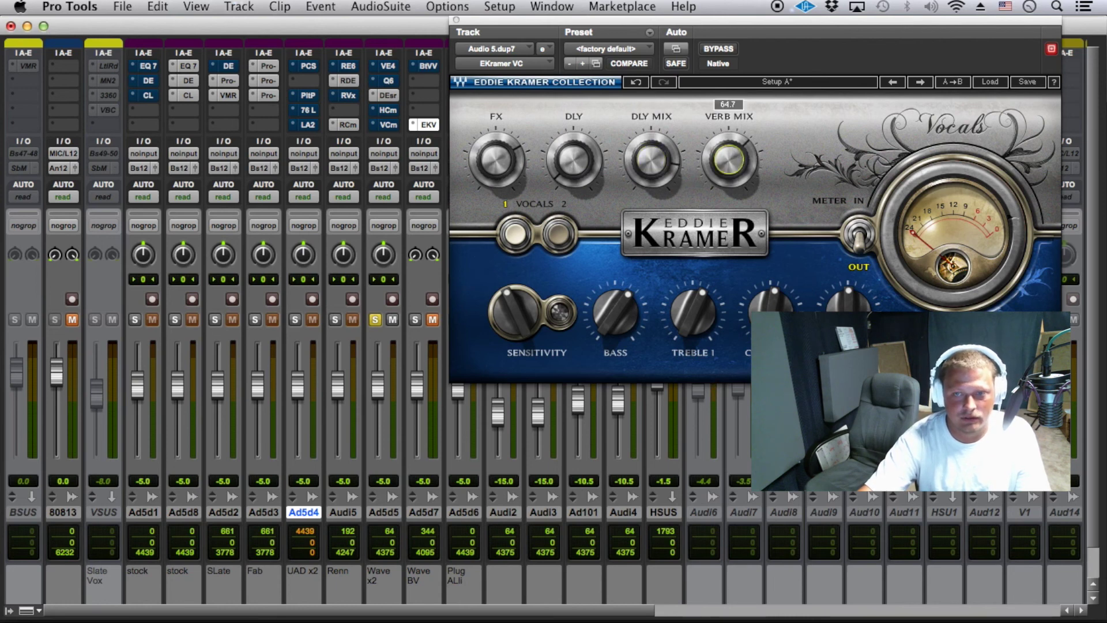
Go over EKramer VC's delay, sensitivity, bass, treble and remaining lower-row controls, ending at its meter switch.
click(574, 160)
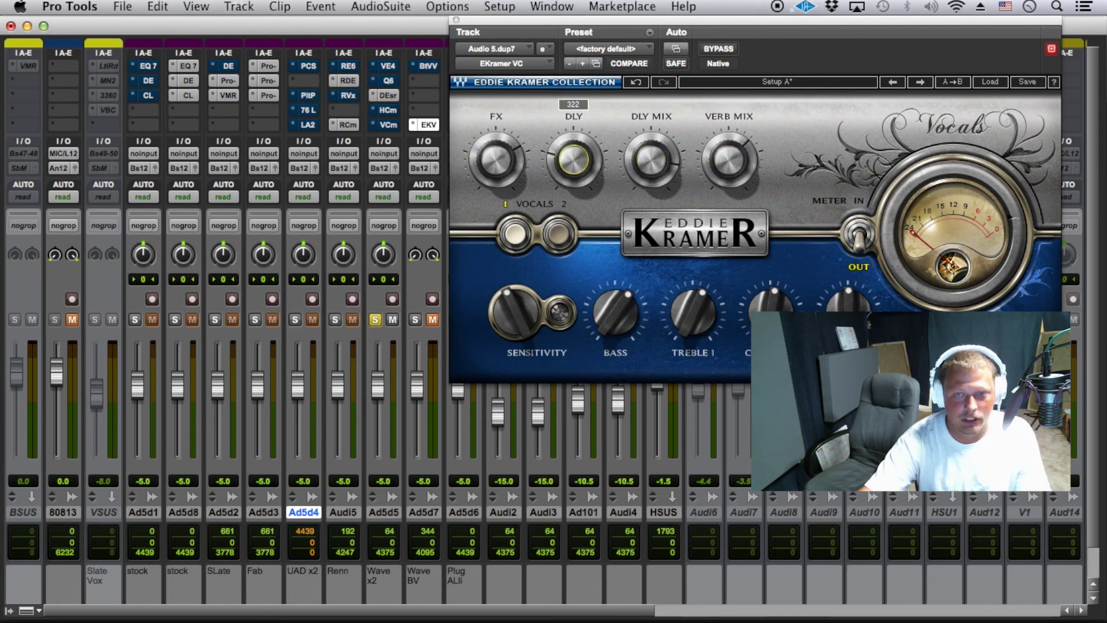
click(543, 331)
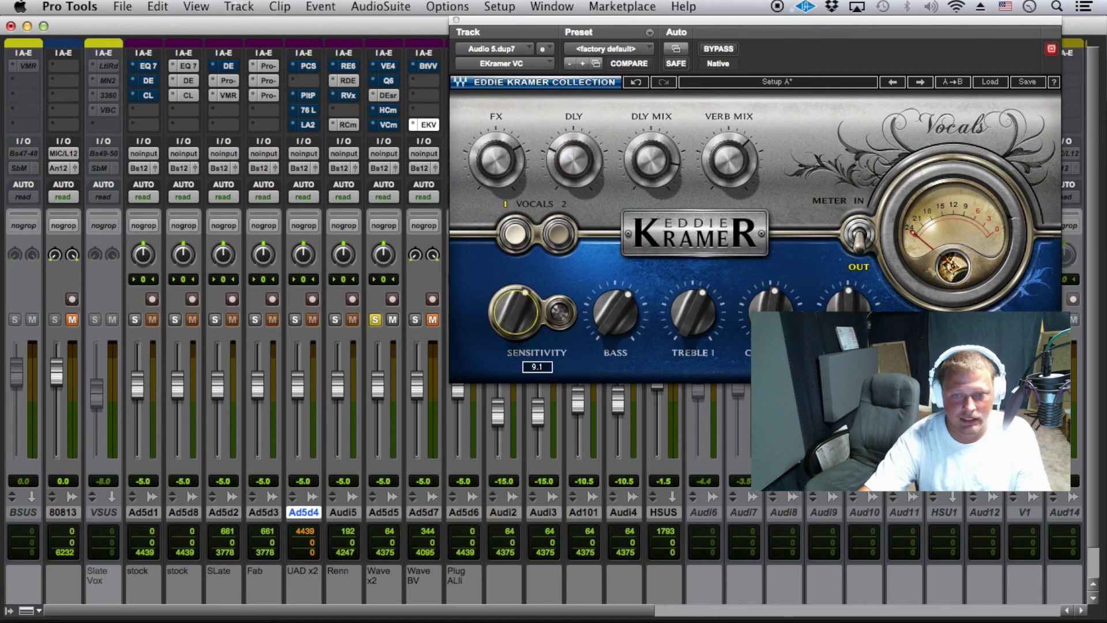
drag(616, 334, 687, 326)
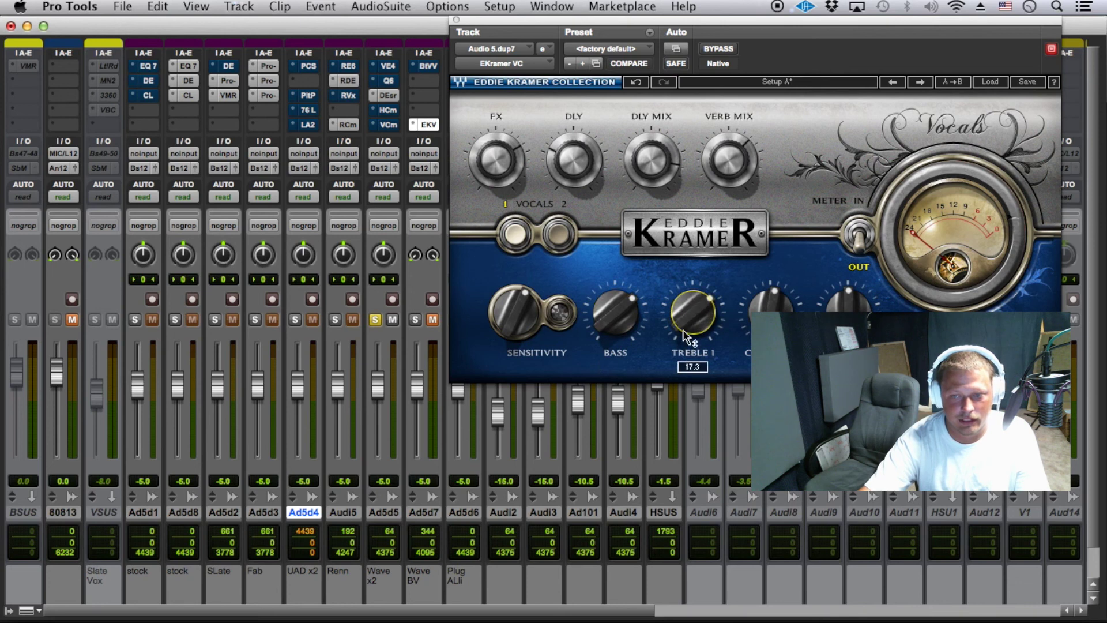
drag(767, 330, 768, 323)
click(848, 325)
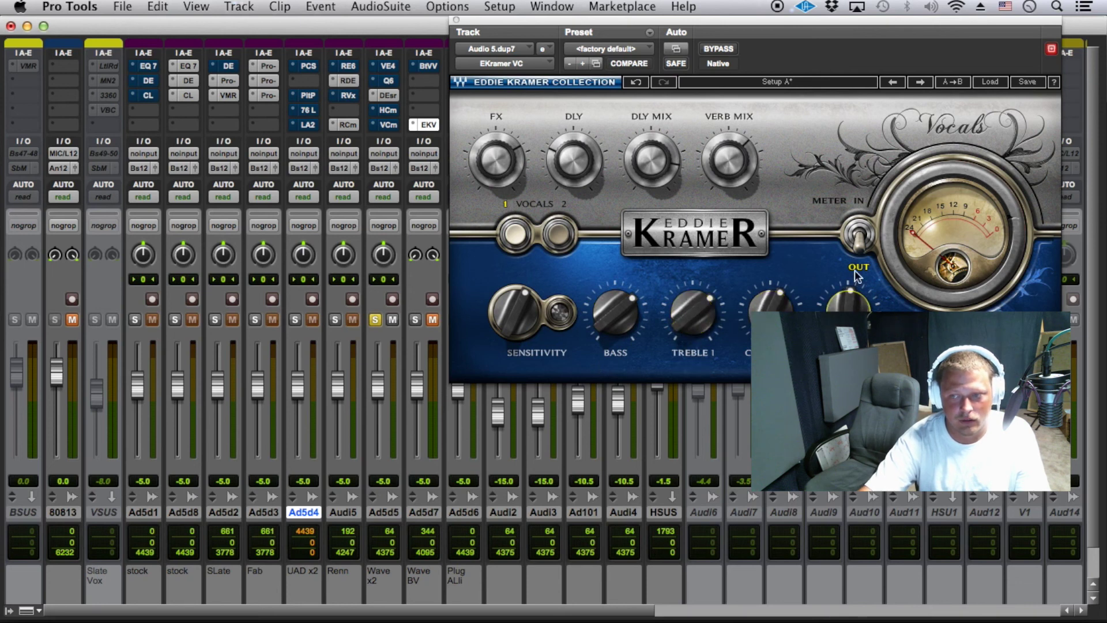
click(862, 222)
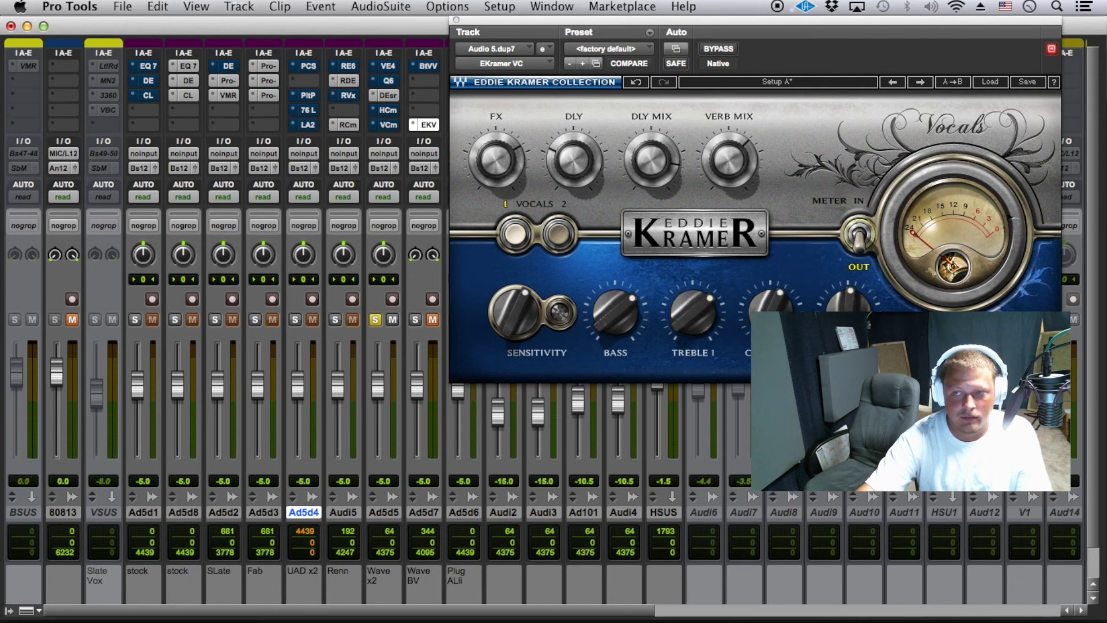
Remove the EKramer VC insert from the Wave BV track.
click(420, 127)
mouse_move(480, 128)
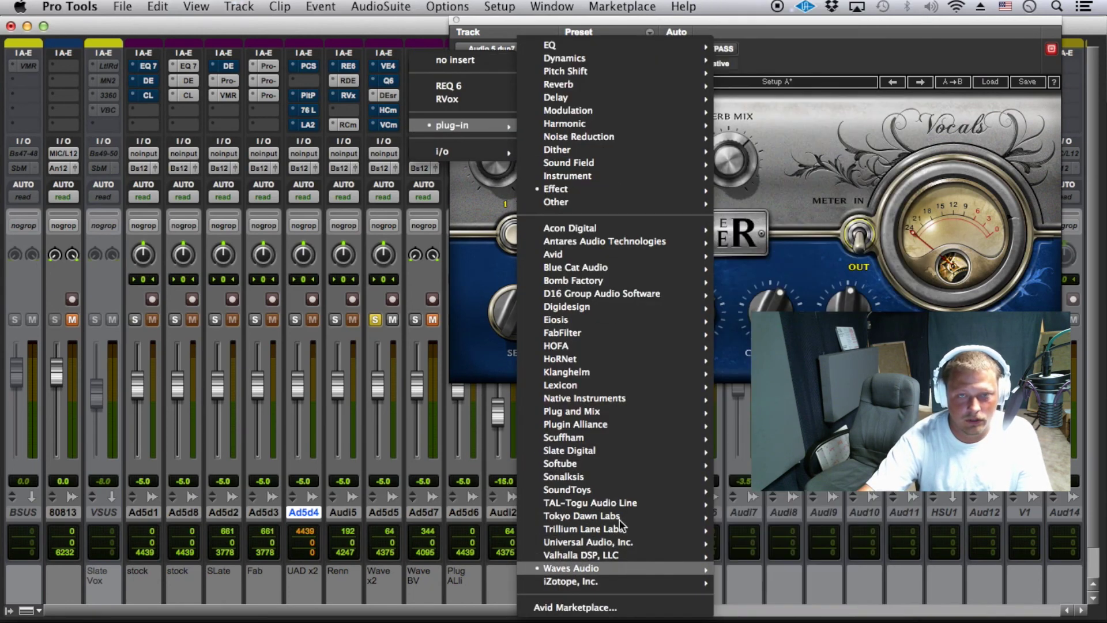
click(378, 133)
click(413, 125)
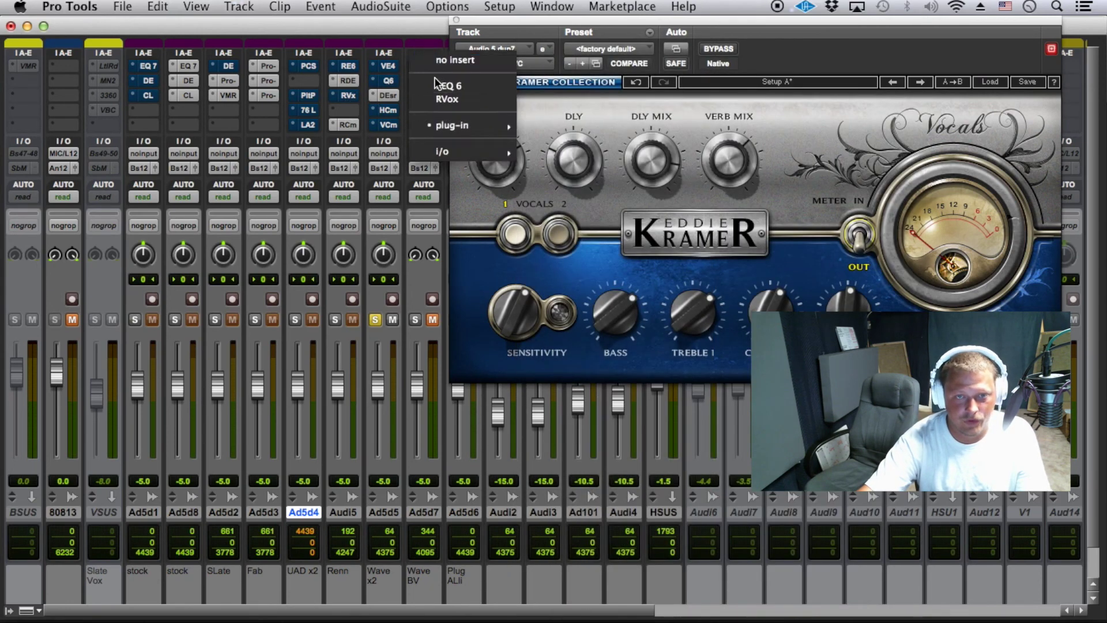
click(438, 60)
Open Butch Vig Vocals on the Wave BV track, then solo and unmute that track.
click(430, 65)
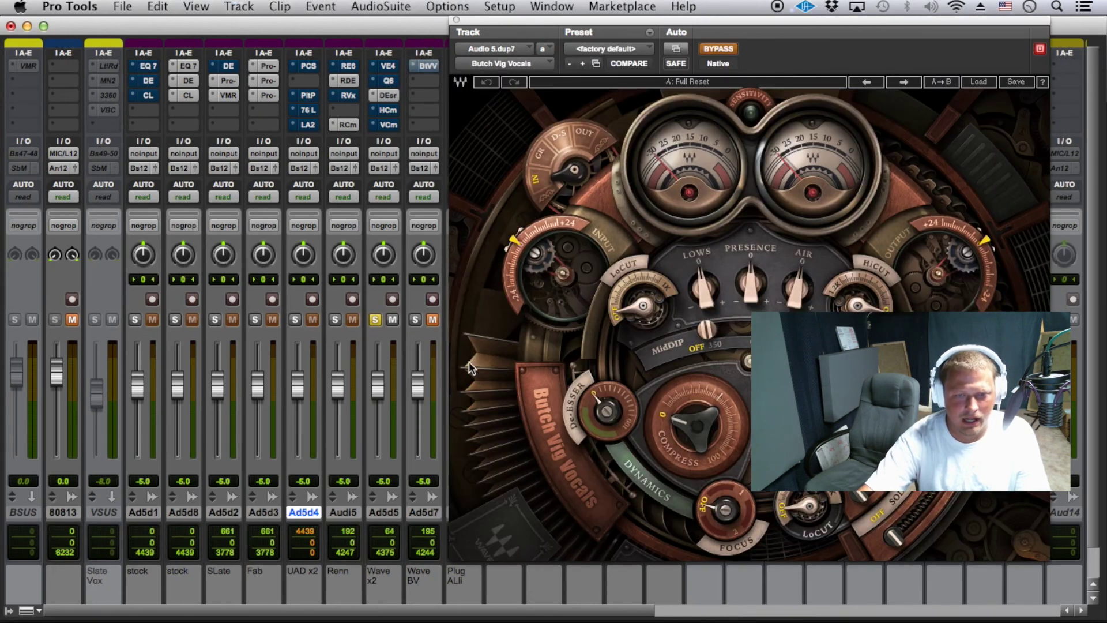
click(416, 320)
click(433, 319)
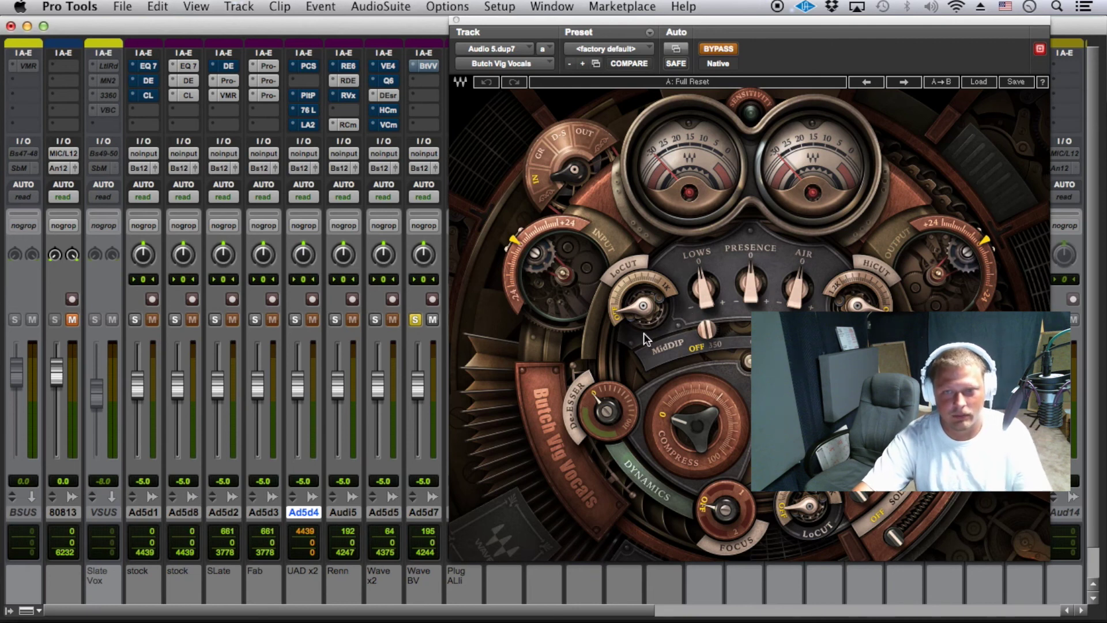
Switch the Butch Vig Vocals meter to D-S and raise the De-Esser knob to about midway.
drag(573, 169, 574, 146)
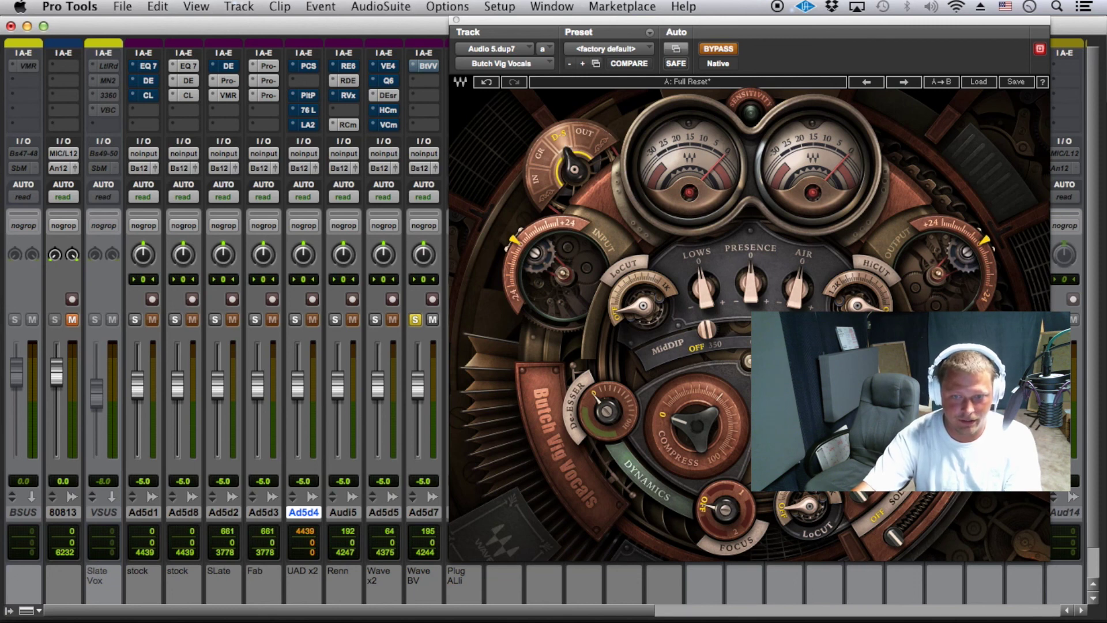
drag(606, 411, 606, 402)
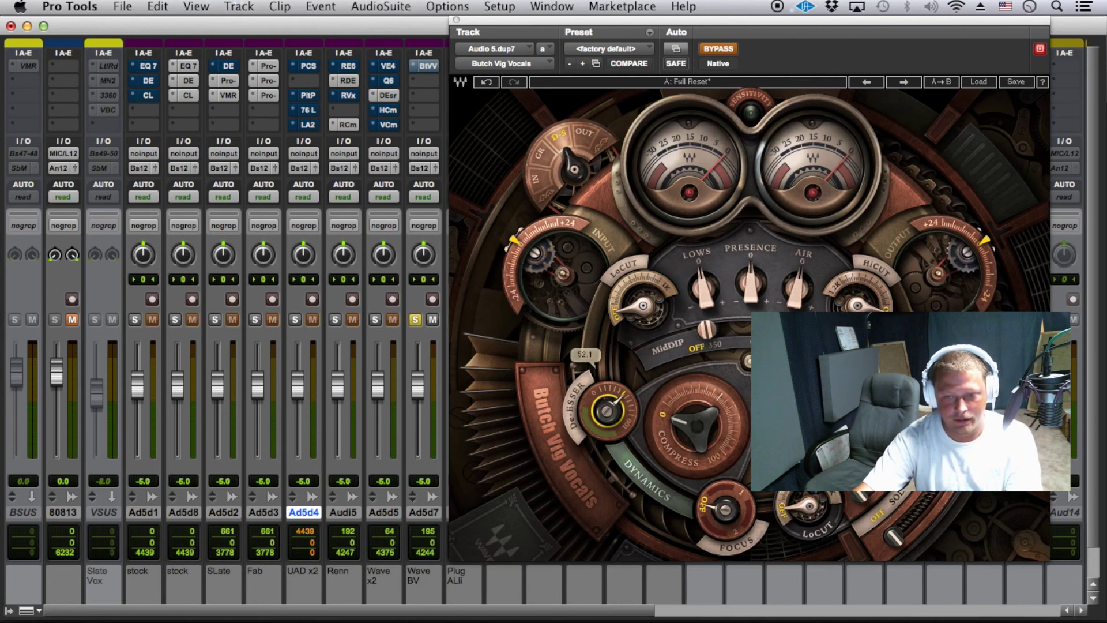
drag(607, 408, 607, 411)
Switch the meter to GR, take Butch Vig Vocals out of bypass and raise Compress to 55.3 during playback.
drag(686, 442, 686, 427)
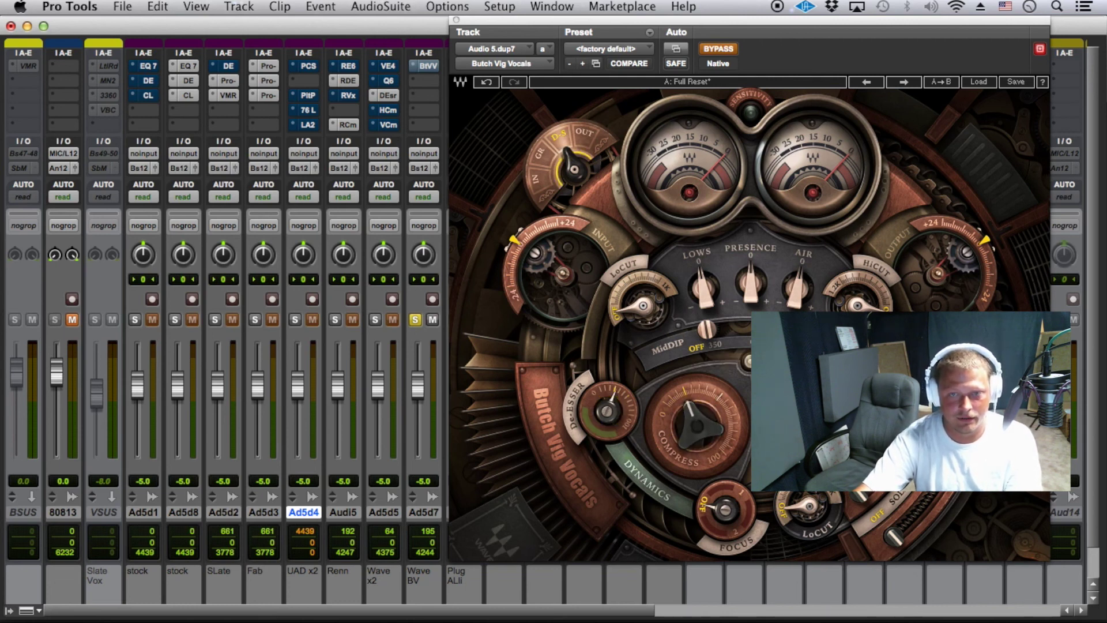
drag(574, 168, 577, 172)
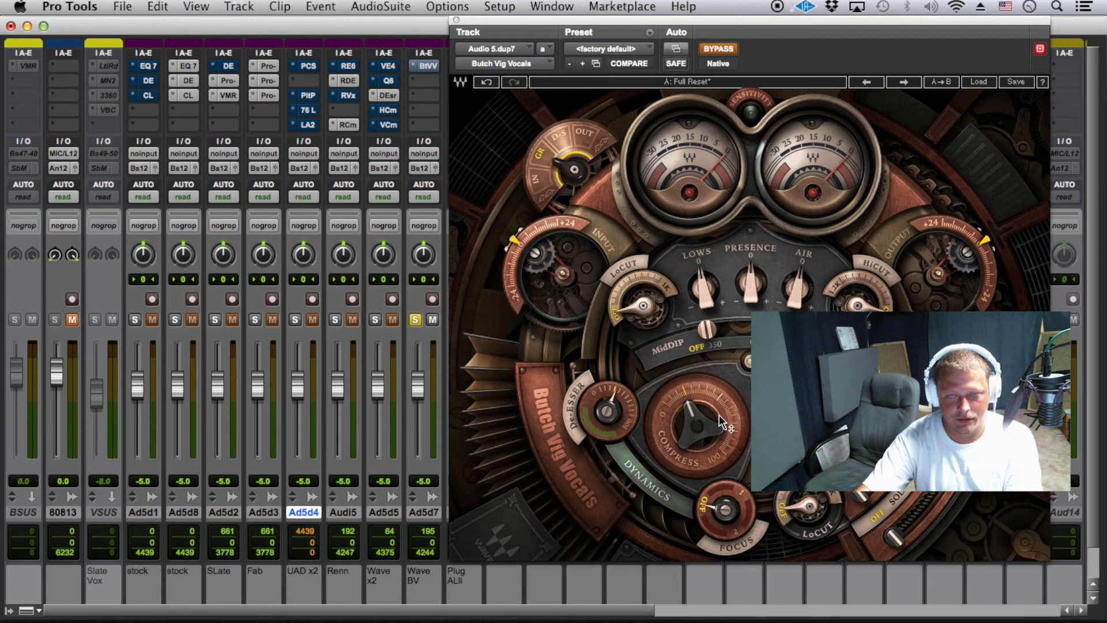
super+click(427, 68)
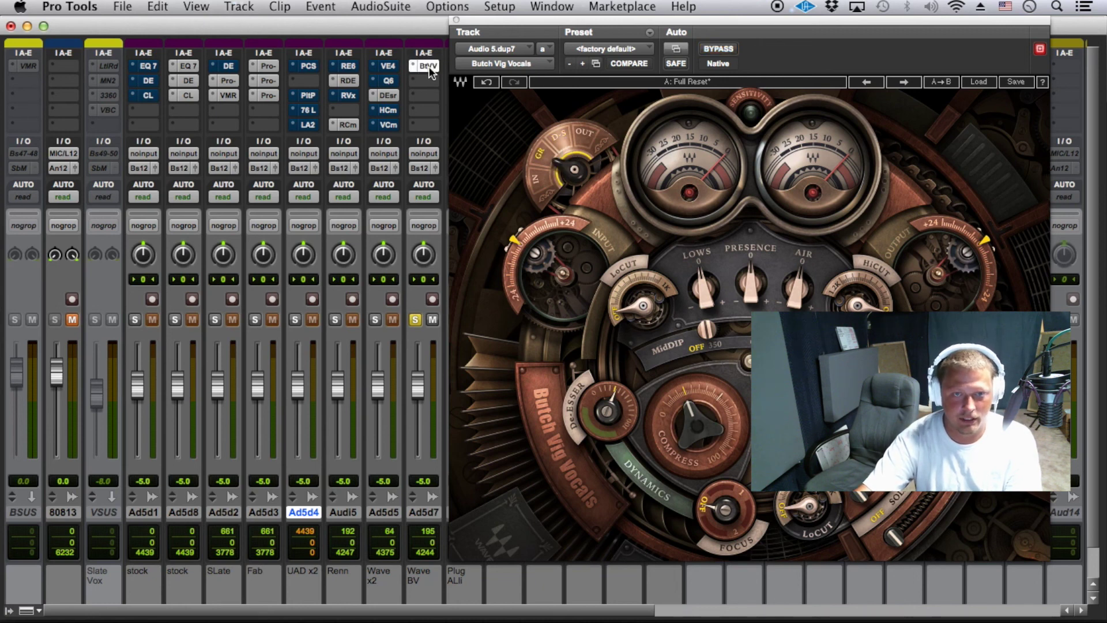
key(space)
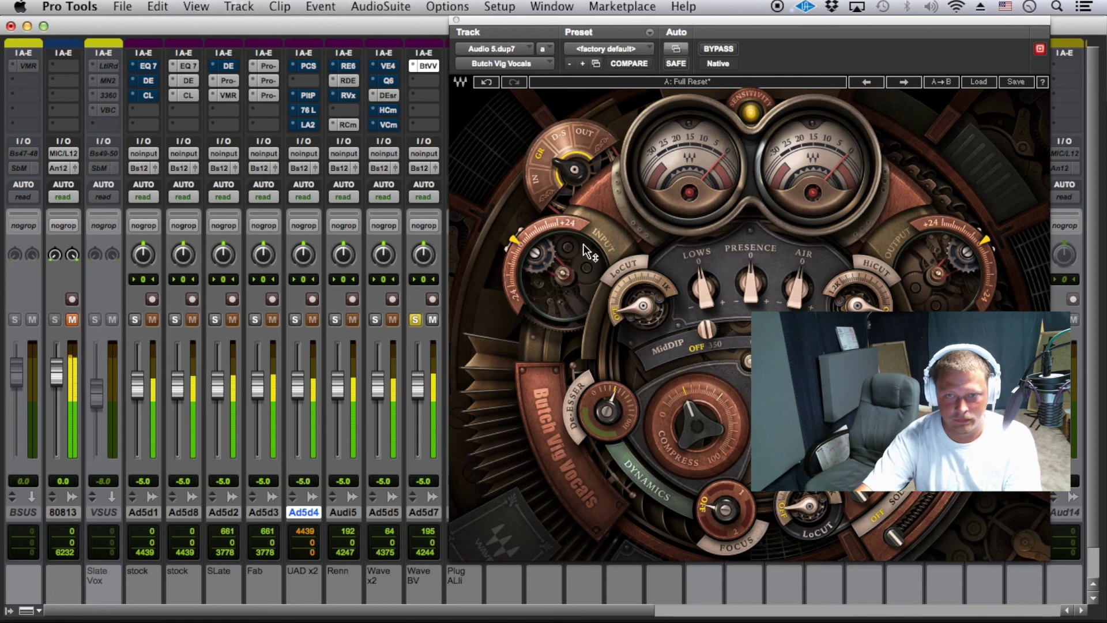
drag(704, 444, 704, 426)
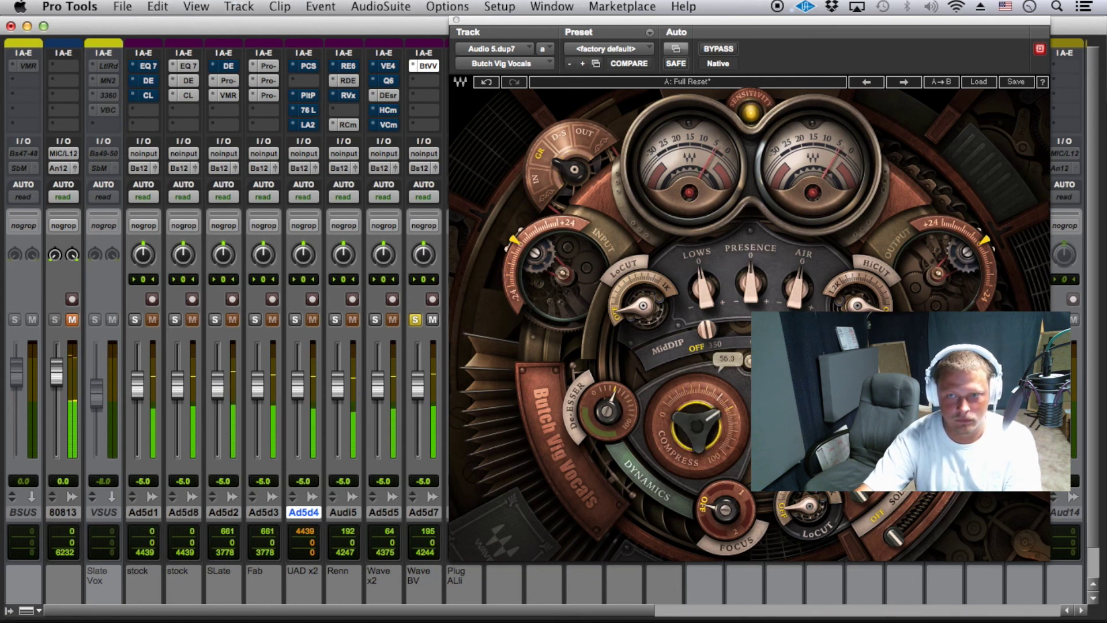
key(space)
Return the meter to D-S, set the Focus knob to 2 and fine-tune the De-Esser during playback.
drag(570, 175, 570, 164)
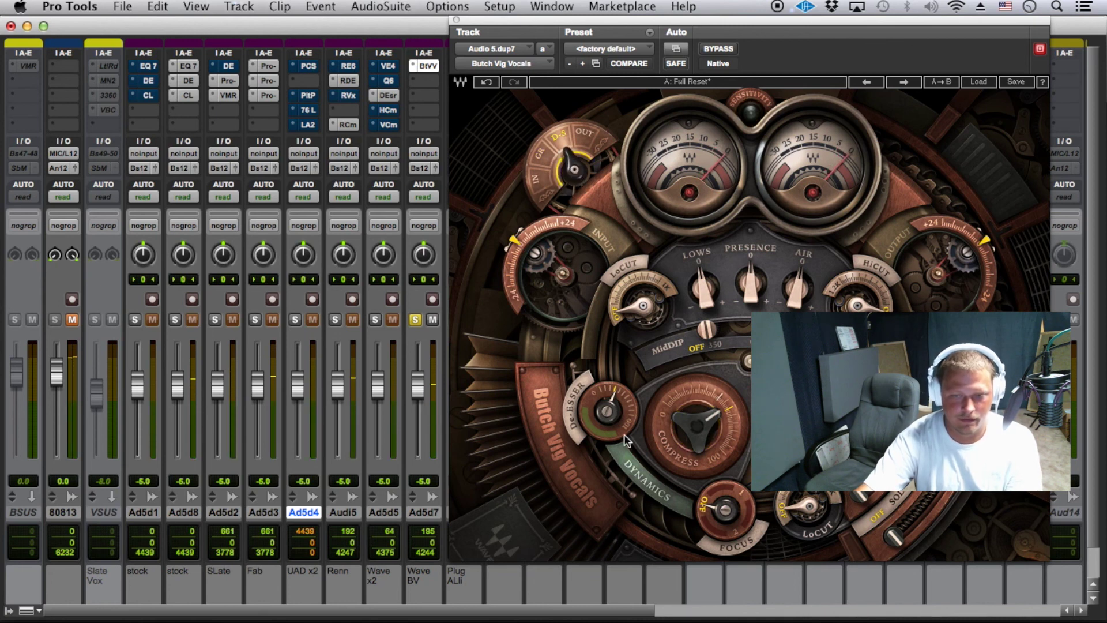
key(space)
drag(635, 407, 607, 418)
drag(721, 504, 721, 486)
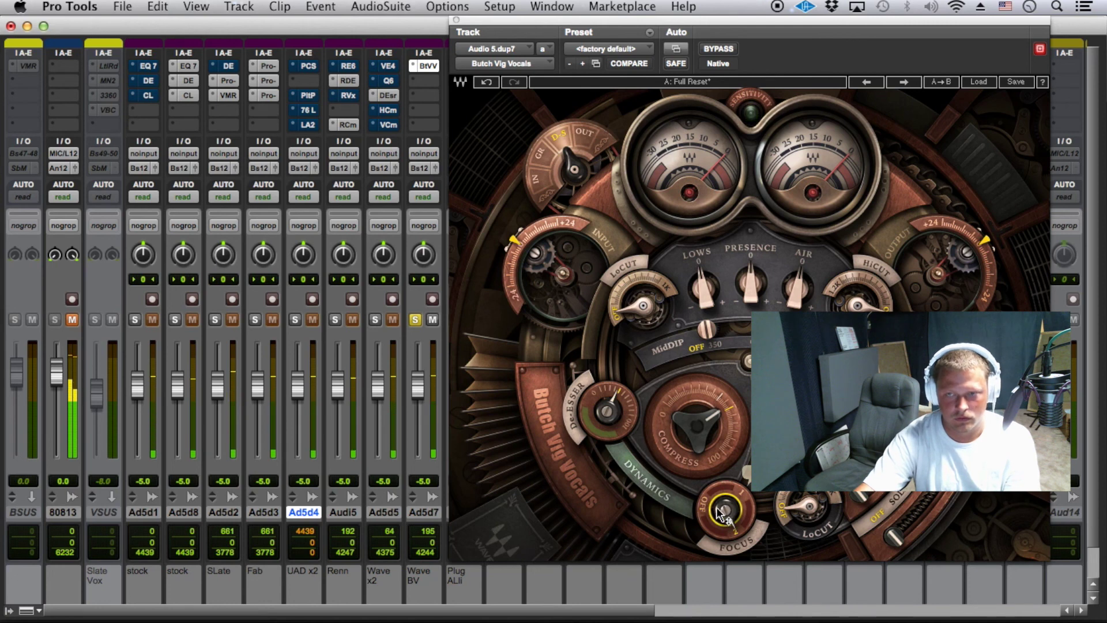
drag(608, 414, 607, 422)
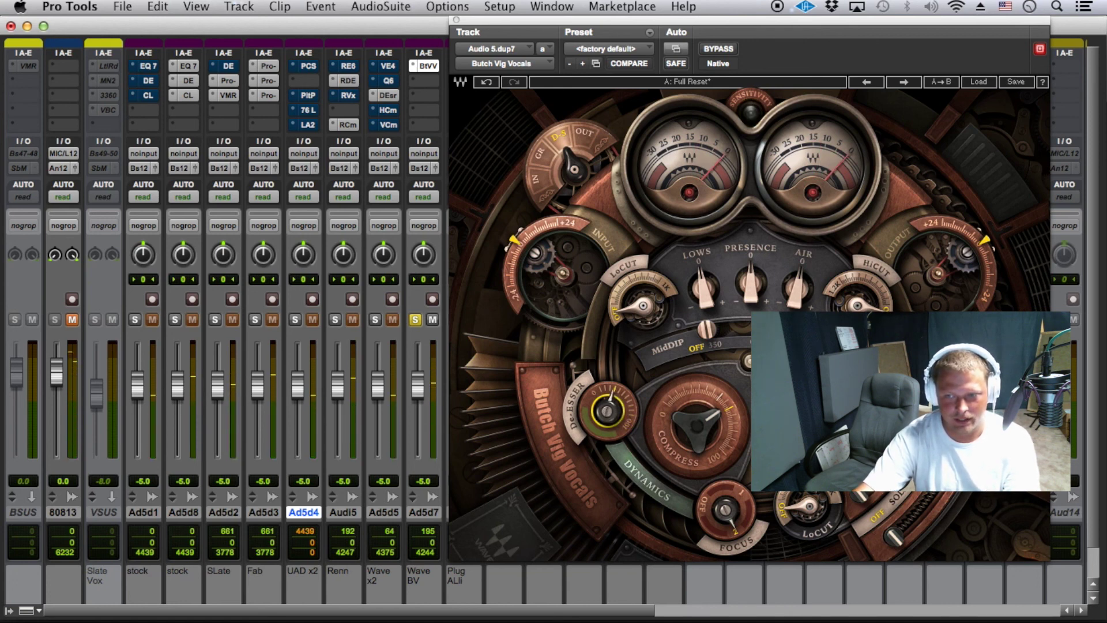
Raise Presence and Air slightly in Butch Vig Vocals and audition the vocal against its bypassed sound.
drag(635, 312, 635, 301)
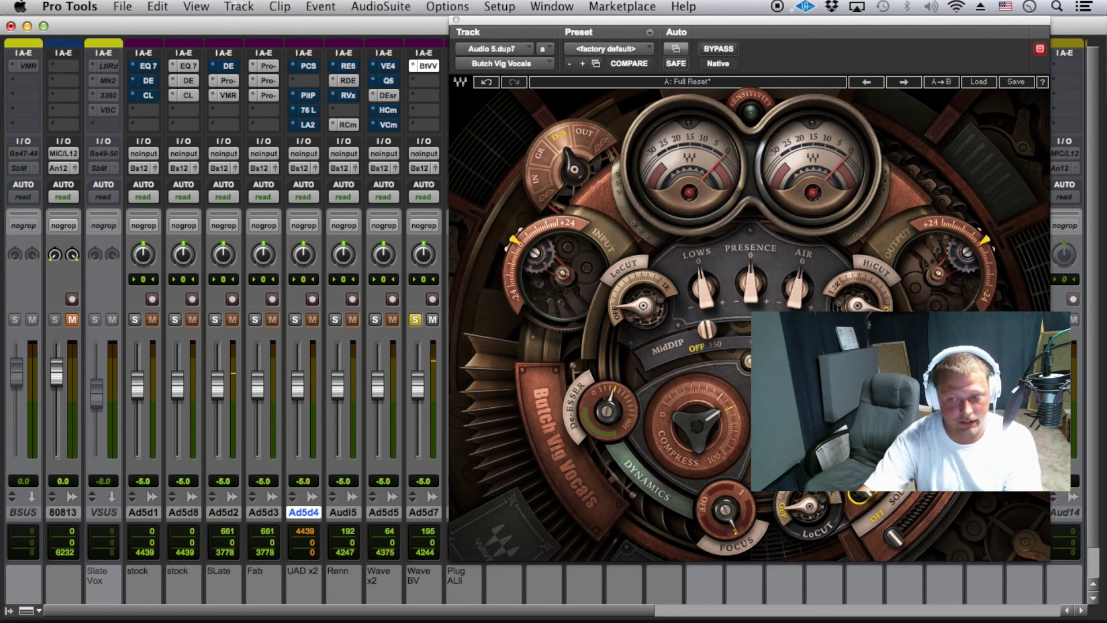
mouse_move(541, 284)
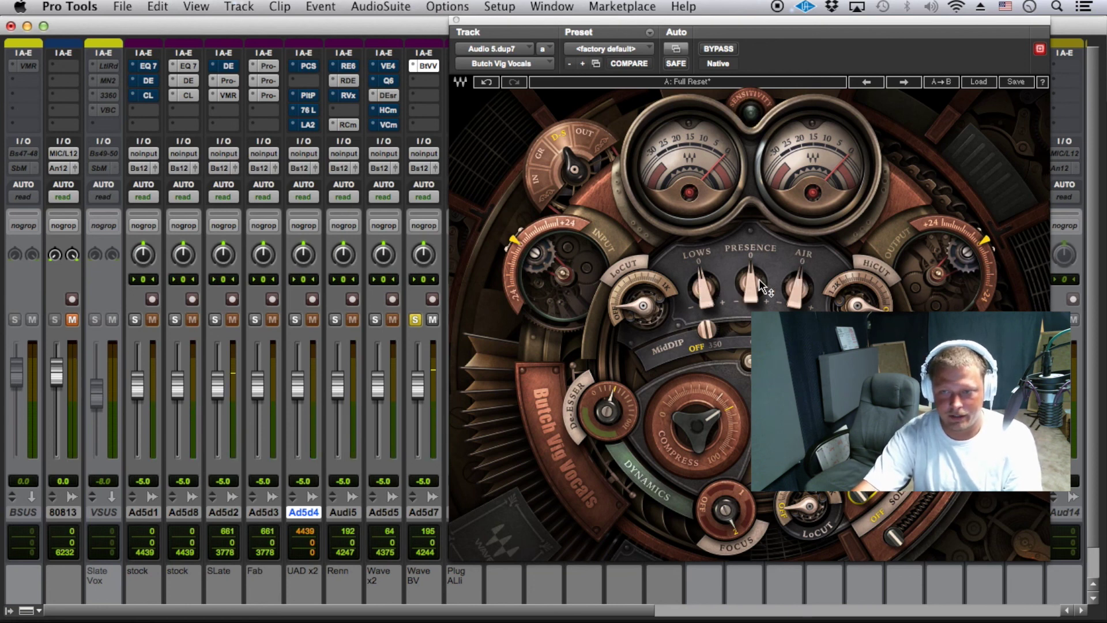
drag(703, 291, 703, 287)
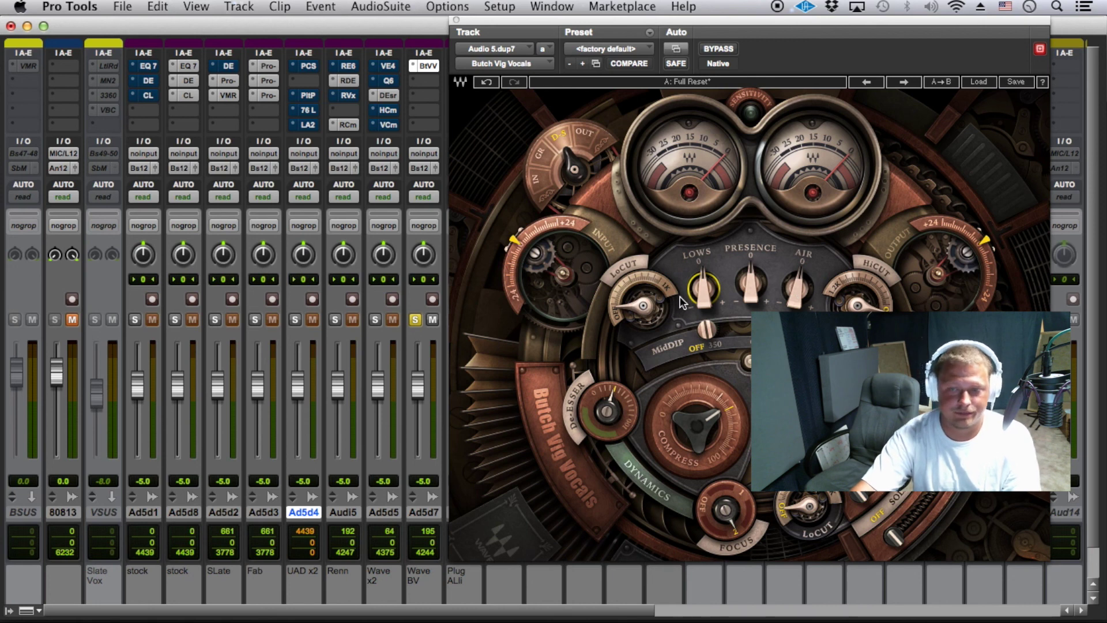
drag(751, 284, 797, 279)
drag(858, 304, 858, 312)
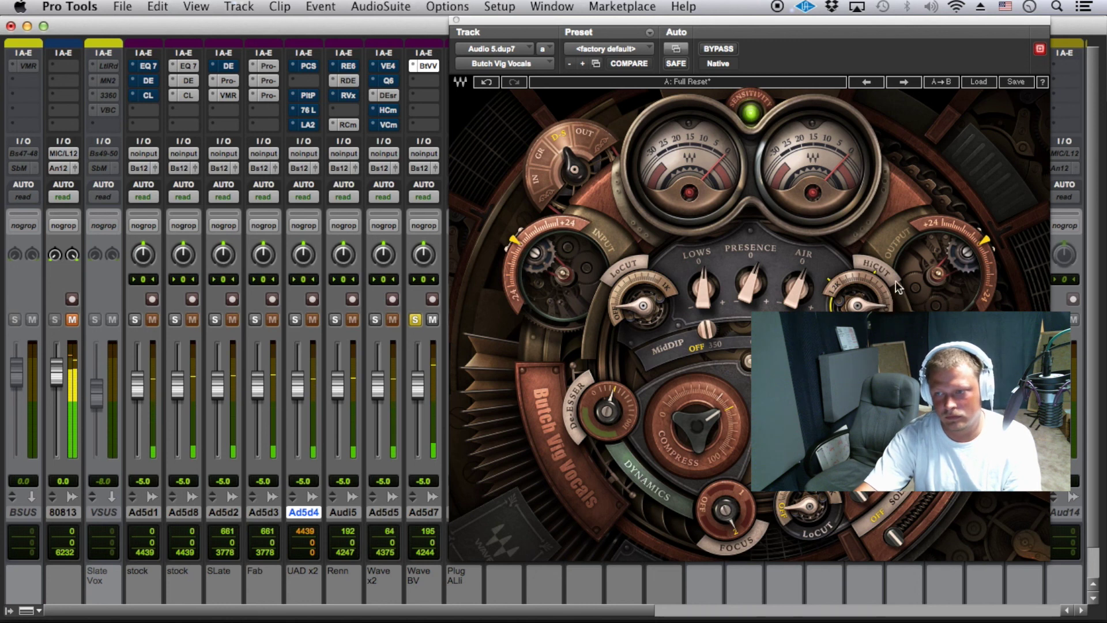
click(720, 49)
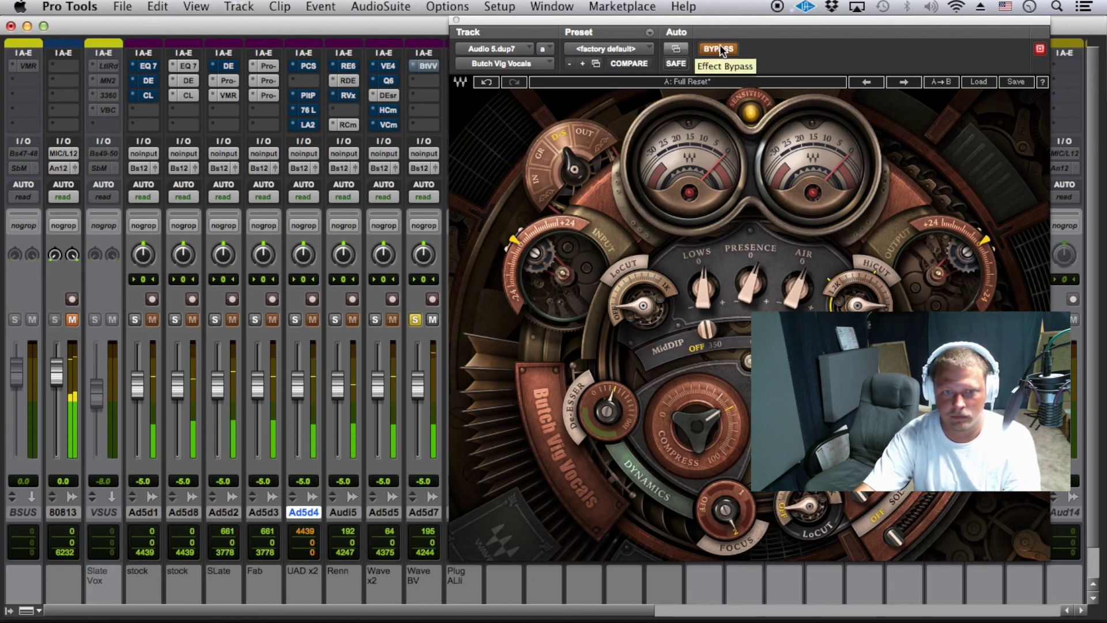
click(729, 50)
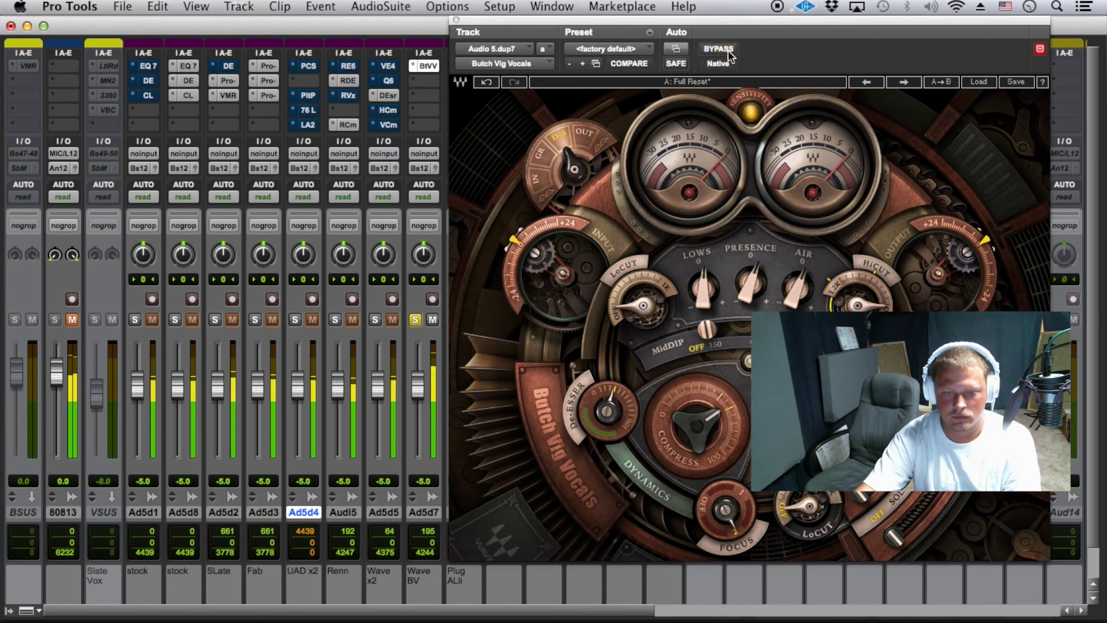
Lower the Butch Vig Vocals output to -6.7, clear the Wave BV clip indicator and bring the output back up slightly.
mouse_move(984, 247)
mouse_down()
mouse_move(984, 226)
mouse_move(984, 269)
mouse_move(997, 253)
mouse_up()
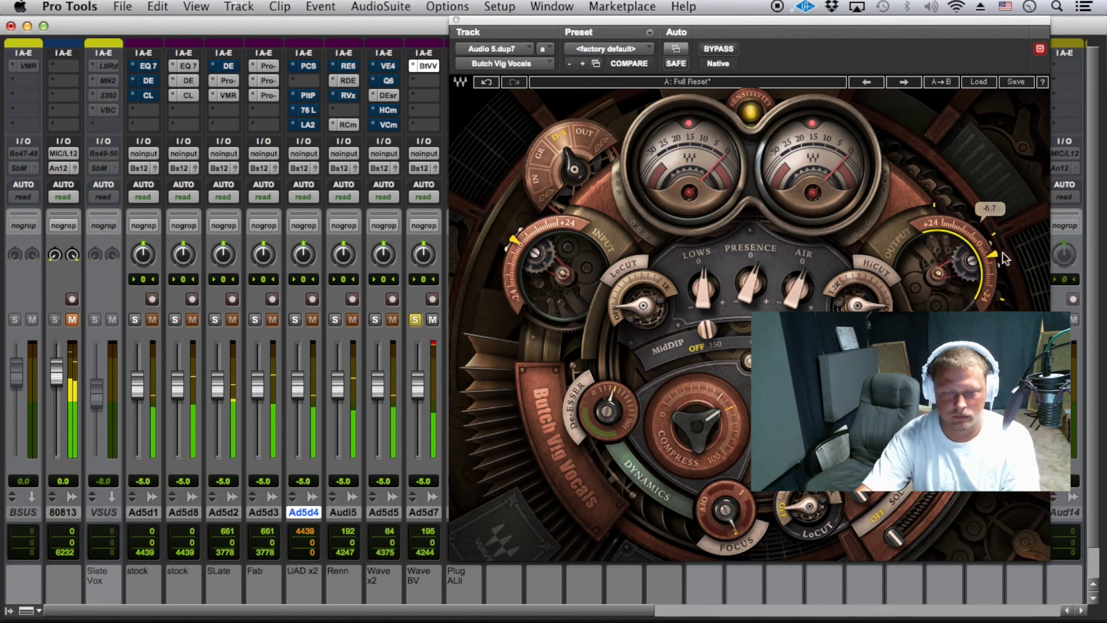
key(super+s)
click(435, 343)
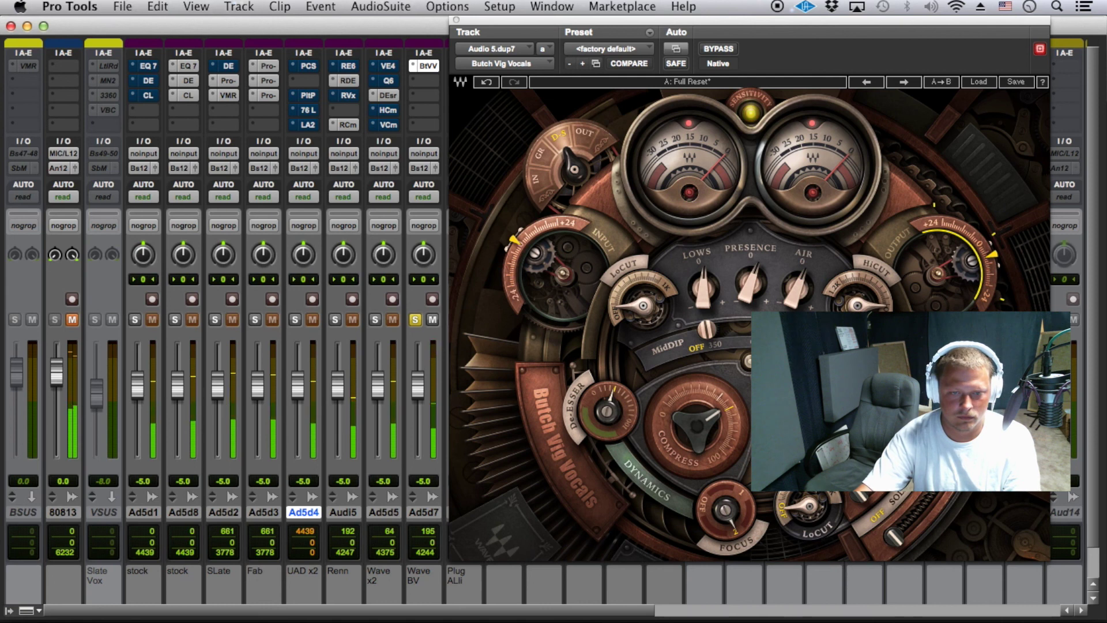
drag(995, 260, 995, 252)
Compare the processed and bypassed vocal twice during playback, leaving Butch Vig Vocals active.
click(719, 49)
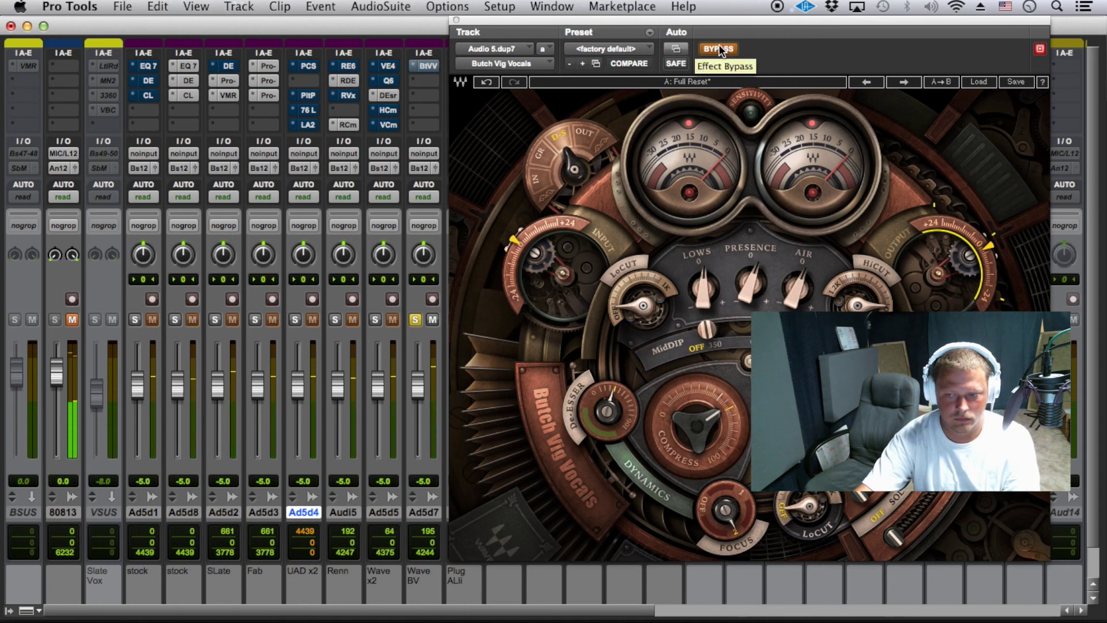
click(719, 49)
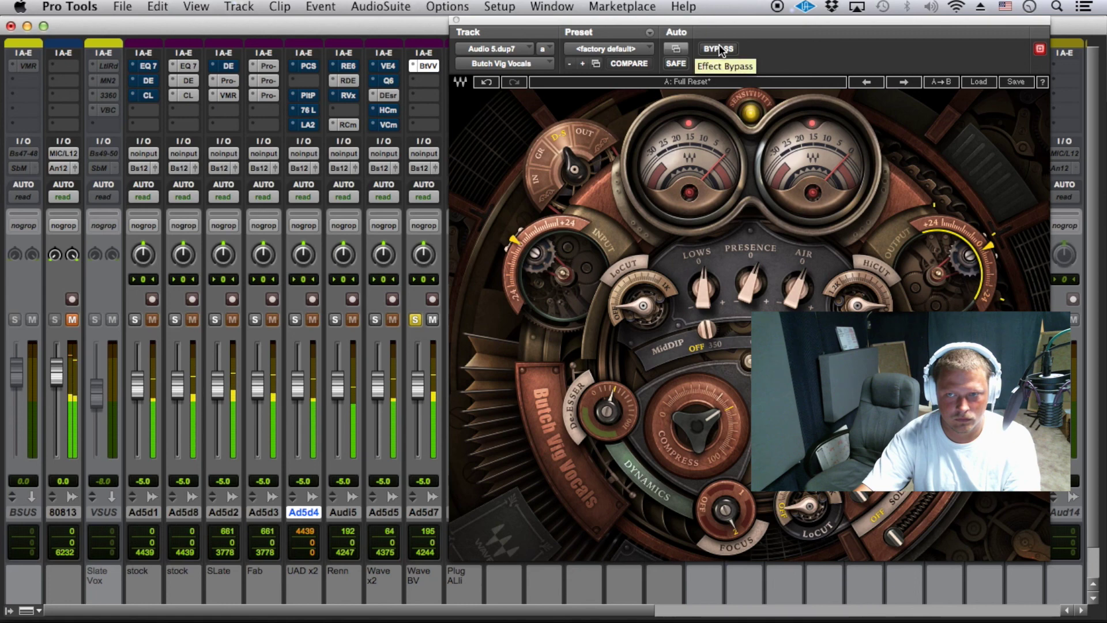
click(718, 47)
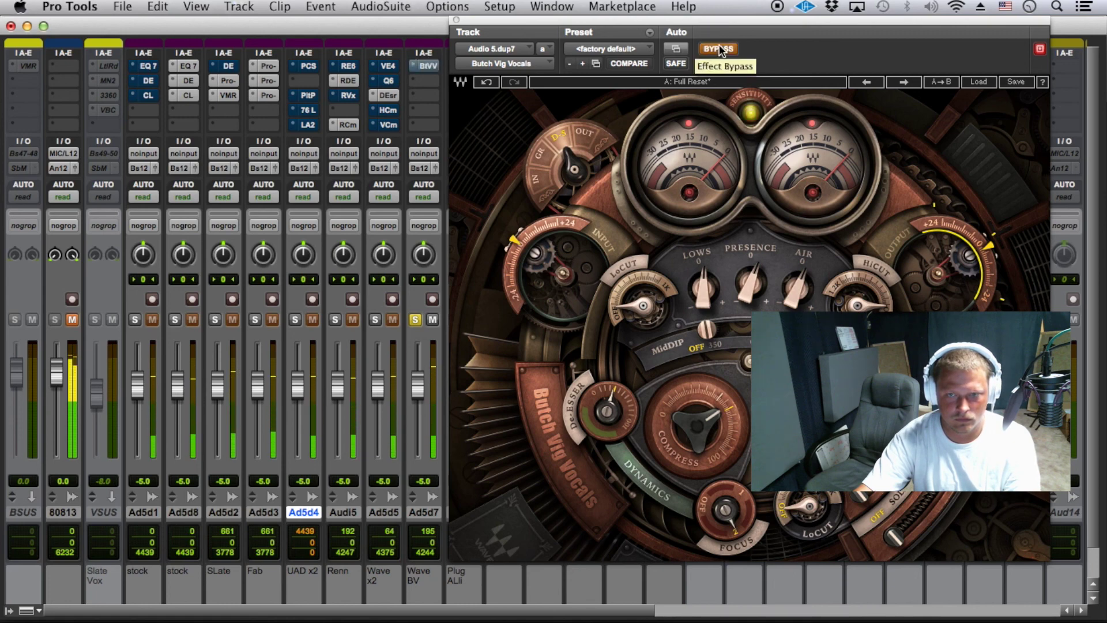
click(718, 47)
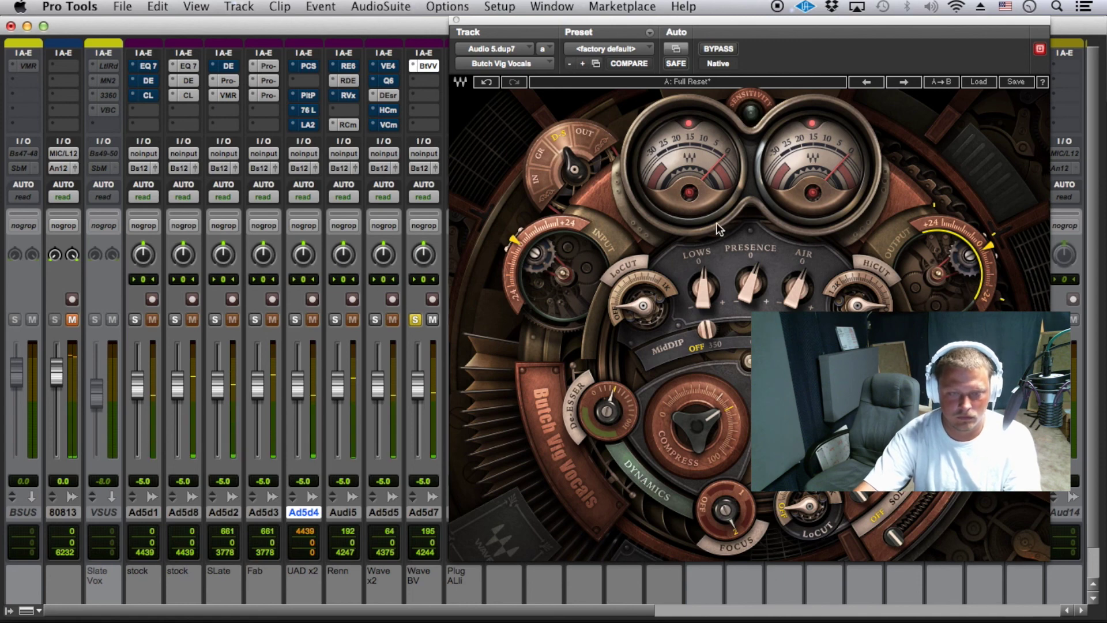
Close Butch Vig Vocals, open Millennia NSEQ-2 on the Plug ALli track and move its window clear of the inserts.
click(457, 19)
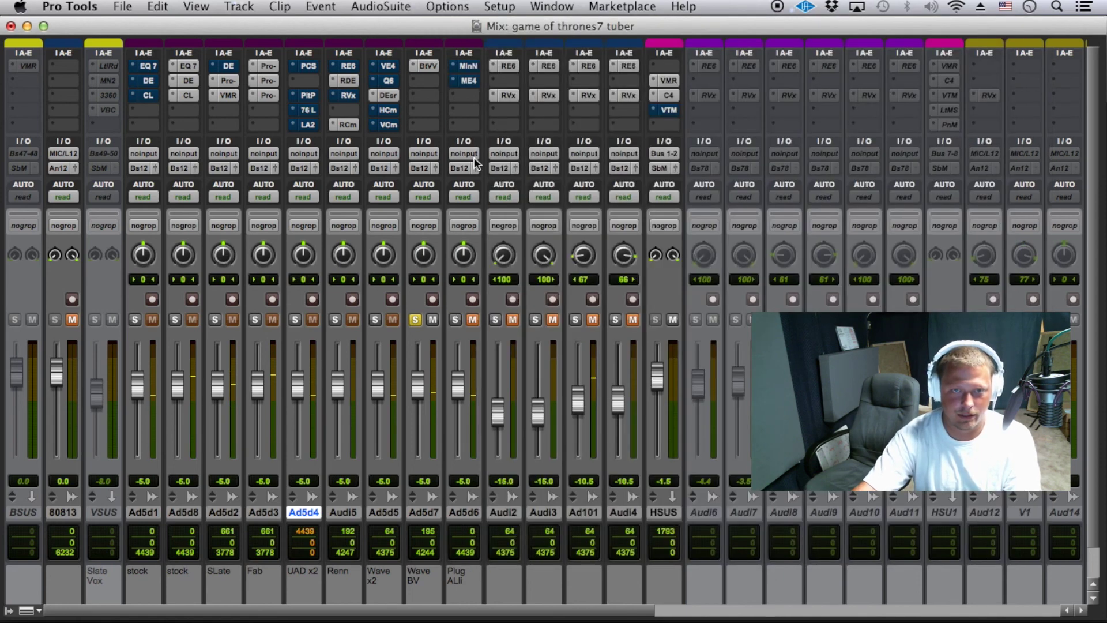
click(468, 66)
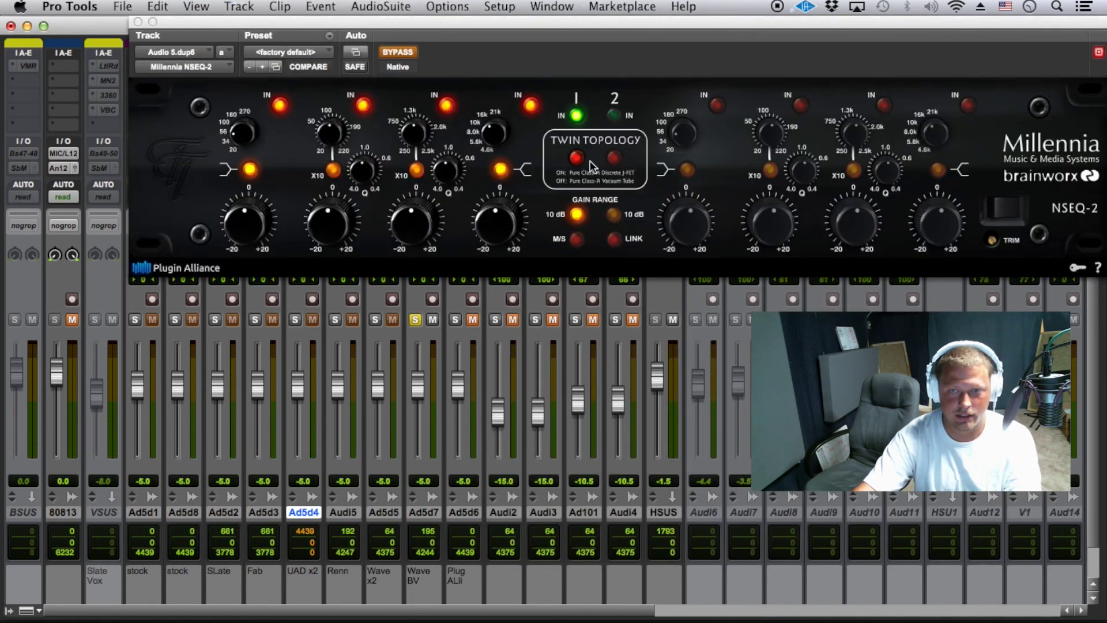
drag(487, 27, 767, 158)
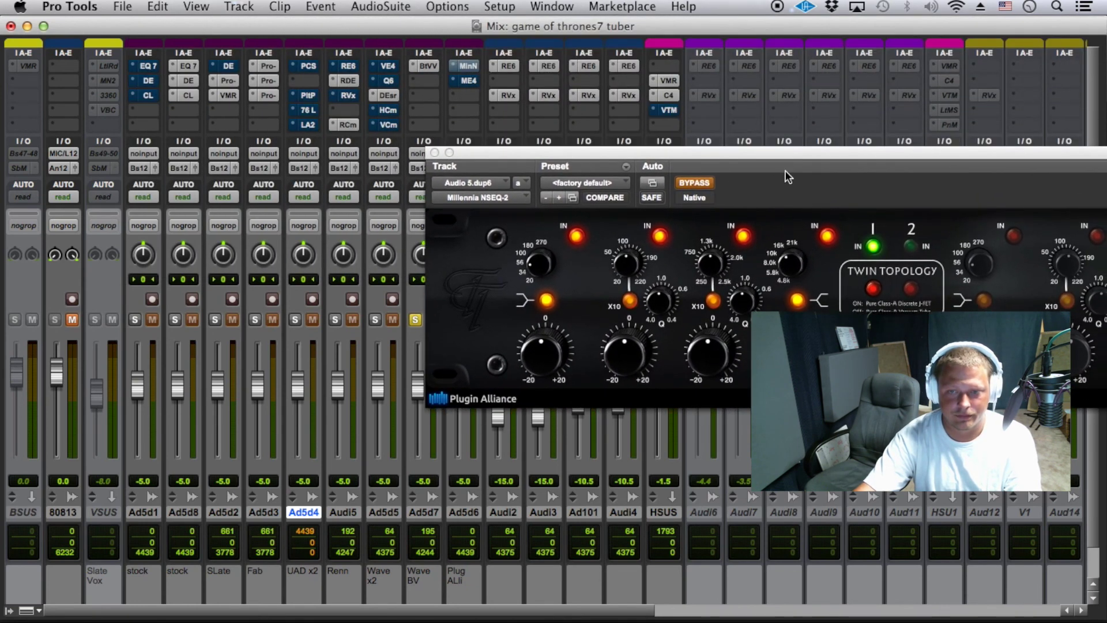
click(632, 303)
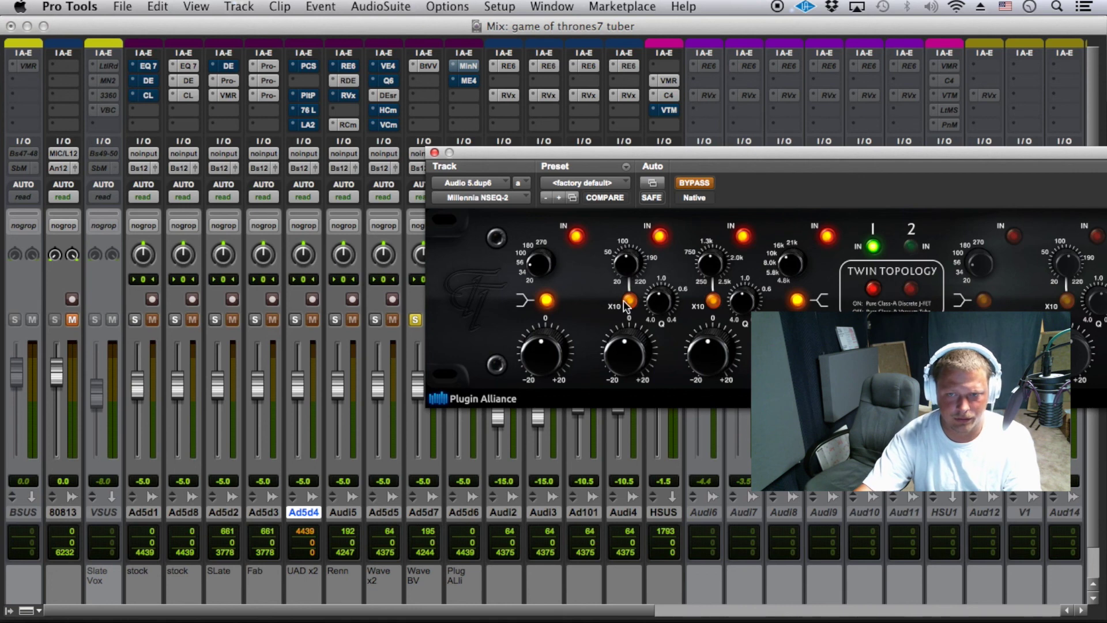
Try out the low-mid band's ×10 multiplier, frequency, gain and Q in Millennia NSEQ-2.
drag(601, 322, 601, 336)
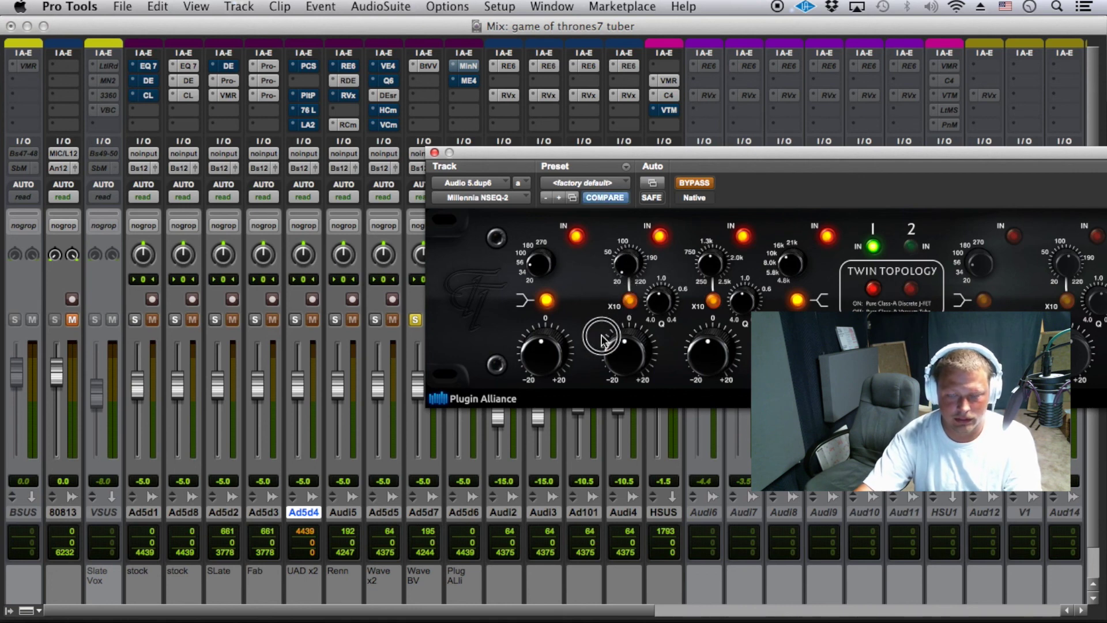
click(631, 299)
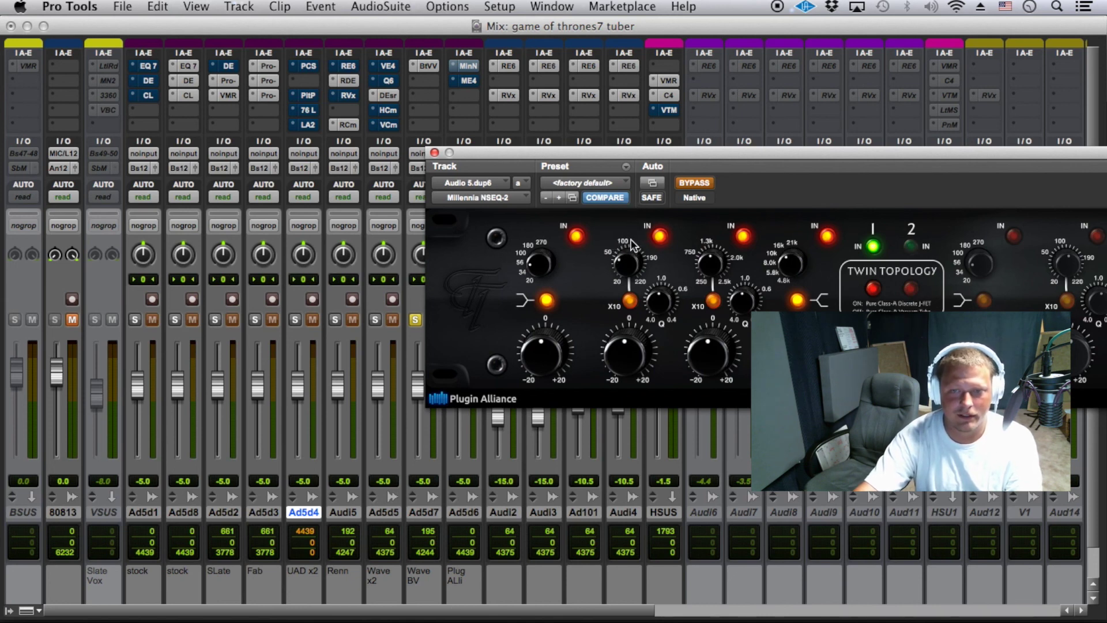
click(629, 300)
click(631, 301)
mouse_move(630, 266)
mouse_down()
mouse_move(634, 227)
mouse_move(631, 254)
mouse_up()
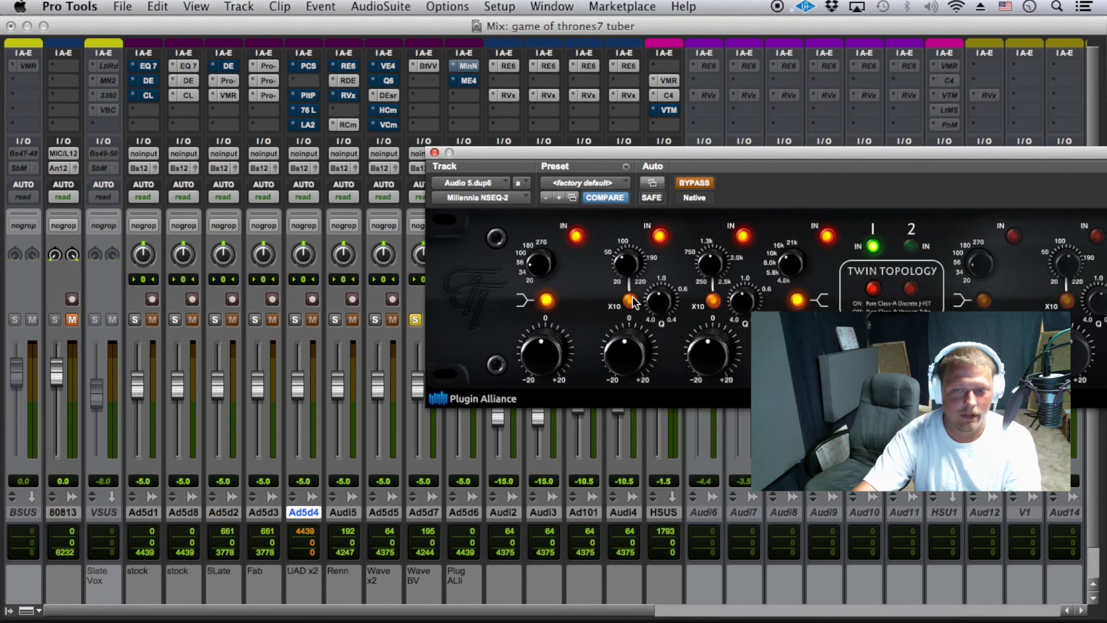
drag(641, 386, 639, 351)
drag(620, 375, 635, 345)
mouse_move(665, 295)
mouse_down()
mouse_move(694, 229)
mouse_move(685, 297)
mouse_up()
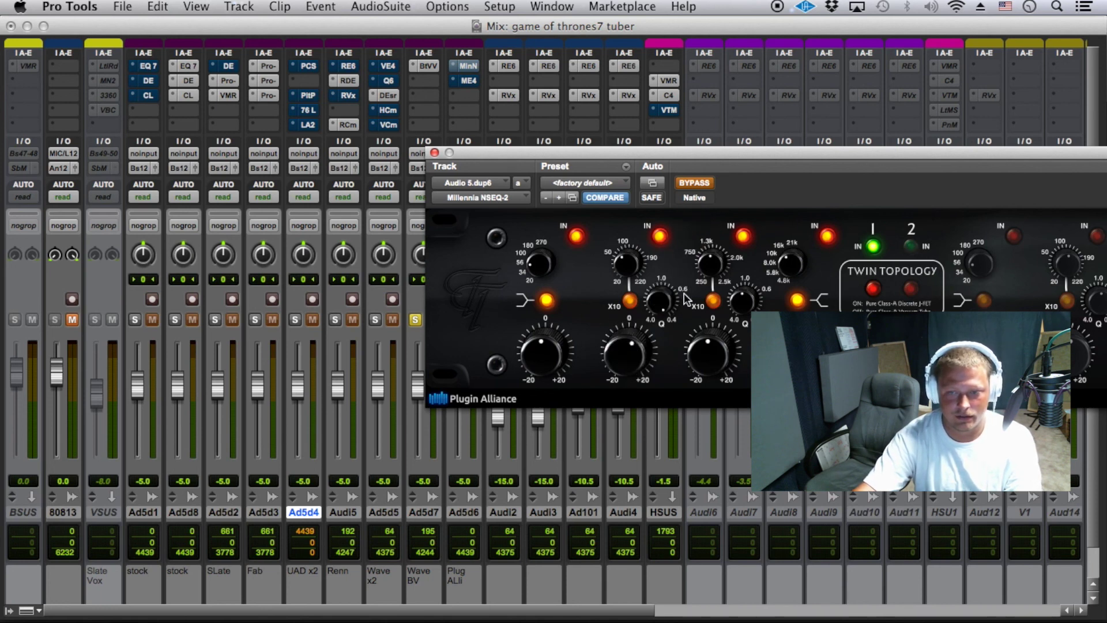
Vary the low-mid band's gain and frequency further and toggle its ×10 multiplier.
click(662, 304)
drag(634, 347, 647, 316)
click(628, 281)
mouse_move(628, 278)
mouse_down()
mouse_move(629, 288)
mouse_move(630, 242)
mouse_move(614, 262)
mouse_up()
click(629, 300)
Switch out the high-mid and high bands and push the low-mid and high-mid gains to strong boosts.
click(661, 235)
click(743, 235)
click(827, 236)
drag(709, 366, 734, 328)
drag(645, 351, 670, 287)
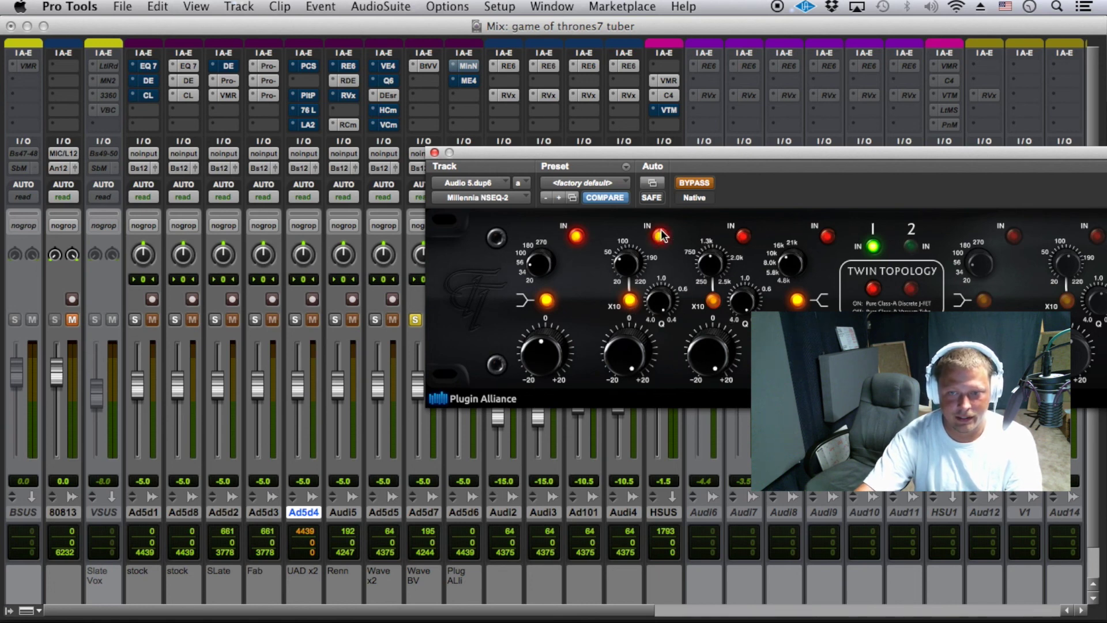
Return the low-mid gain to 0 and switch the high-mid band back in.
drag(630, 337, 625, 356)
drag(625, 274, 629, 264)
drag(639, 344, 634, 383)
click(744, 236)
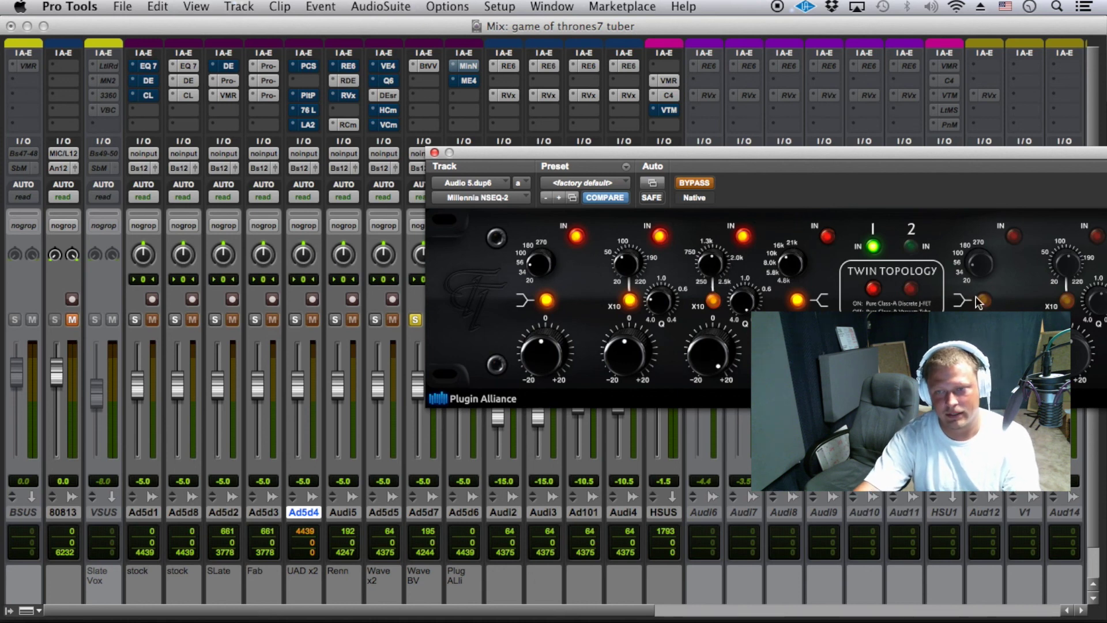
Move the Millennia NSEQ-2 window into view and close it, and briefly inspect Maag EQ4 on the Plug ALli track.
drag(854, 152, 625, 192)
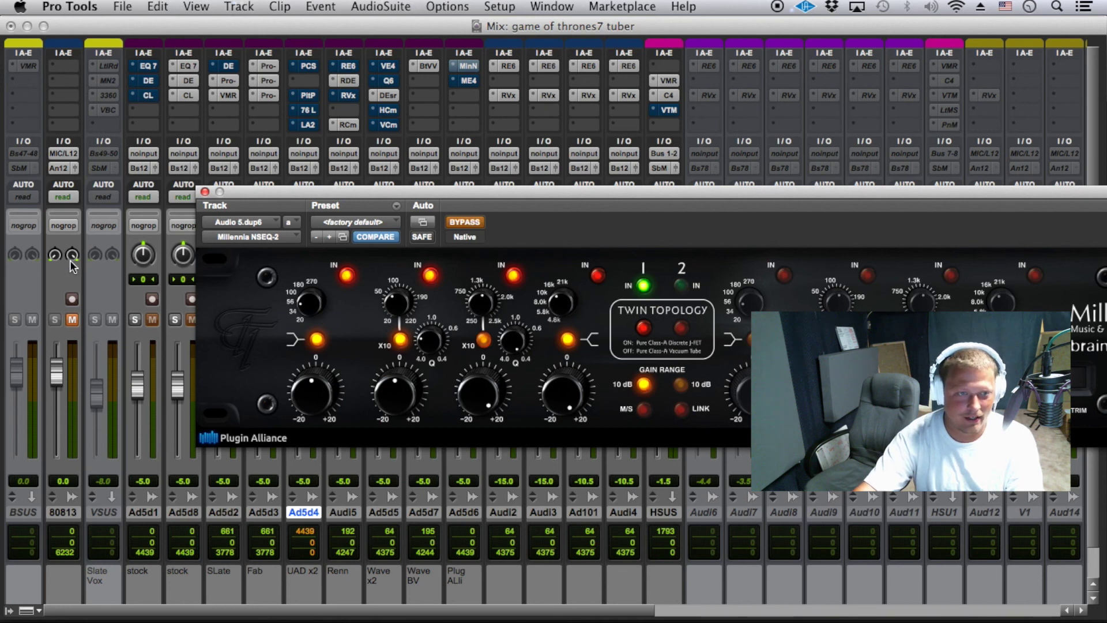
click(205, 191)
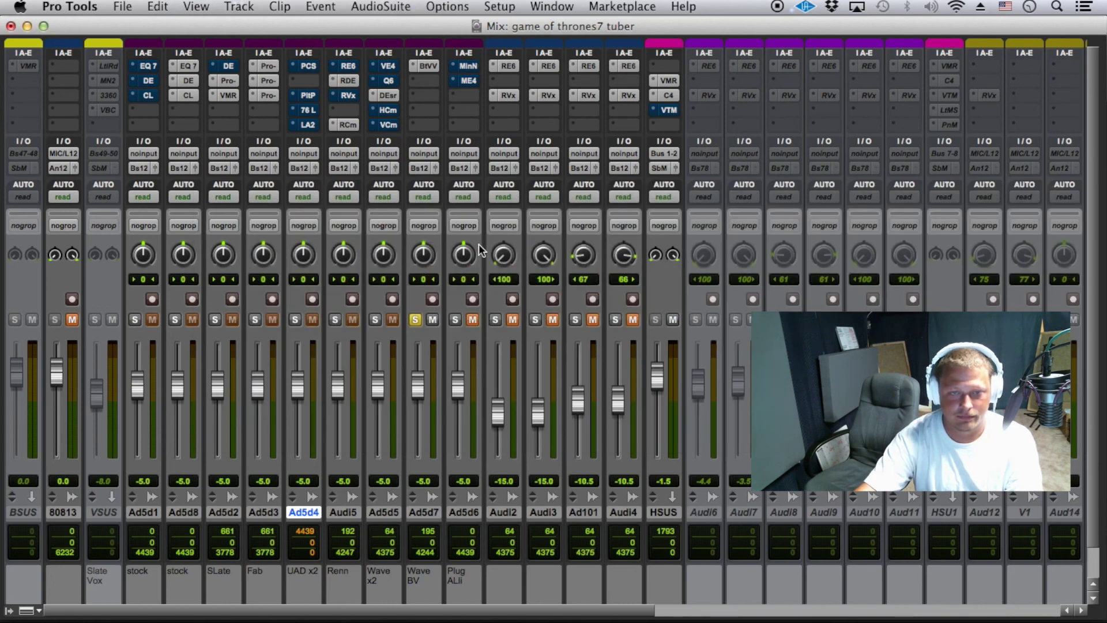
click(468, 80)
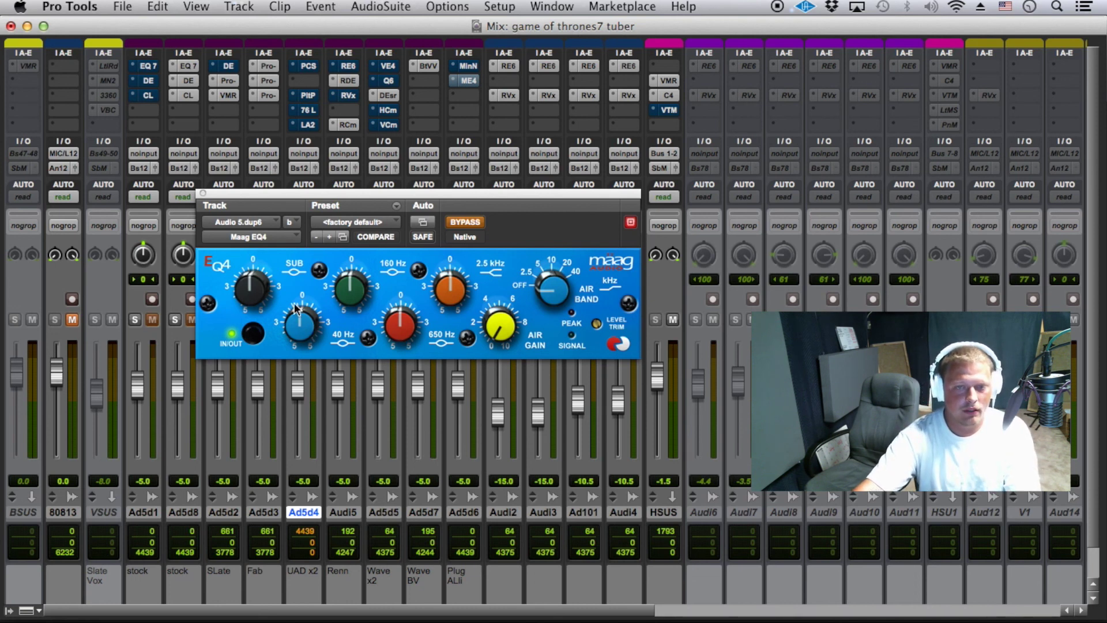
click(200, 194)
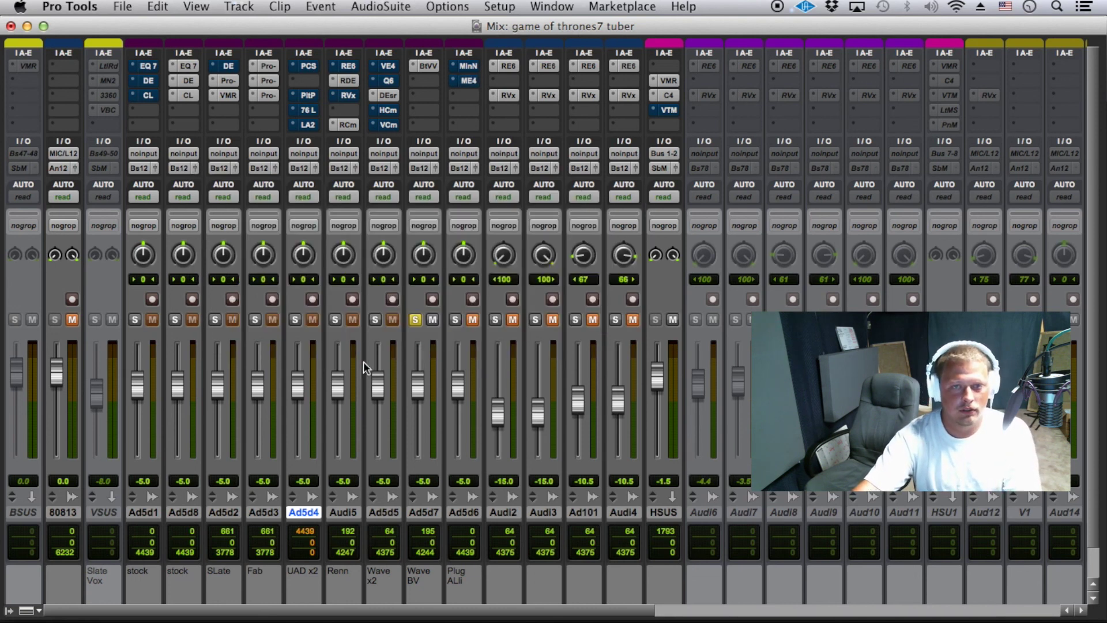